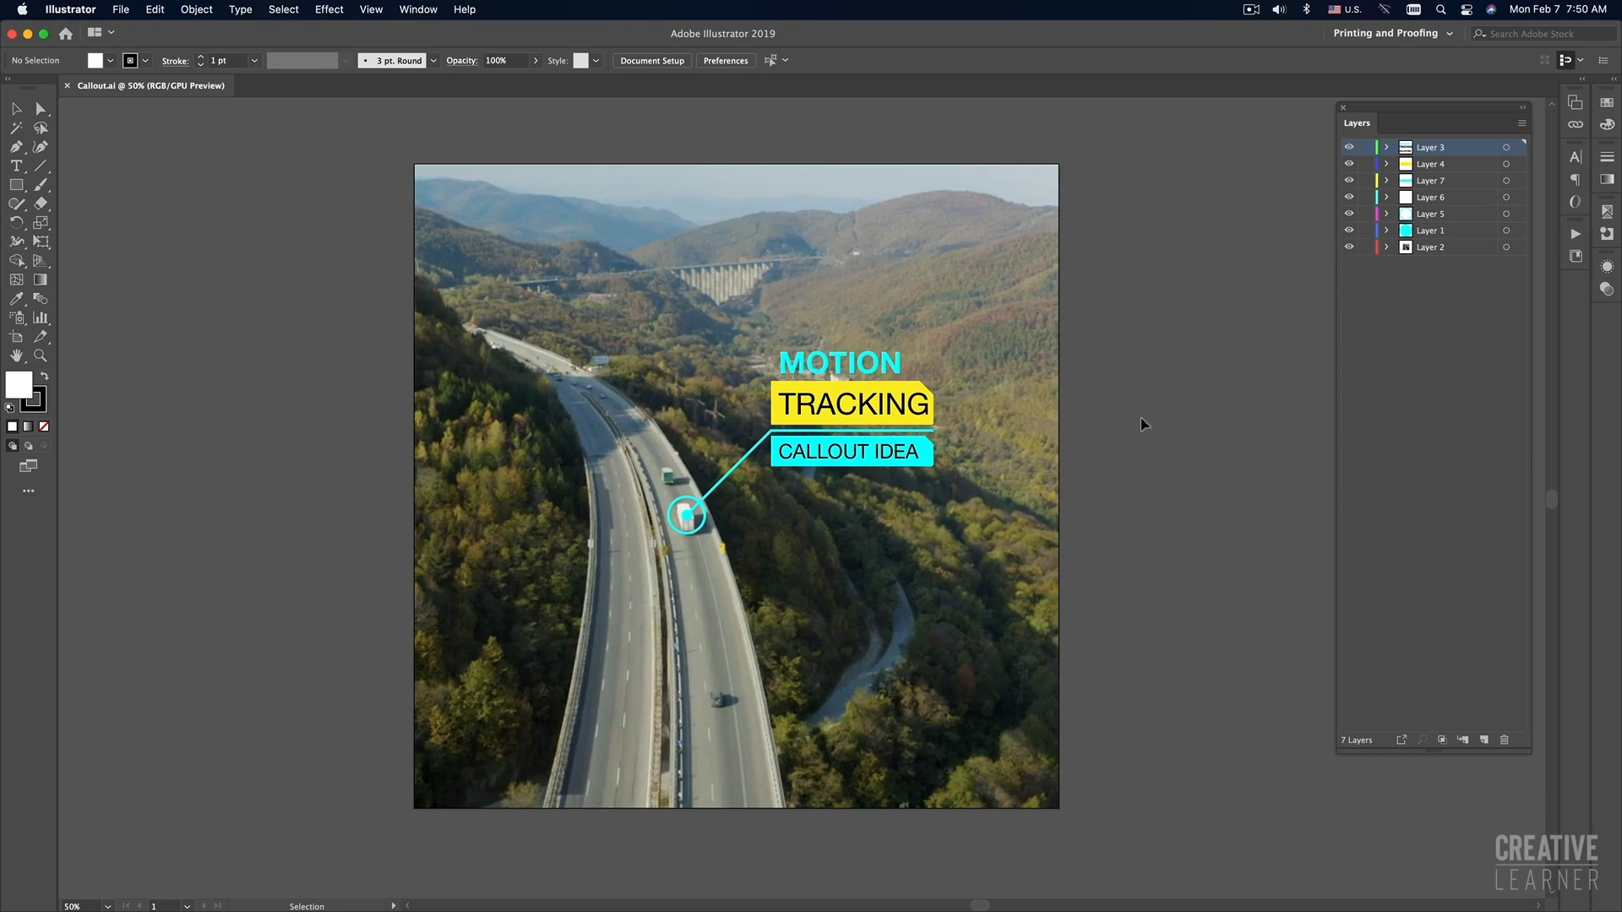
# Check the callout artwork against a plain background by toggling the visibility of the highway photo layer, Layer 2.
pyautogui.click(1349, 247)
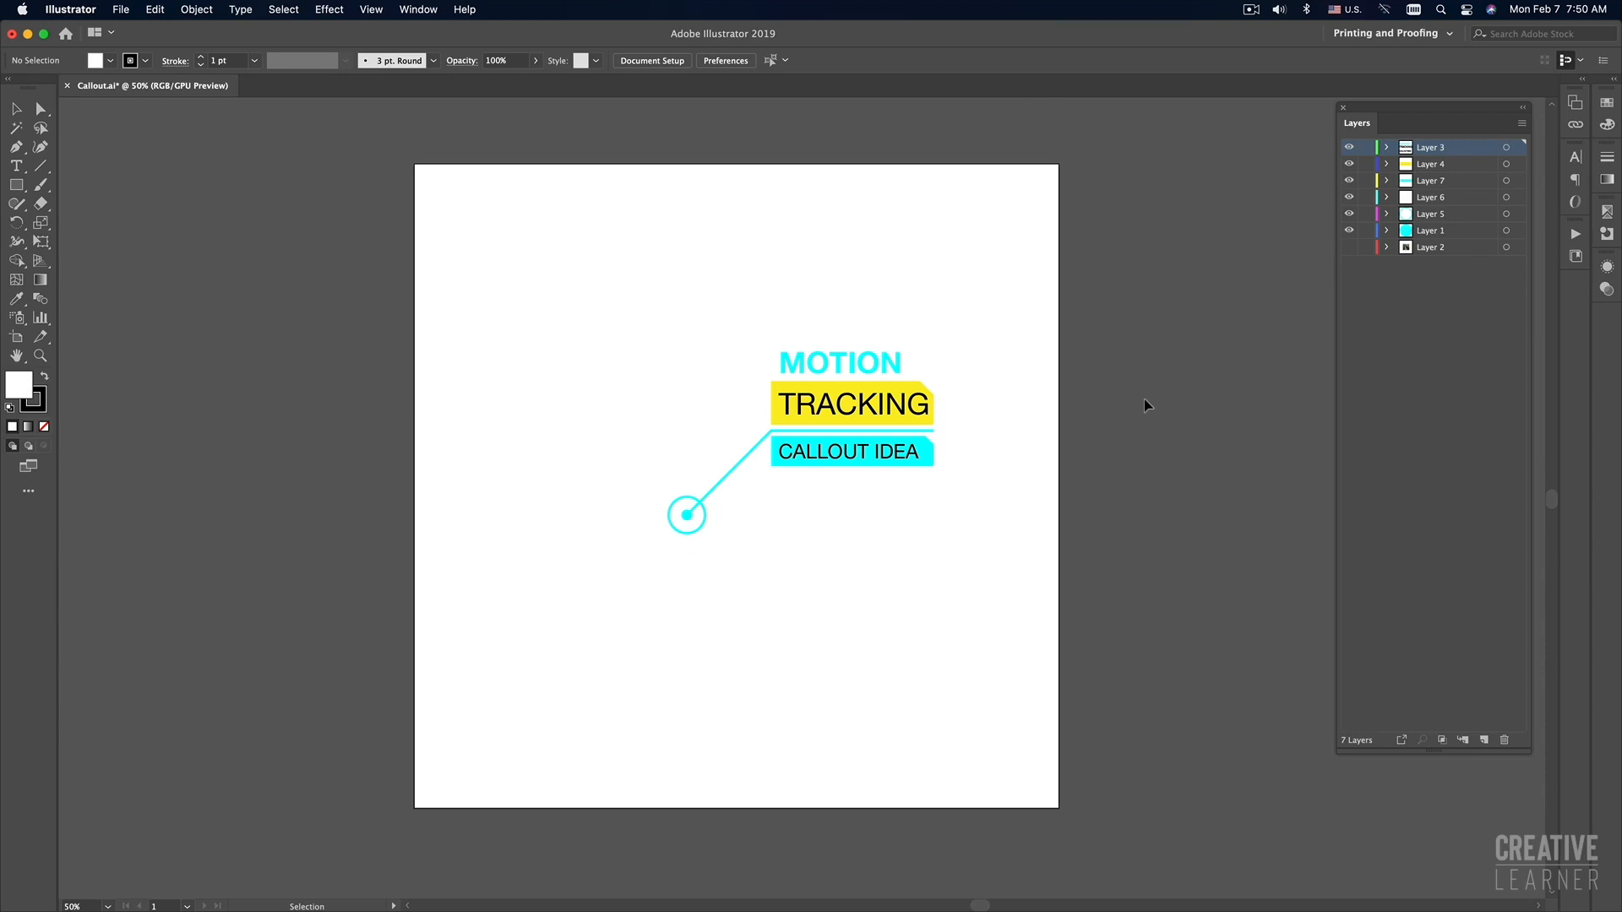
pyautogui.click(1349, 247)
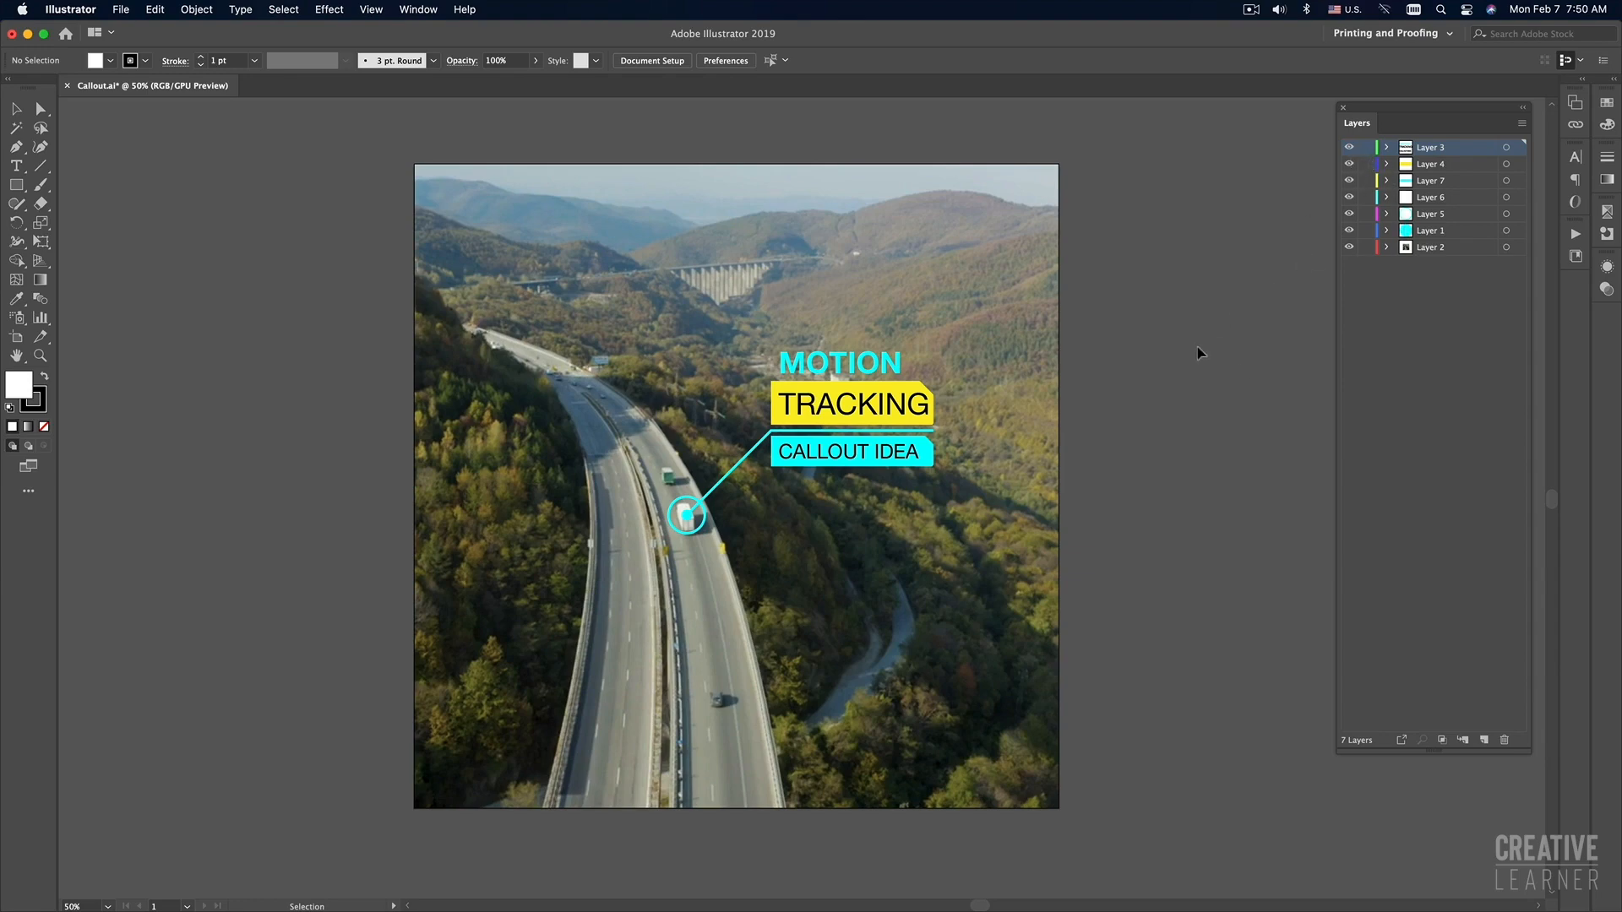
pyautogui.click(1349, 247)
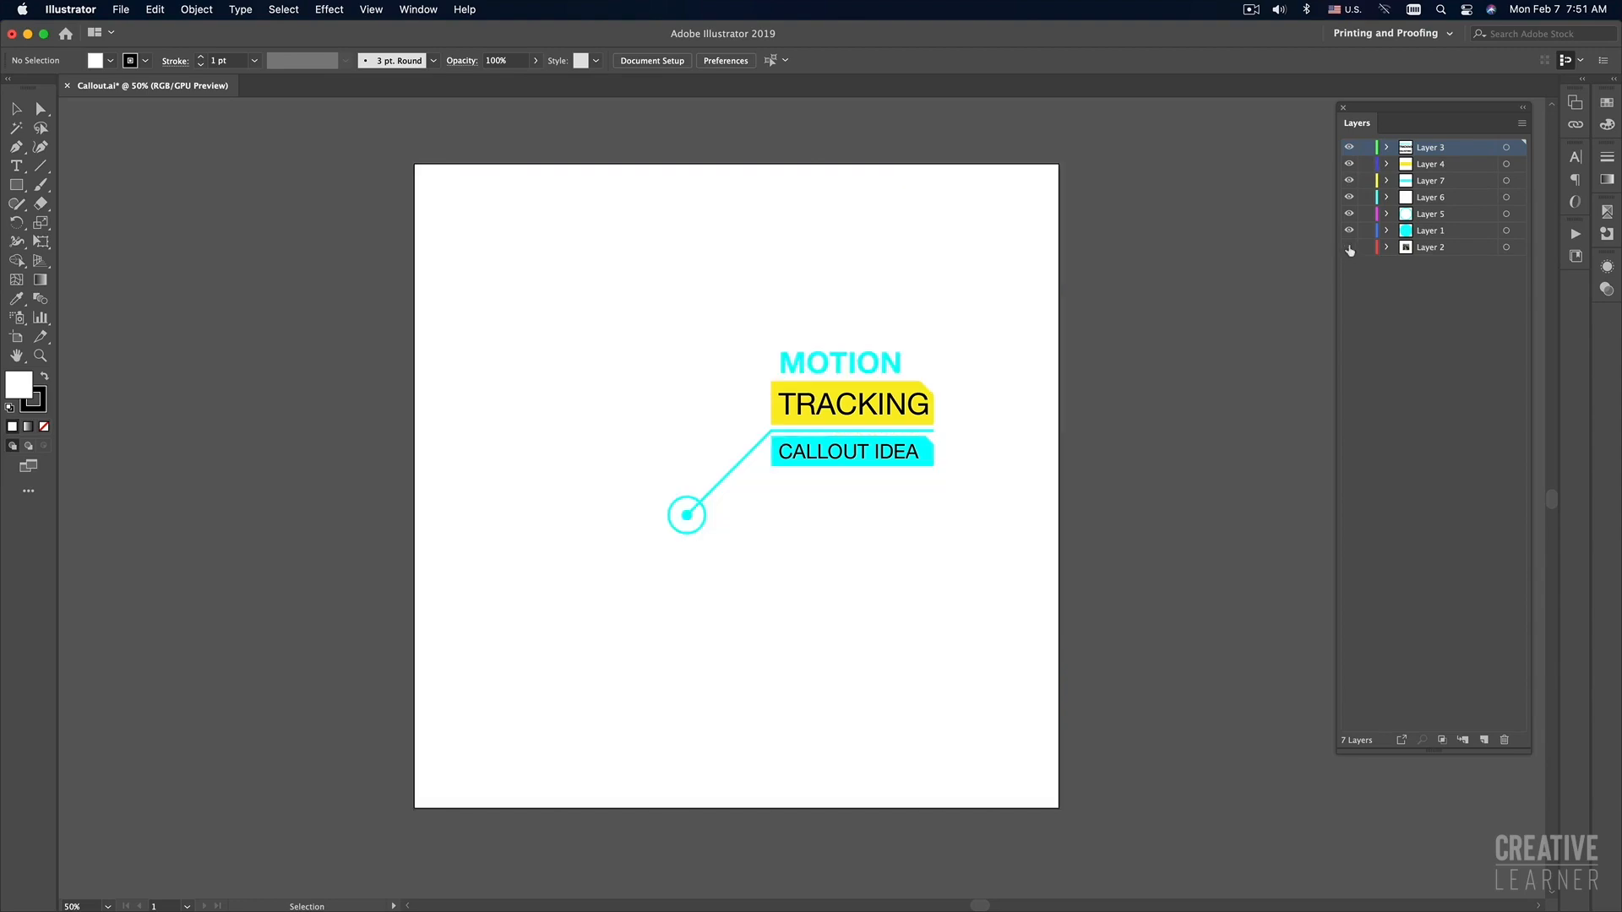
# Examine which callout element each layer holds by toggling the visibility of Layers 3, 4, 7, 6, 5 and 1 in turn.
pyautogui.click(1349, 147)
pyautogui.click(1349, 148)
pyautogui.click(1348, 147)
pyautogui.click(1349, 164)
pyautogui.click(1349, 164)
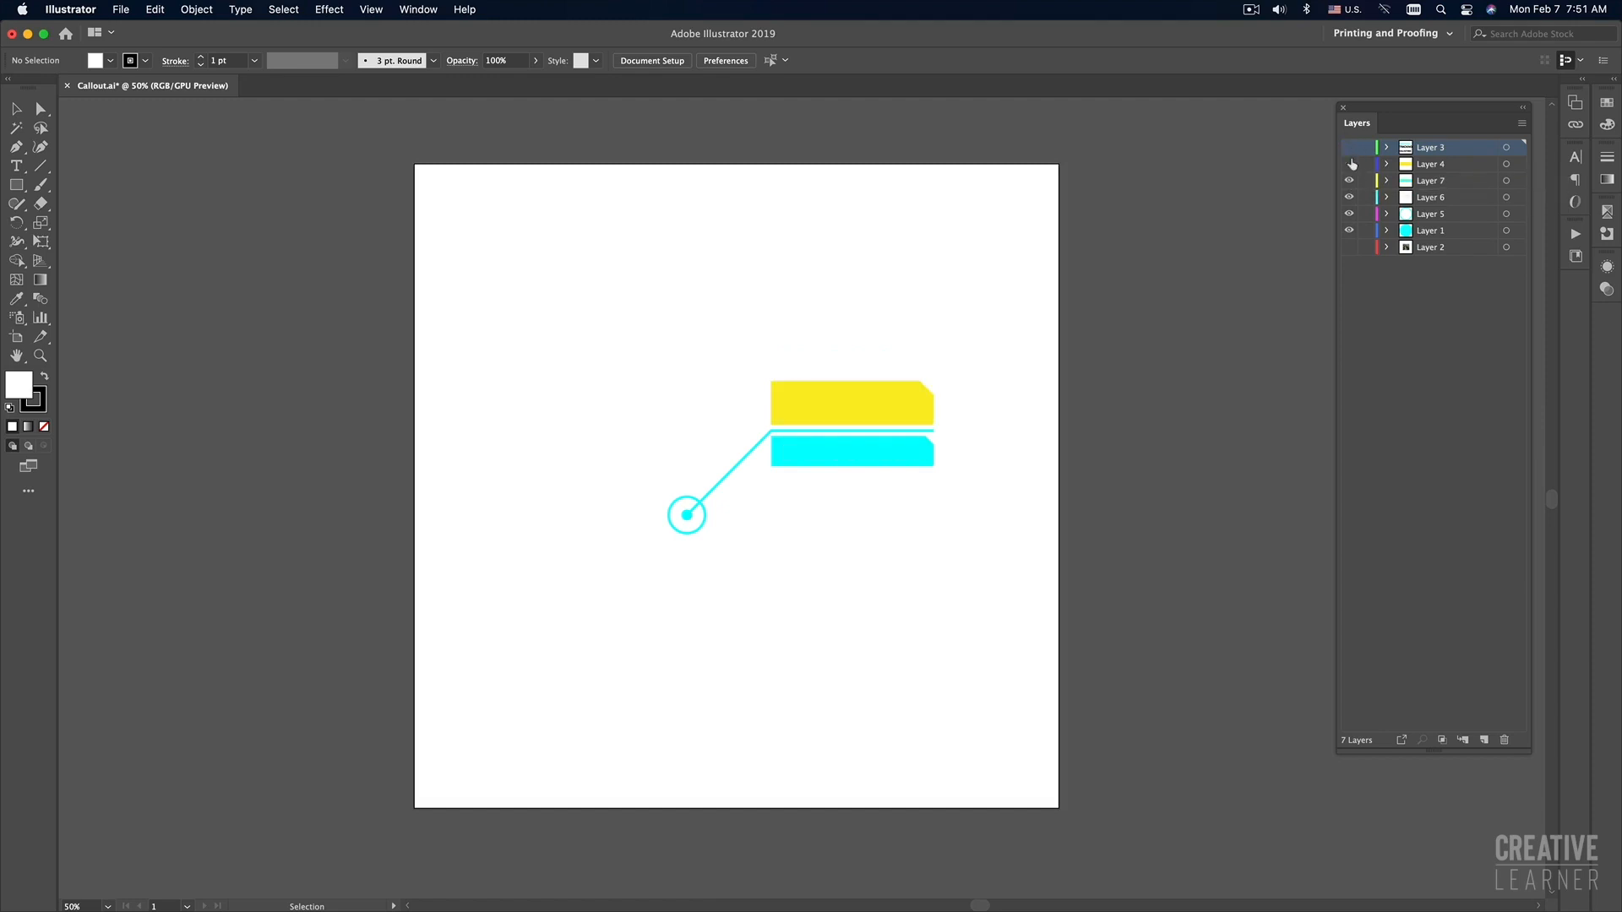
pyautogui.click(1349, 164)
pyautogui.click(1349, 181)
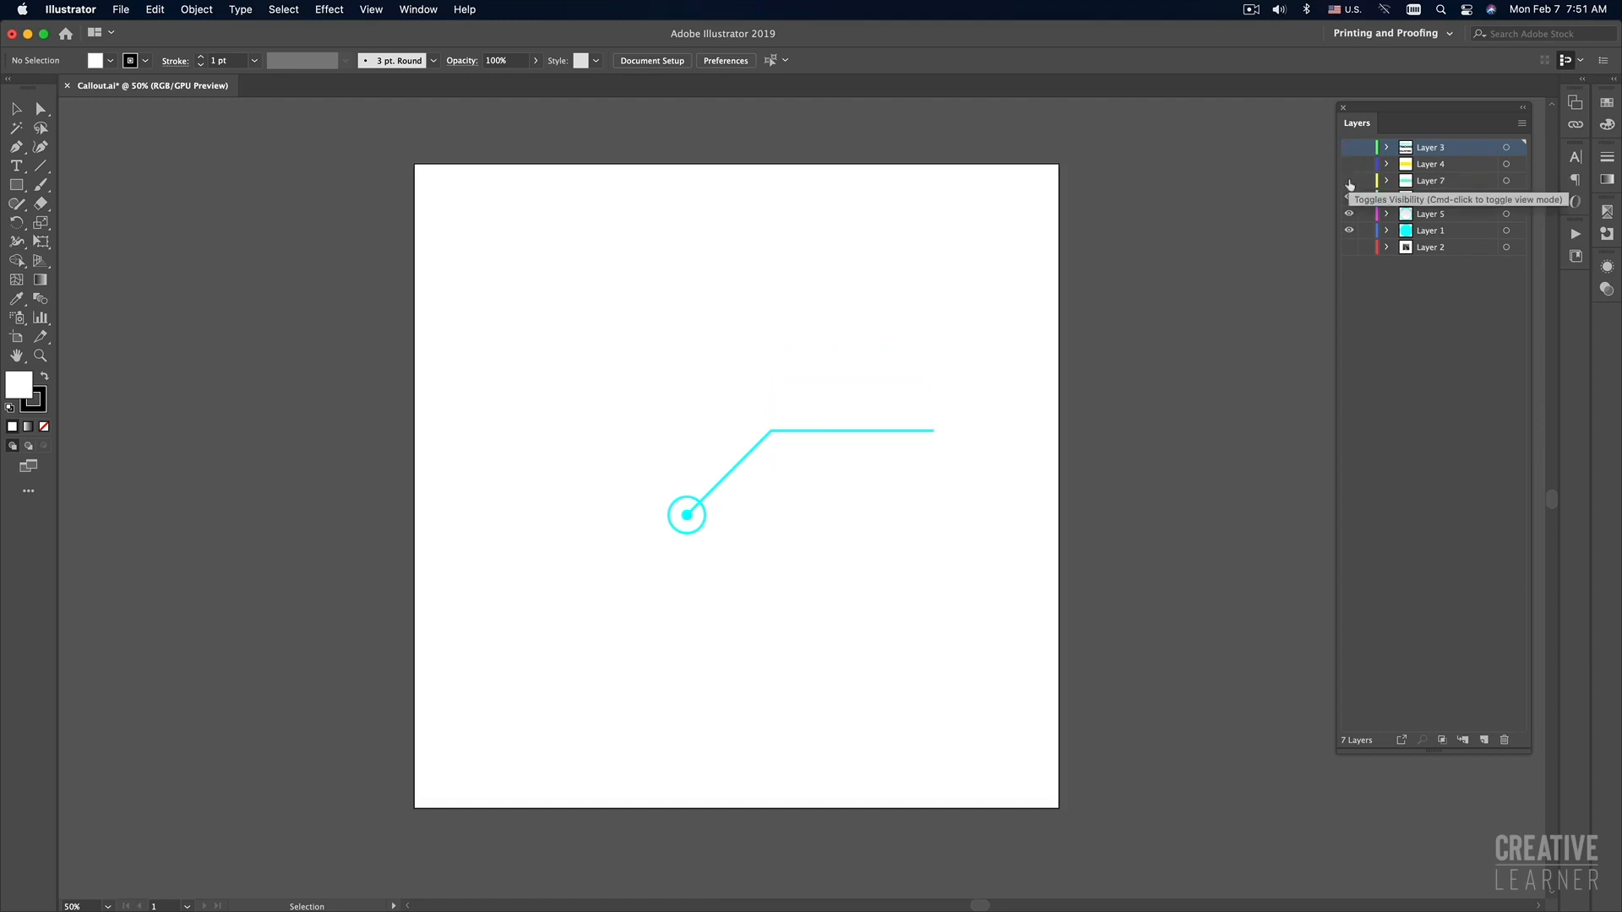
pyautogui.click(1349, 197)
pyautogui.click(1349, 199)
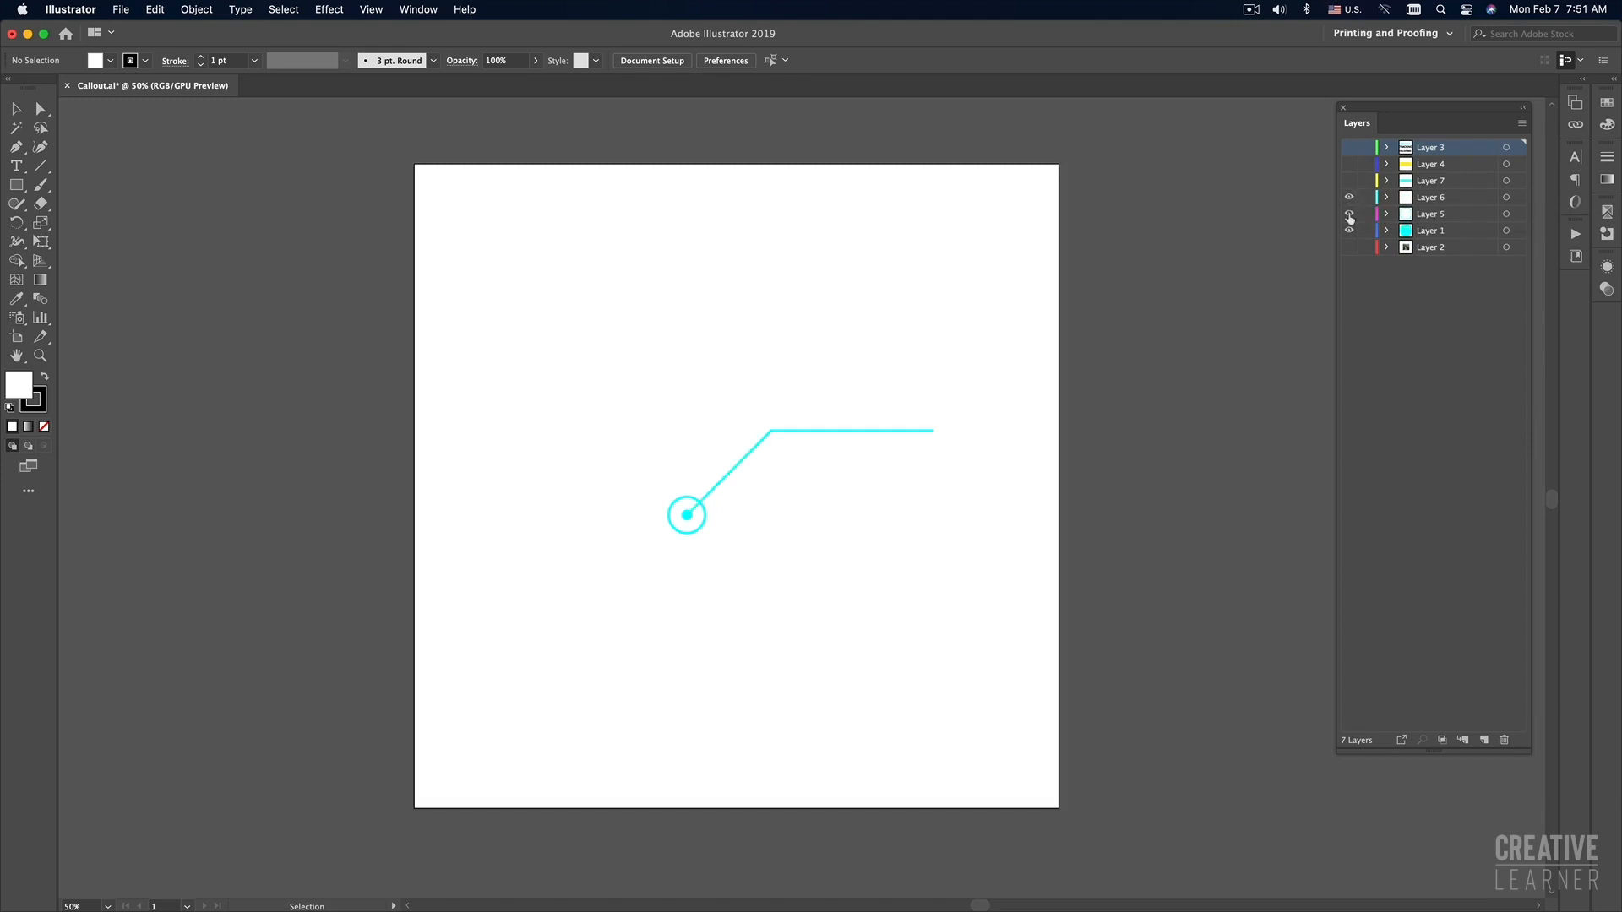
pyautogui.click(1348, 214)
pyautogui.click(1349, 213)
pyautogui.click(1348, 230)
pyautogui.click(1348, 230)
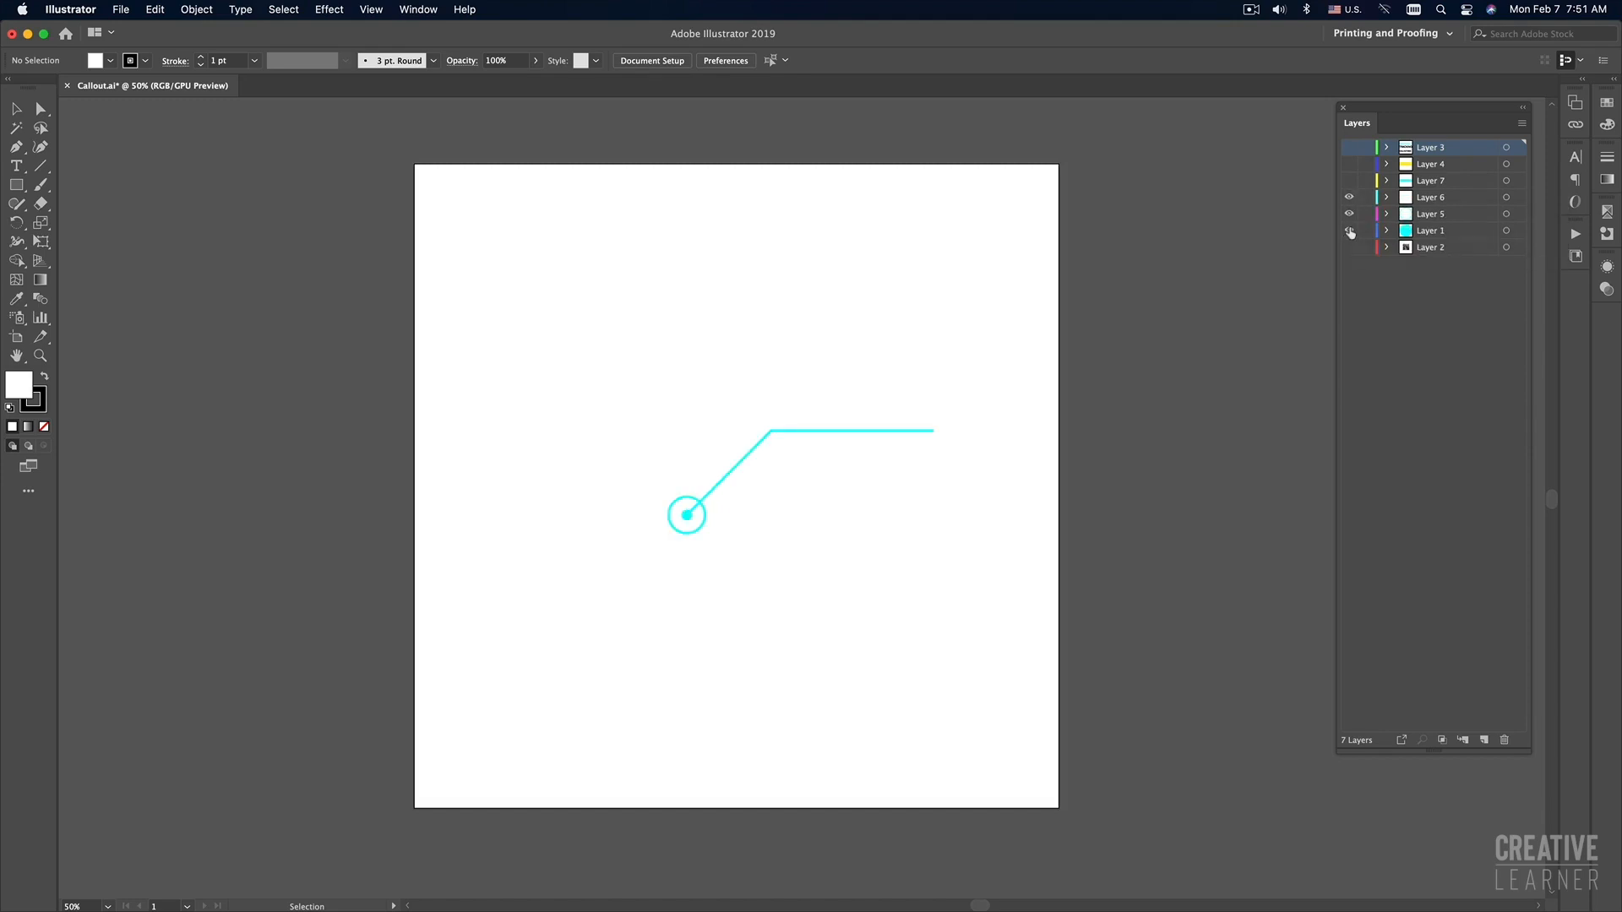
# Make the text, label box and highway photo layers visible again: Layers 7, 4, 3 and 2.
pyautogui.click(1349, 181)
pyautogui.click(1349, 164)
pyautogui.click(1349, 147)
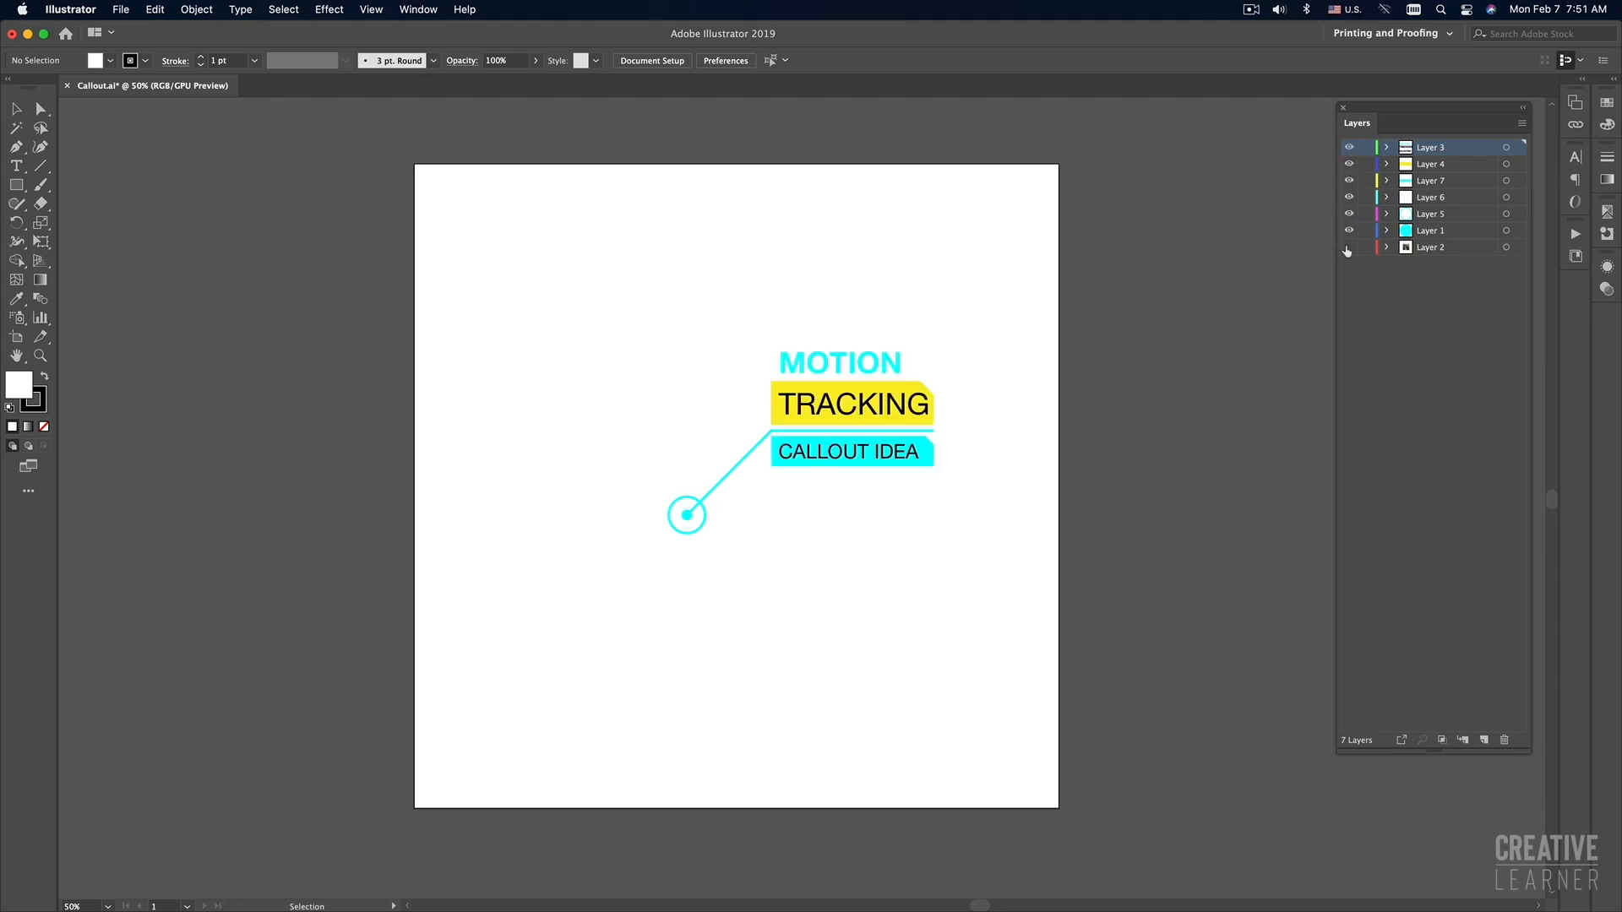
pyautogui.click(1349, 247)
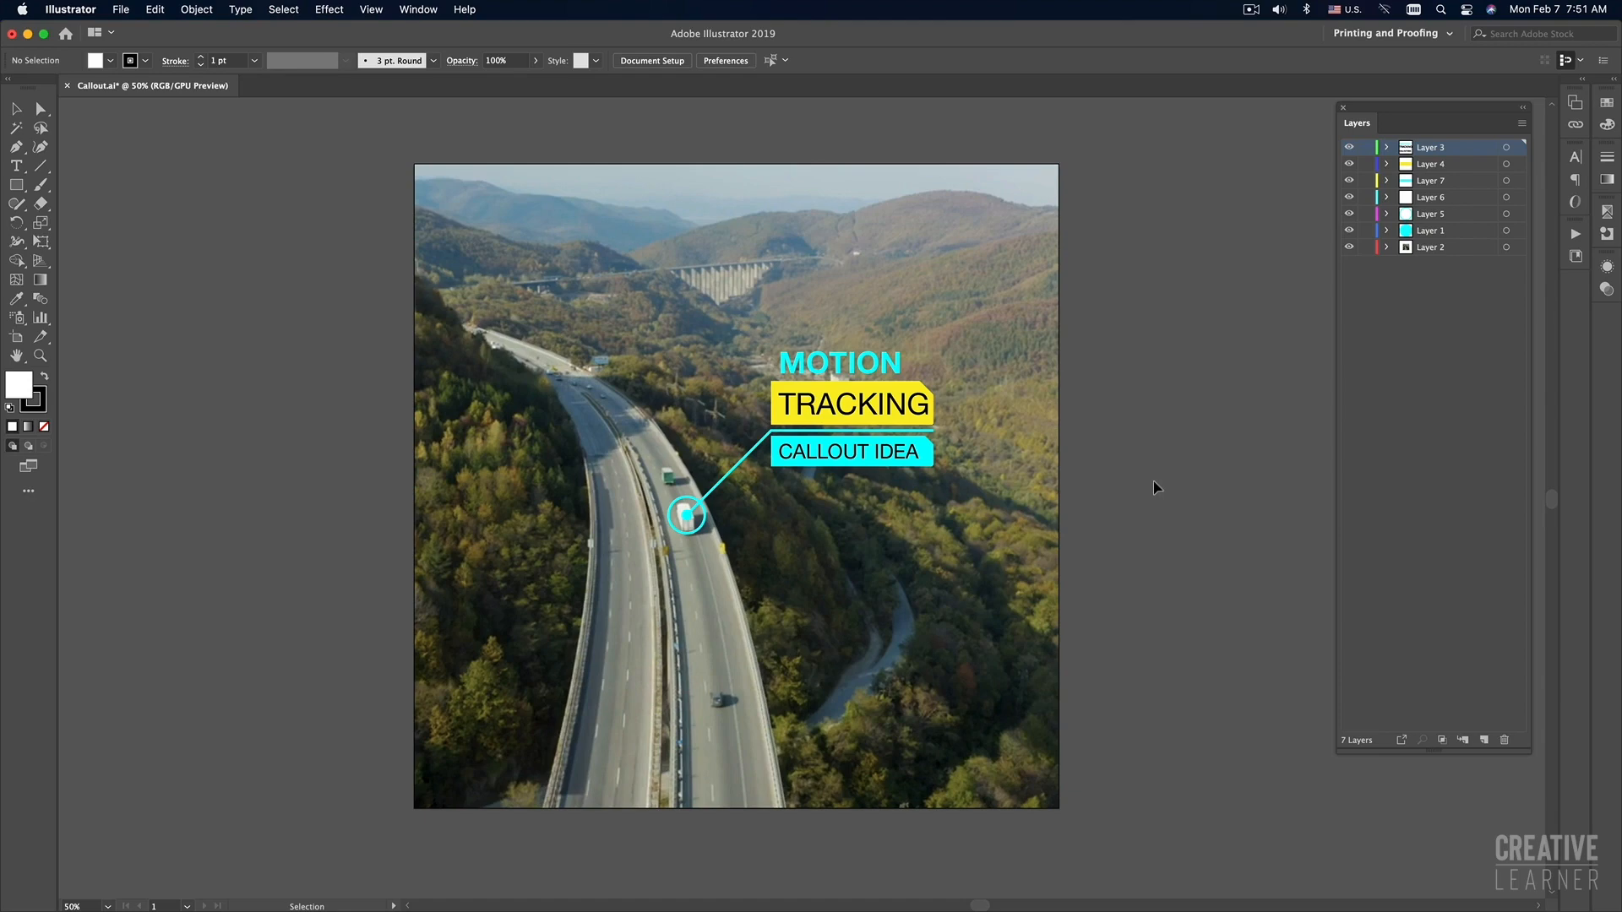
# Deselect the artwork and save the Callout.ai document.
pyautogui.click(123, 12)
pyautogui.click(353, 202)
pyautogui.click(573, 486)
pyautogui.click(949, 588)
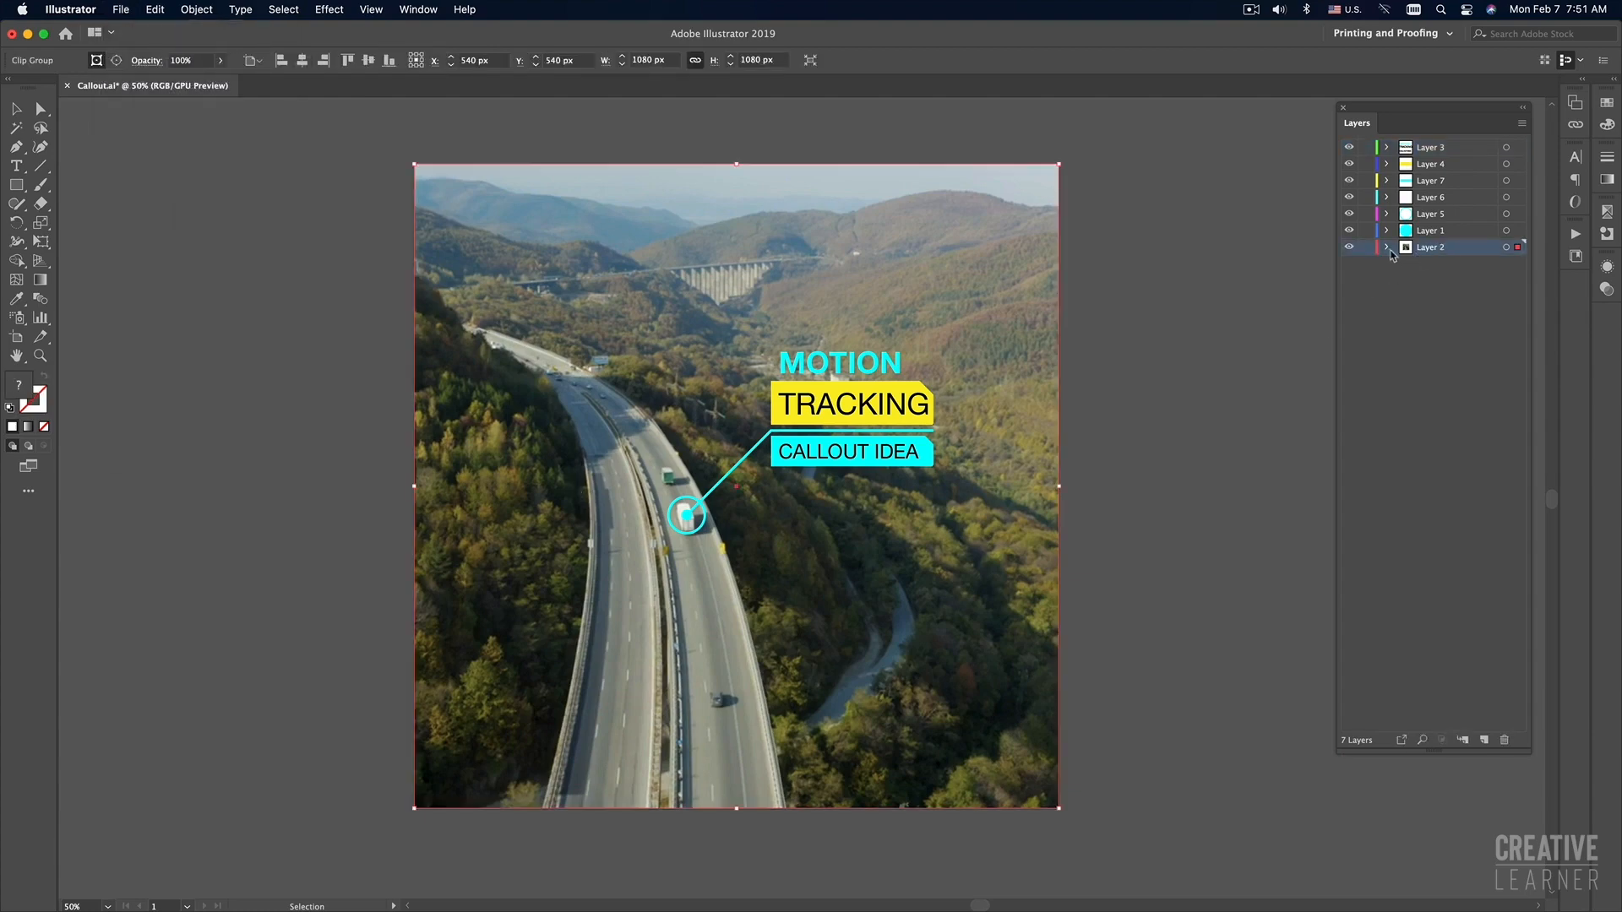
pyautogui.click(1191, 464)
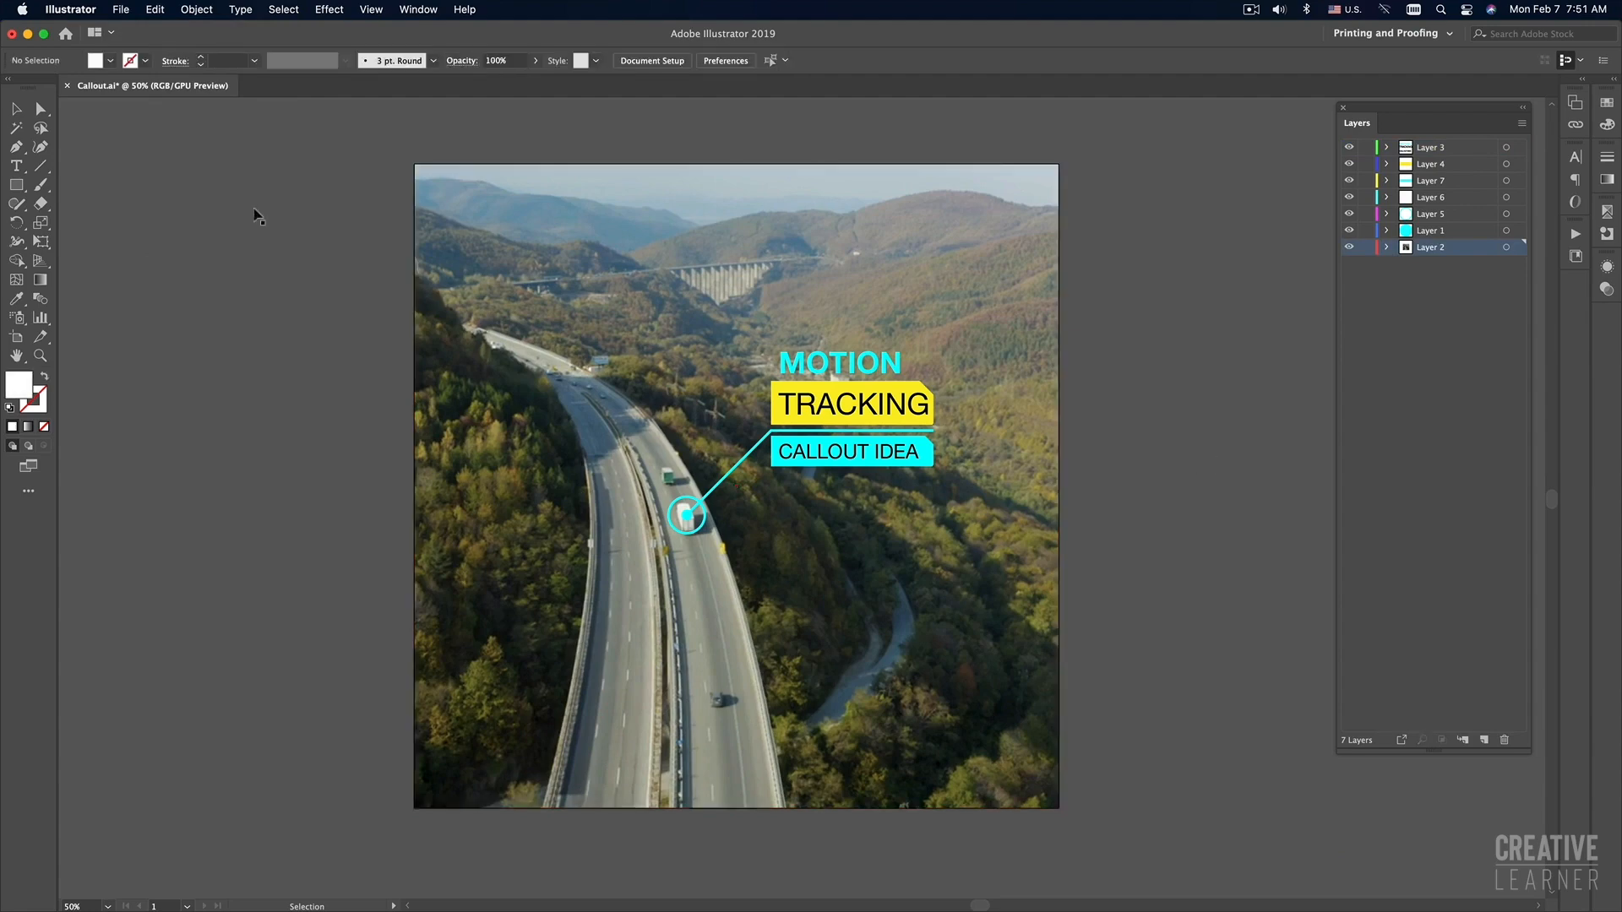
pyautogui.click(121, 11)
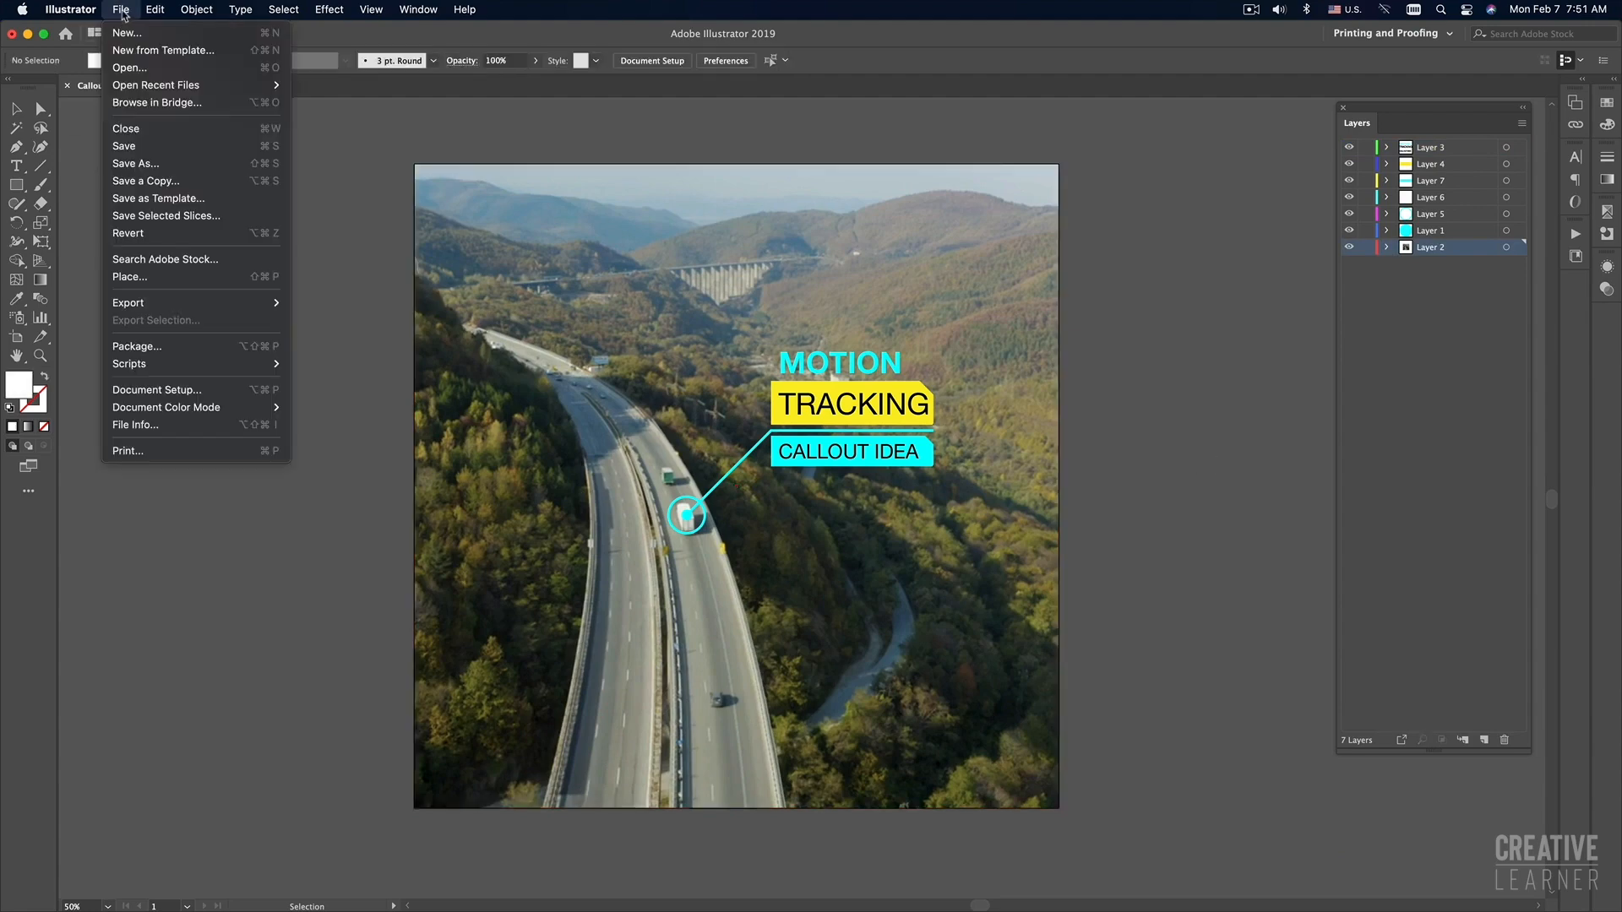
pyautogui.click(124, 148)
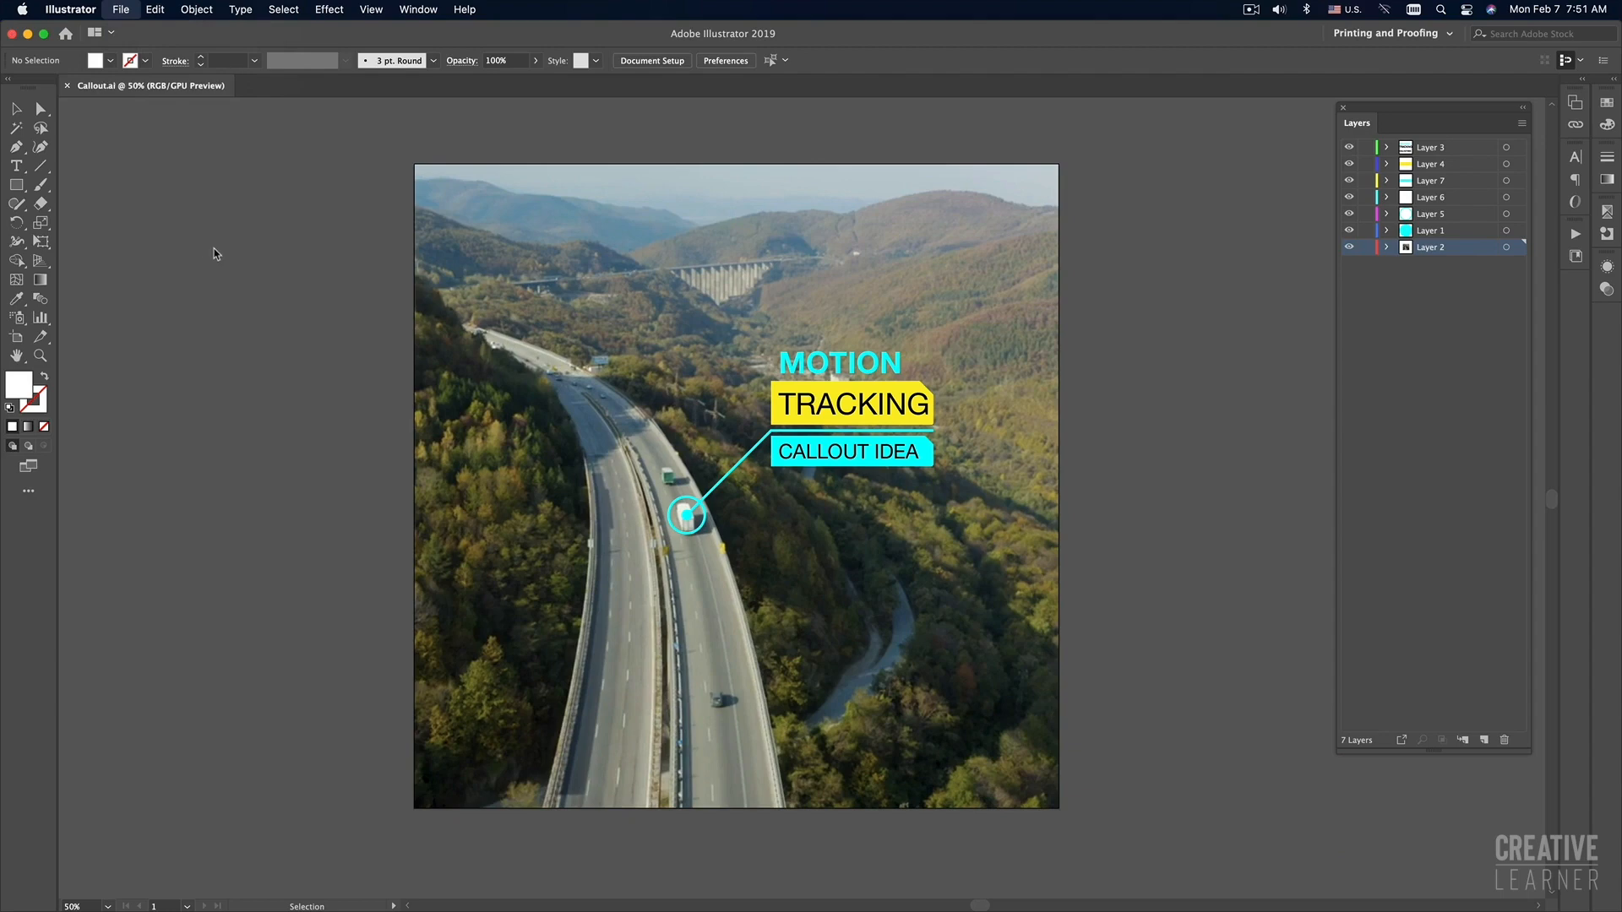
# Switch to After Effects and import Callout.ai from the Lesson File folder as a Composition with Document Size footage dimensions.
pyautogui.press('super+Tab')
pyautogui.press('super+Tab')
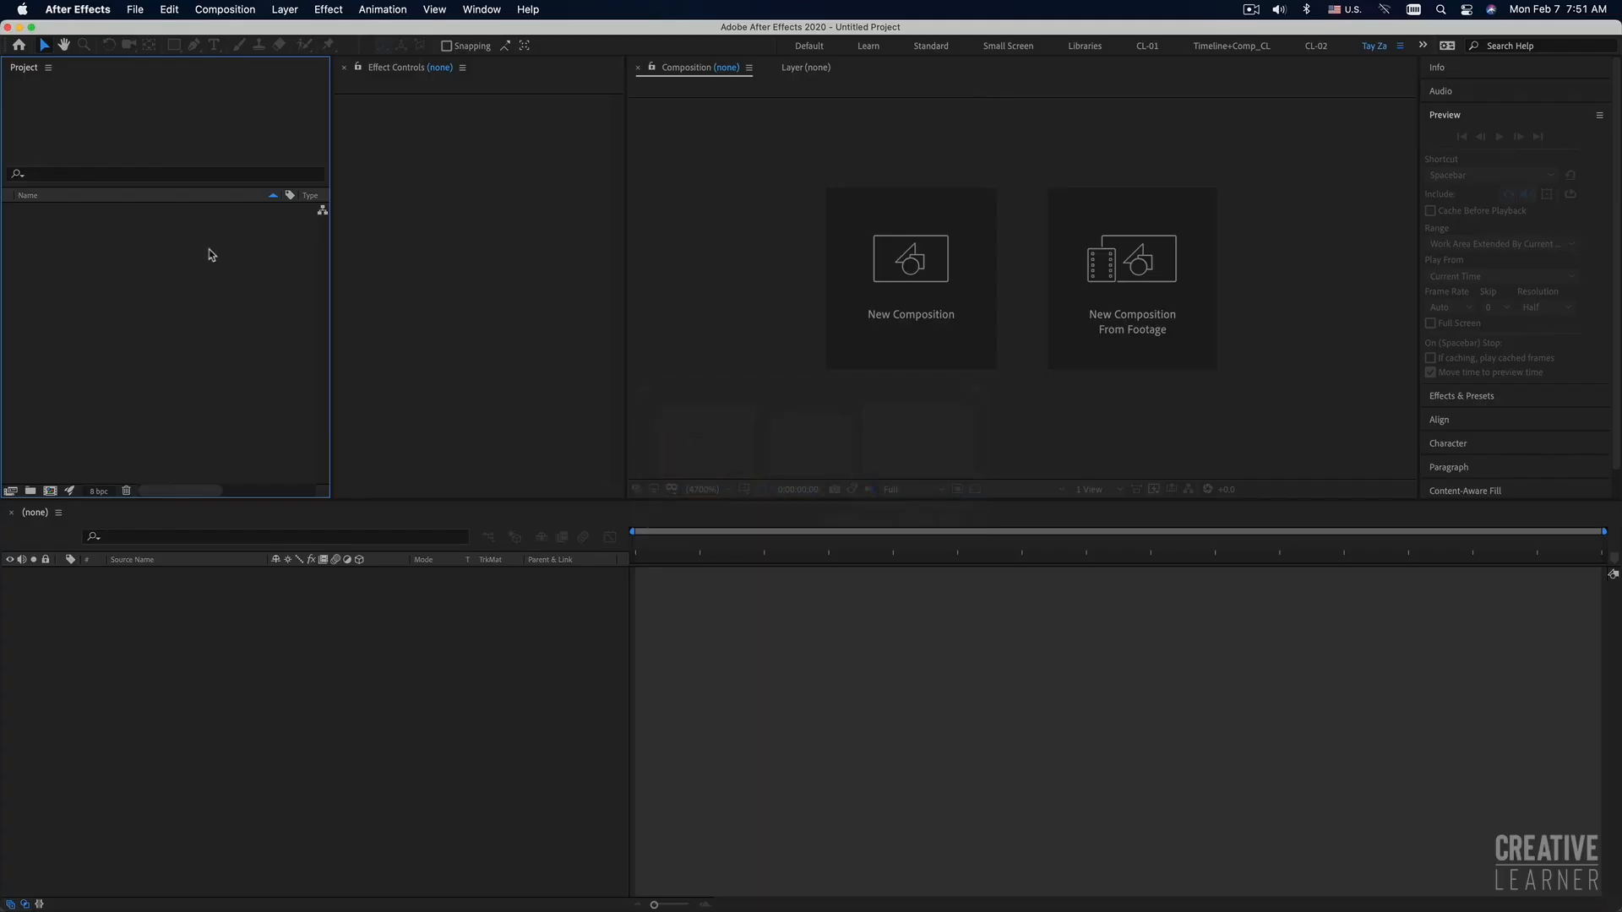
pyautogui.moveTo(680, 905)
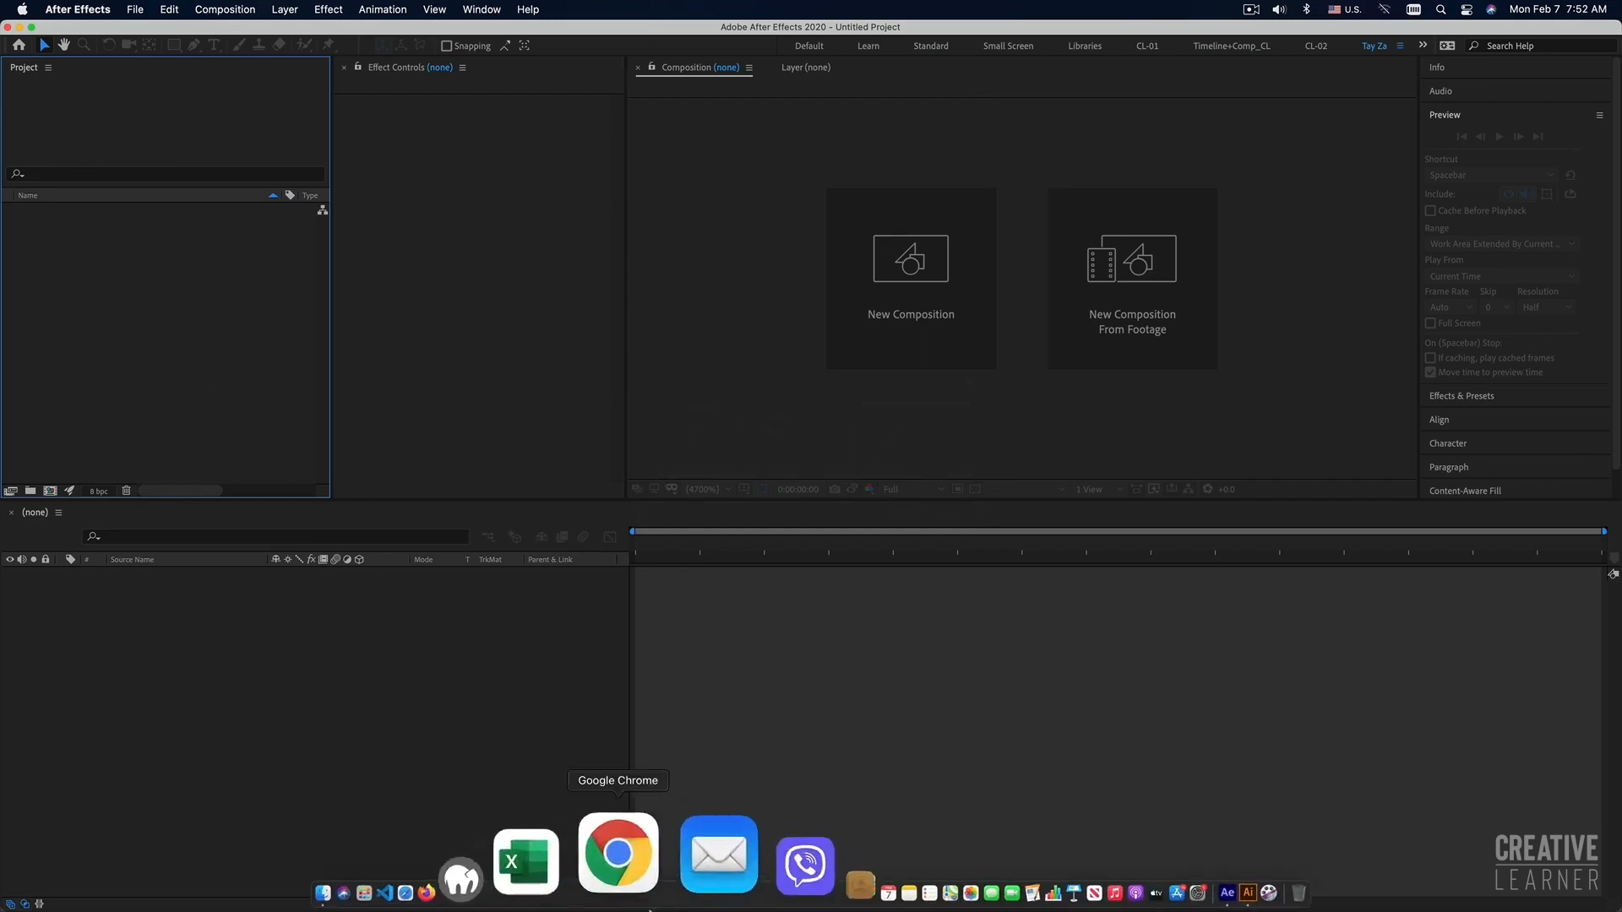
pyautogui.click(483, 858)
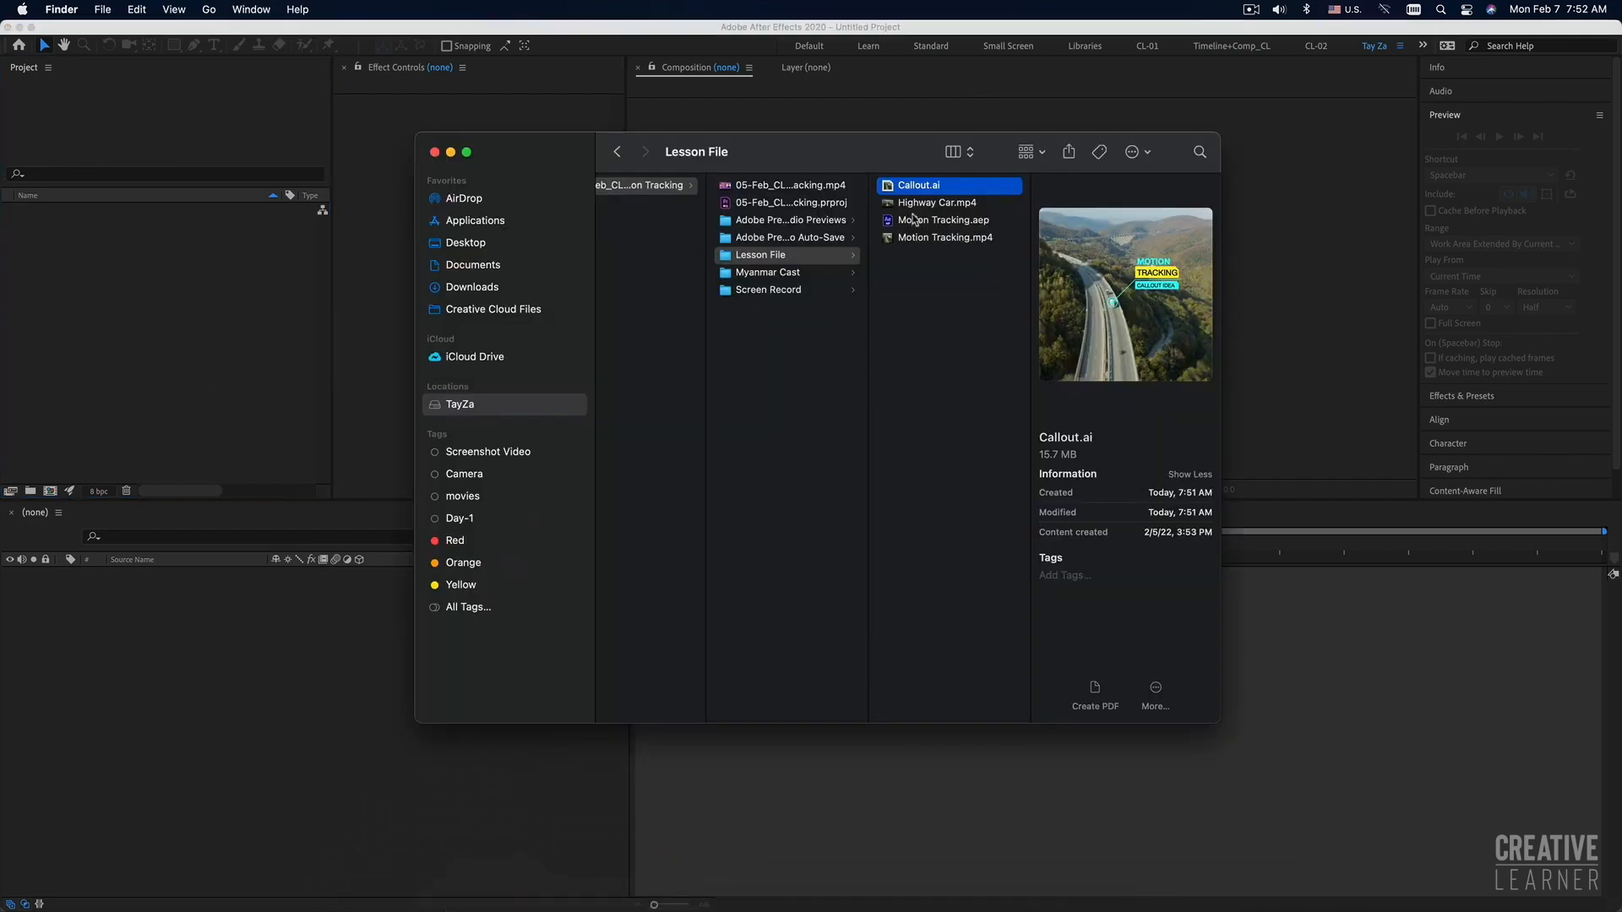
pyautogui.moveTo(920, 186); pyautogui.dragTo(220, 320)
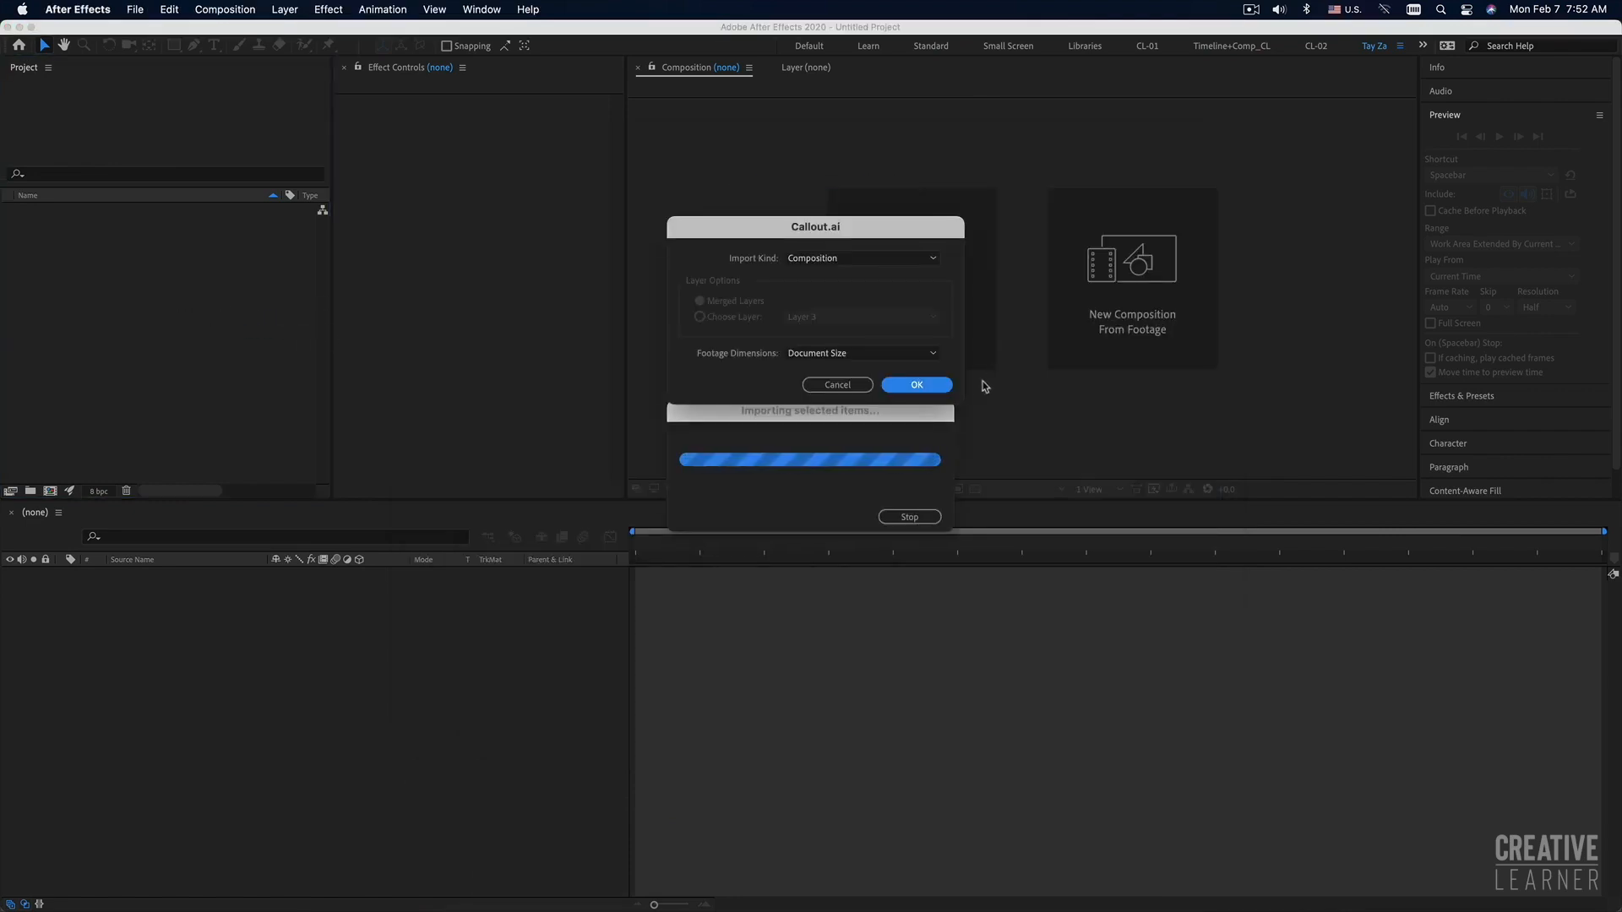
pyautogui.click(827, 260)
pyautogui.click(825, 292)
pyautogui.click(918, 384)
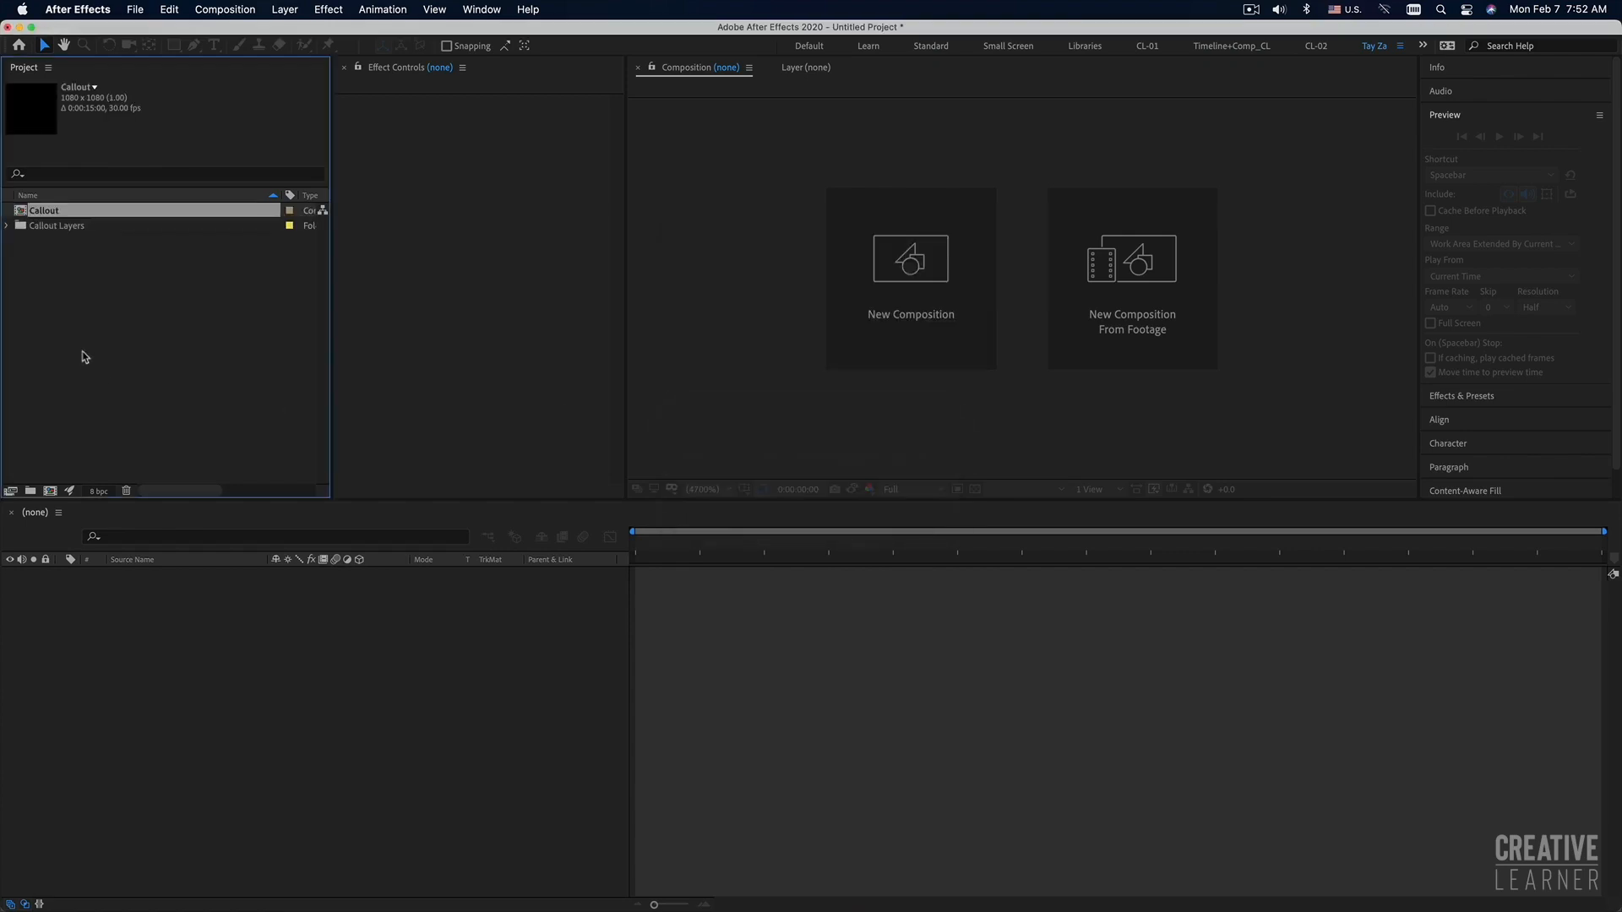
# Import Highway Car.mp4 from the Lesson File folder into the project.
pyautogui.press('super+Tab')
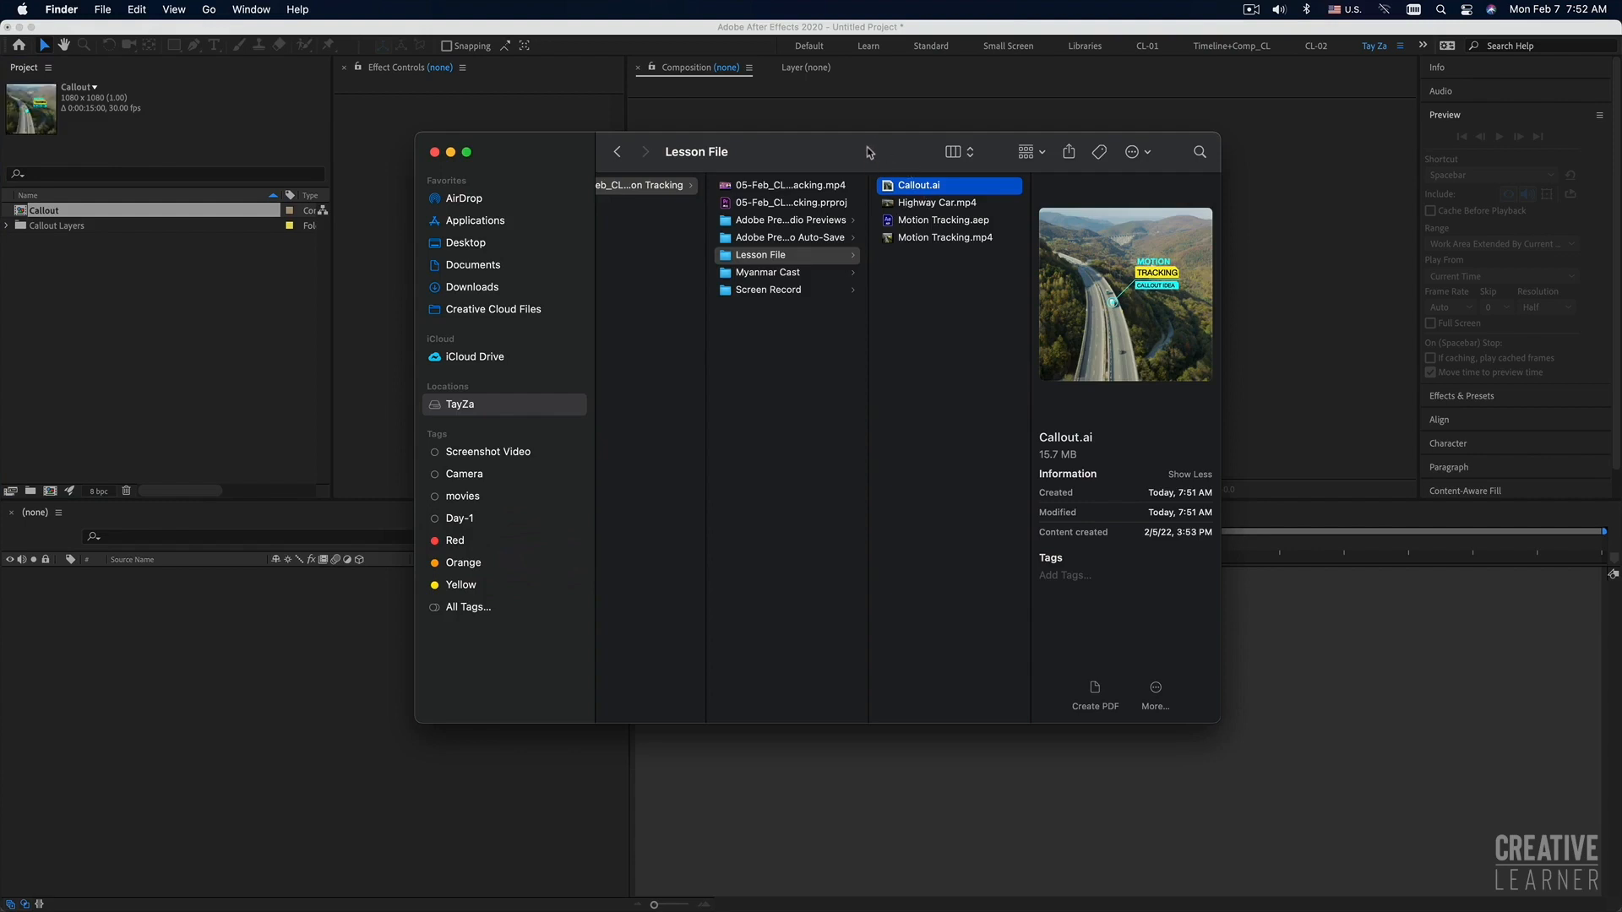
pyautogui.press('Down')
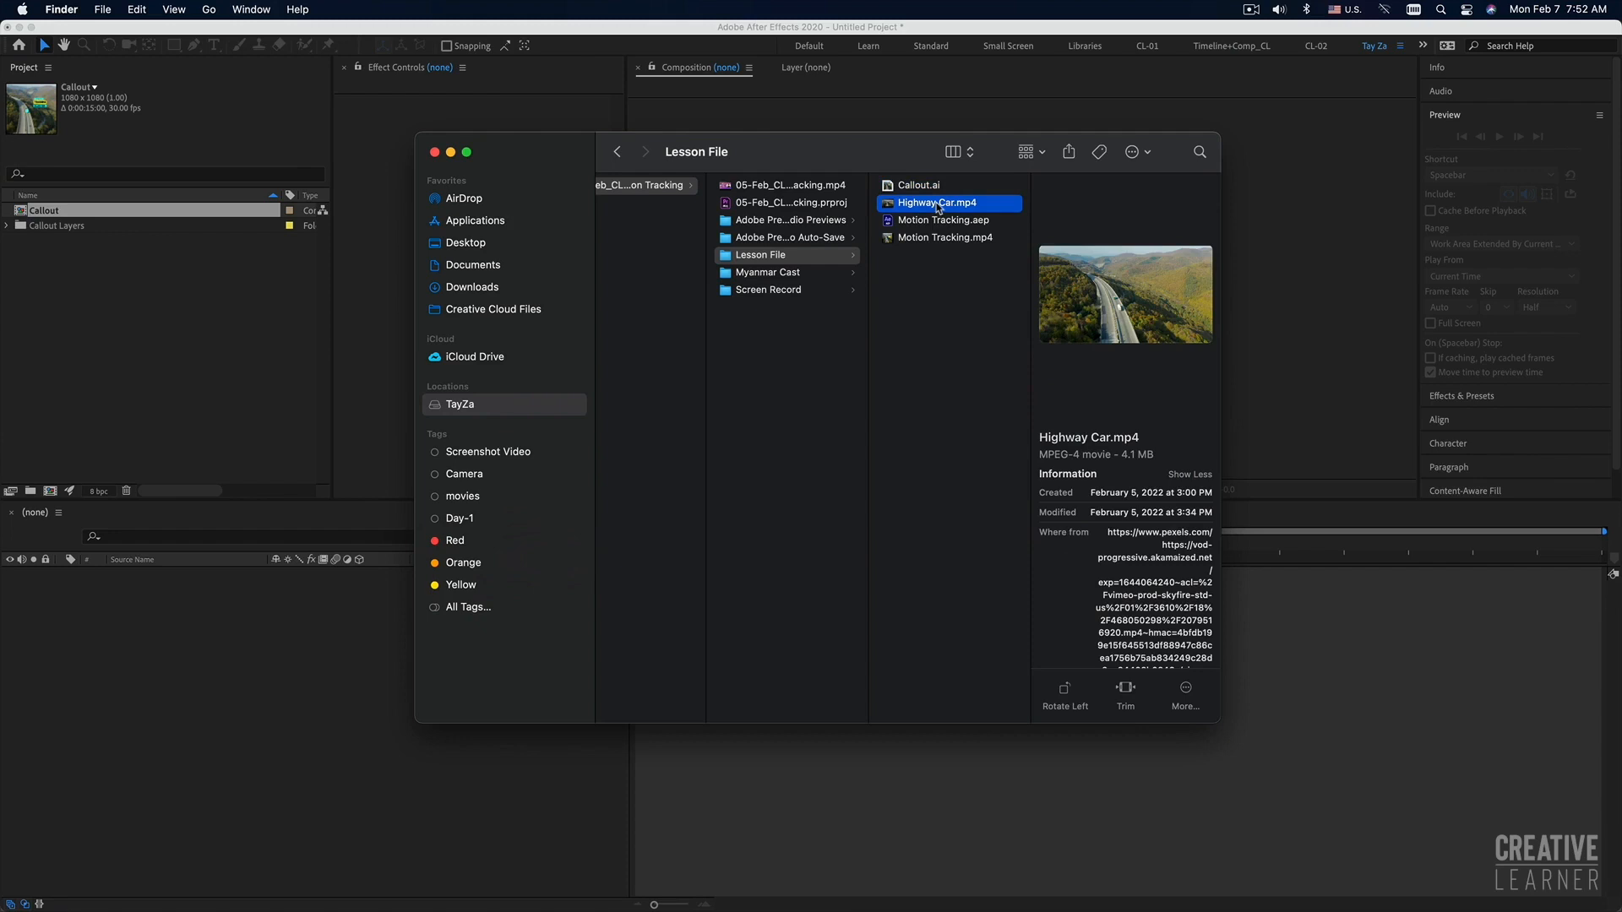
pyautogui.moveTo(939, 208); pyautogui.dragTo(200, 341)
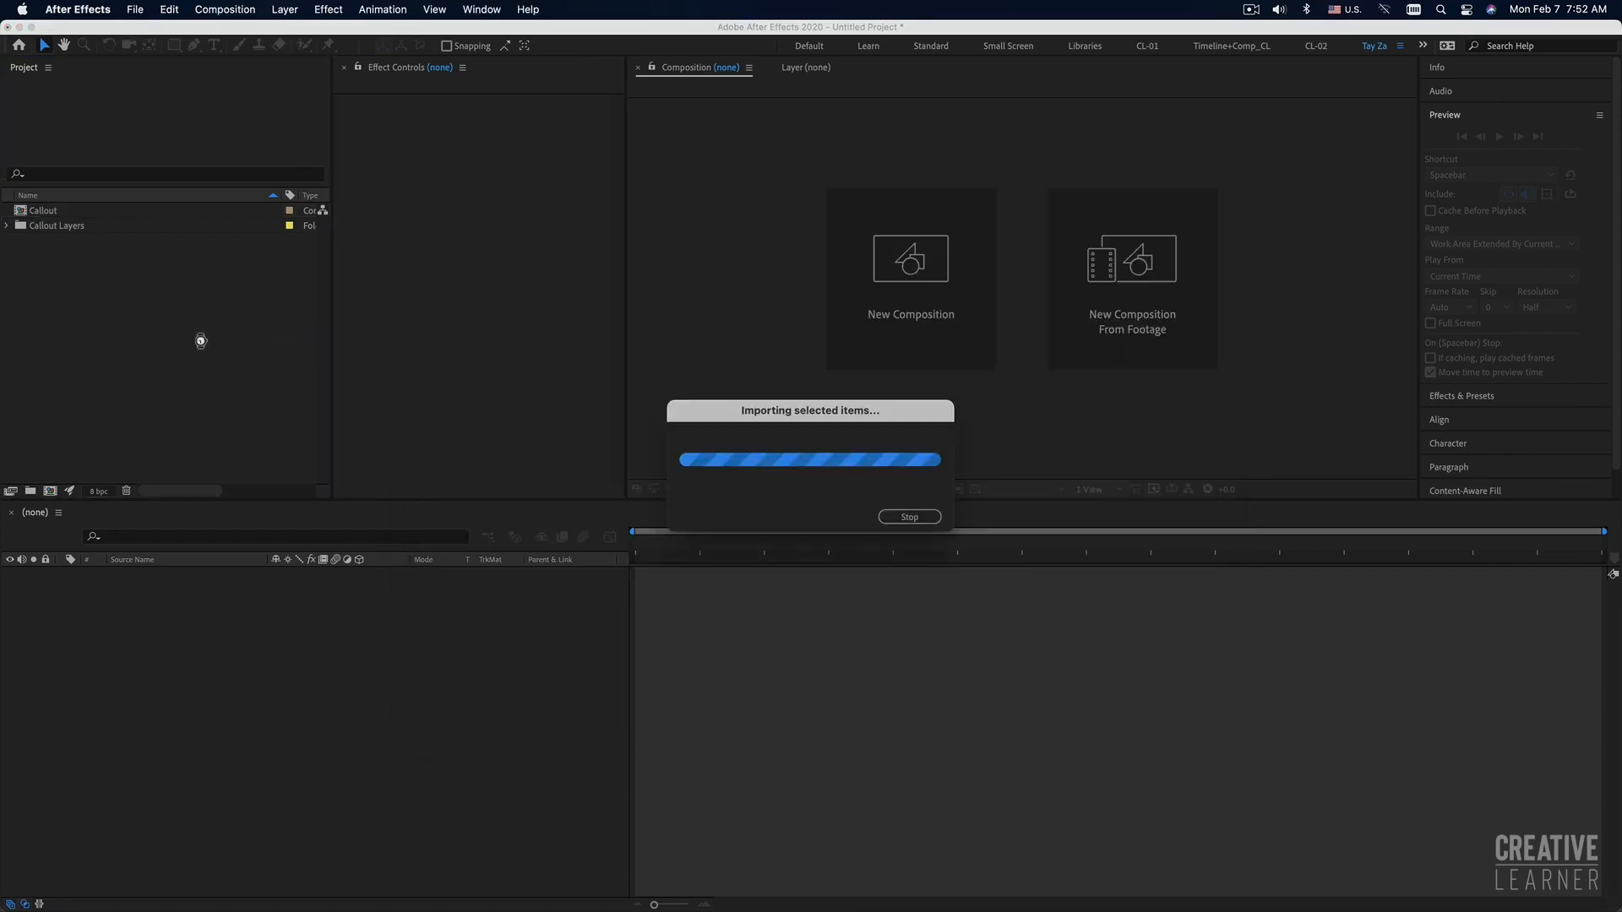
pyautogui.click(185, 355)
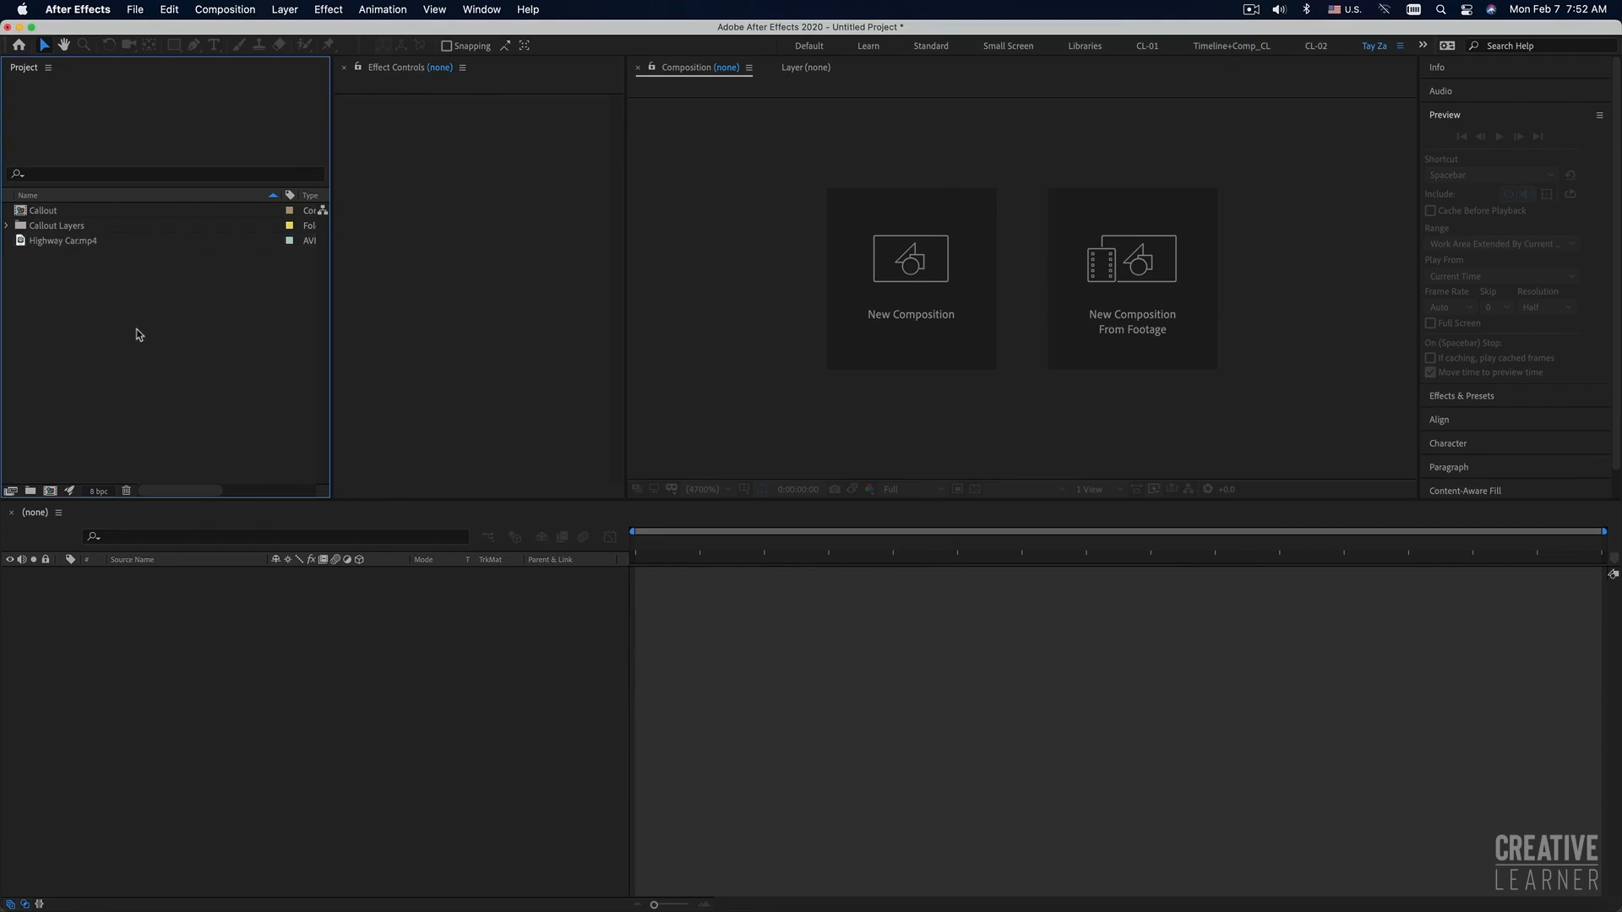
# Preview the Highway Car.mp4 footage in its own viewer, and close that viewer.
pyautogui.click(34, 243)
pyautogui.click(86, 302)
pyautogui.click(35, 244)
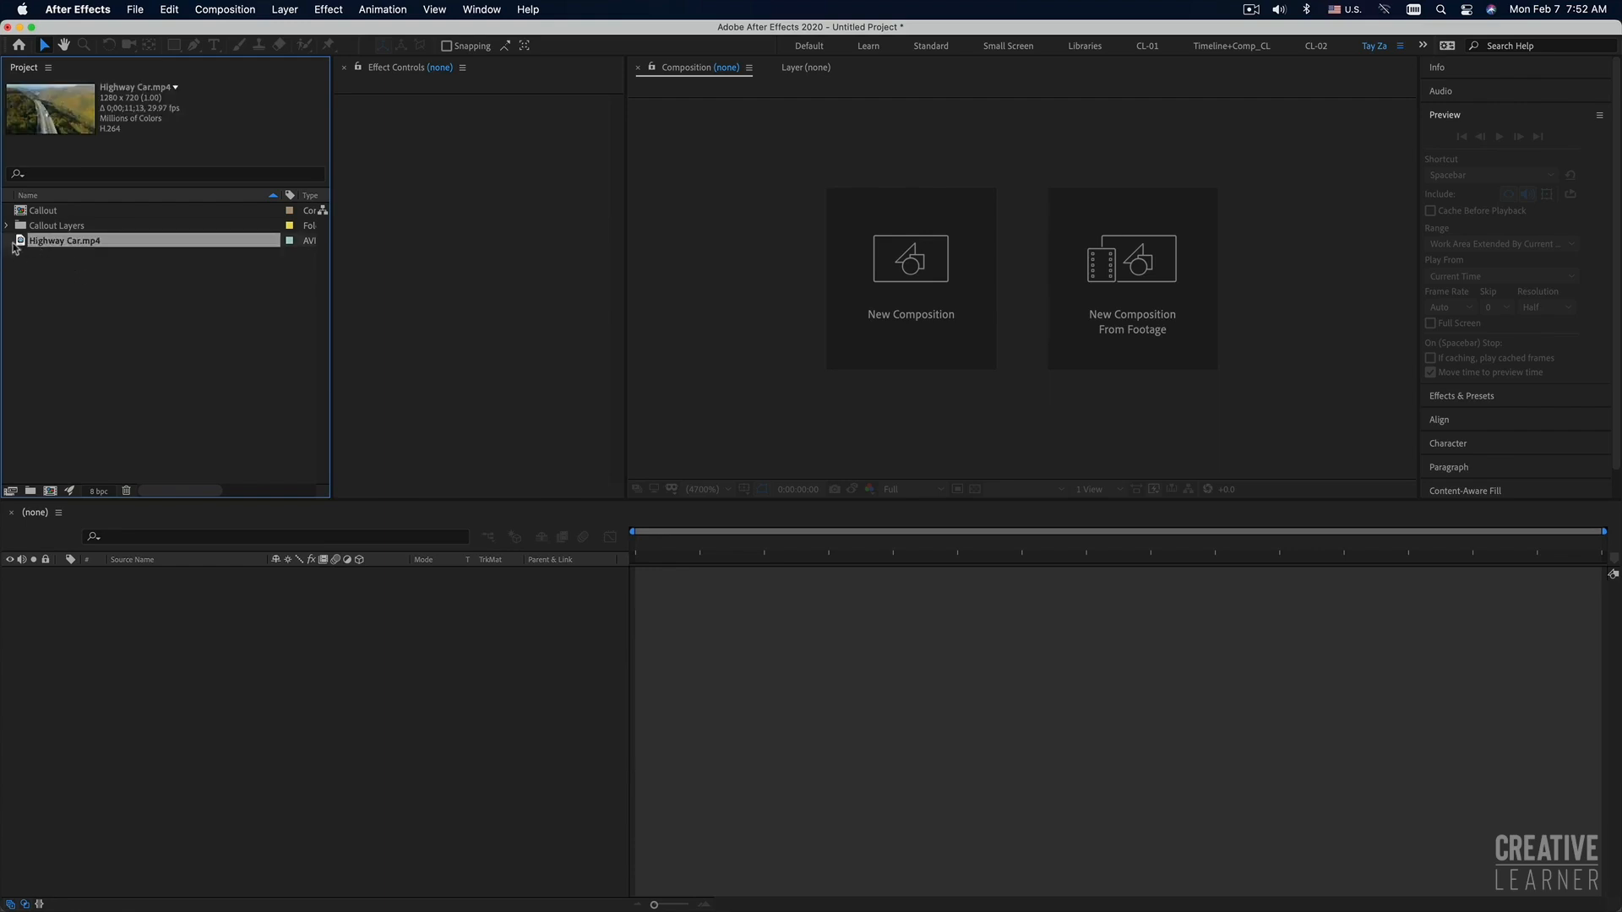
pyautogui.doubleClick(23, 244)
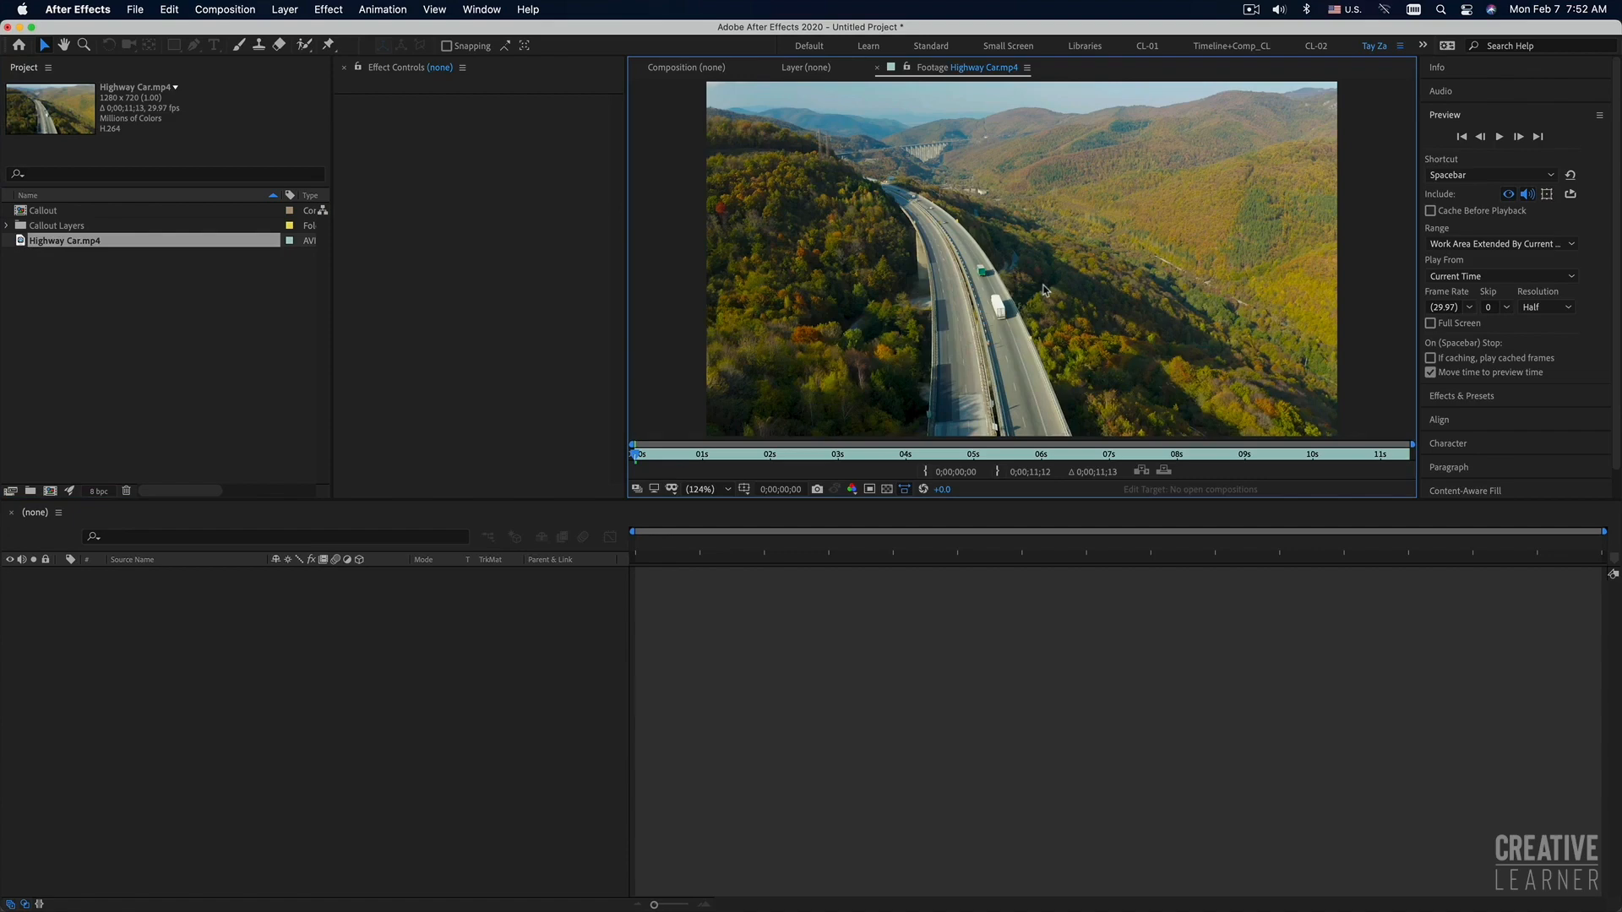
pyautogui.click(174, 351)
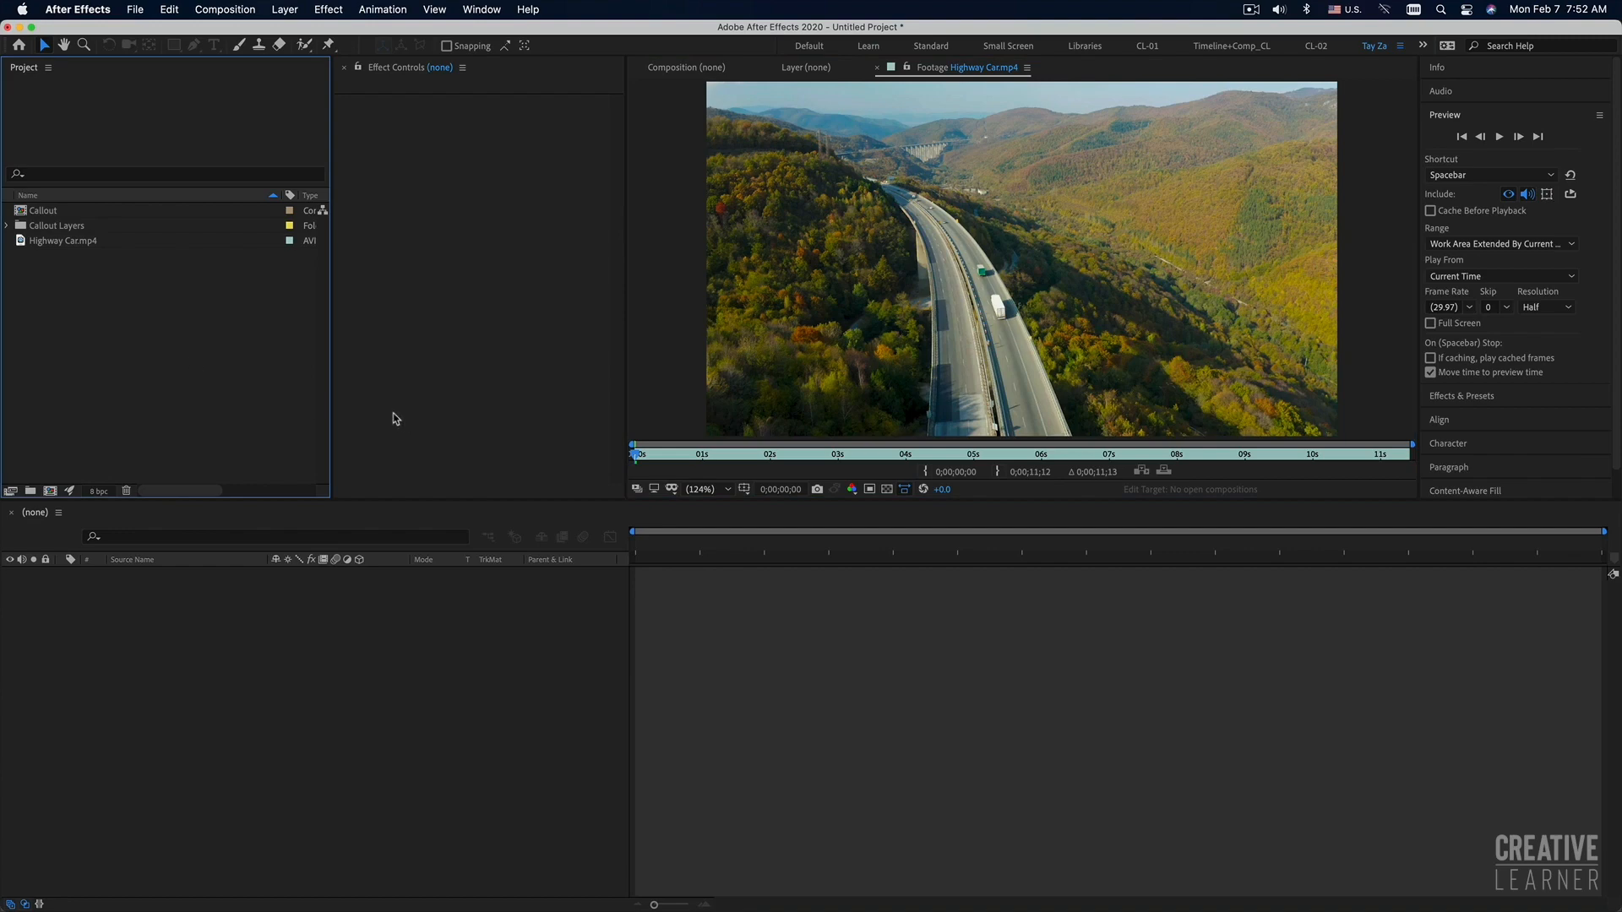
pyautogui.click(878, 67)
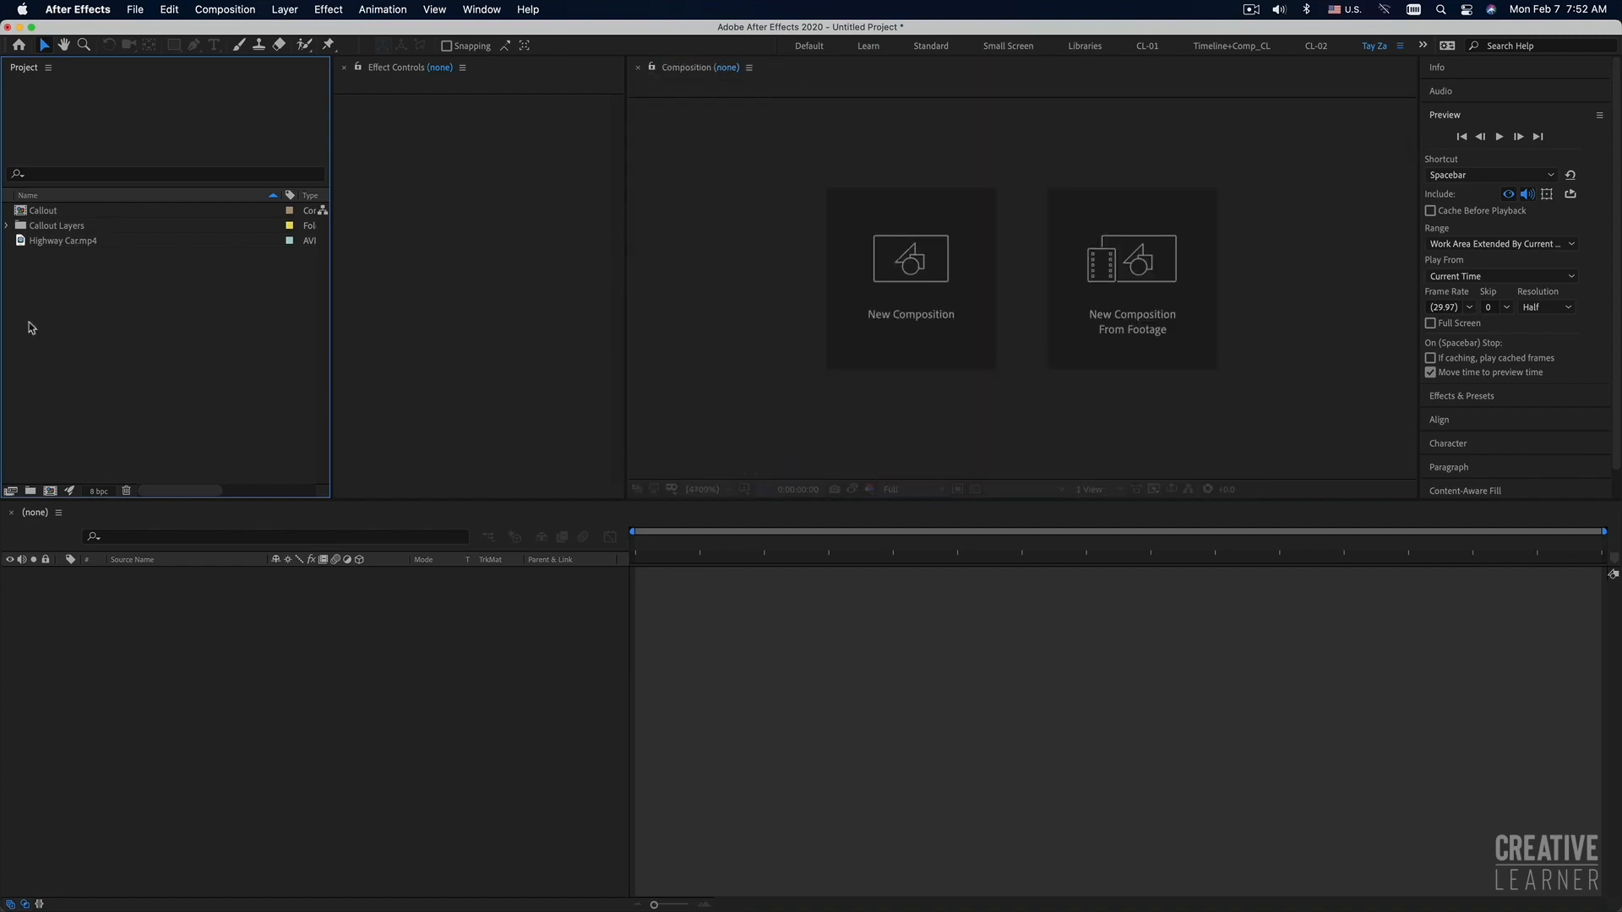
# Create a 1080 x 1080 px composition named "motion tracking" at 30 fps with a duration of 0:00:15:00.
pyautogui.click(50, 491)
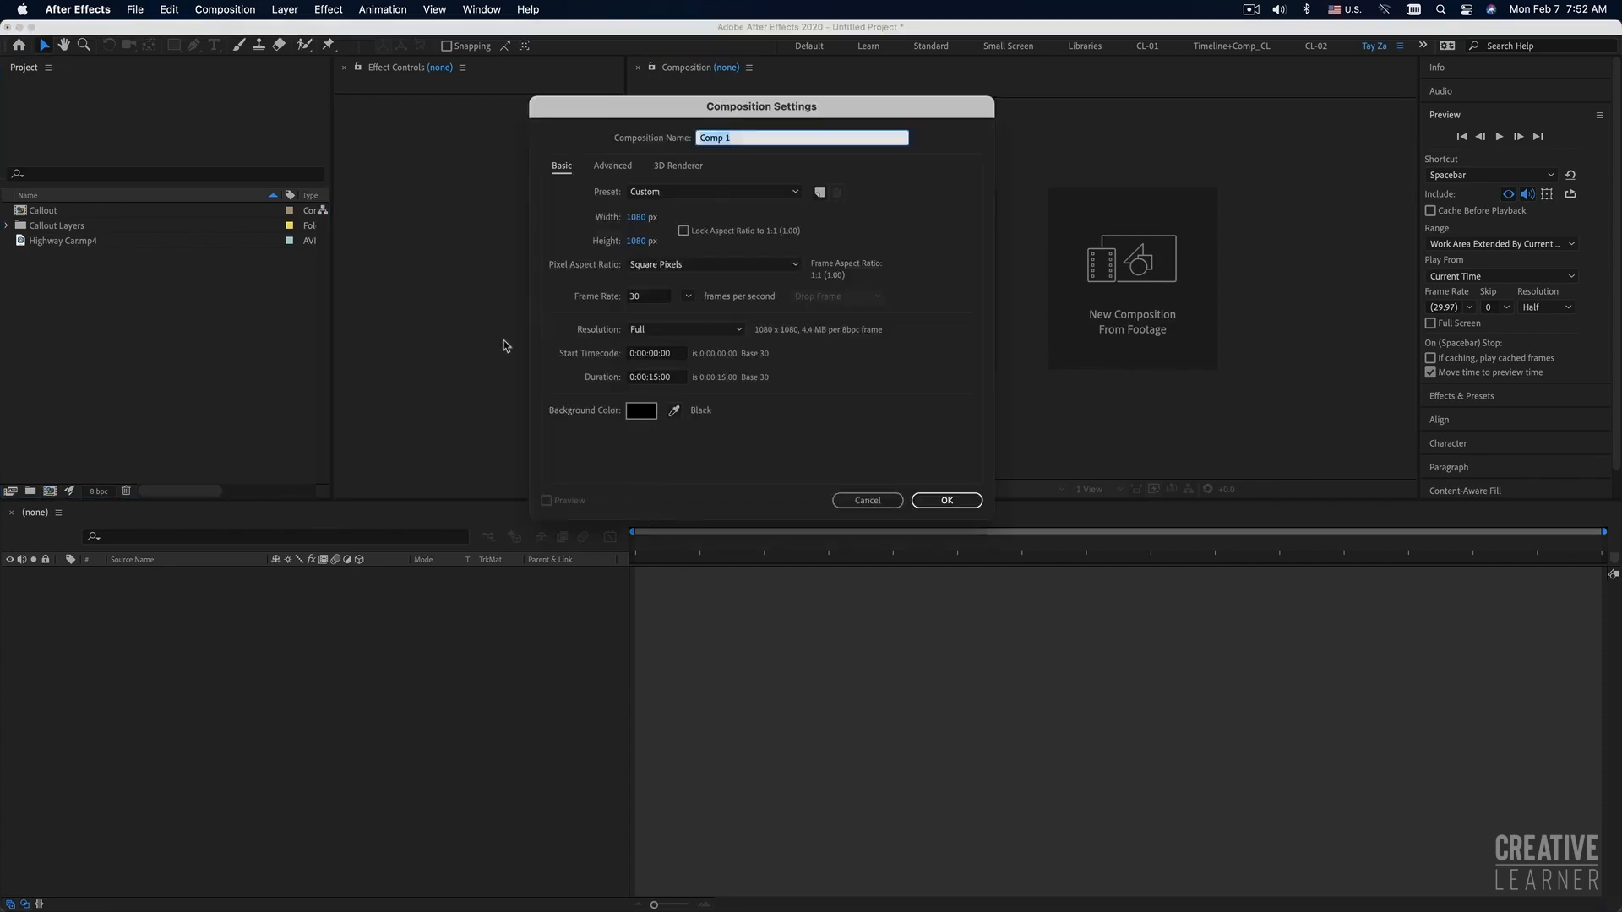
pyautogui.write('motion tracking')
pyautogui.click(676, 380)
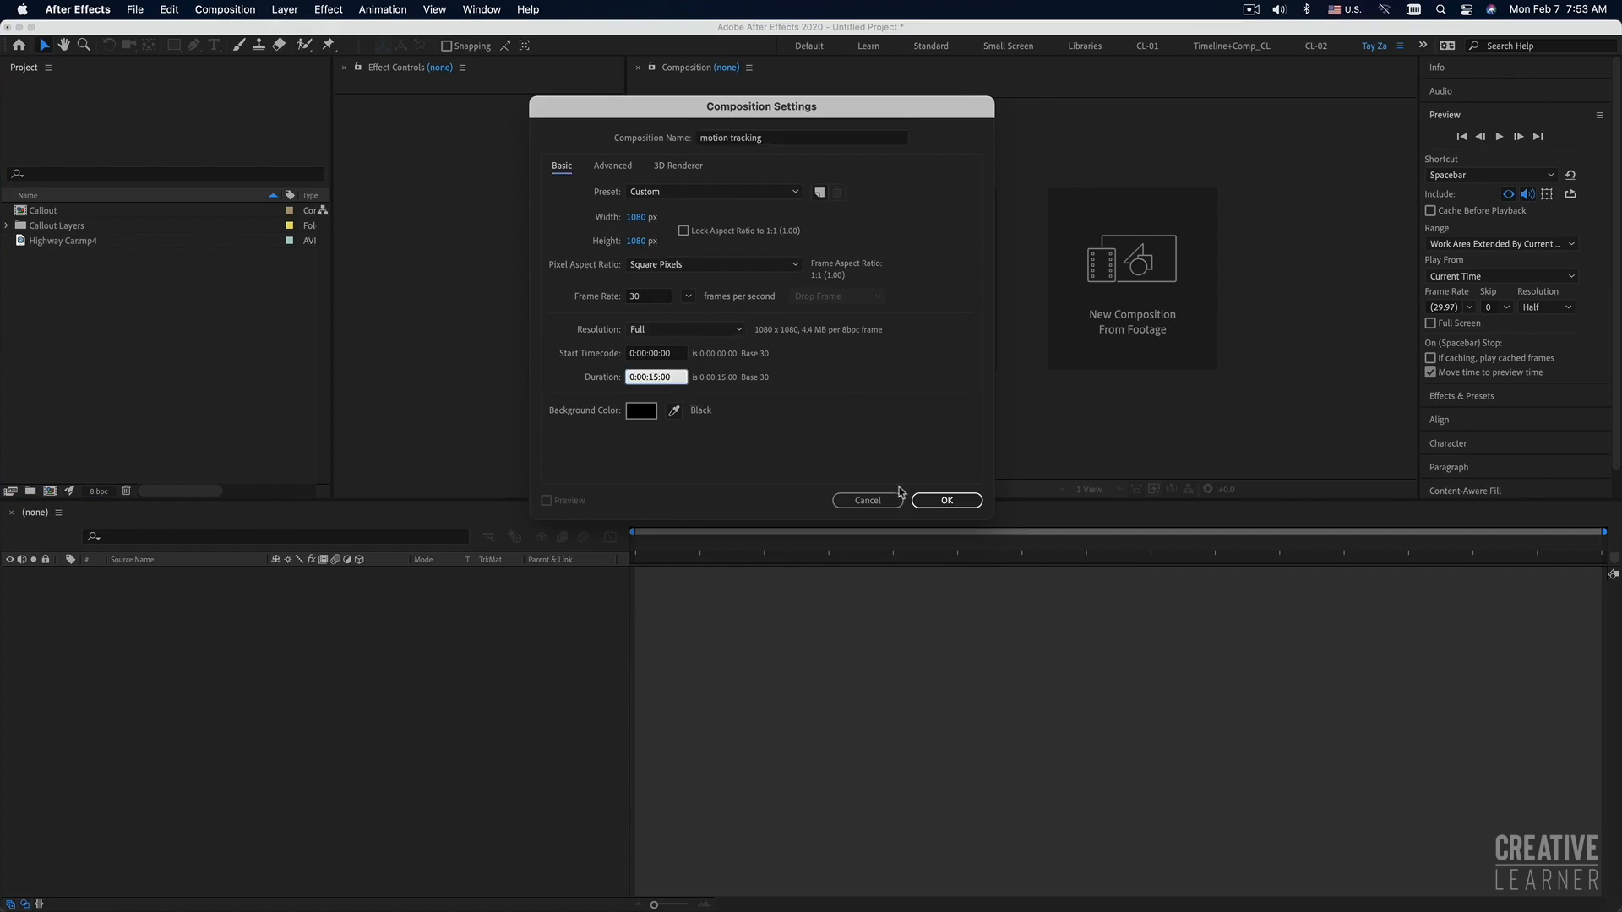
pyautogui.click(944, 500)
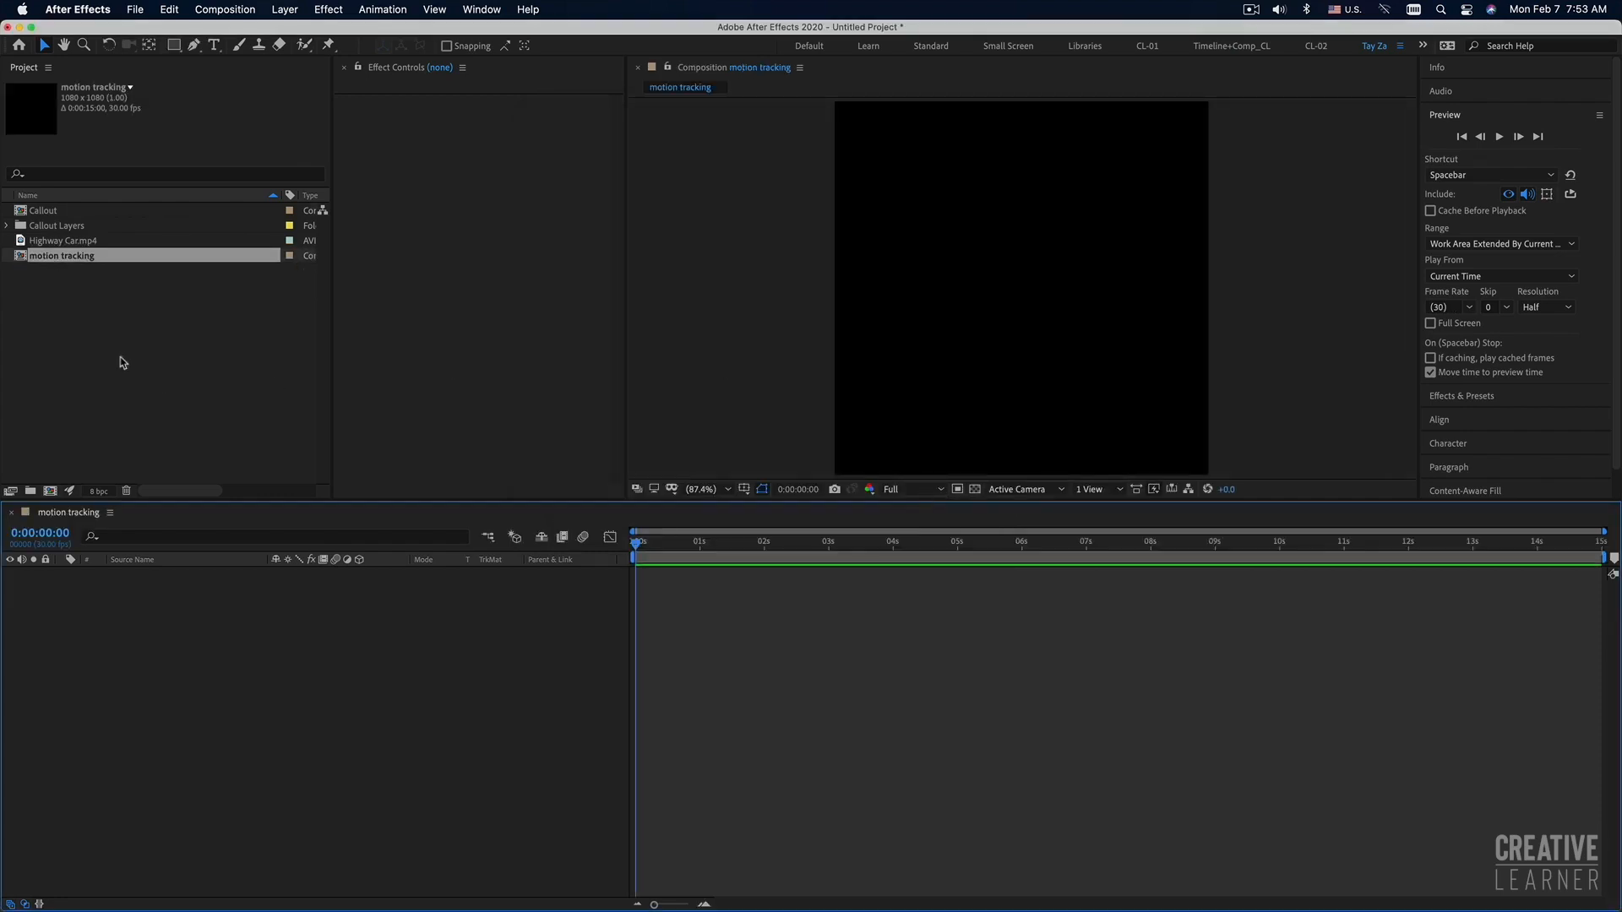
# Add Highway Car.mp4 as a layer in the motion tracking composition and slightly enlarge the composition viewer.
pyautogui.click(48, 241)
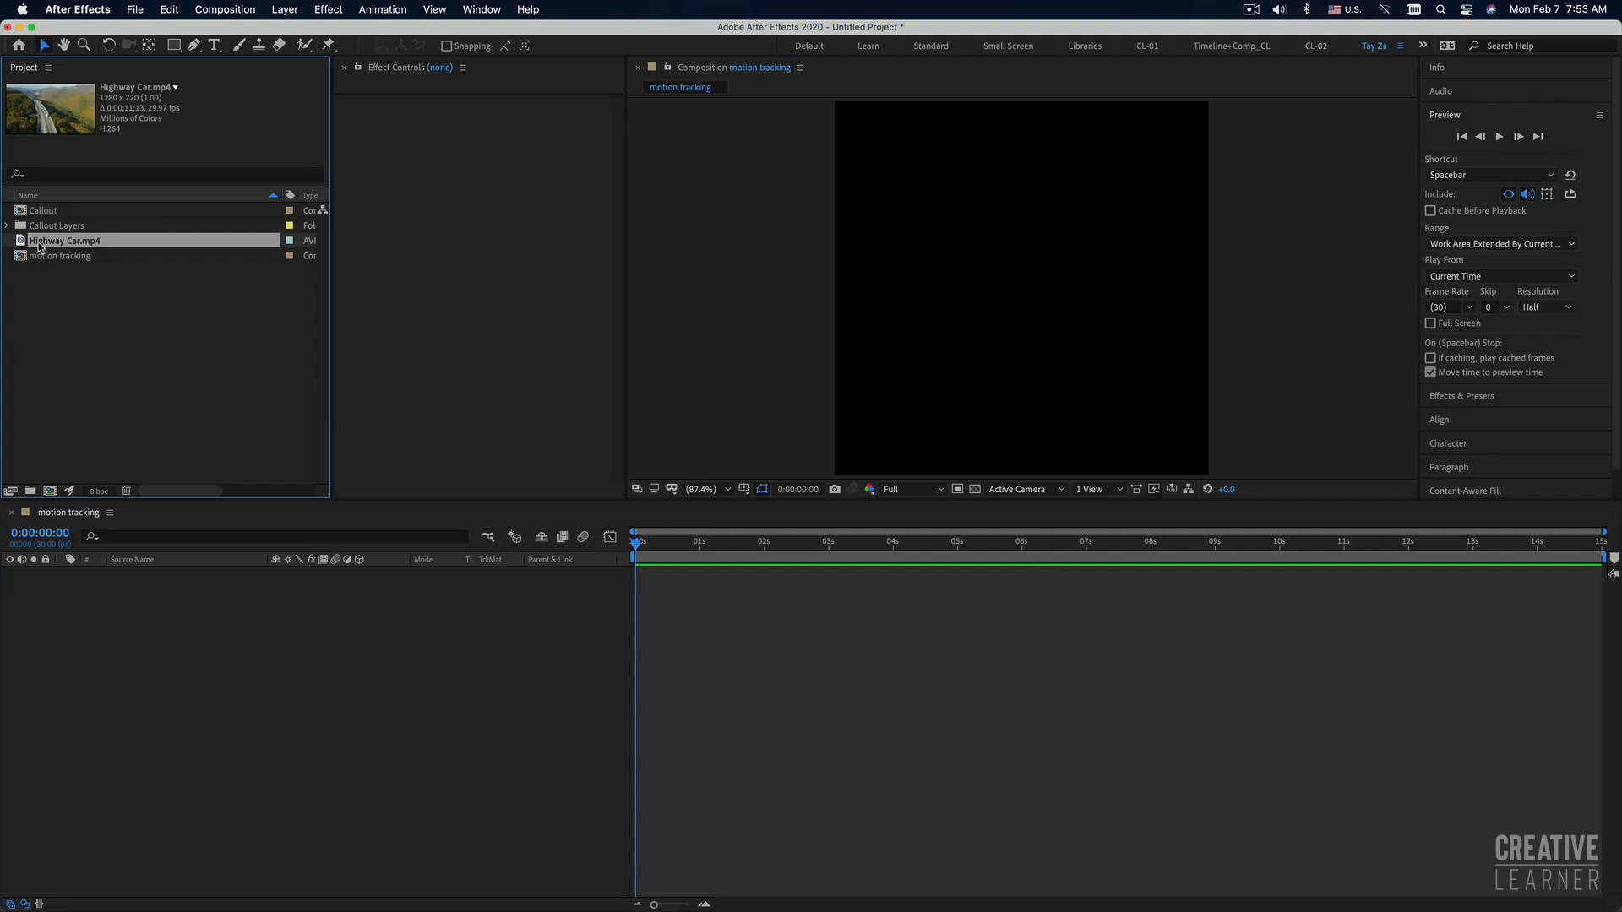
pyautogui.moveTo(40, 246); pyautogui.dragTo(88, 593)
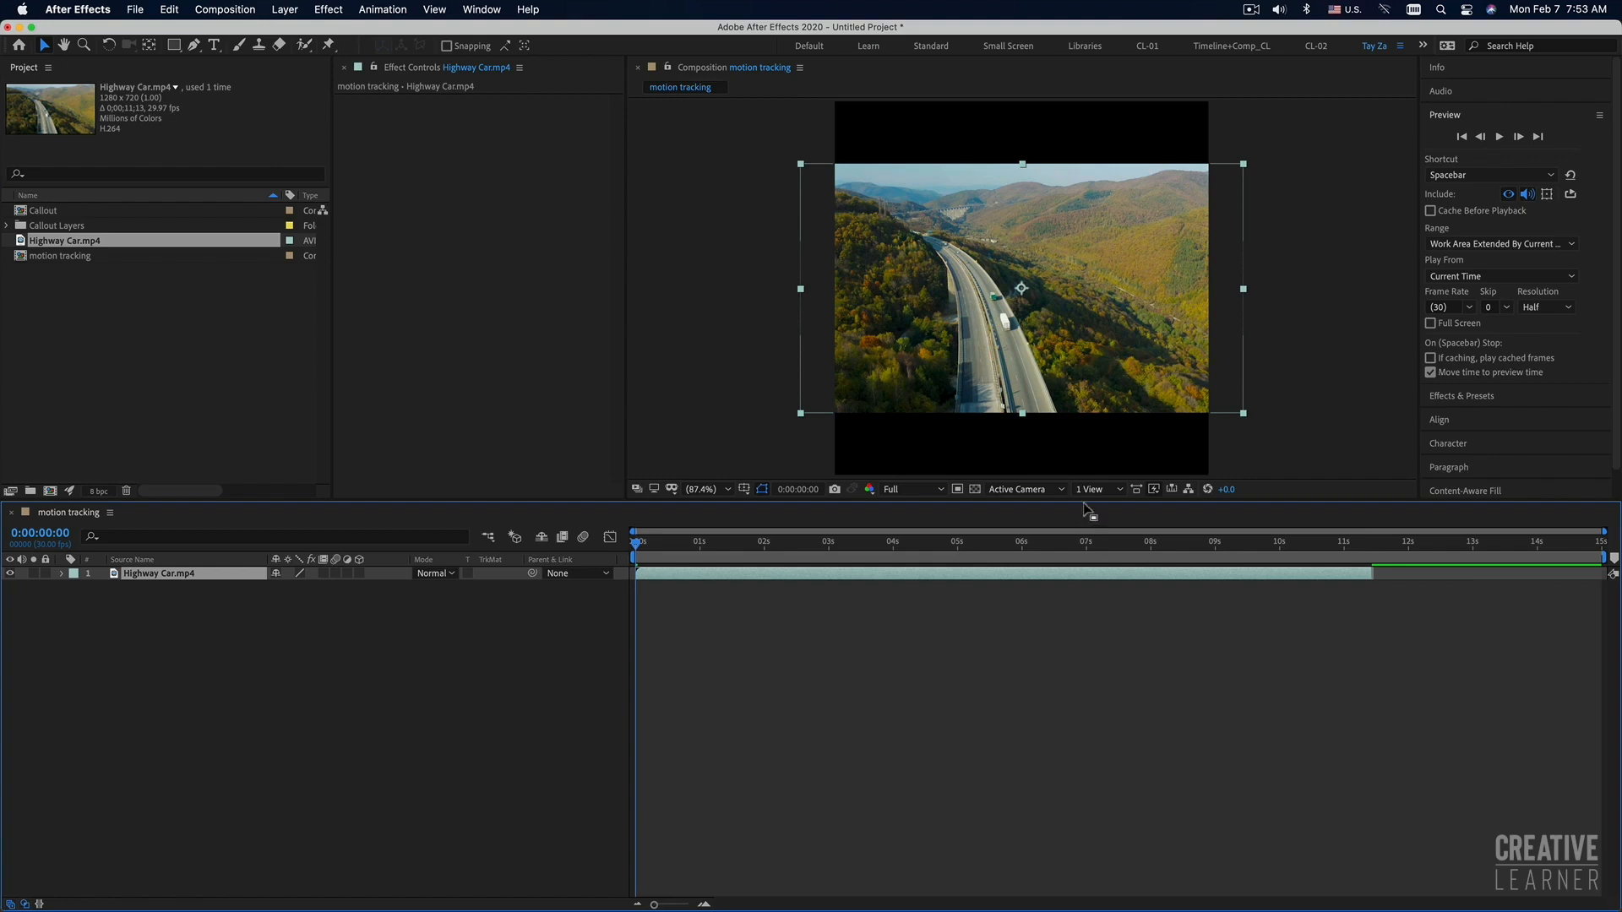
pyautogui.moveTo(1085, 502); pyautogui.dragTo(1082, 518)
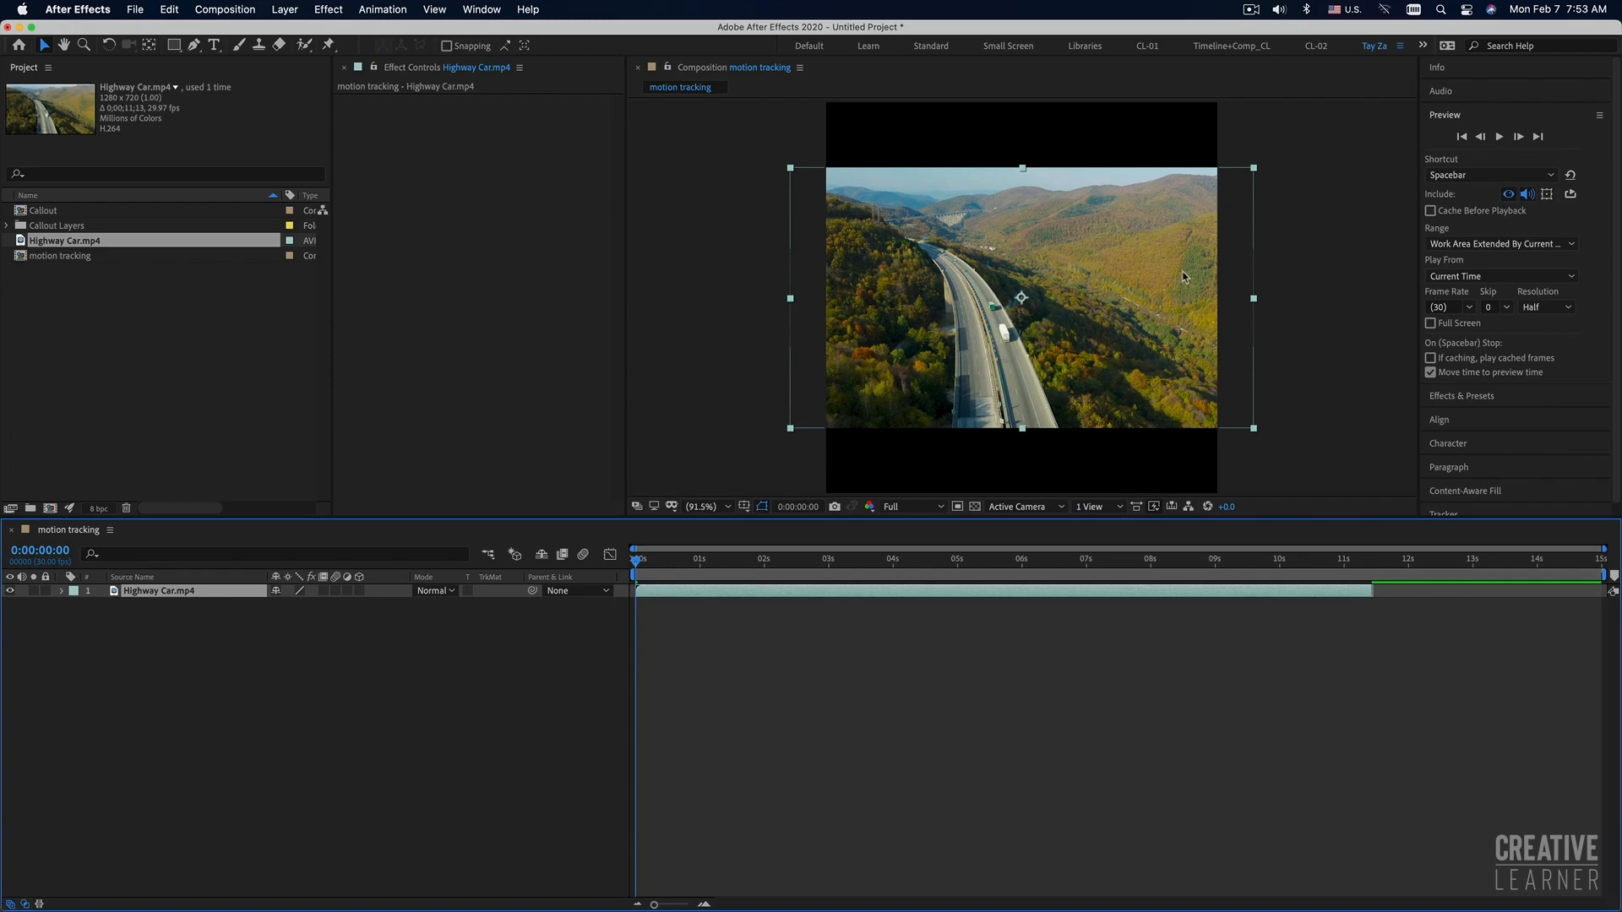
# Fit the Highway Car.mp4 layer to the composition height and shift it slightly left in the frame.
pyautogui.moveTo(1255, 171)
pyautogui.mouseDown()
pyautogui.moveTo(1282, 149)
pyautogui.moveTo(1273, 168)
pyautogui.moveTo(1289, 154)
pyautogui.moveTo(1294, 167)
pyautogui.moveTo(1293, 149)
pyautogui.moveTo(1264, 163)
pyautogui.moveTo(1315, 137)
pyautogui.moveTo(1257, 167)
pyautogui.mouseUp()
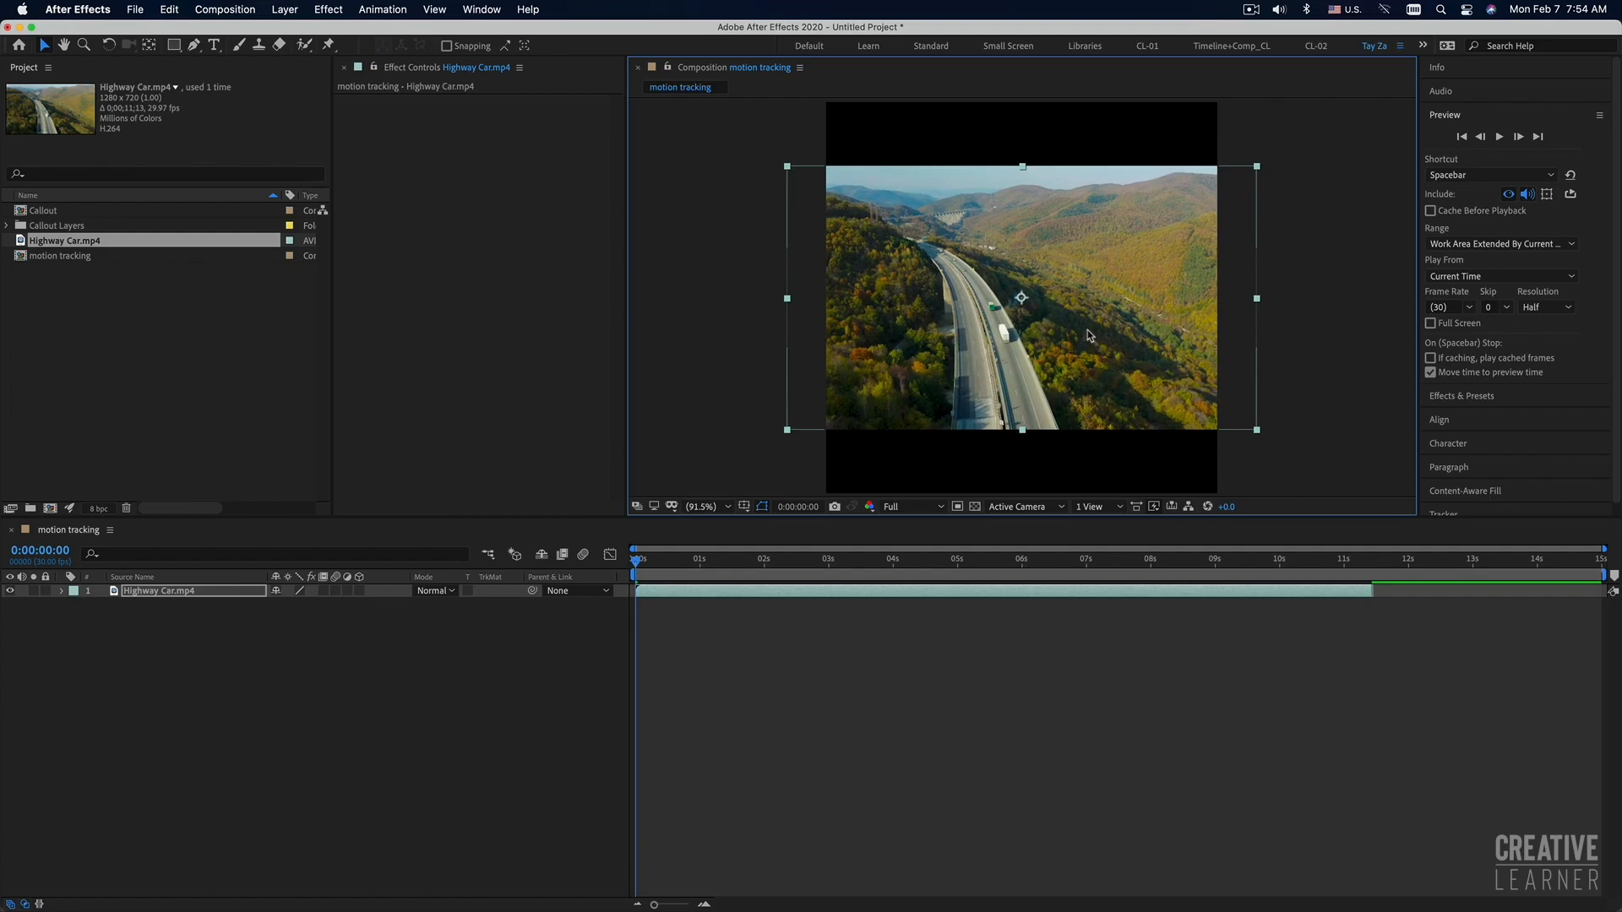
pyautogui.rightClick(1089, 334)
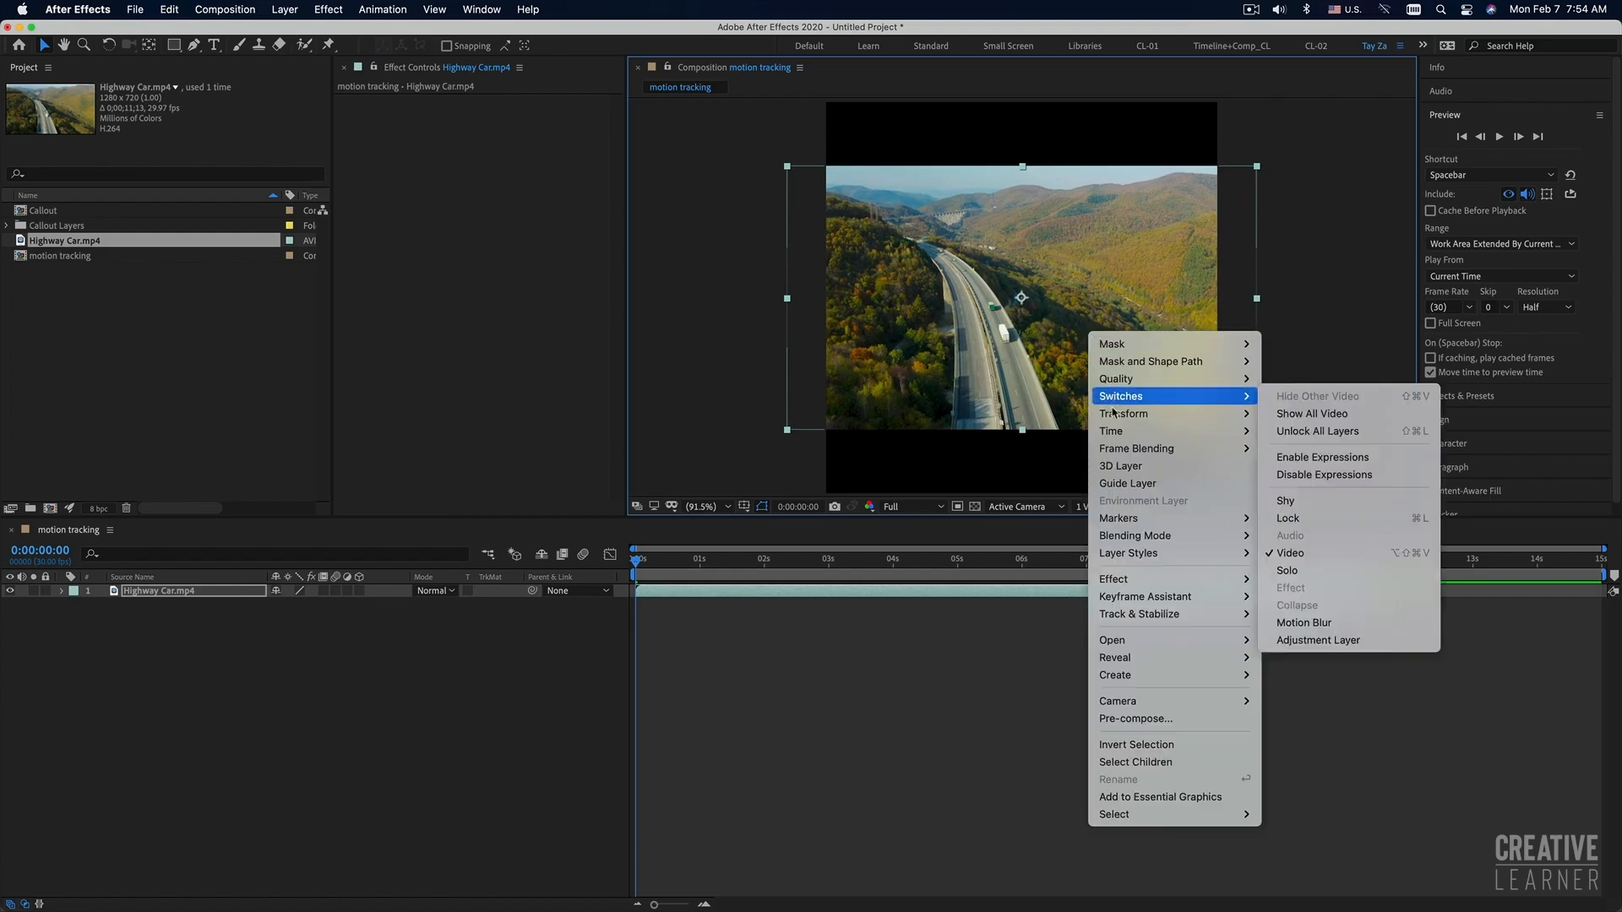
pyautogui.moveTo(1113, 416)
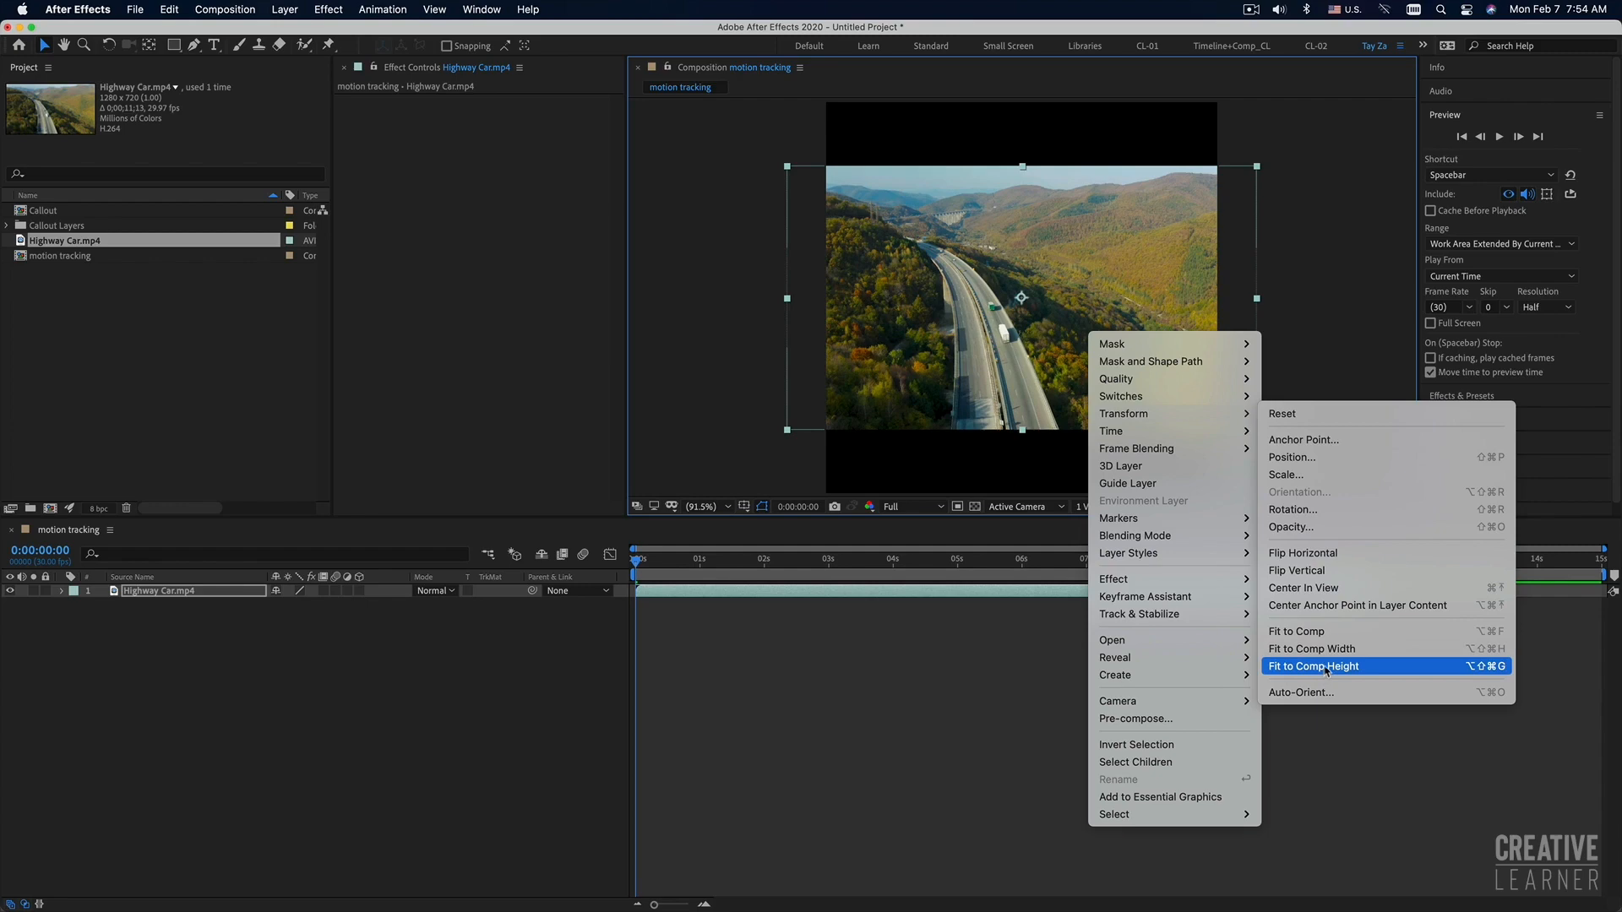
pyautogui.click(1326, 668)
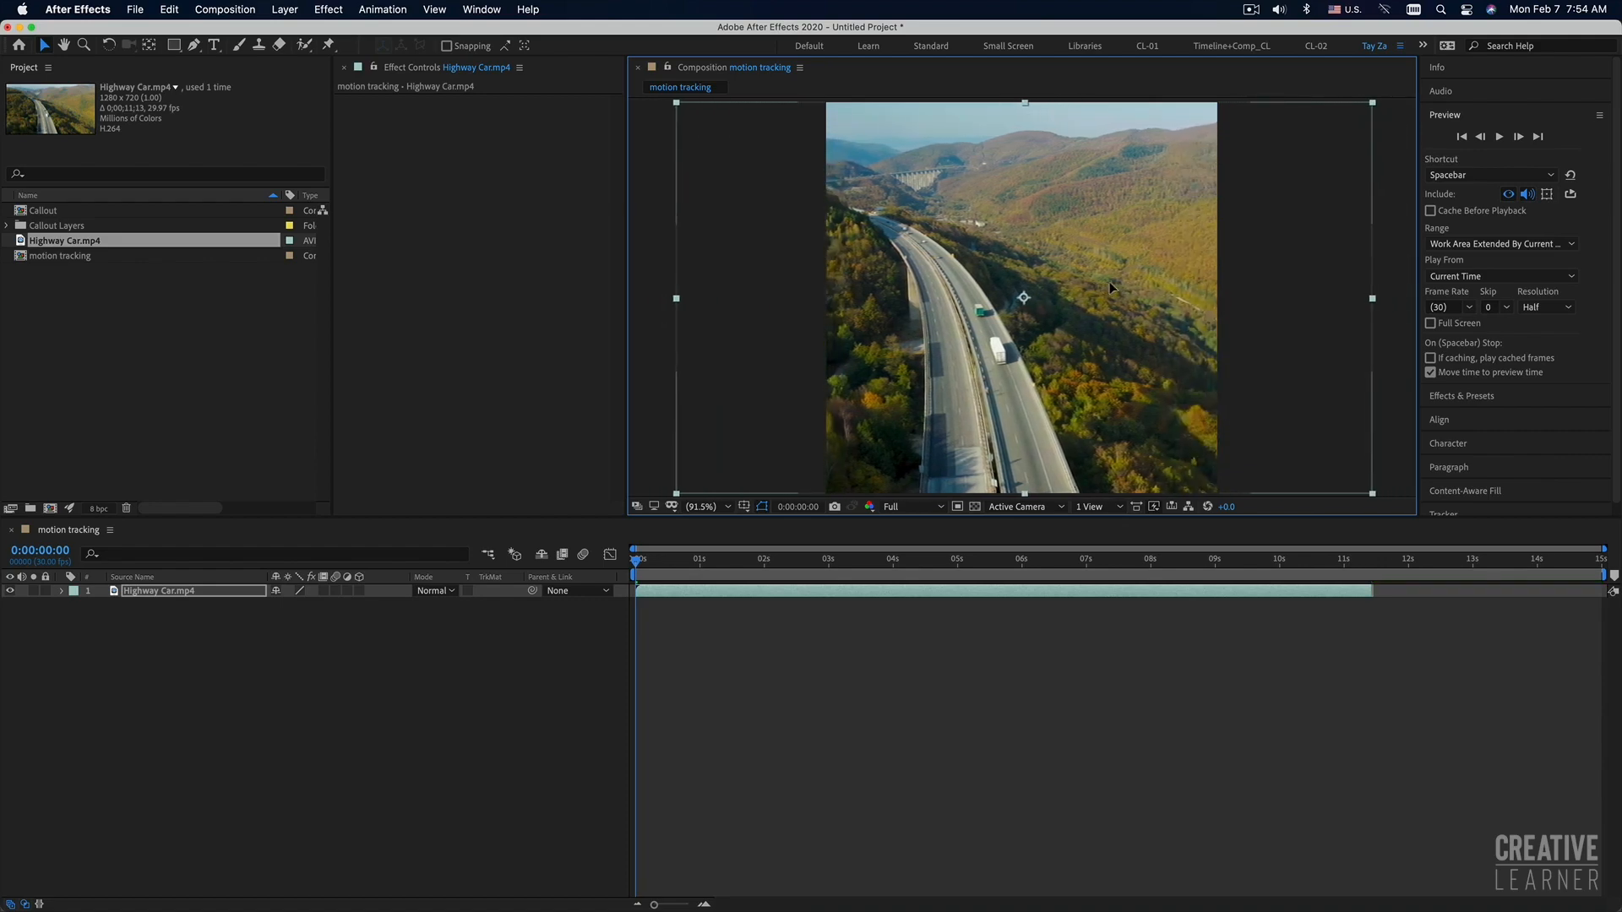
pyautogui.moveTo(1106, 283); pyautogui.dragTo(1101, 283)
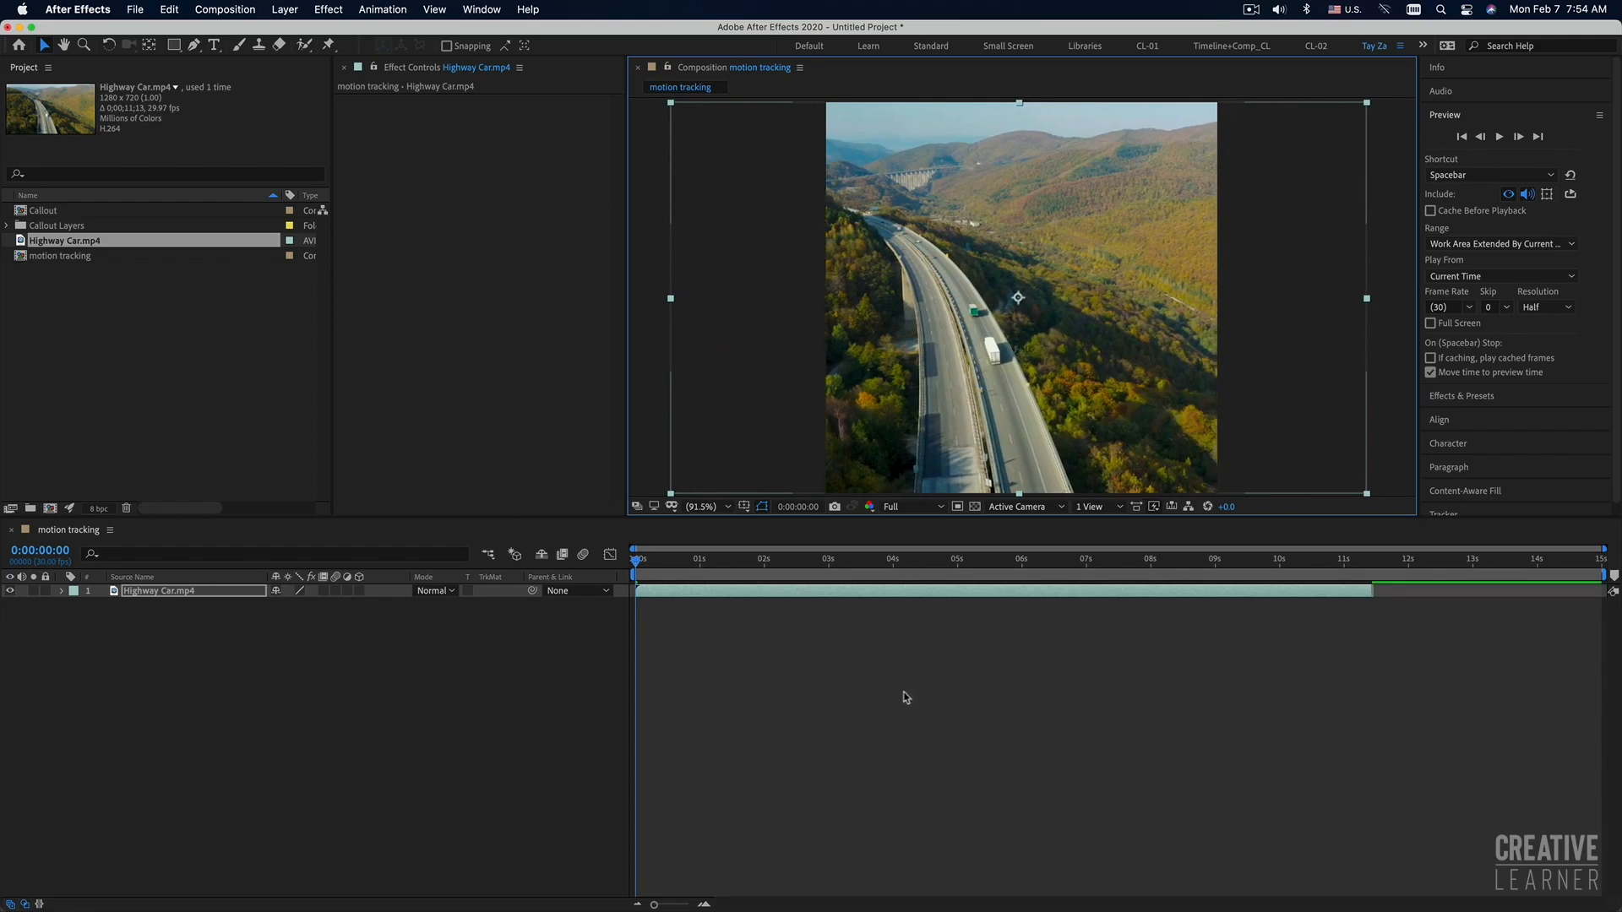
pyautogui.click(716, 632)
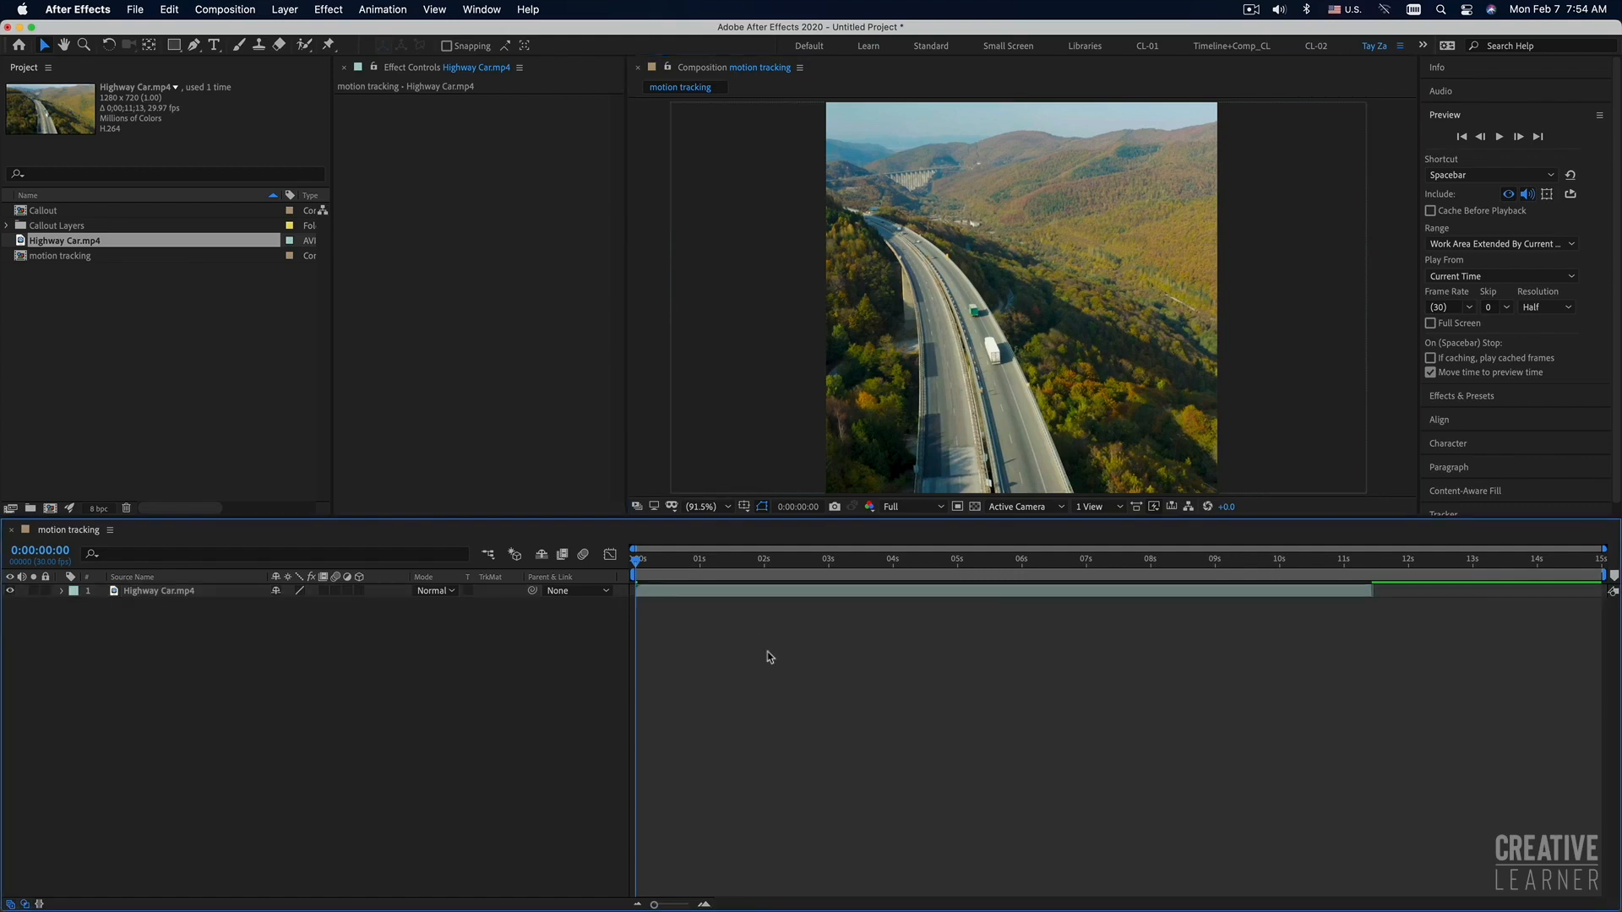
# Preview part of the motion tracking composition and check the Callout composition's design at its first frame for comparison.
pyautogui.press('space')
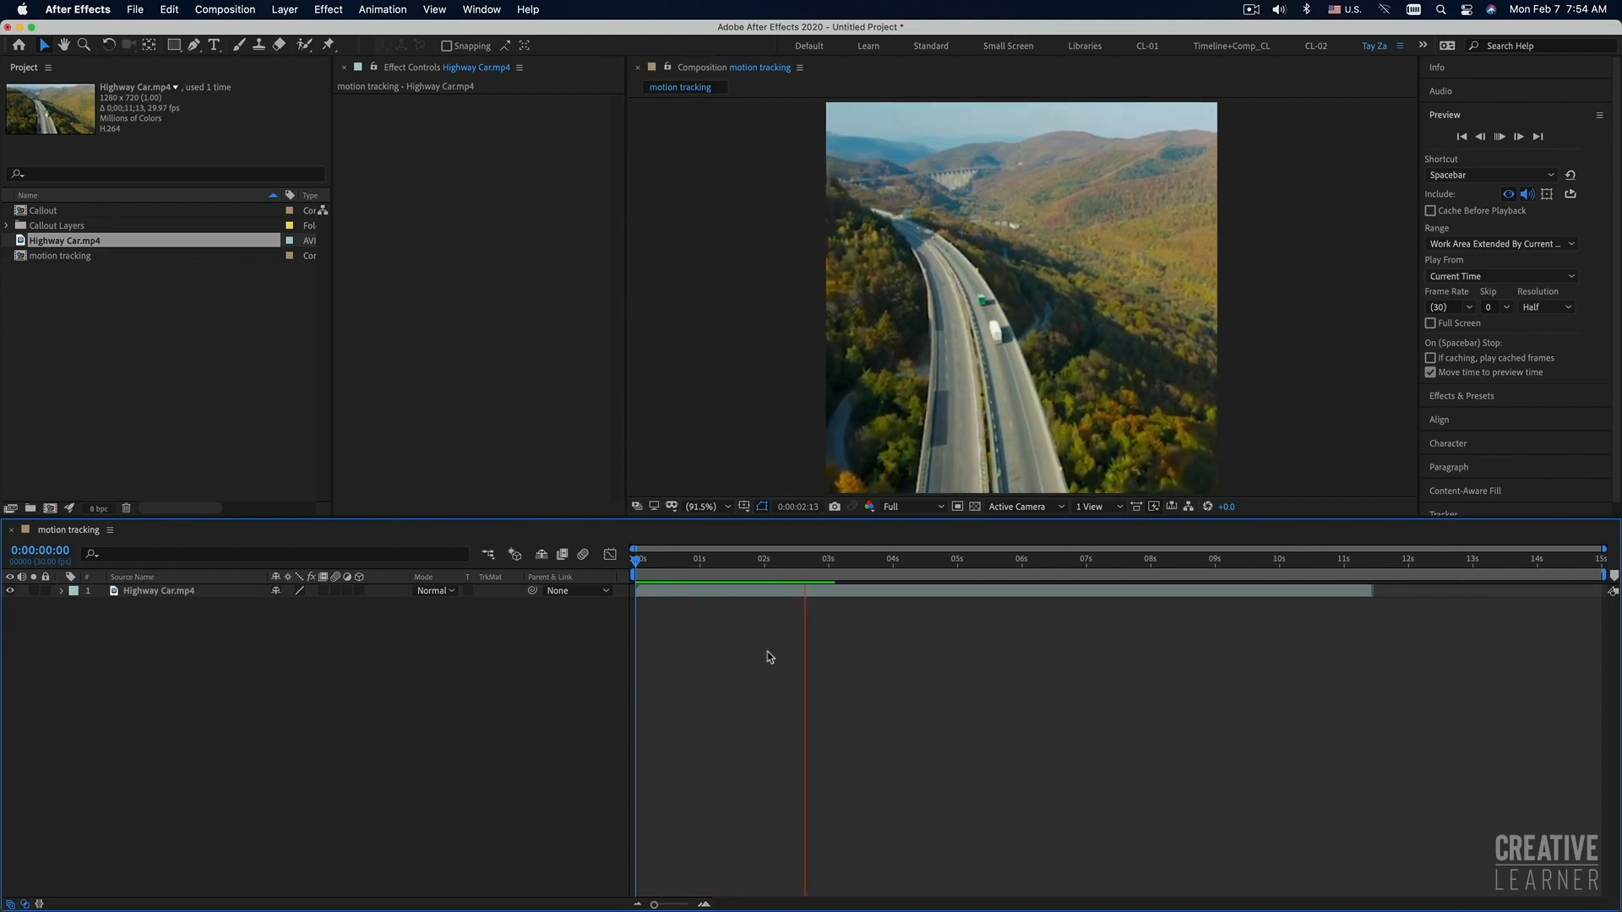
pyautogui.press('space')
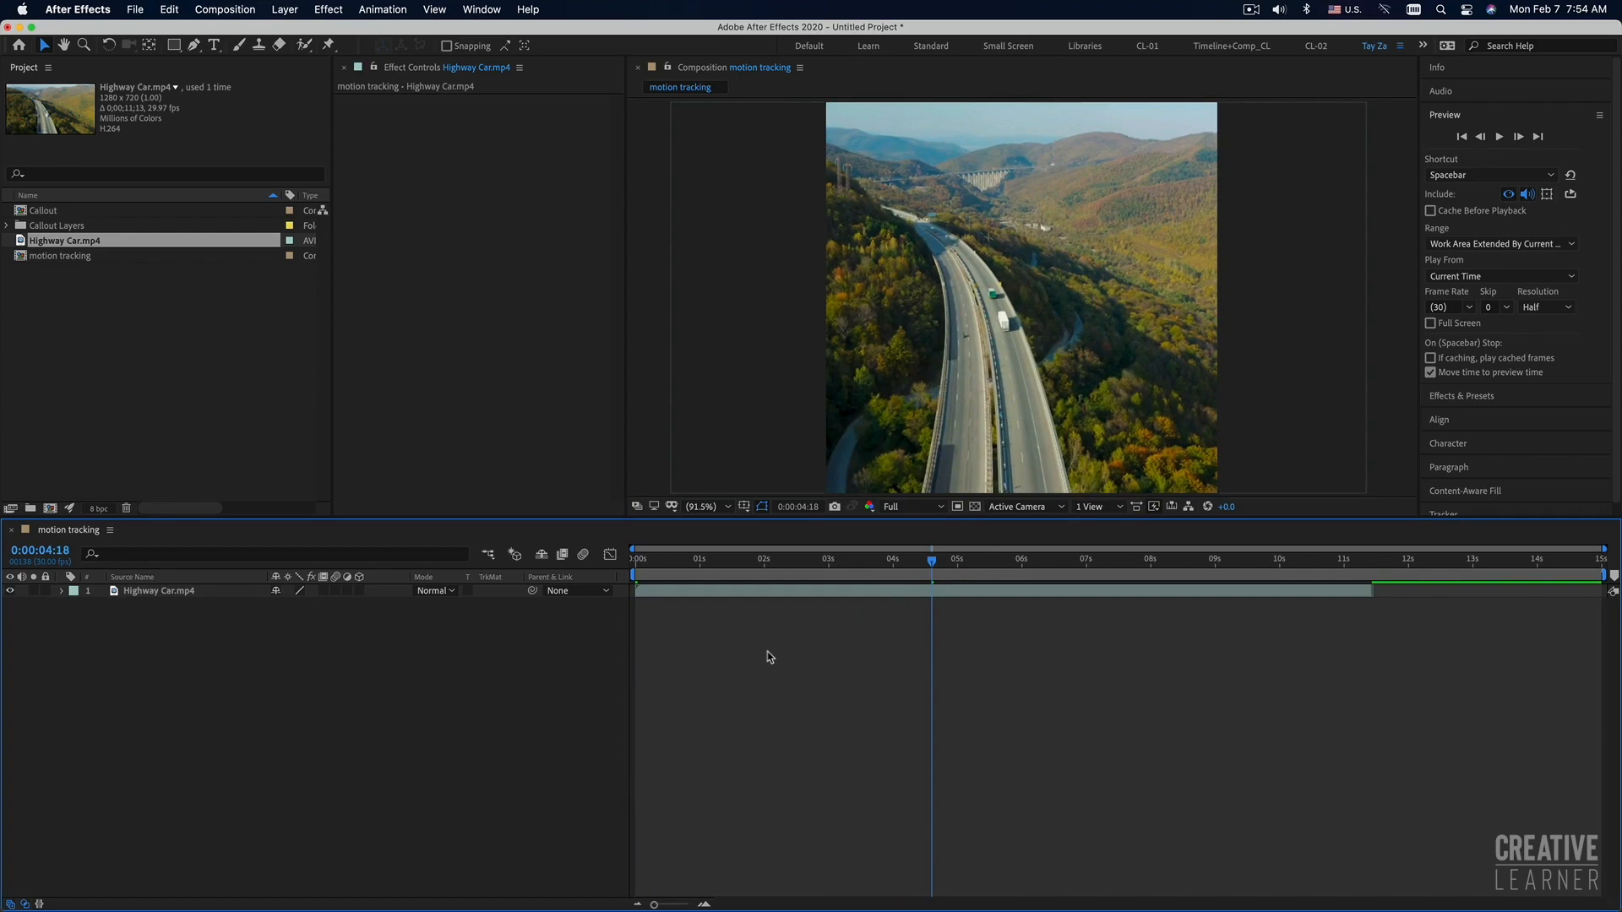
pyautogui.click(207, 393)
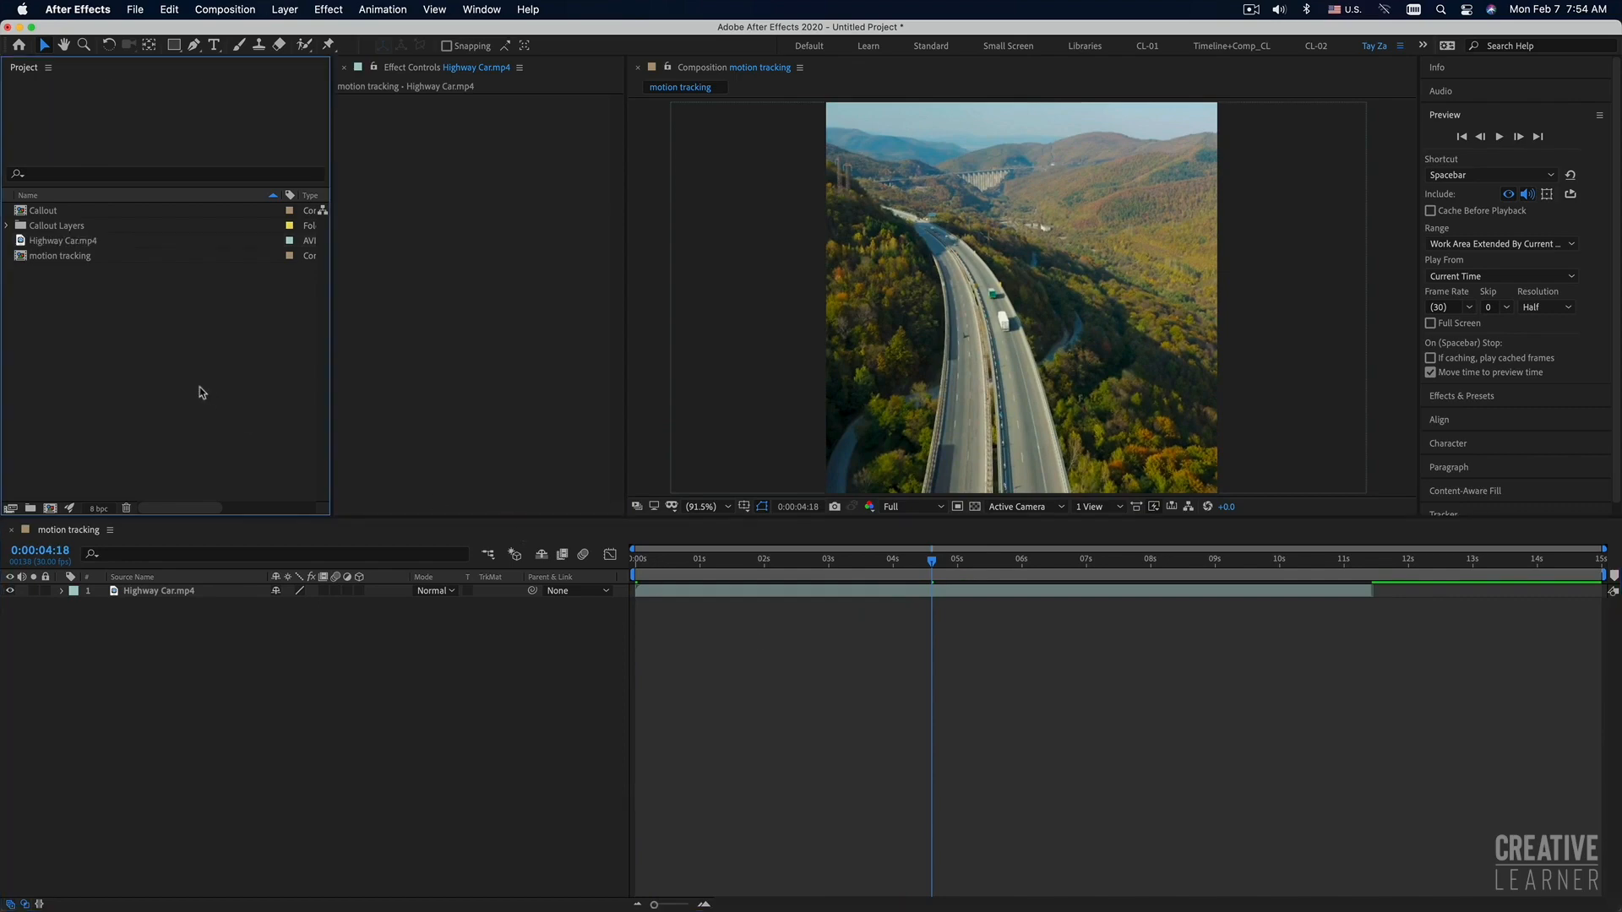
pyautogui.doubleClick(26, 213)
pyautogui.moveTo(649, 560)
pyautogui.mouseDown()
pyautogui.moveTo(963, 561)
pyautogui.moveTo(634, 561)
pyautogui.mouseUp()
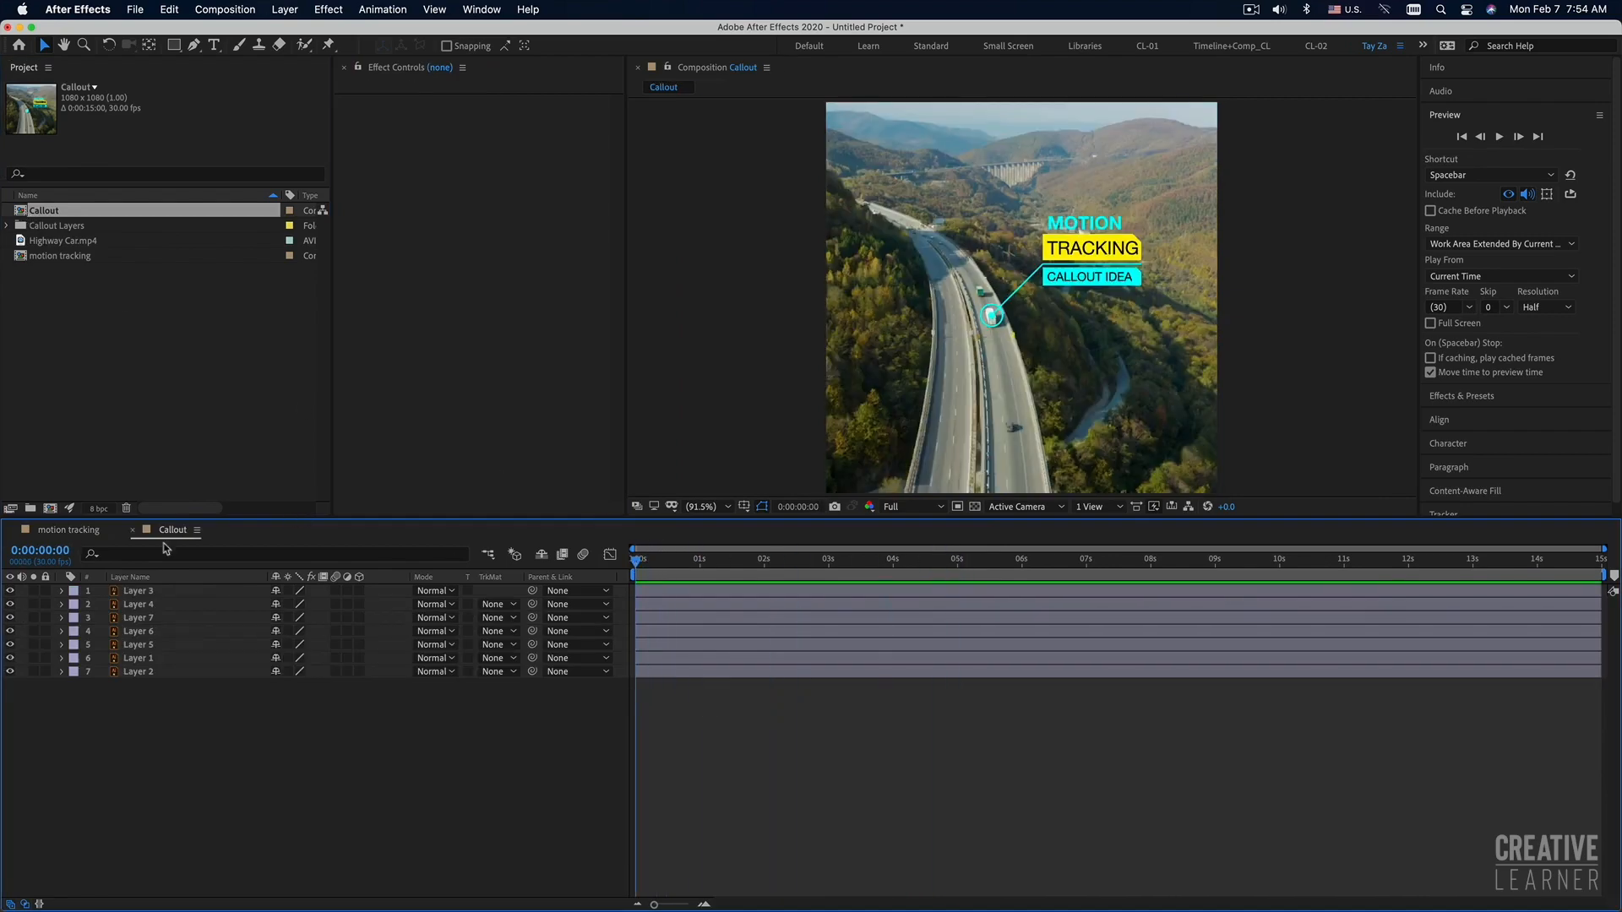
pyautogui.click(59, 534)
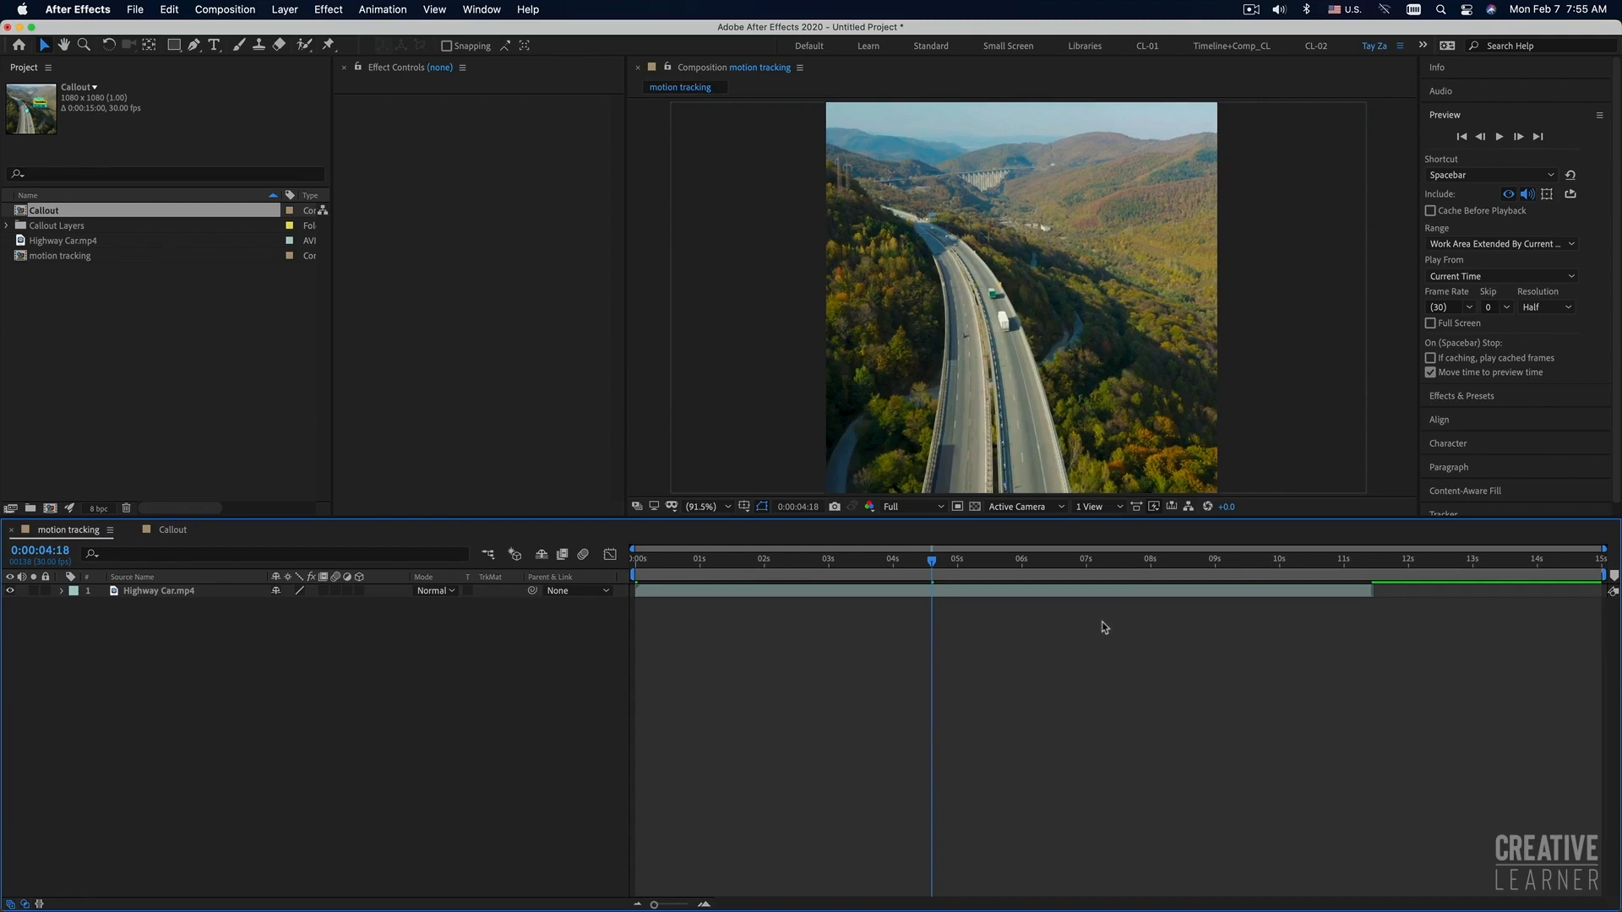
# Scrub through the motion tracking composition to just past the end of the Highway Car.mp4 footage.
pyautogui.click(762, 560)
pyautogui.moveTo(741, 561); pyautogui.dragTo(1009, 561)
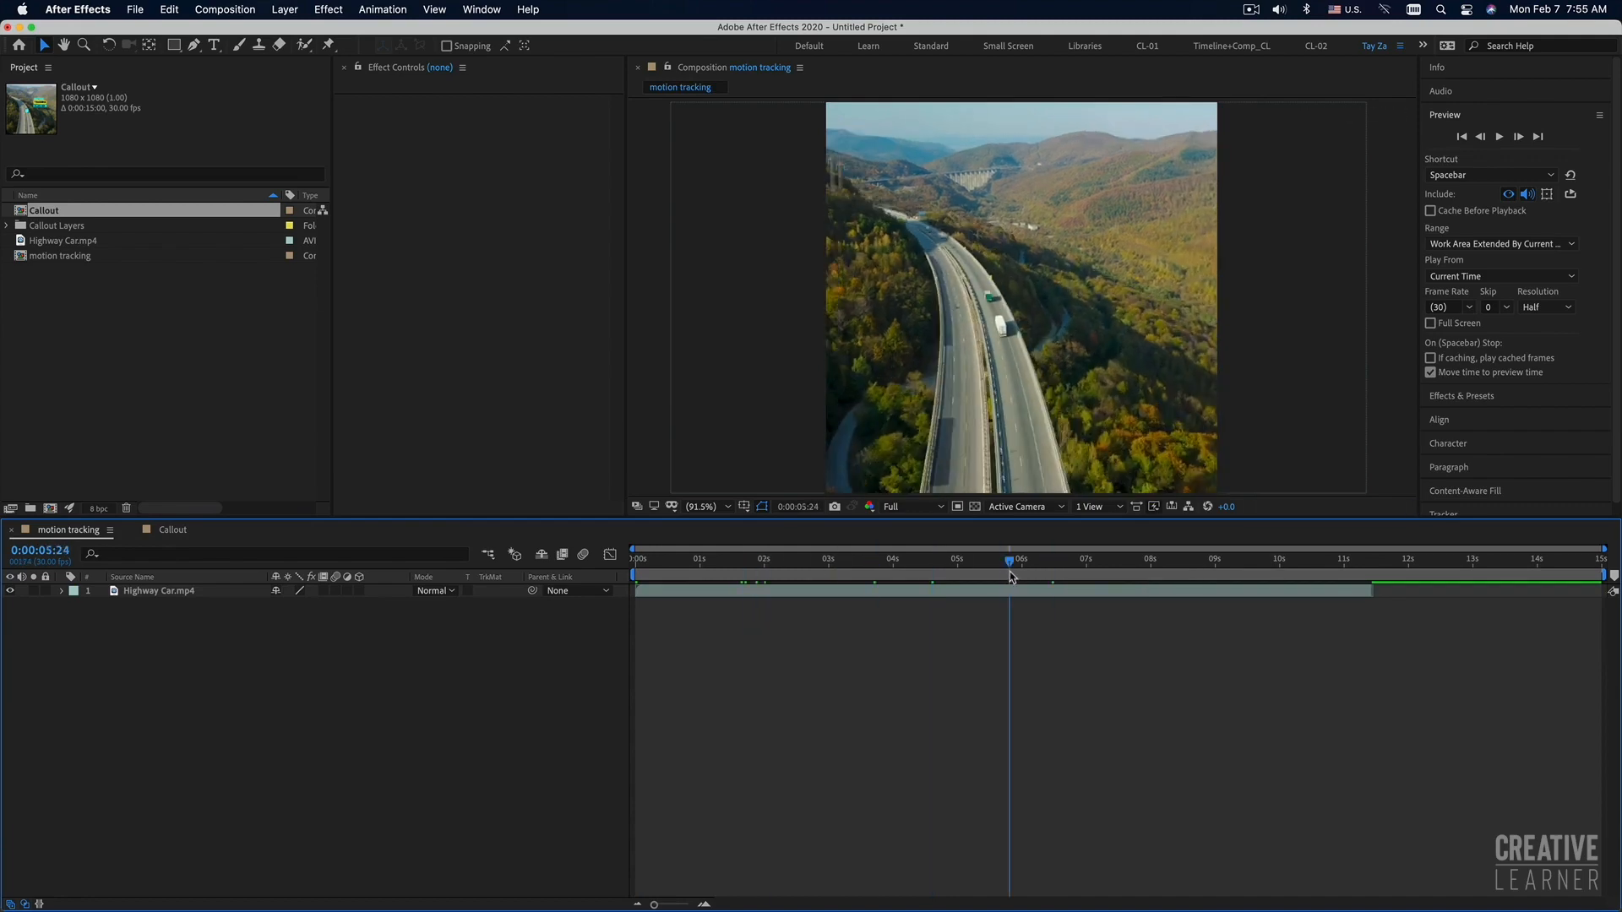
pyautogui.click(1384, 561)
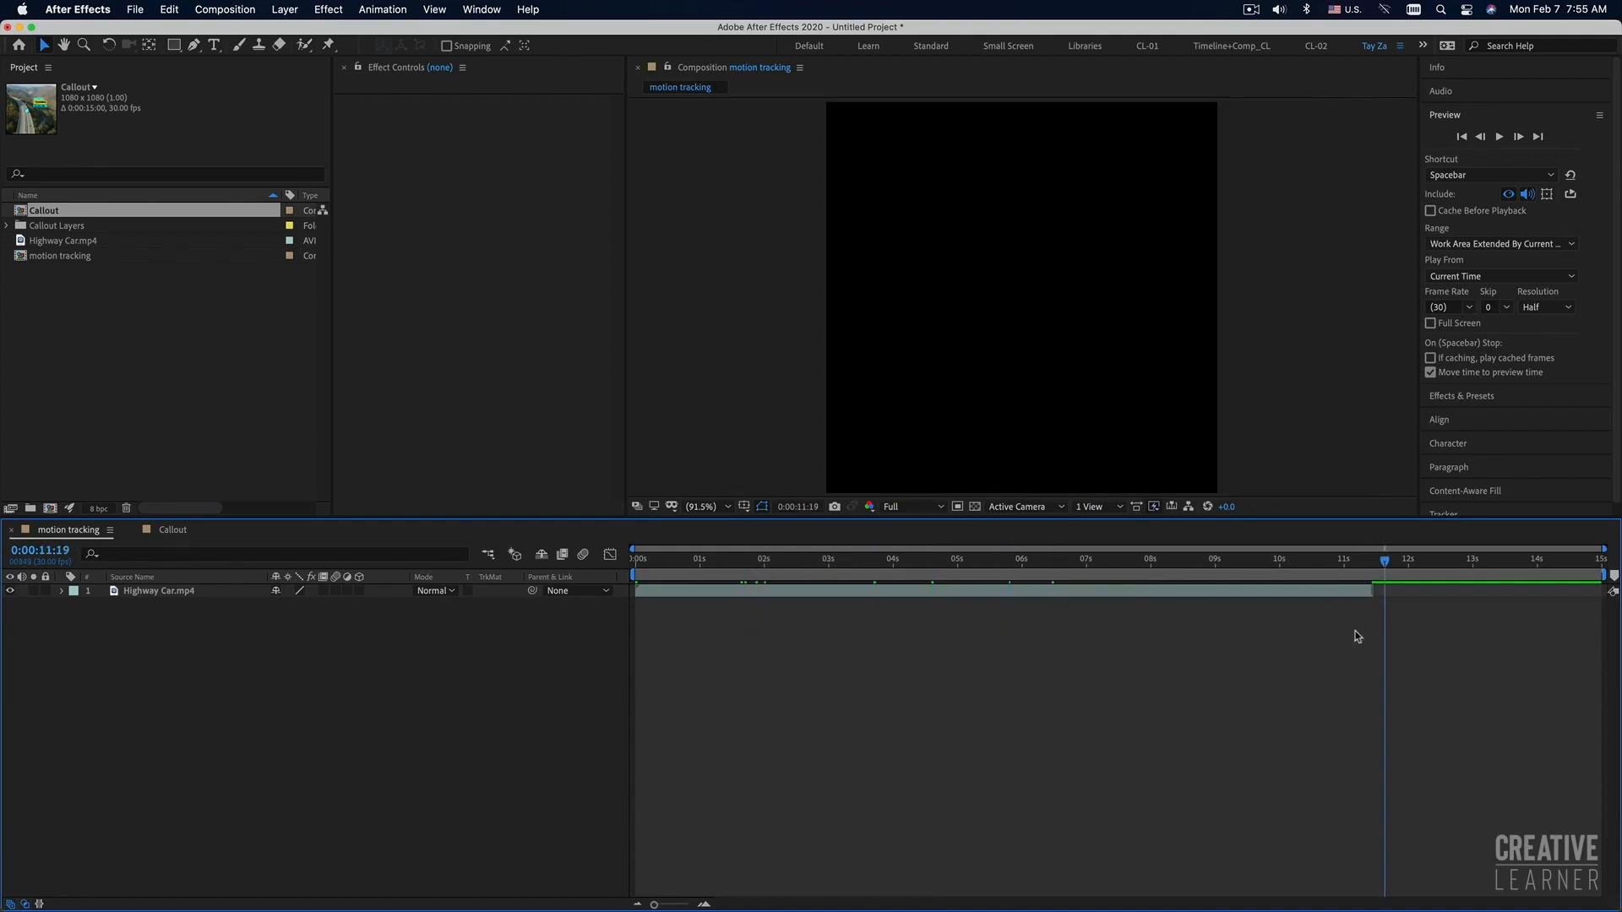
pyautogui.press('=')
pyautogui.press('-')
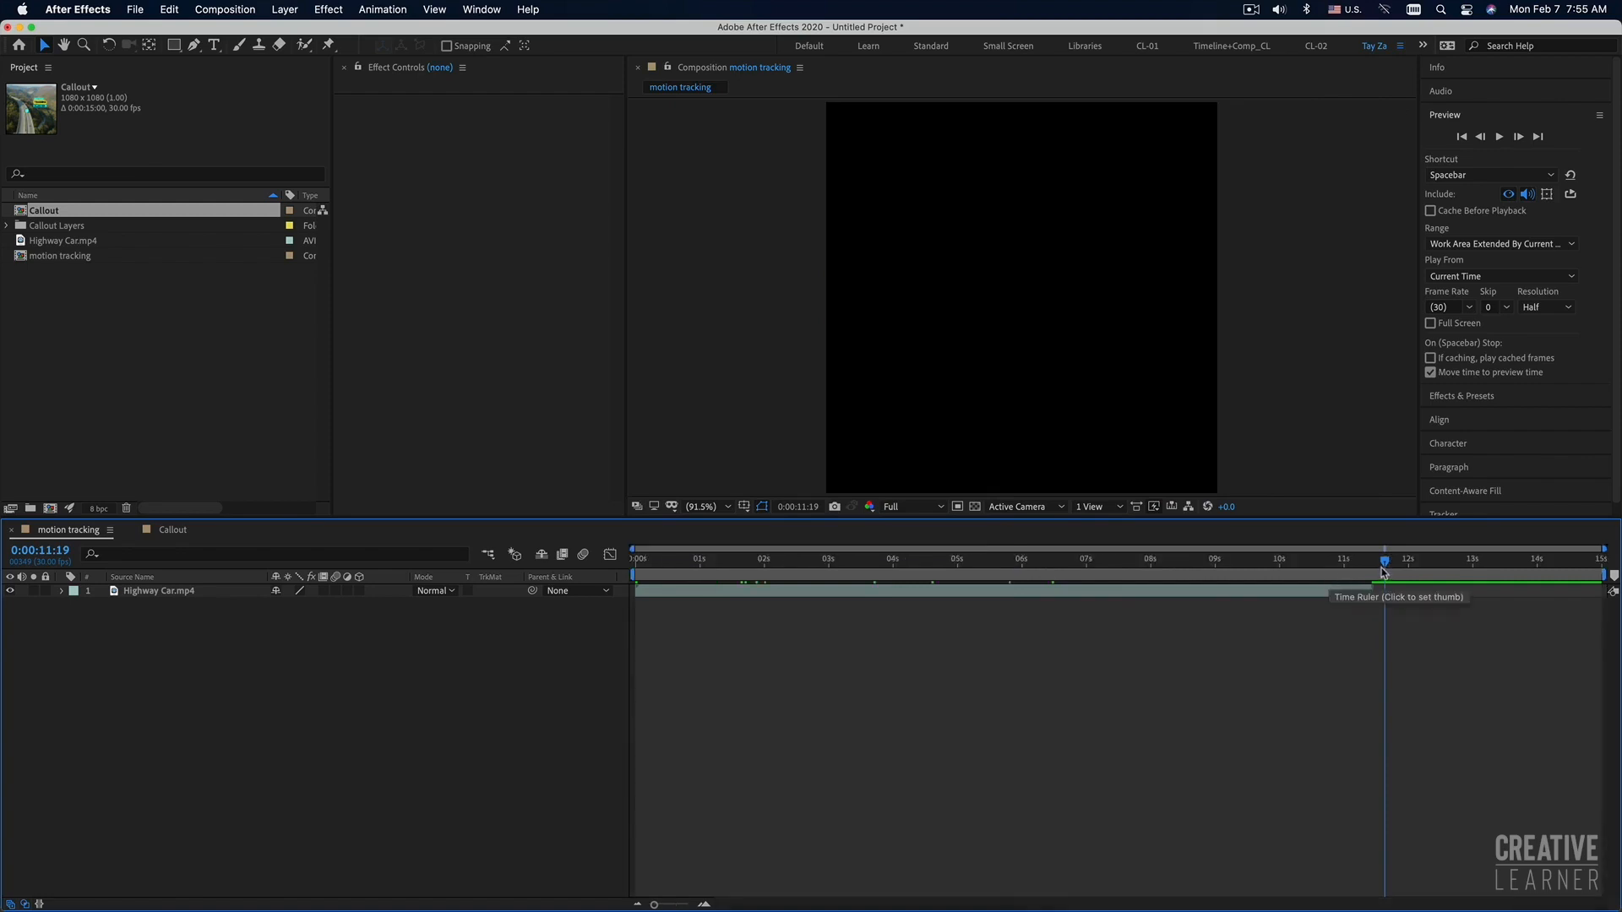
pyautogui.moveTo(1384, 563); pyautogui.dragTo(1382, 567)
# Try trimming the motion tracking composition to a work area ending at 0:00:08:00 and go back to its first frame.
pyautogui.moveTo(1606, 574); pyautogui.dragTo(1152, 571)
pyautogui.rightClick(1128, 575)
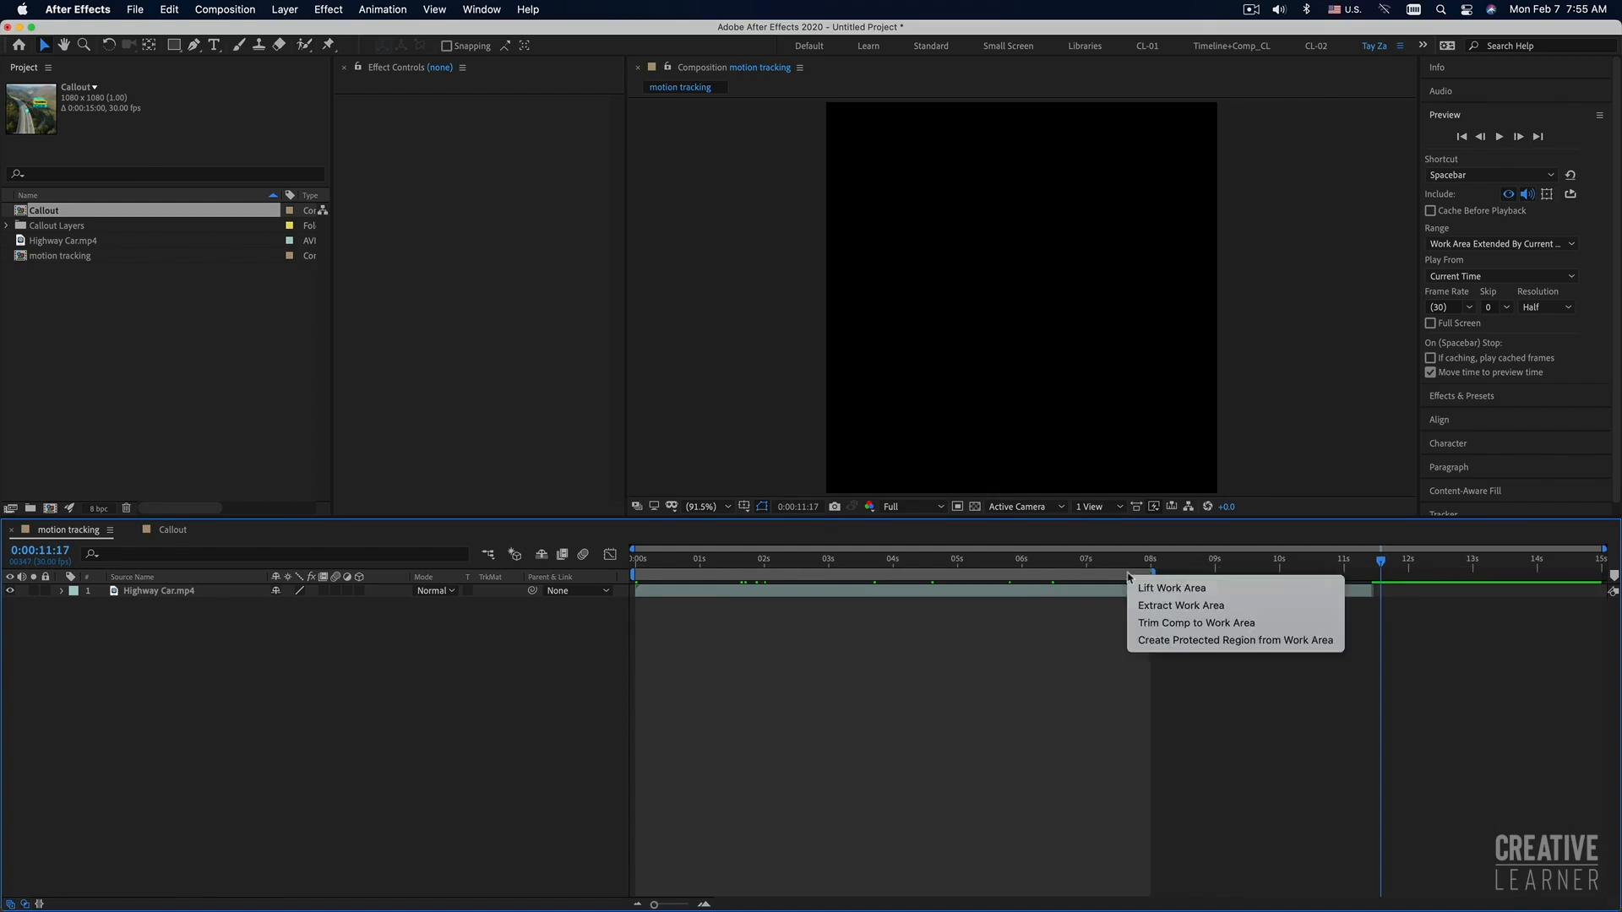
pyautogui.click(1150, 625)
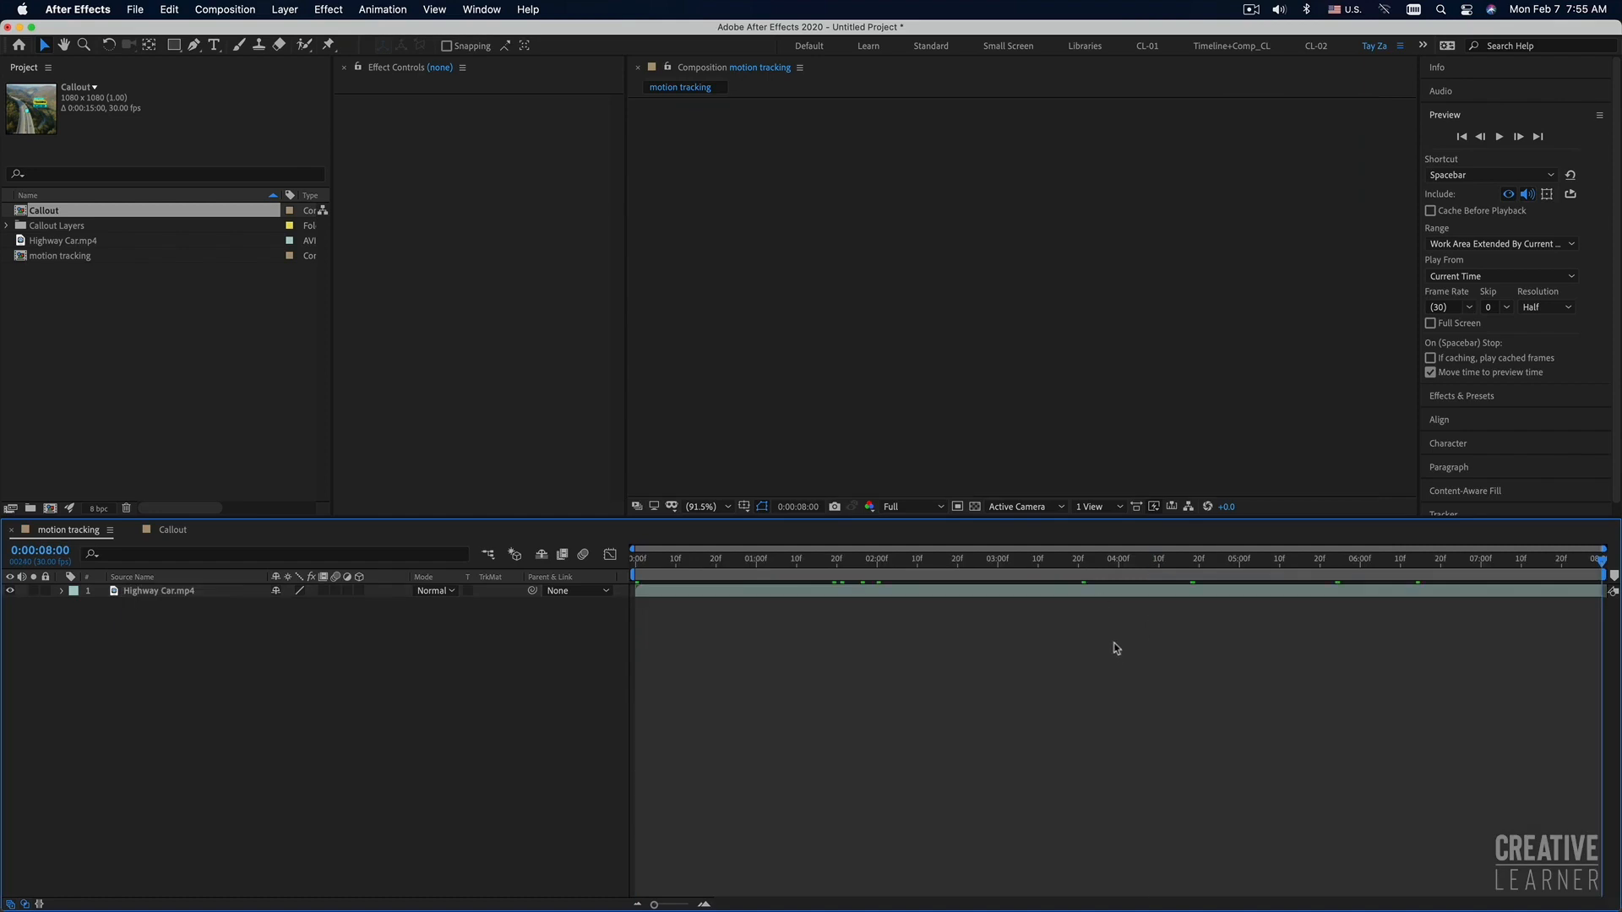
pyautogui.moveTo(914, 562); pyautogui.dragTo(634, 562)
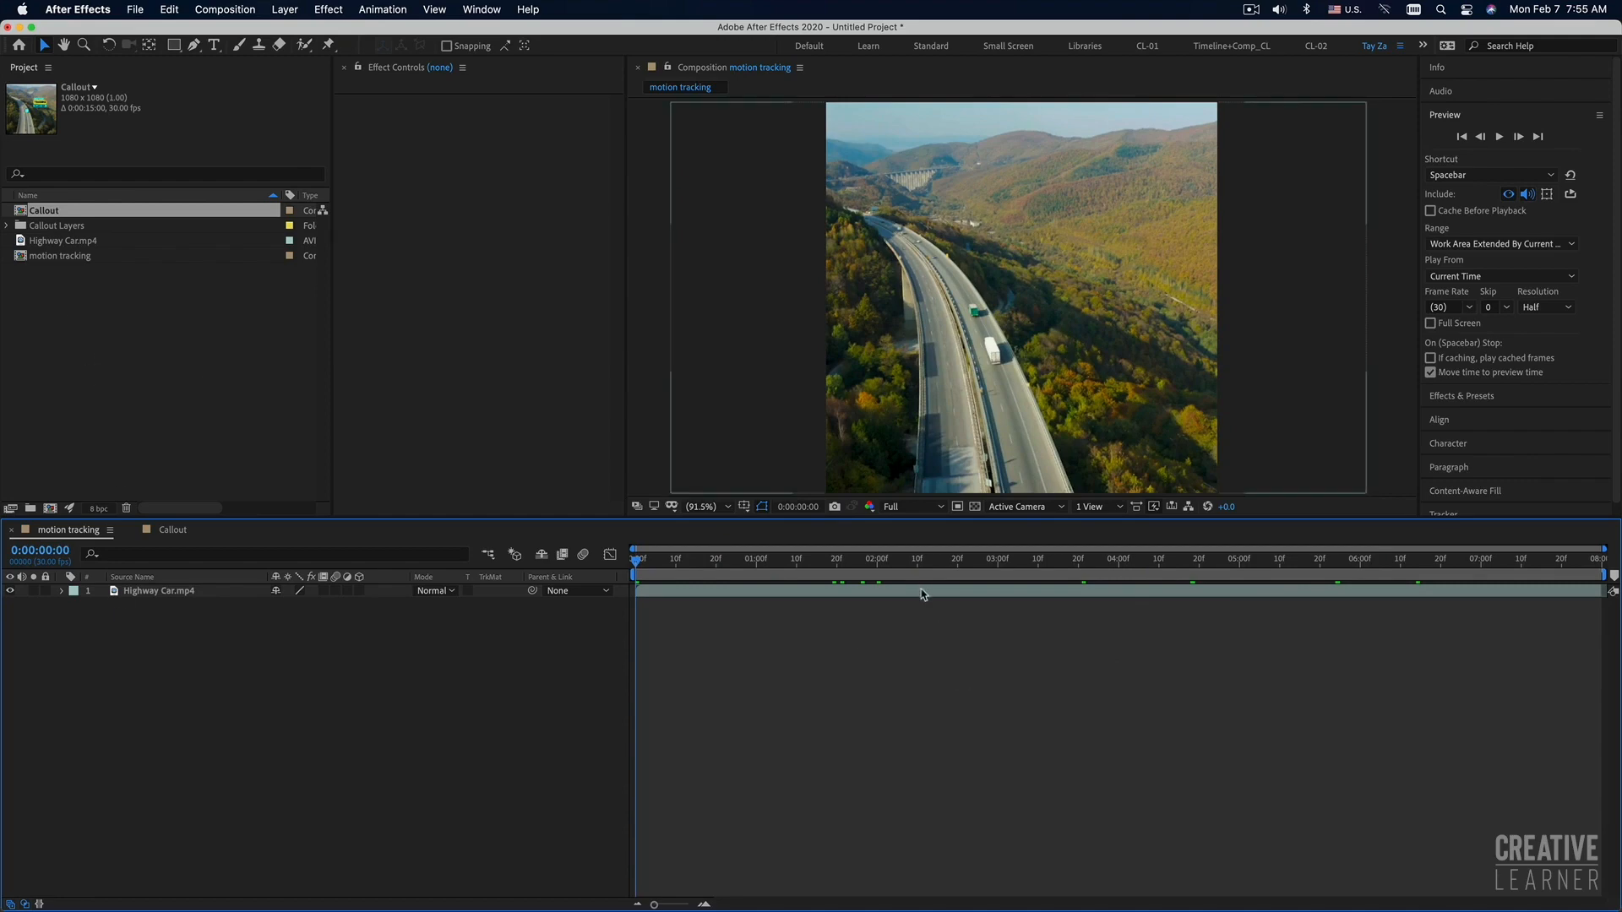
# Undo the composition trim and the work area change, with the whole timeline in view.
pyautogui.press('super+z')
pyautogui.press('super+z')
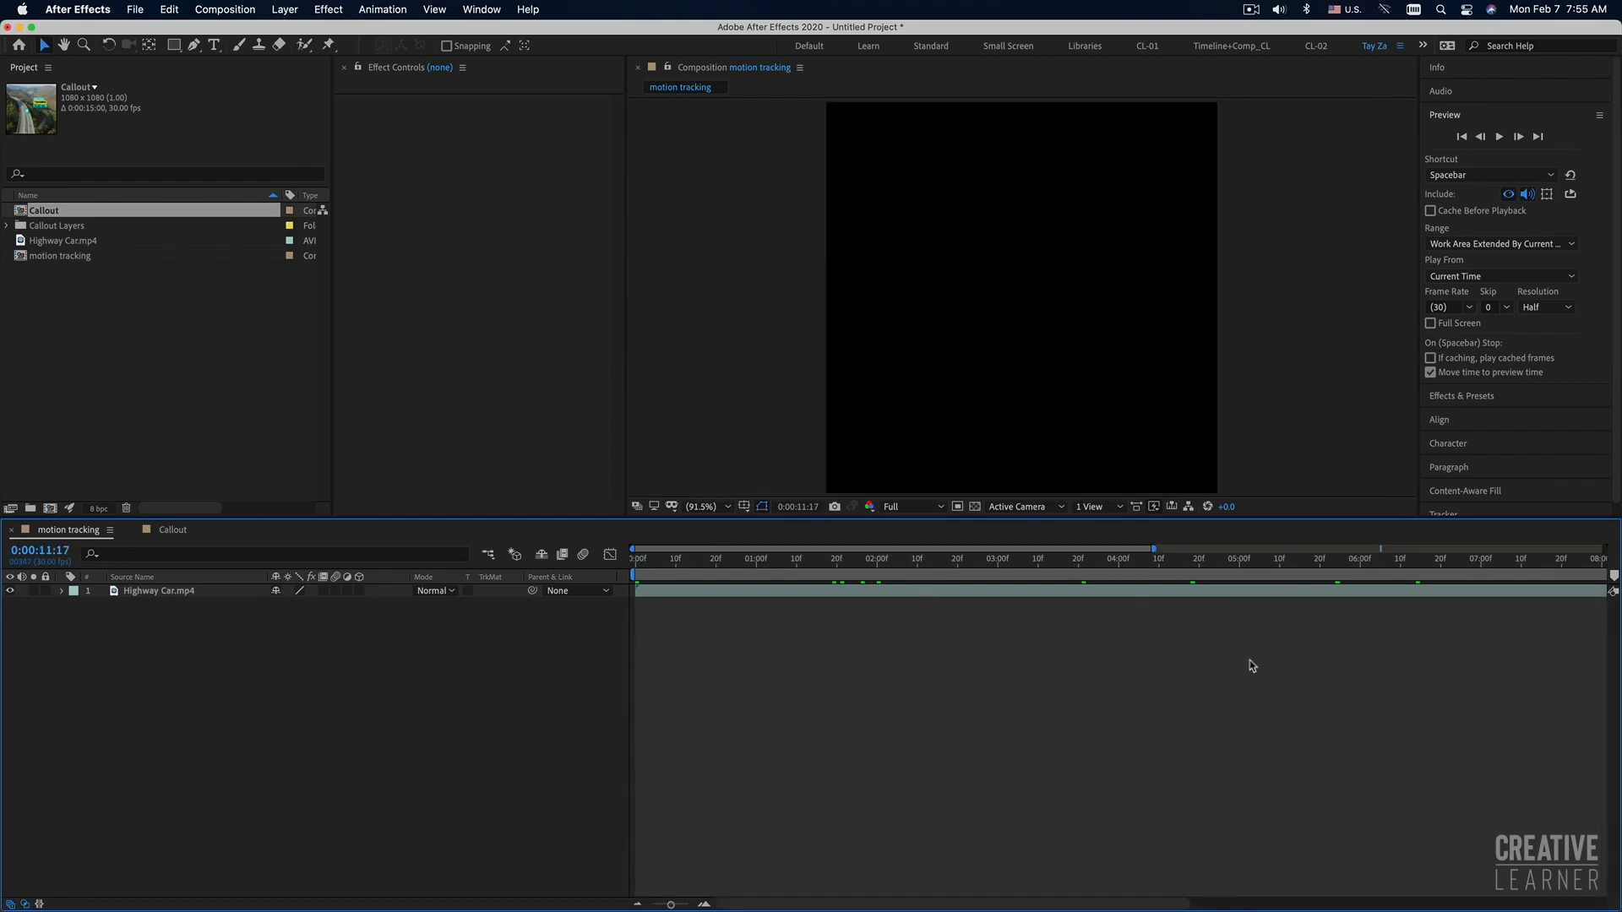
pyautogui.press('-')
pyautogui.press('-')
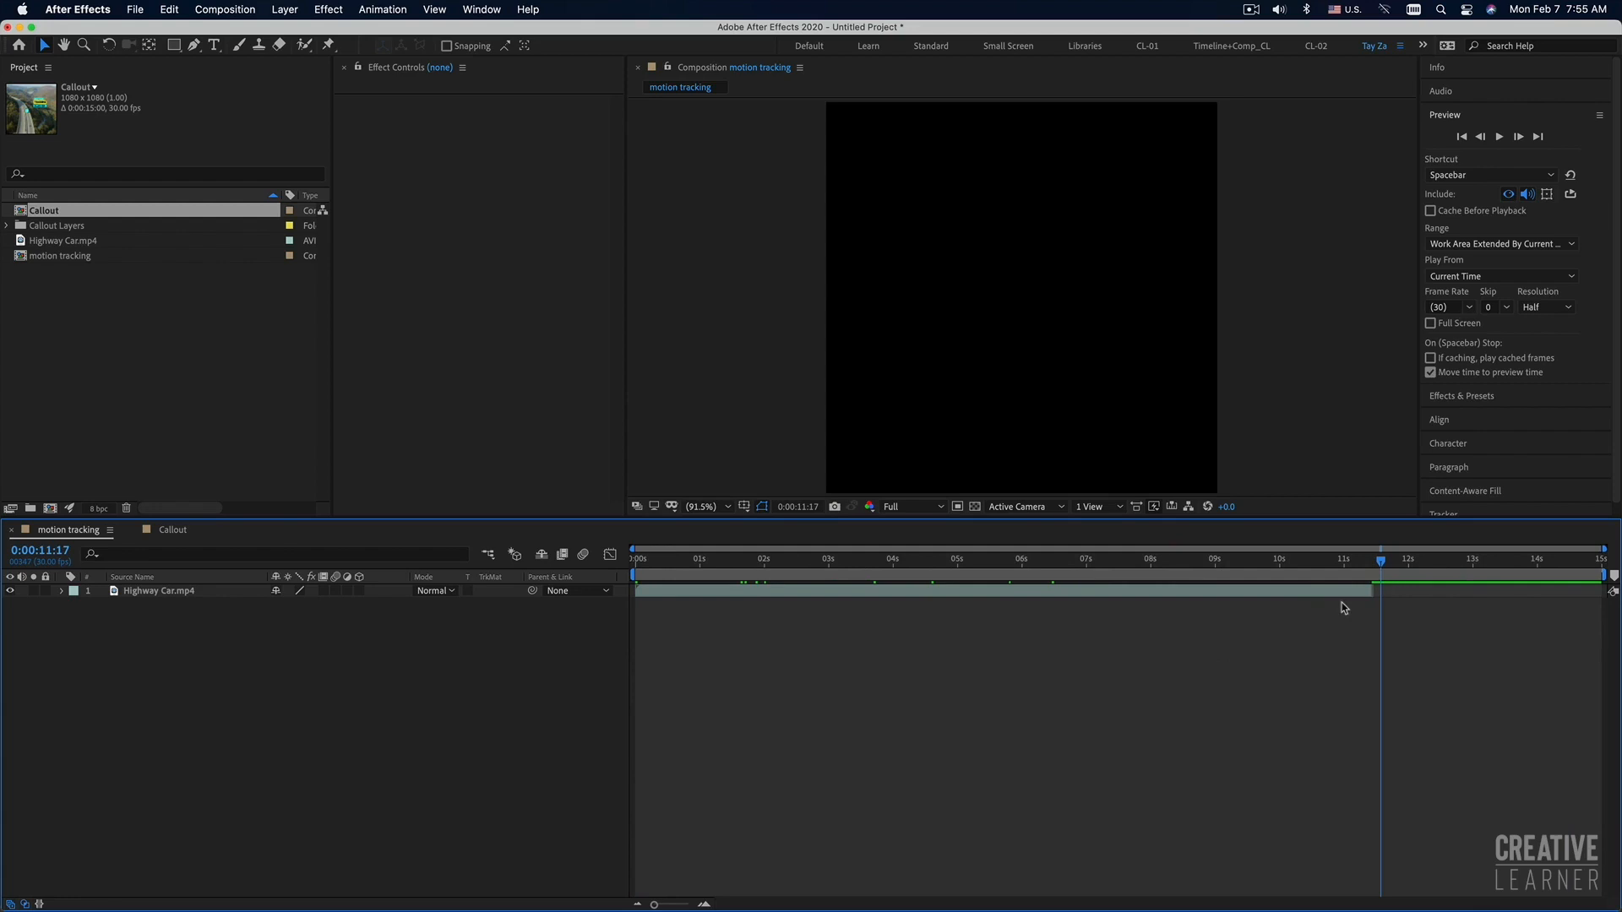
# End the work area at 0:00:08:00 and trim the motion tracking composition to it.
pyautogui.moveTo(1376, 564); pyautogui.dragTo(1149, 576)
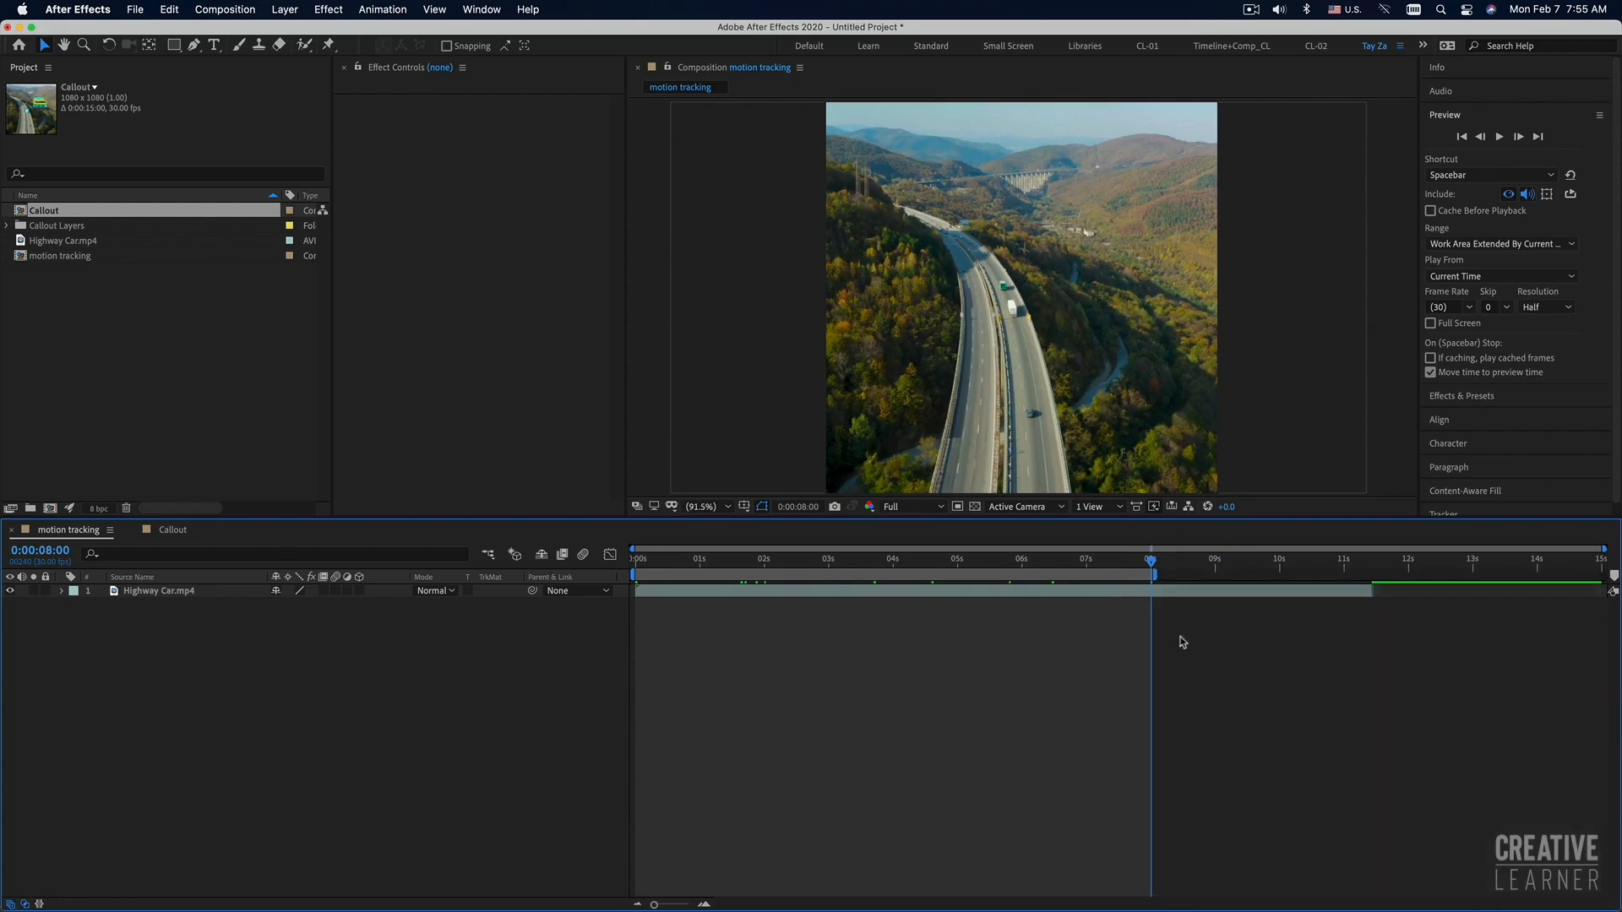
pyautogui.rightClick(1037, 575)
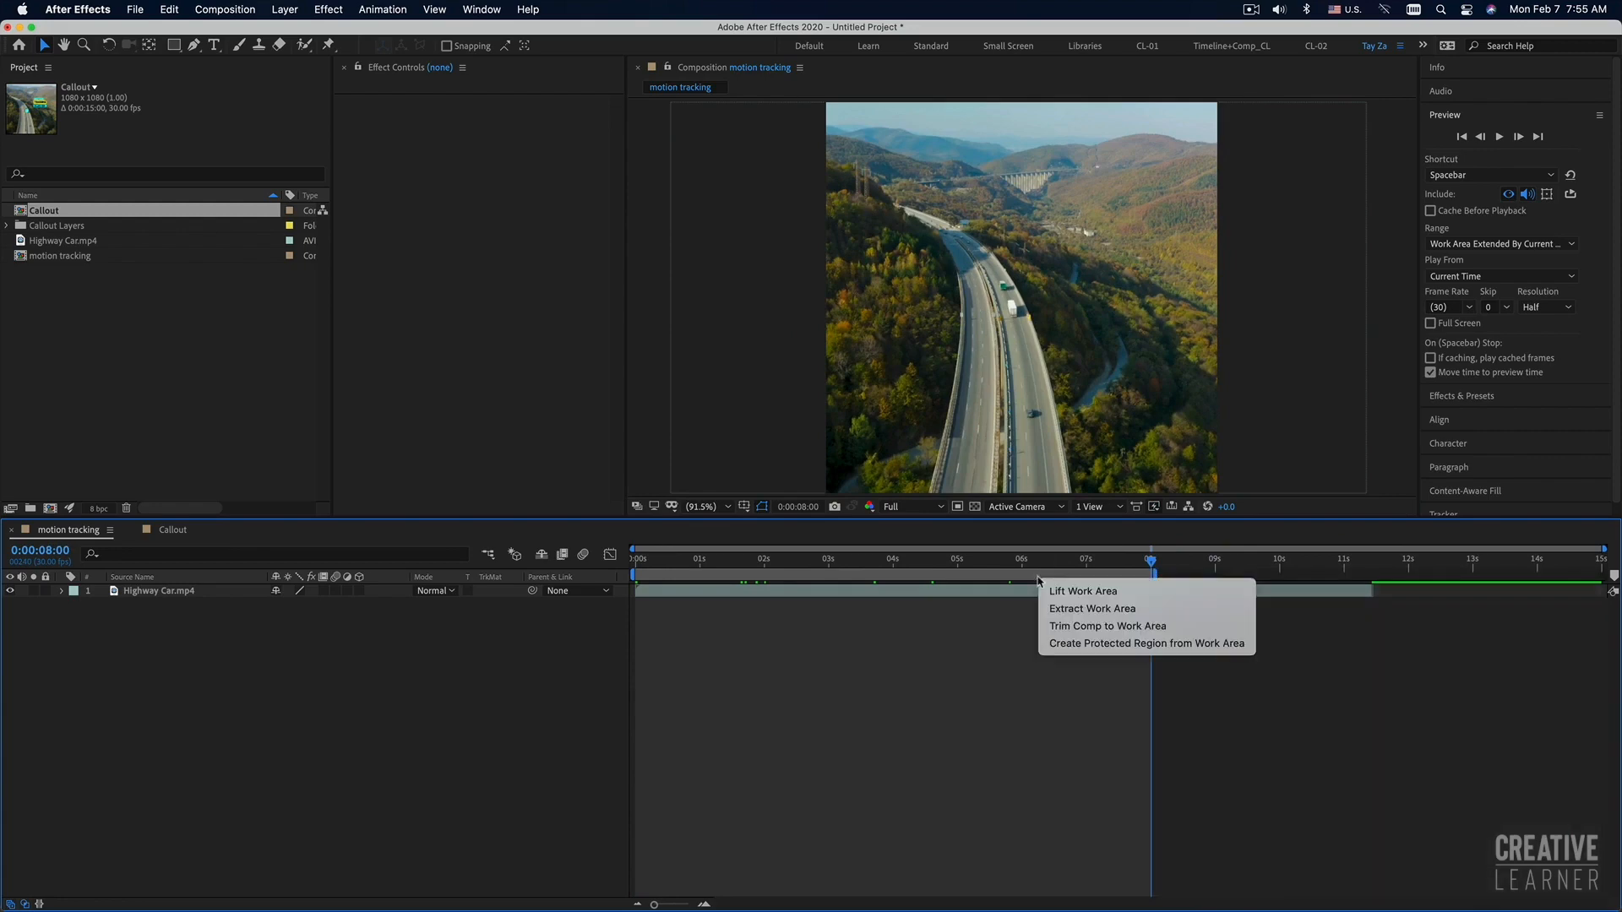
pyautogui.click(1071, 629)
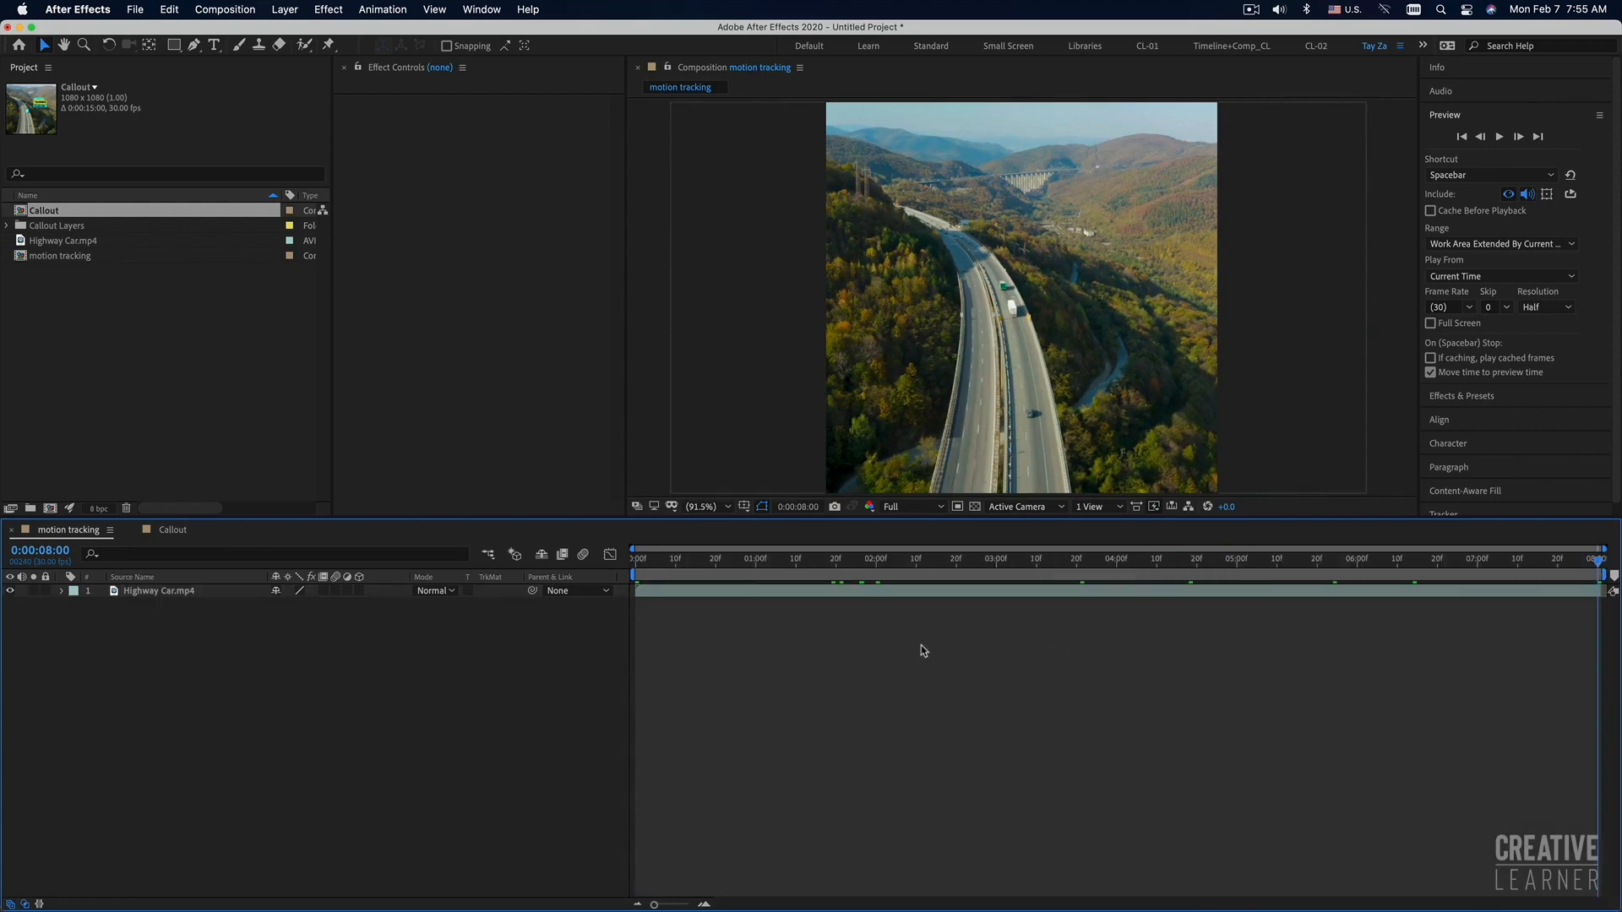
# Open the Highway Car.mp4 layer in its own layer viewer and display the Tracker controls.
pyautogui.click(823, 593)
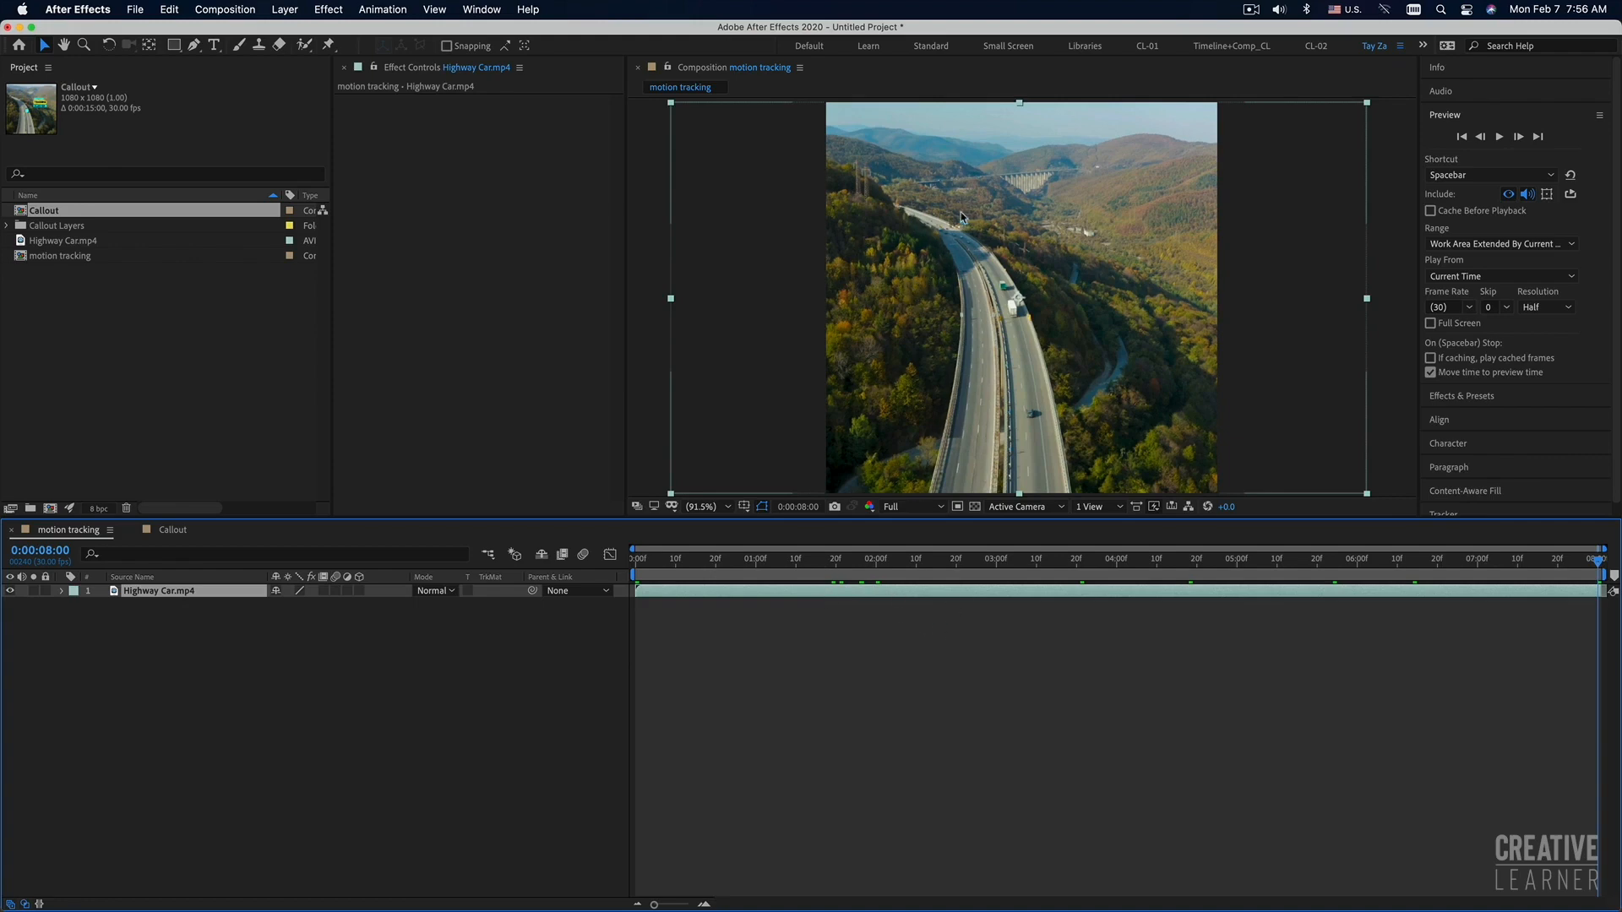
pyautogui.doubleClick(943, 266)
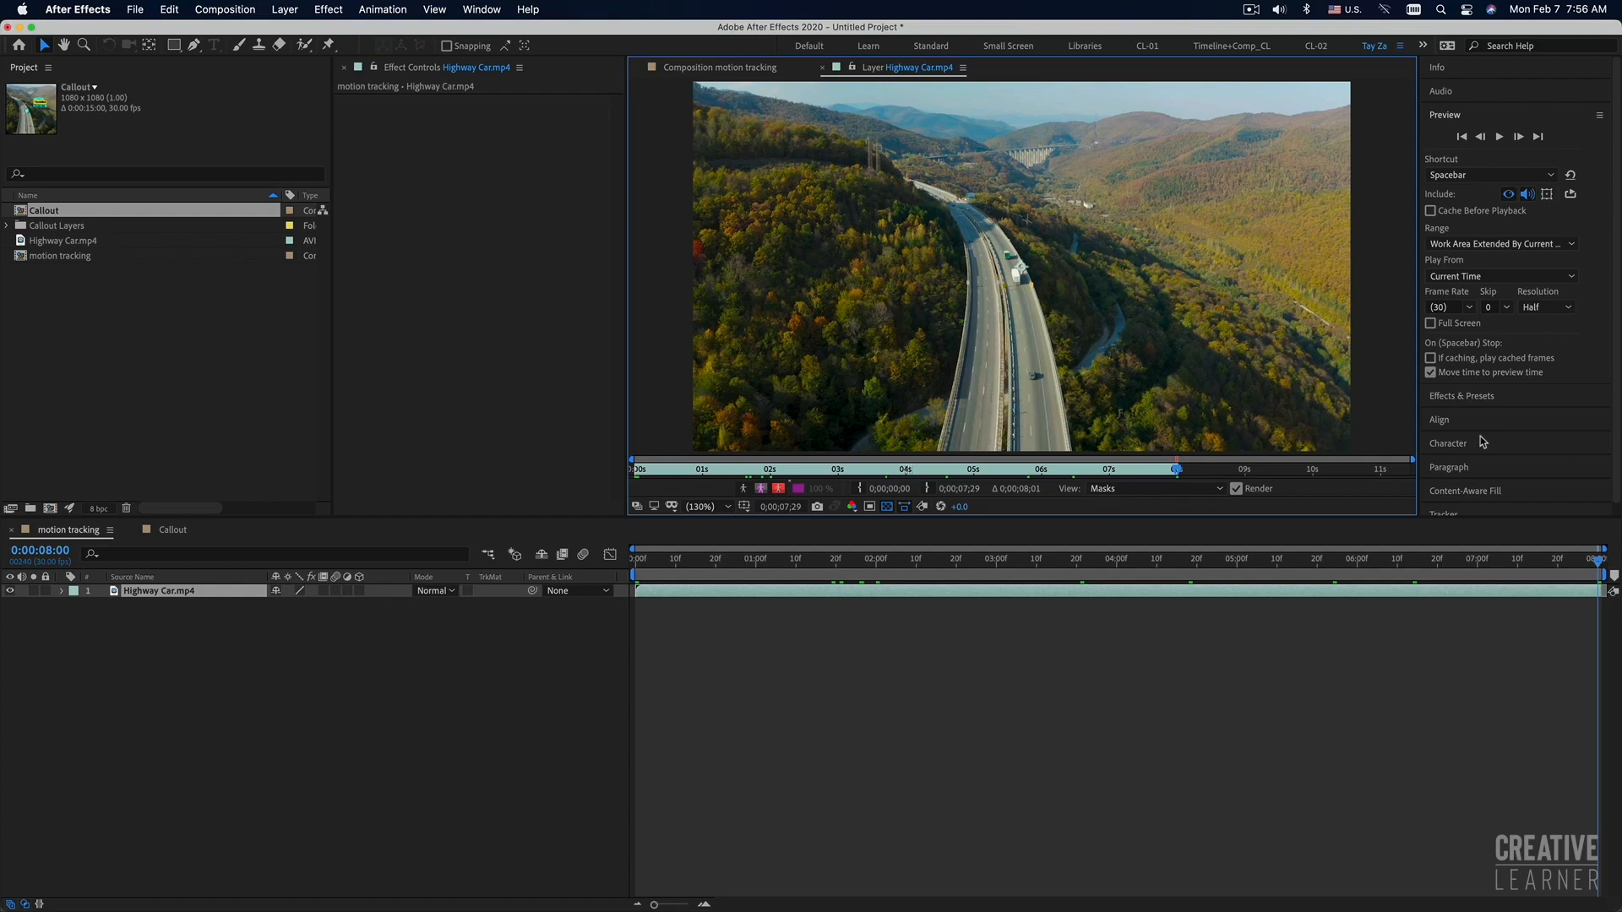
pyautogui.click(481, 10)
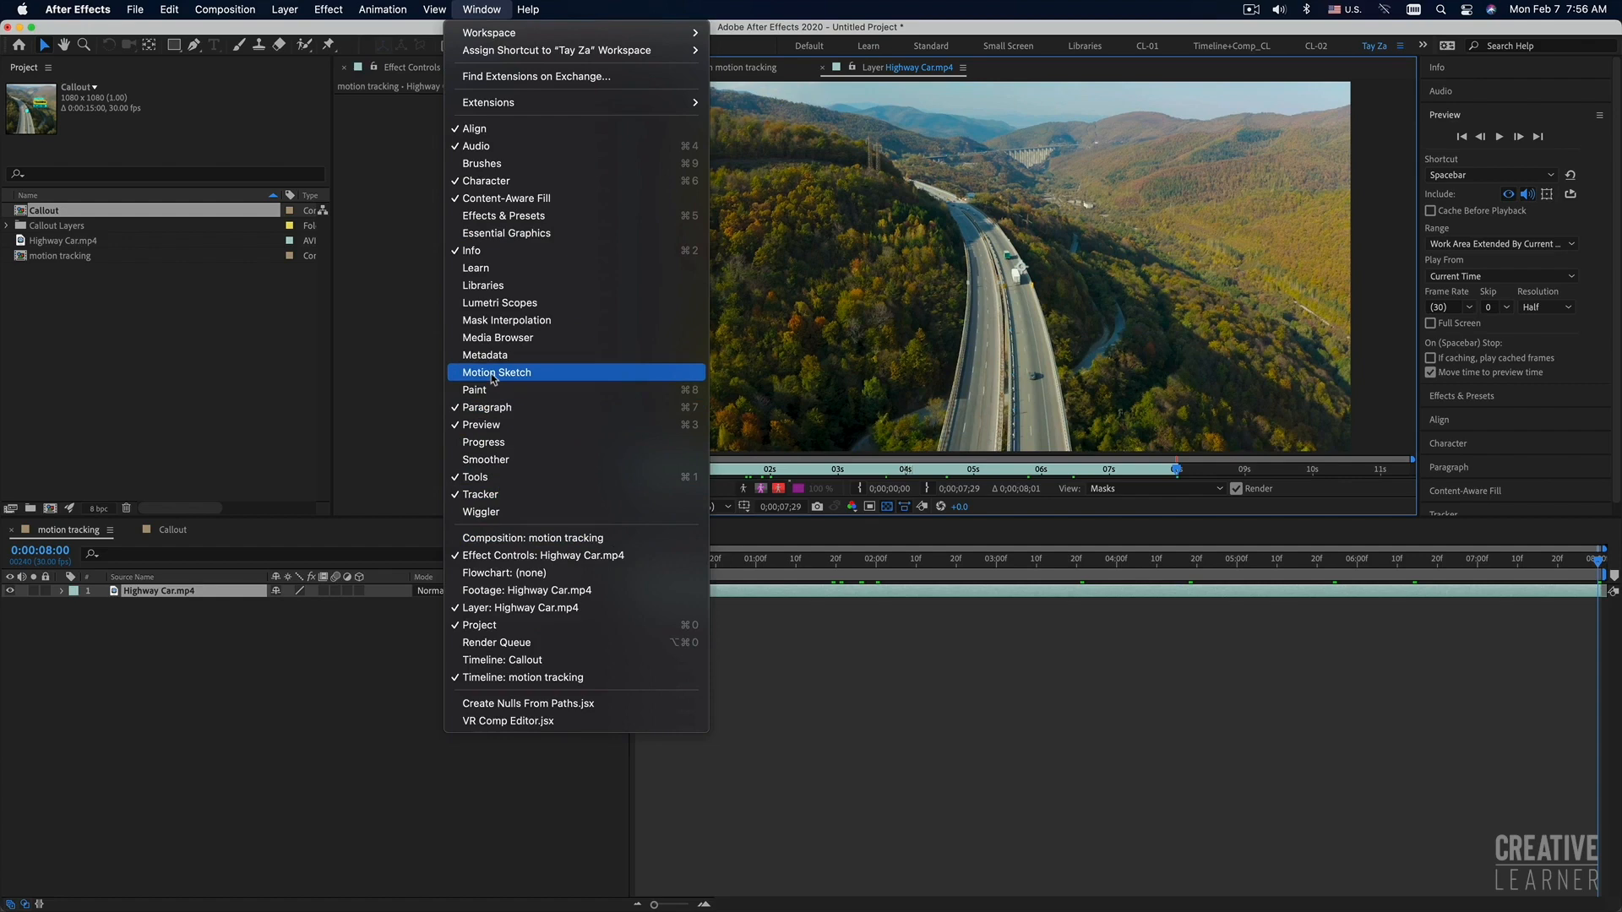
pyautogui.click(463, 495)
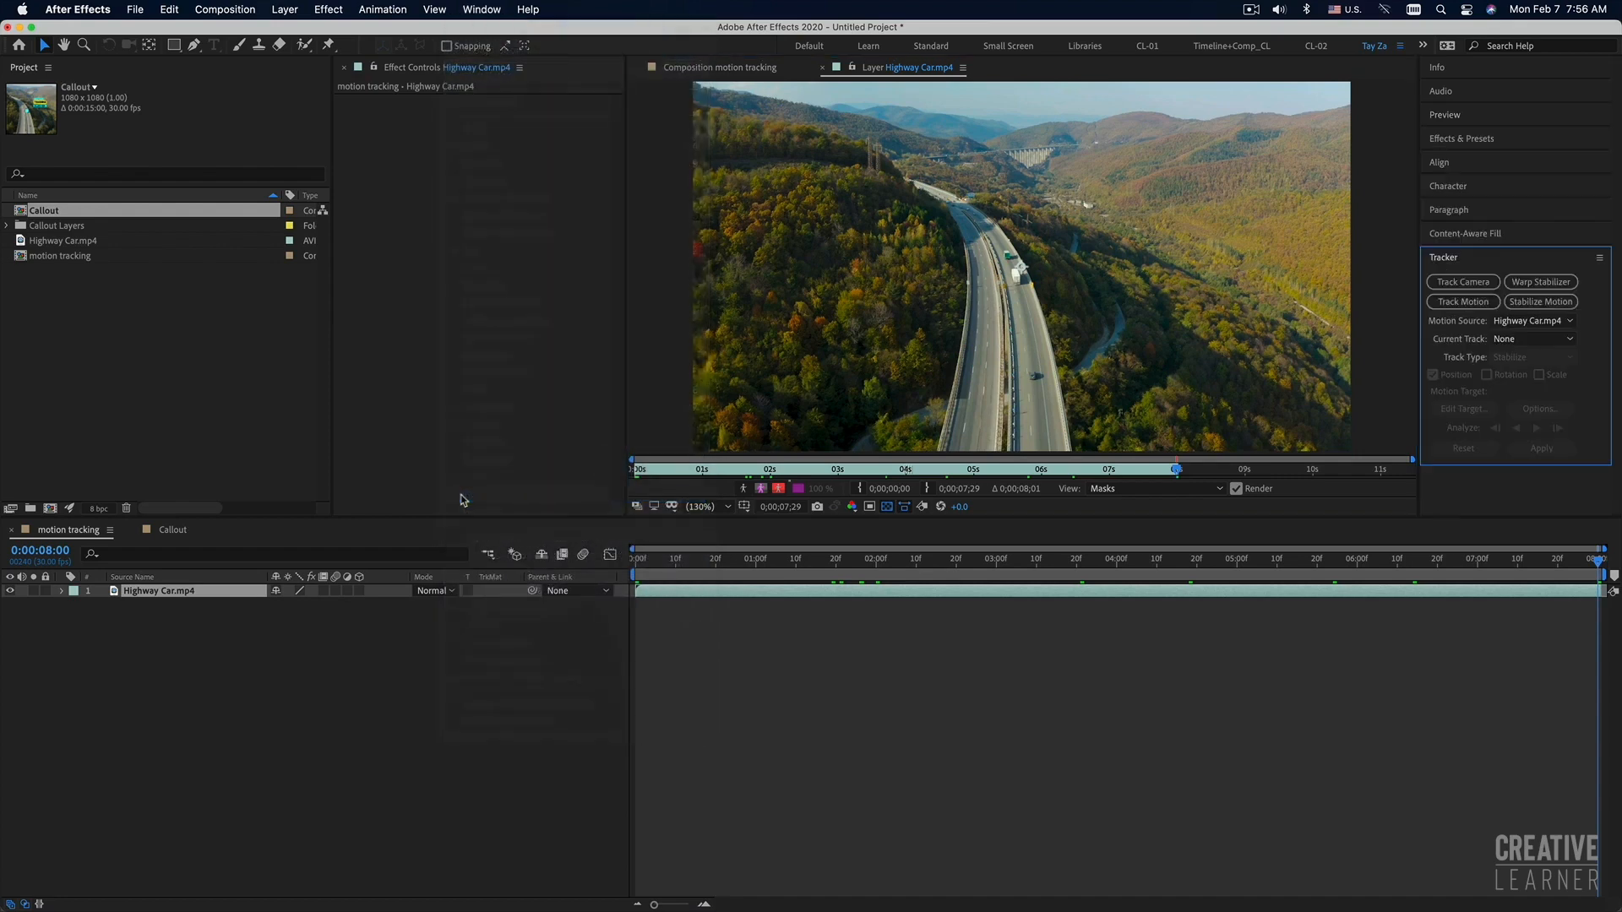
pyautogui.click(475, 10)
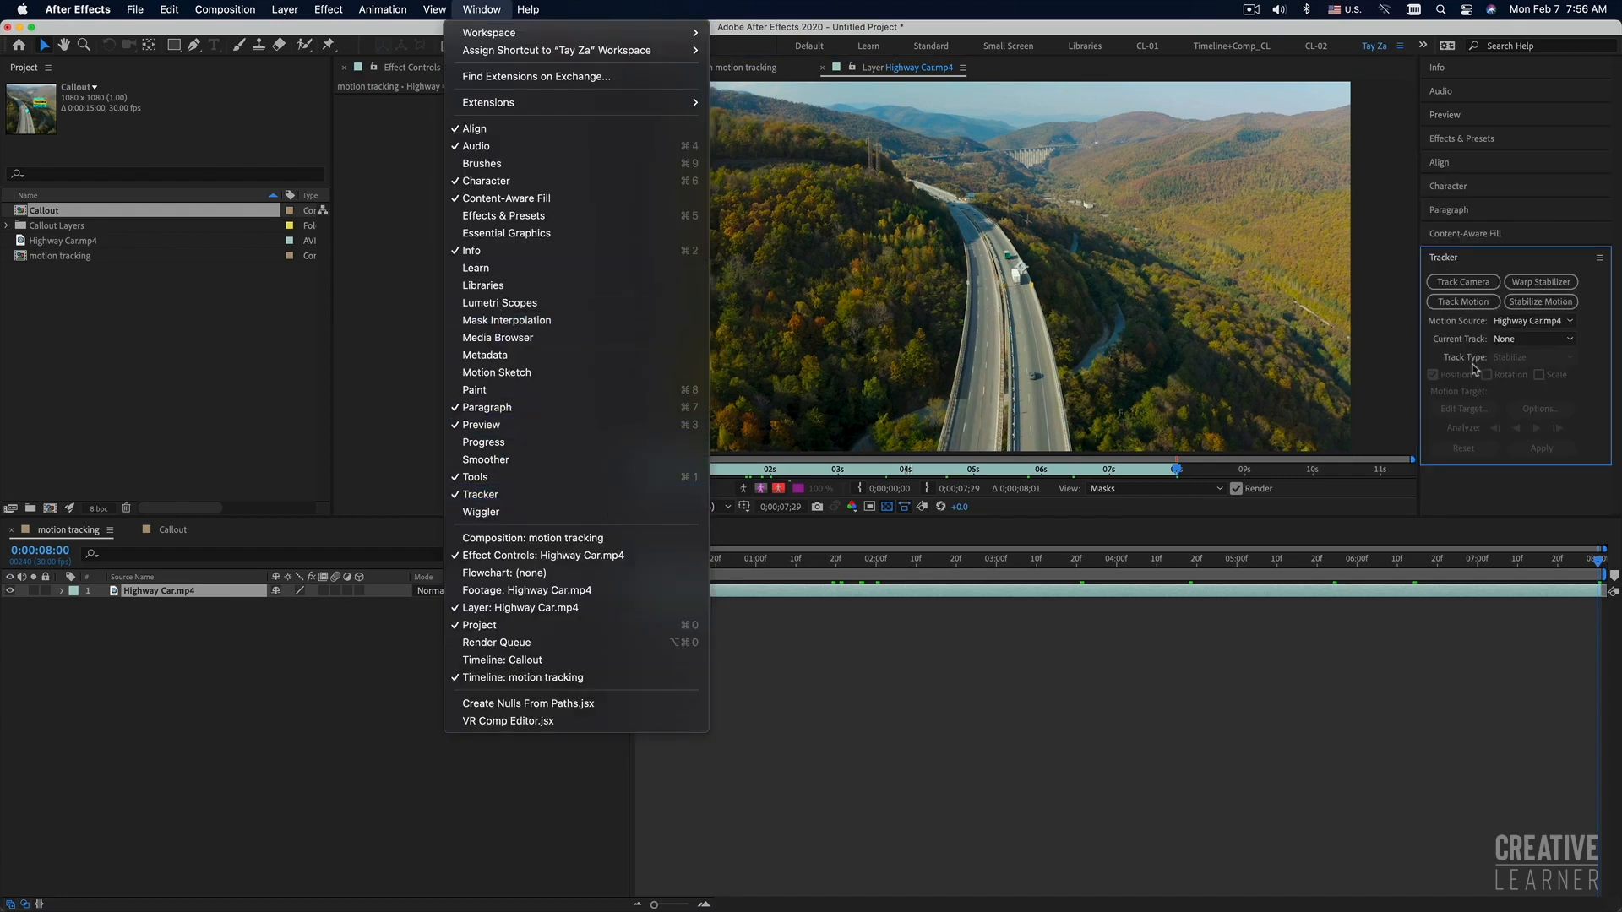
pyautogui.click(1495, 258)
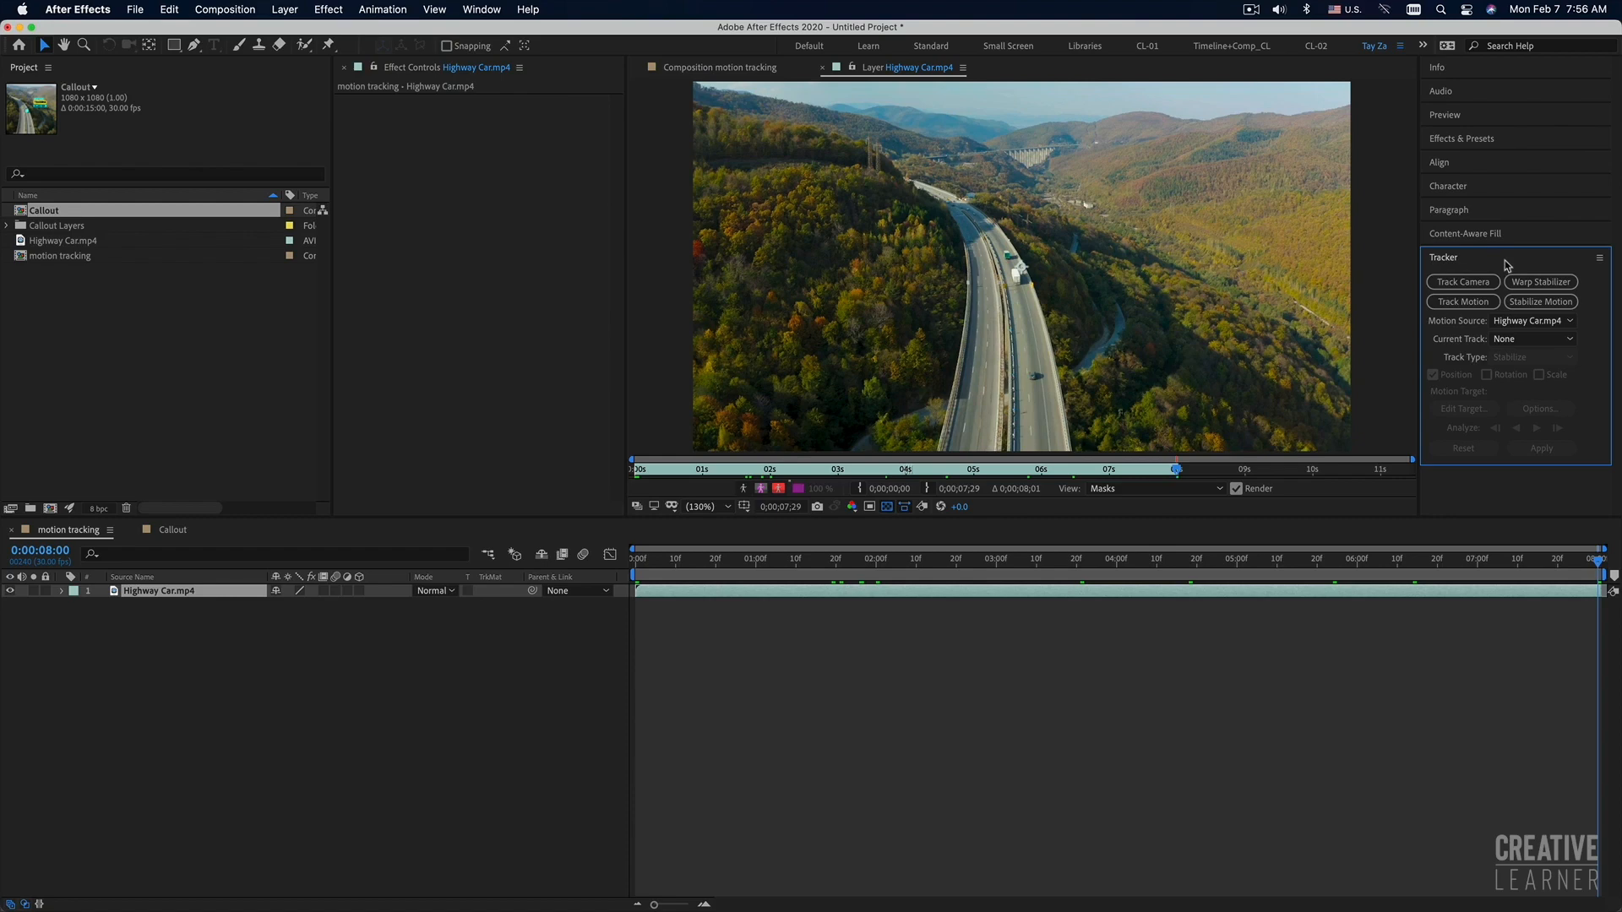
pyautogui.click(1132, 260)
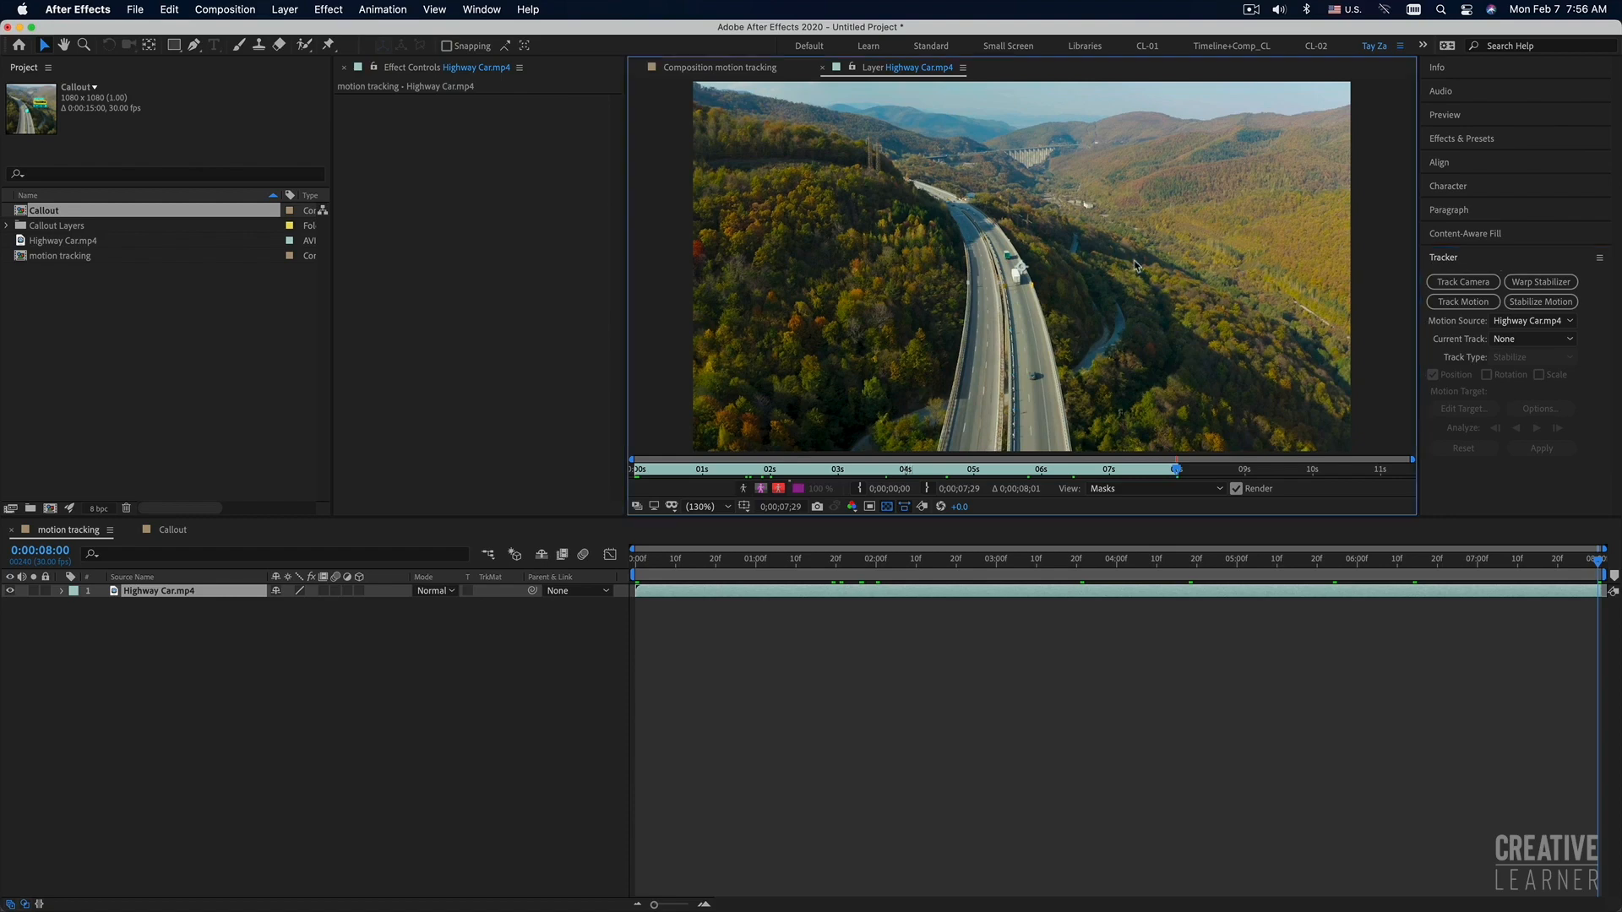
pyautogui.click(1527, 262)
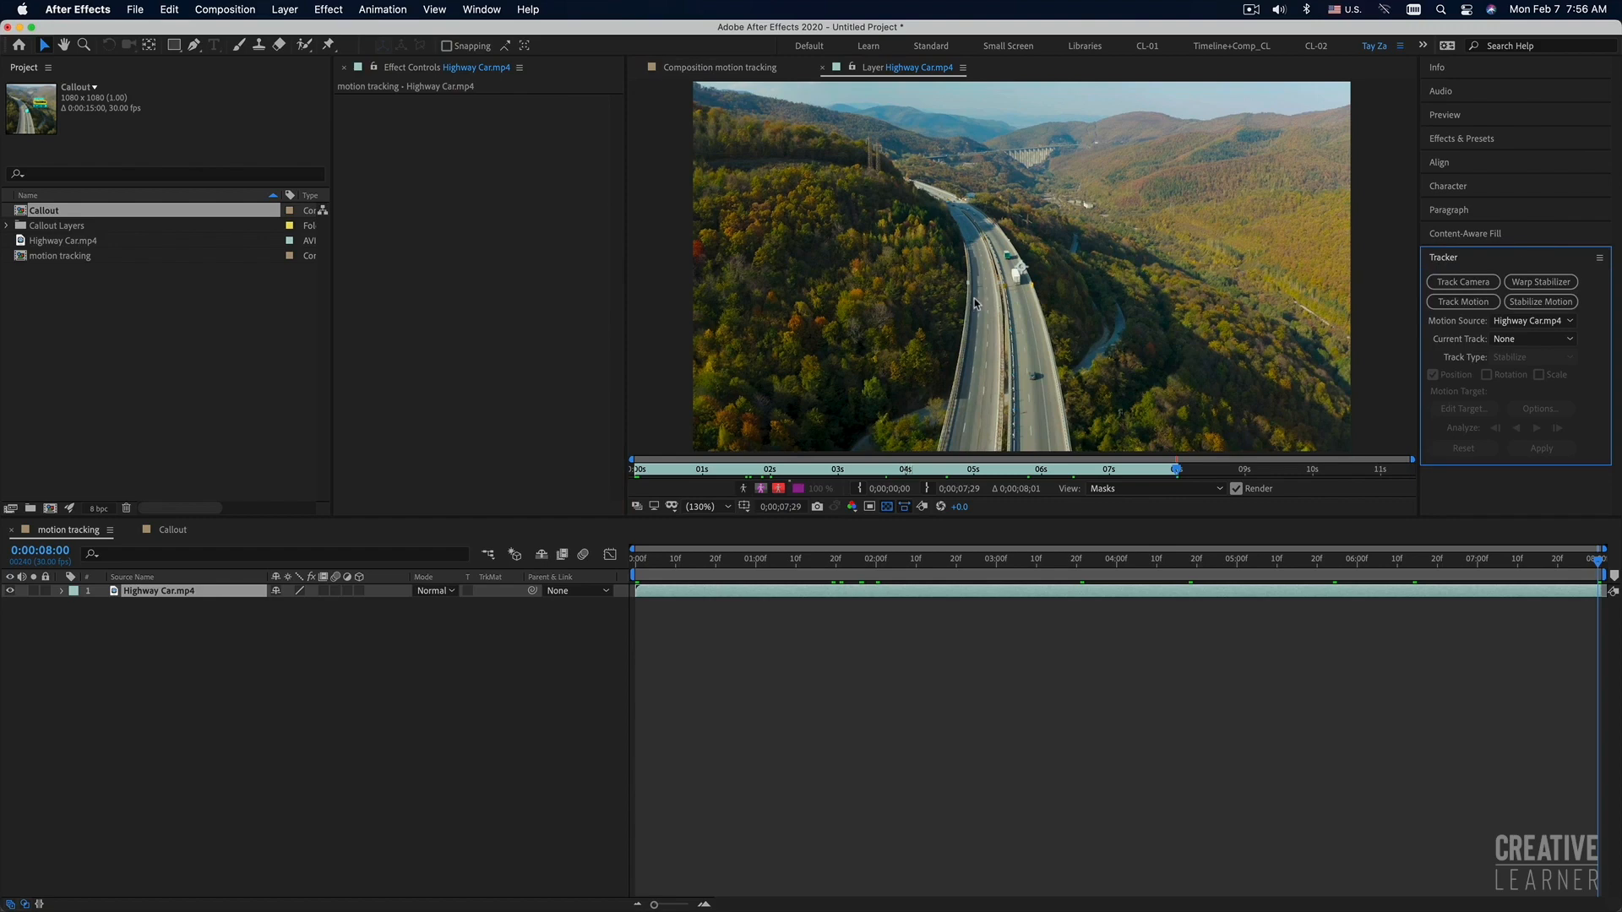
# Start a motion track on the highway footage and place Track Point 1 over the white truck at the last frame.
pyautogui.click(1463, 302)
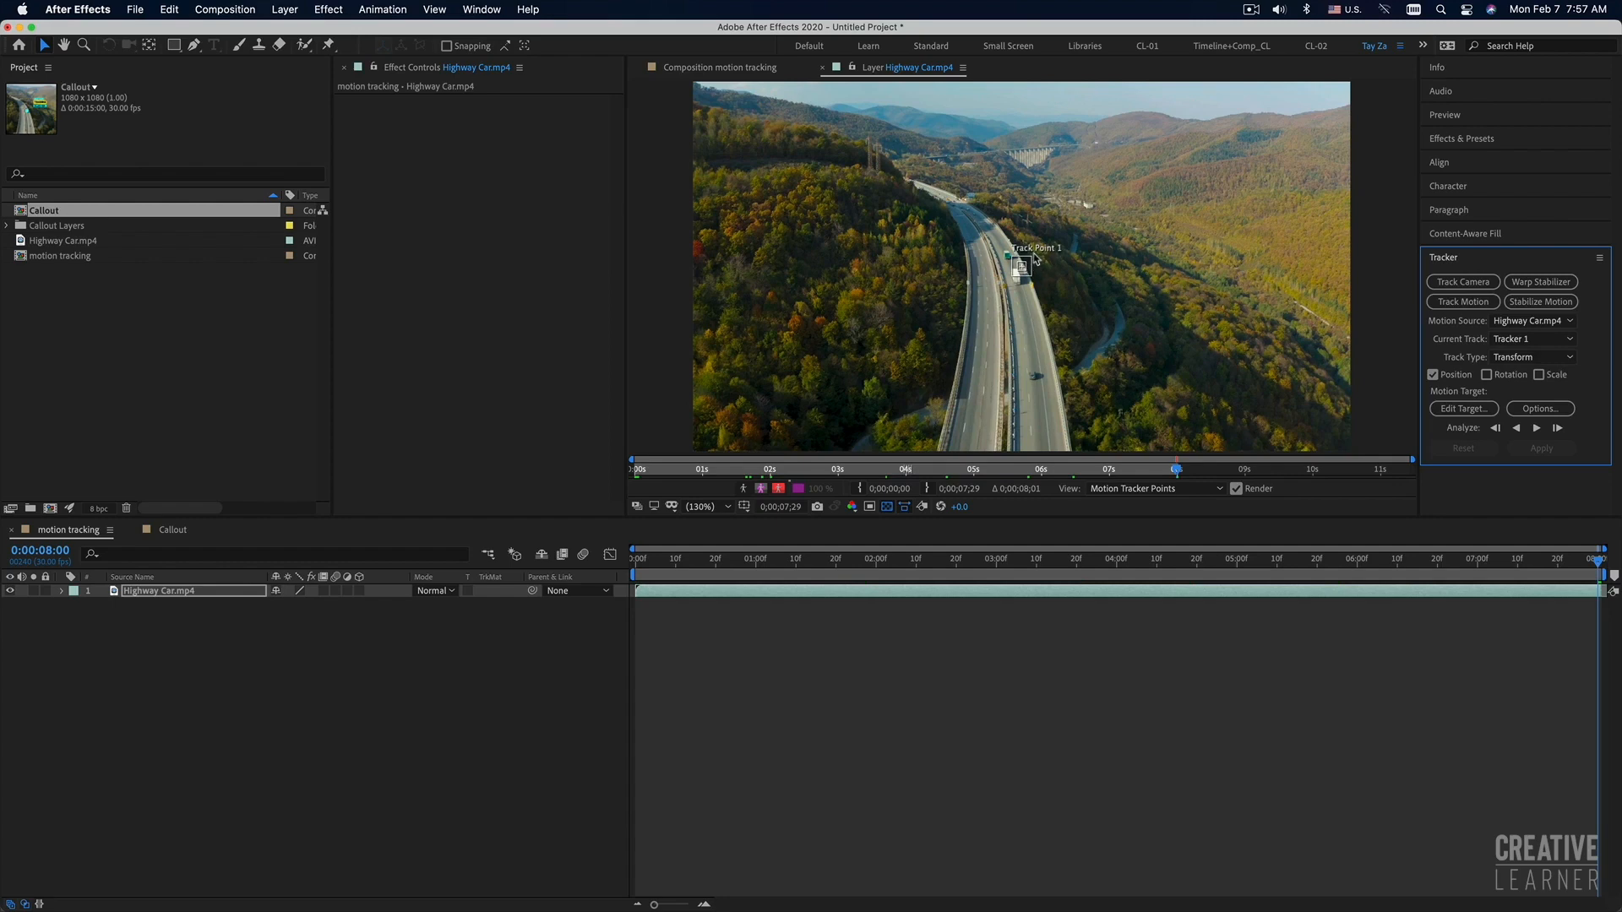
pyautogui.scroll(6, 1034, 271)
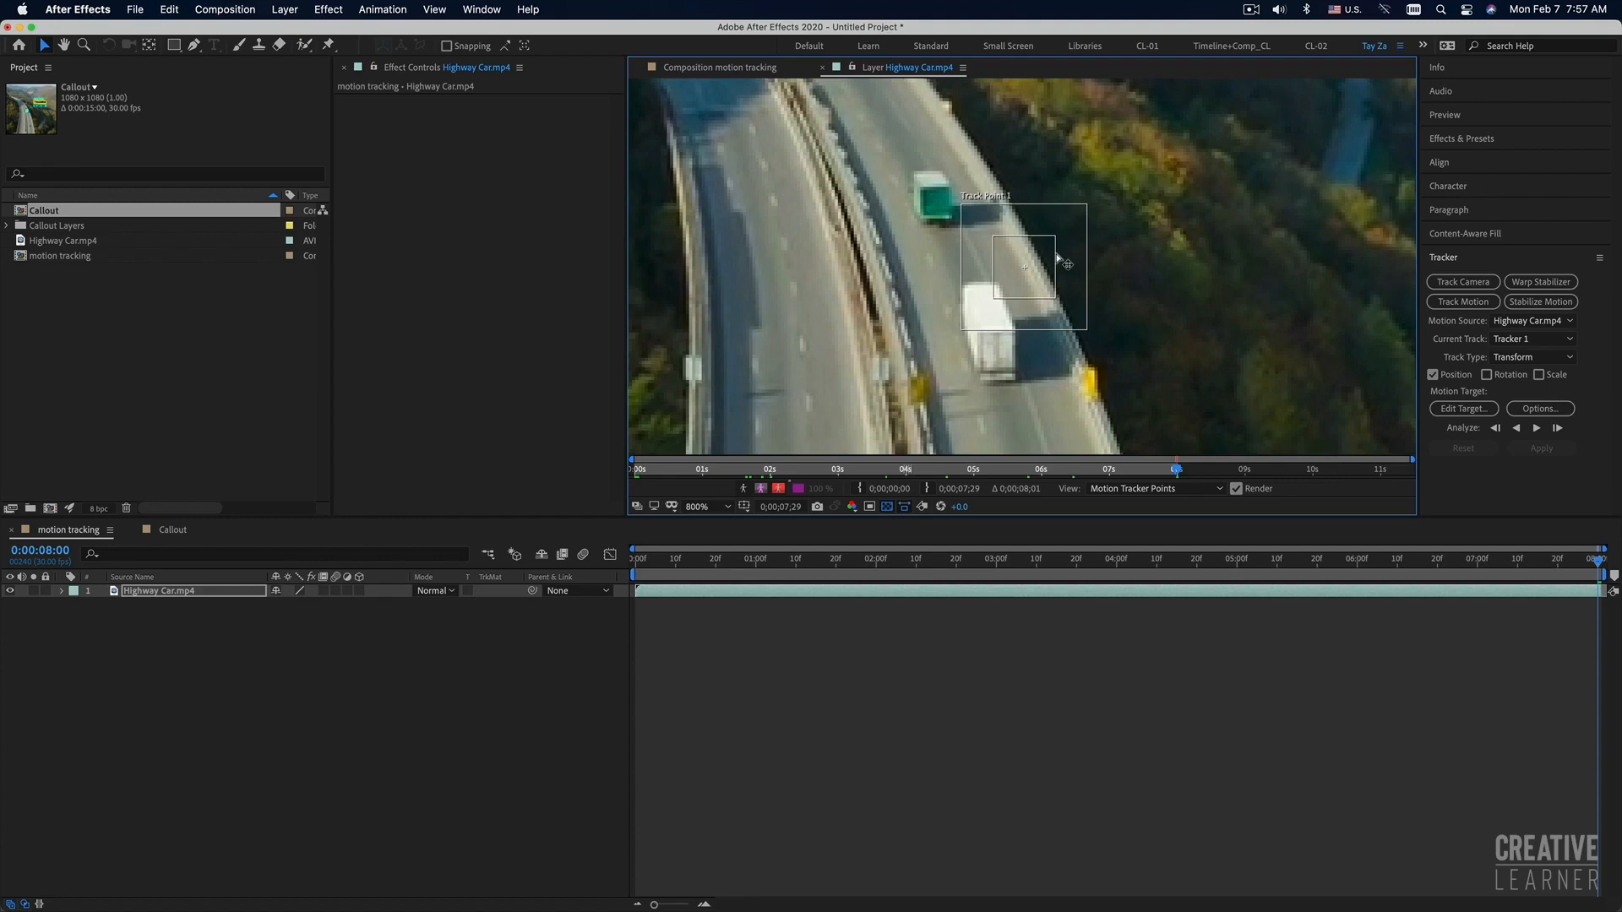
pyautogui.moveTo(1058, 257); pyautogui.dragTo(979, 171)
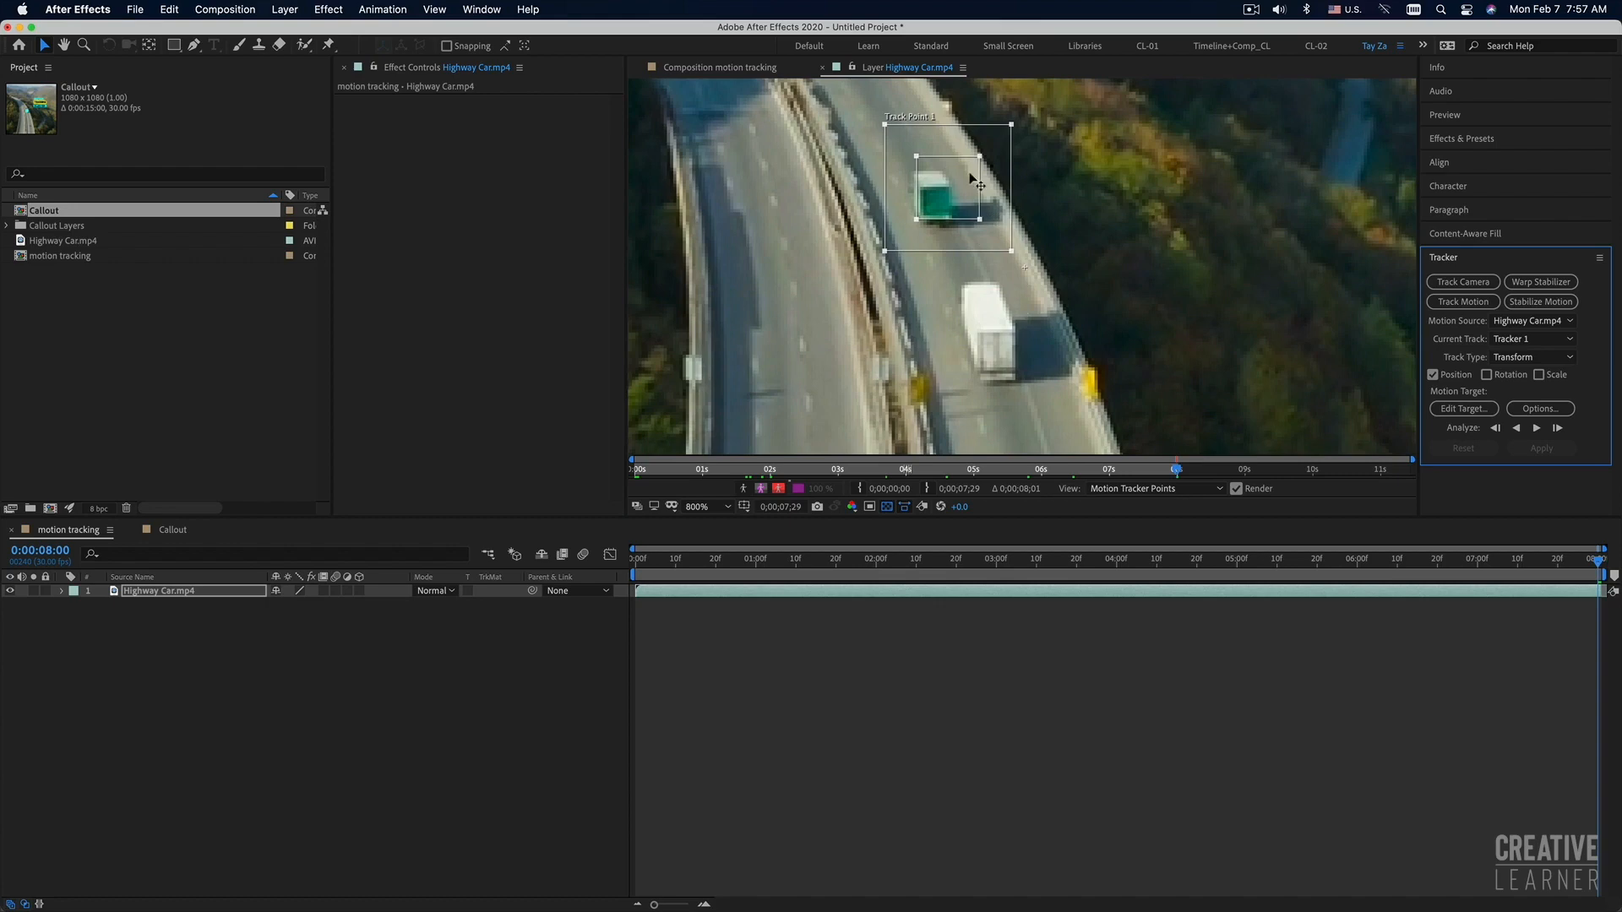
pyautogui.moveTo(978, 176); pyautogui.dragTo(1035, 314)
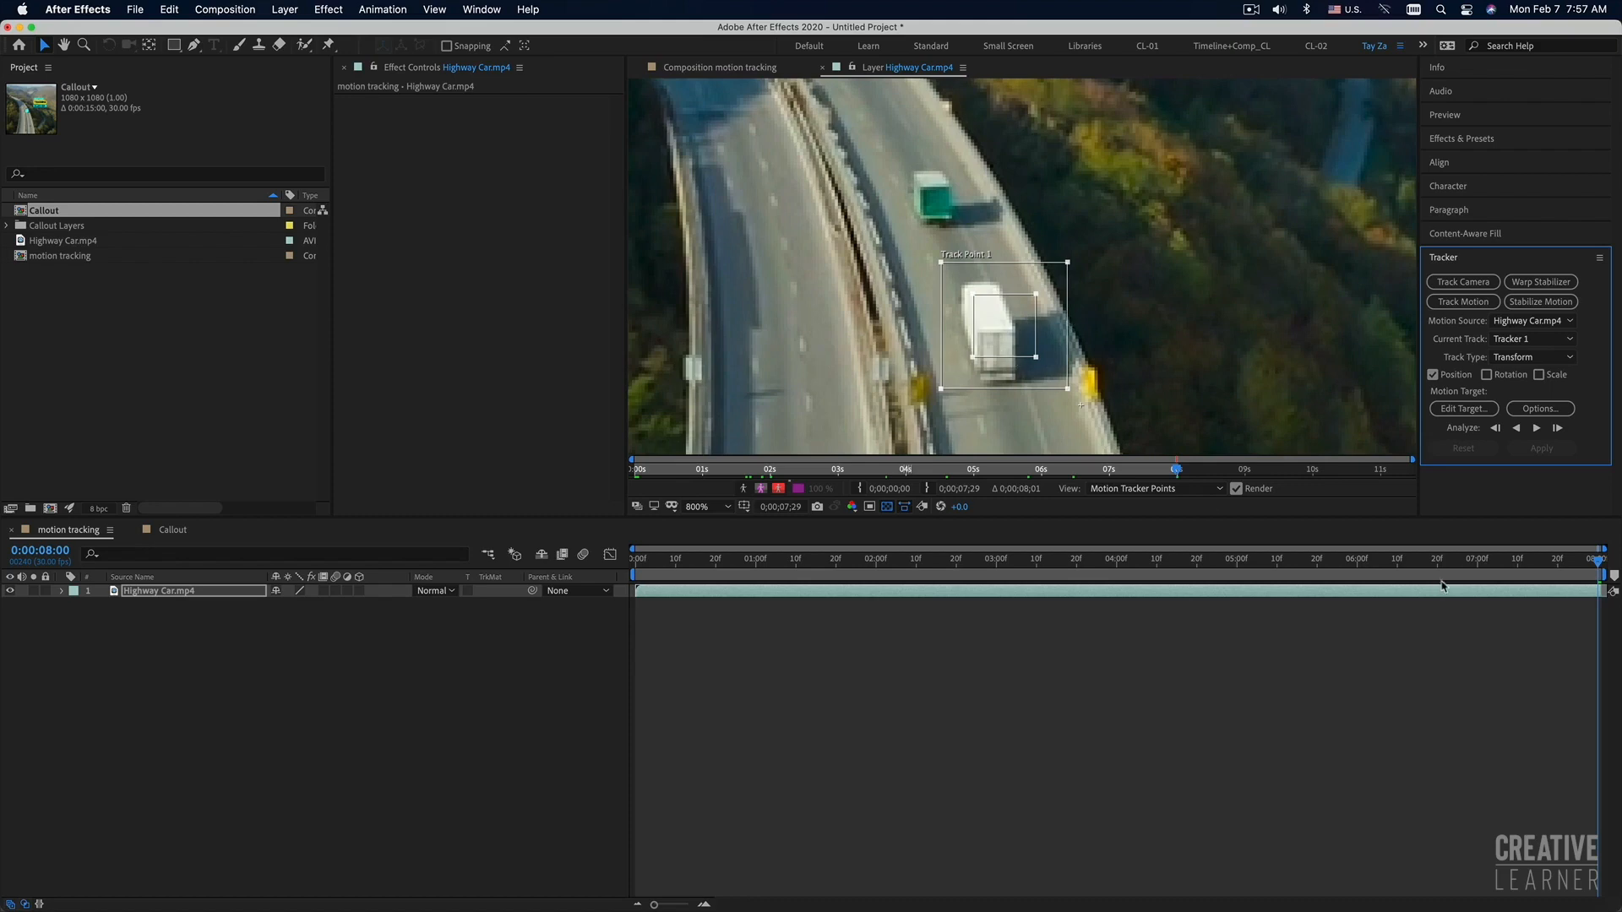
# Scrub the footage back to the first frame, 0:00:00:00, and fit the whole frame in the layer viewer.
pyautogui.click(1489, 566)
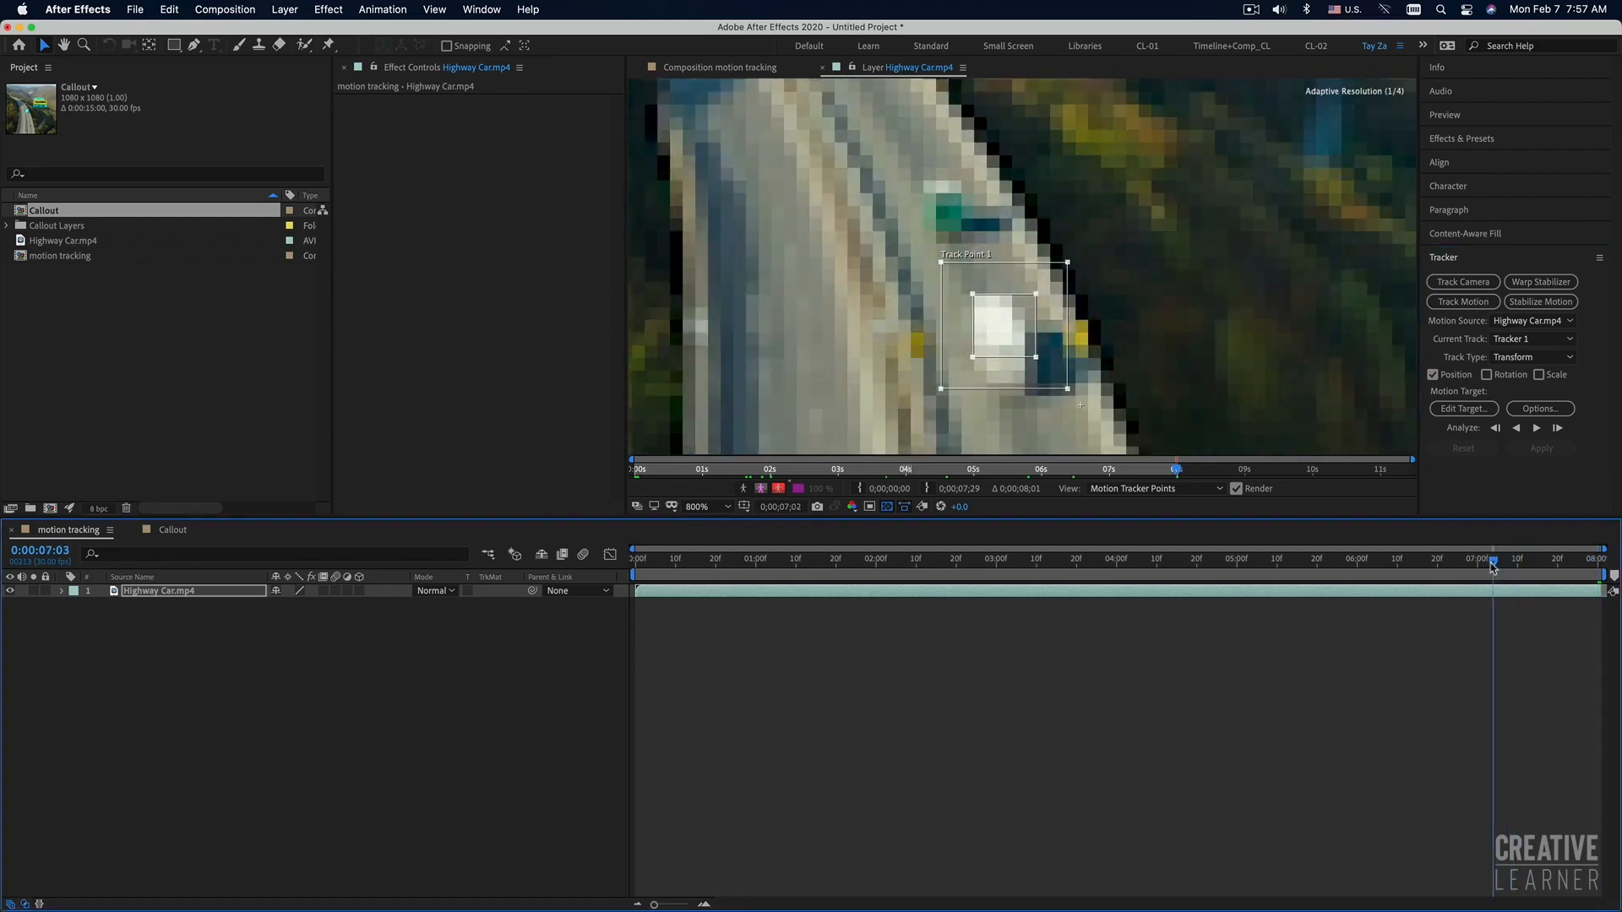
pyautogui.moveTo(714, 575); pyautogui.dragTo(1199, 571)
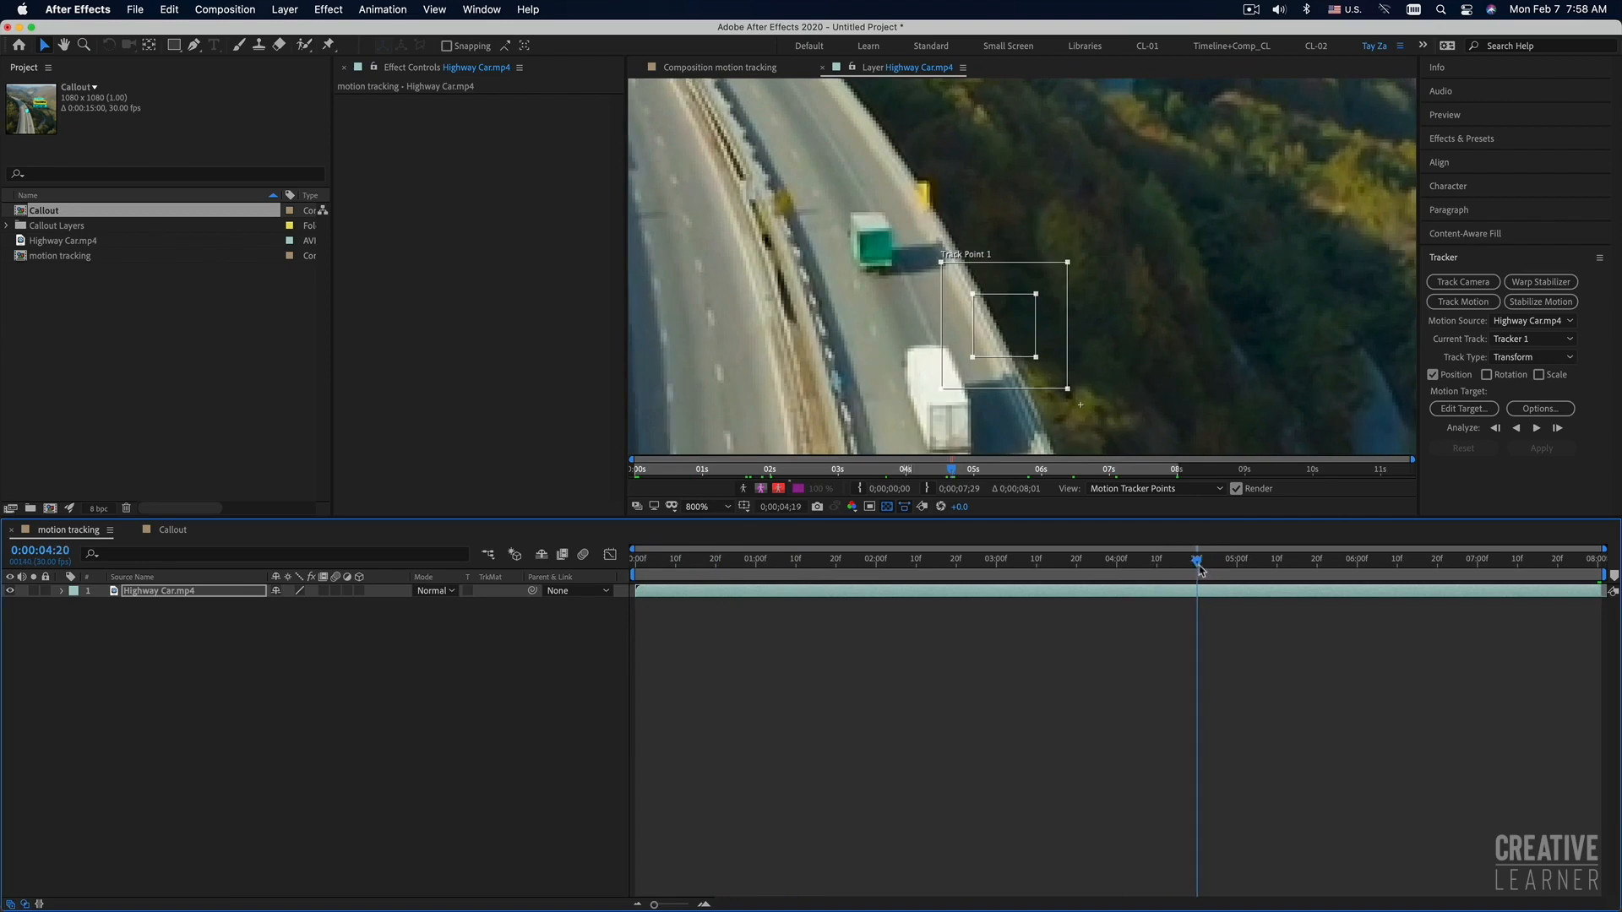
pyautogui.moveTo(1197, 565); pyautogui.dragTo(632, 564)
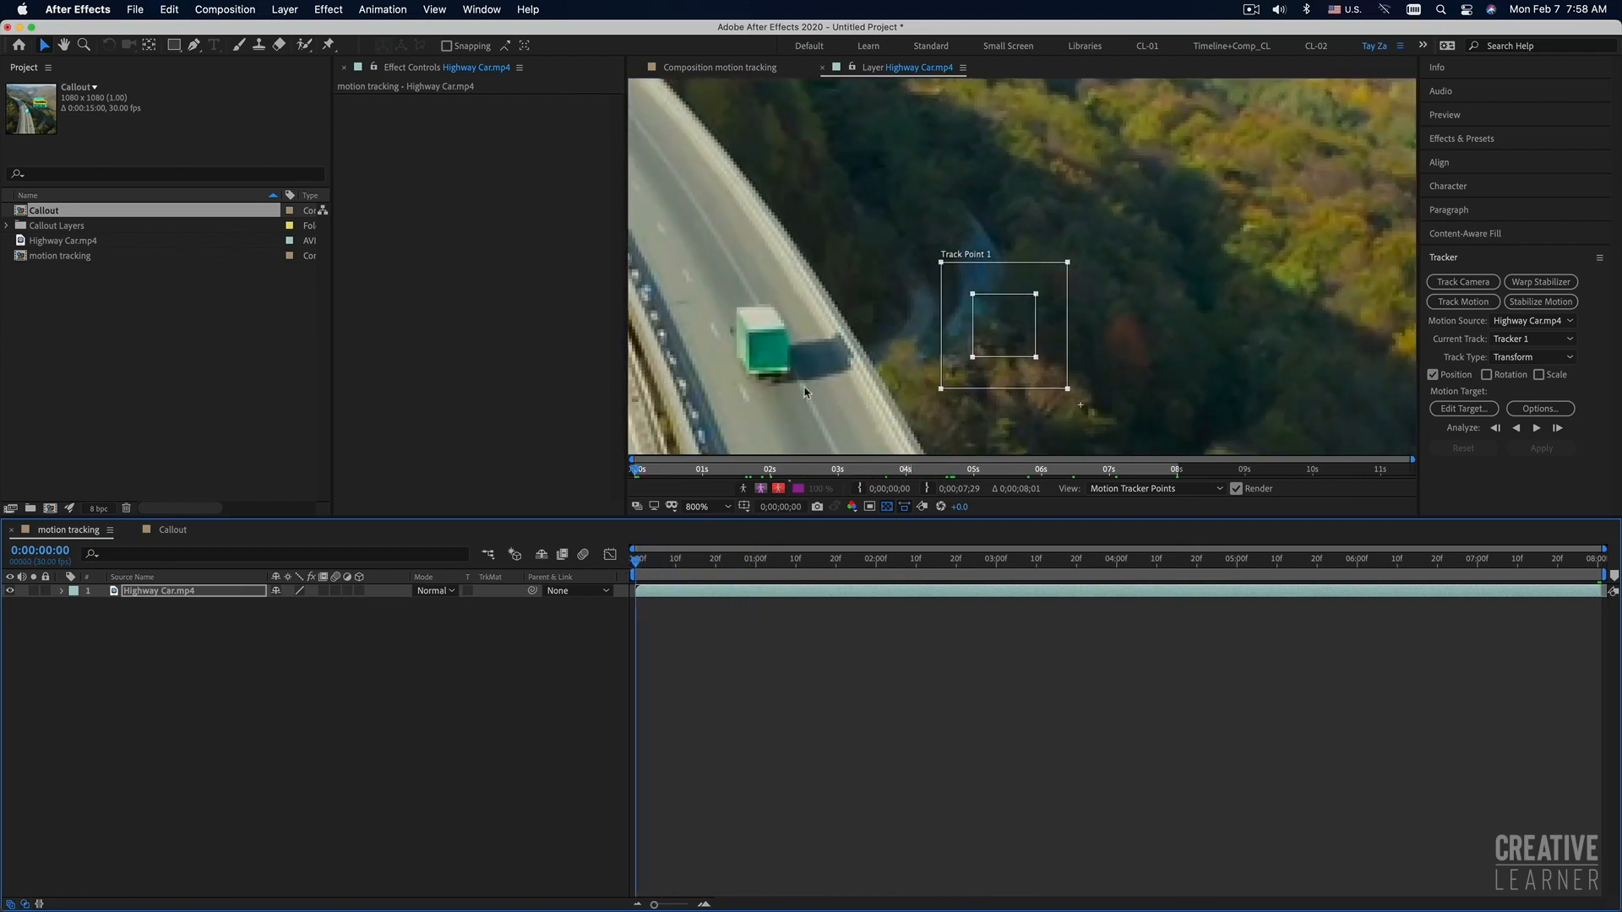
pyautogui.click(707, 512)
pyautogui.click(709, 530)
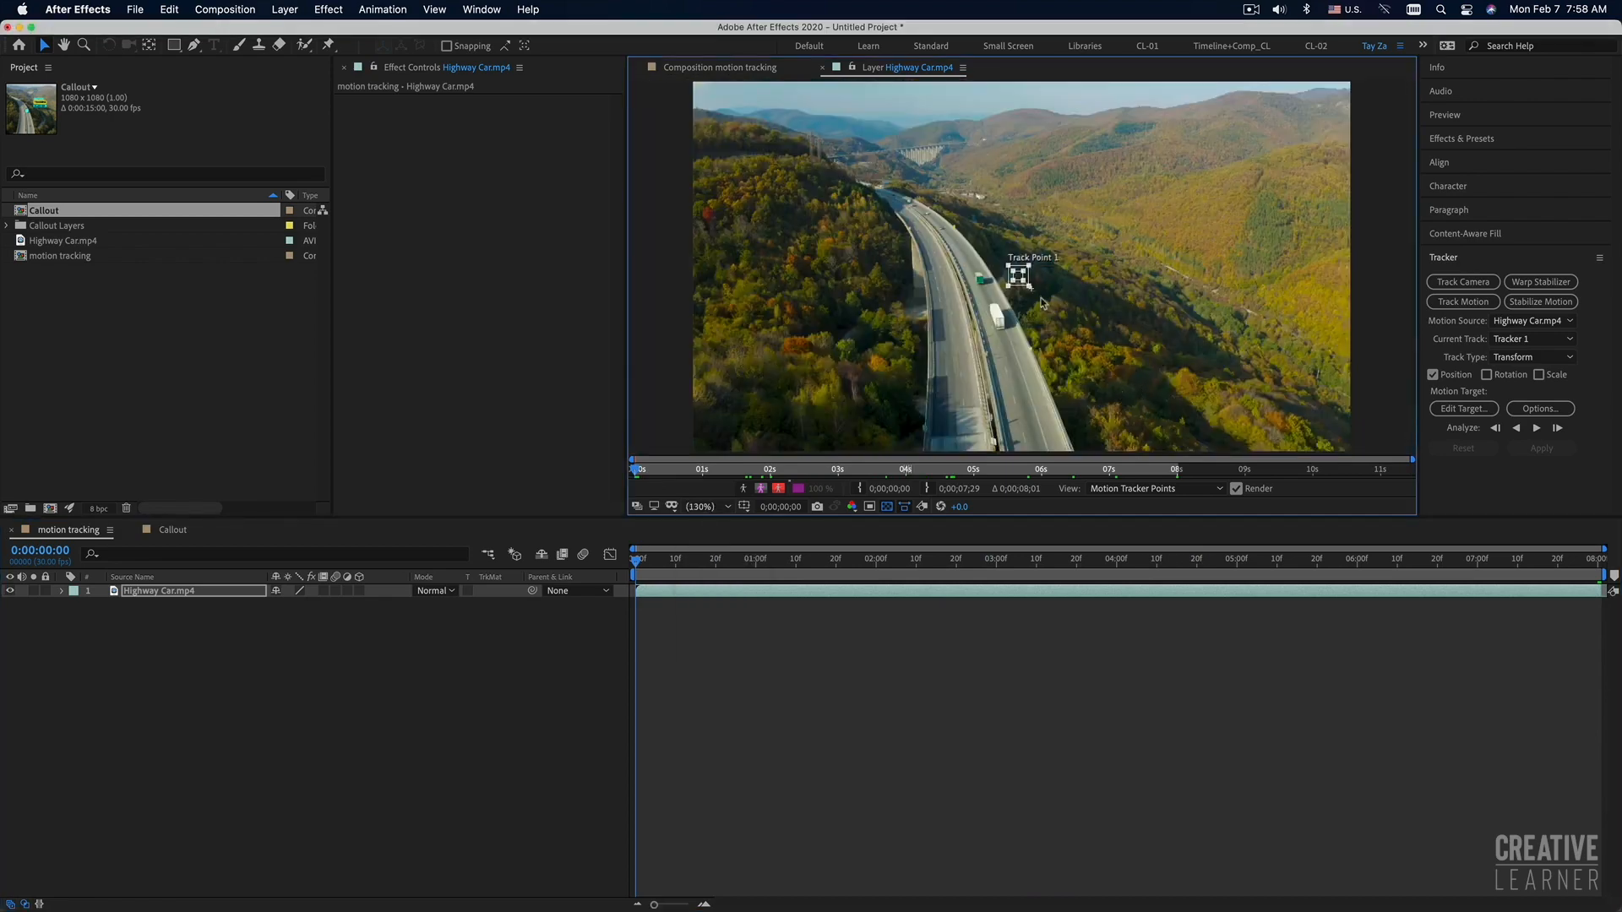
# Move Track Point 1 from the hillside onto the white truck at the first frame.
pyautogui.moveTo(1022, 278); pyautogui.dragTo(987, 277)
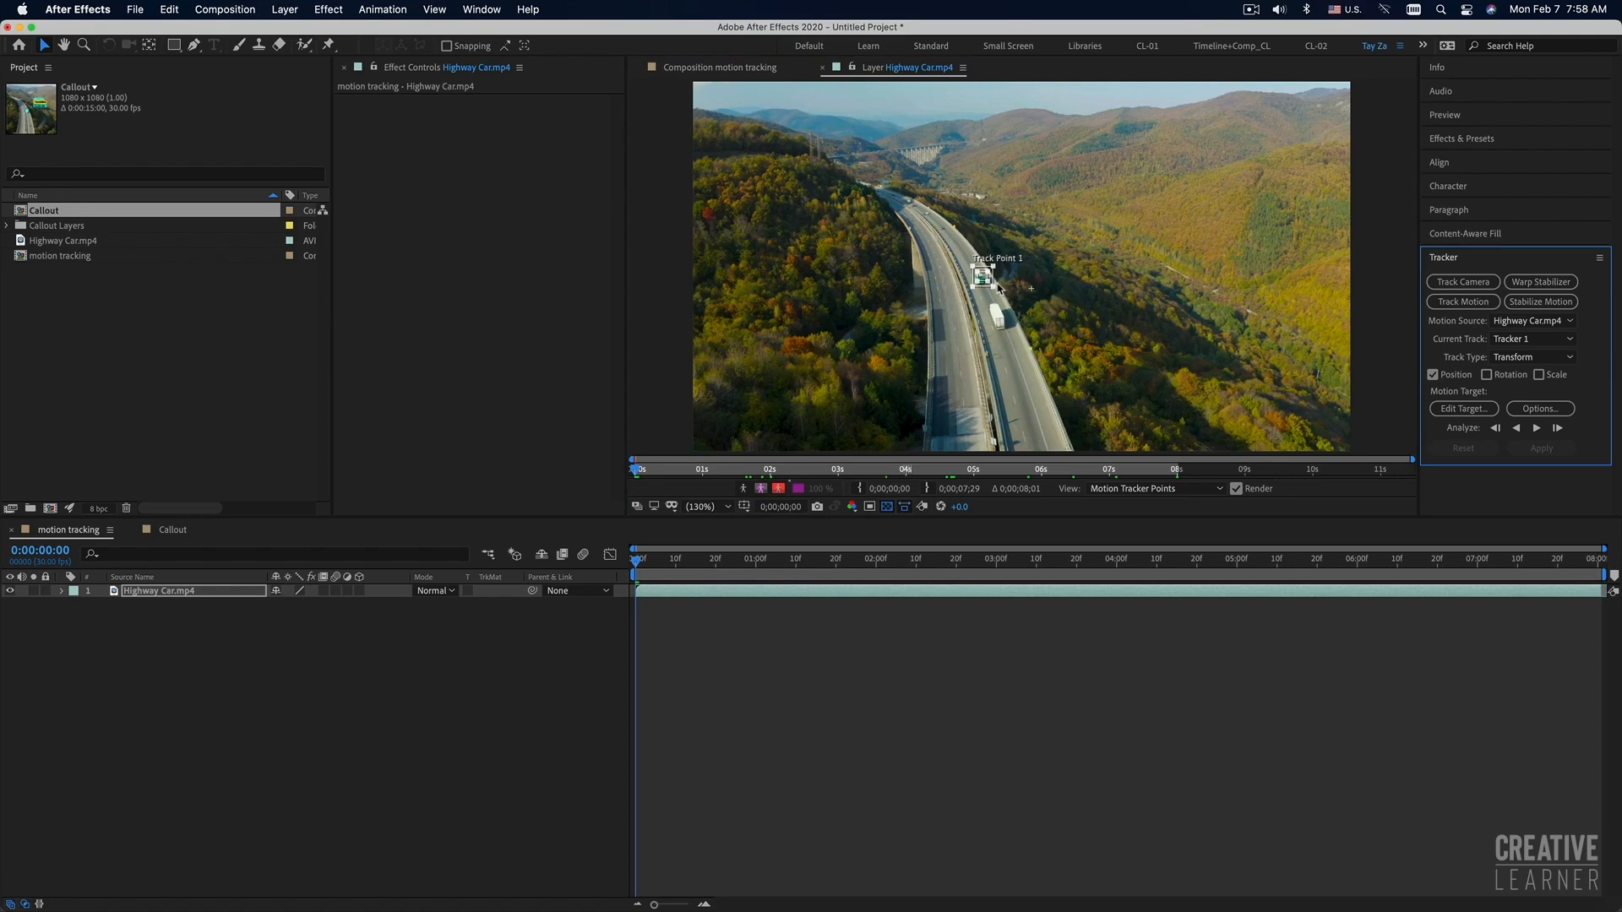
pyautogui.scroll(4, 999, 287)
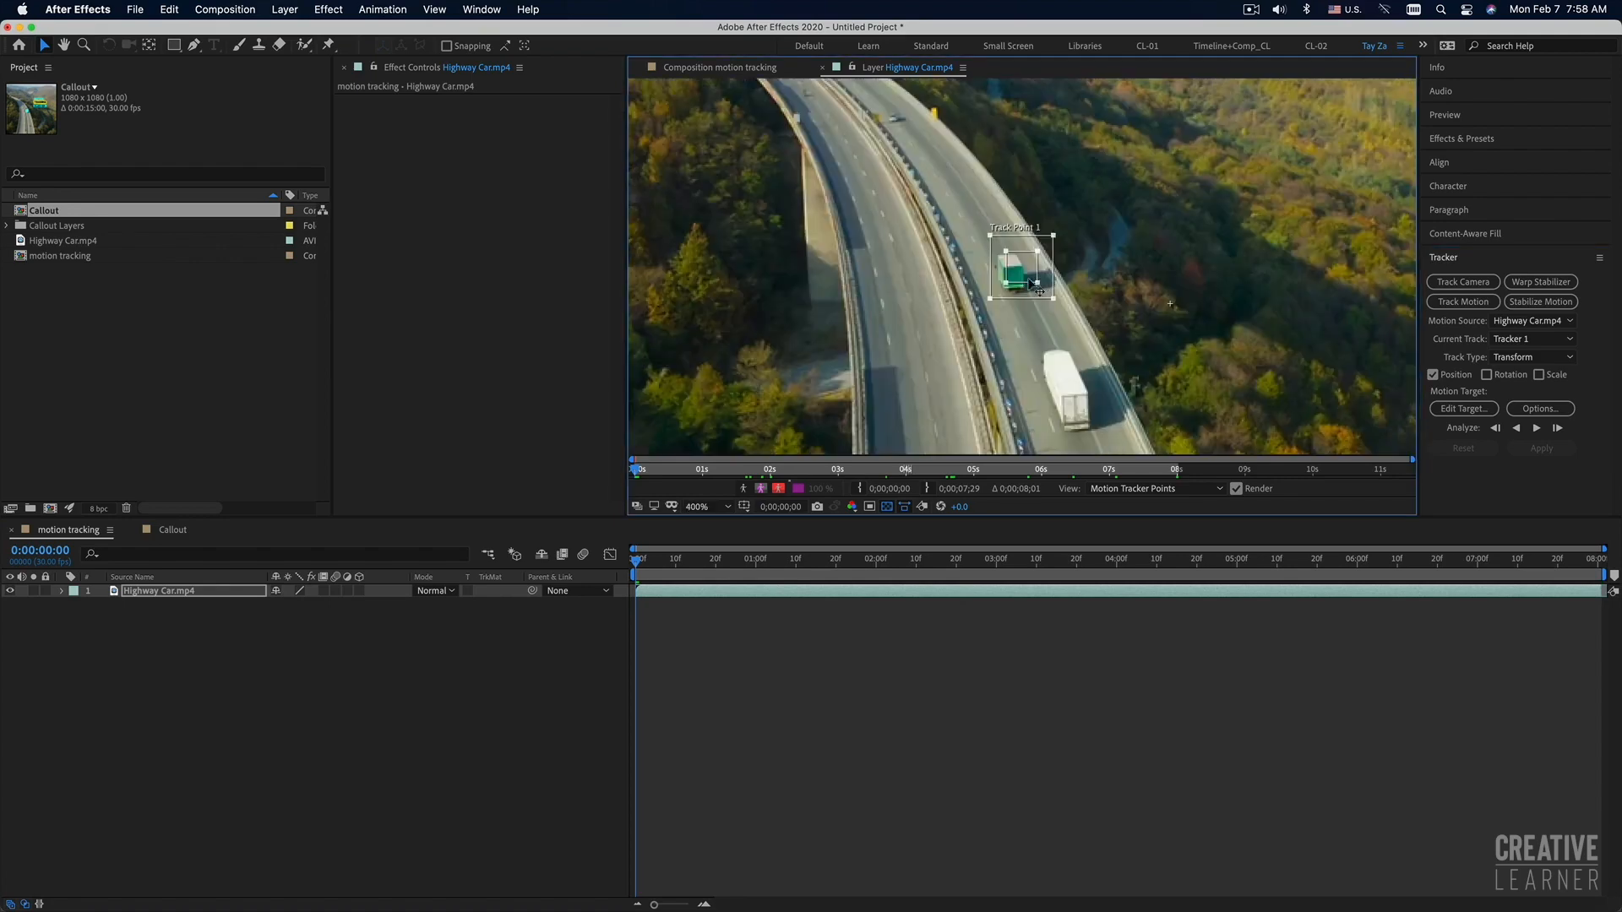
pyautogui.moveTo(1037, 265); pyautogui.dragTo(1102, 392)
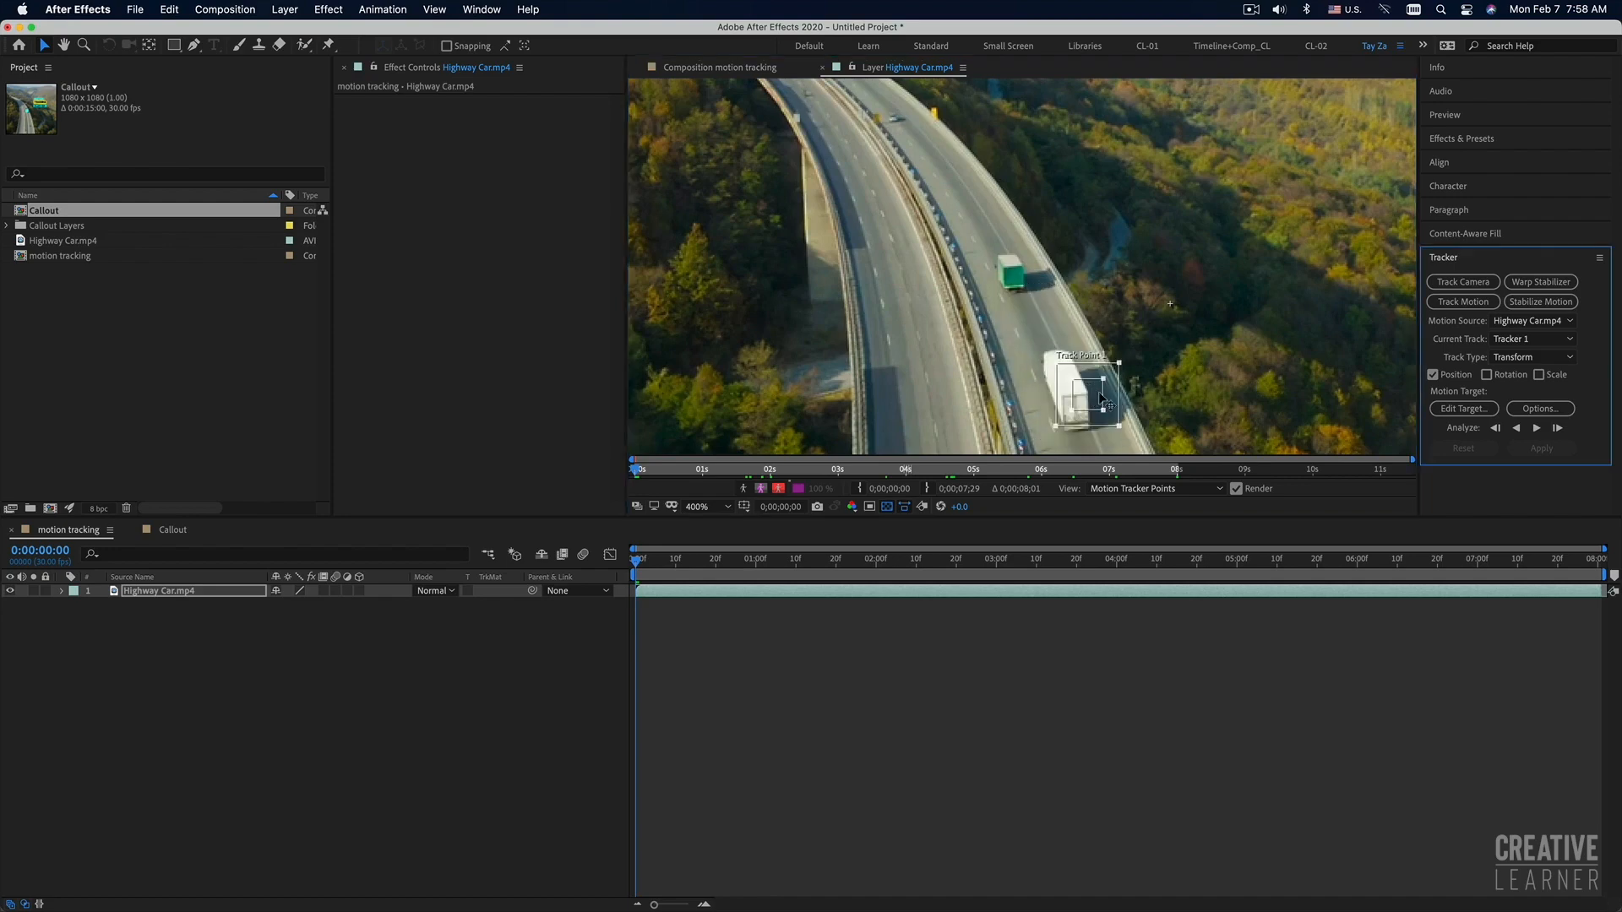
pyautogui.moveTo(1099, 389); pyautogui.dragTo(1102, 389)
pyautogui.moveTo(1102, 393); pyautogui.dragTo(1080, 383)
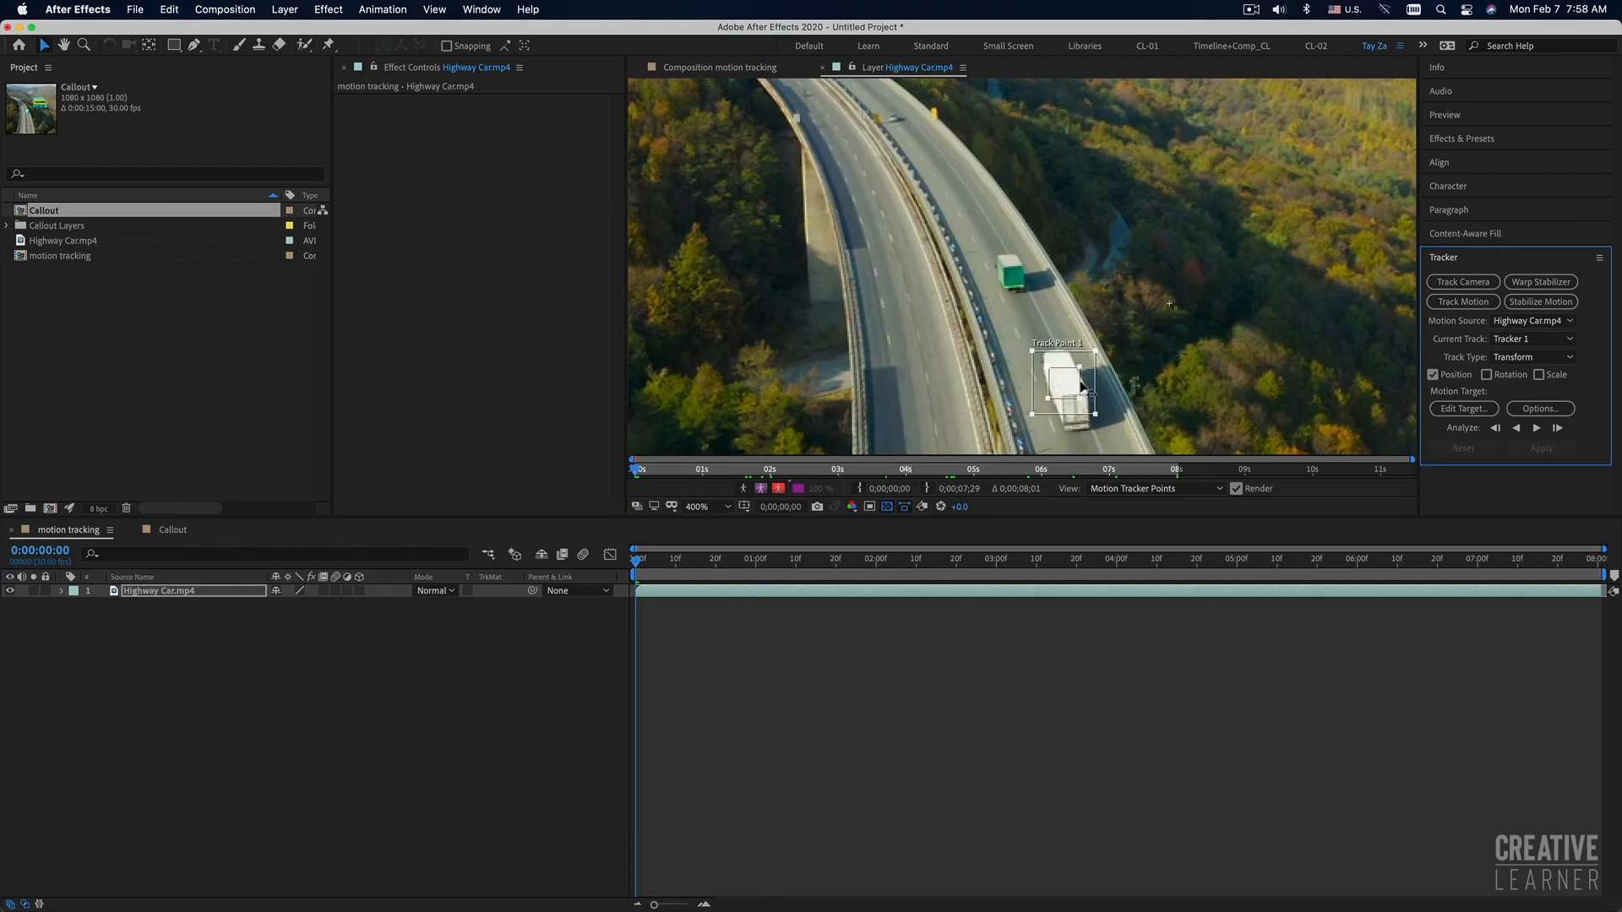
# Shift Track Point 1 to the white truck's right edge against its shadow and fine-tune the size of its tracking regions.
pyautogui.moveTo(1086, 389); pyautogui.dragTo(1102, 387)
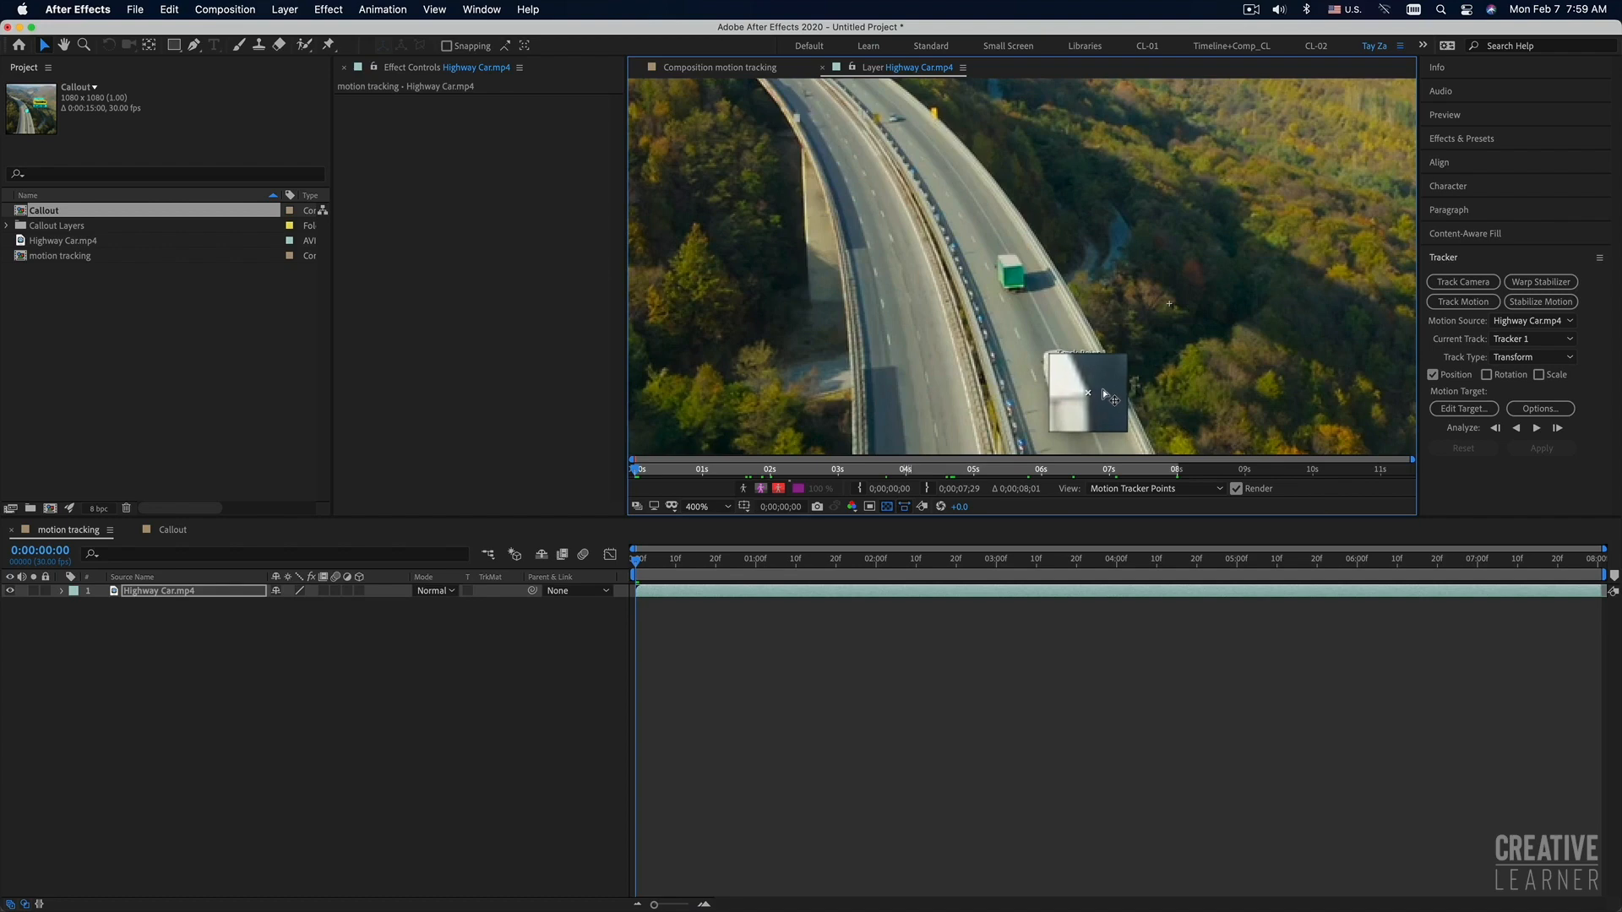
pyautogui.moveTo(1103, 390)
pyautogui.mouseDown()
pyautogui.moveTo(1100, 188)
pyautogui.moveTo(1102, 388)
pyautogui.mouseUp()
pyautogui.moveTo(1102, 389); pyautogui.dragTo(1103, 389)
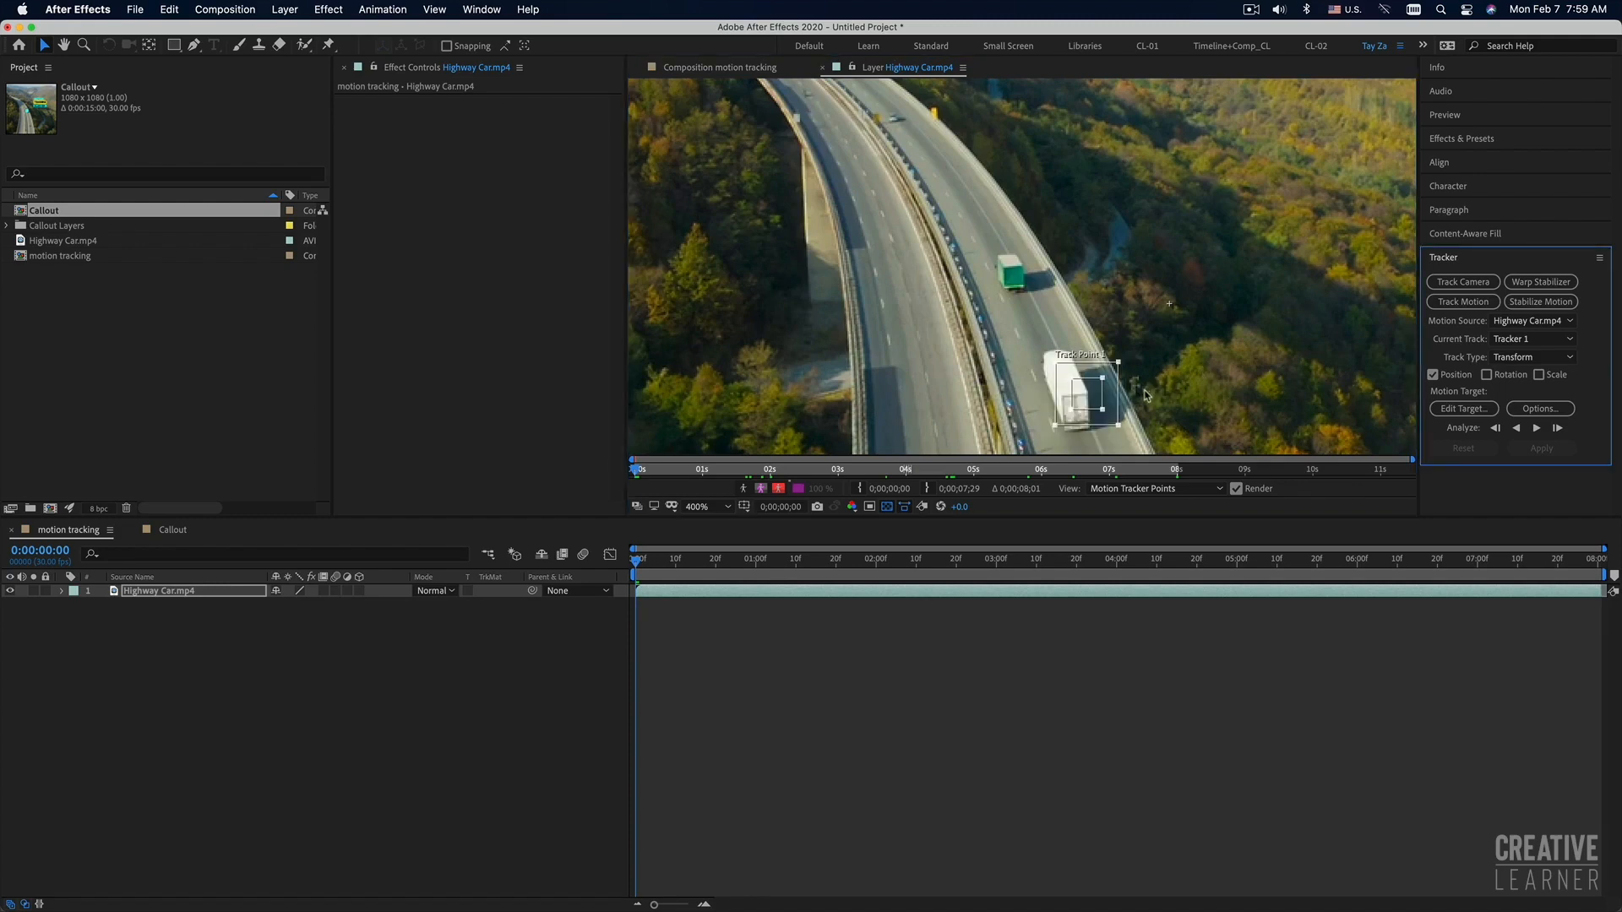
pyautogui.moveTo(1119, 363)
pyautogui.mouseDown()
pyautogui.moveTo(1162, 330)
pyautogui.moveTo(1102, 381)
pyautogui.moveTo(1120, 364)
pyautogui.mouseUp()
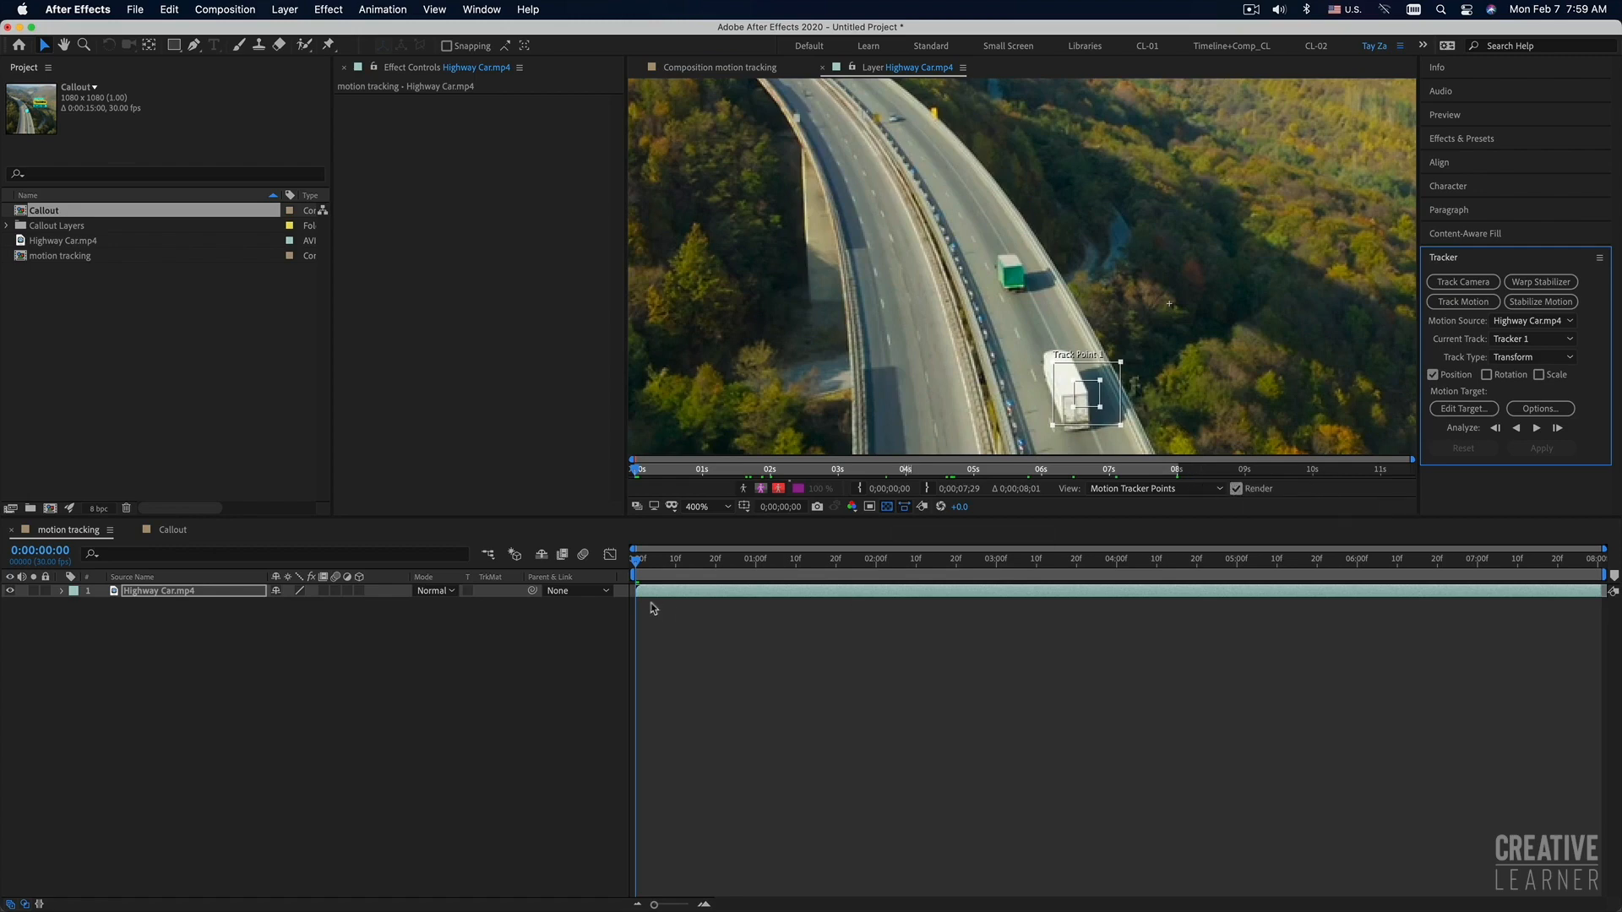
# Analyze the track forward from the first frame and reveal Track Point 1's keyframes under the Highway Car.mp4 layer.
pyautogui.moveTo(657, 561); pyautogui.dragTo(627, 562)
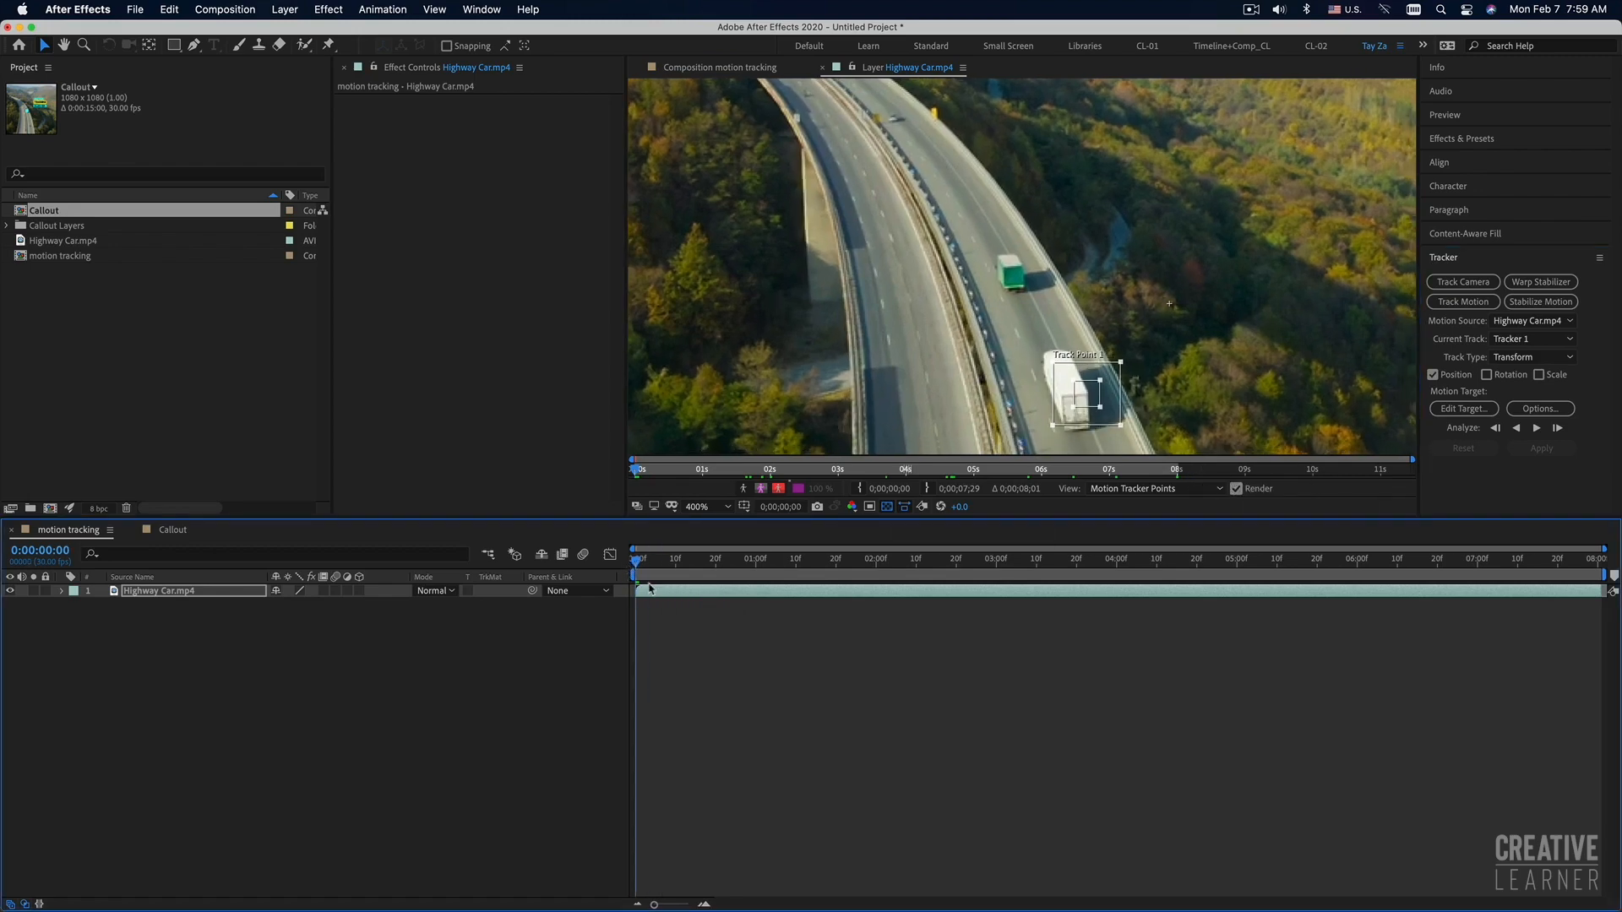
pyautogui.click(1538, 430)
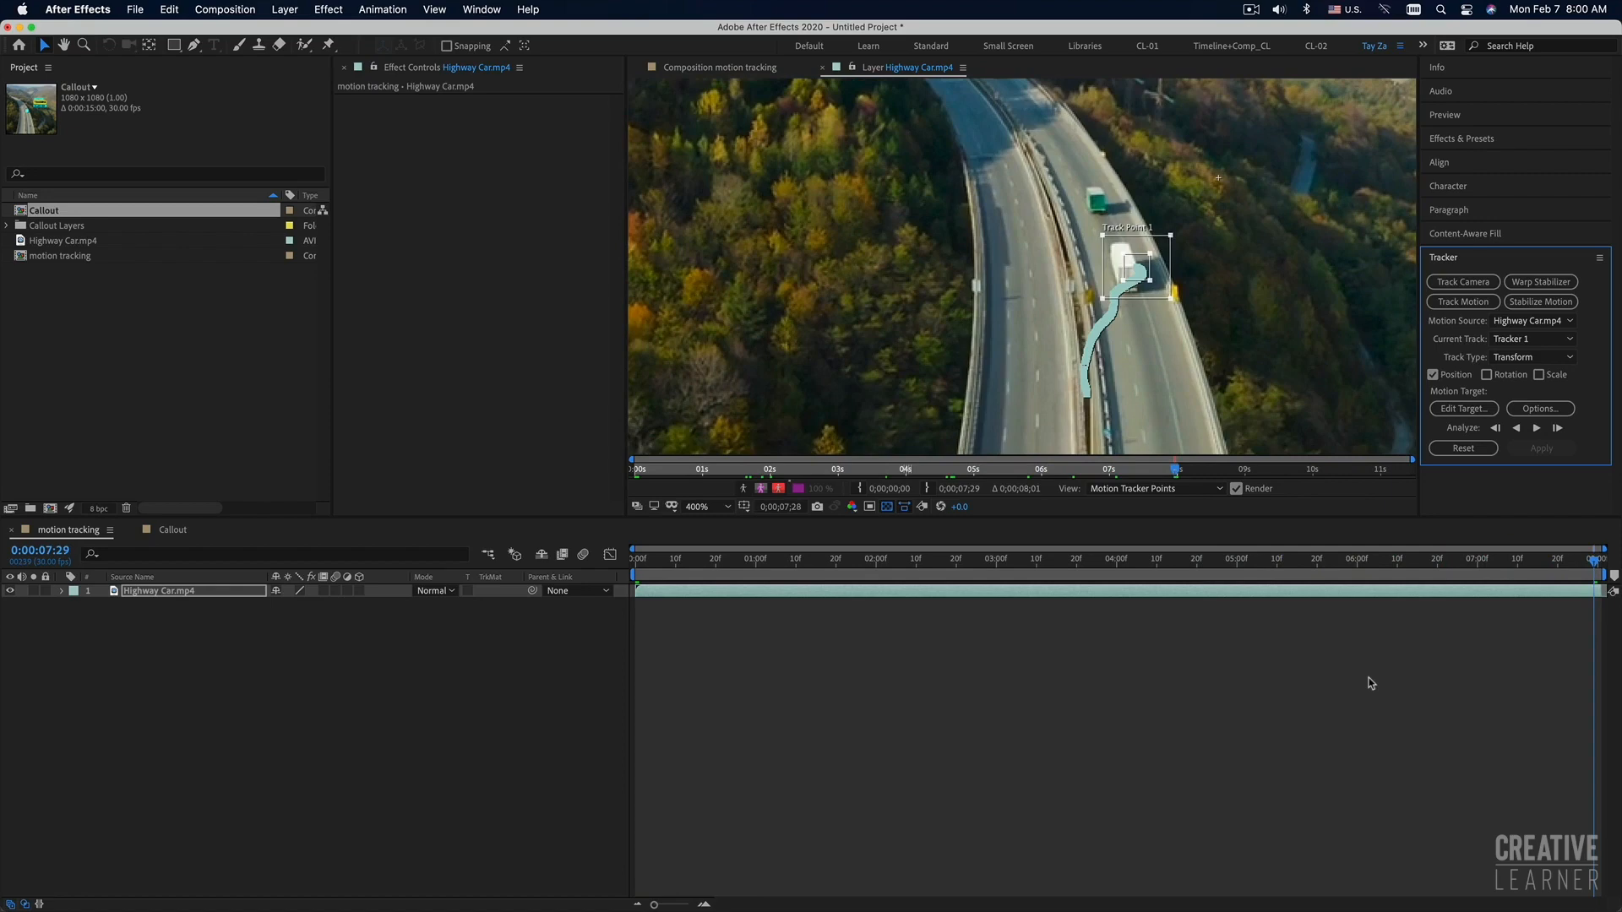
pyautogui.click(63, 592)
pyautogui.click(76, 604)
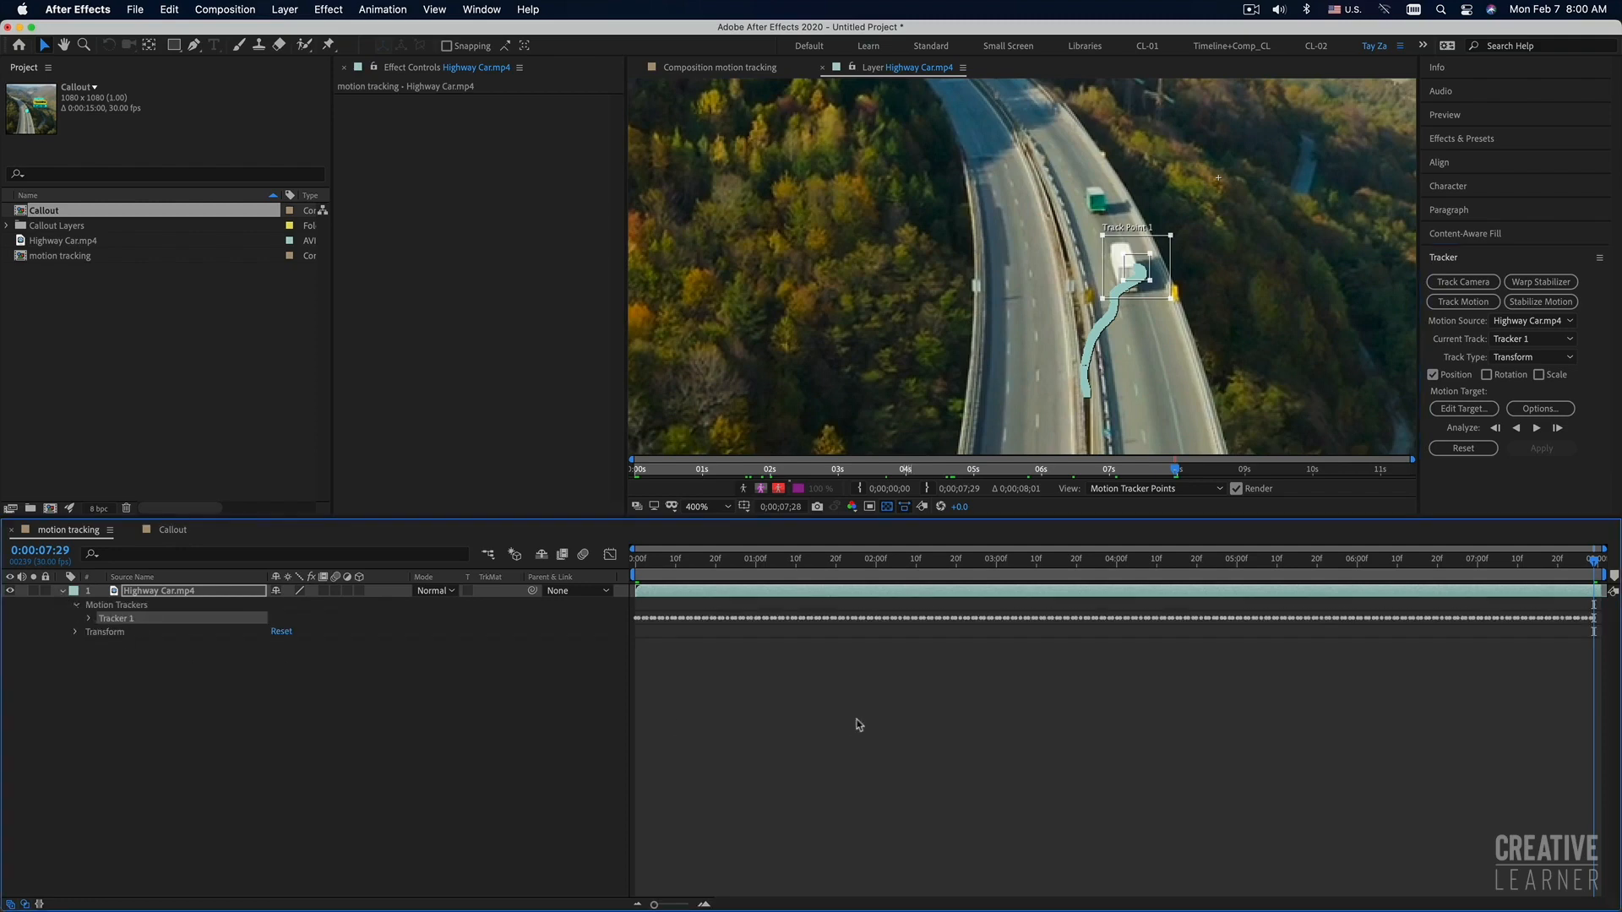
pyautogui.press('u')
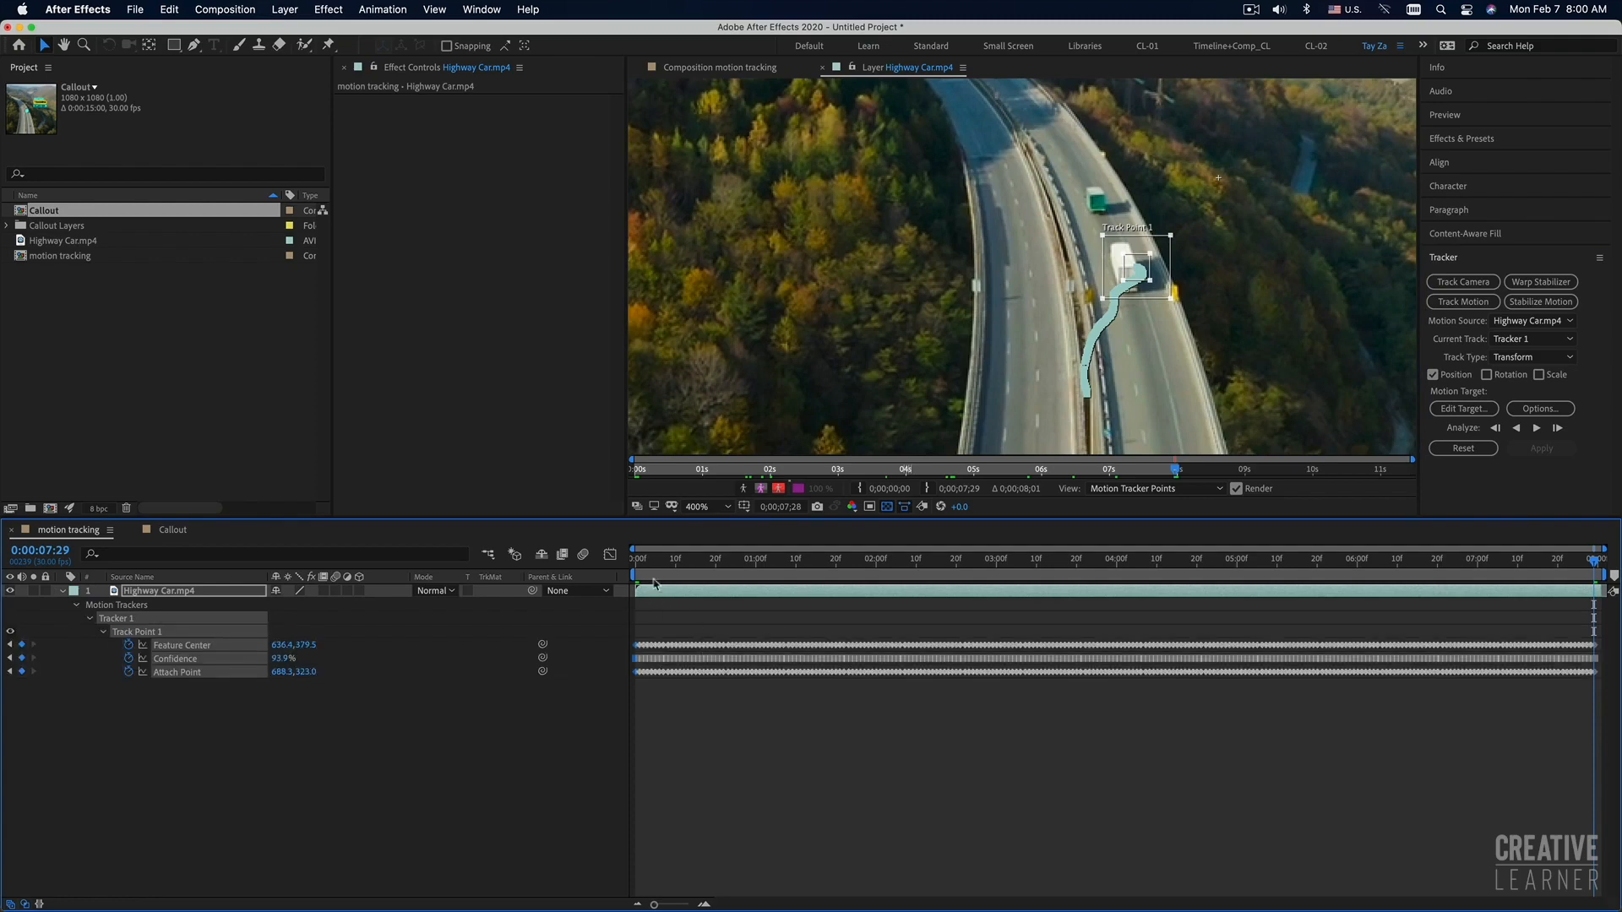
# Return to the first frame and add a null object to the motion tracking composition.
pyautogui.moveTo(651, 559); pyautogui.dragTo(562, 567)
pyautogui.click(740, 783)
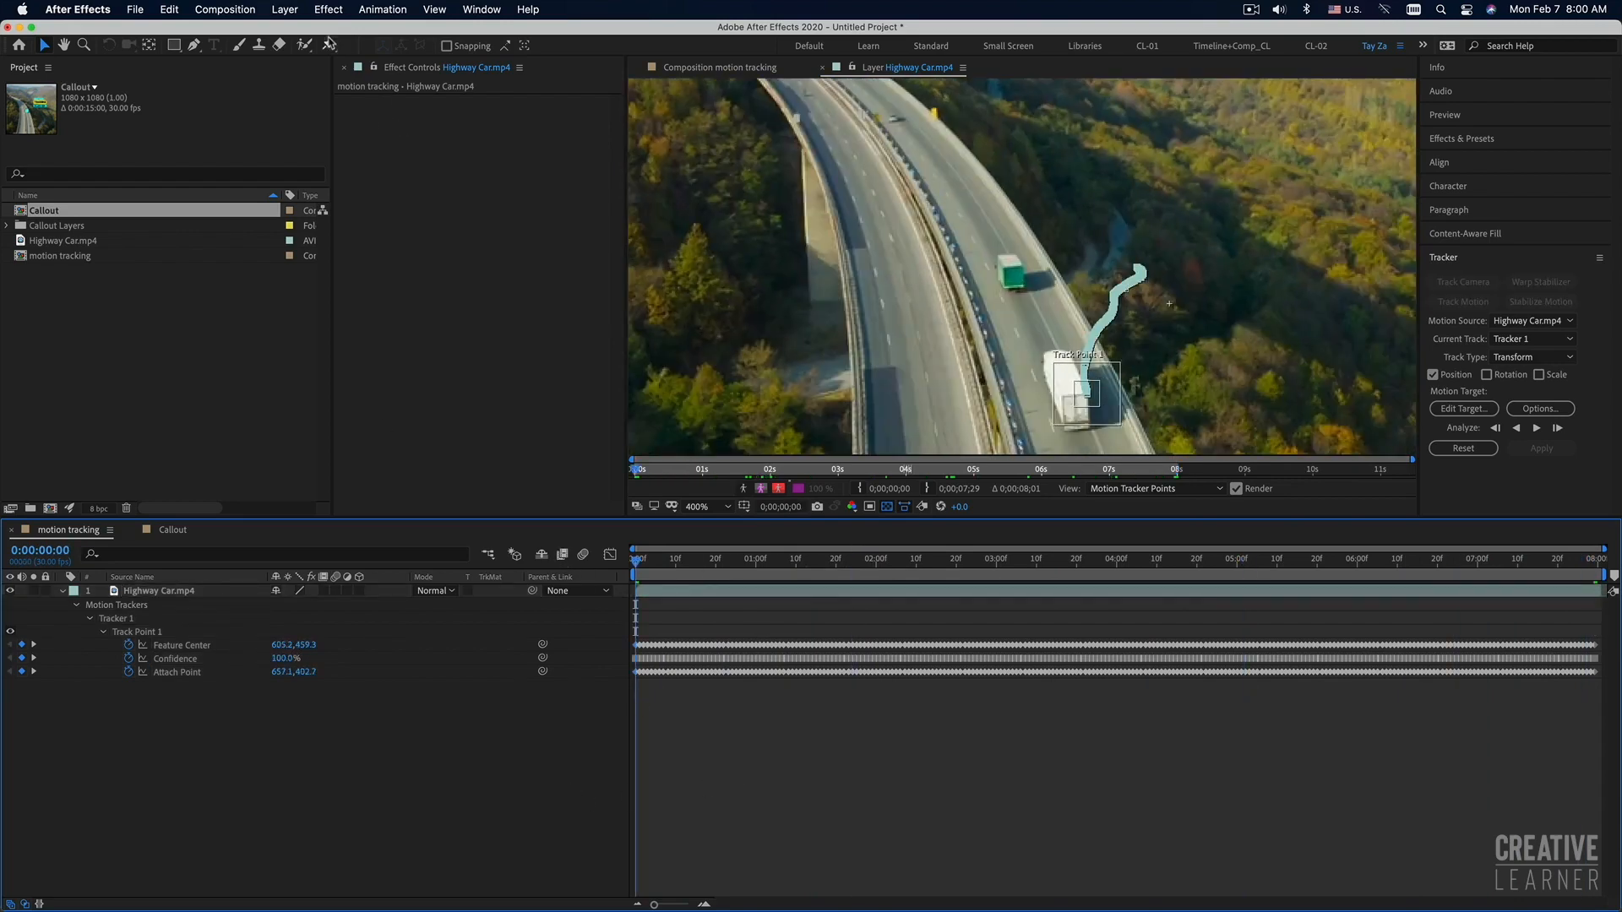
pyautogui.click(286, 11)
pyautogui.moveTo(301, 34)
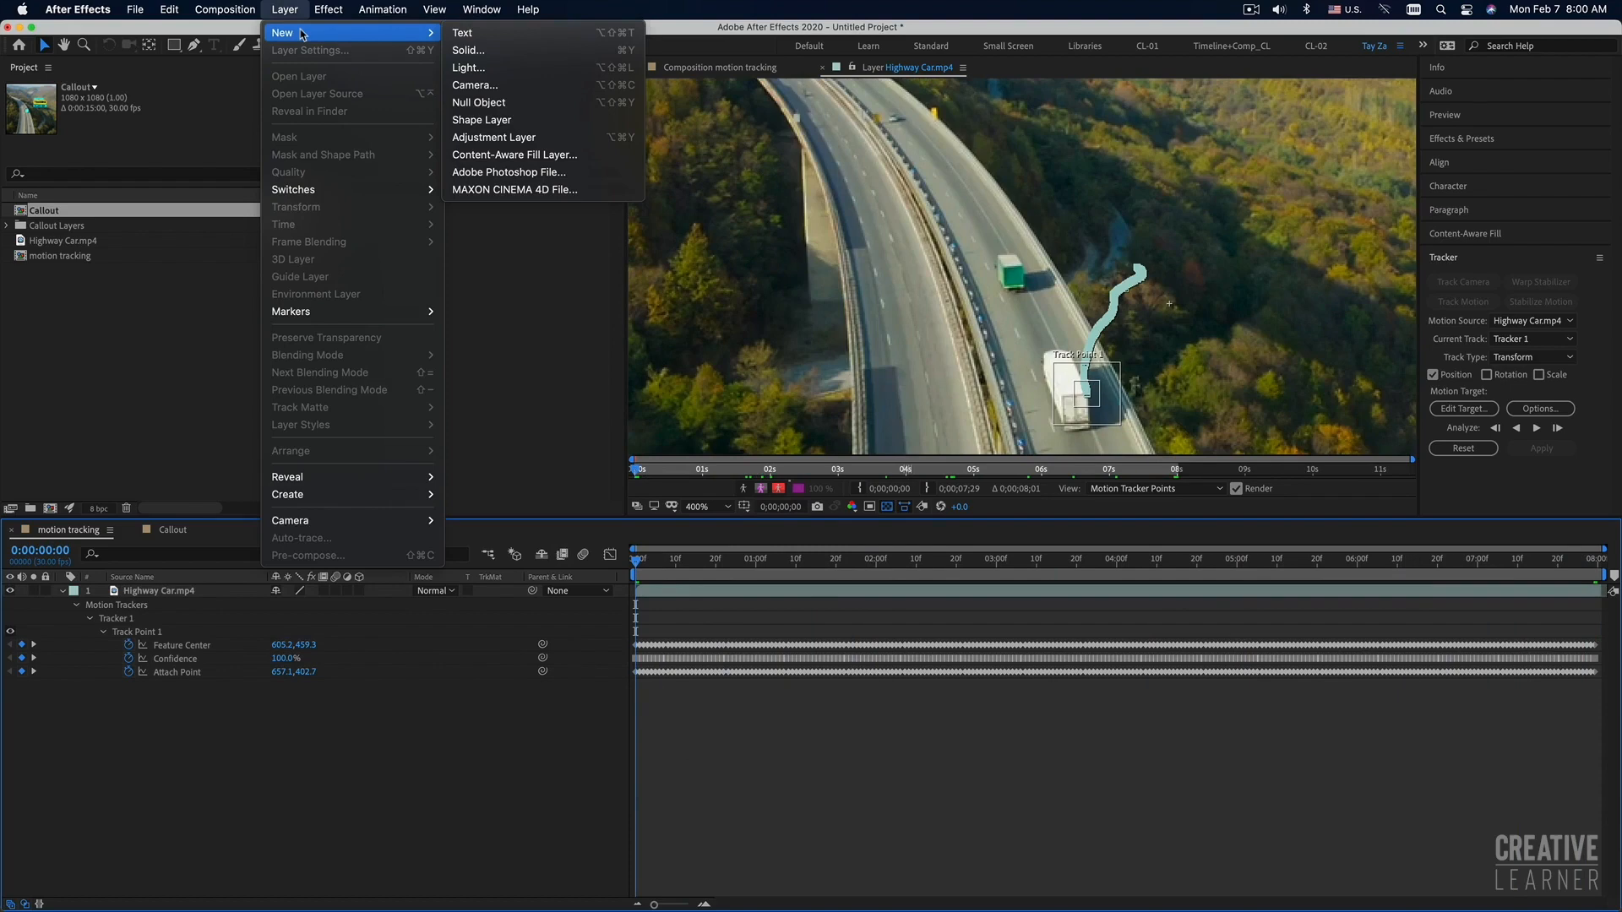
pyautogui.click(508, 104)
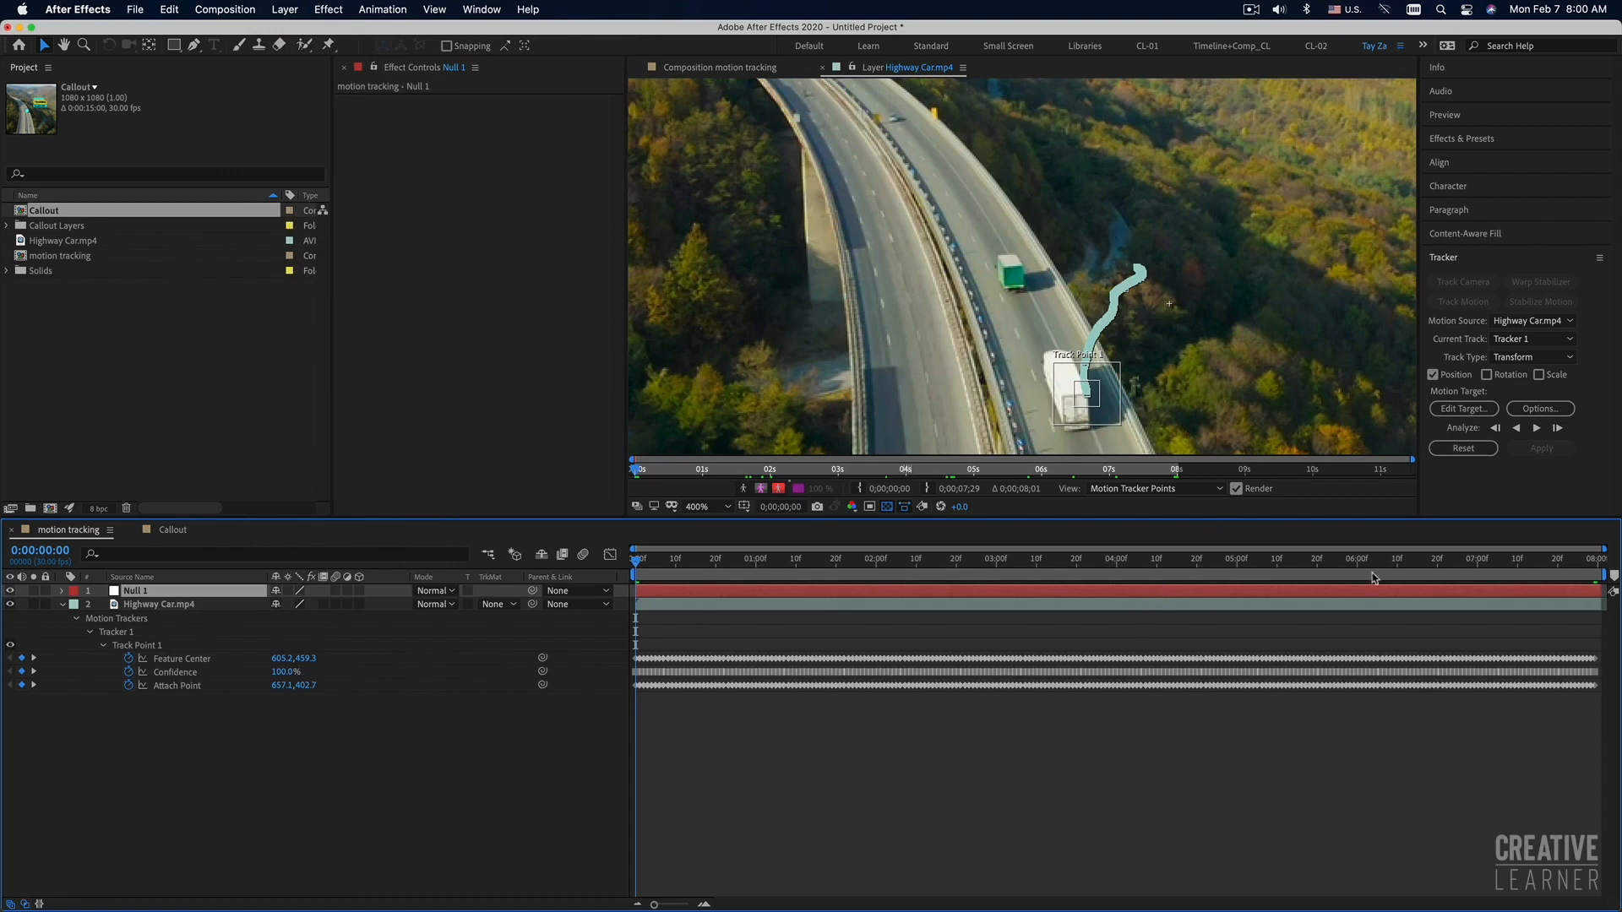
# Set the tracker's motion target to the Null 1 layer.
pyautogui.click(1464, 408)
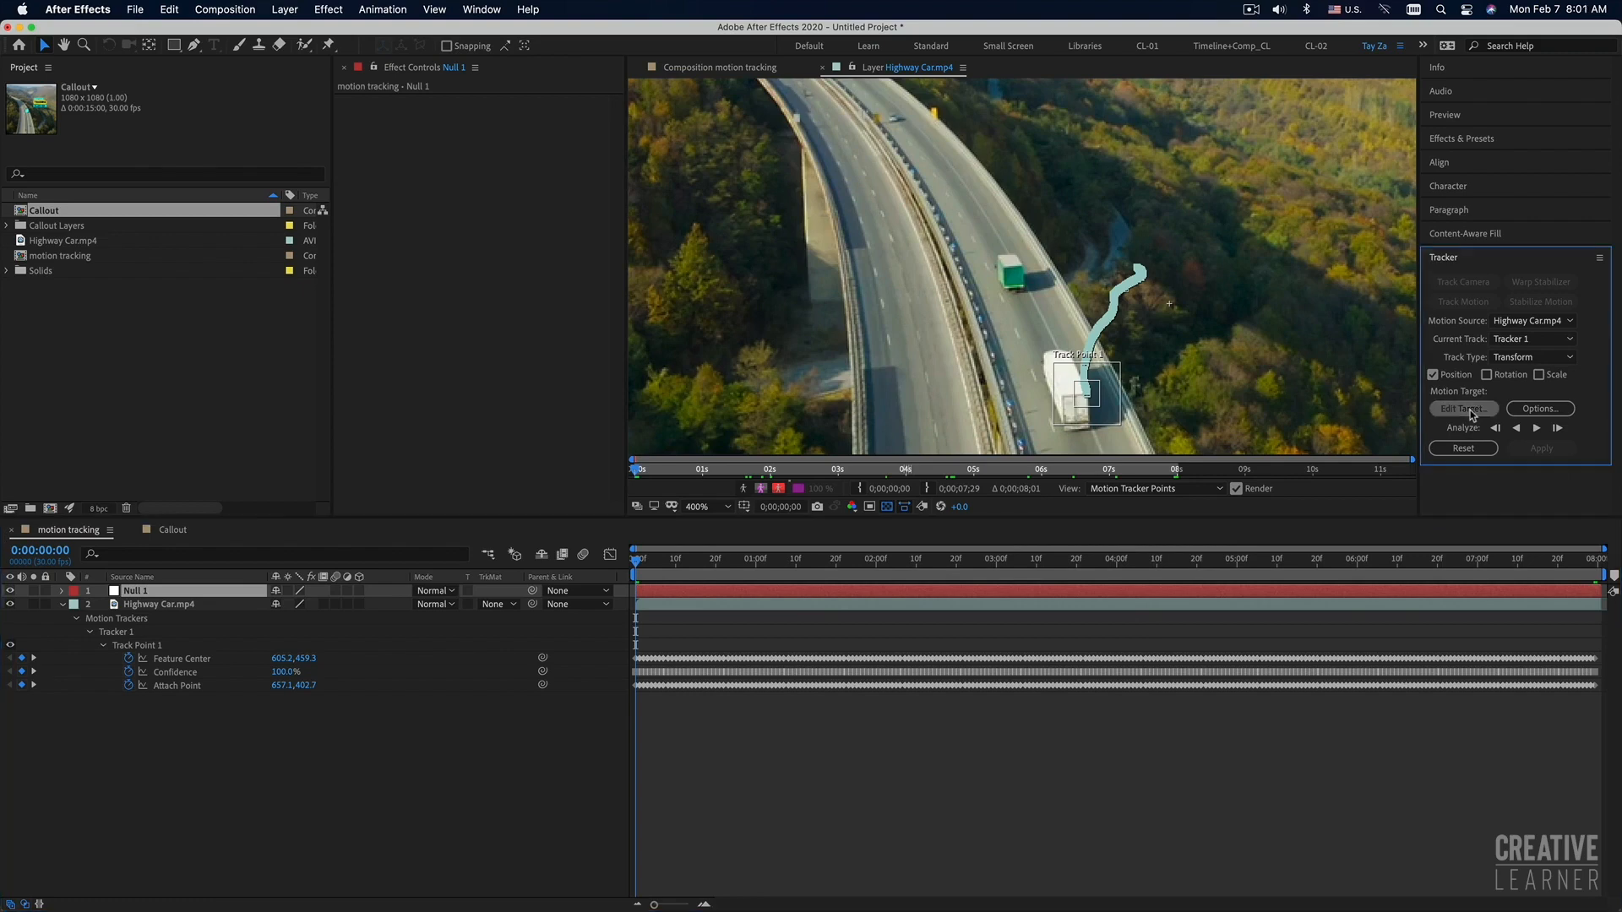
pyautogui.moveTo(875, 304); pyautogui.dragTo(908, 256)
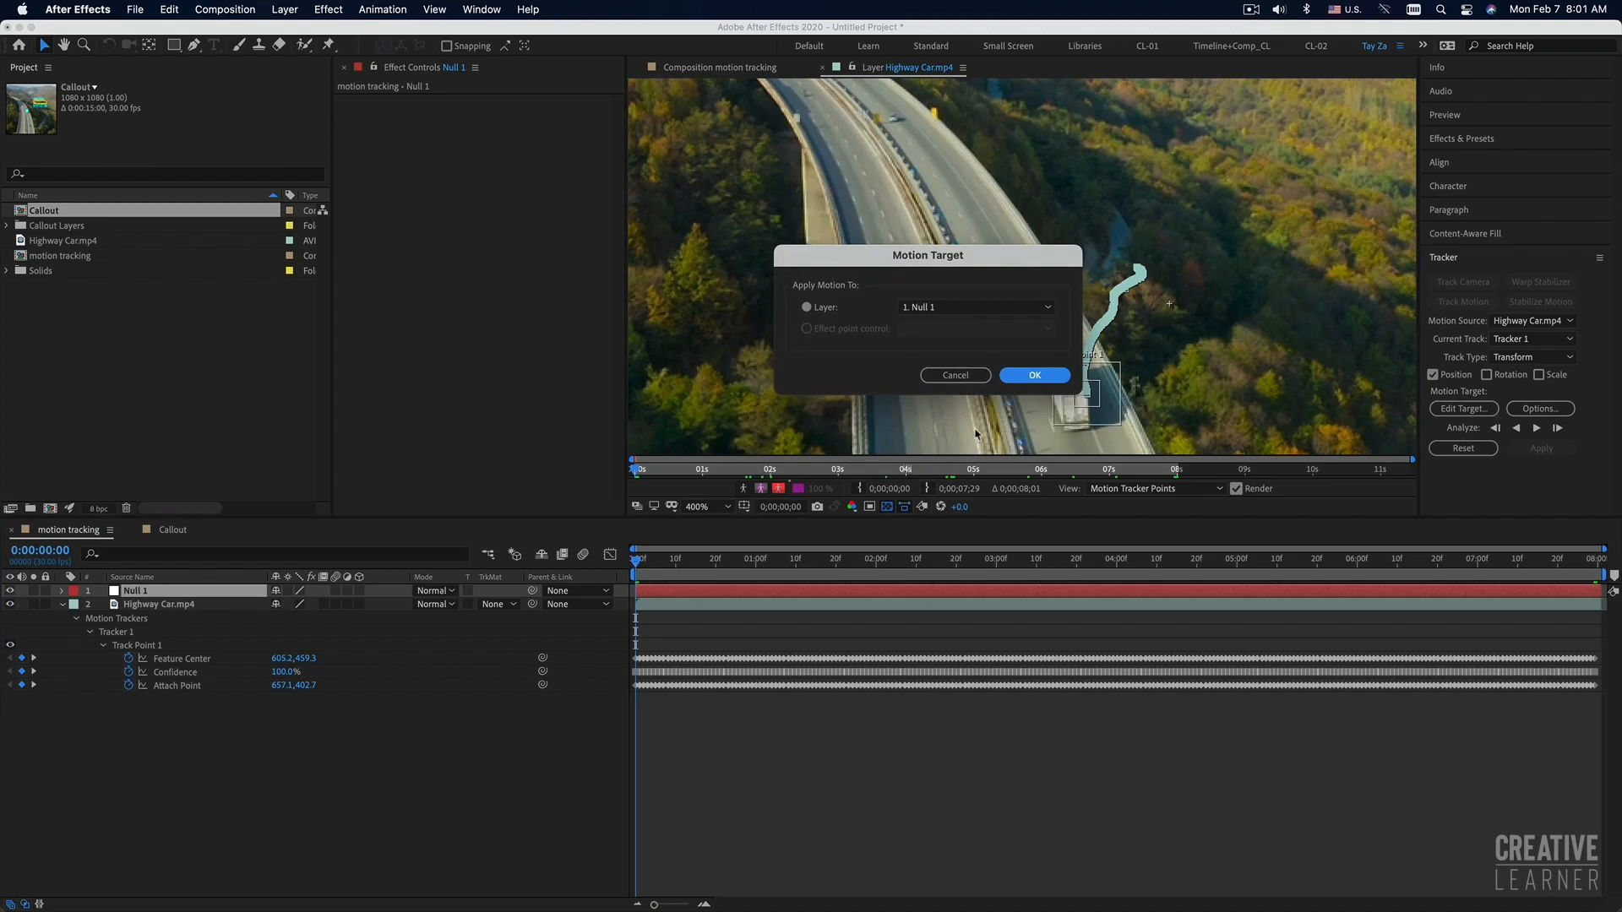
pyautogui.moveTo(913, 262); pyautogui.dragTo(943, 263)
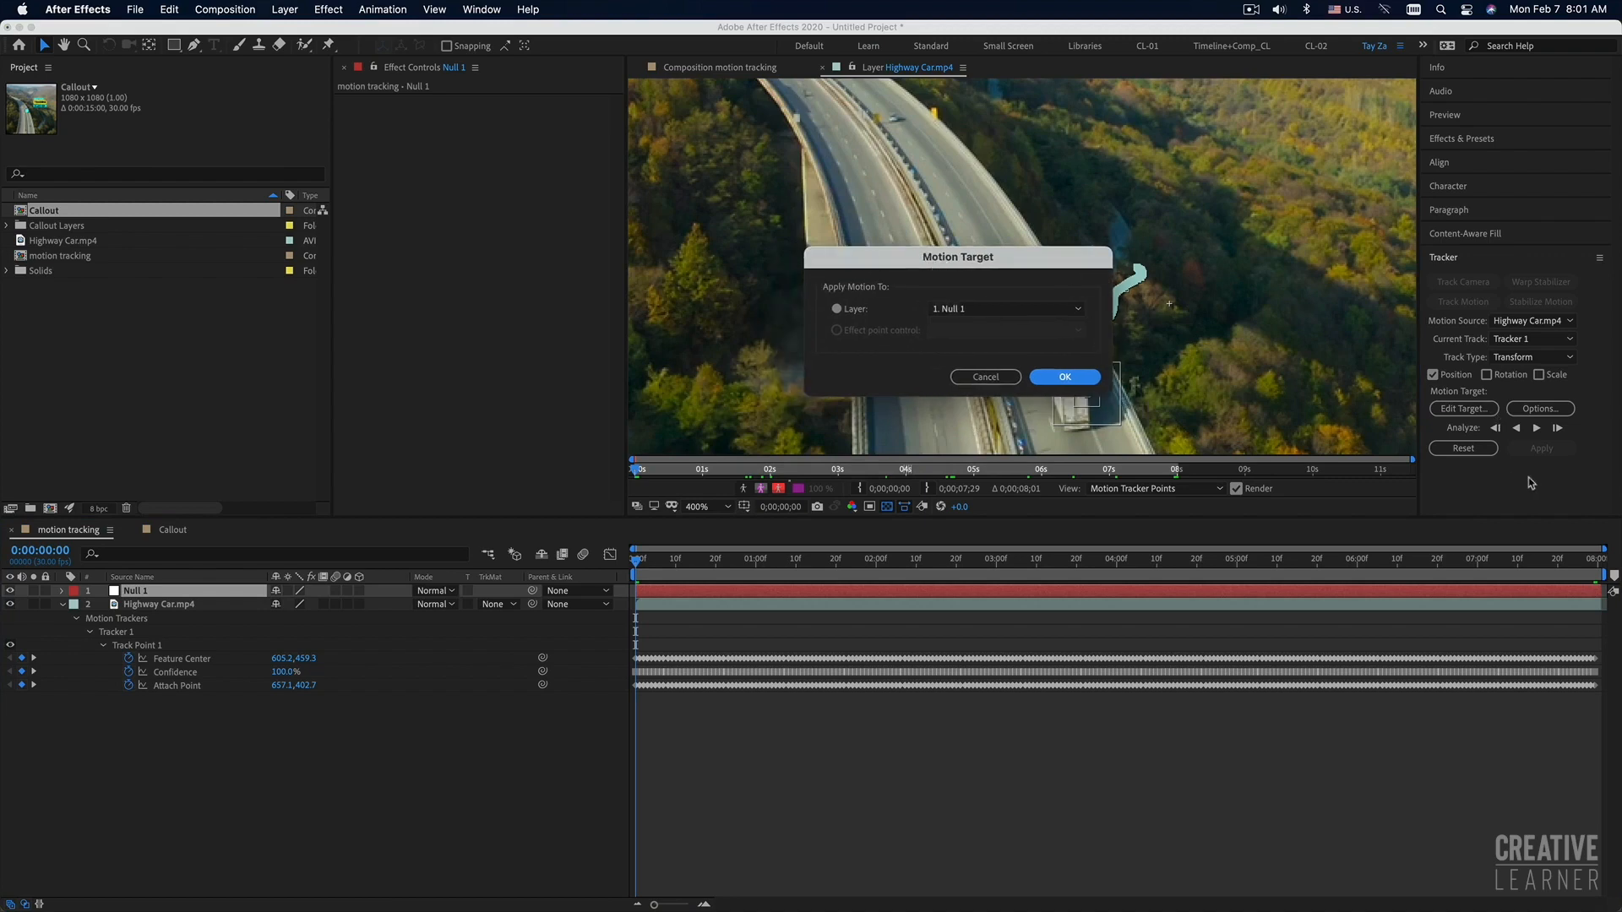
pyautogui.click(963, 312)
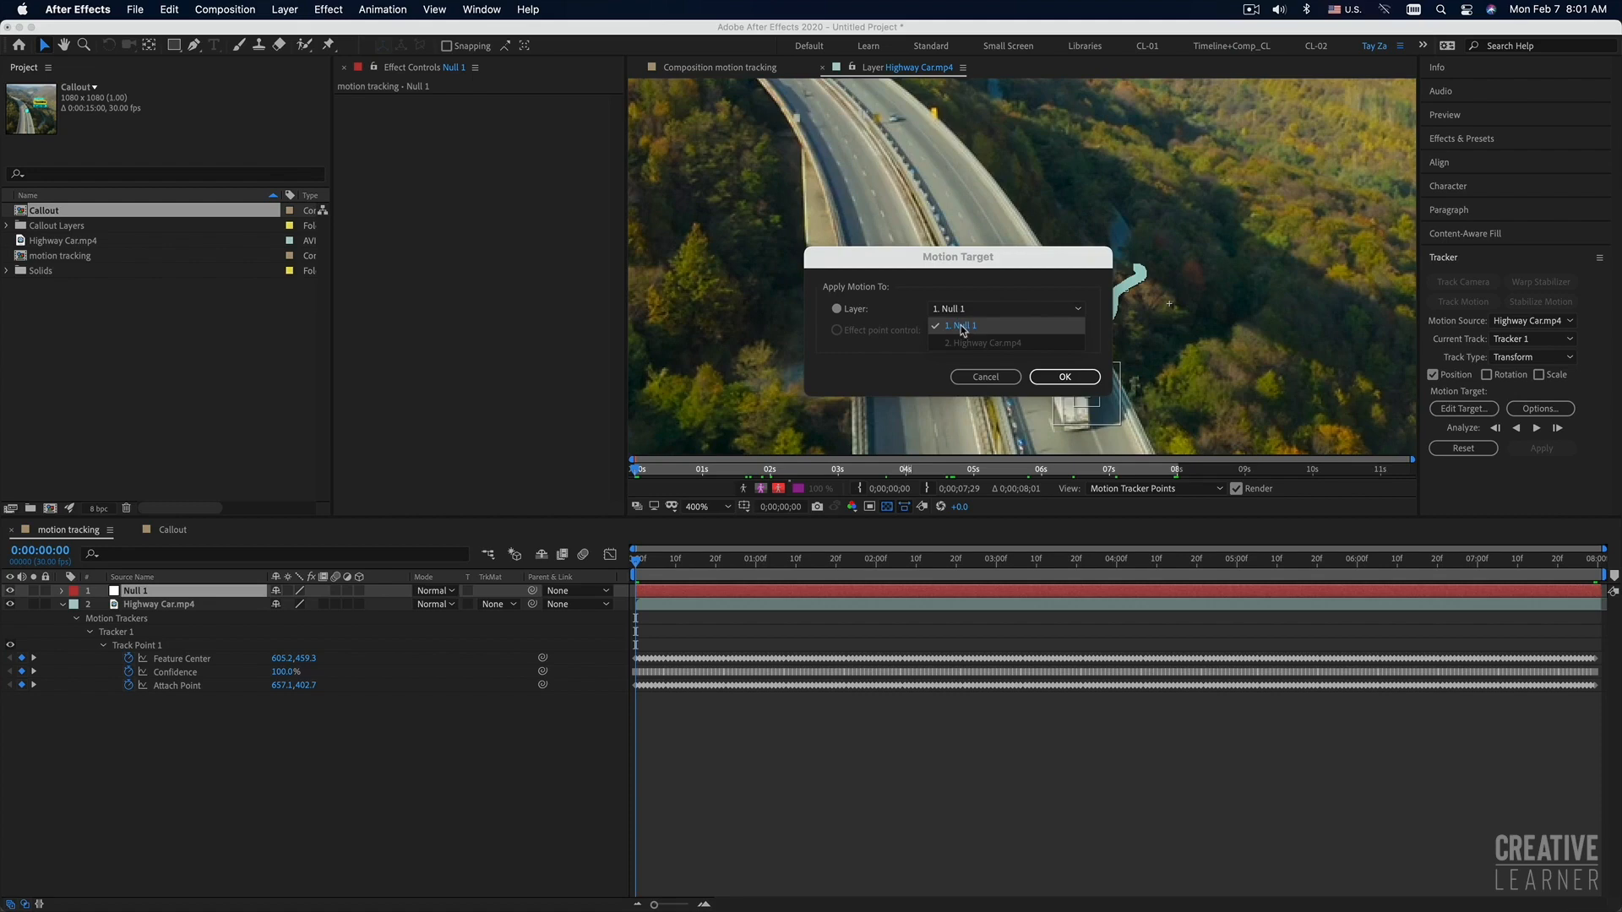
pyautogui.click(963, 328)
pyautogui.click(1081, 375)
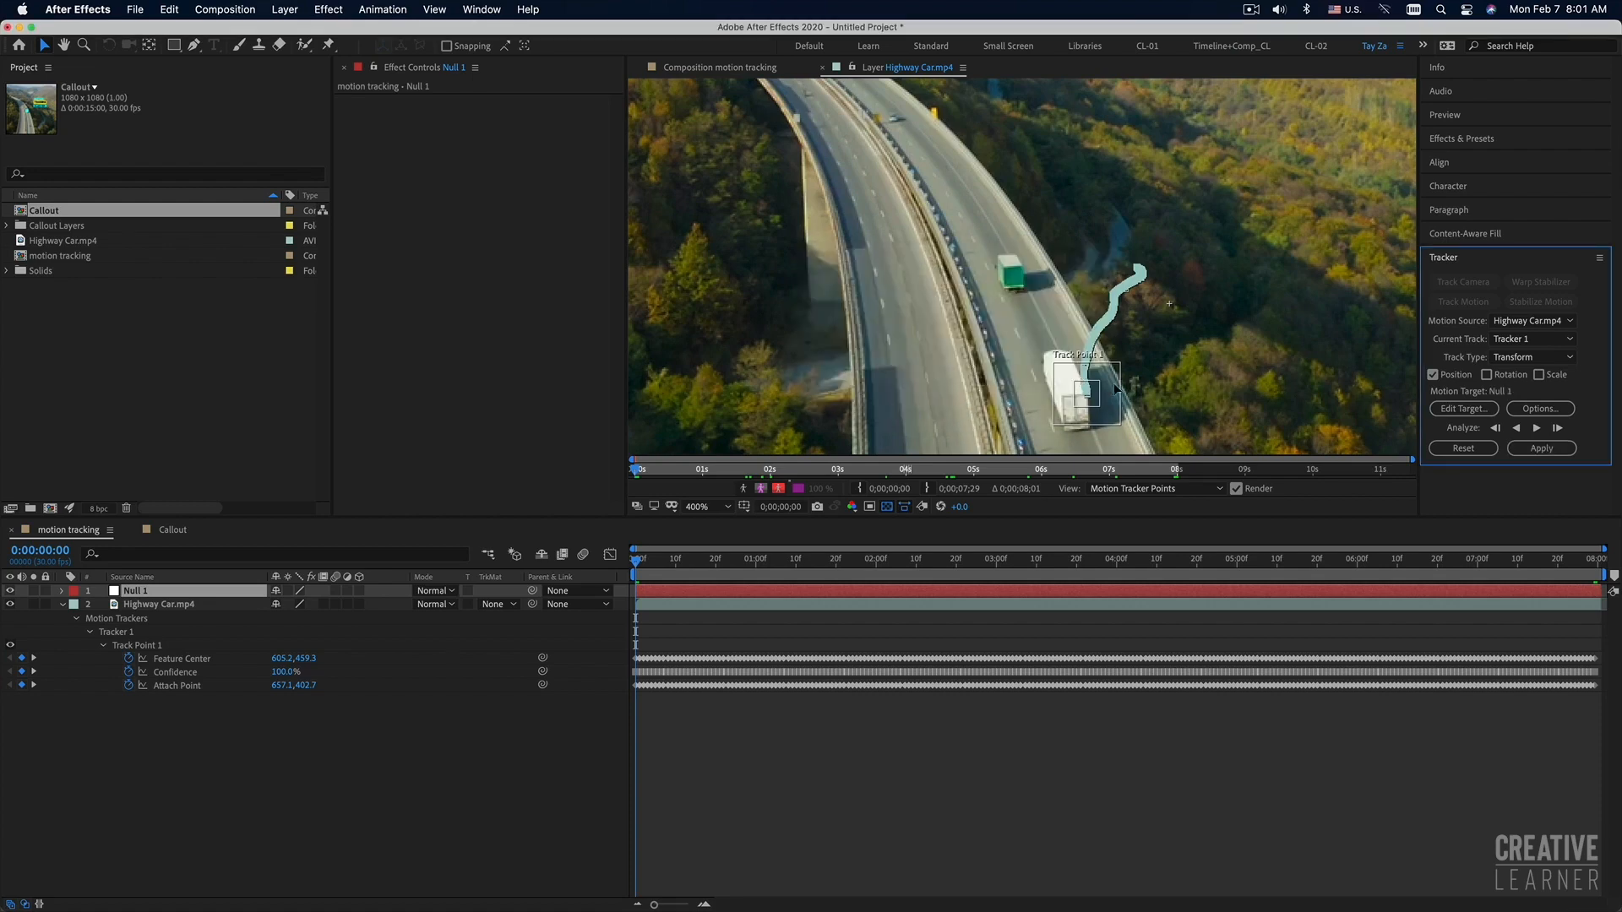
pyautogui.click(1474, 411)
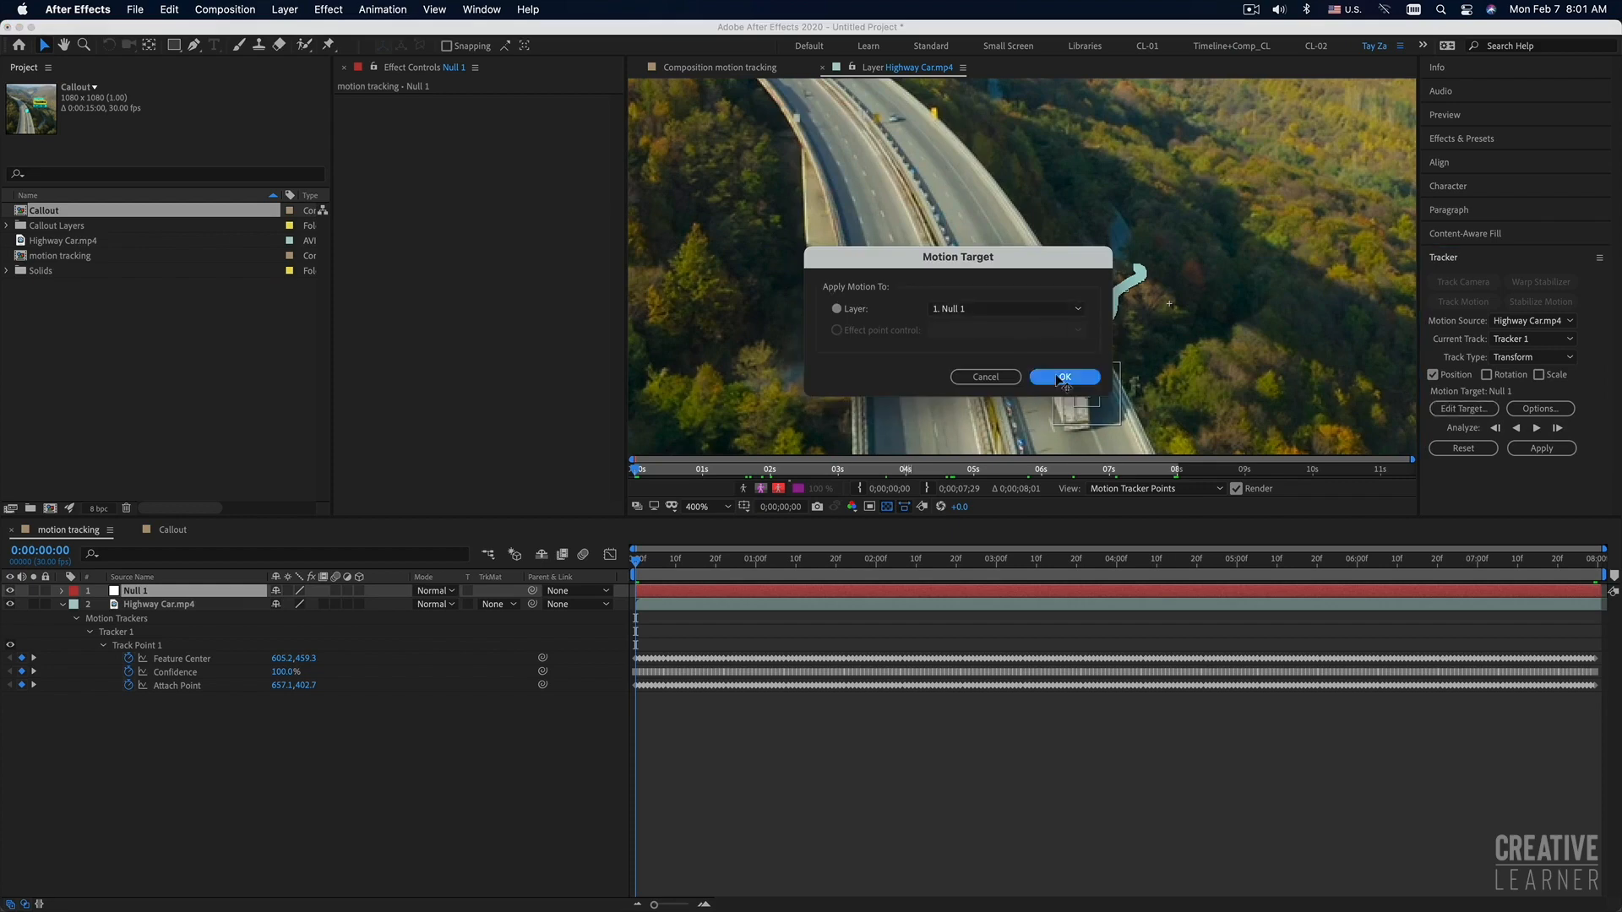
pyautogui.click(1064, 376)
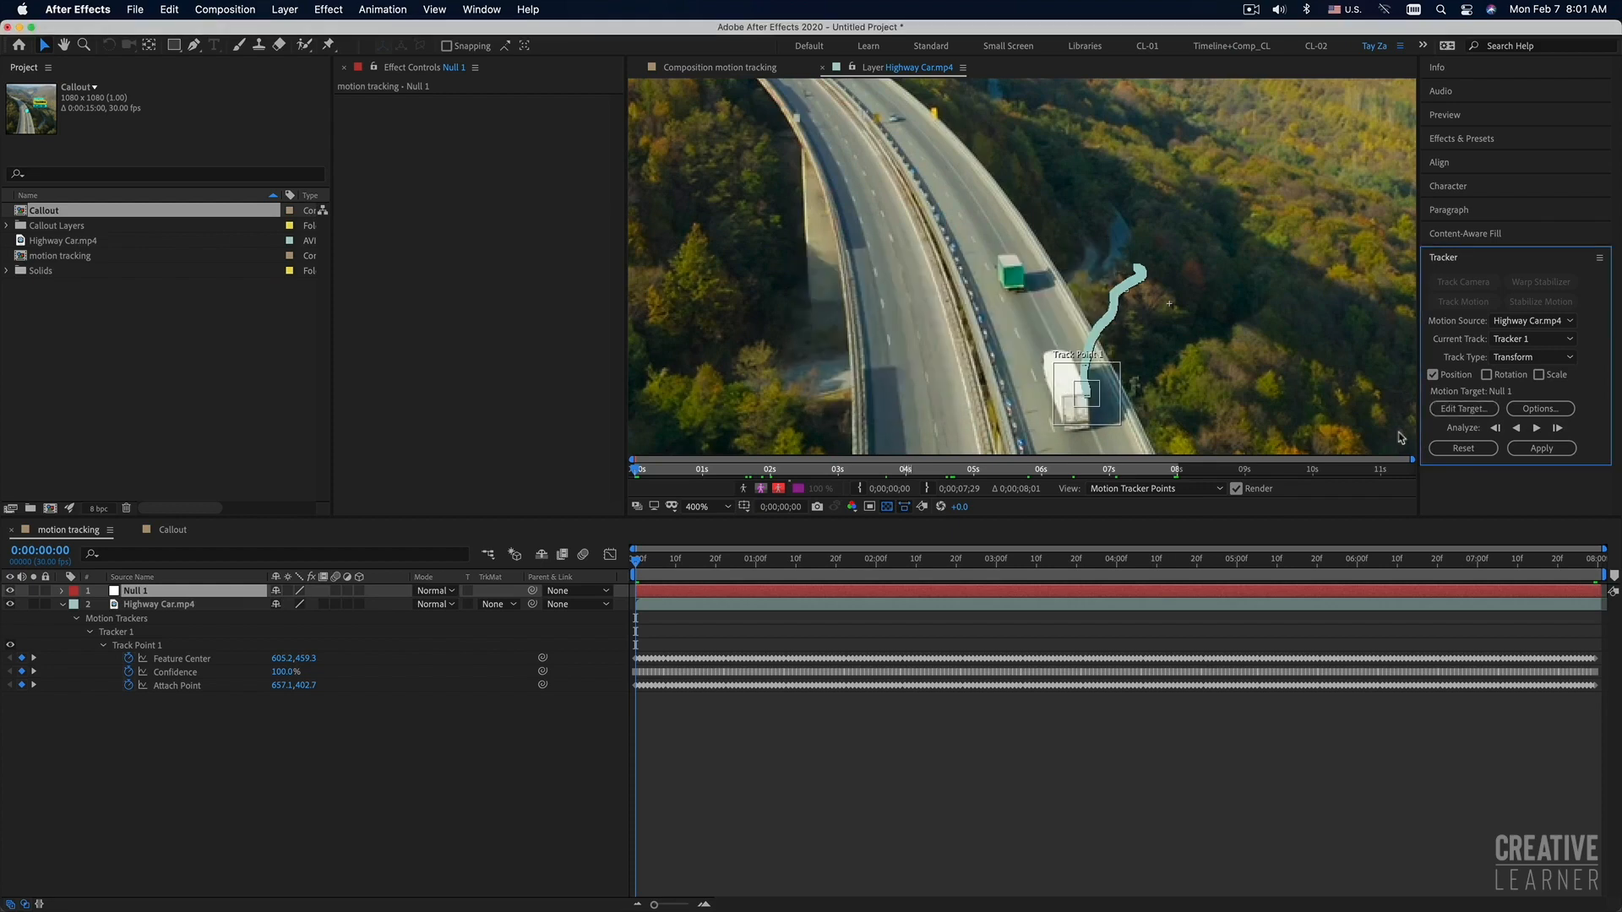
# Apply the tracked motion to the null in both the X and Y dimensions.
pyautogui.click(1541, 448)
pyautogui.moveTo(866, 306); pyautogui.dragTo(841, 276)
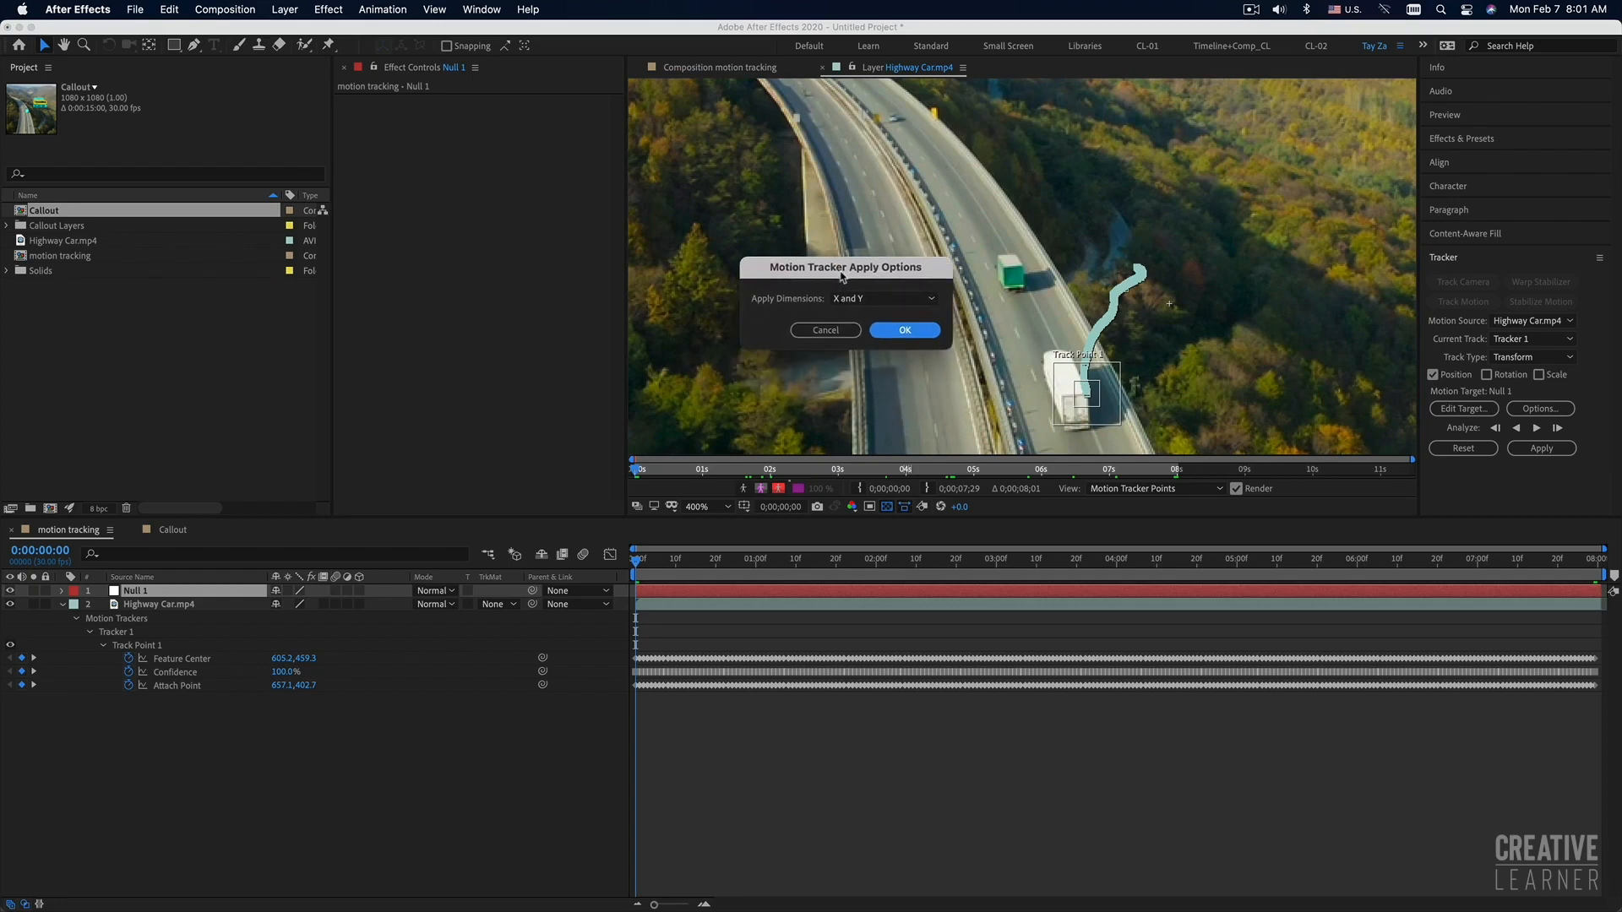
pyautogui.click(884, 302)
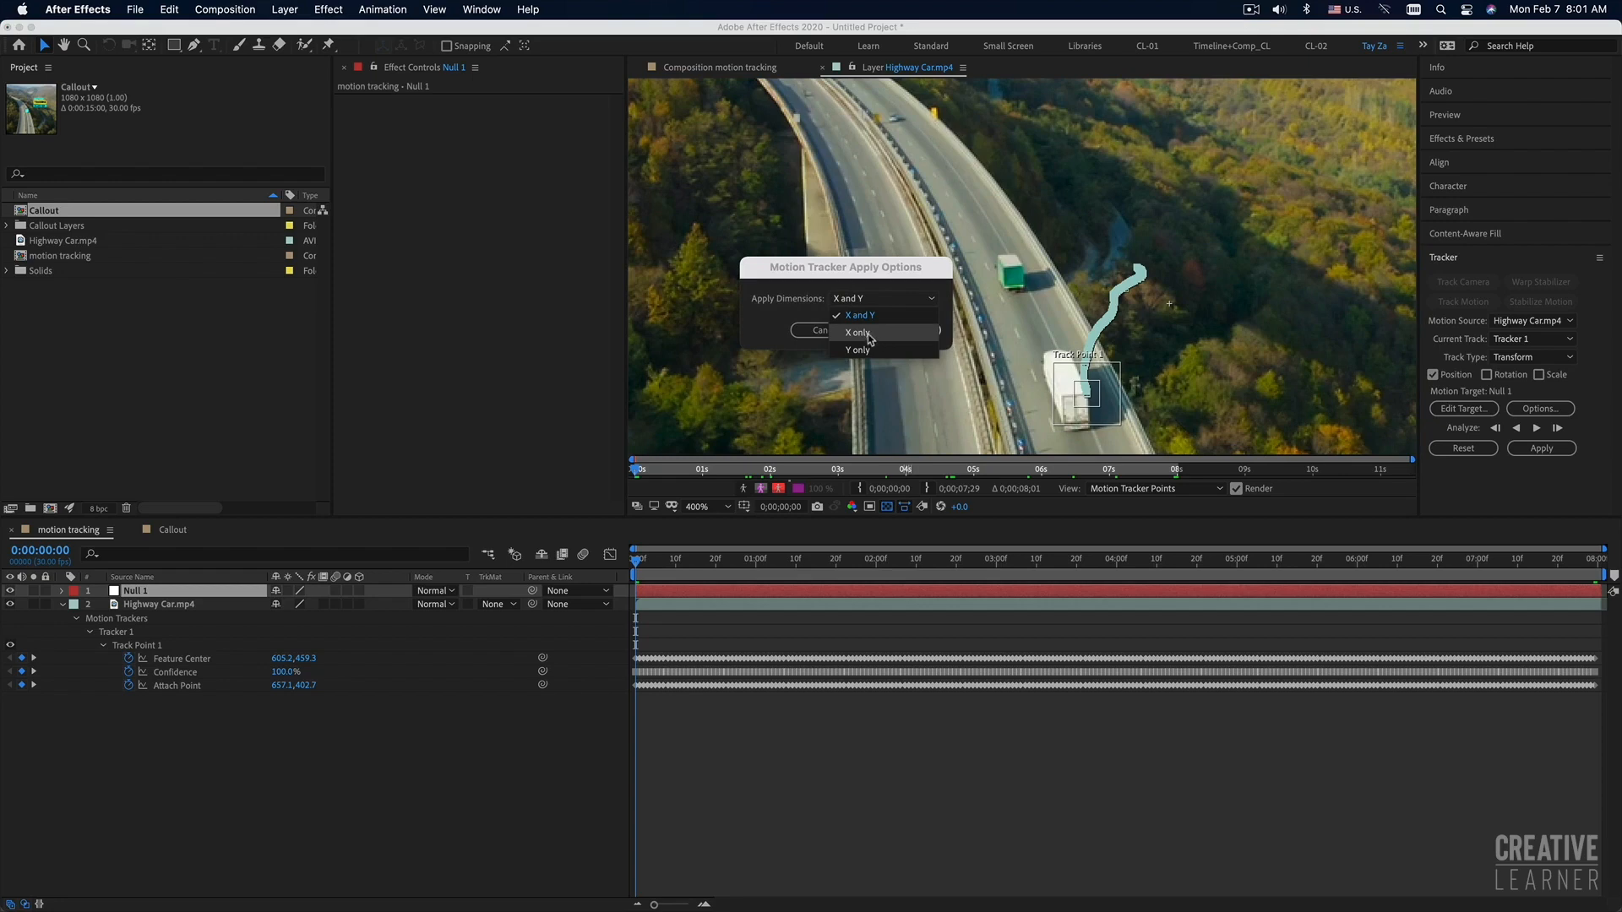
pyautogui.click(870, 338)
pyautogui.click(862, 302)
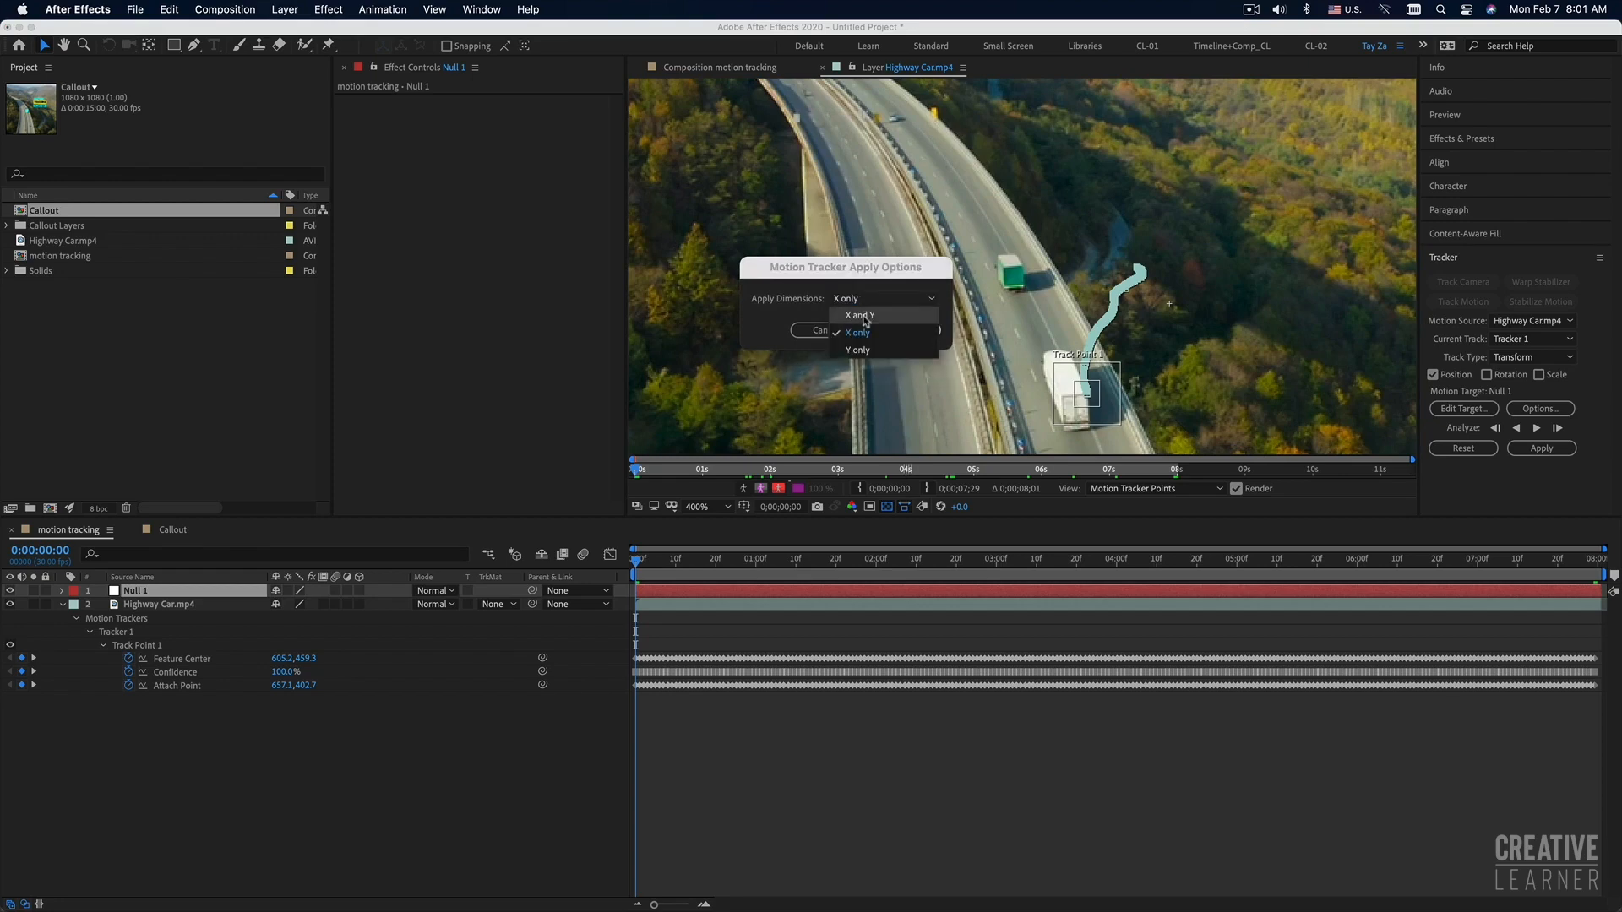
pyautogui.click(866, 317)
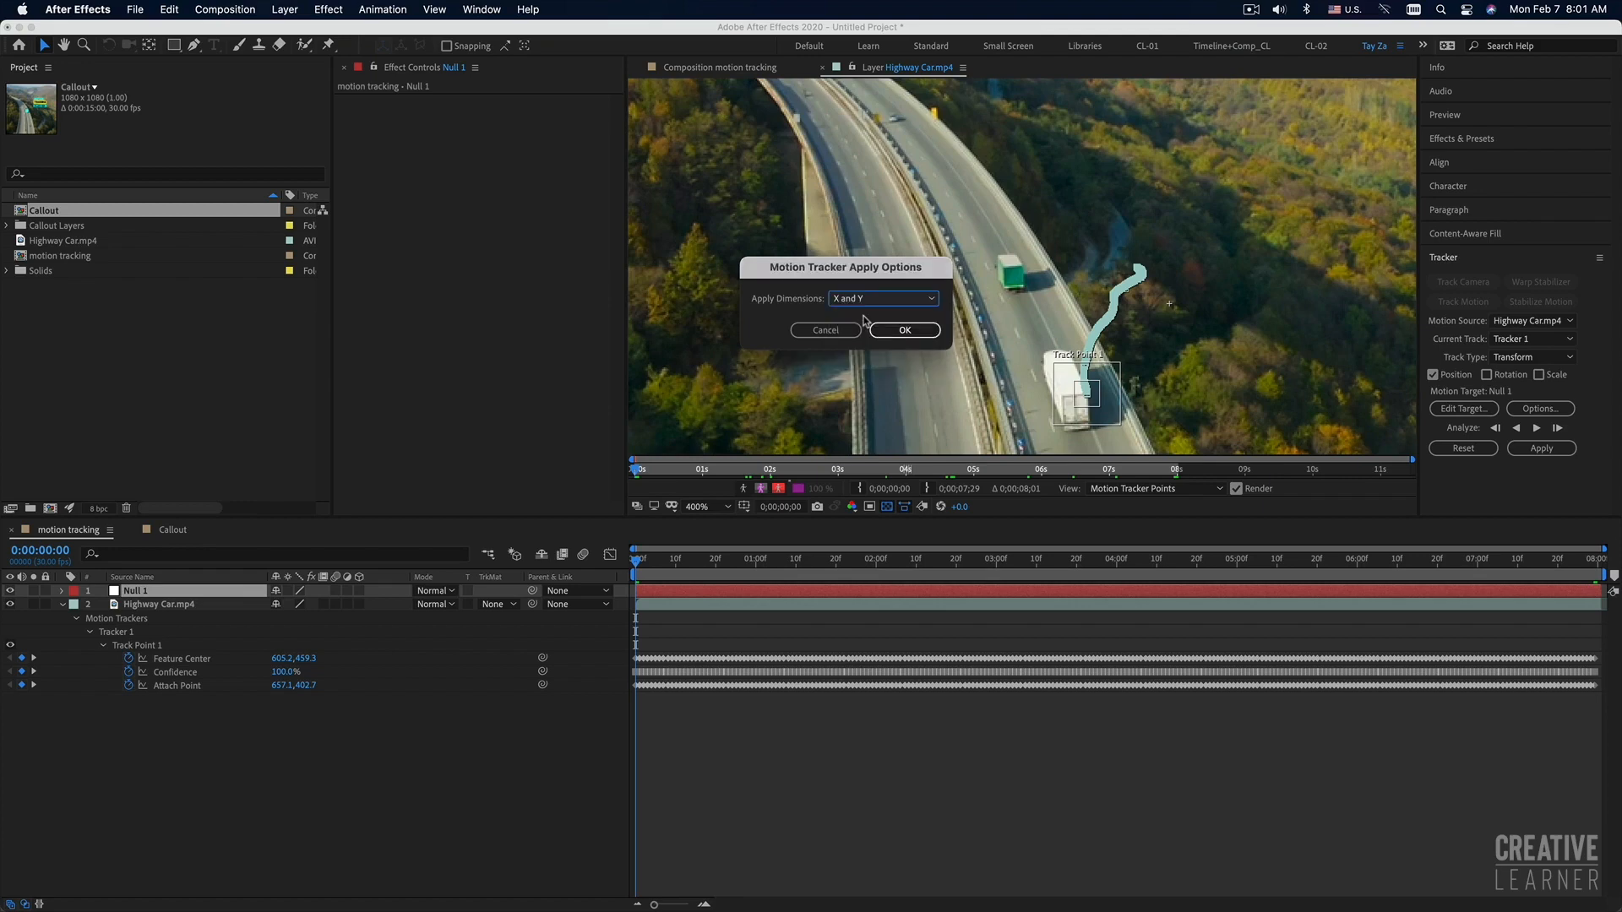
pyautogui.moveTo(840, 271); pyautogui.dragTo(835, 274)
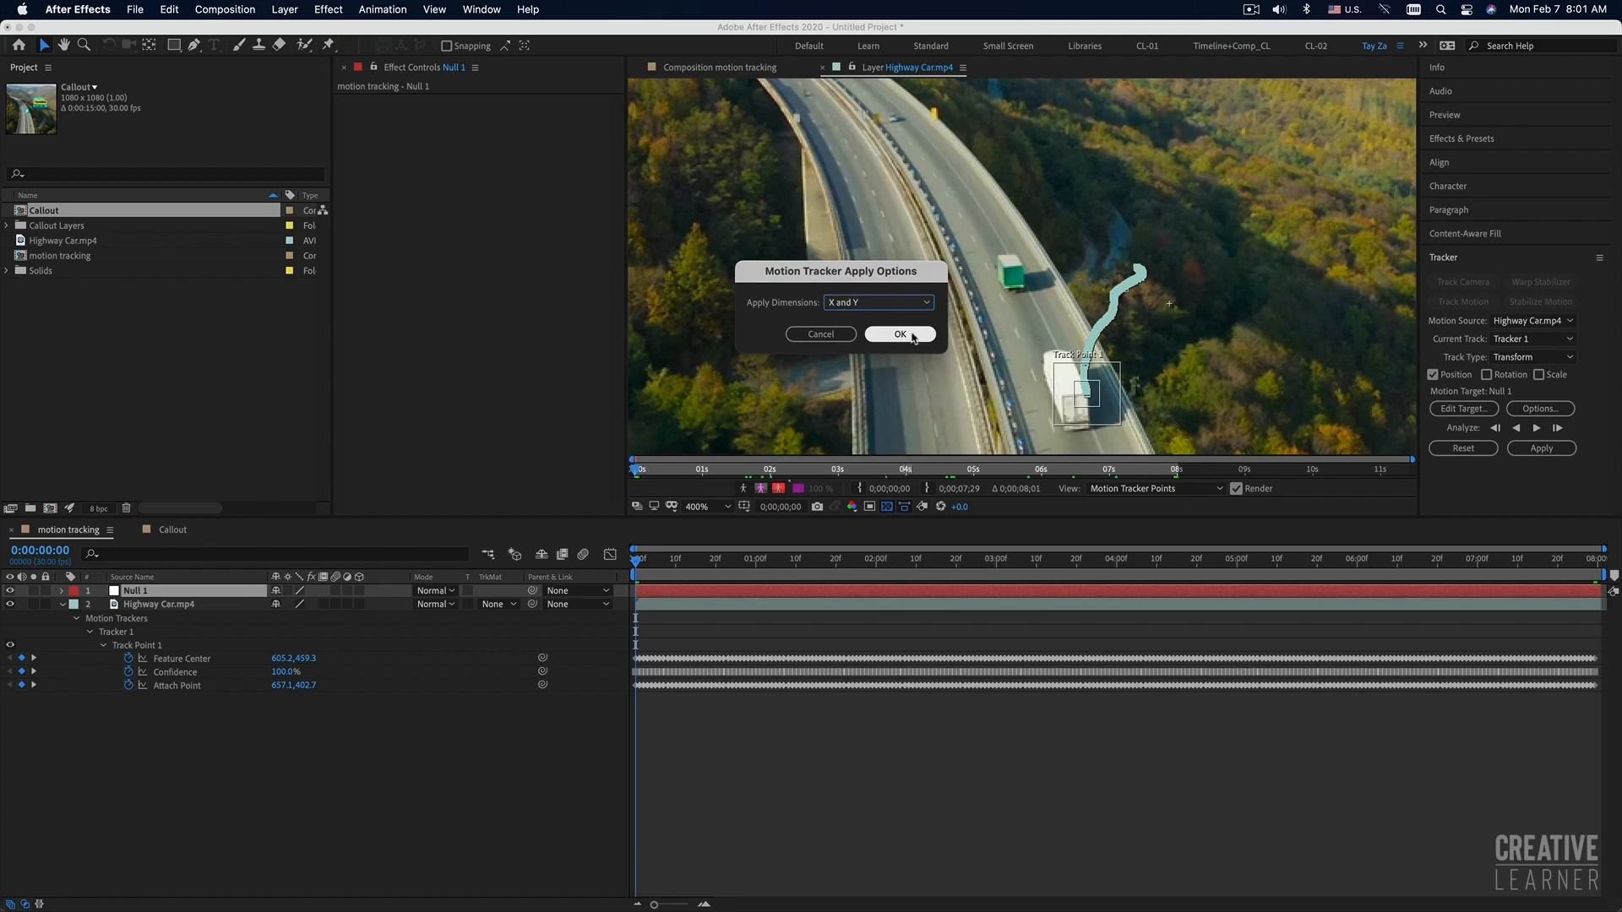
pyautogui.click(912, 336)
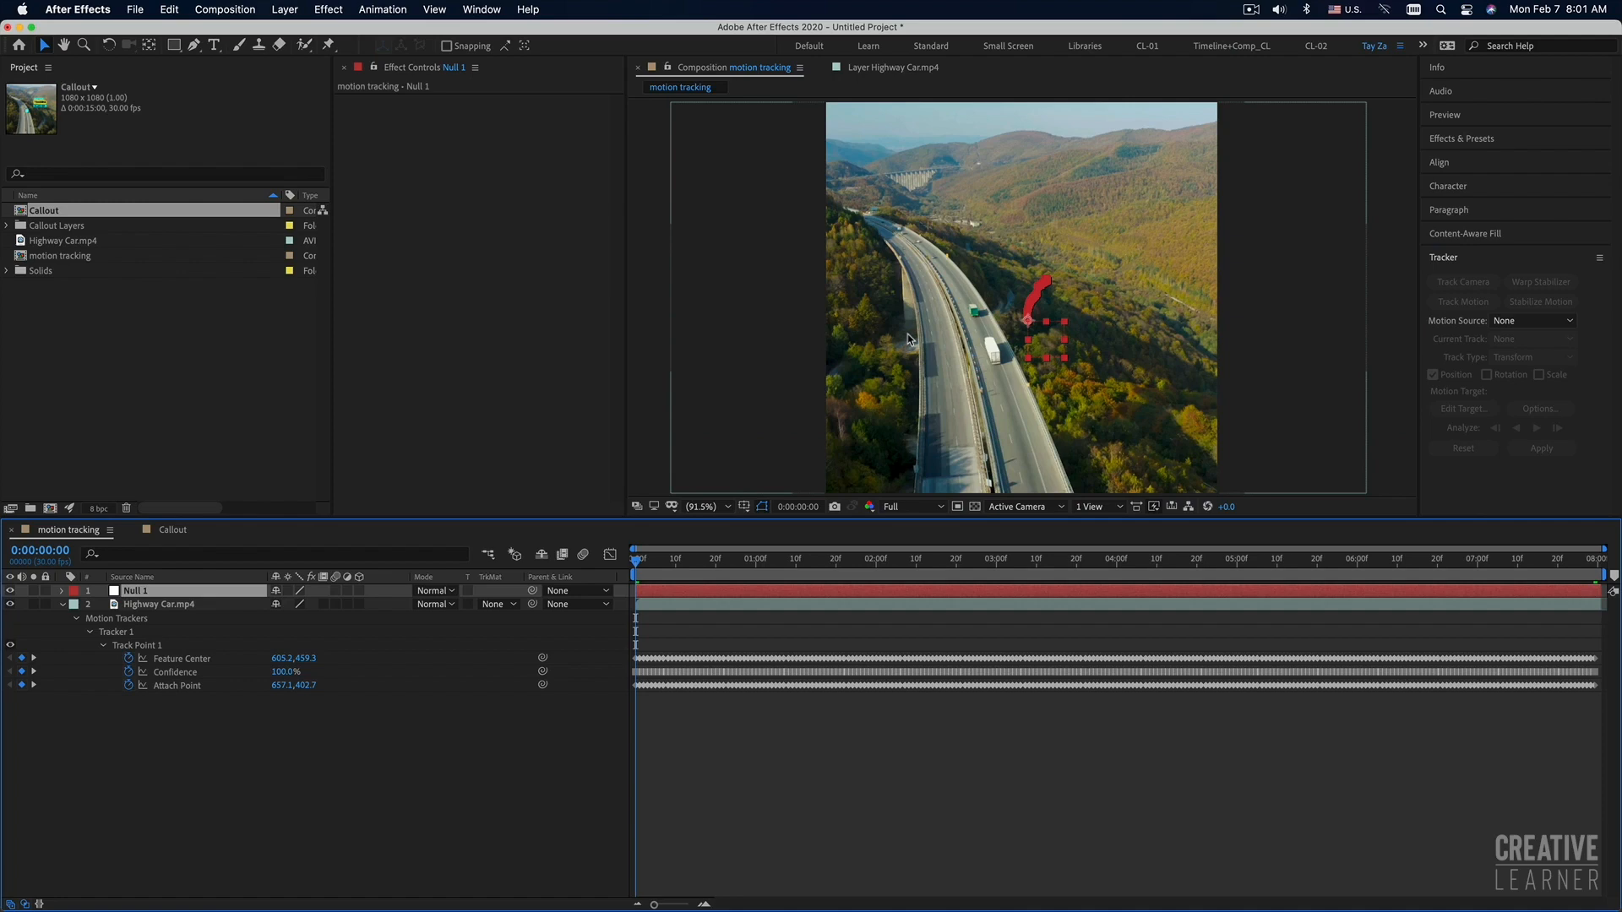
# Reveal the animated position keyframes of the Null 1 layer.
pyautogui.click(744, 604)
pyautogui.click(885, 751)
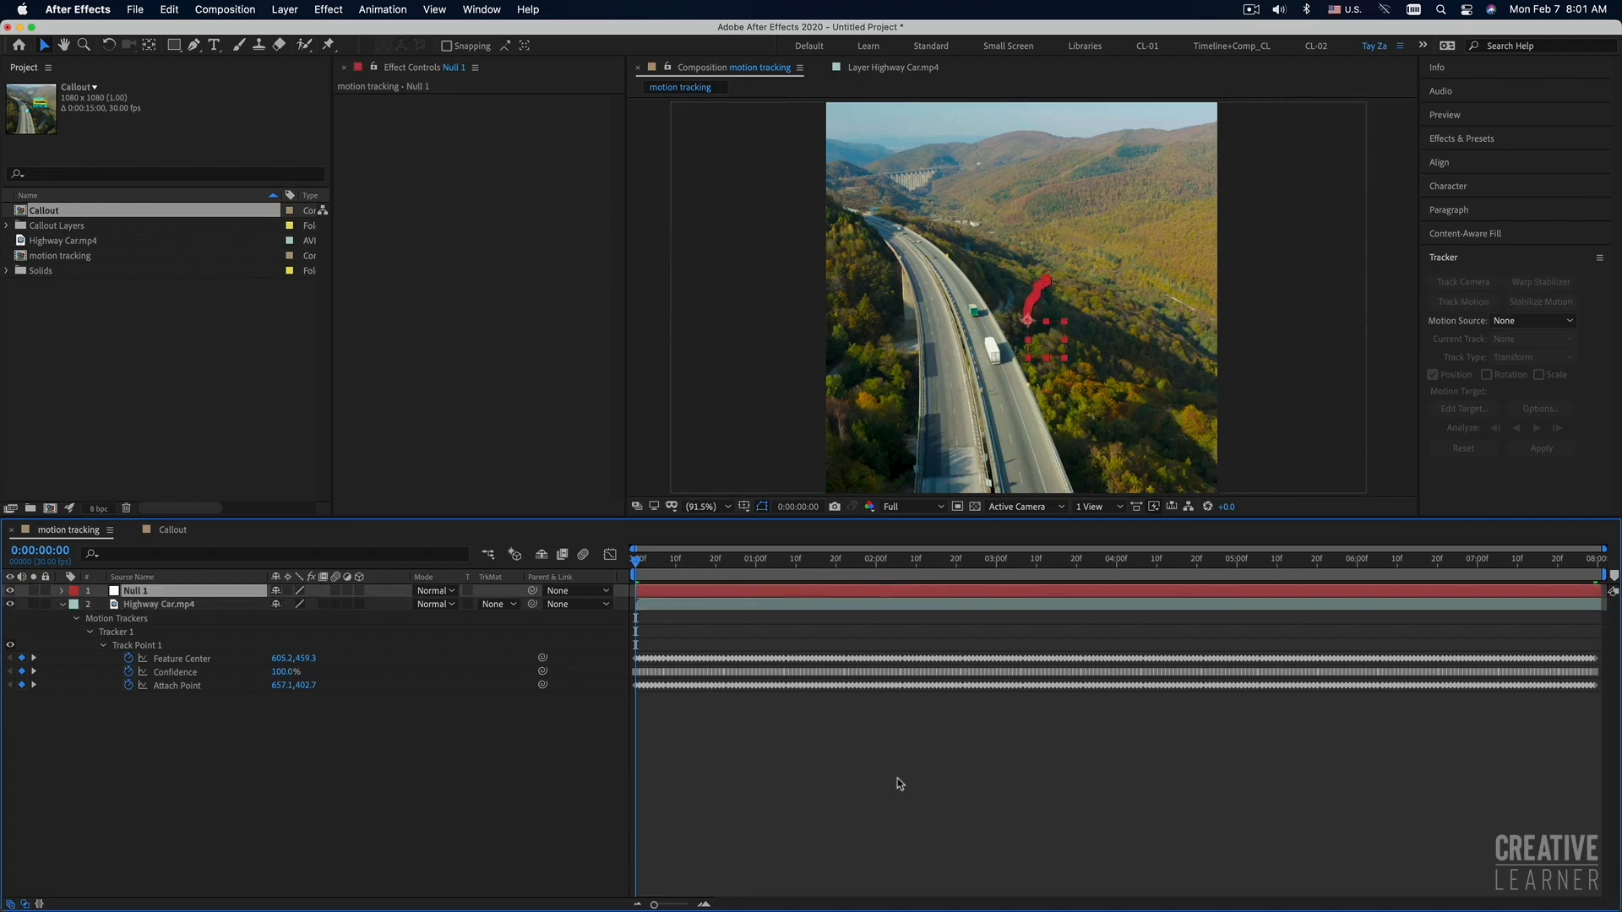
pyautogui.press('u')
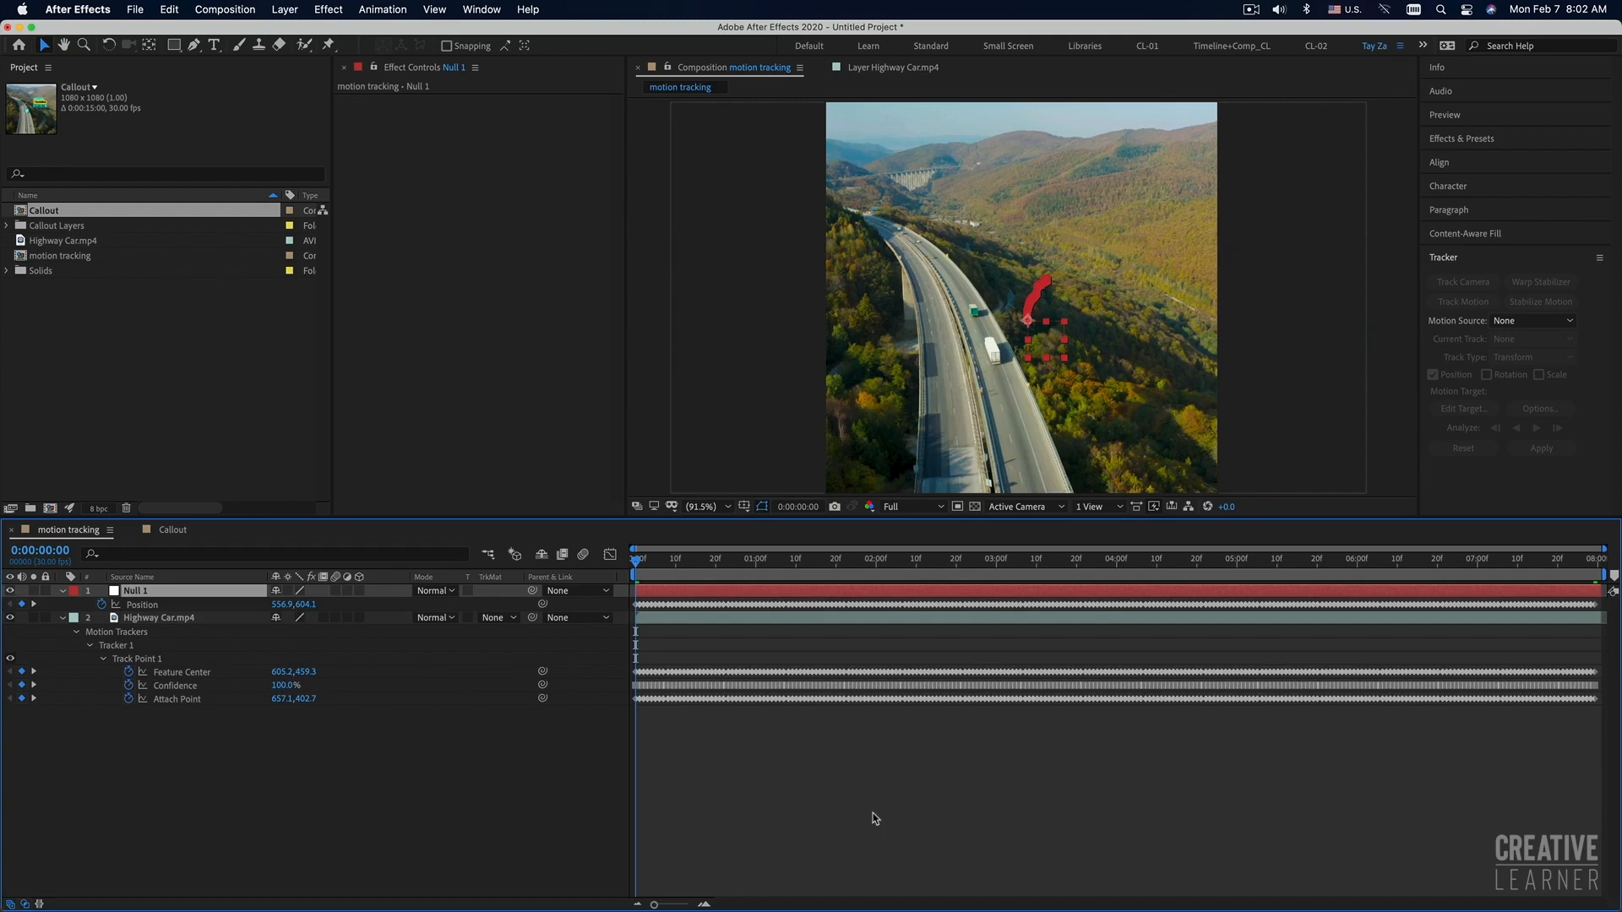
pyautogui.click(497, 802)
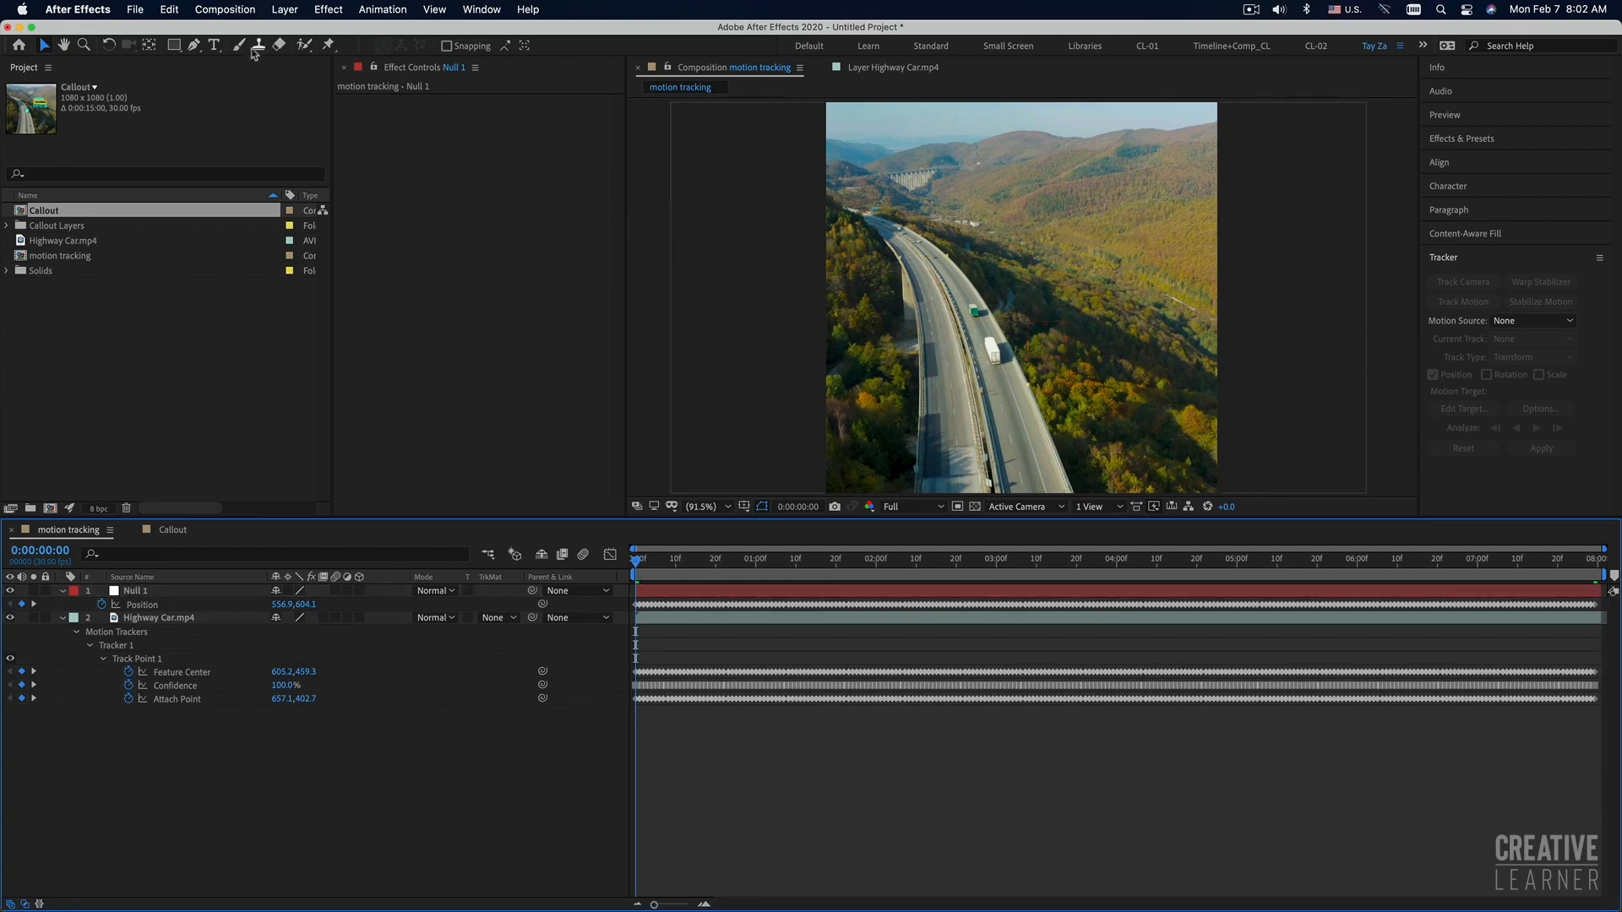
# Add a text layer reading "track" over the highway and set its fill color to ffffff.
pyautogui.click(214, 44)
pyautogui.click(931, 306)
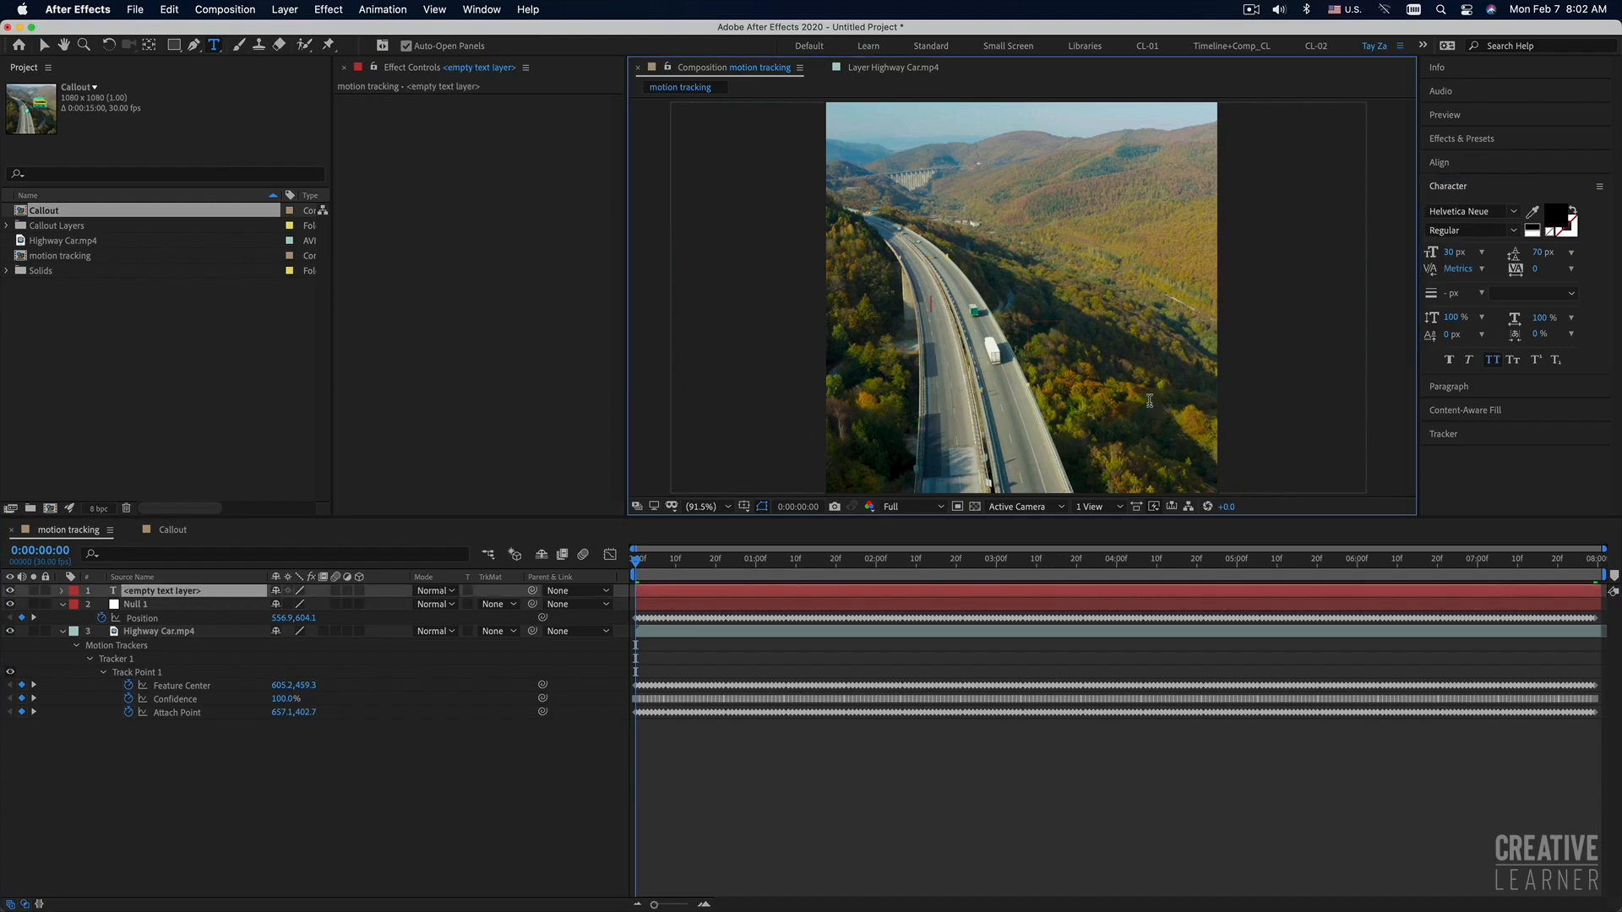
pyautogui.write('track')
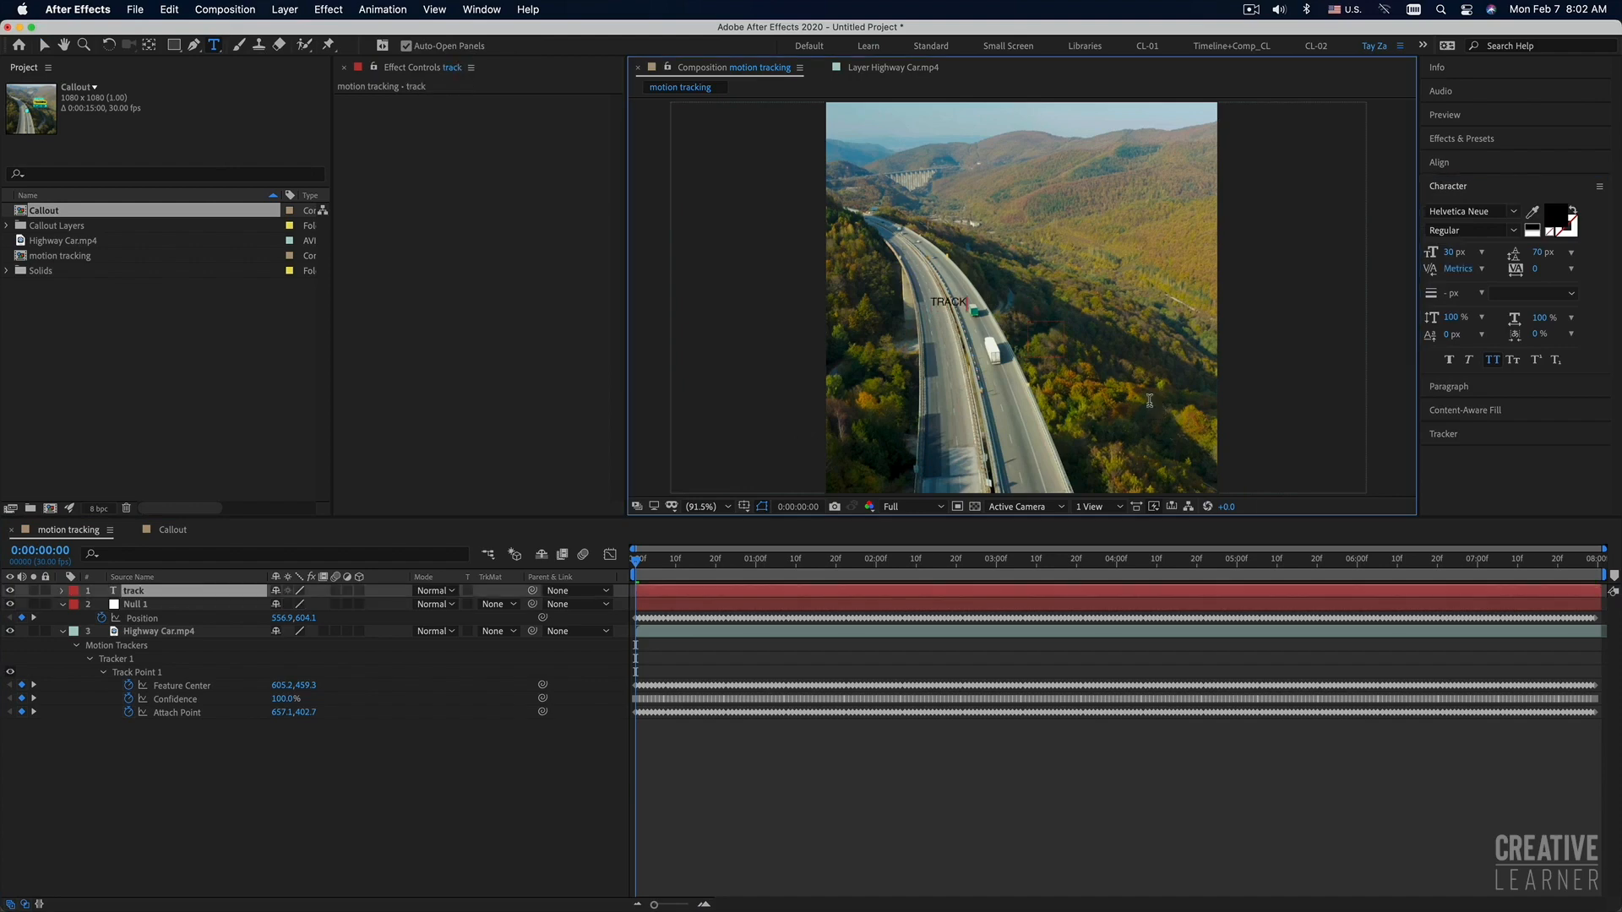
pyautogui.press('super+a')
pyautogui.click(1557, 219)
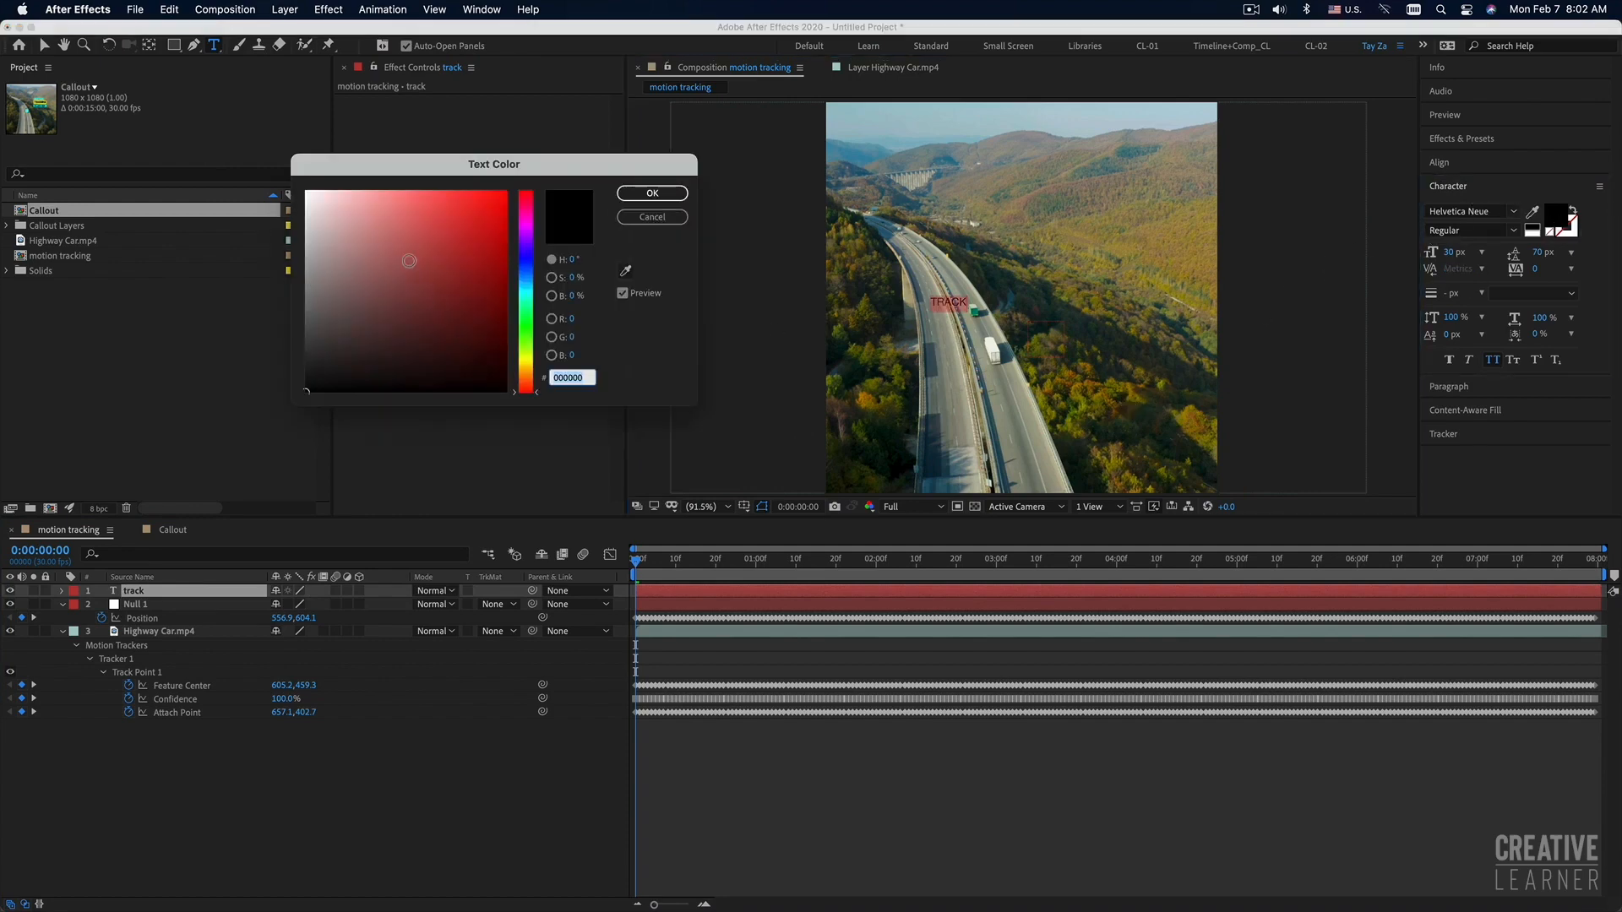
pyautogui.write('ffffff')
pyautogui.click(652, 192)
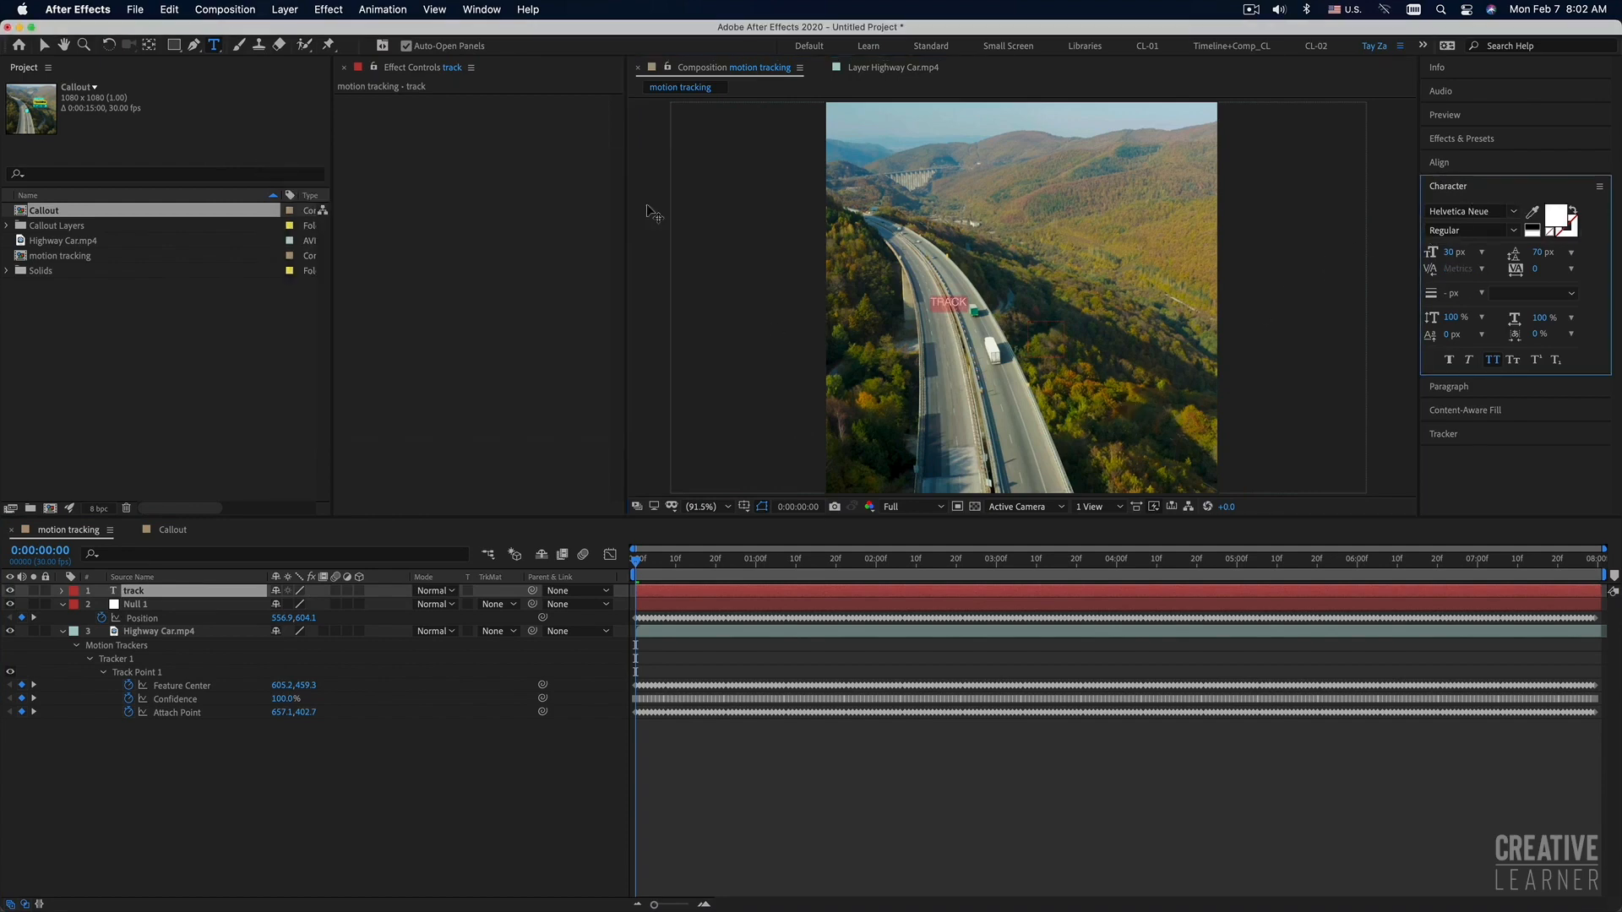
pyautogui.click(44, 45)
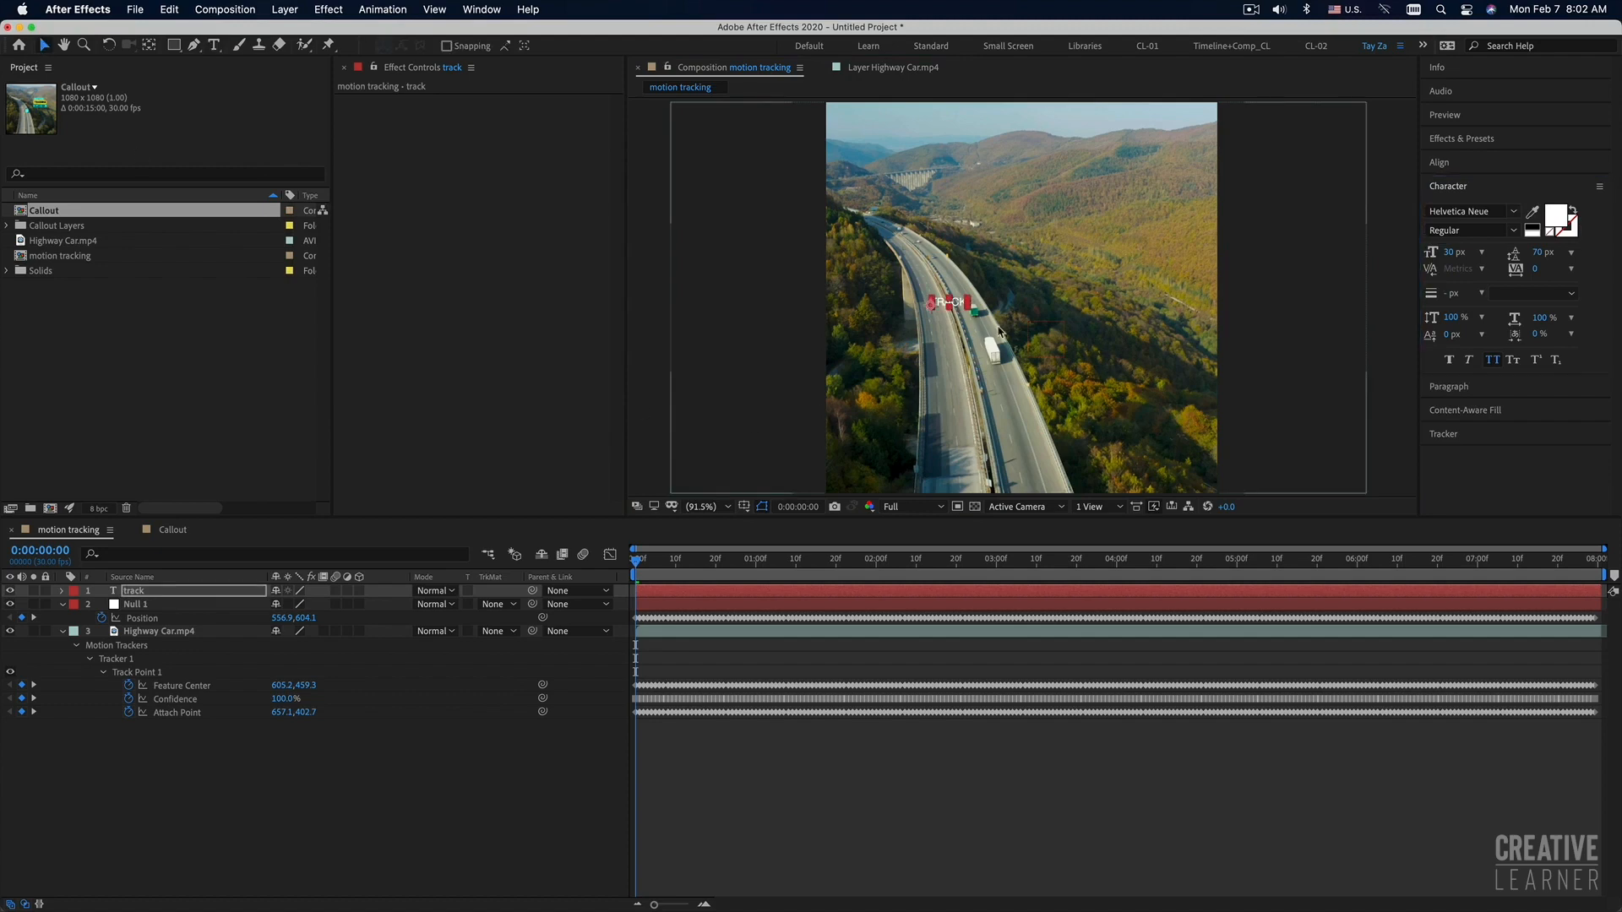
# Place the track text just above the white truck and parent its layer to Null 1.
pyautogui.moveTo(973, 319)
pyautogui.mouseDown()
pyautogui.moveTo(1003, 348)
pyautogui.moveTo(1000, 333)
pyautogui.mouseUp()
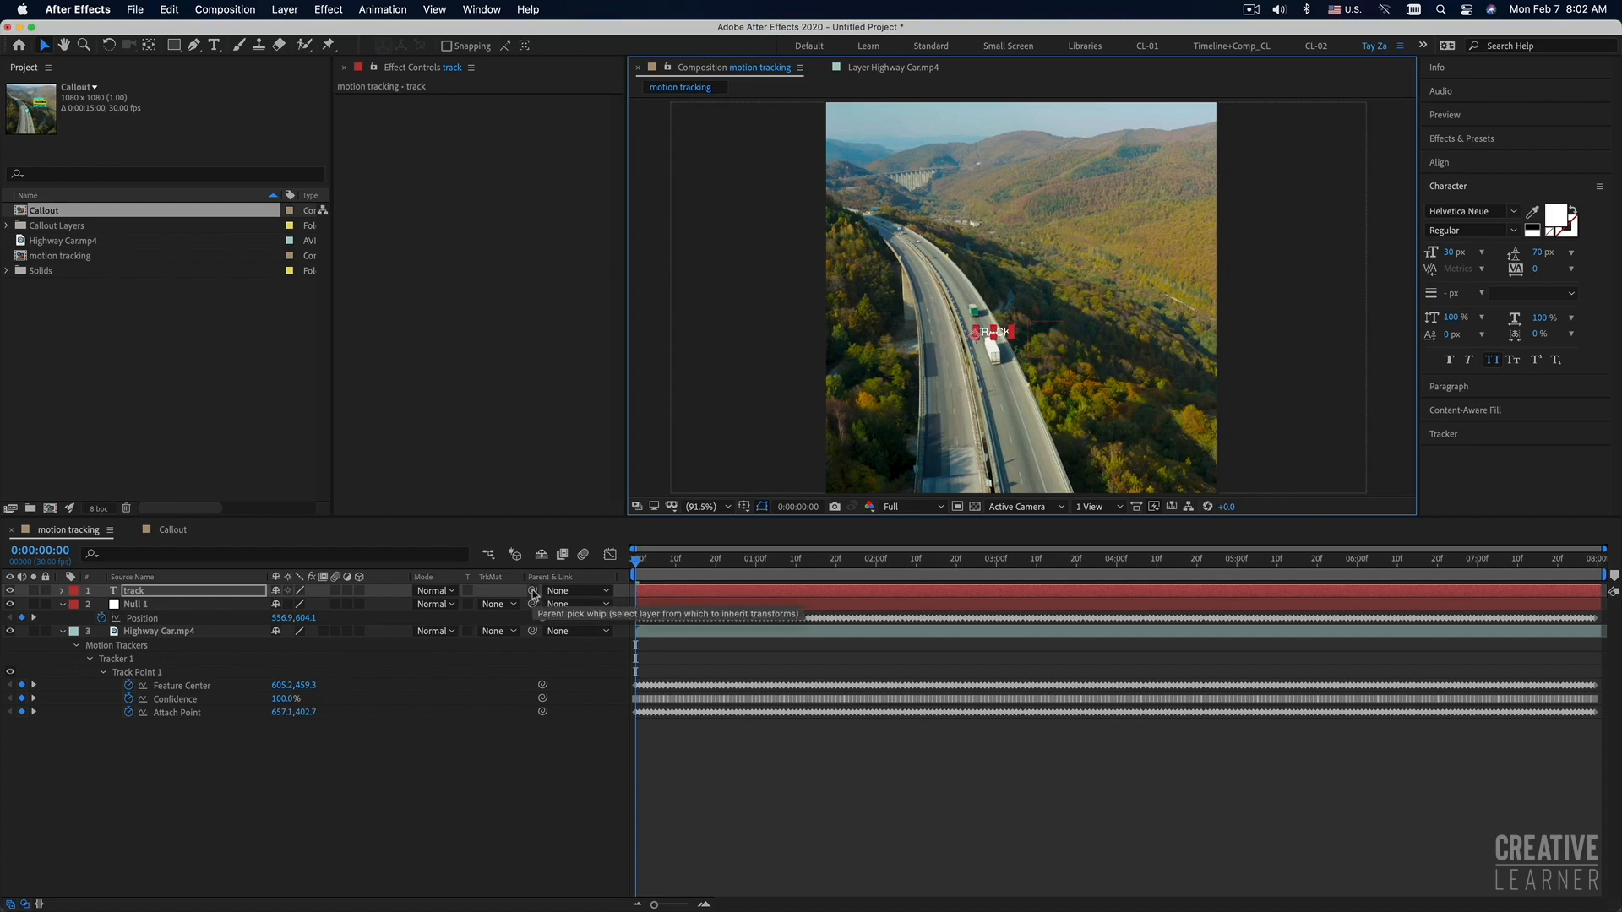
pyautogui.moveTo(533, 594); pyautogui.dragTo(152, 610)
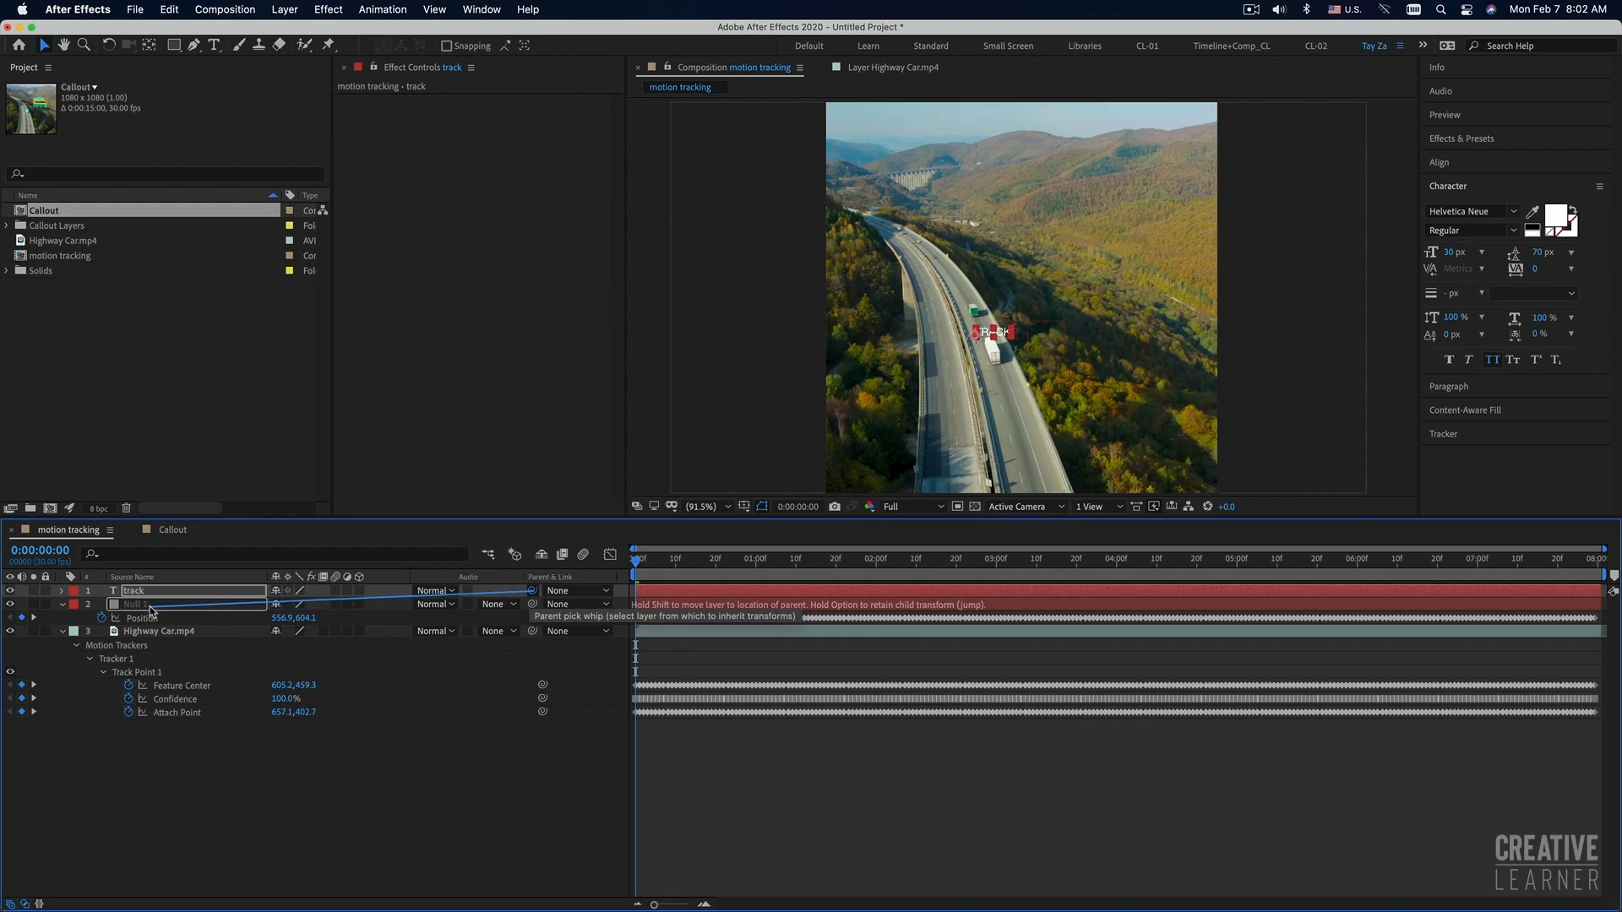
pyautogui.moveTo(153, 609); pyautogui.dragTo(153, 609)
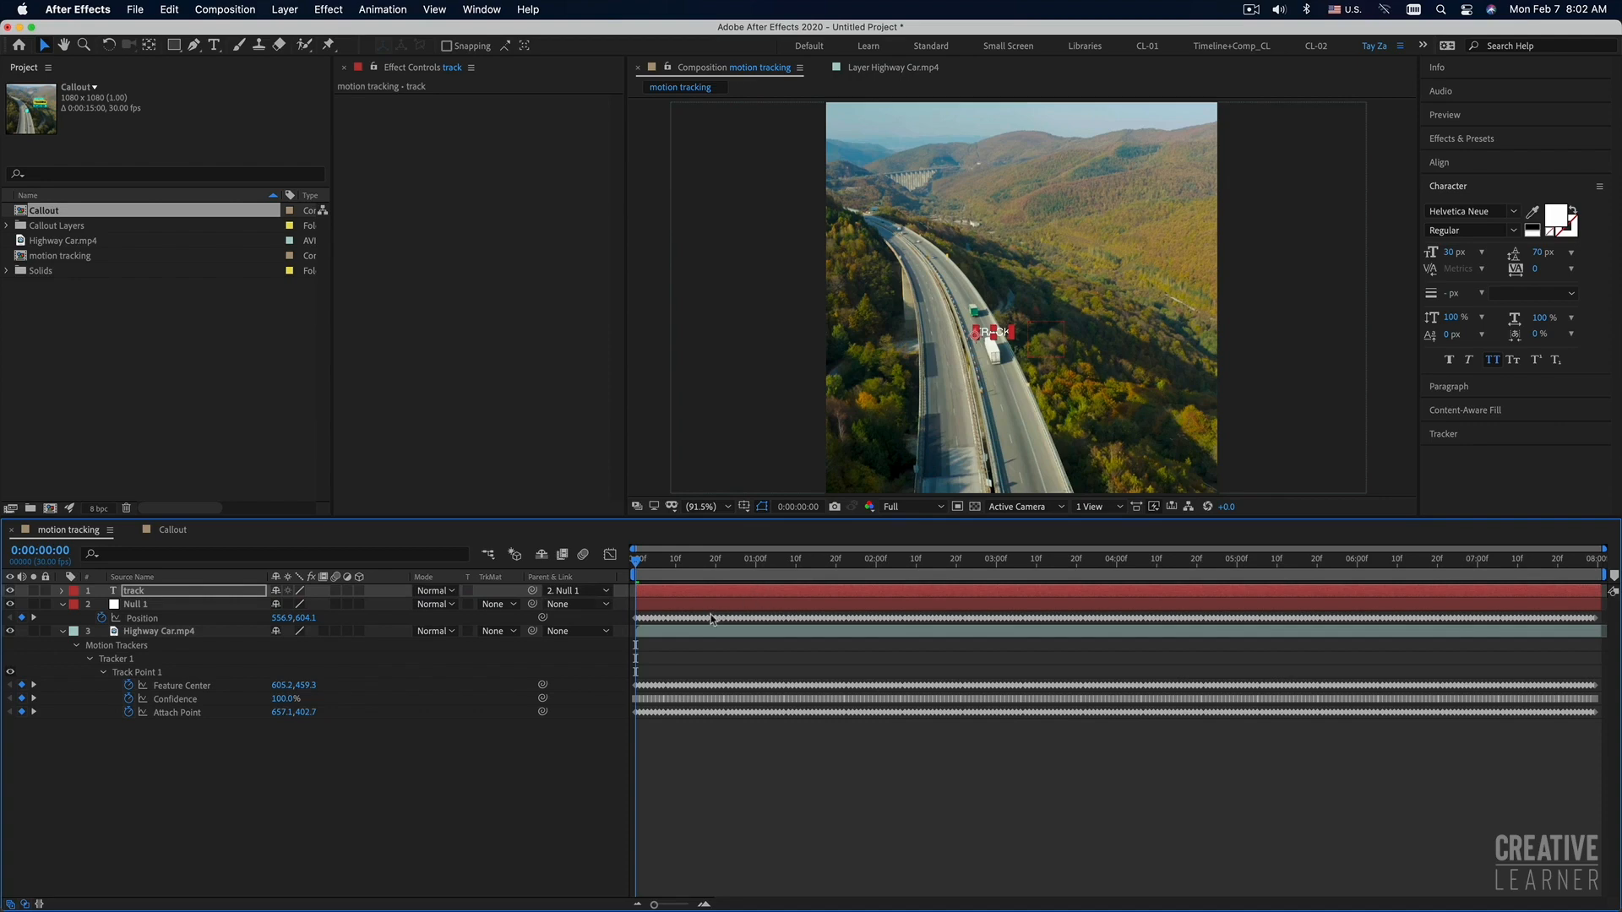
# Preview the motion tracking composition to check how the text follows the truck.
pyautogui.click(885, 812)
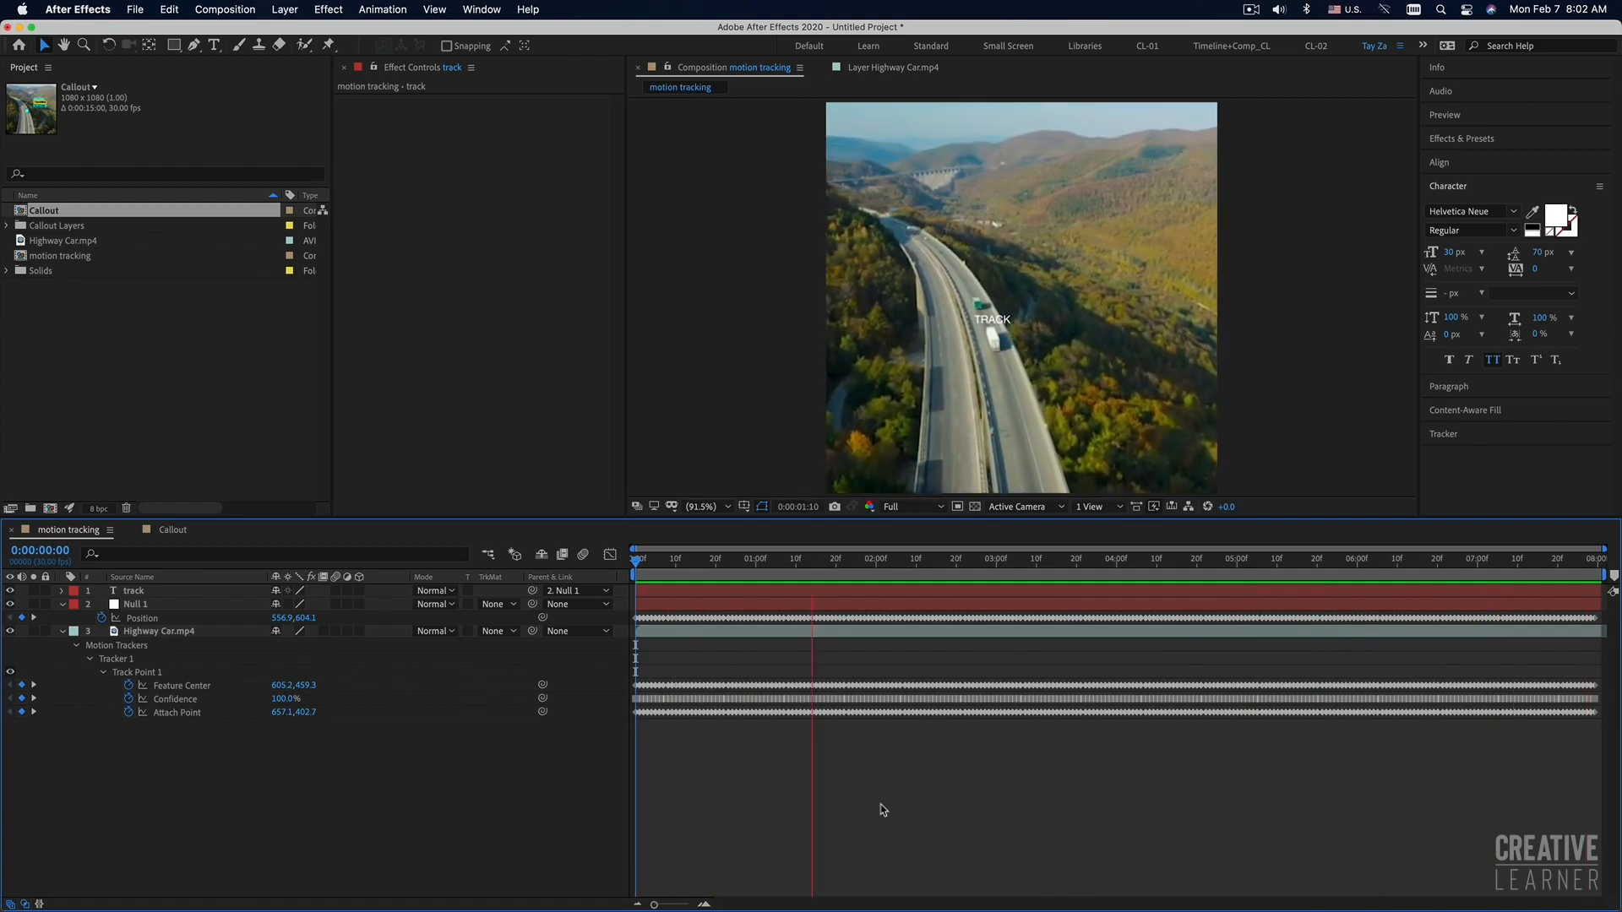
pyautogui.press('space')
pyautogui.click(667, 637)
pyautogui.click(707, 788)
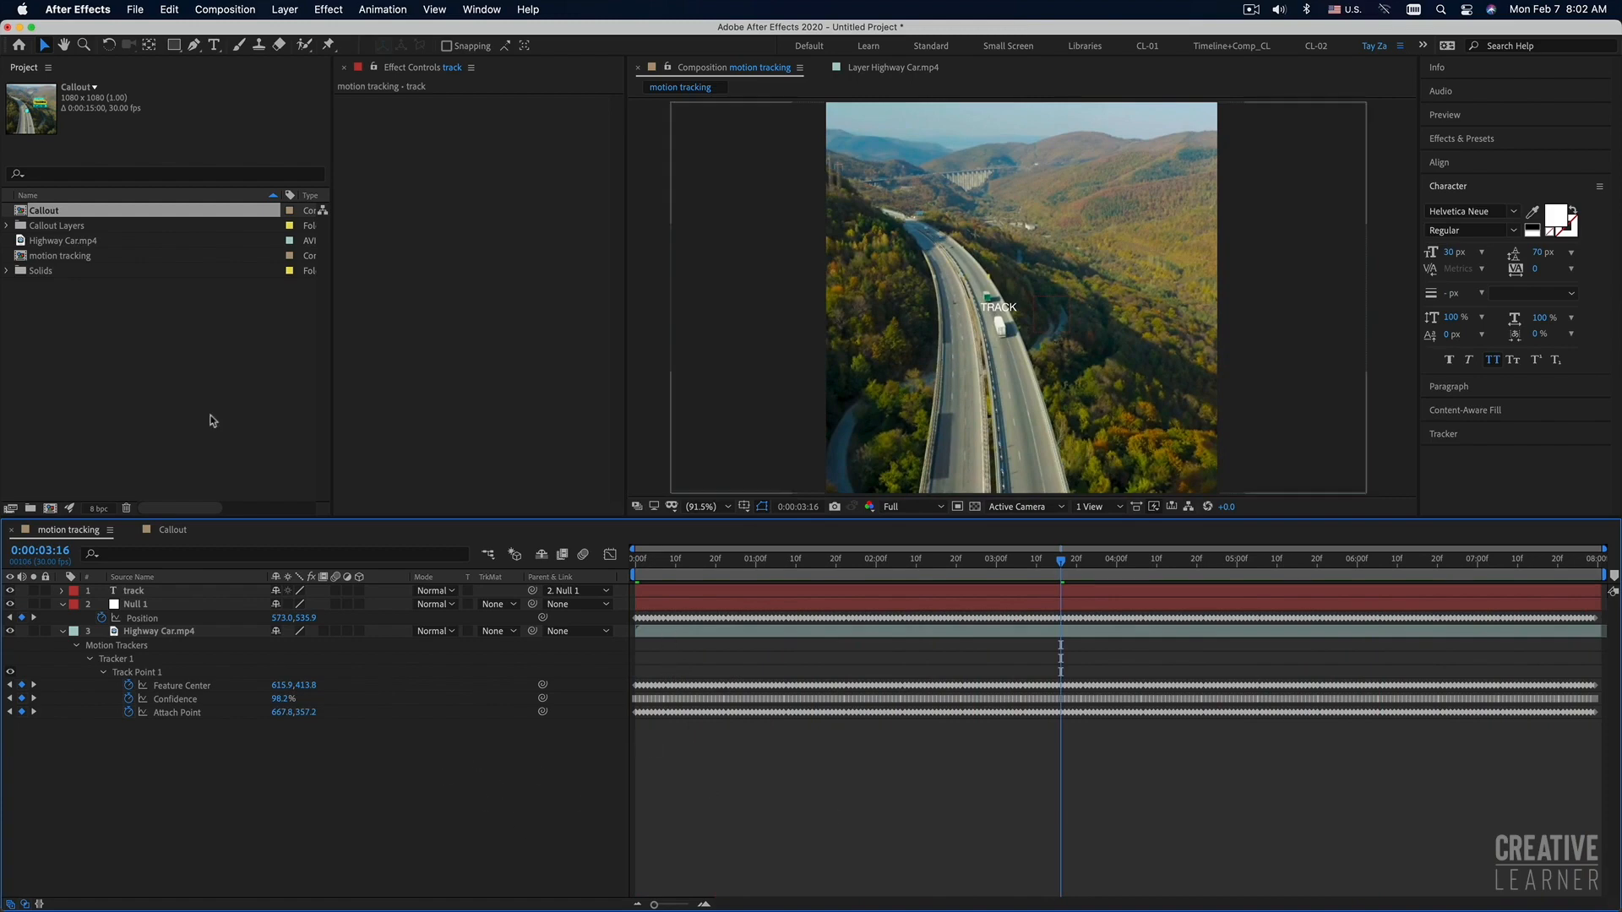
# Open the Callout composition and save the project to the Desktop as Untitled Project.aep.
pyautogui.click(113, 397)
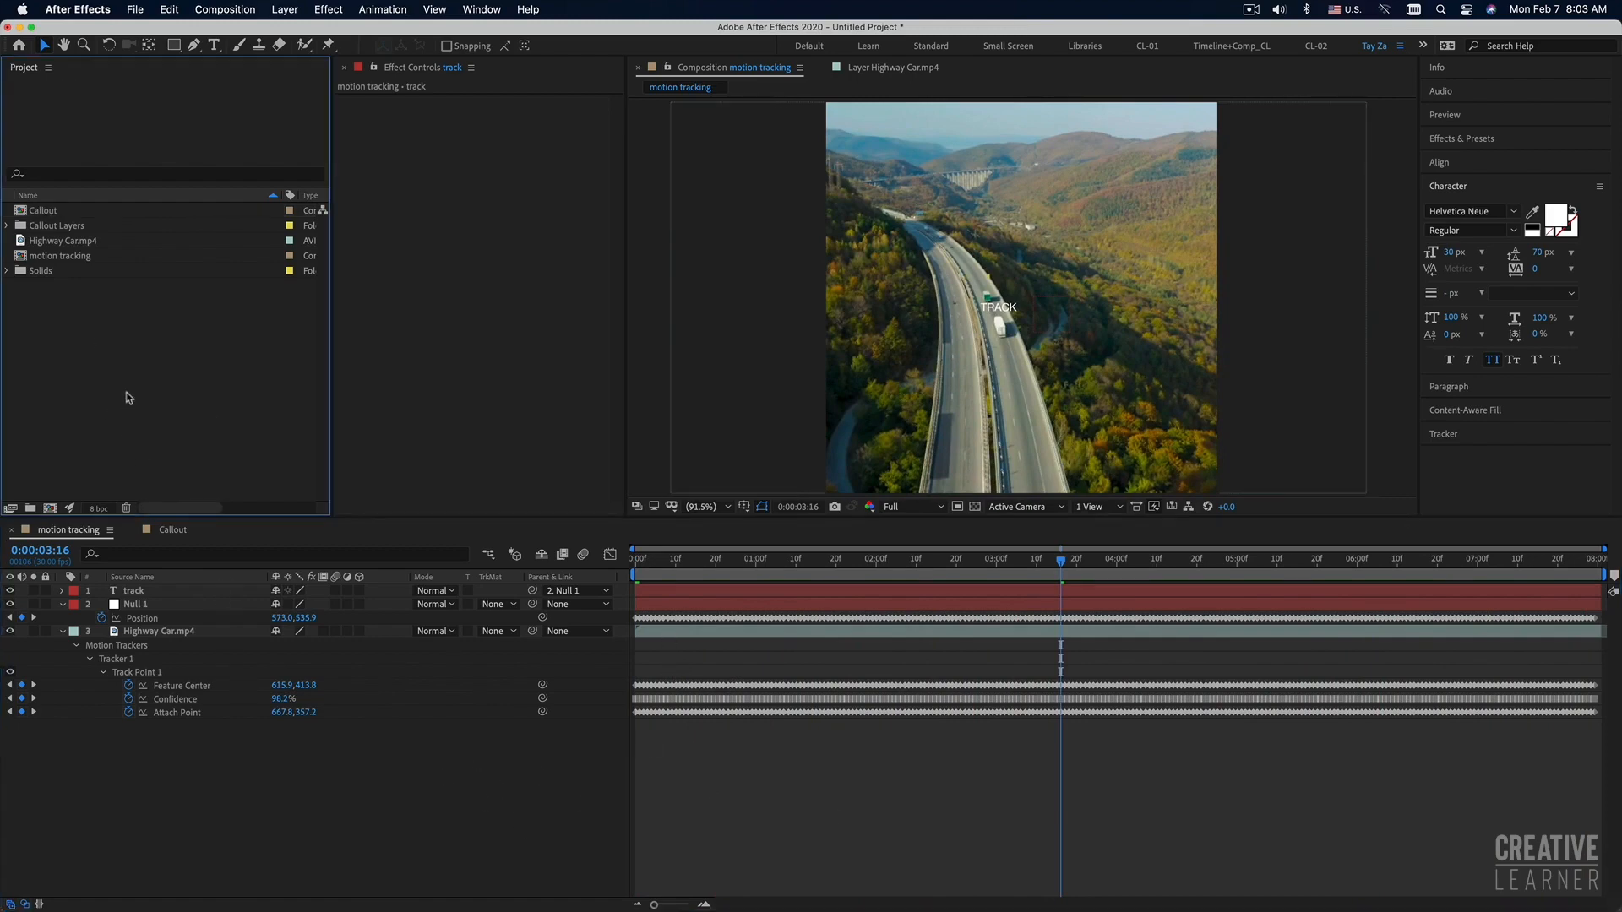
pyautogui.click(172, 530)
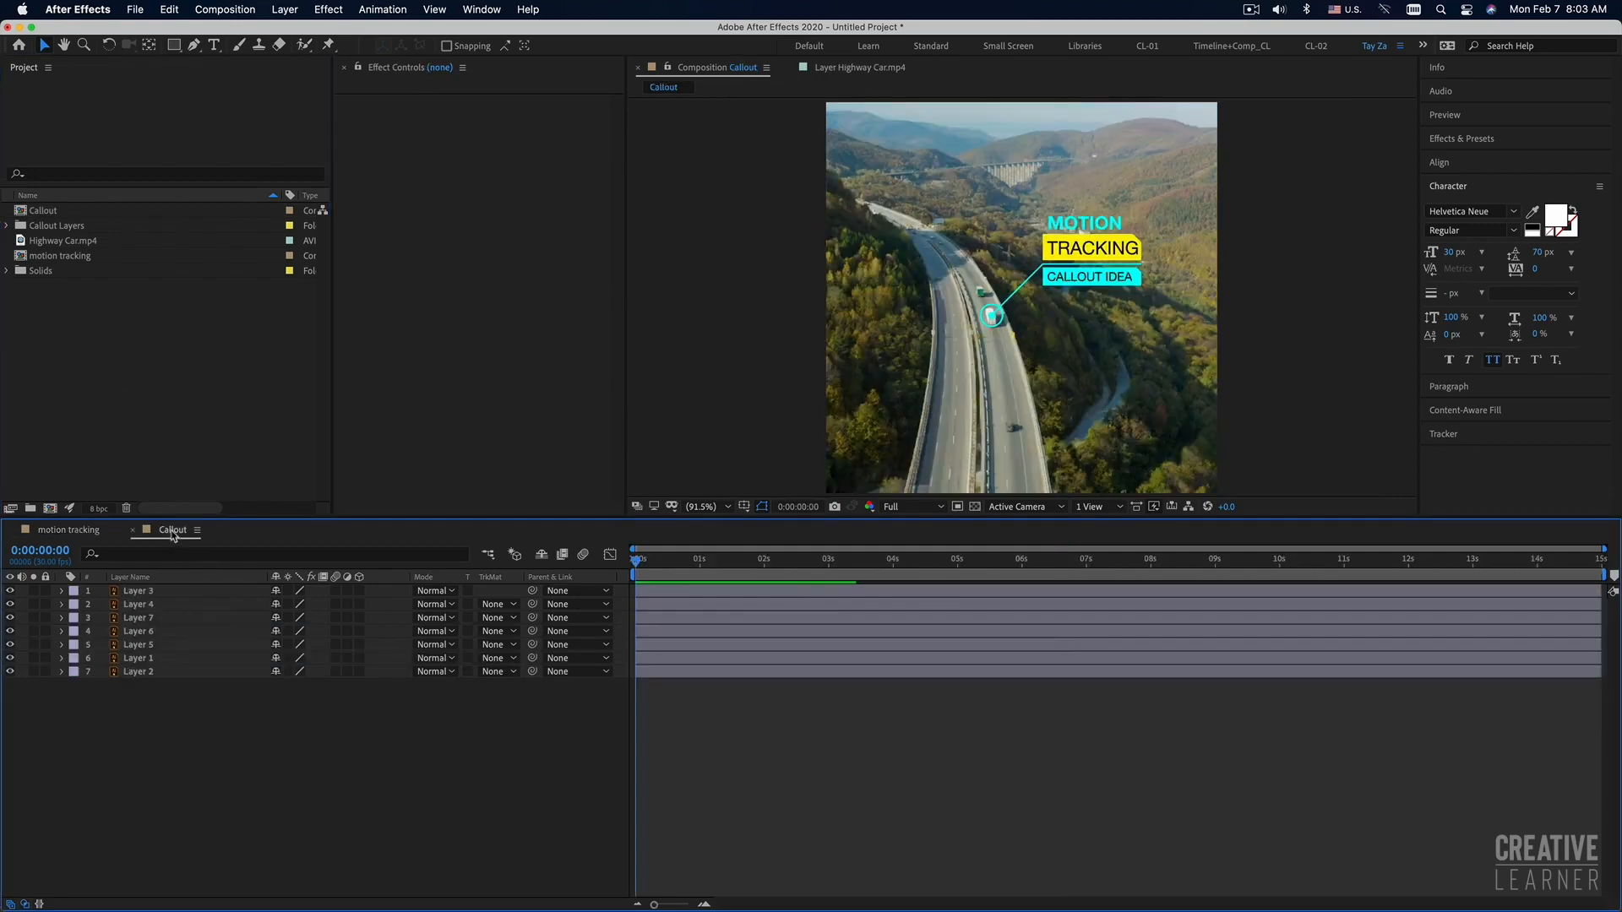
pyautogui.click(136, 10)
pyautogui.click(163, 166)
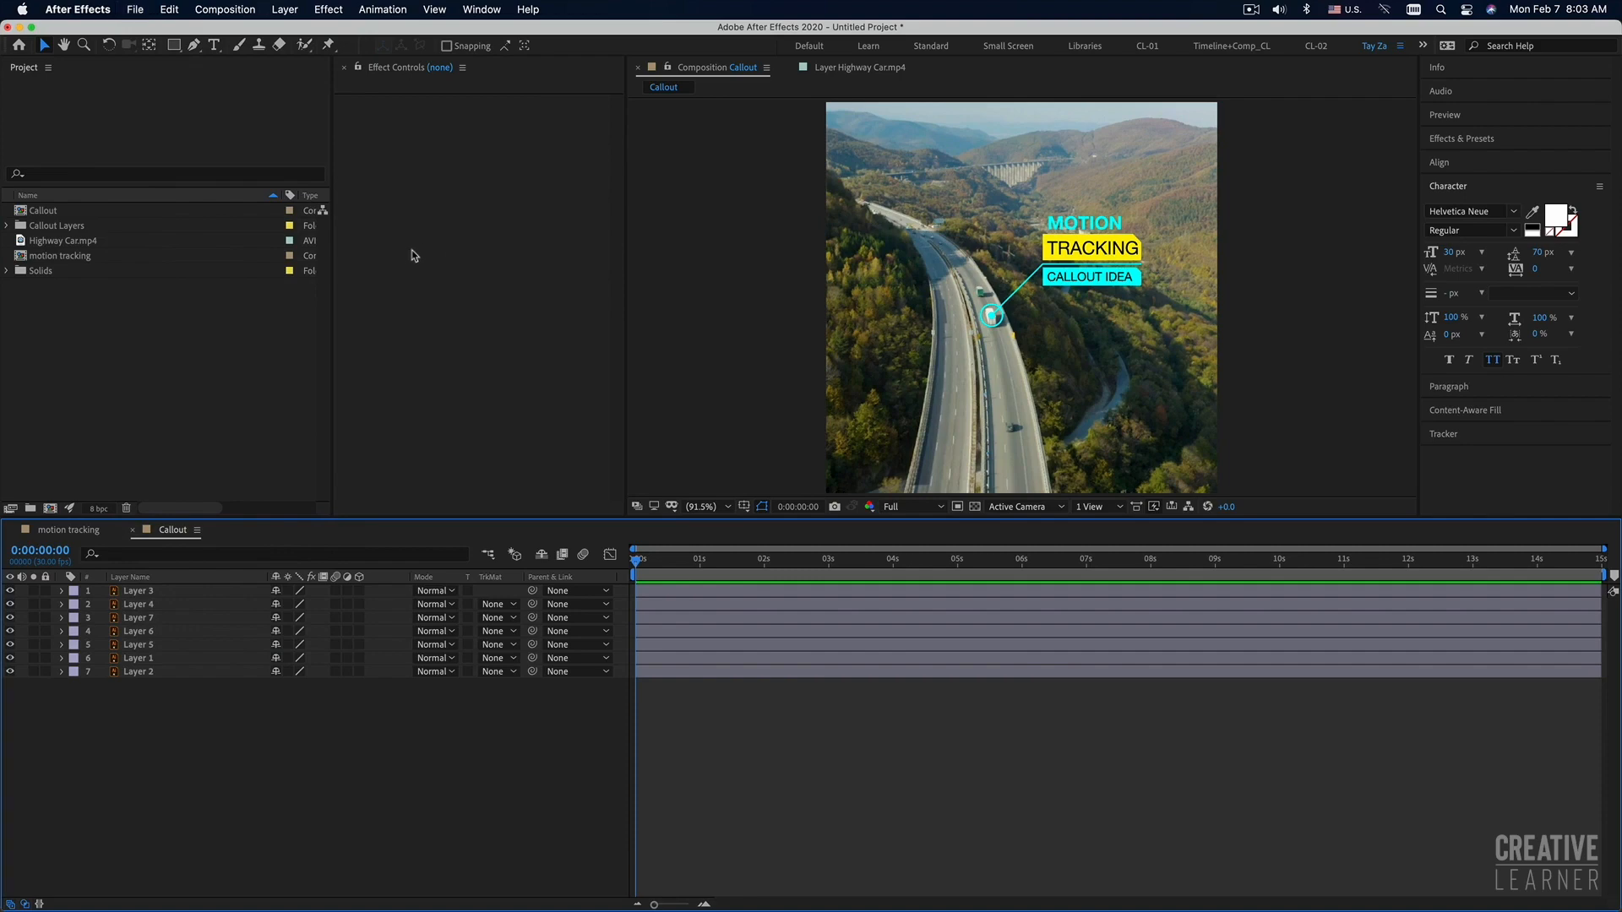
pyautogui.click(568, 243)
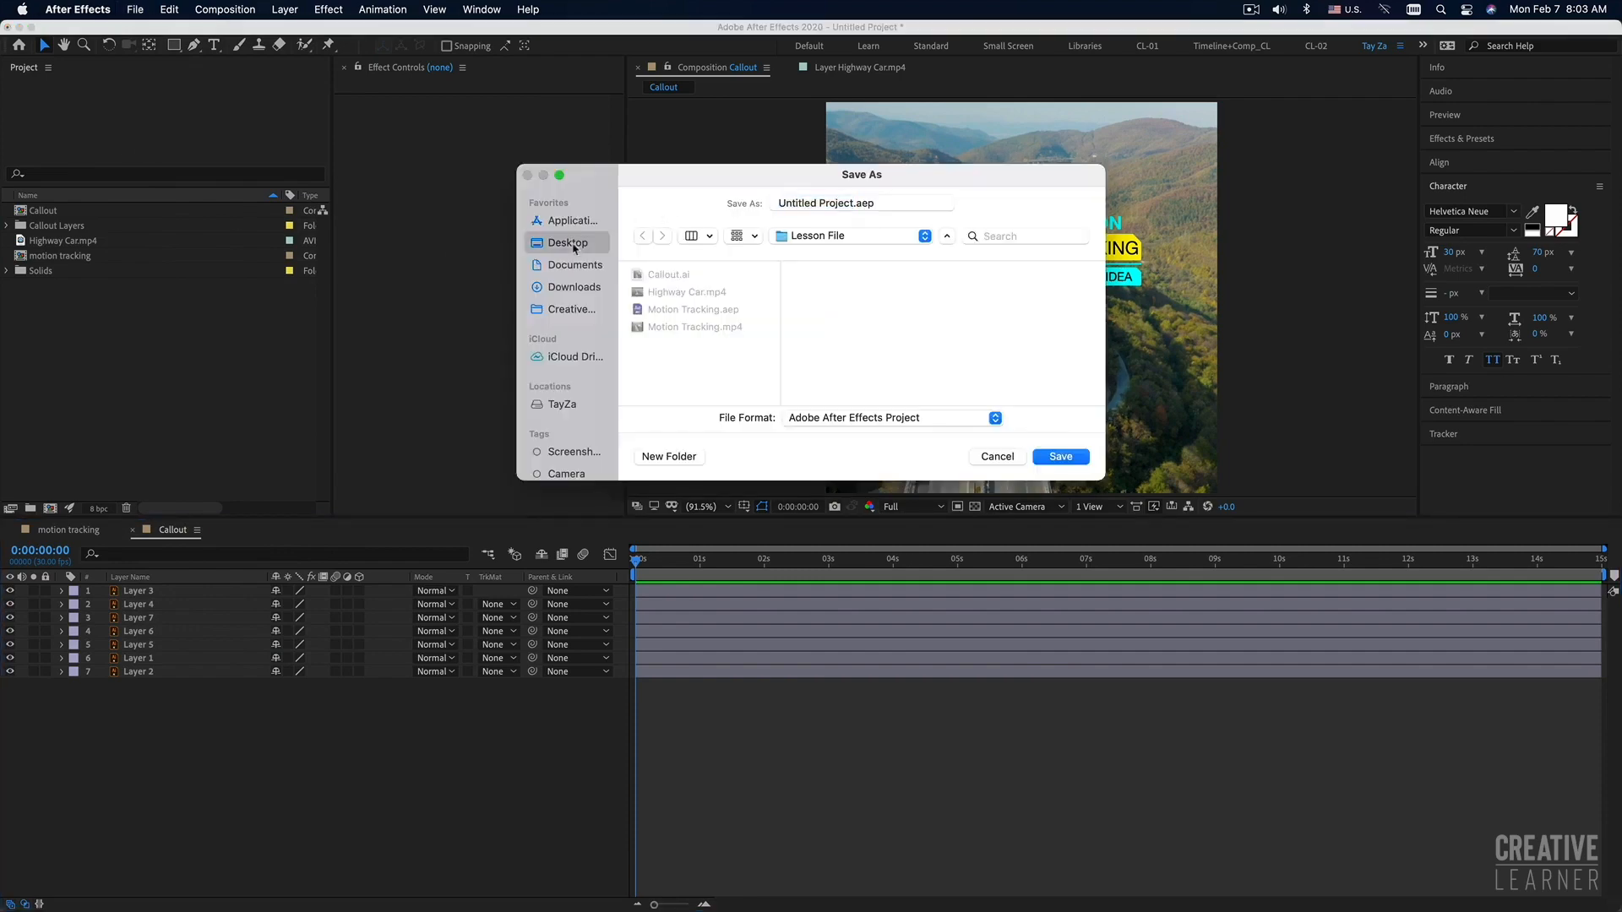
pyautogui.click(1060, 457)
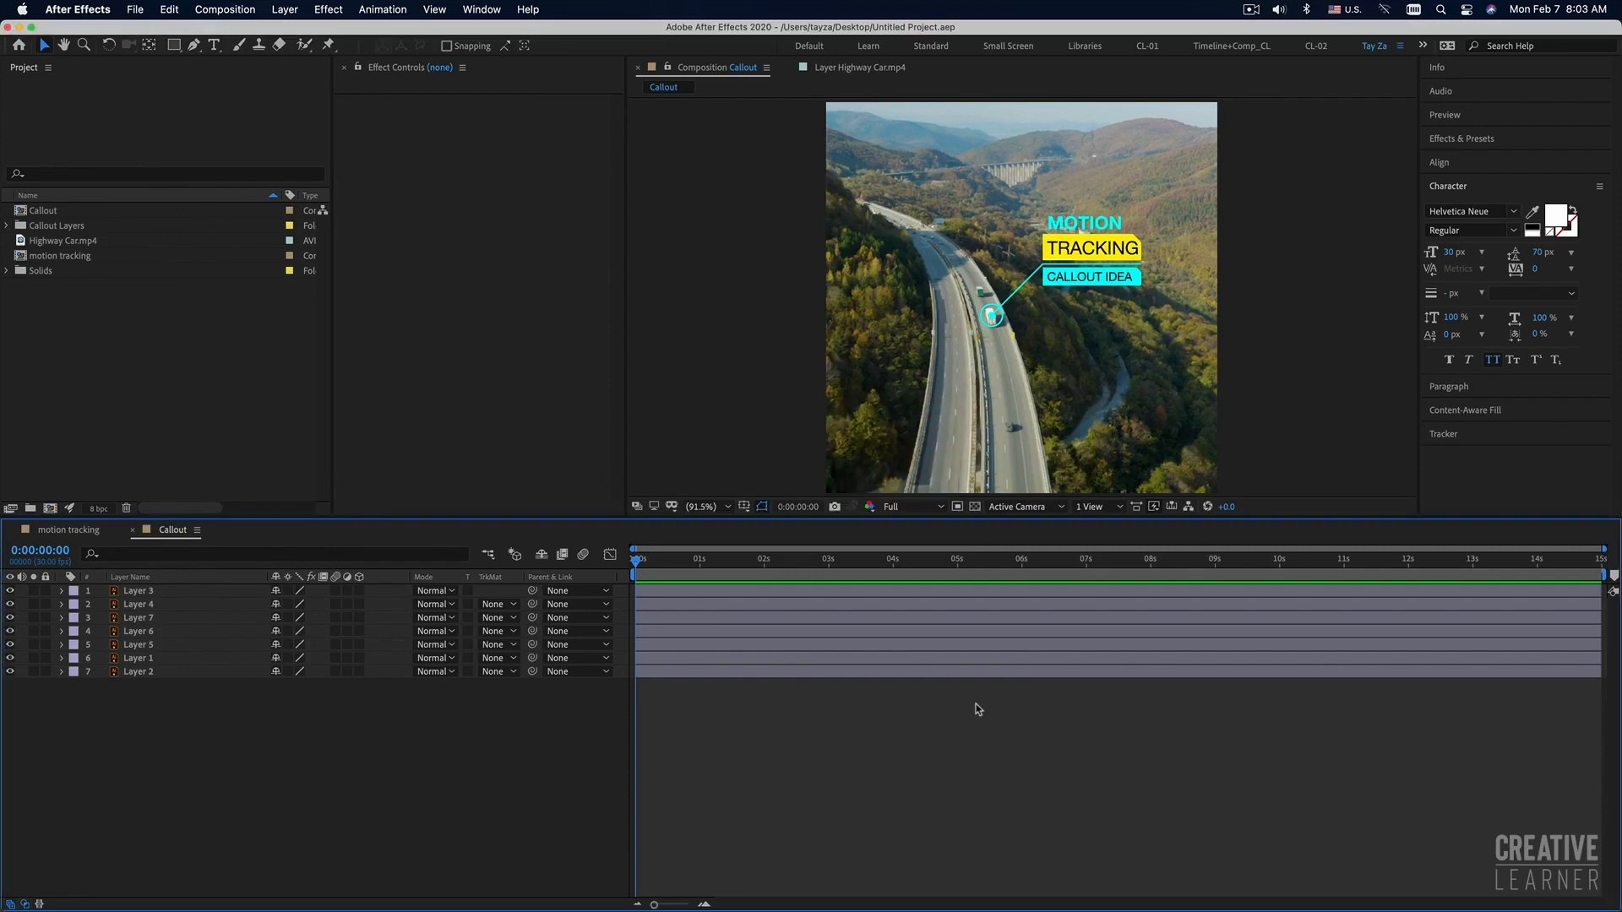
# Delete the background image Layer 2 from the Callout composition and hide every remaining layer except Layer 1.
pyautogui.click(667, 674)
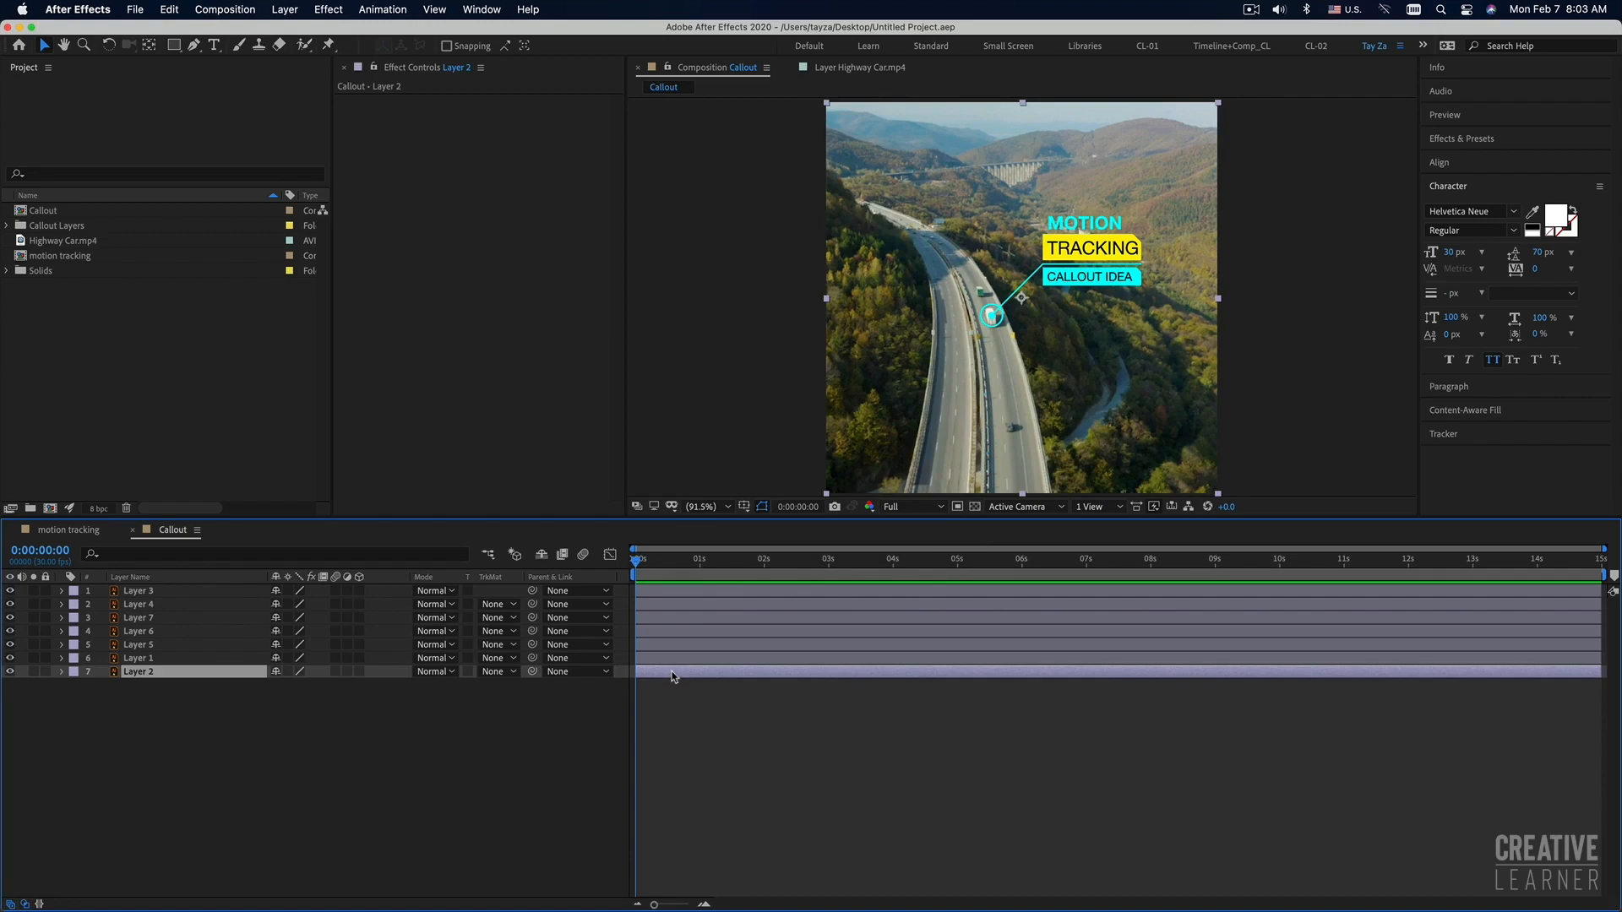
pyautogui.press('Delete')
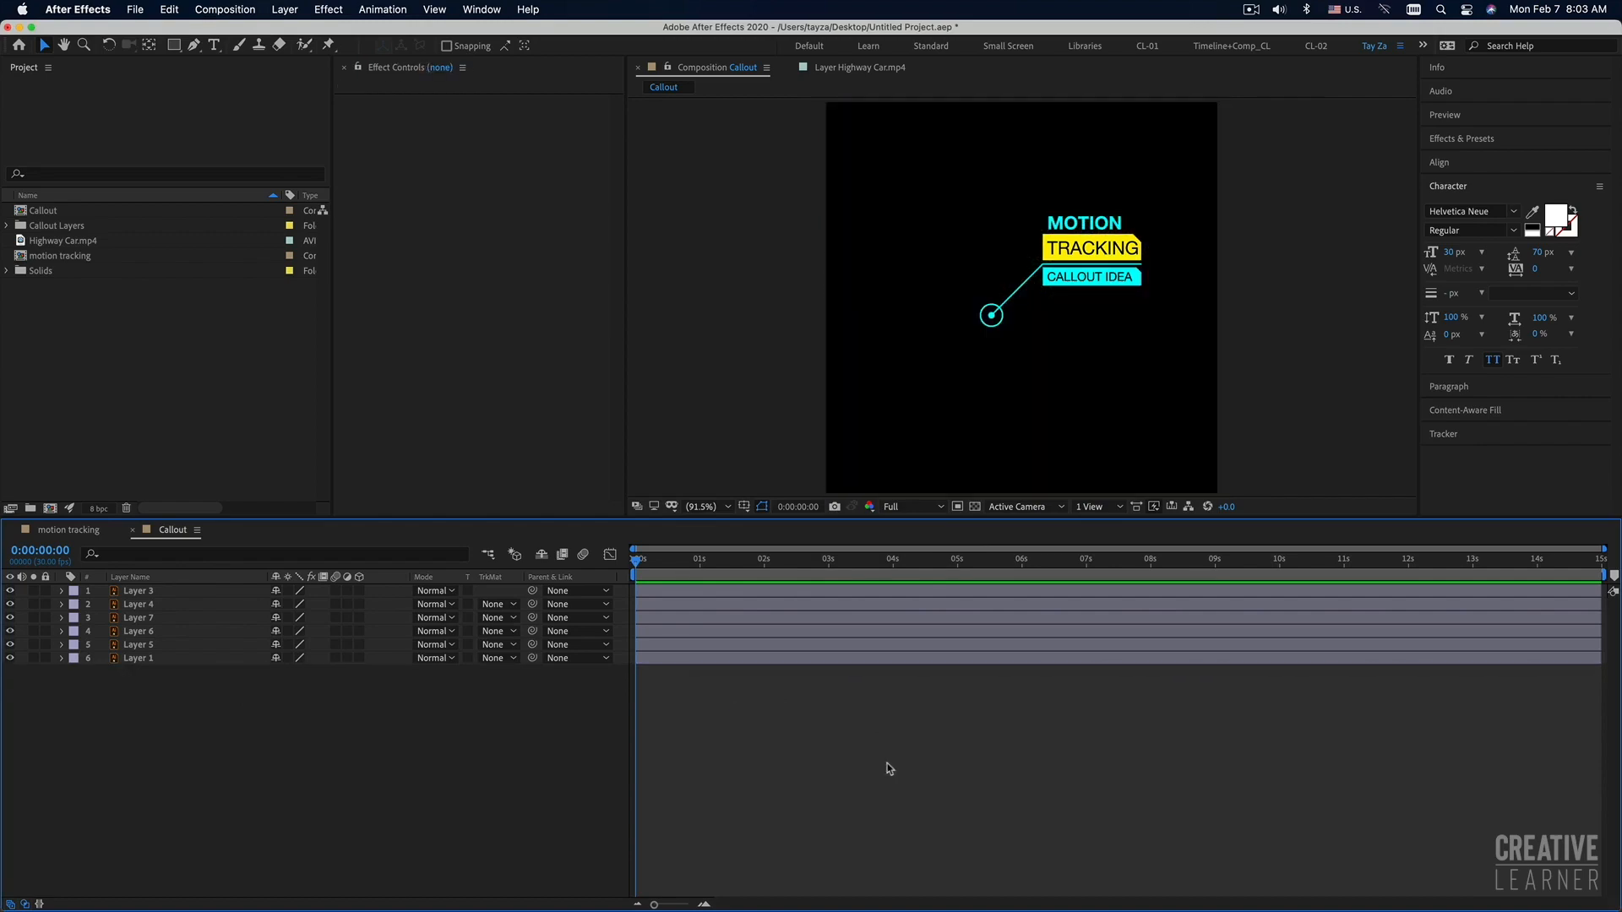
pyautogui.moveTo(10, 592); pyautogui.dragTo(10, 646)
pyautogui.click(142, 661)
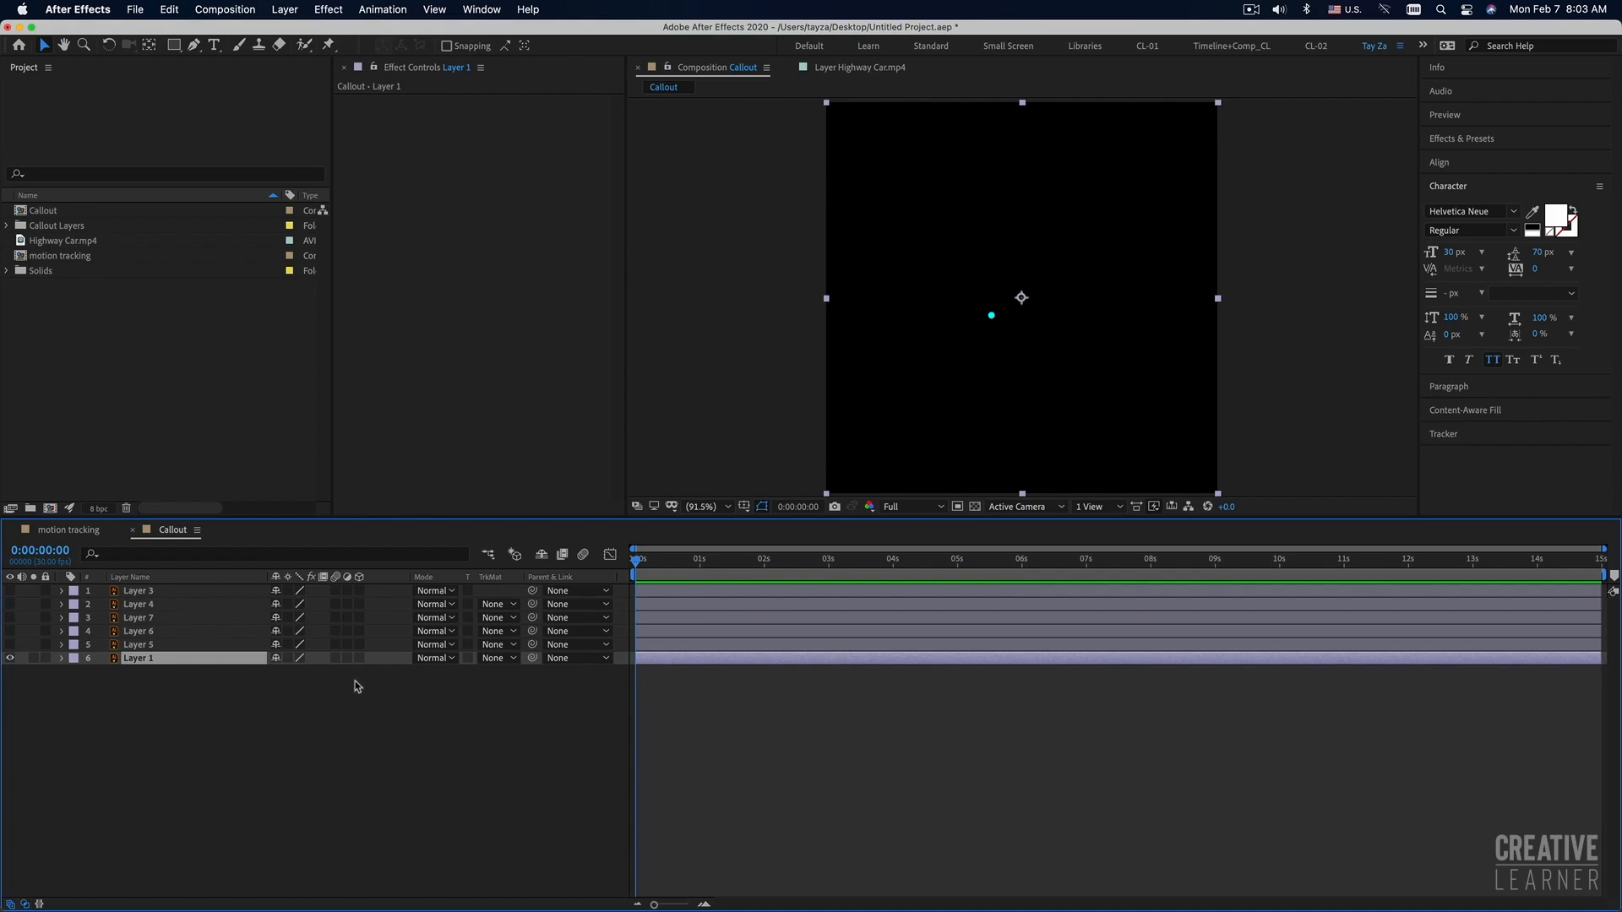
pyautogui.click(314, 705)
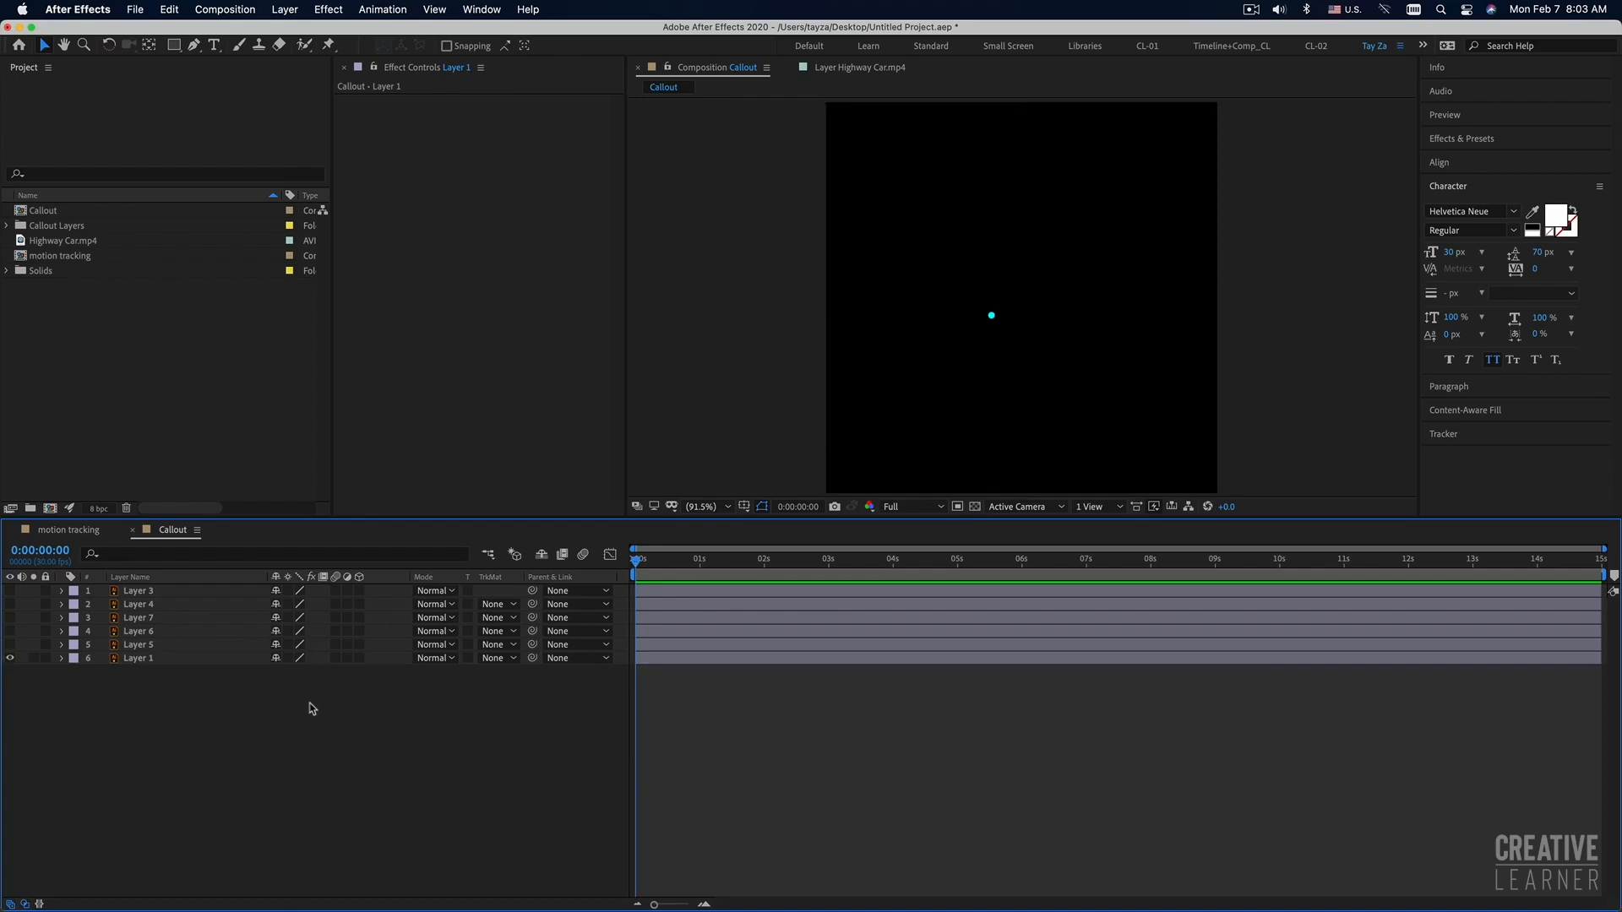
# Add the expression wiggle(50,300) to Layer 1's opacity and preview the flickering dot.
pyautogui.click(163, 660)
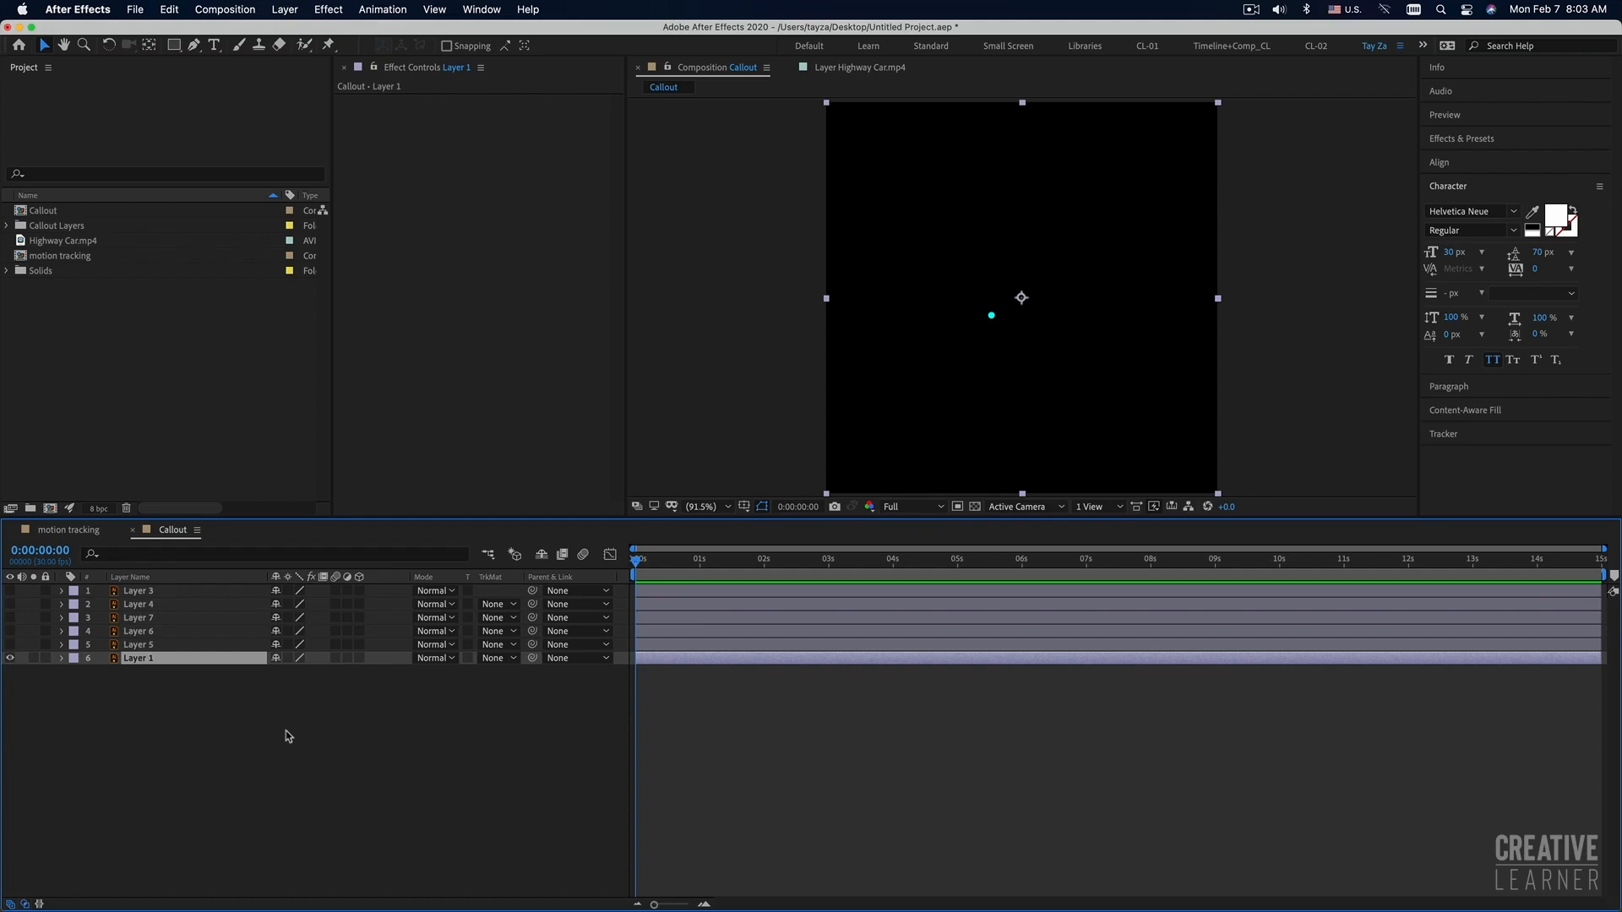
pyautogui.press('t')
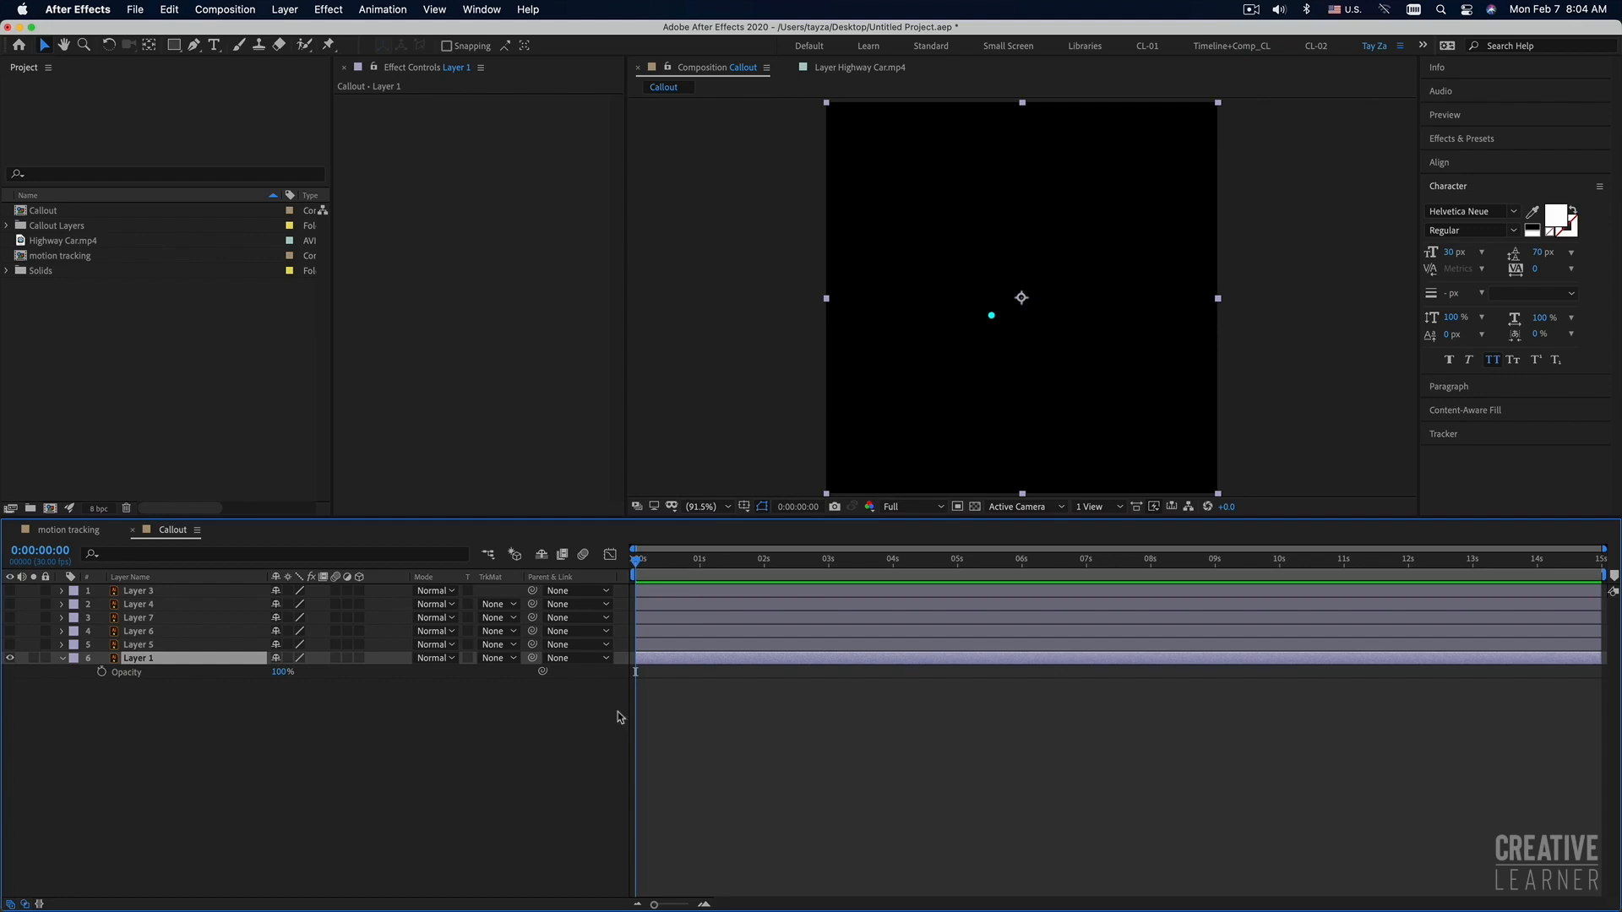
pyautogui.keyDown('alt'); pyautogui.click(102, 672); pyautogui.keyUp('alt')
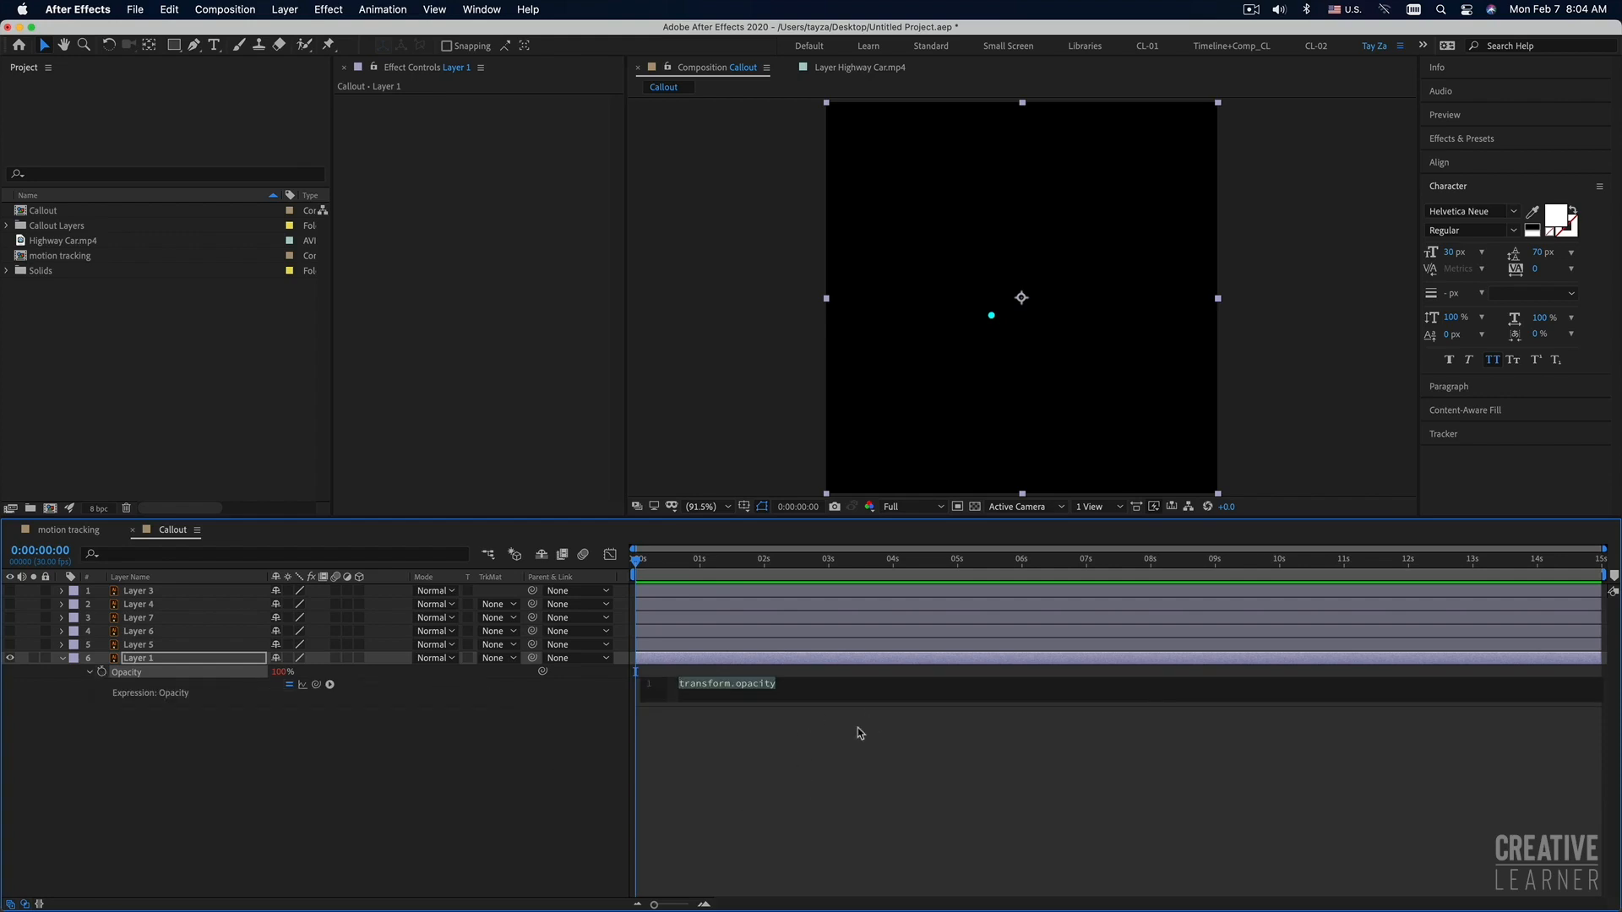
pyautogui.write('wiggle')
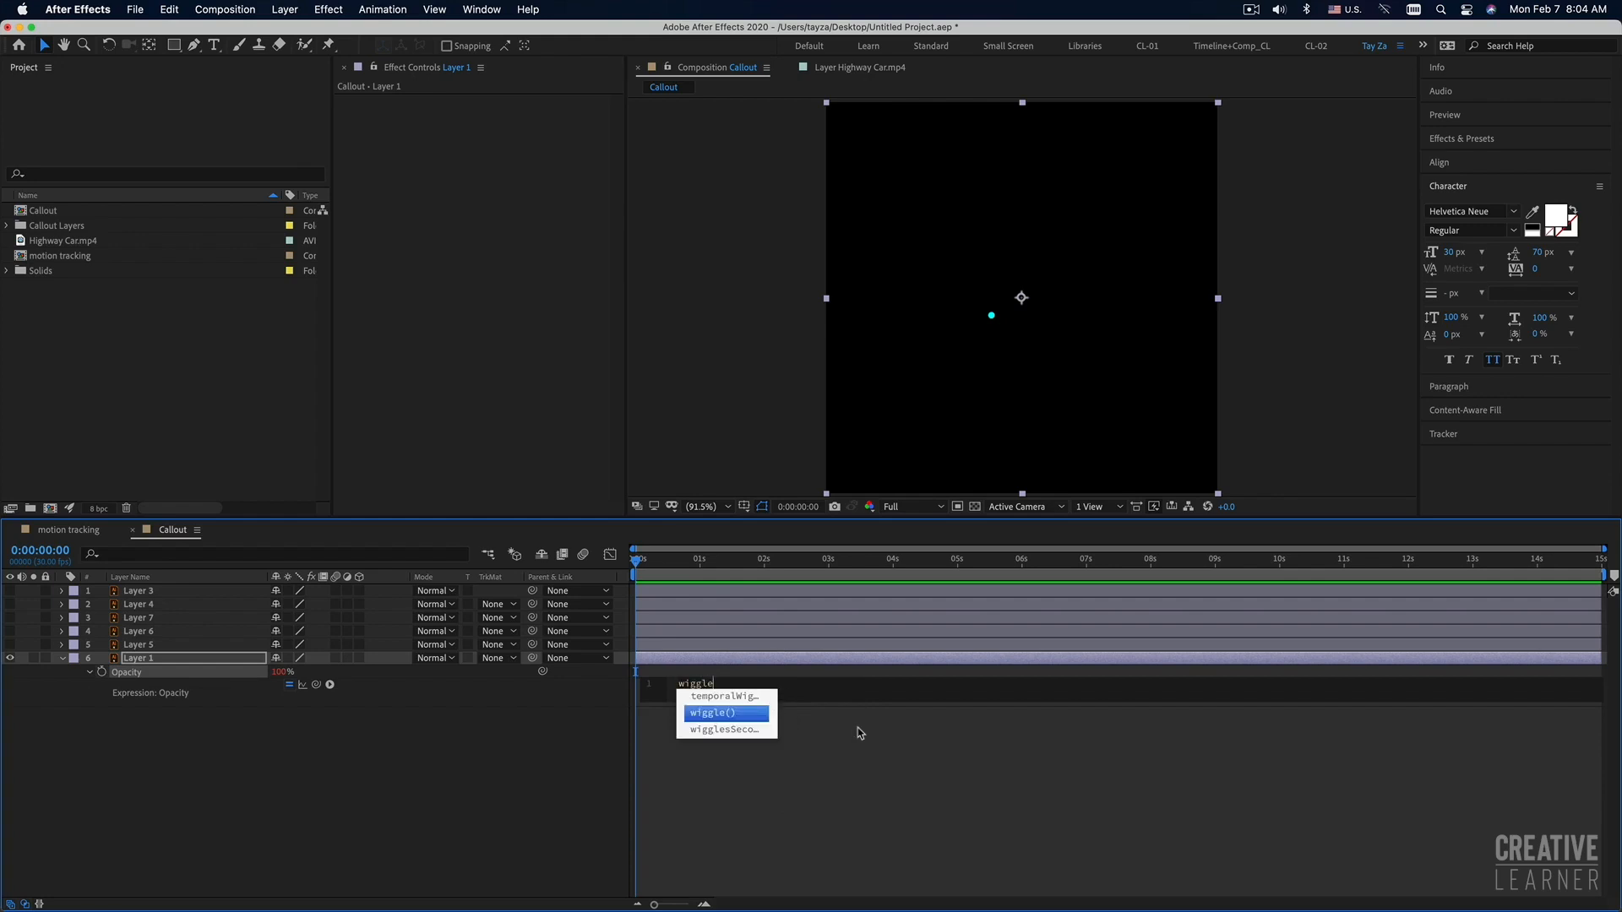
pyautogui.press('Return')
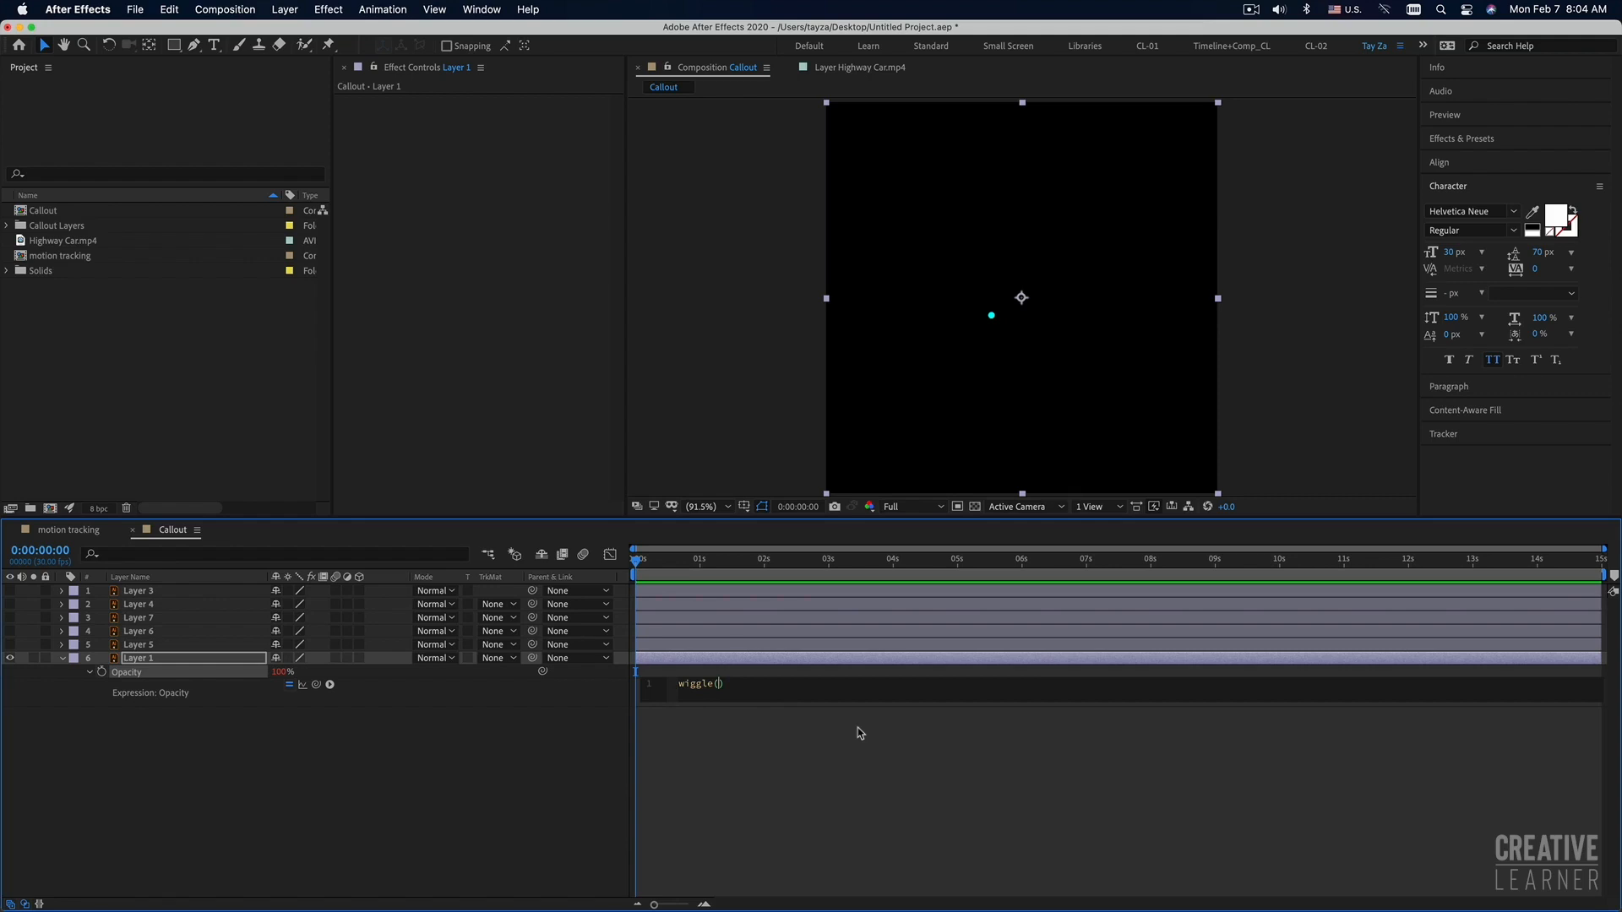
pyautogui.write('50,300')
pyautogui.click(838, 762)
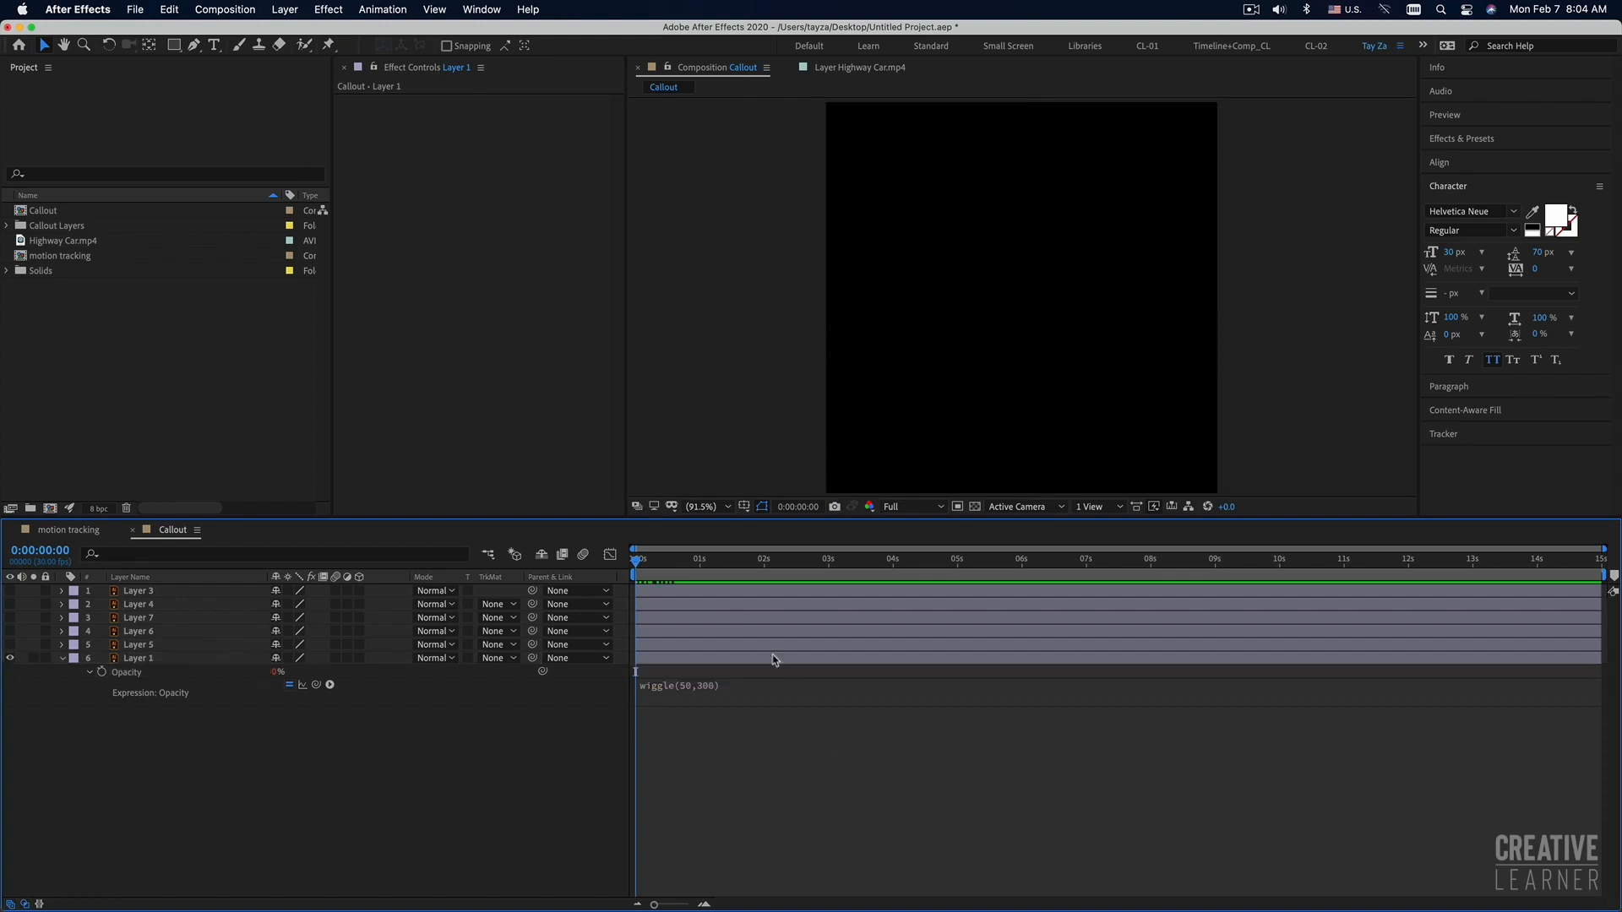
pyautogui.press('space')
pyautogui.press('space')
# Change the opacity expression of Layer 1 to wiggle(10,300) and preview the slower flicker.
pyautogui.click(697, 686)
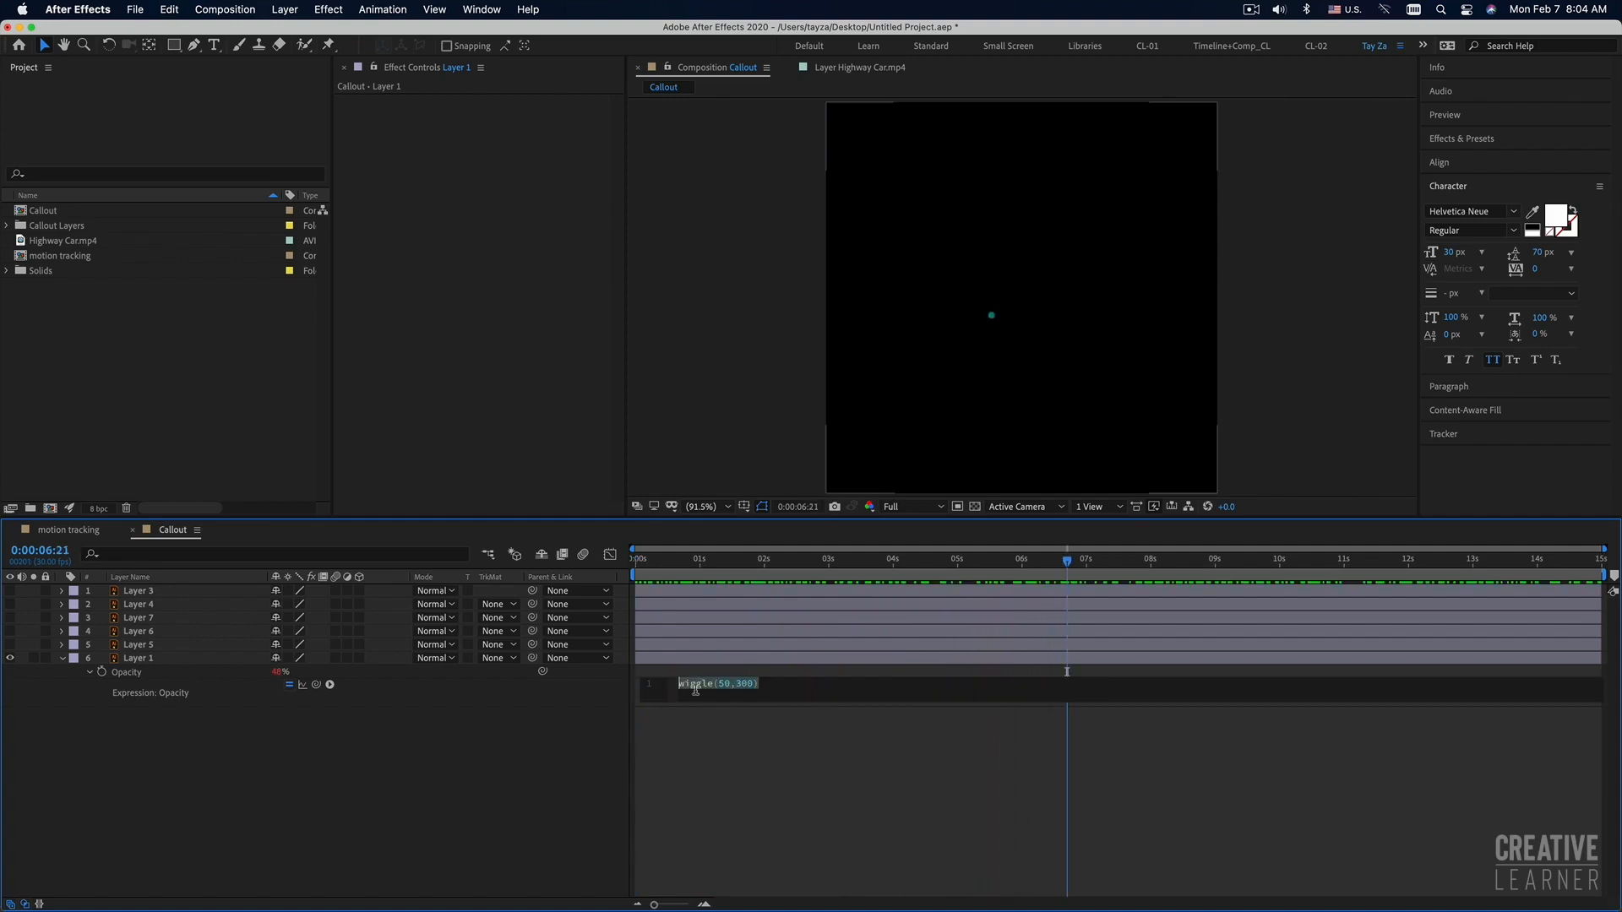
pyautogui.click(730, 684)
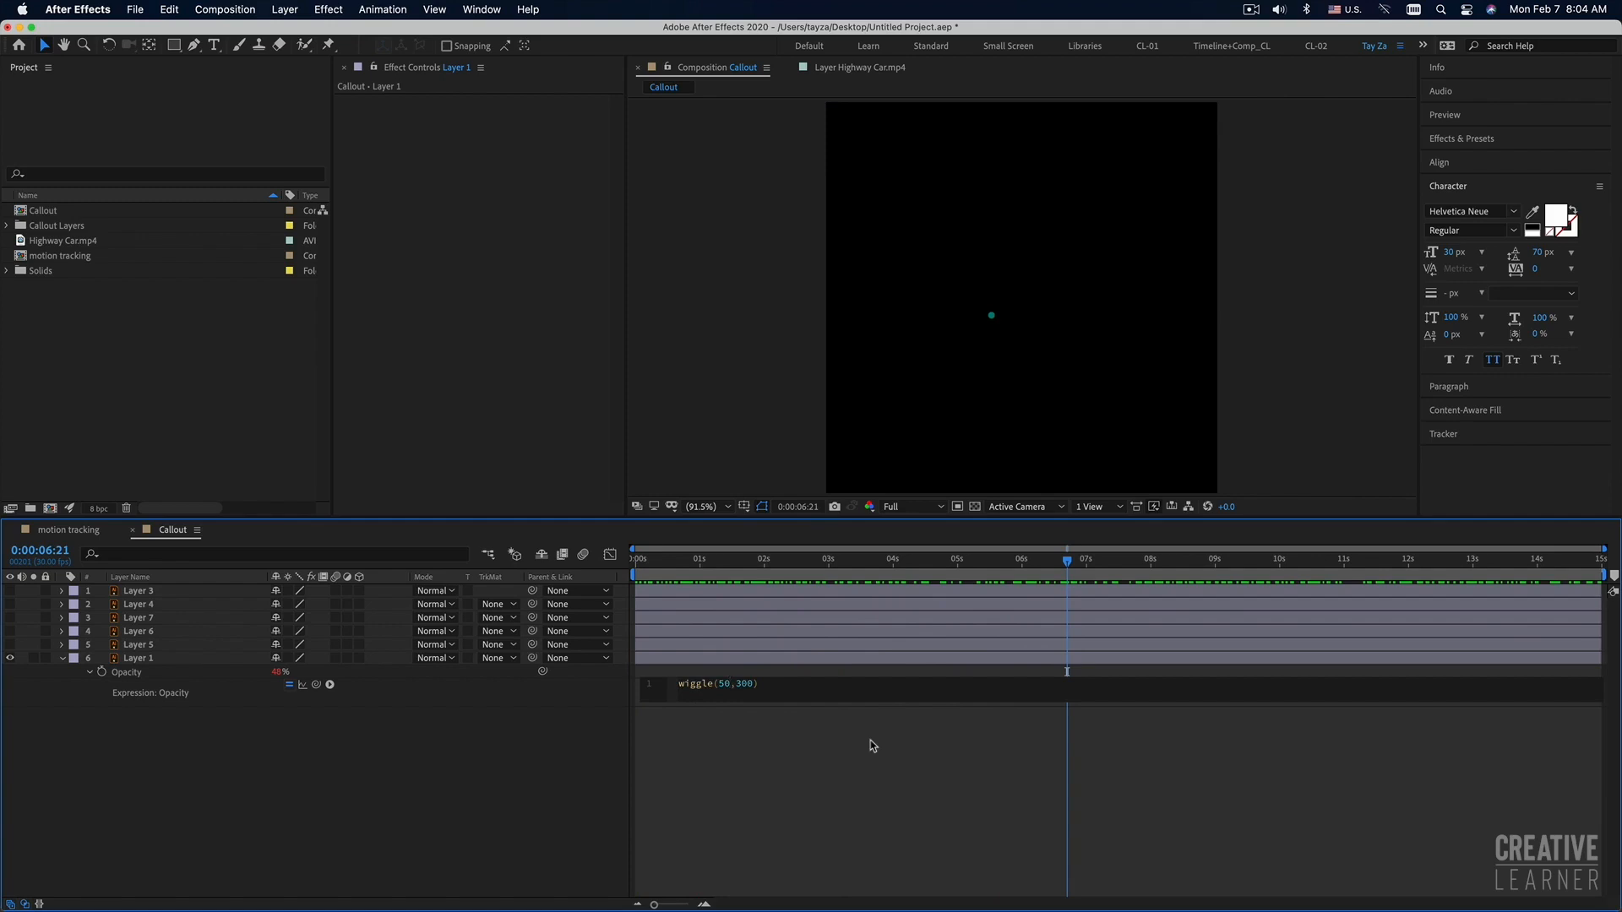
pyautogui.hotkey('shift', 'Right')
pyautogui.hotkey('shift', 'Right')
pyautogui.write('10')
pyautogui.click(870, 739)
pyautogui.press('space')
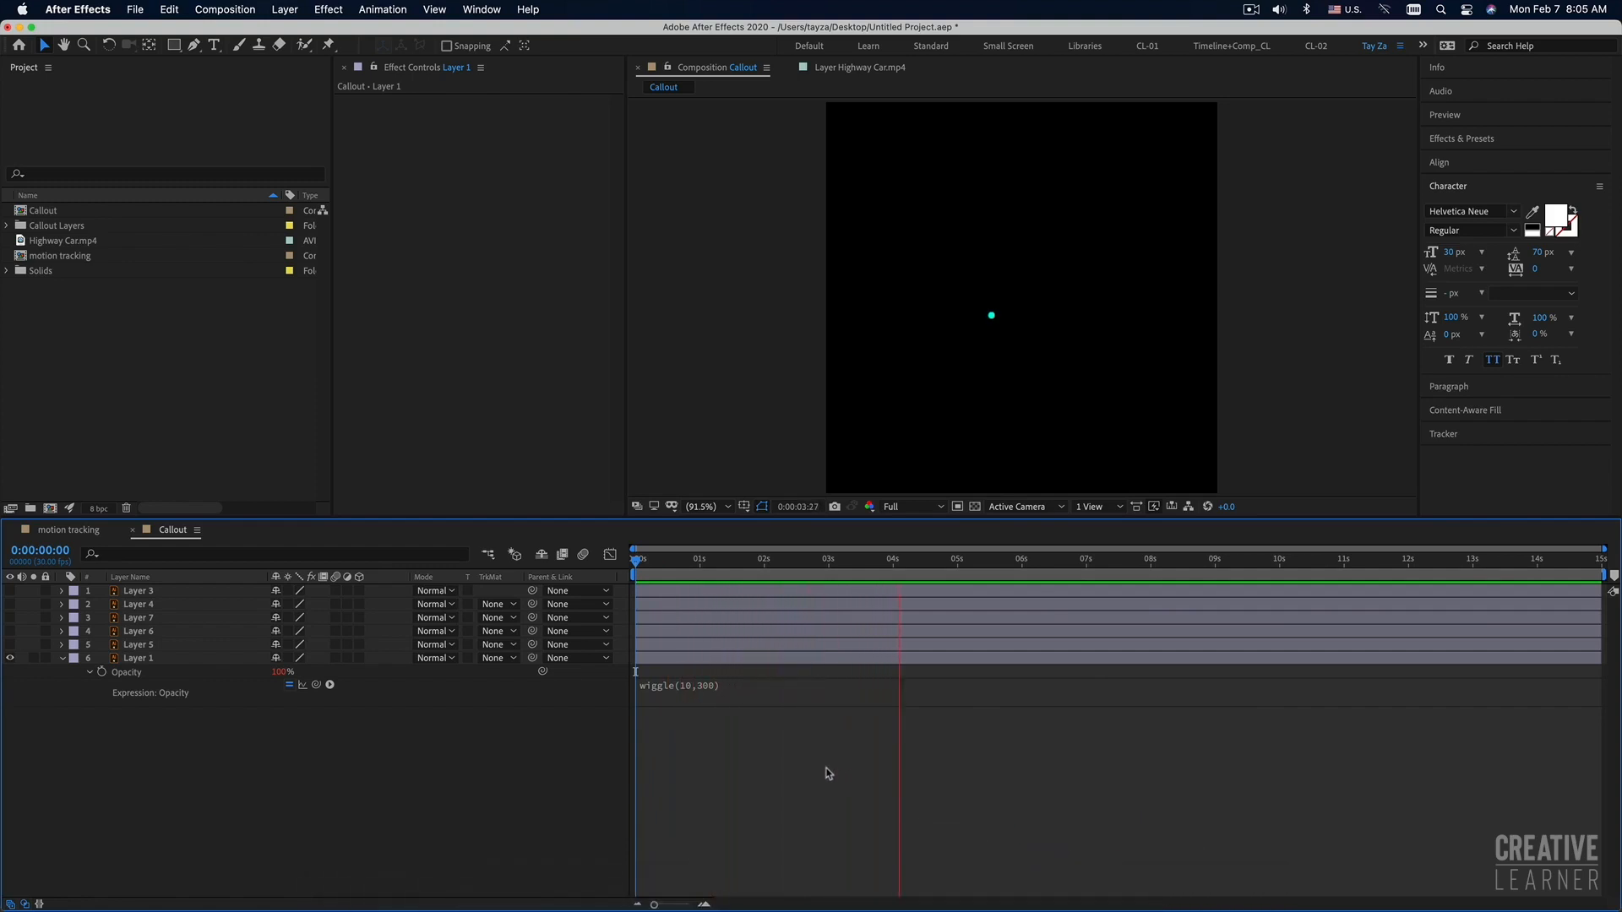
pyautogui.press('space')
# Show Layer 5, create shapes from its vector artwork, and delete the original Layer 5, keeping the outlines layer selected.
pyautogui.click(11, 644)
pyautogui.click(168, 649)
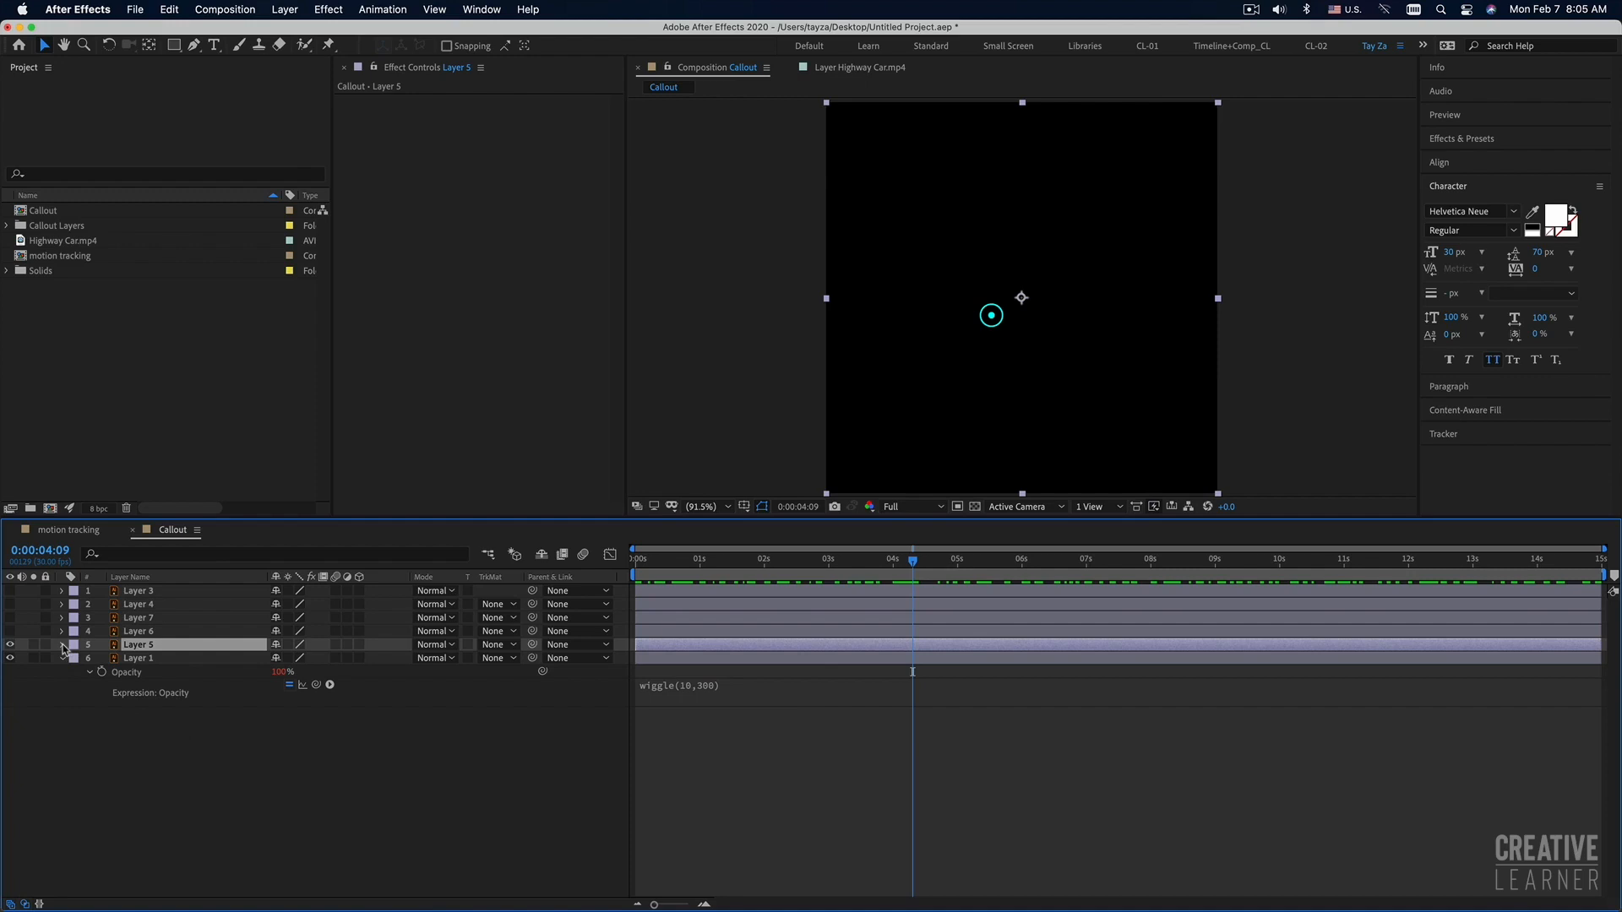
pyautogui.rightClick(142, 647)
pyautogui.moveTo(180, 771)
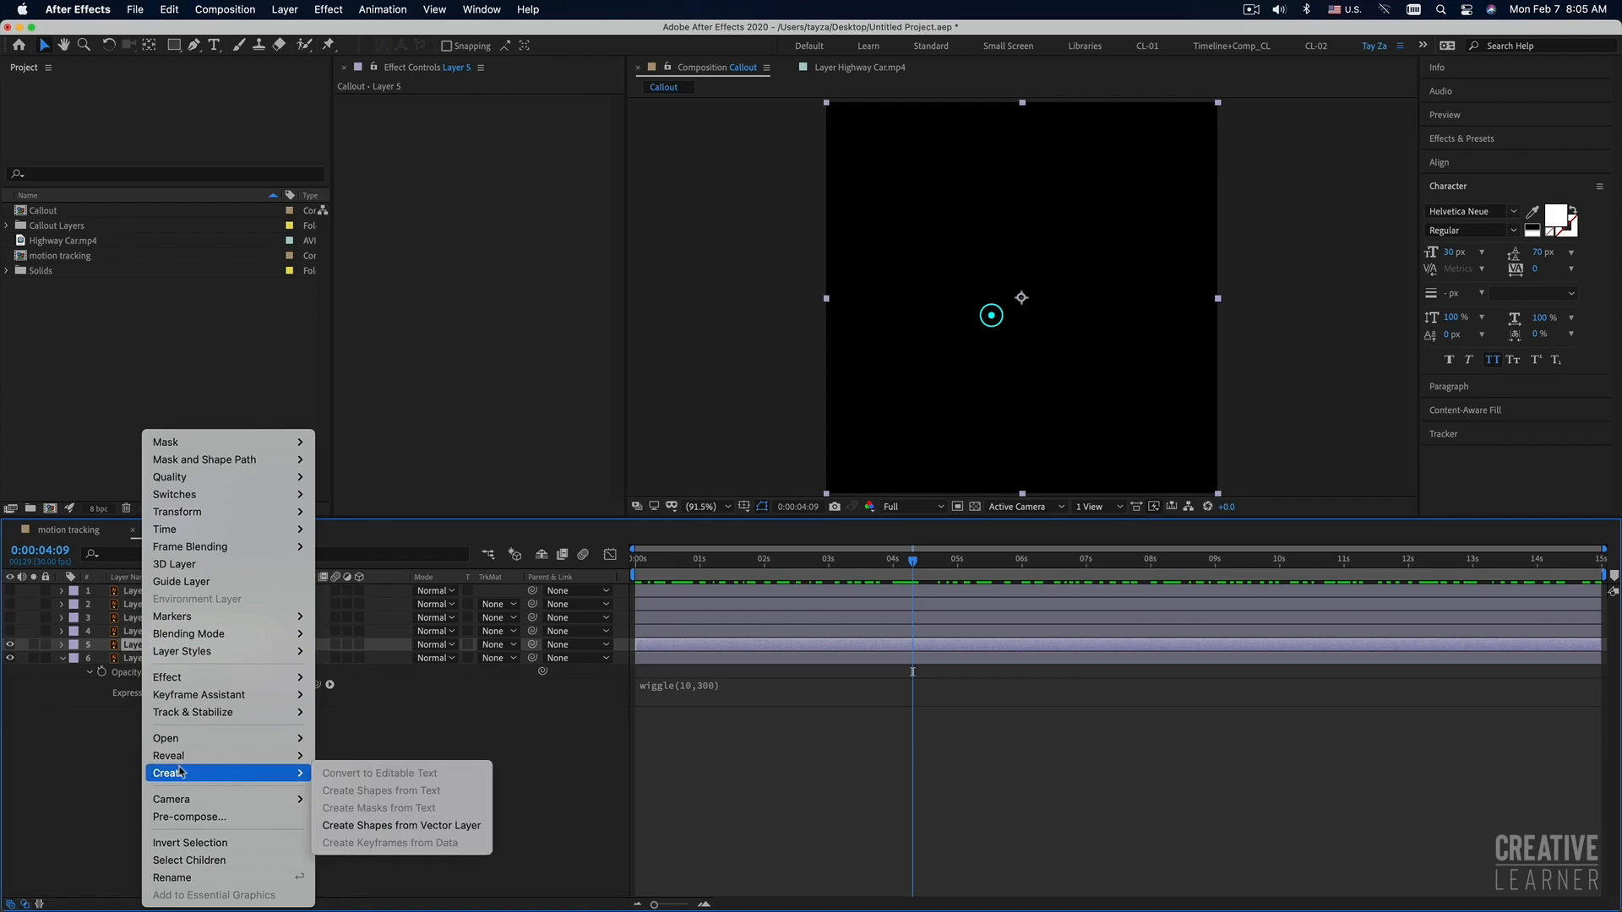
pyautogui.click(374, 826)
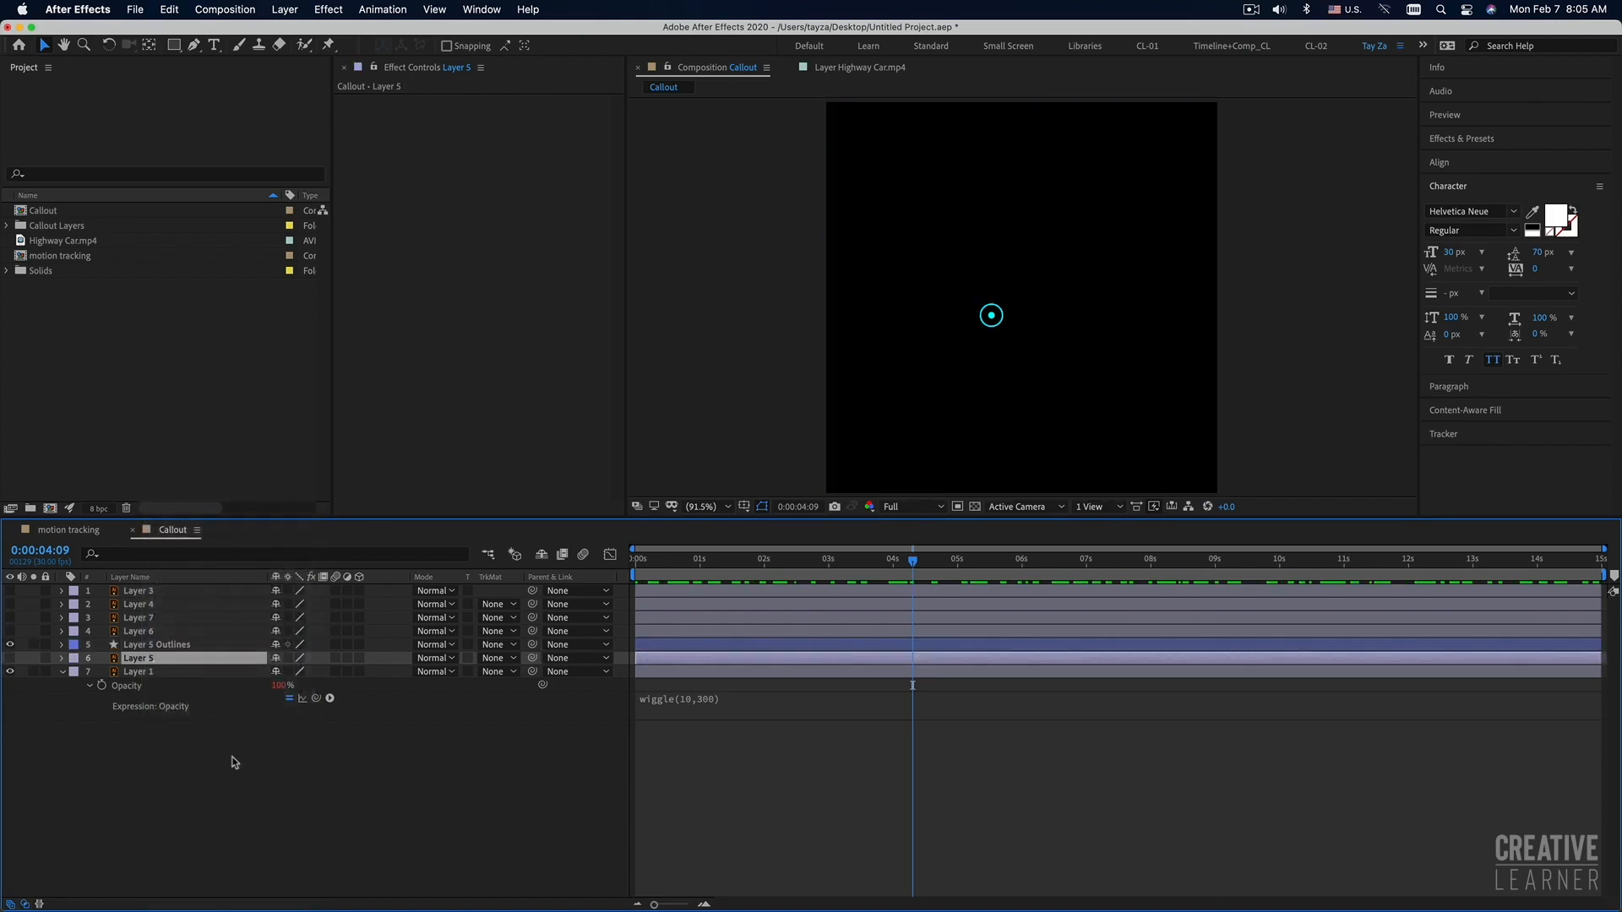
pyautogui.press('Delete')
pyautogui.click(166, 646)
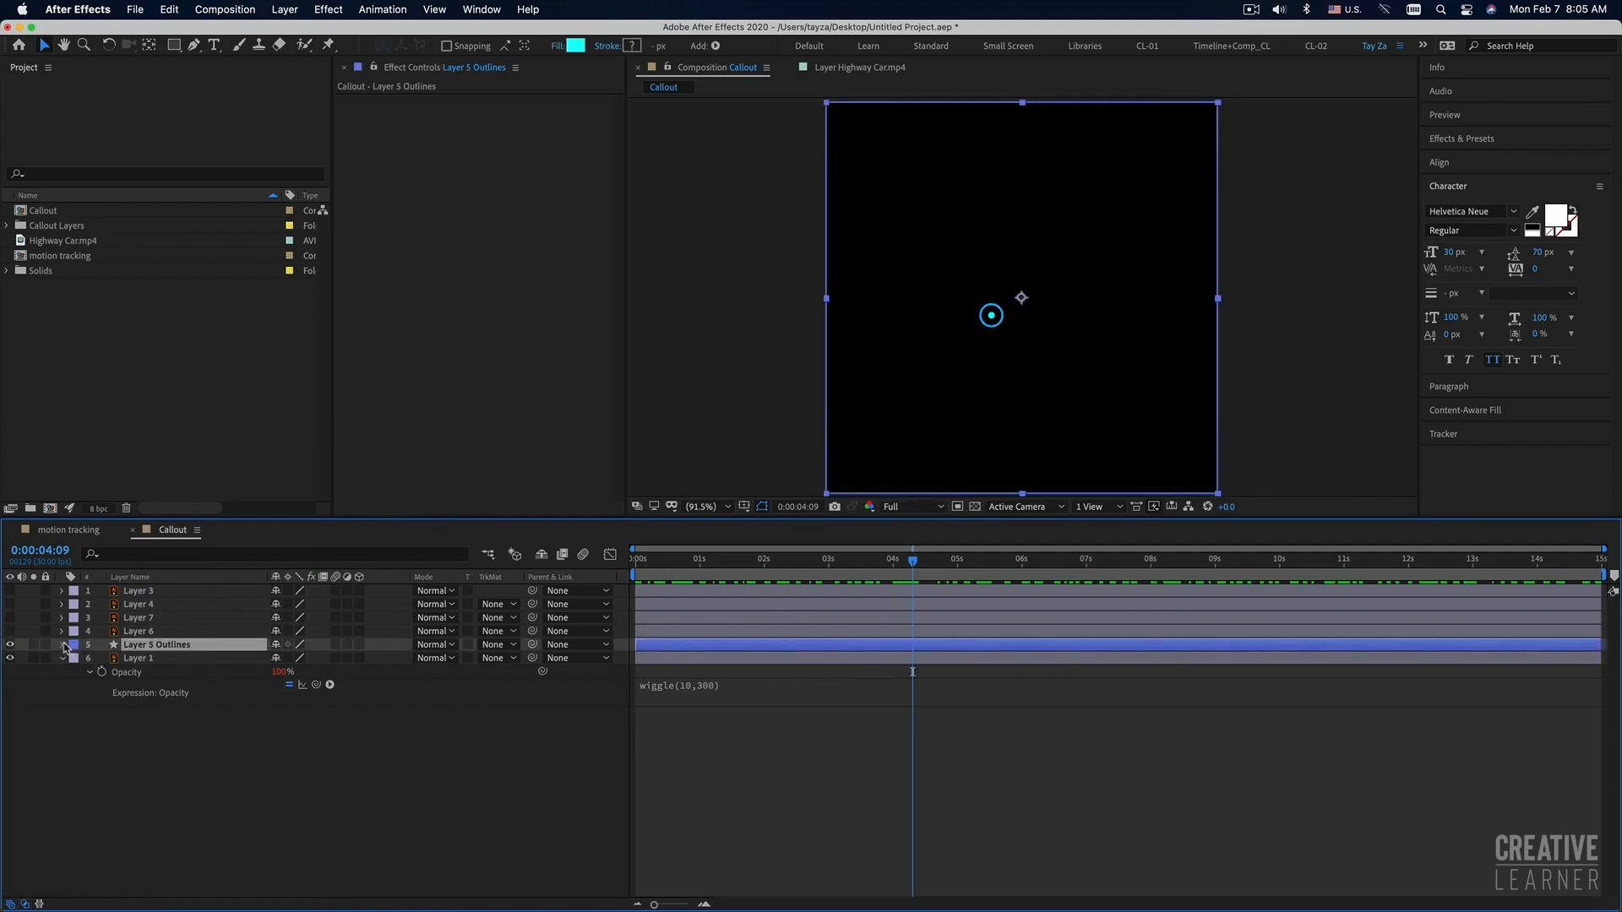
# Compare the two paths in Group 1 of Layer 5 Outlines and delete Path 2, the ring's inner circle.
pyautogui.click(62, 645)
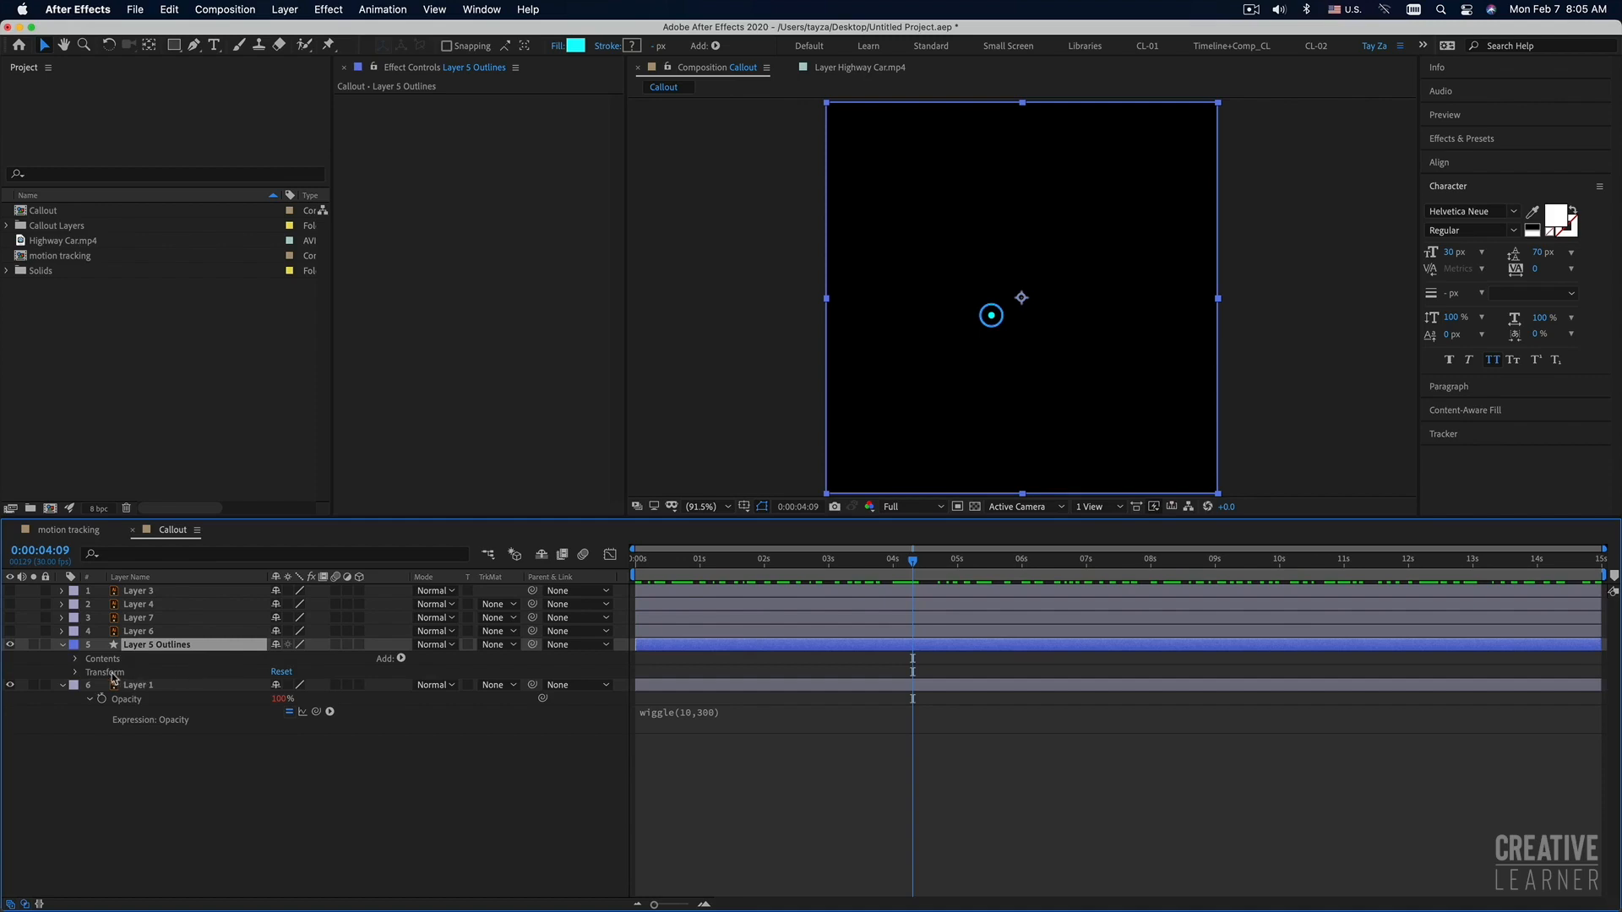
pyautogui.click(76, 659)
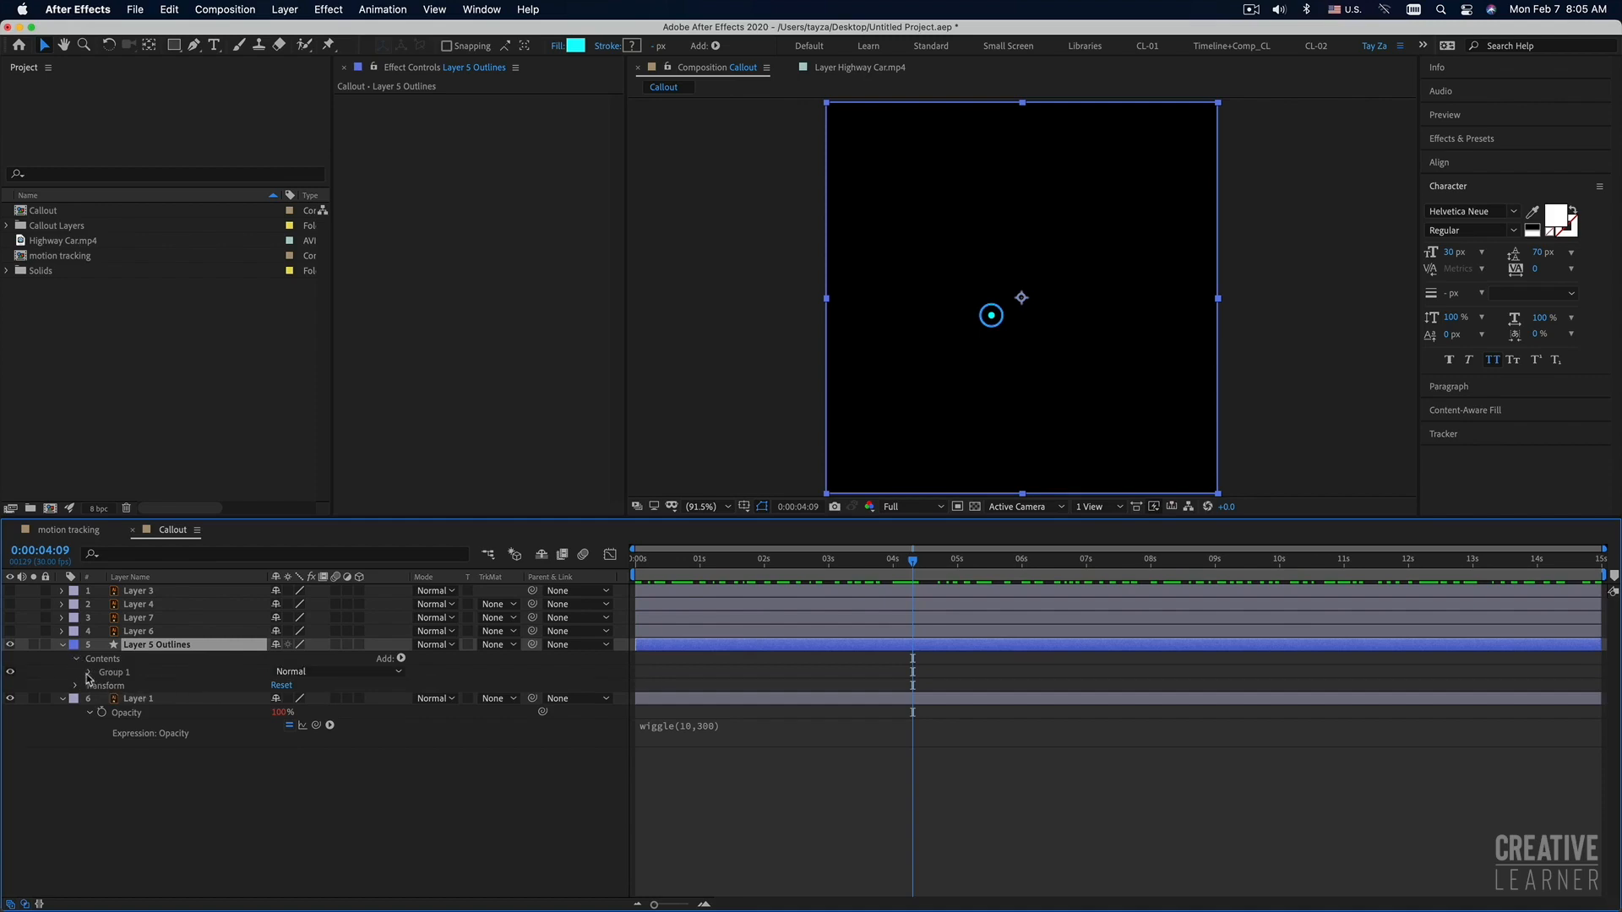
pyautogui.click(89, 673)
pyautogui.click(128, 688)
pyautogui.click(127, 700)
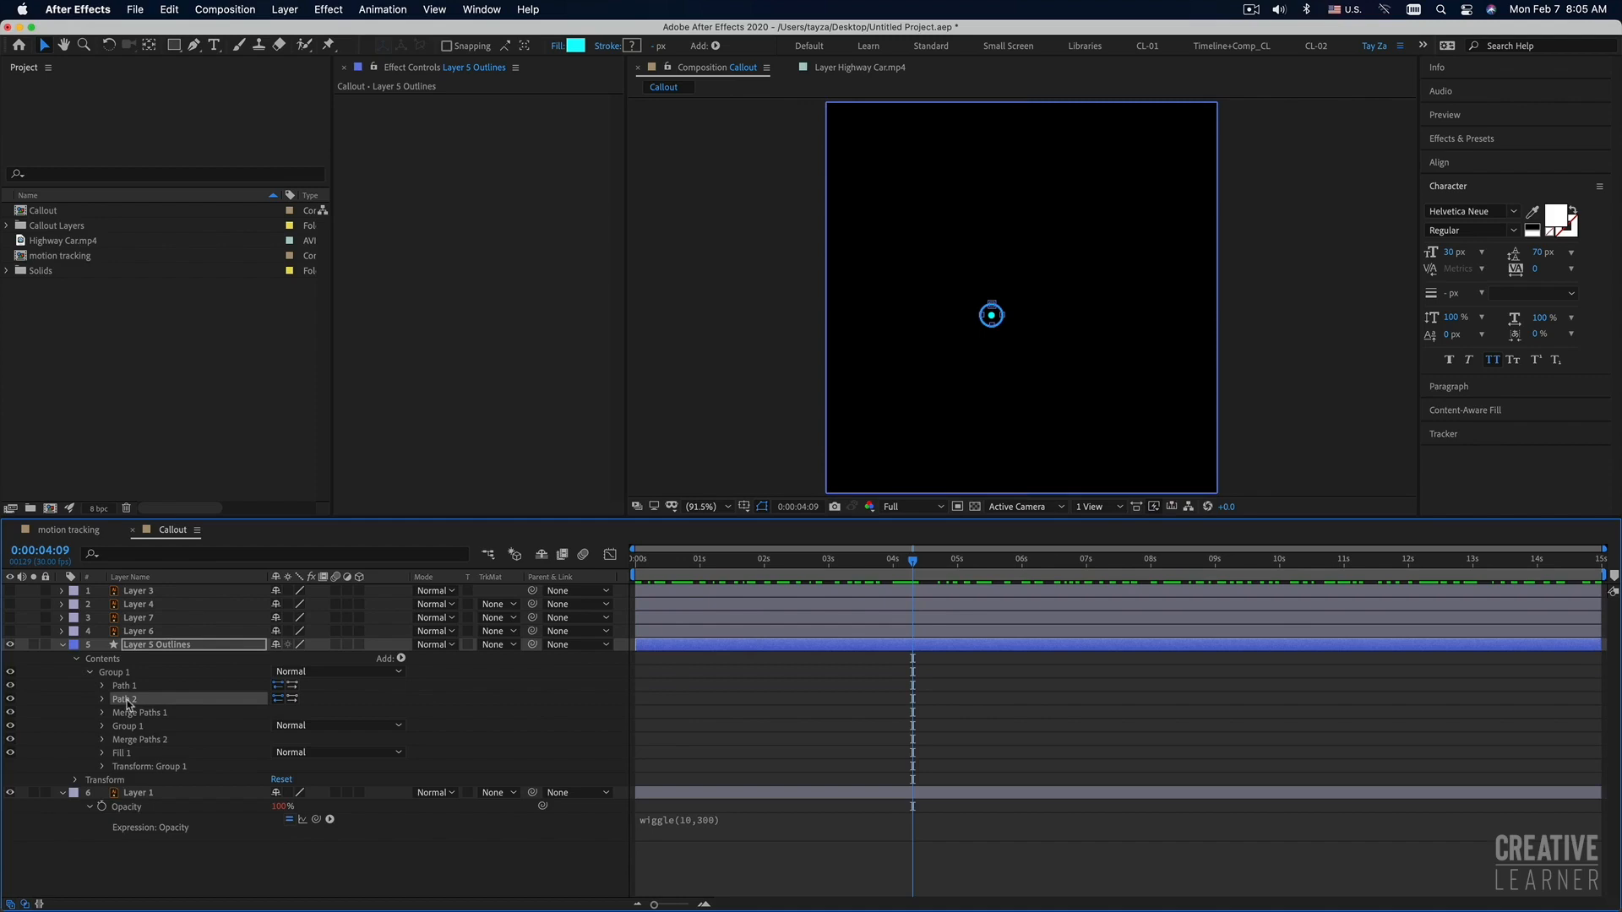
pyautogui.click(126, 687)
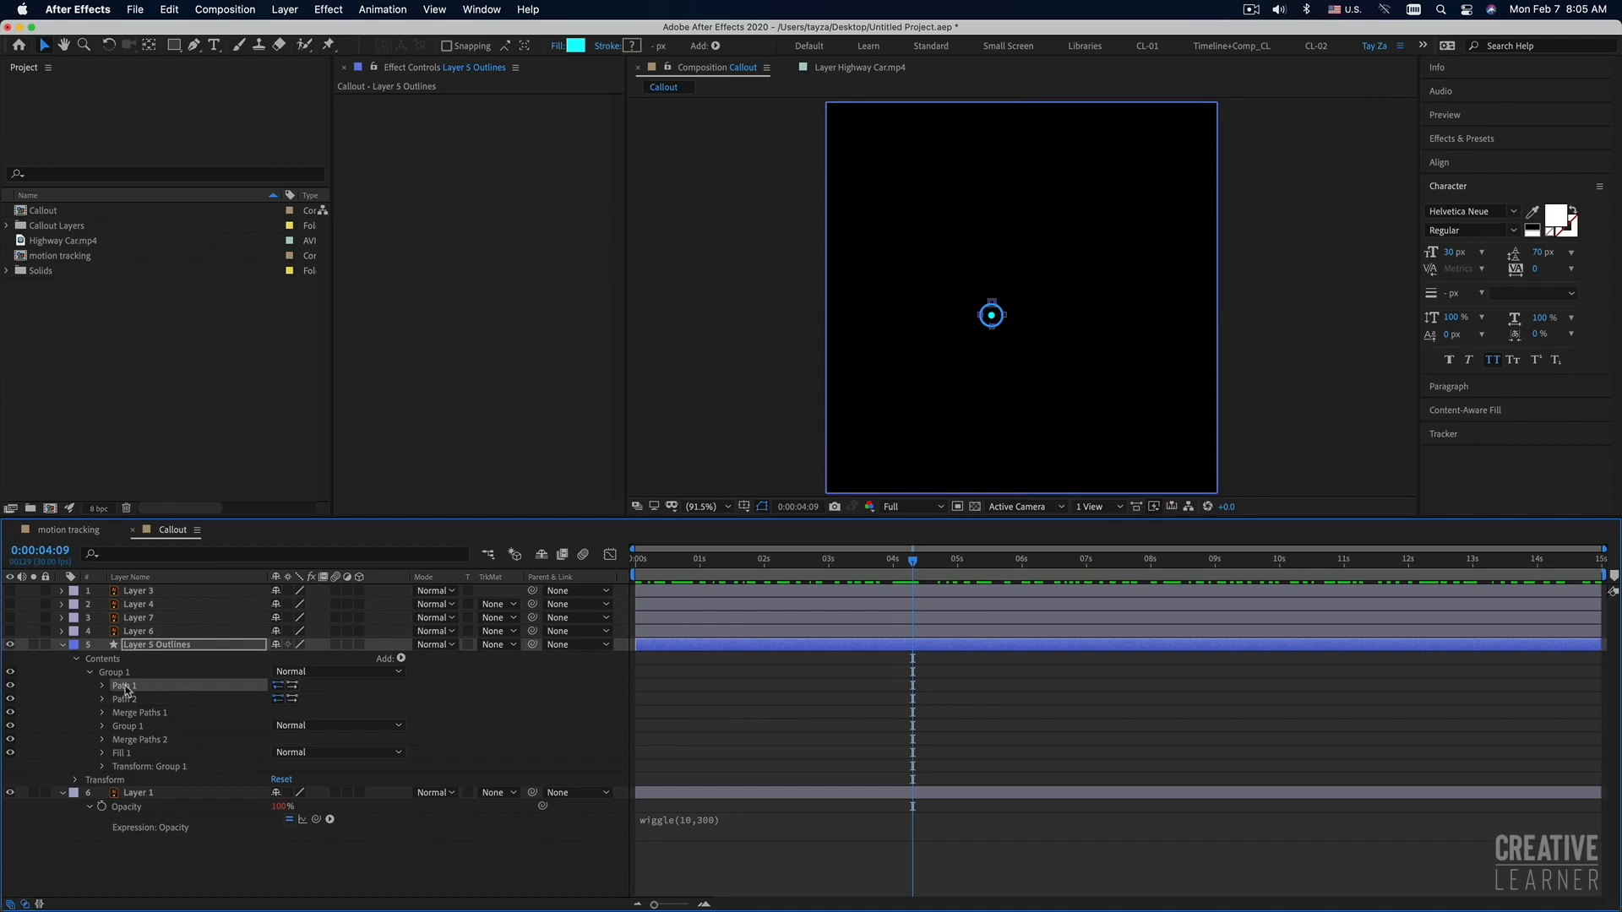
pyautogui.click(125, 700)
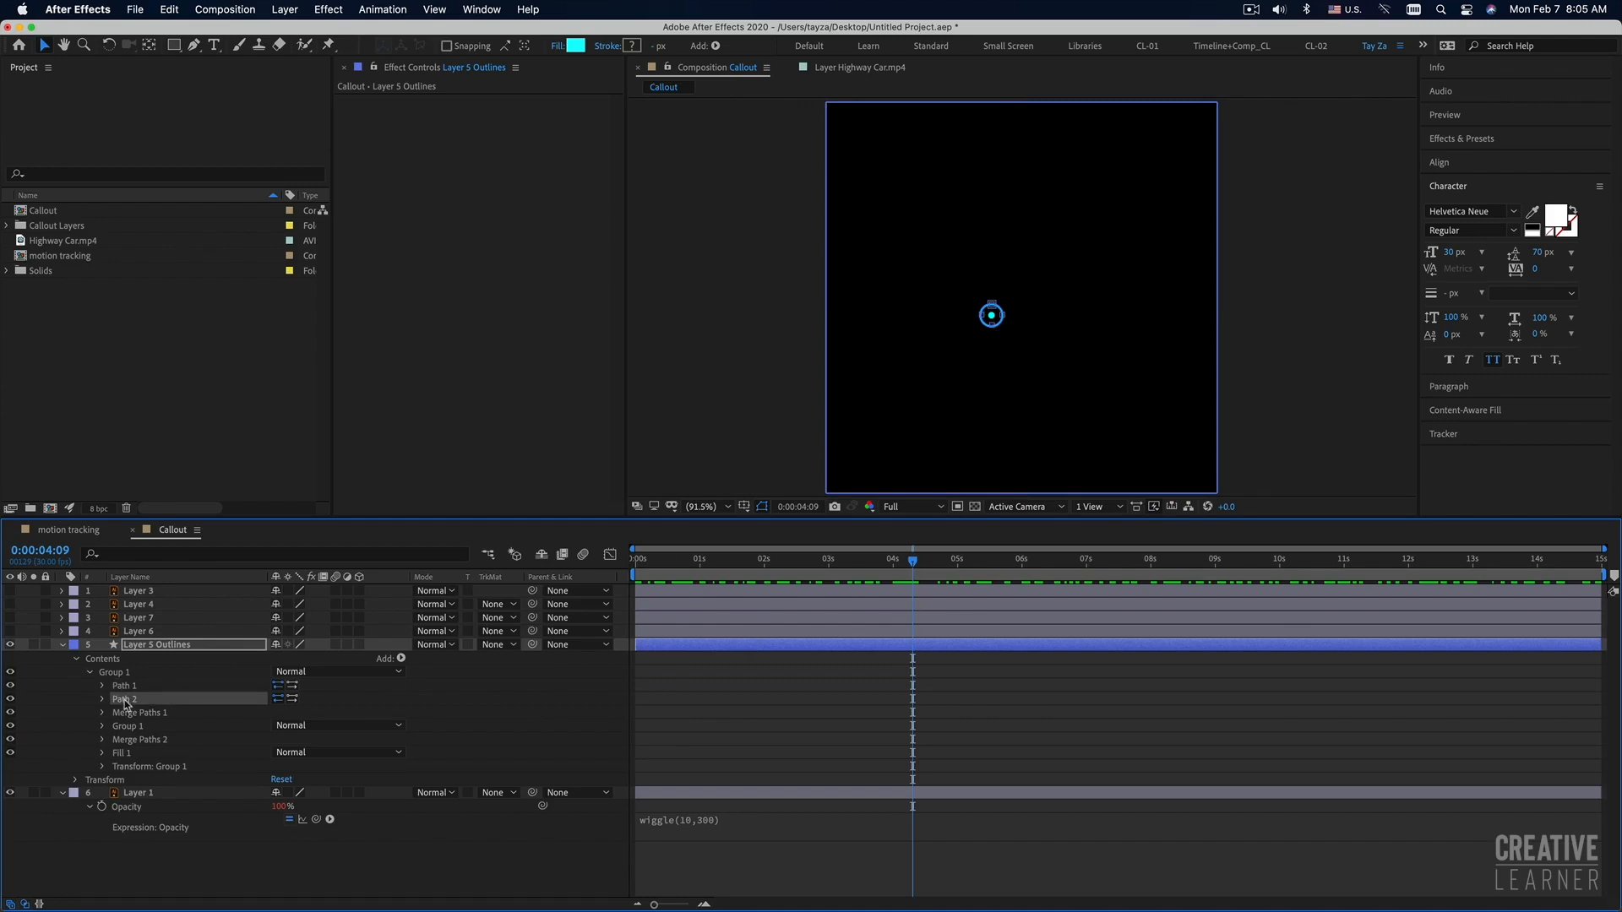
pyautogui.click(125, 688)
pyautogui.click(127, 700)
pyautogui.press('.')
pyautogui.press('.')
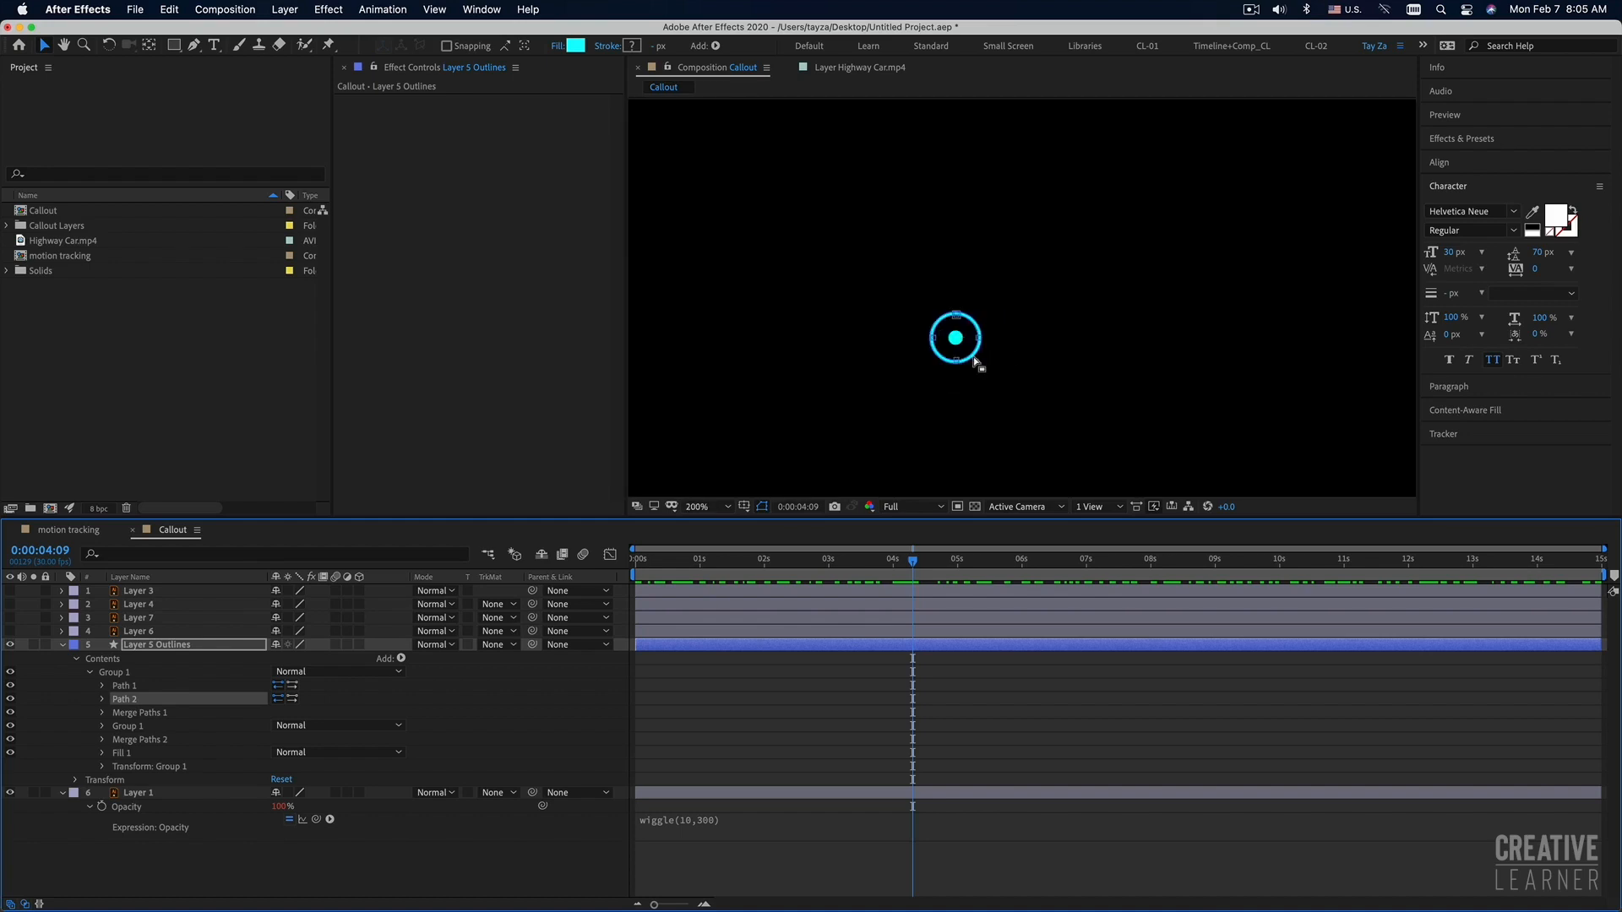
pyautogui.click(145, 686)
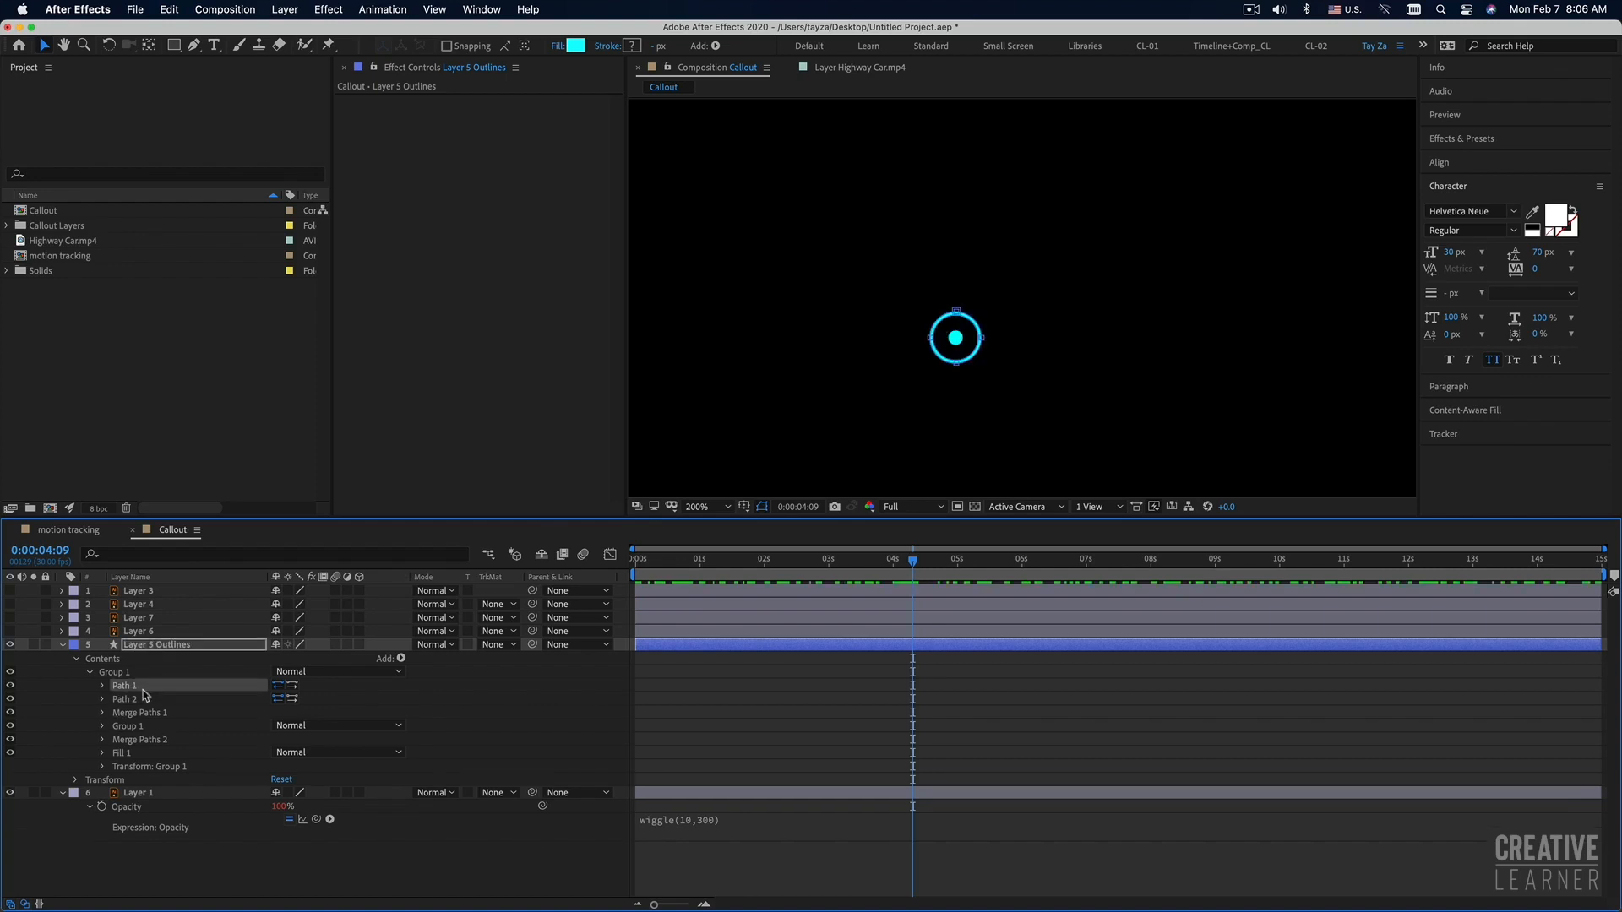
pyautogui.click(137, 701)
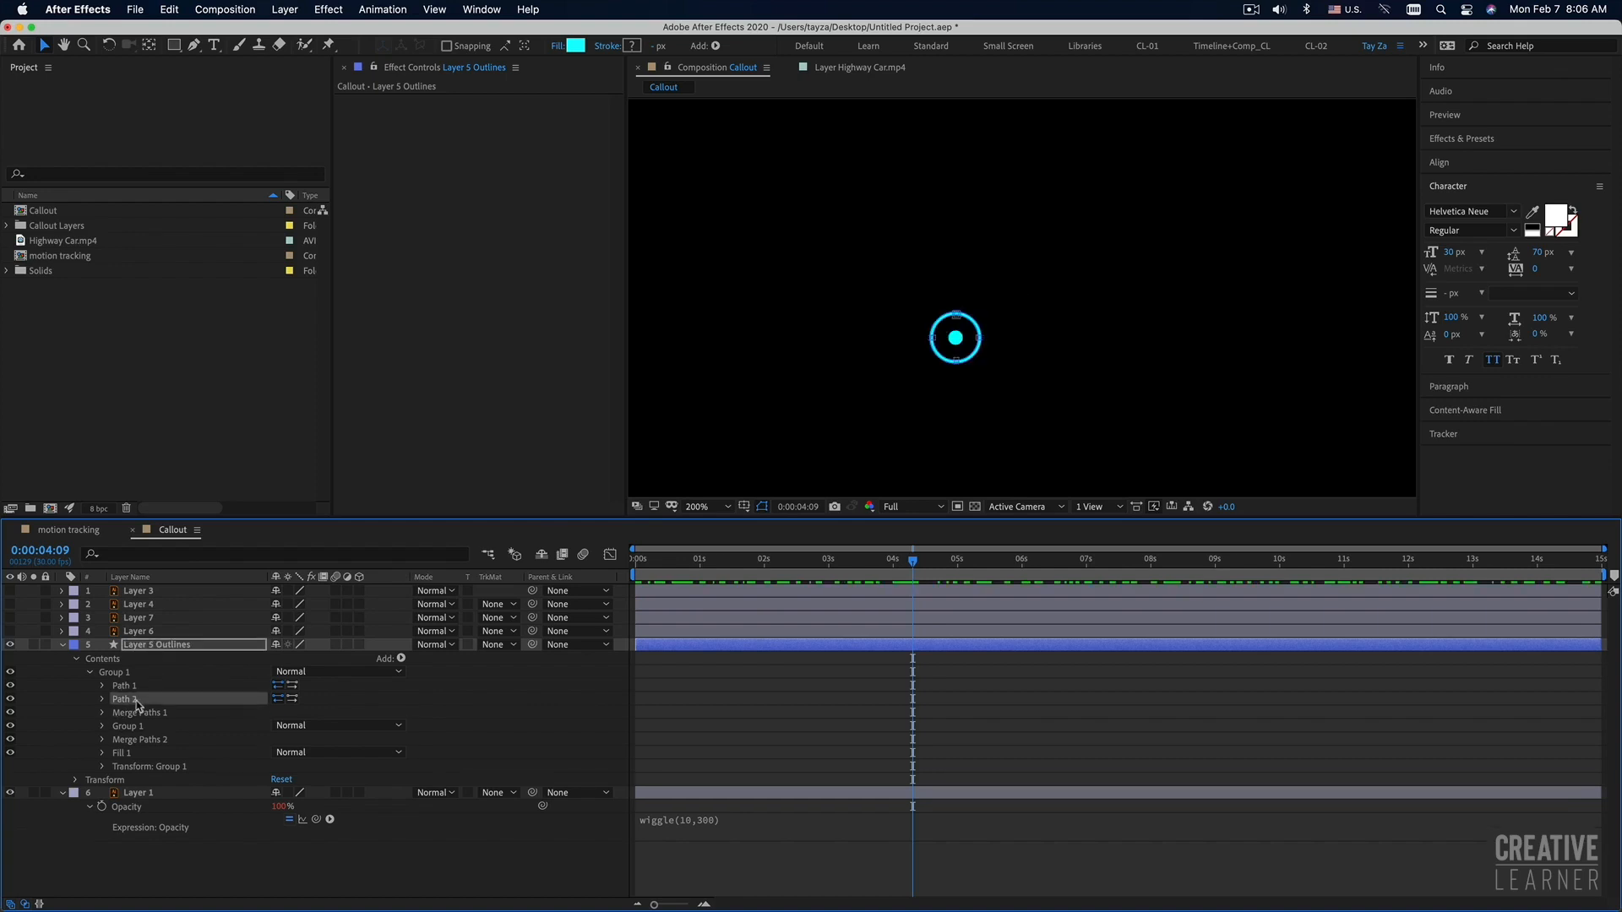
pyautogui.press('Delete')
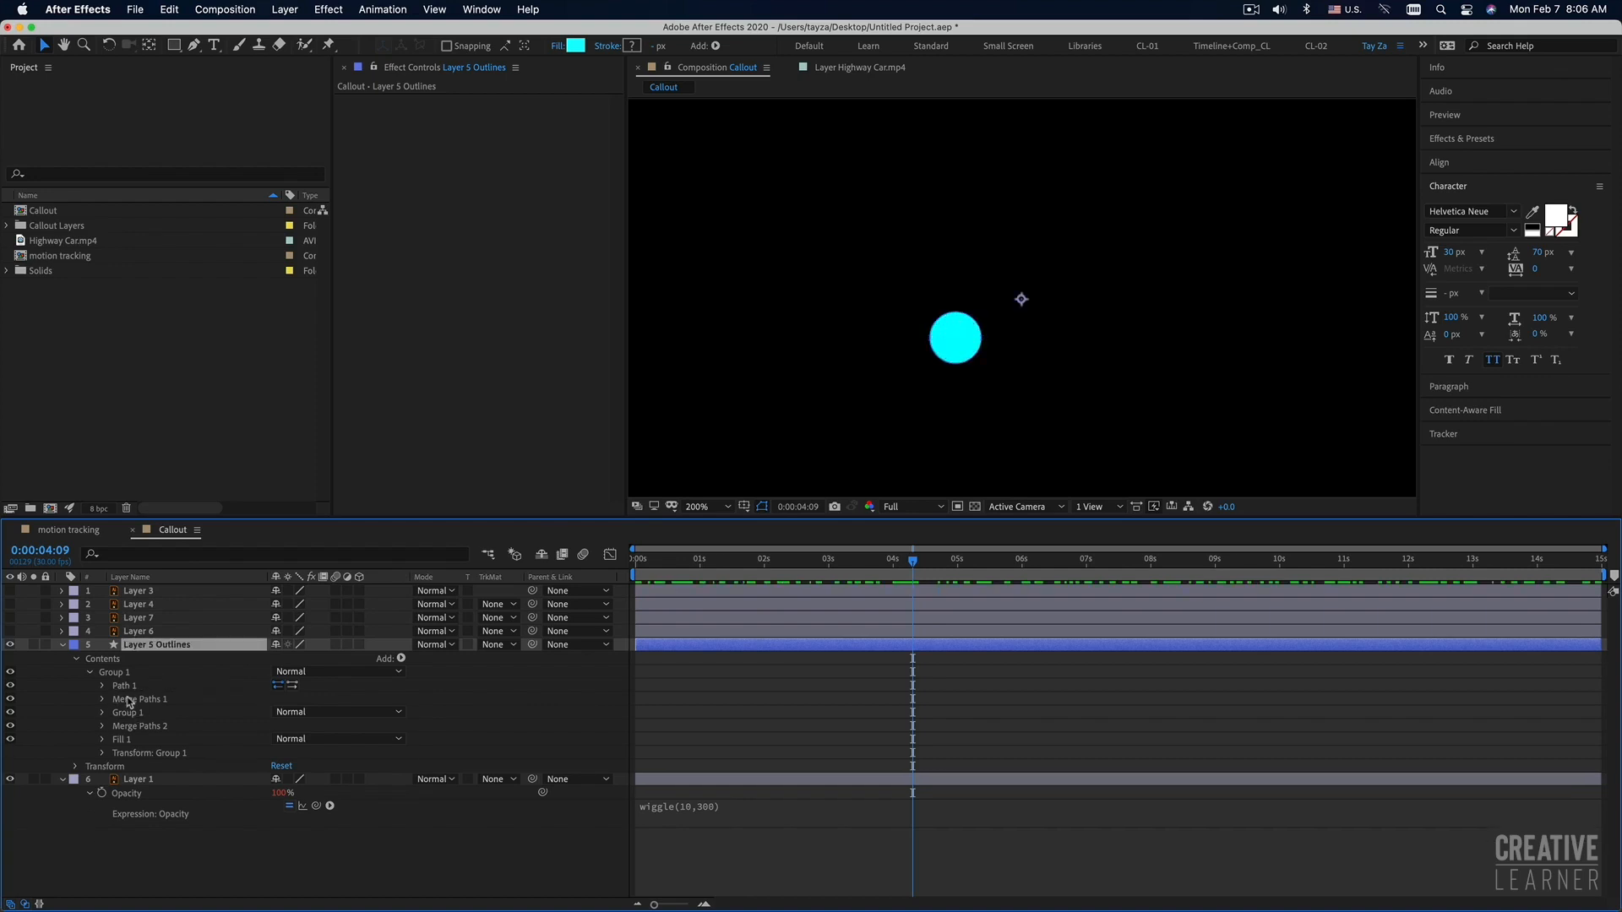
# Add a stroke to the circle in Group 1 of Layer 5 Outlines and hide Fill 1.
pyautogui.click(128, 686)
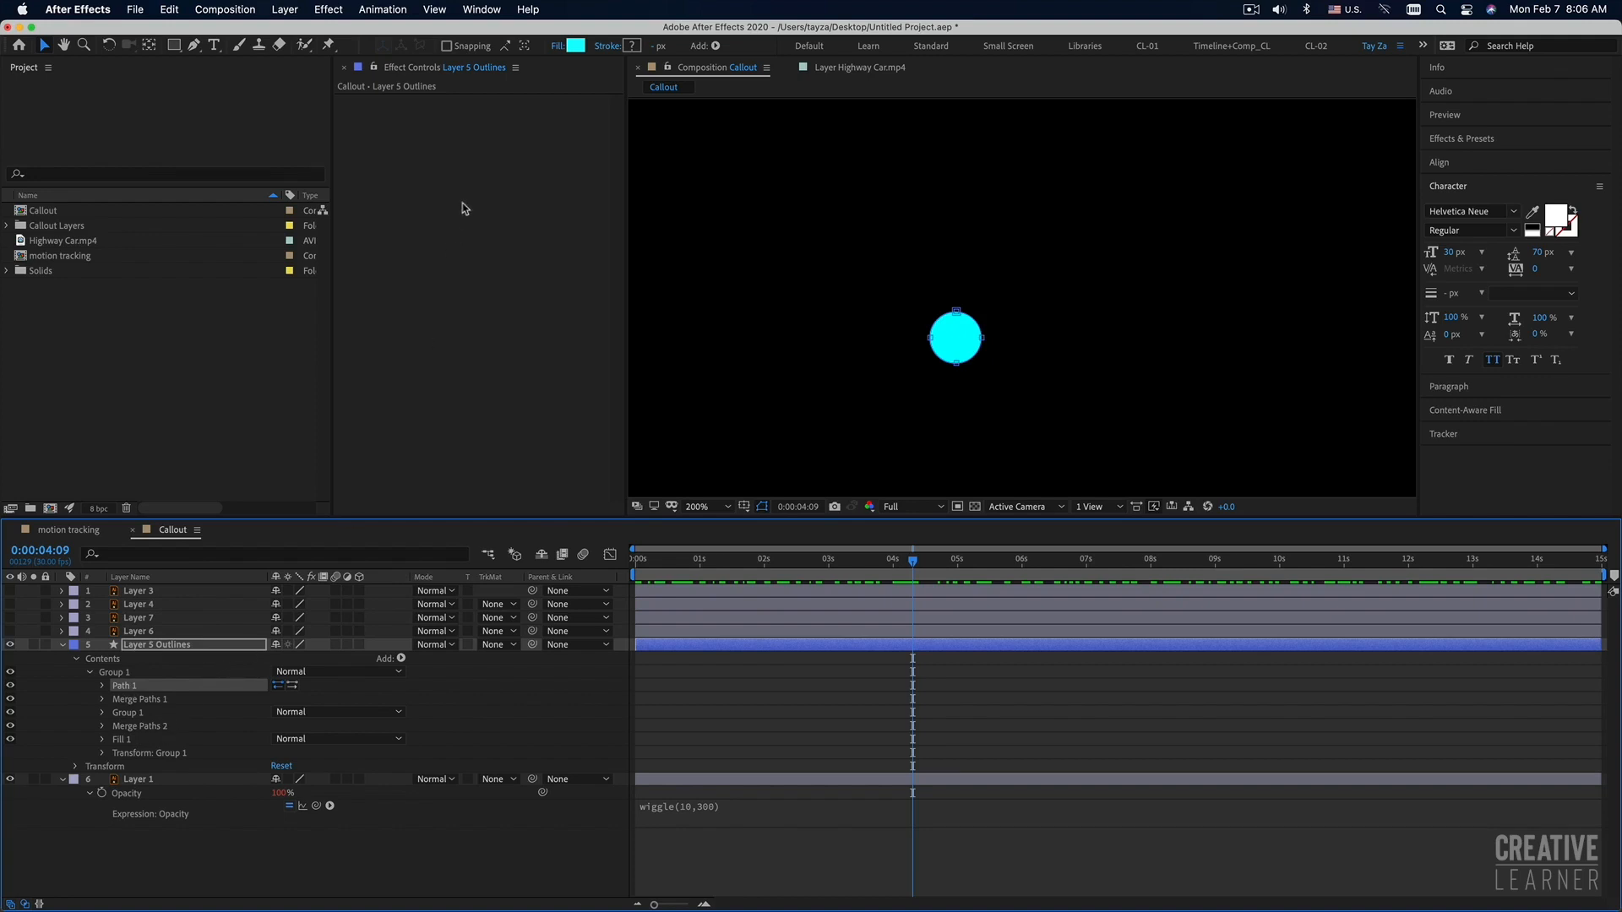
pyautogui.click(121, 739)
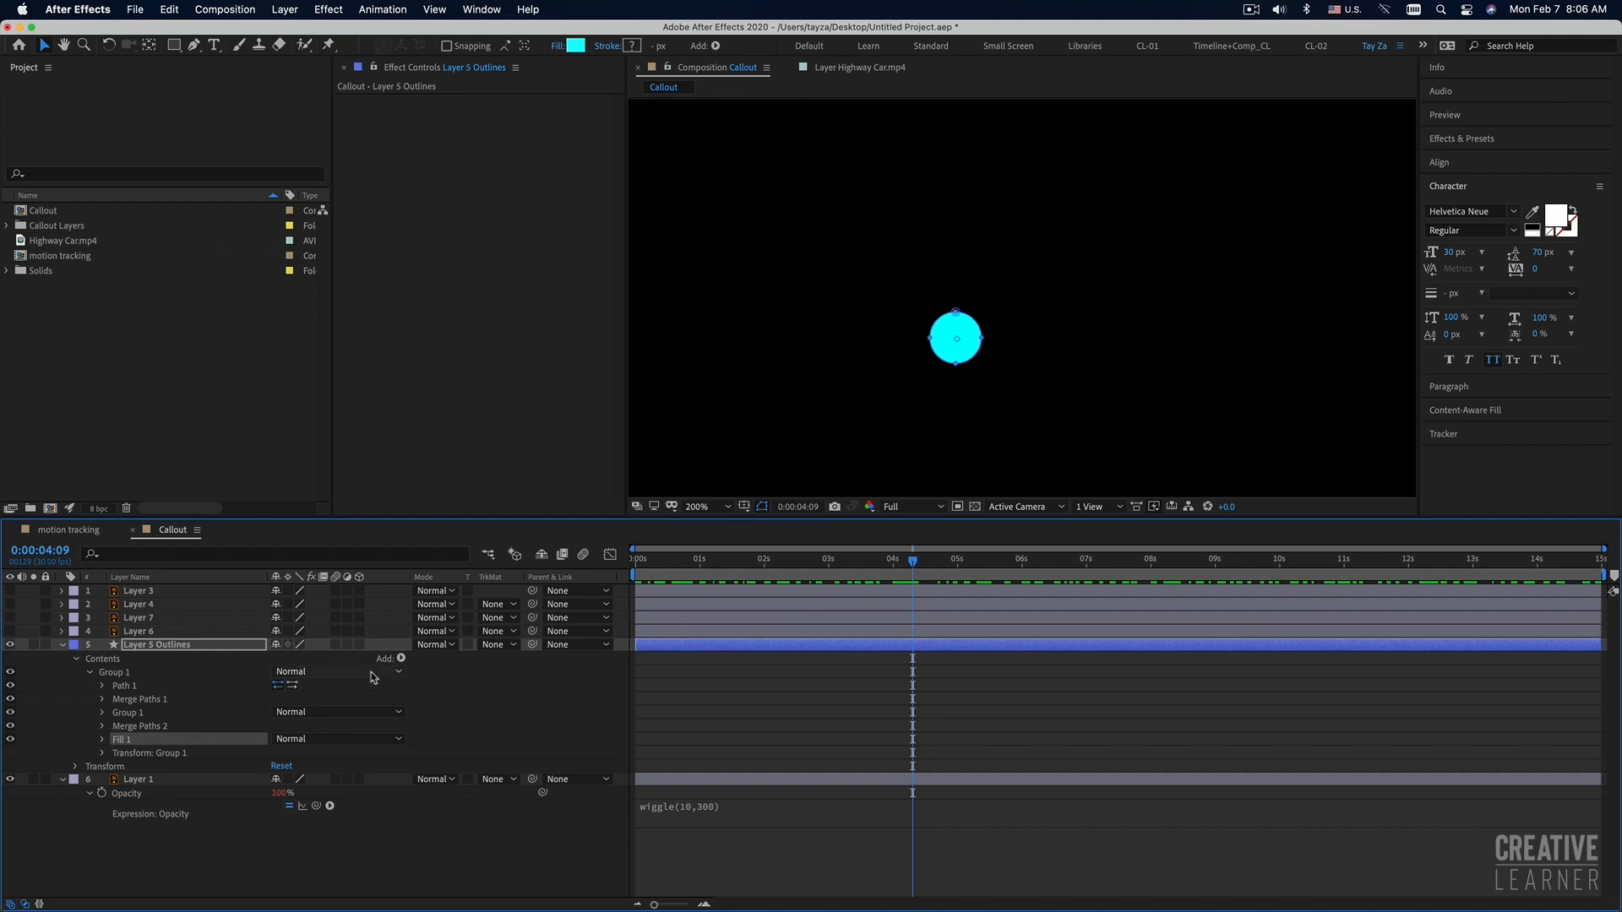
pyautogui.click(402, 658)
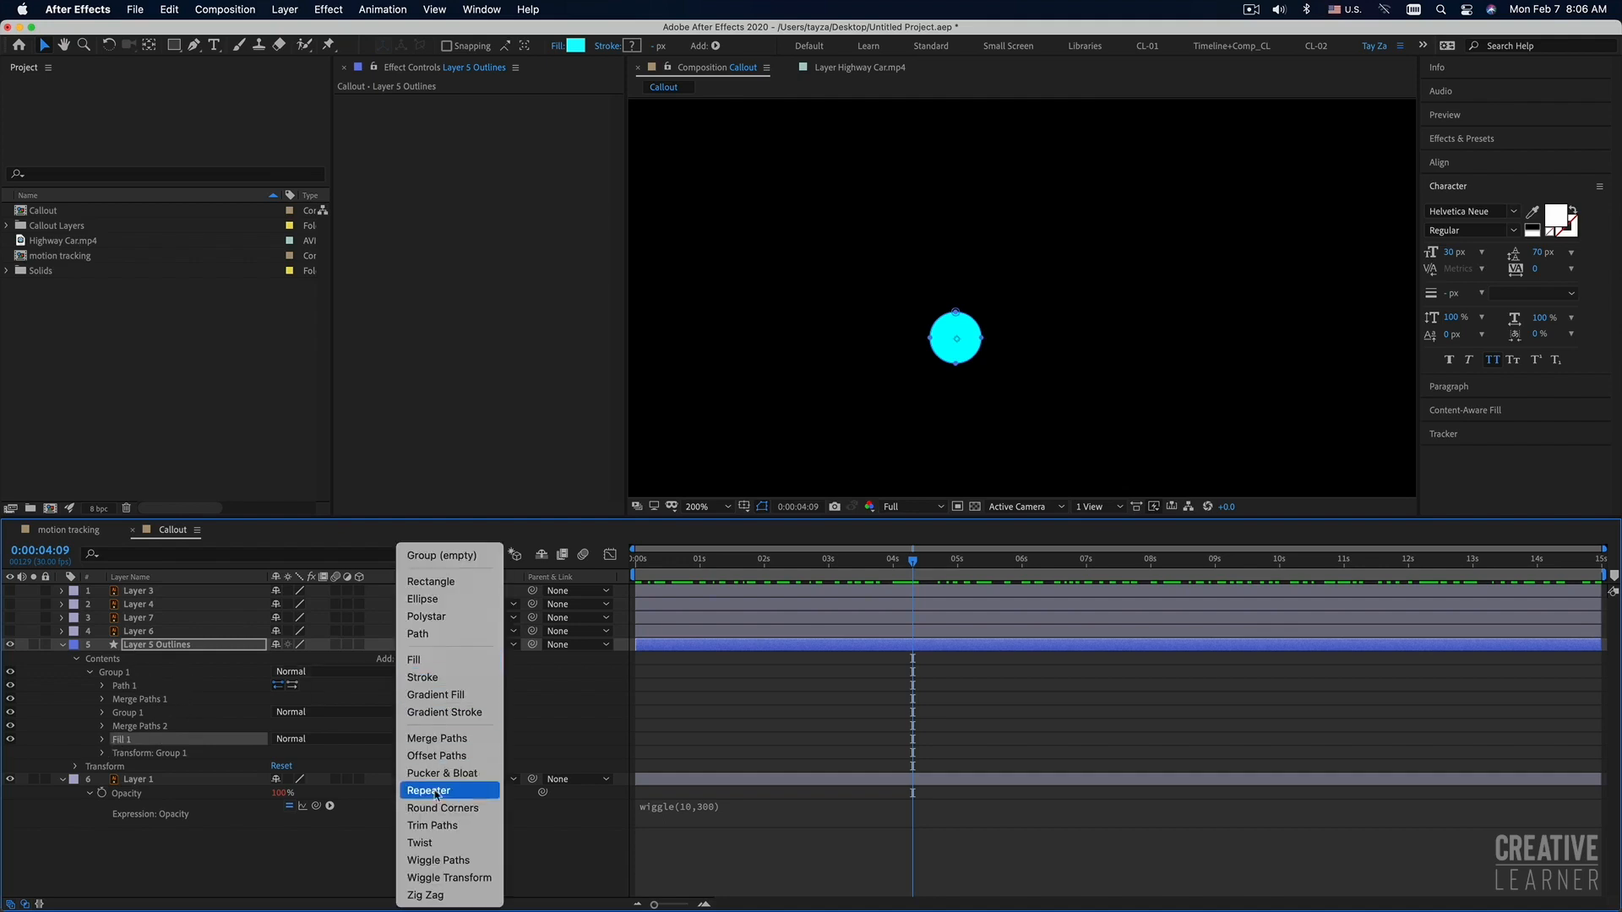
pyautogui.click(260, 741)
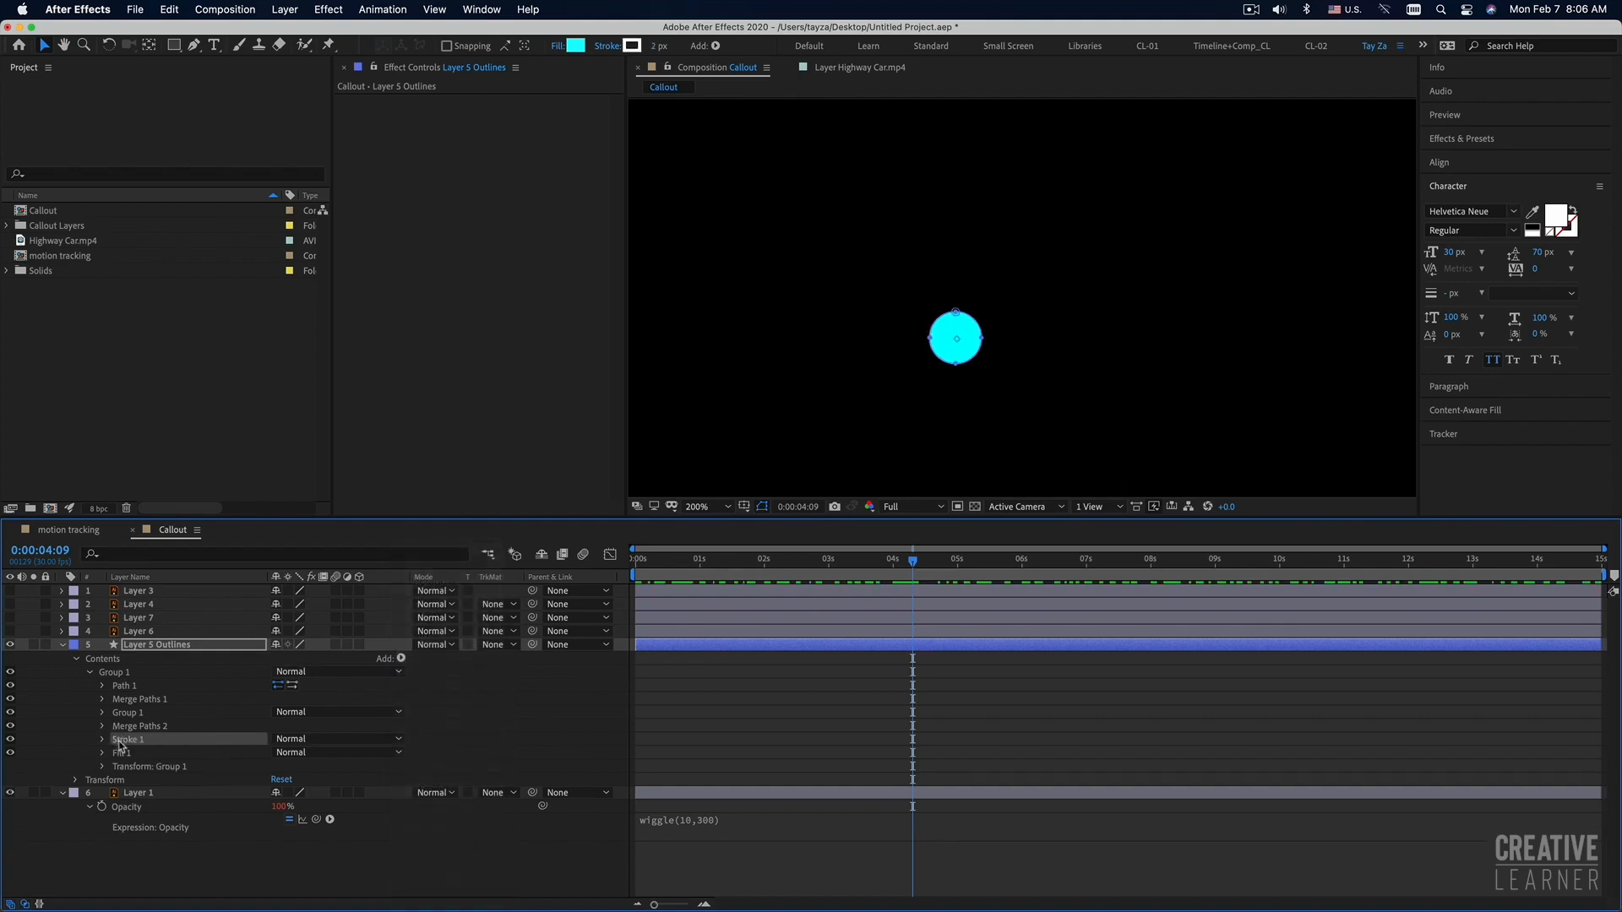
pyautogui.click(10, 752)
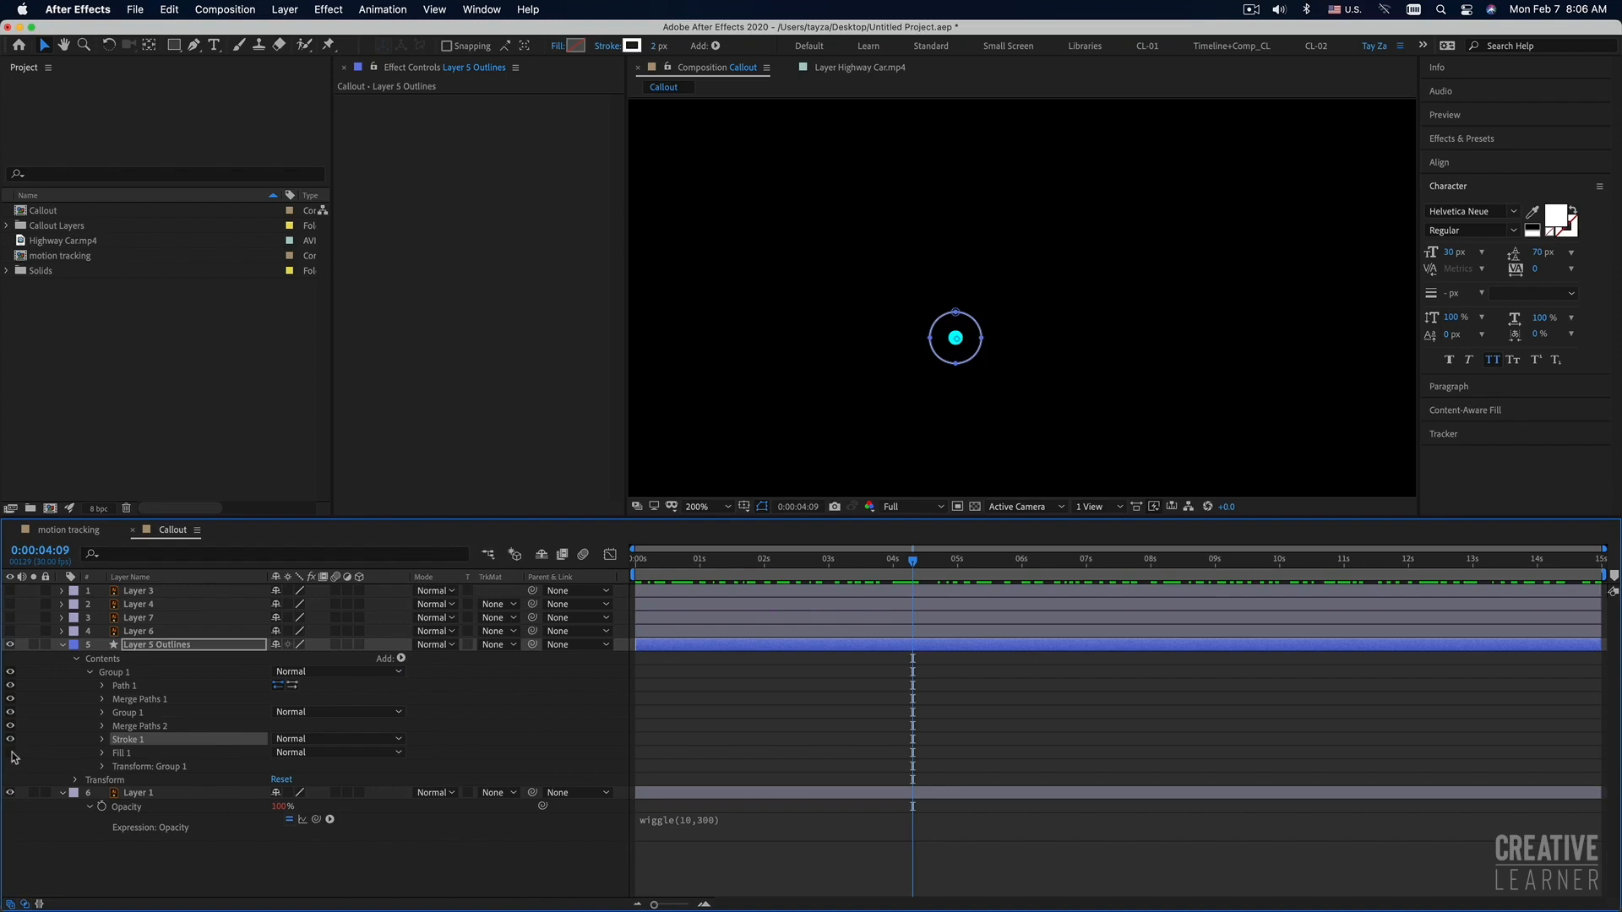
# Set the color of Stroke 1 to cyan 00FFFF by sampling the center dot.
pyautogui.click(103, 740)
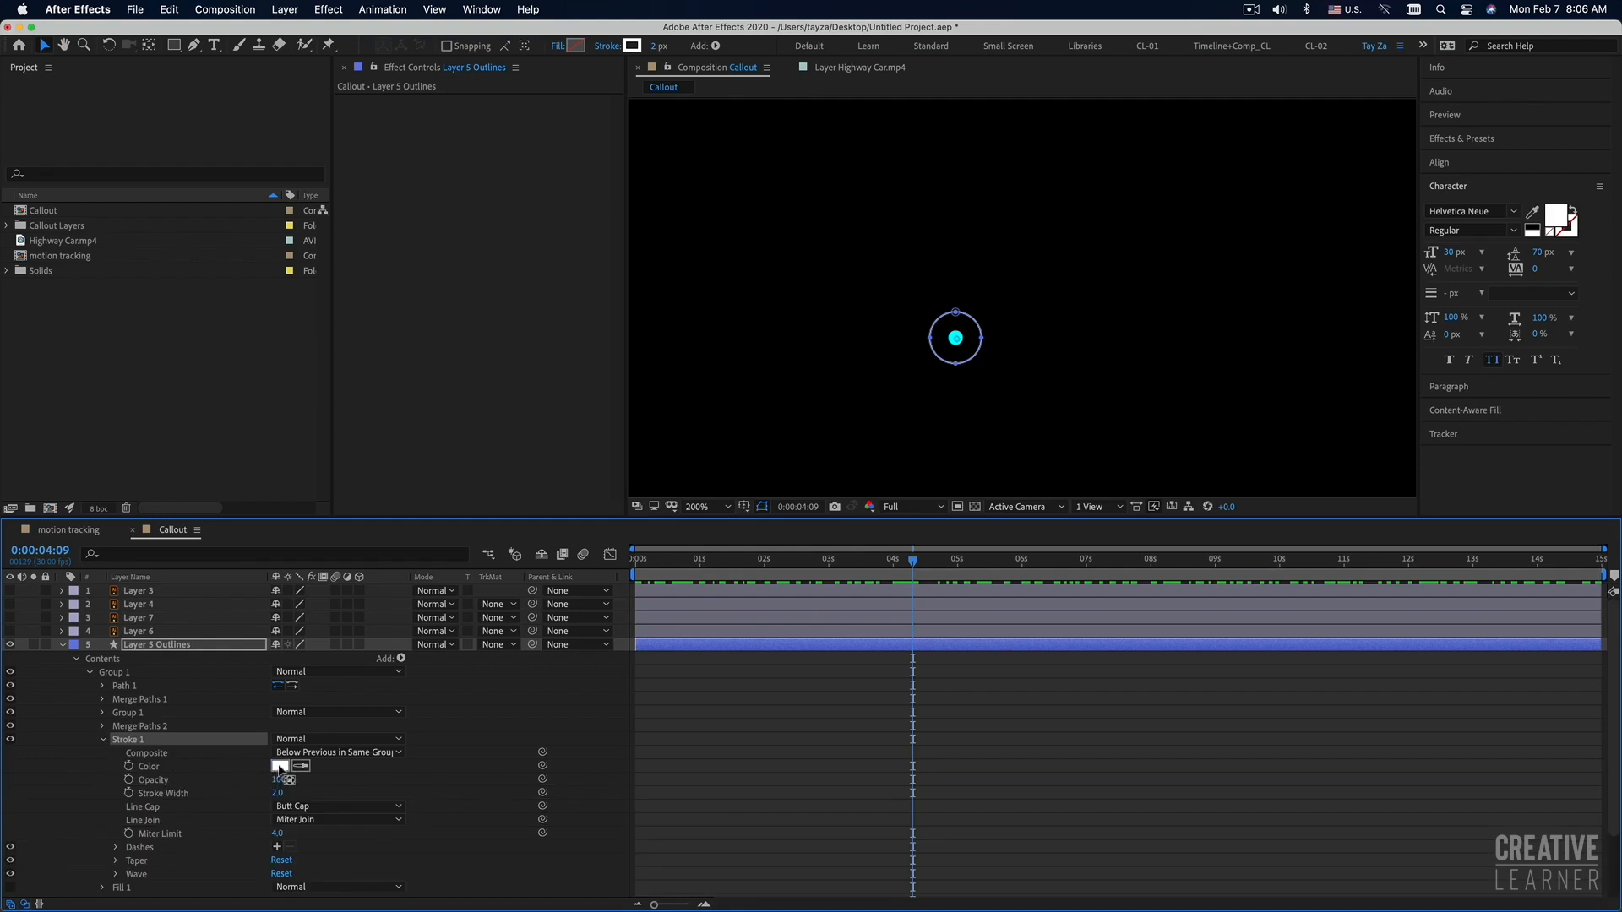
pyautogui.click(281, 768)
pyautogui.moveTo(408, 159); pyautogui.dragTo(345, 174)
pyautogui.click(560, 287)
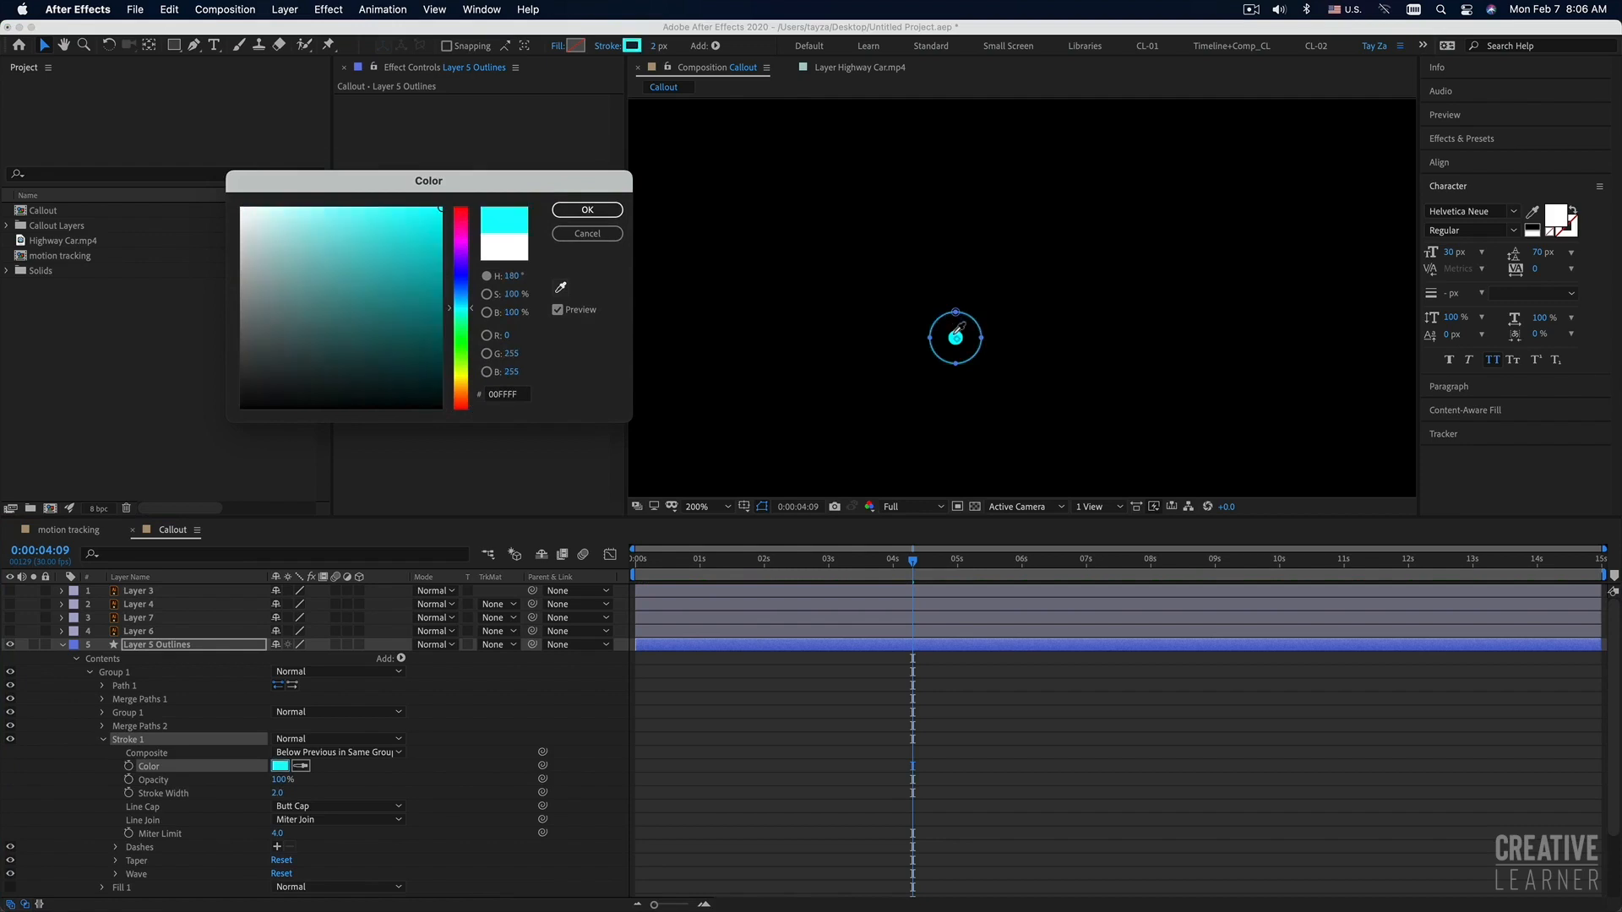
pyautogui.click(957, 335)
pyautogui.click(589, 210)
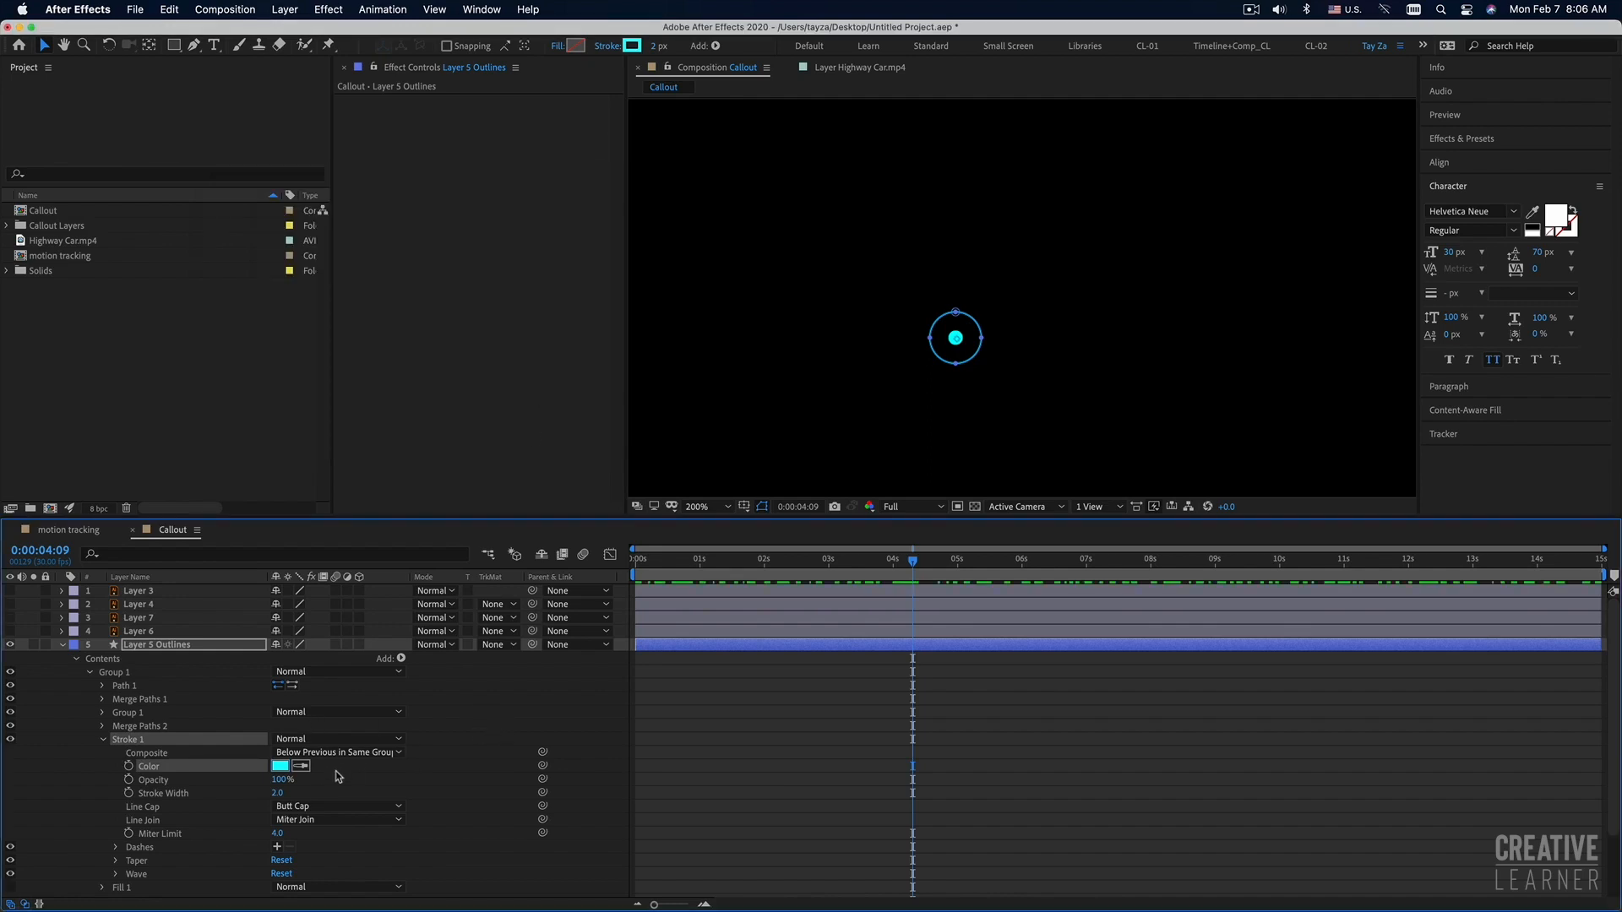
# Try a width of 6 for Stroke 1, then set its stroke width to 4.
pyautogui.click(277, 793)
pyautogui.write('6')
pyautogui.press('Return')
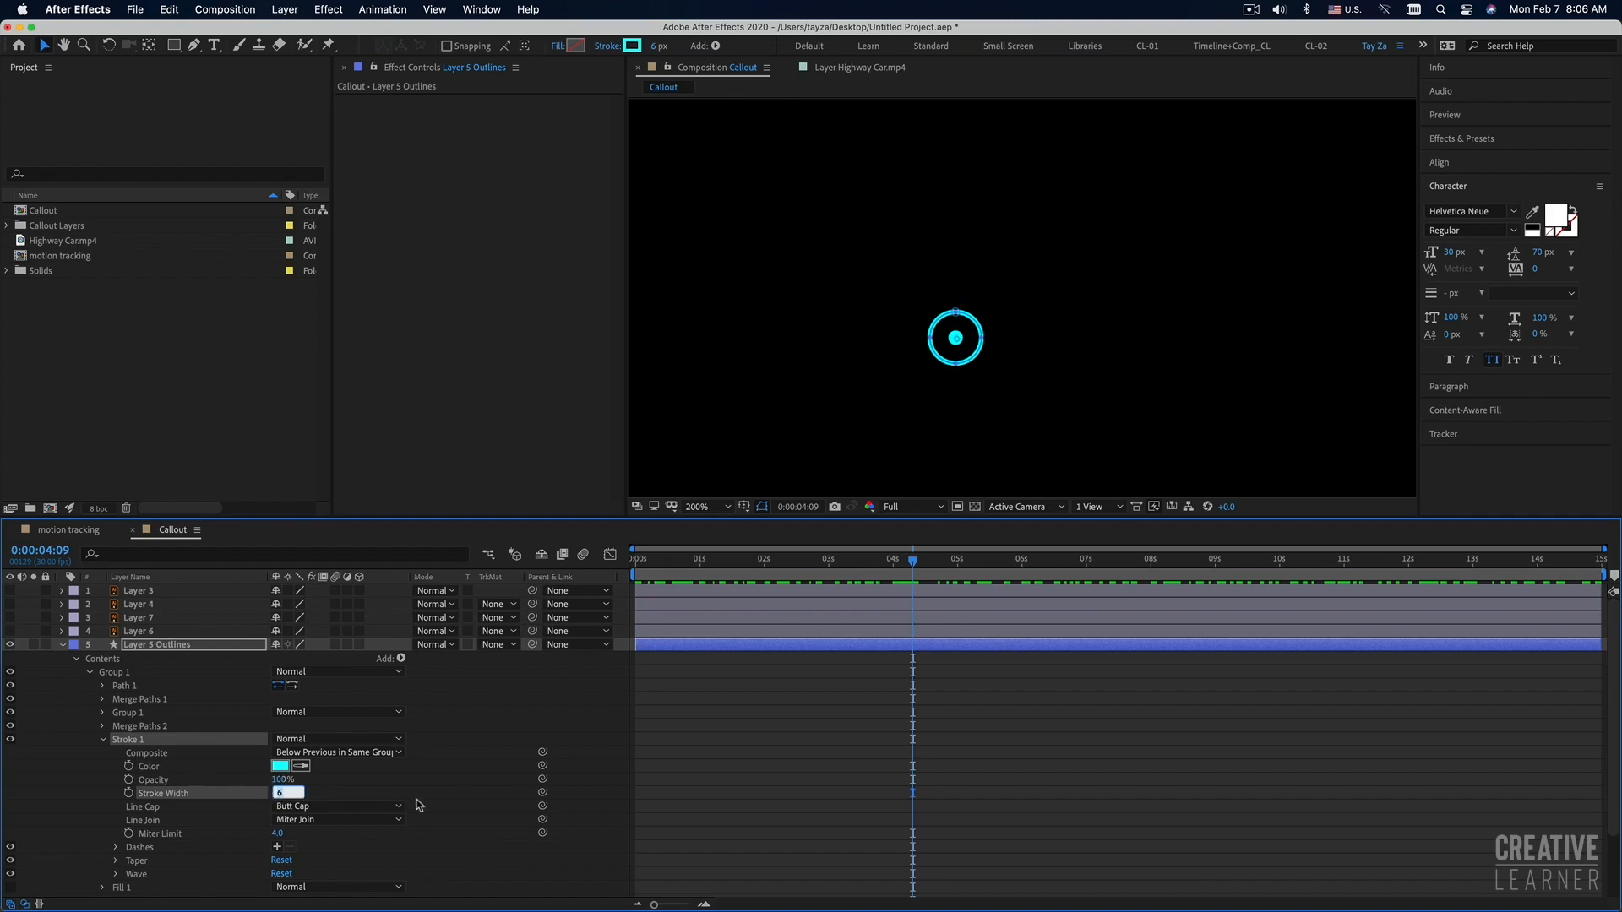
pyautogui.press('Return')
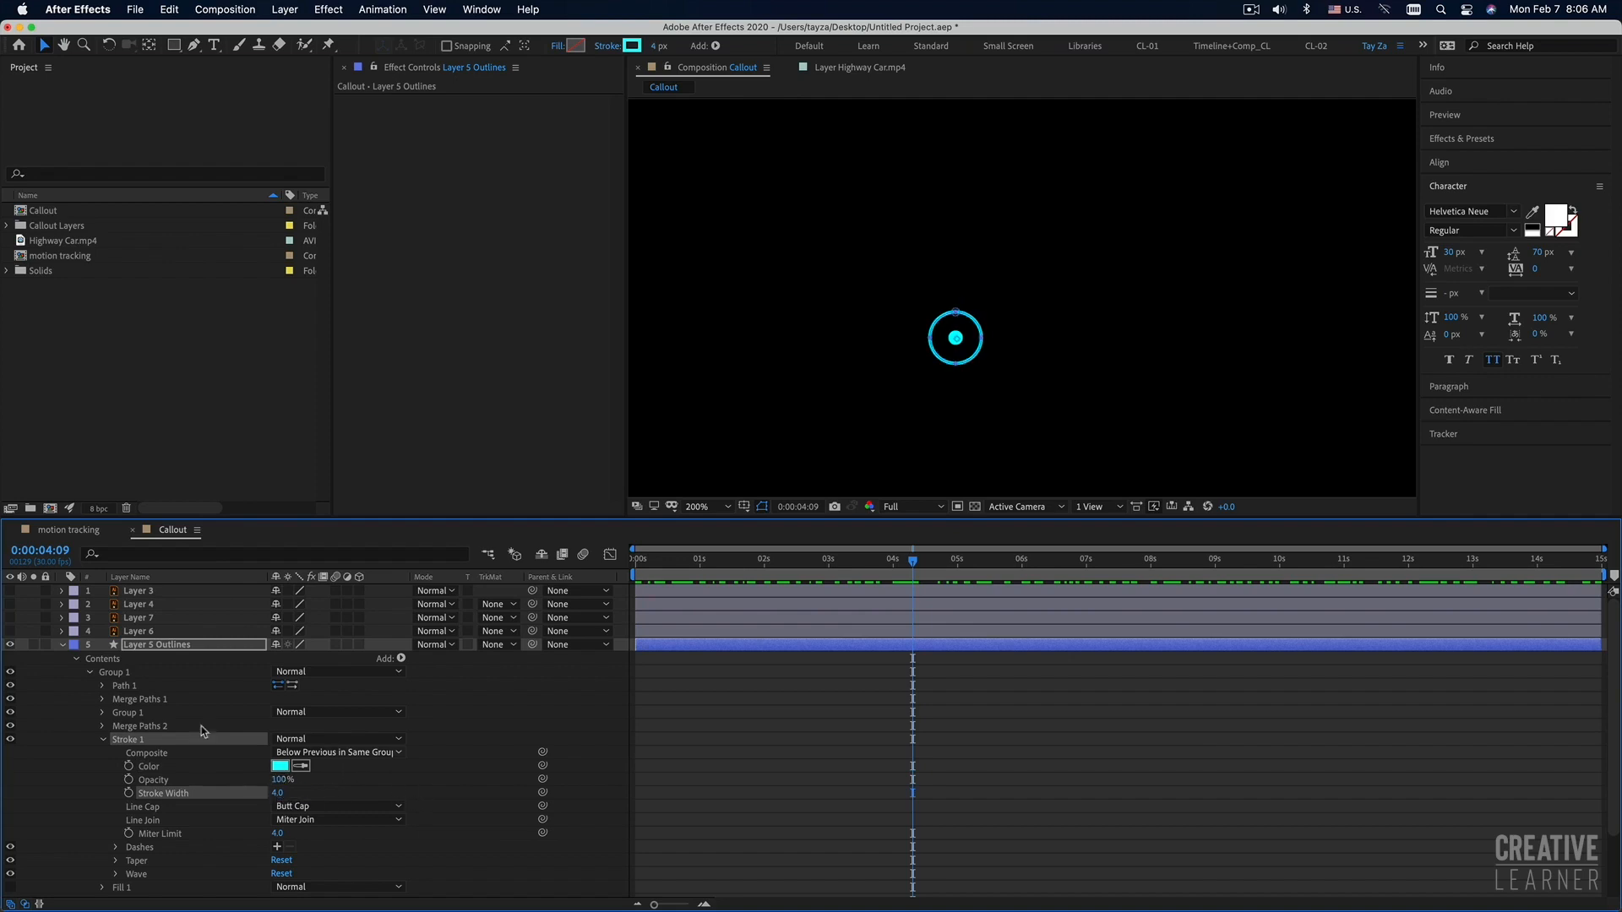
# Add Trim Paths to Group 1 of Layer 5 Outlines and show its properties.
pyautogui.click(119, 673)
pyautogui.click(401, 658)
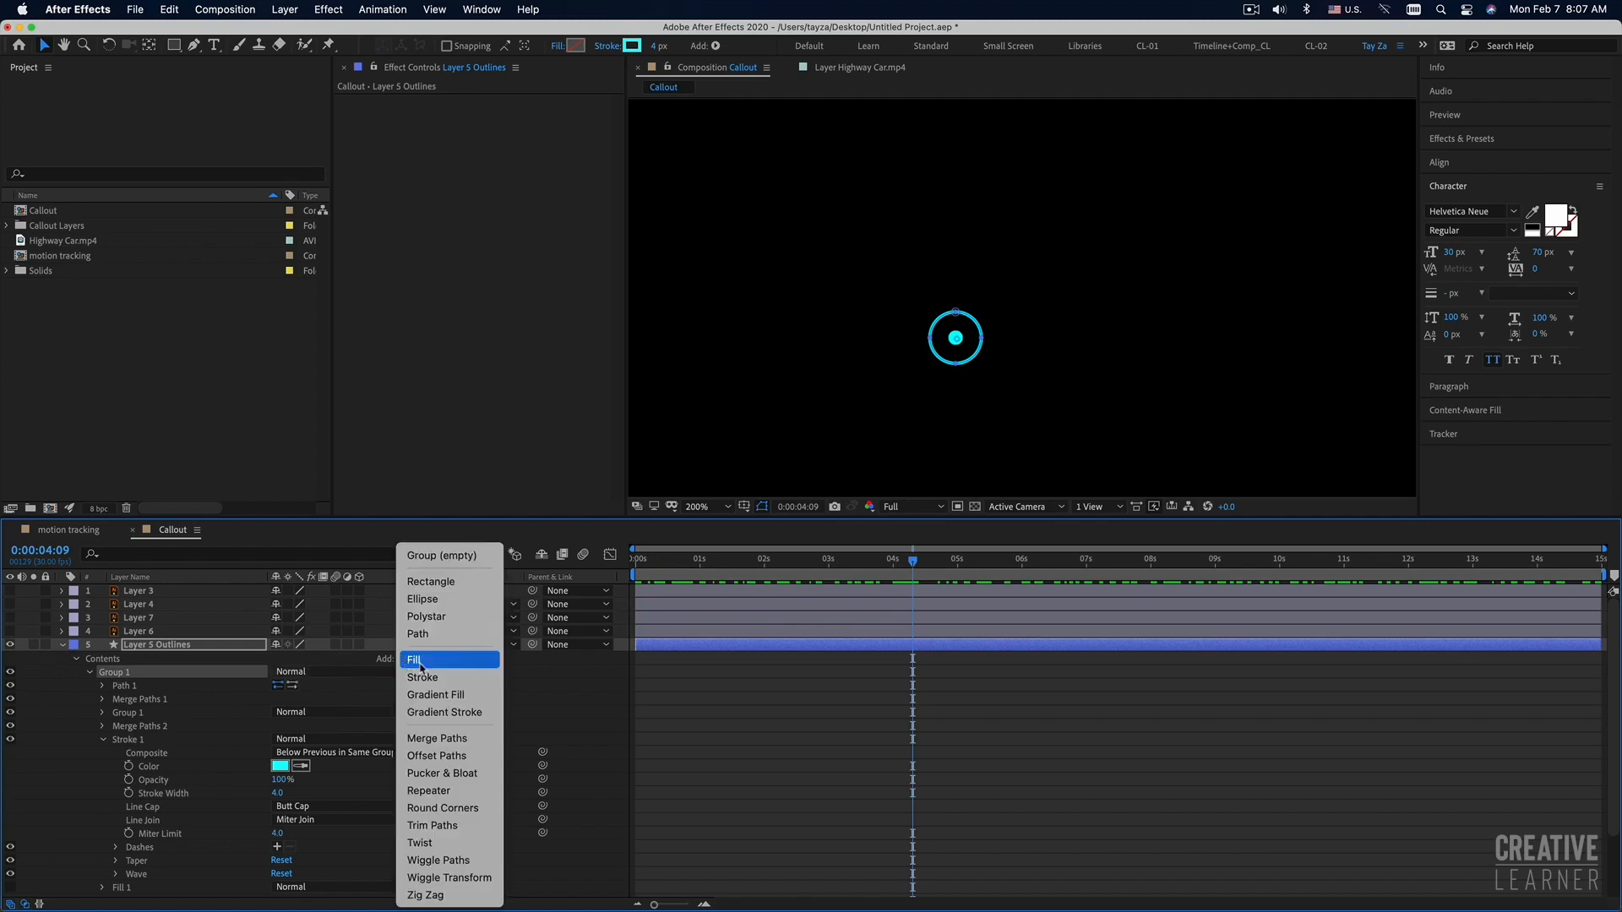
pyautogui.click(446, 826)
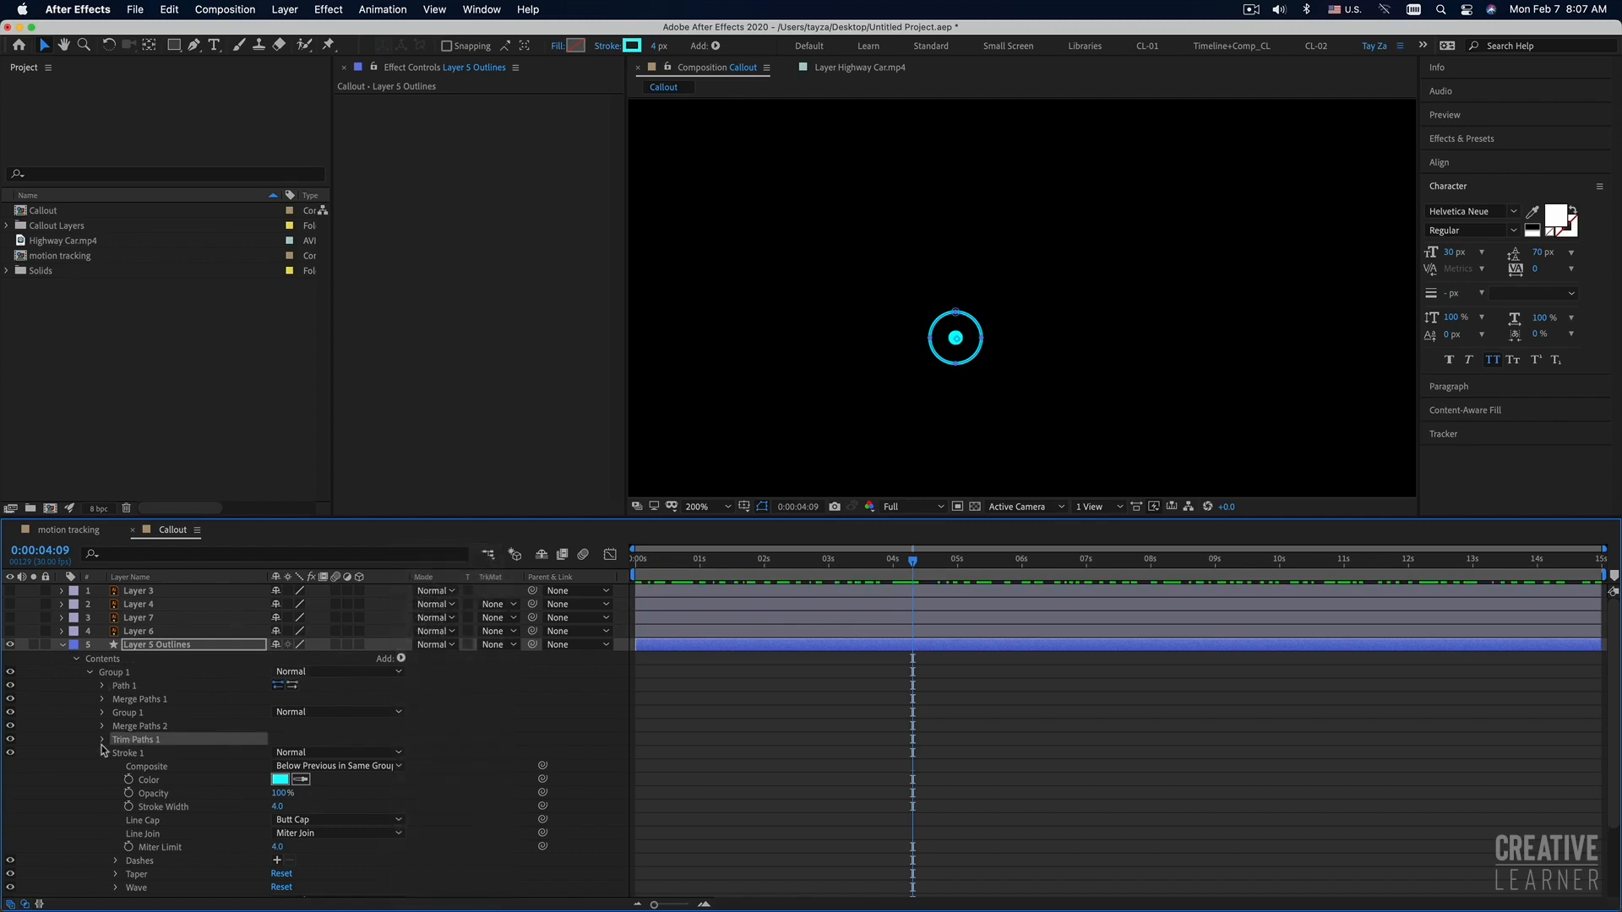
pyautogui.click(103, 753)
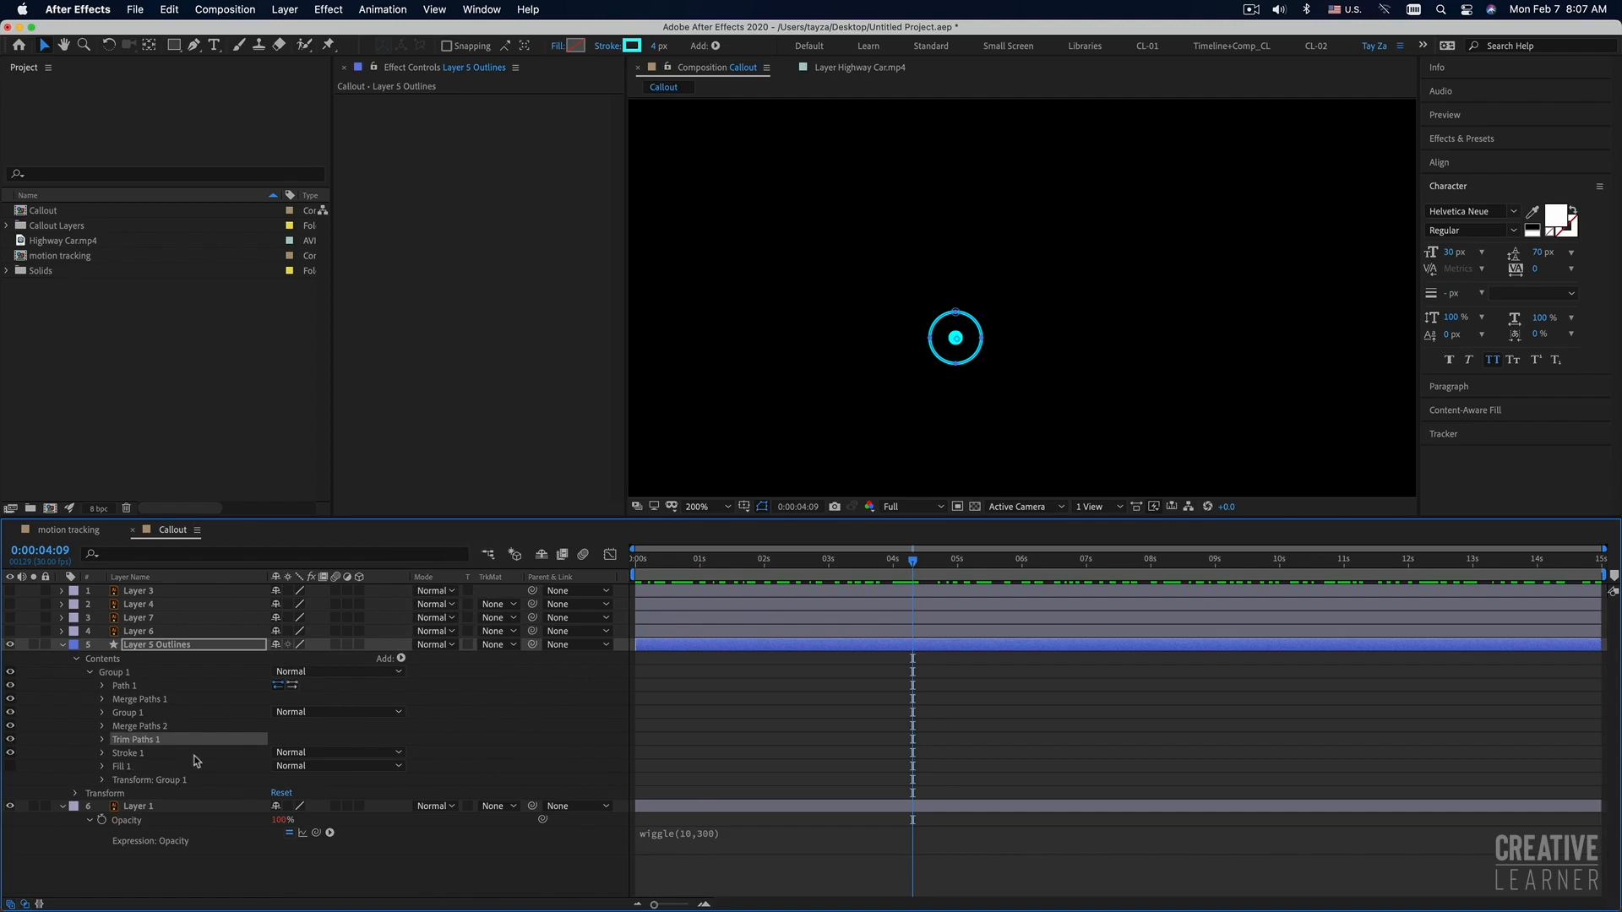
pyautogui.click(103, 740)
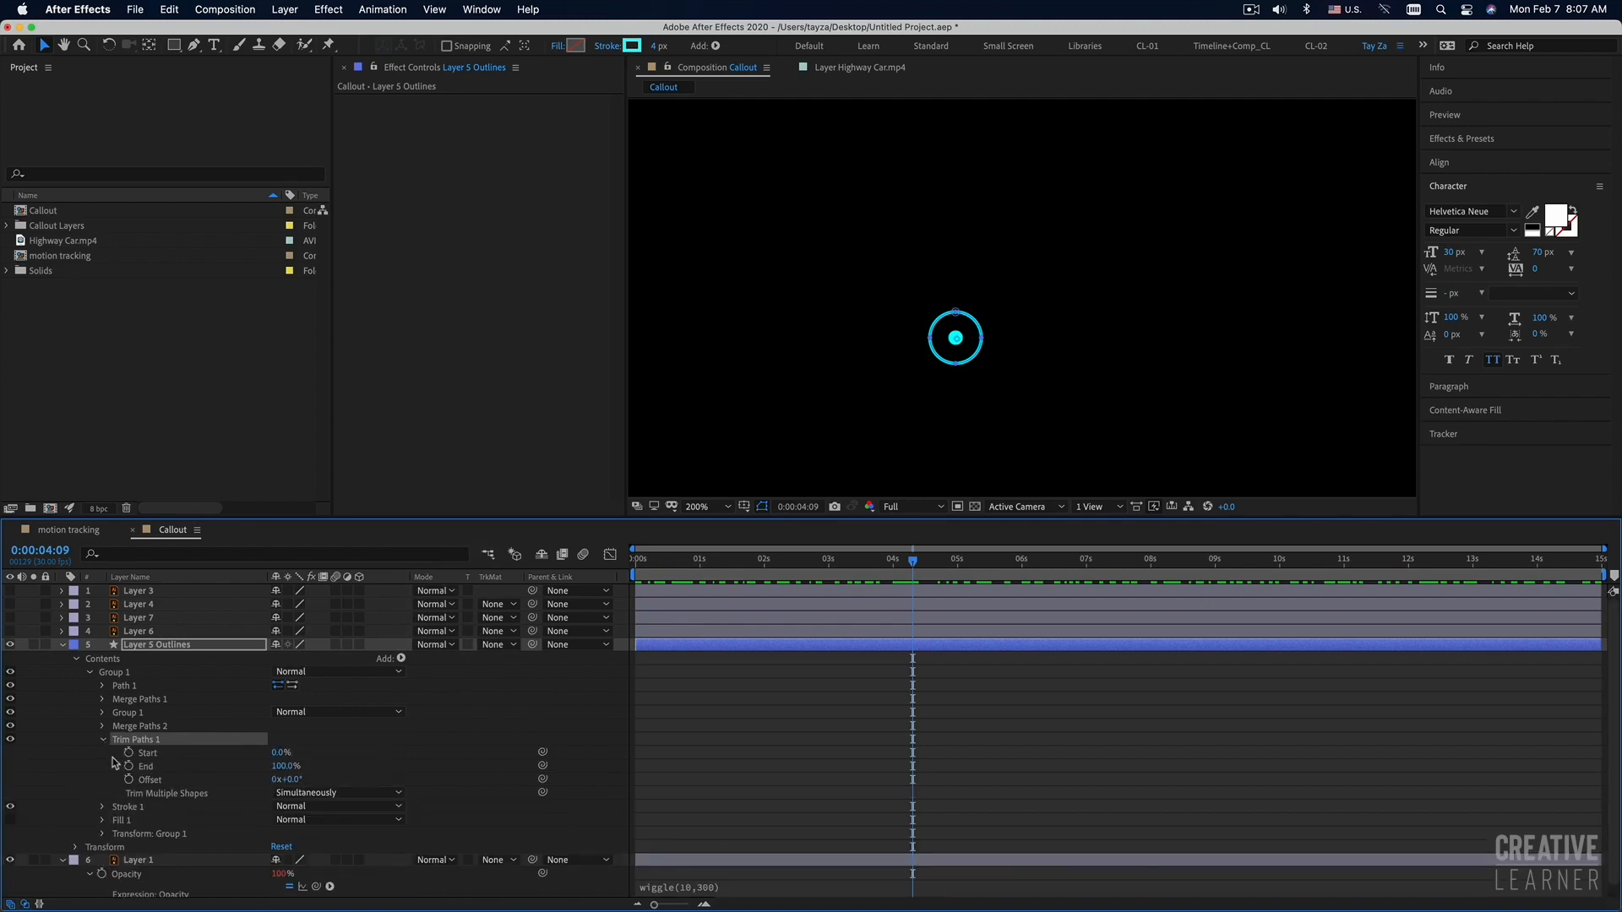
# Keyframe the Trim Paths End value from 0% at the composition start to 100% at about 1 second.
pyautogui.moveTo(701, 573); pyautogui.dragTo(632, 568)
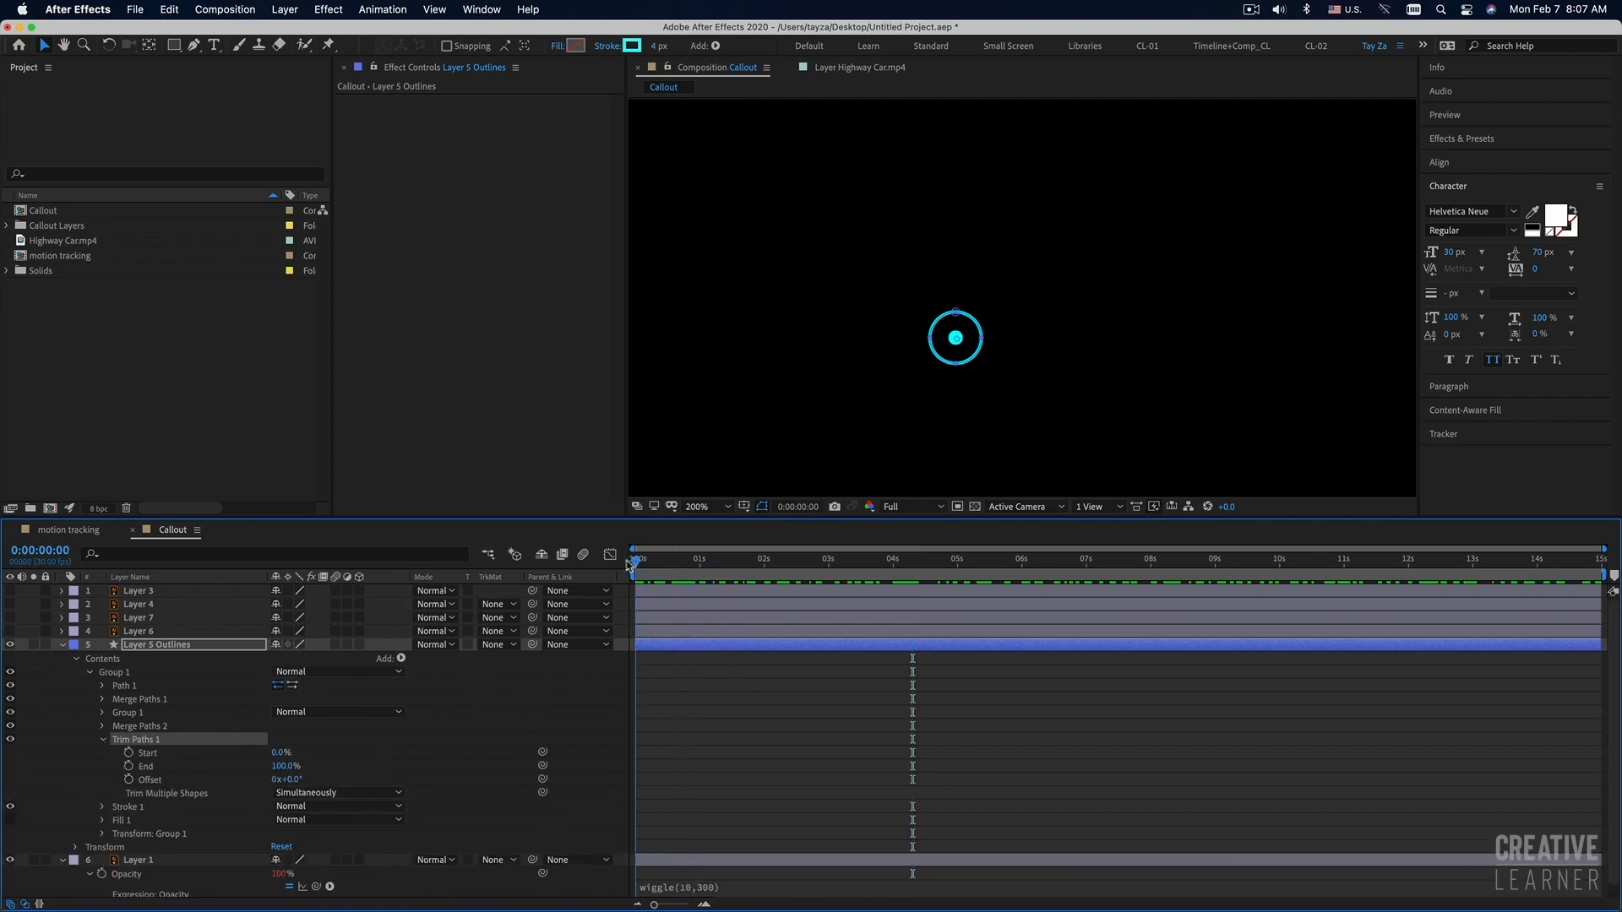
pyautogui.click(128, 766)
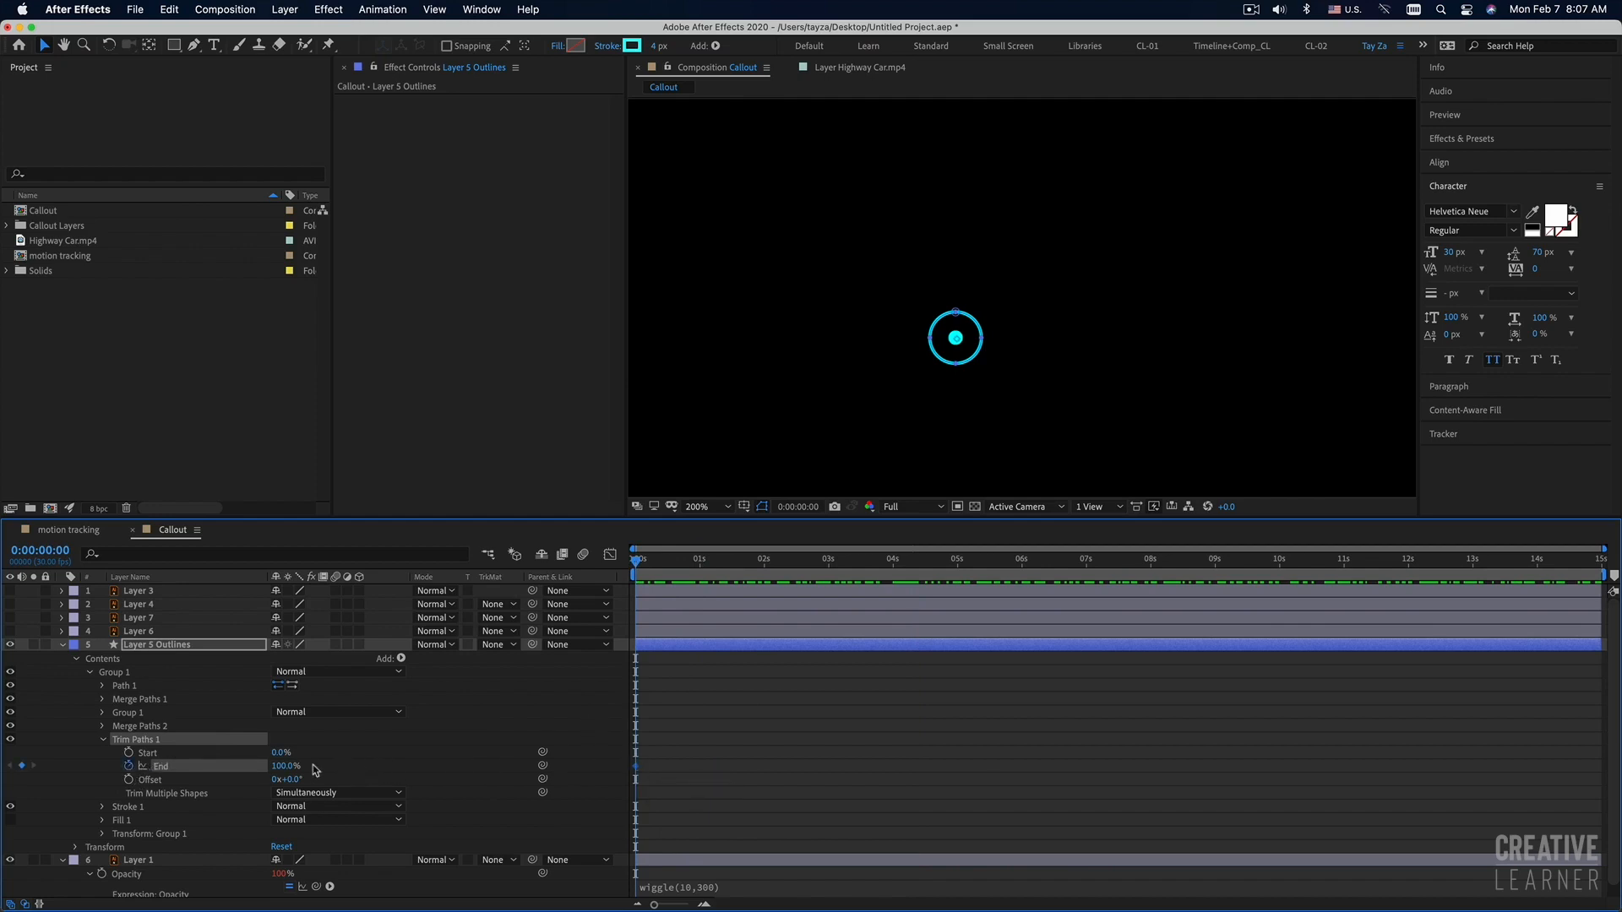
pyautogui.moveTo(636, 769); pyautogui.dragTo(703, 766)
pyautogui.click(286, 766)
pyautogui.write('0')
pyautogui.press('Return')
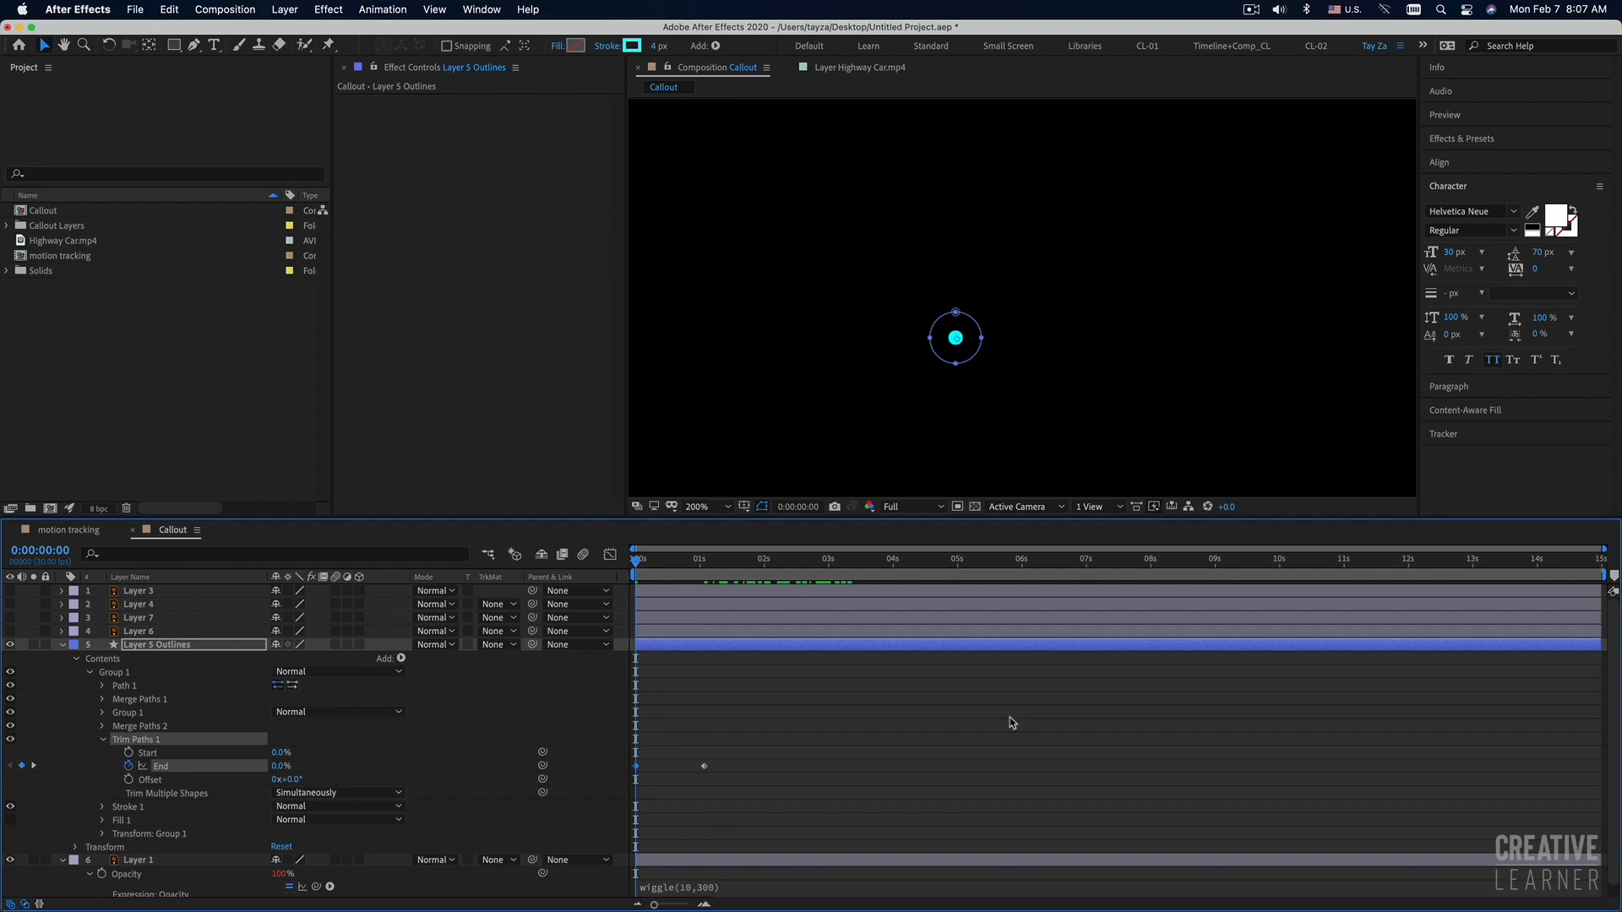
# Preview the ring's draw-on animation repeatedly from the start of the composition.
pyautogui.press('space')
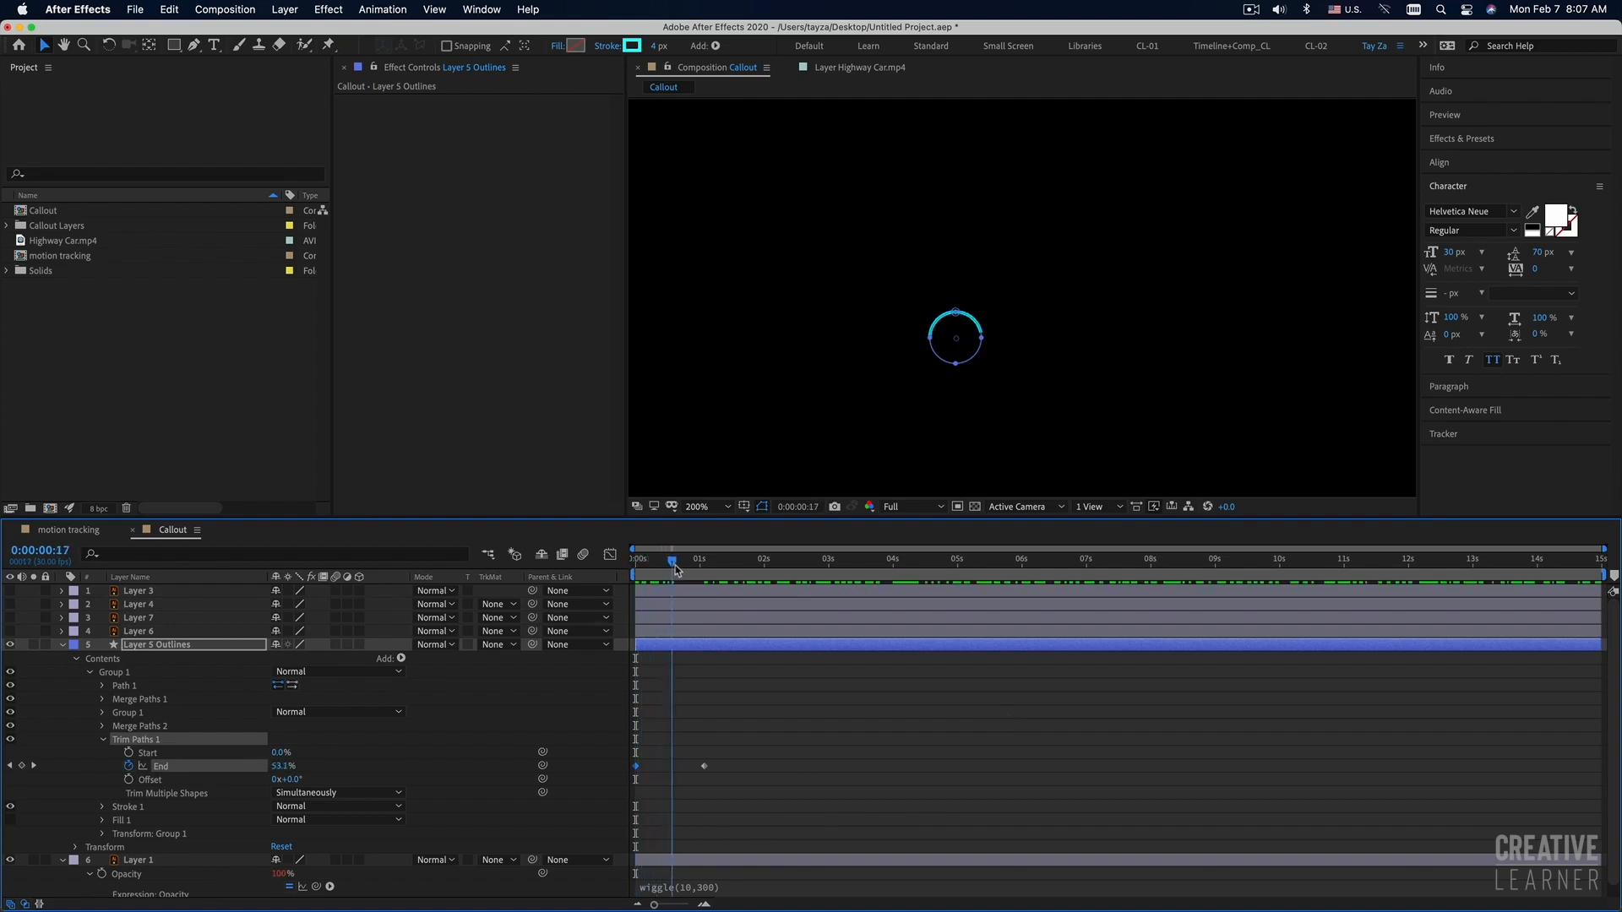
pyautogui.moveTo(656, 572); pyautogui.dragTo(632, 575)
pyautogui.press('space')
pyautogui.press('space')
pyautogui.moveTo(671, 568); pyautogui.dragTo(608, 572)
pyautogui.press('space')
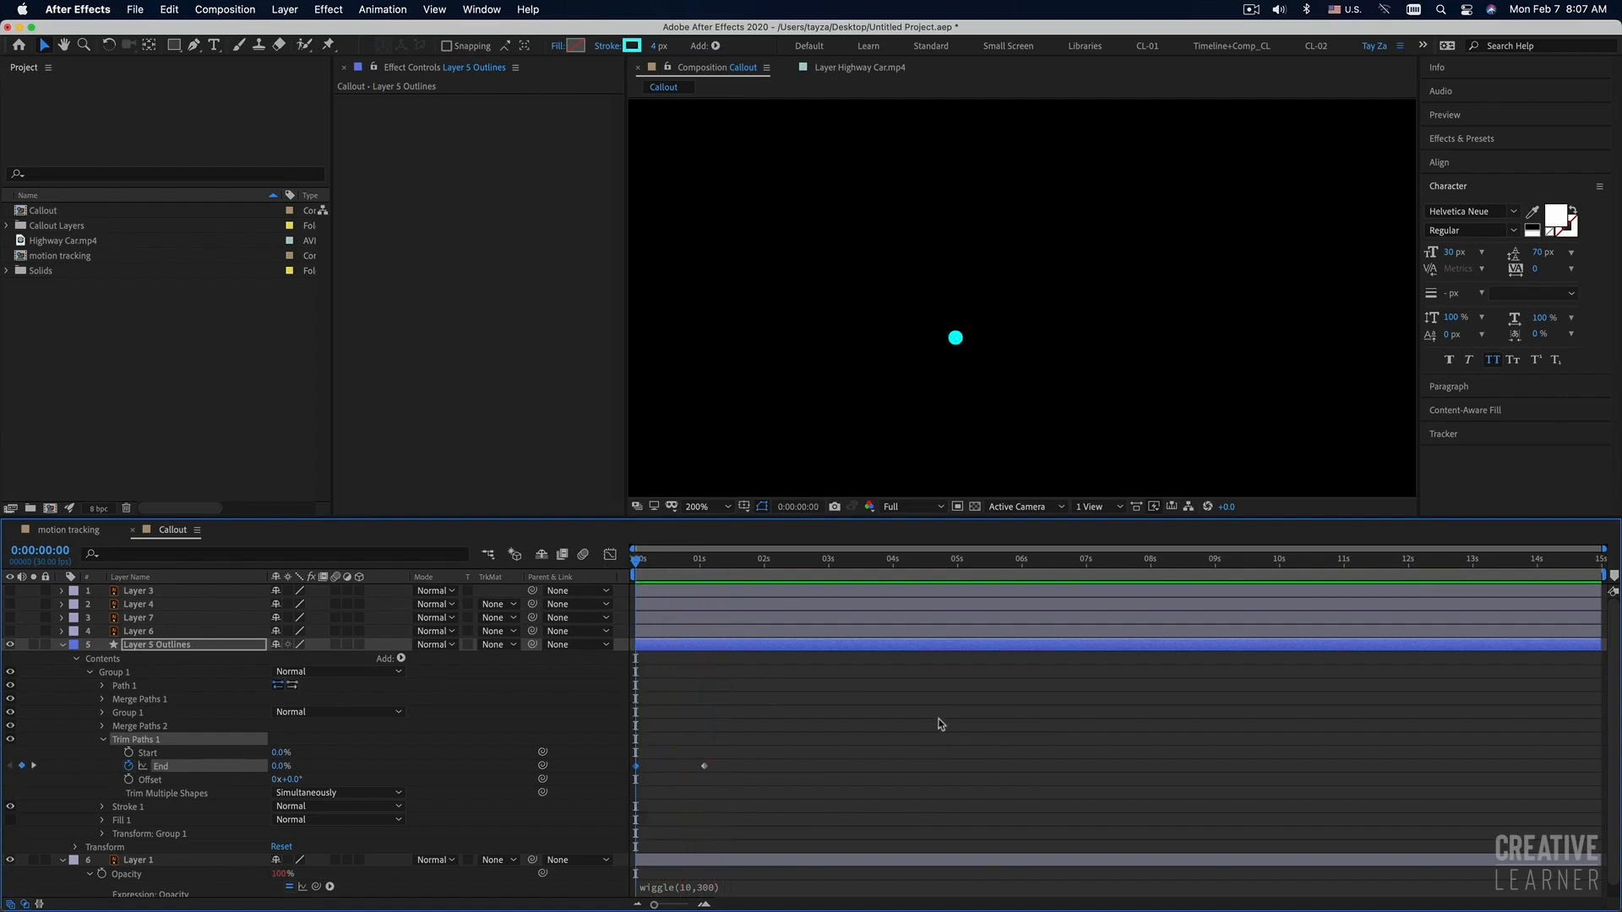
pyautogui.press('space')
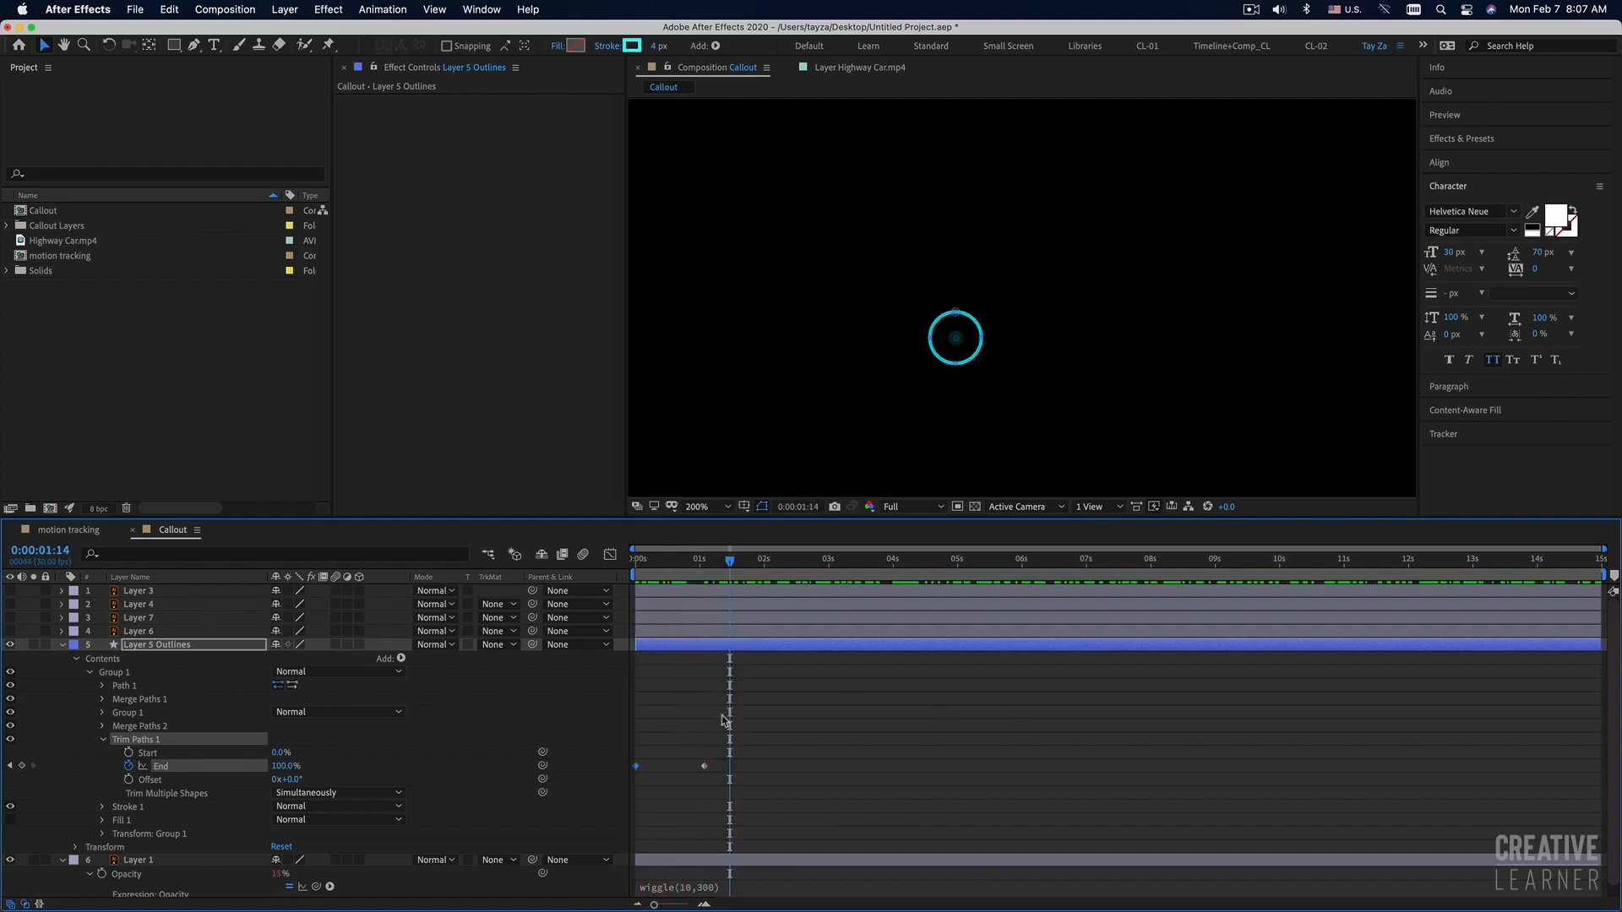
pyautogui.moveTo(655, 560); pyautogui.dragTo(629, 563)
pyautogui.press('space')
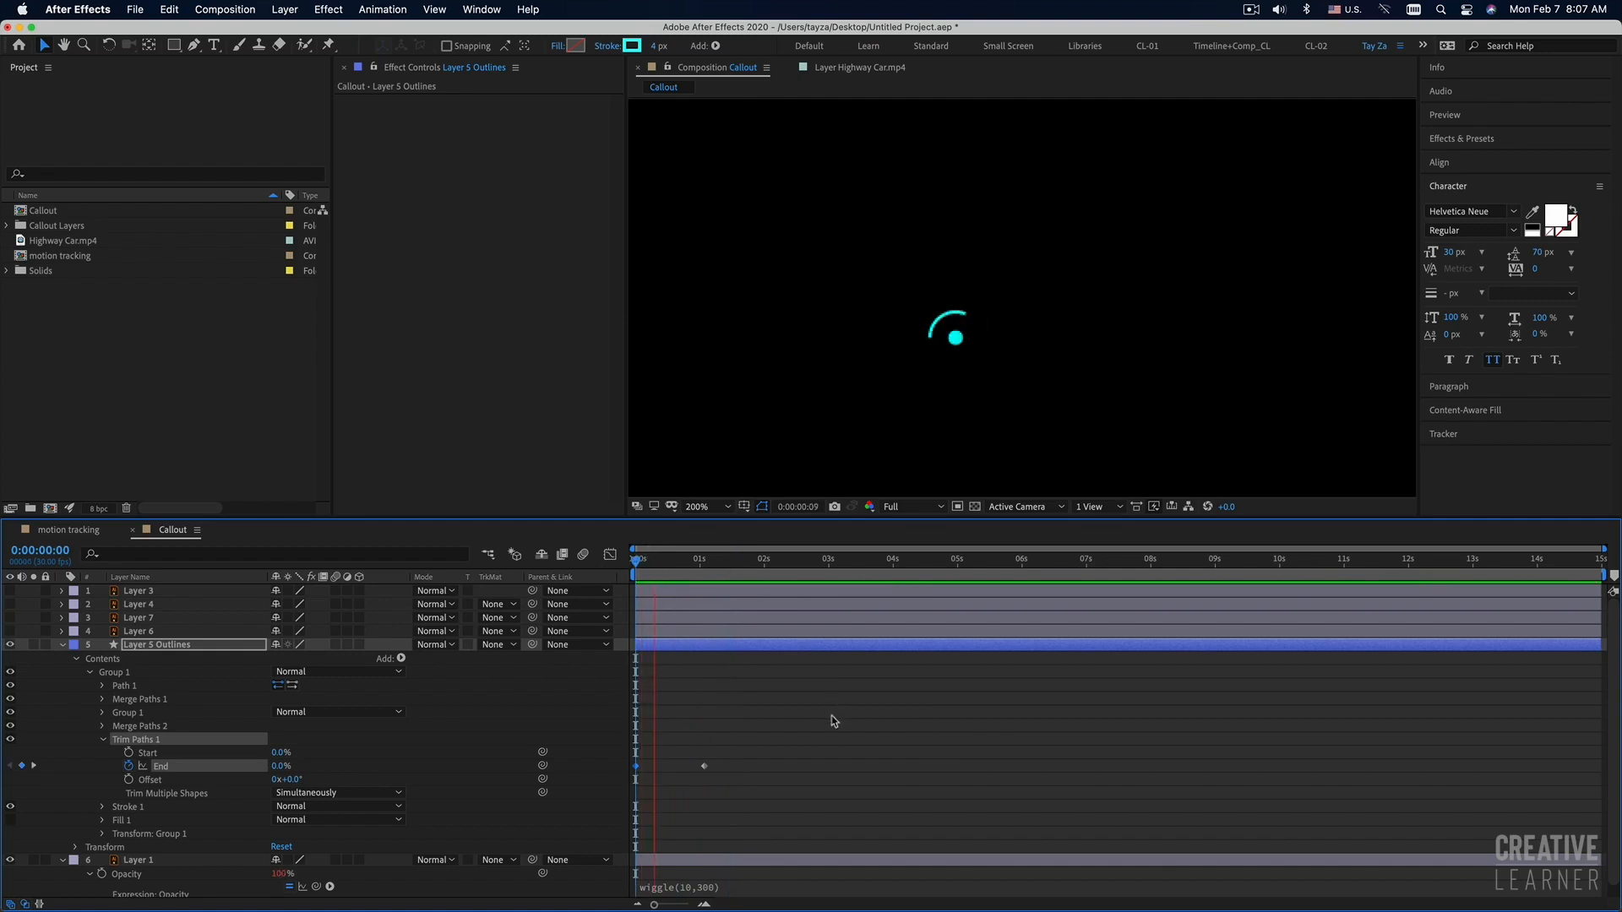
pyautogui.press('space')
# Apply Easy Ease to both Trim Paths End keyframes and preview the ring animation from the start.
pyautogui.moveTo(727, 759); pyautogui.dragTo(636, 782)
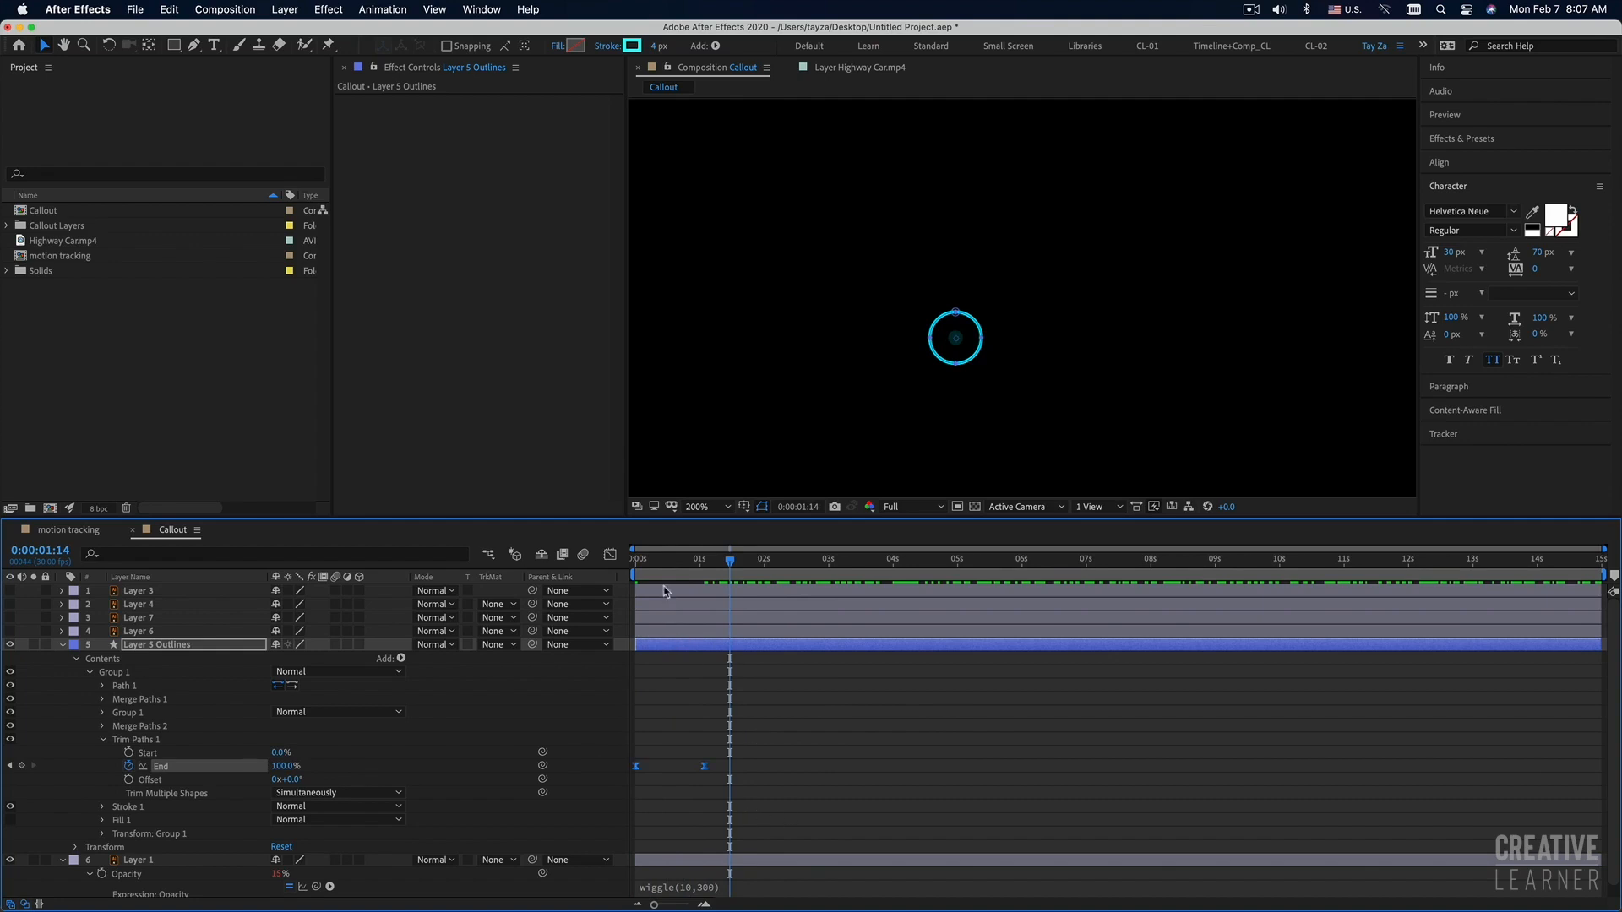
pyautogui.click(635, 562)
pyautogui.press('space')
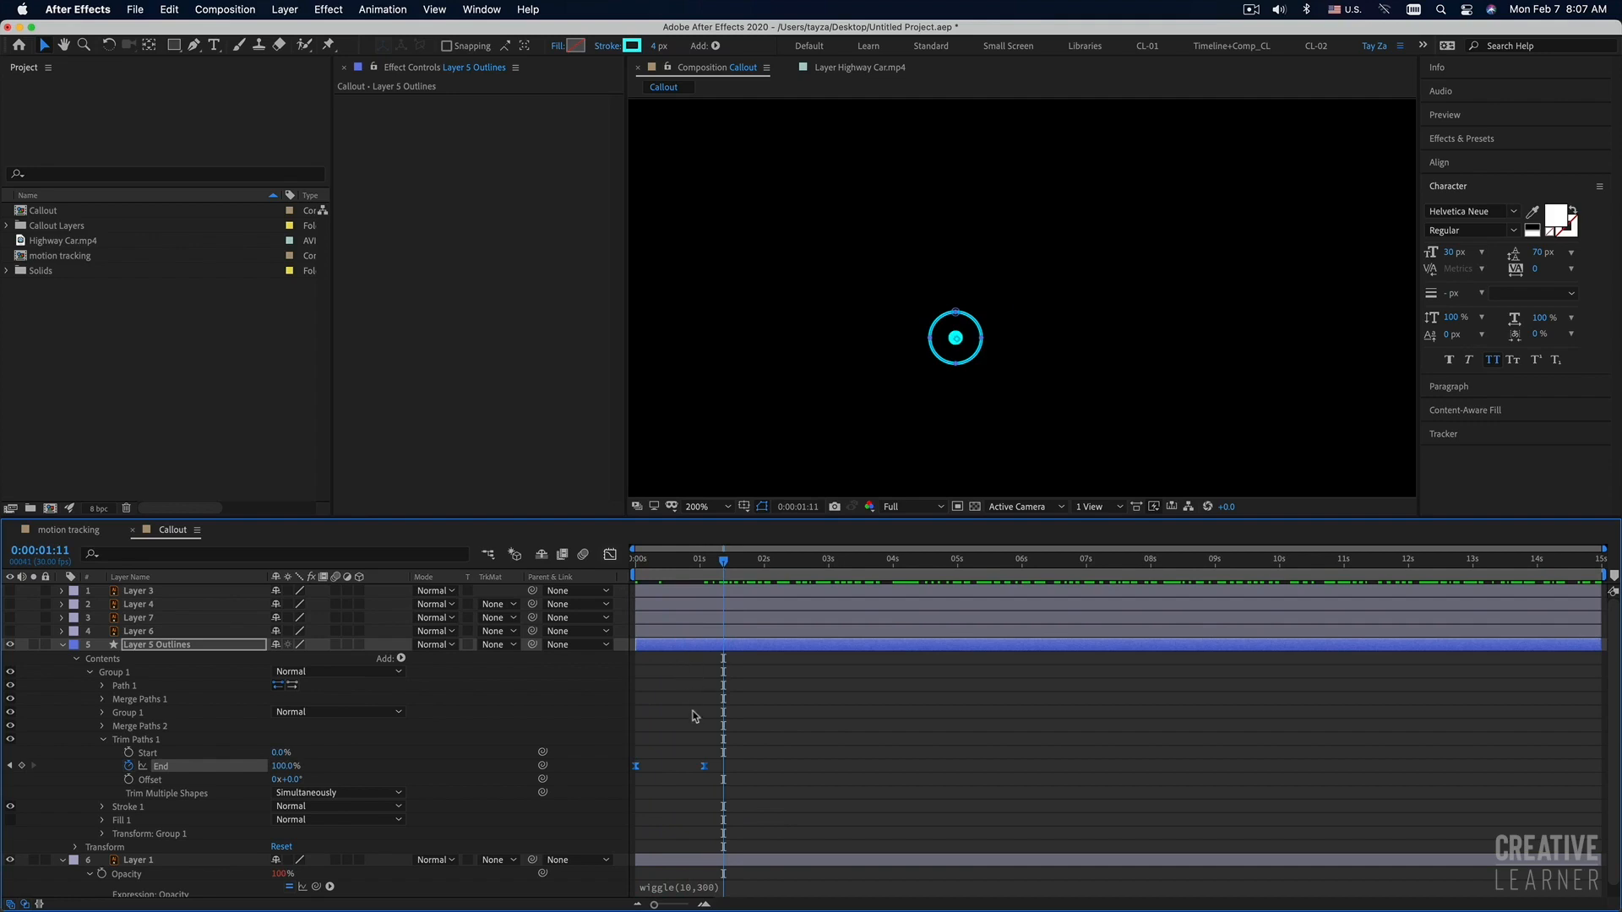
# Shift Layer 5 Outlines and all layers above it in time so they start at about 2 seconds.
pyautogui.click(667, 646)
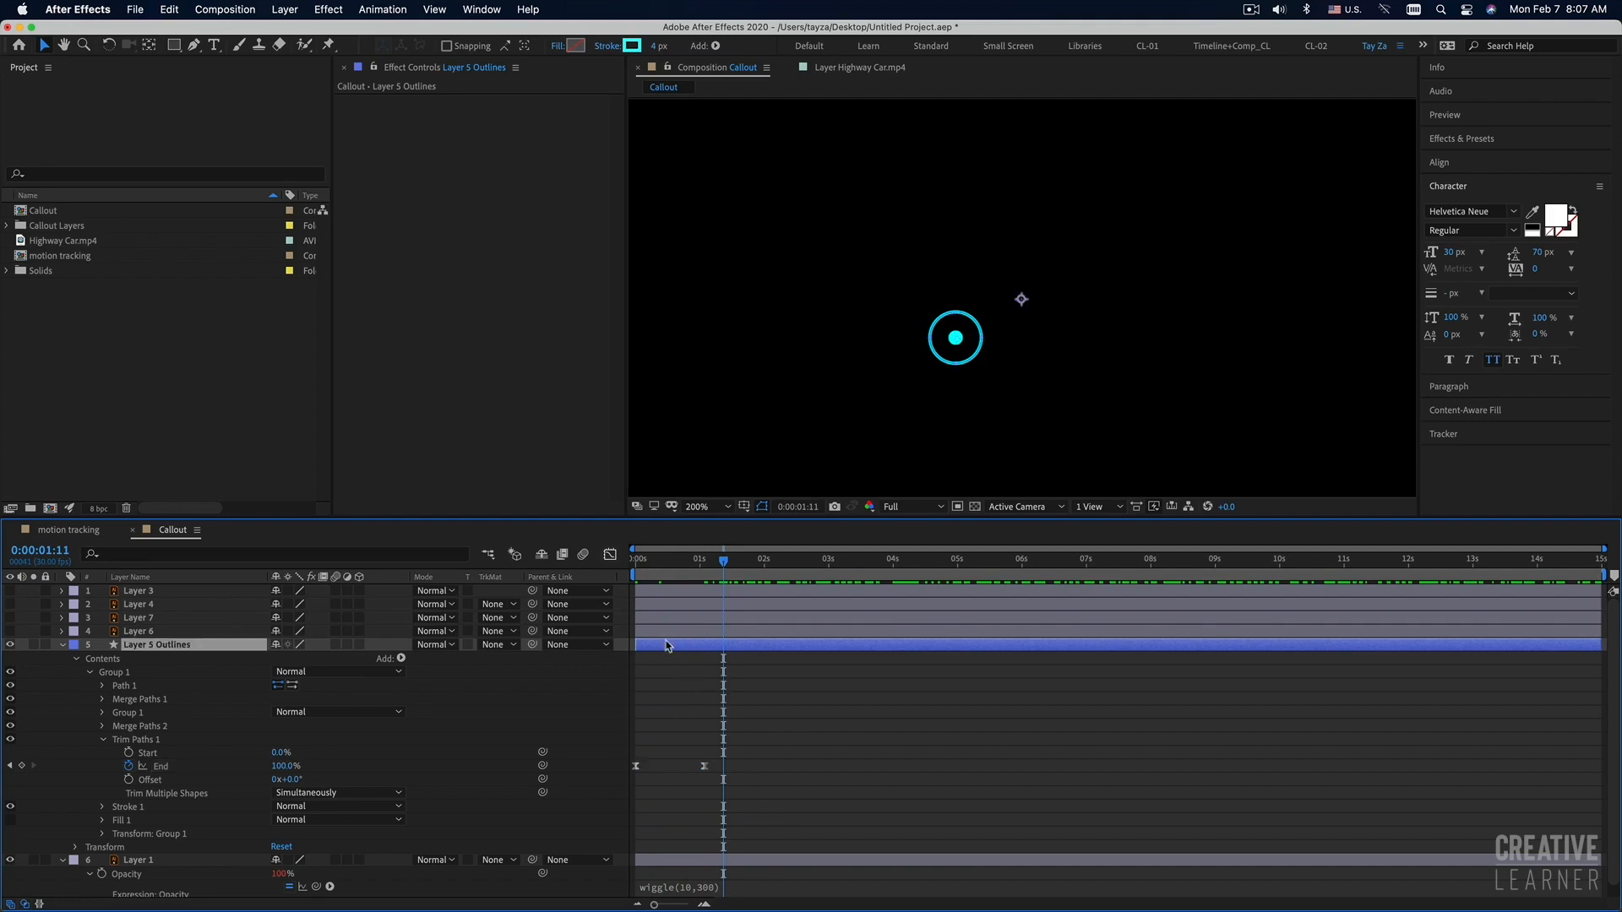
pyautogui.keyDown('shift'); pyautogui.click(669, 595); pyautogui.keyUp('shift')
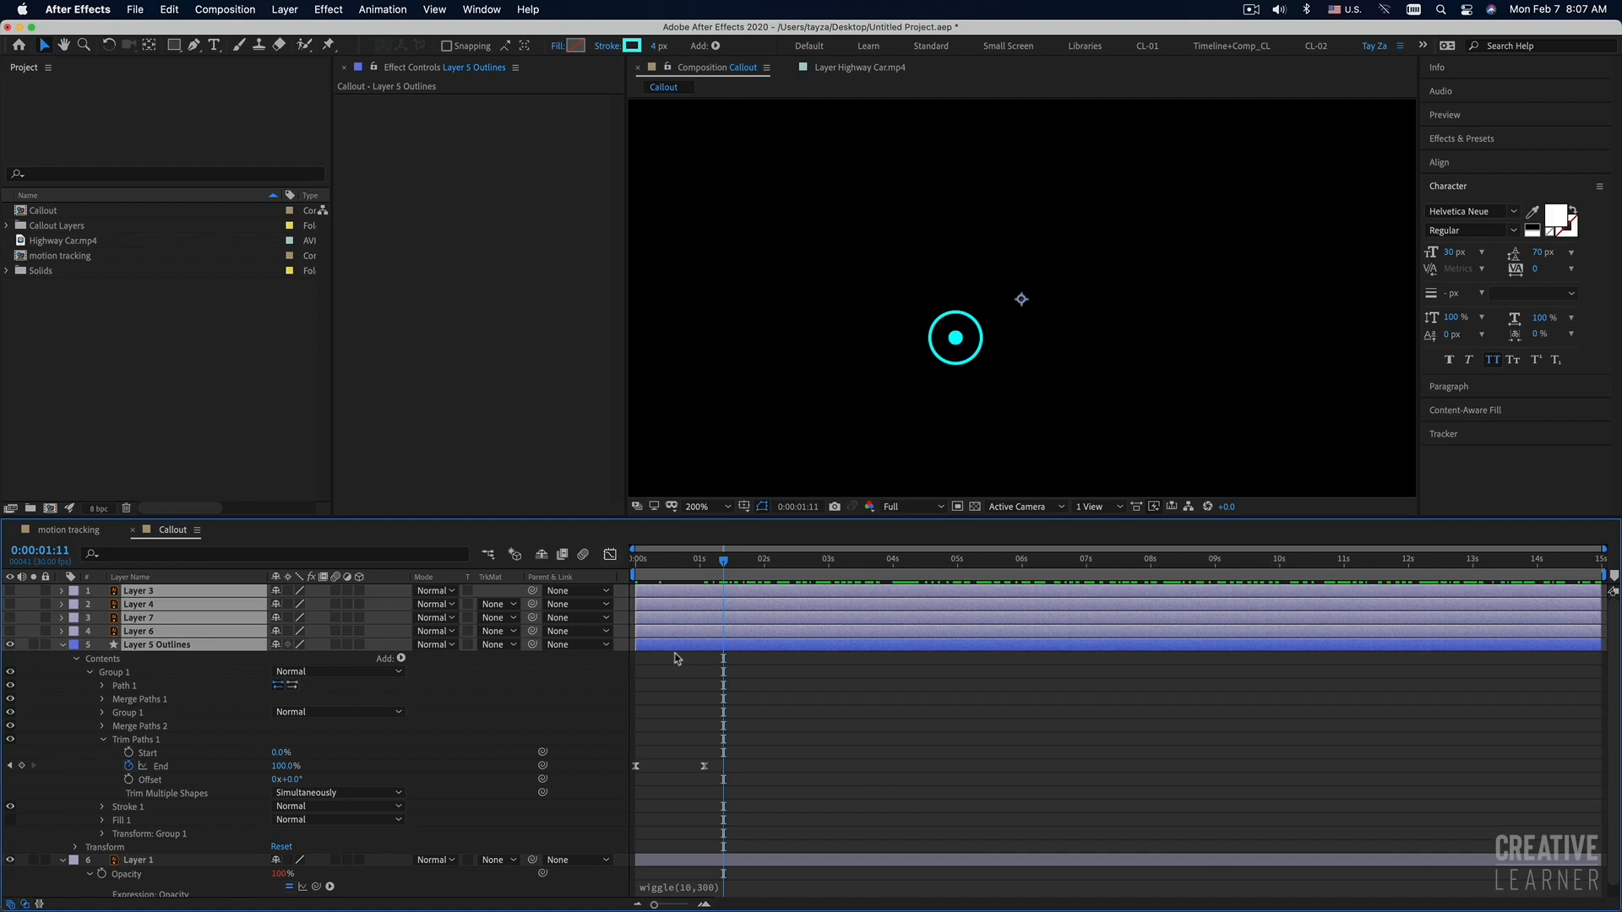
pyautogui.moveTo(650, 650); pyautogui.dragTo(779, 653)
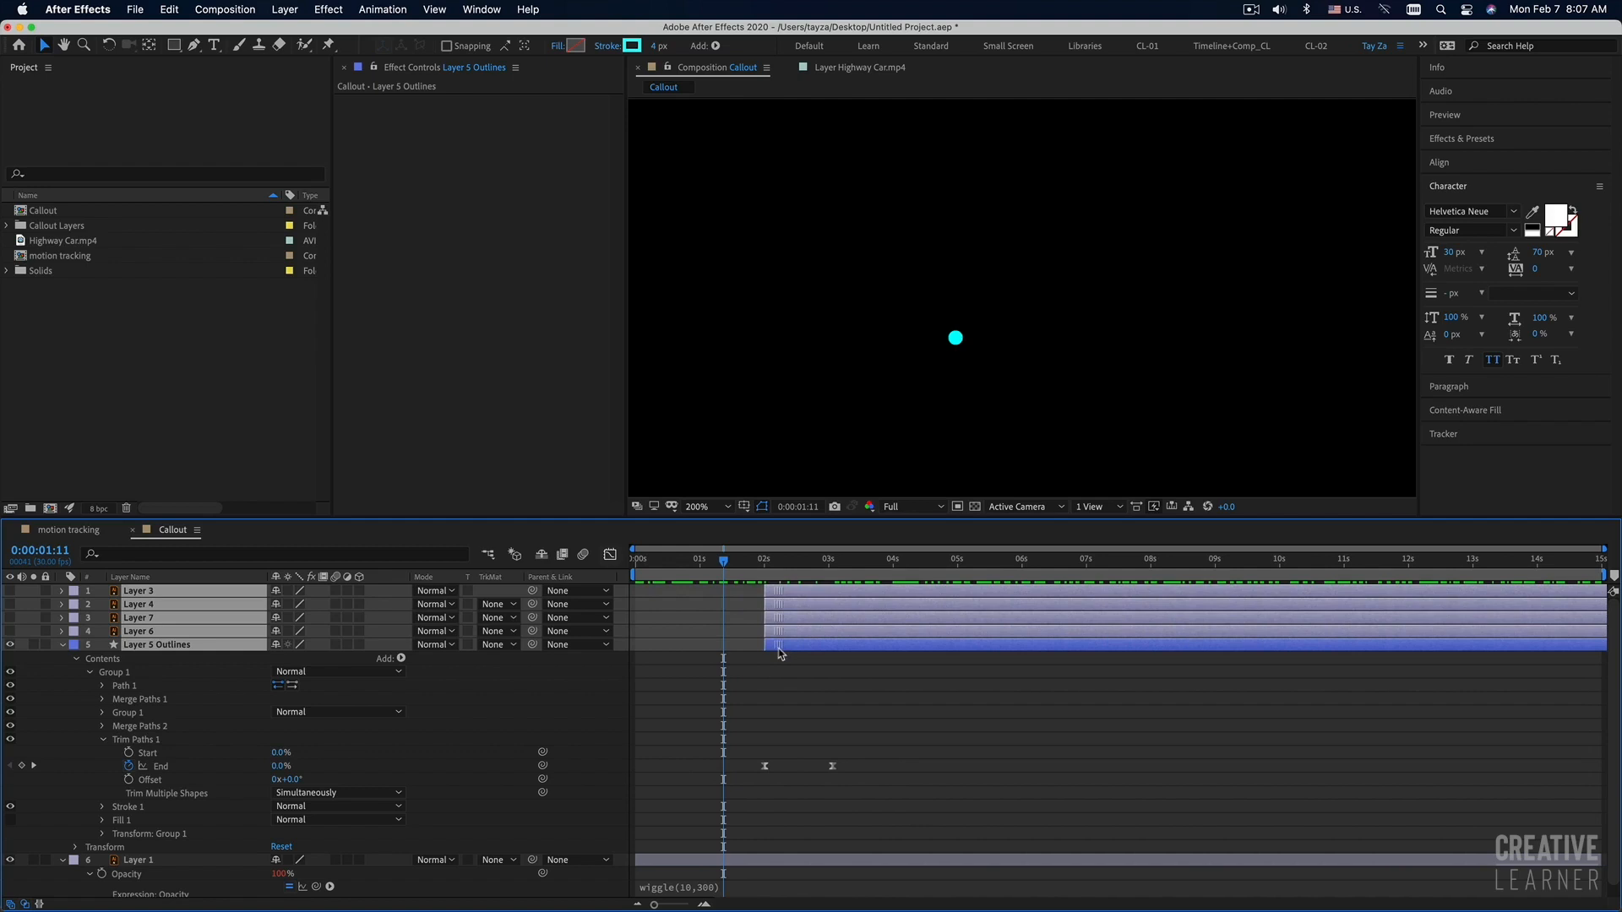
# Preview the retimed ring animation from the start of the composition and deselect the shifted layers.
pyautogui.moveTo(661, 561); pyautogui.dragTo(610, 565)
pyautogui.press('space')
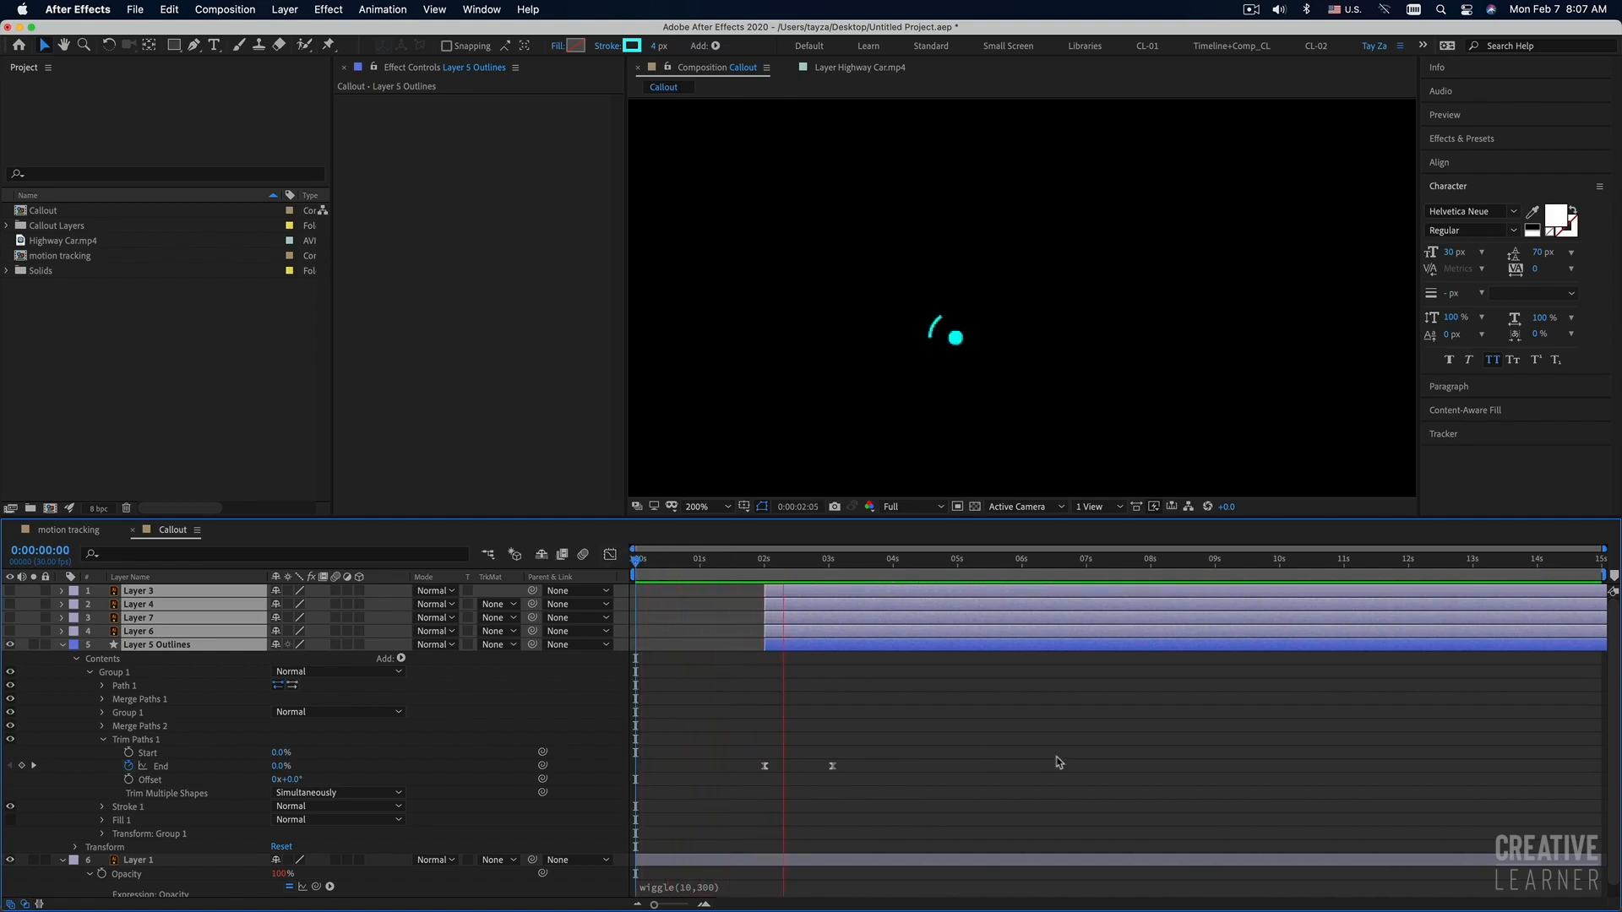
pyautogui.click(765, 664)
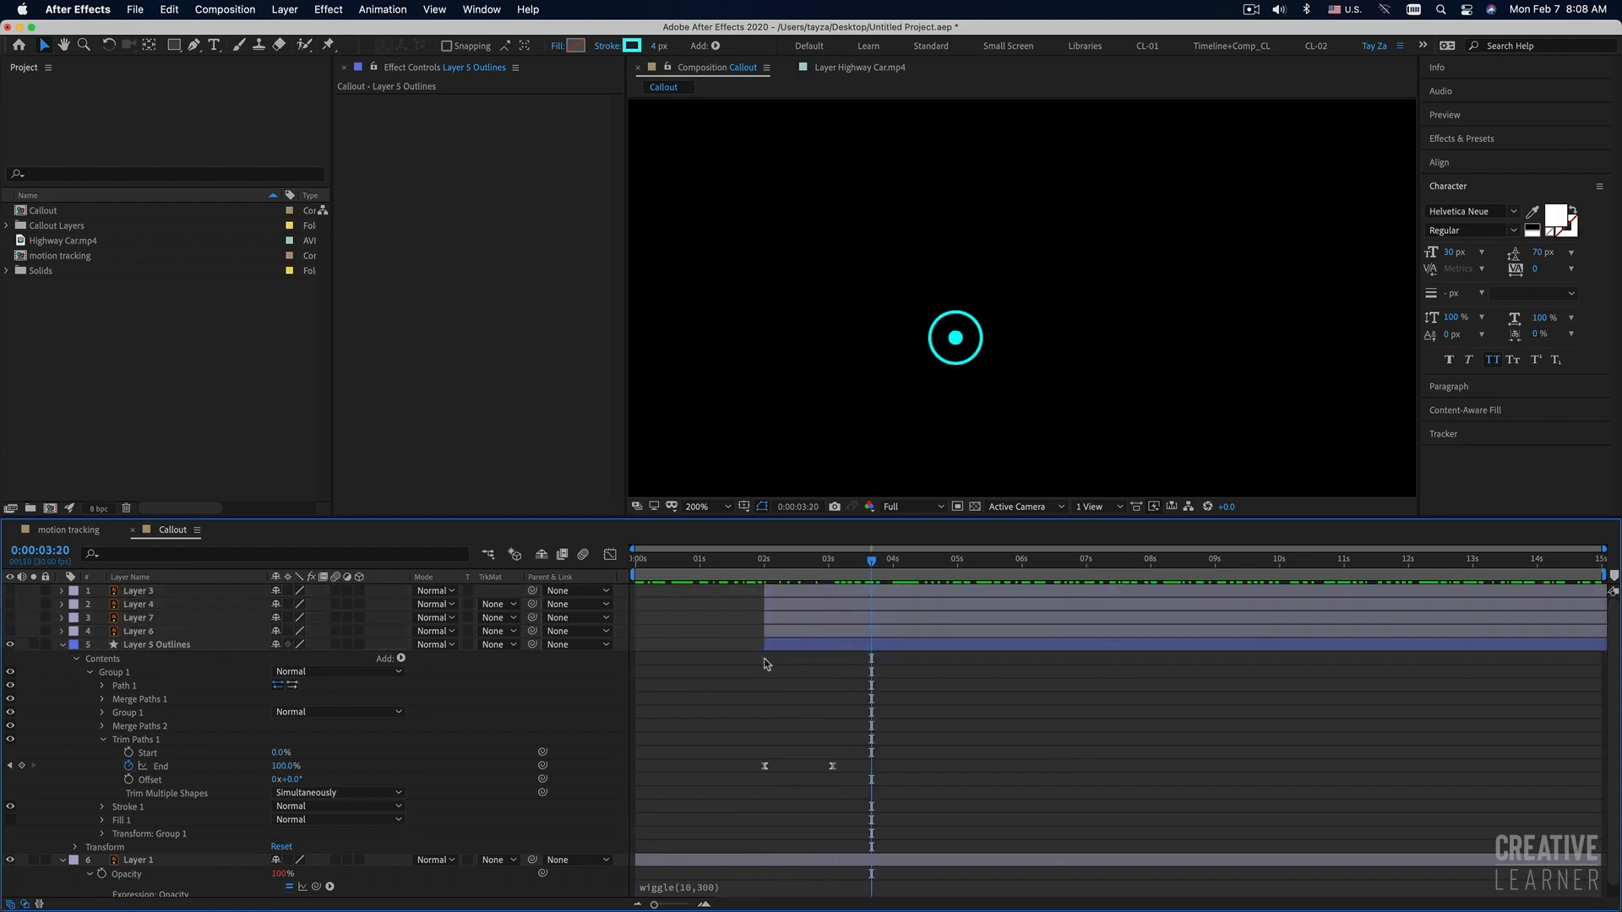
# Make Layer 6, the angled callout line, visible and preview it together with the ring animation.
pyautogui.click(10, 631)
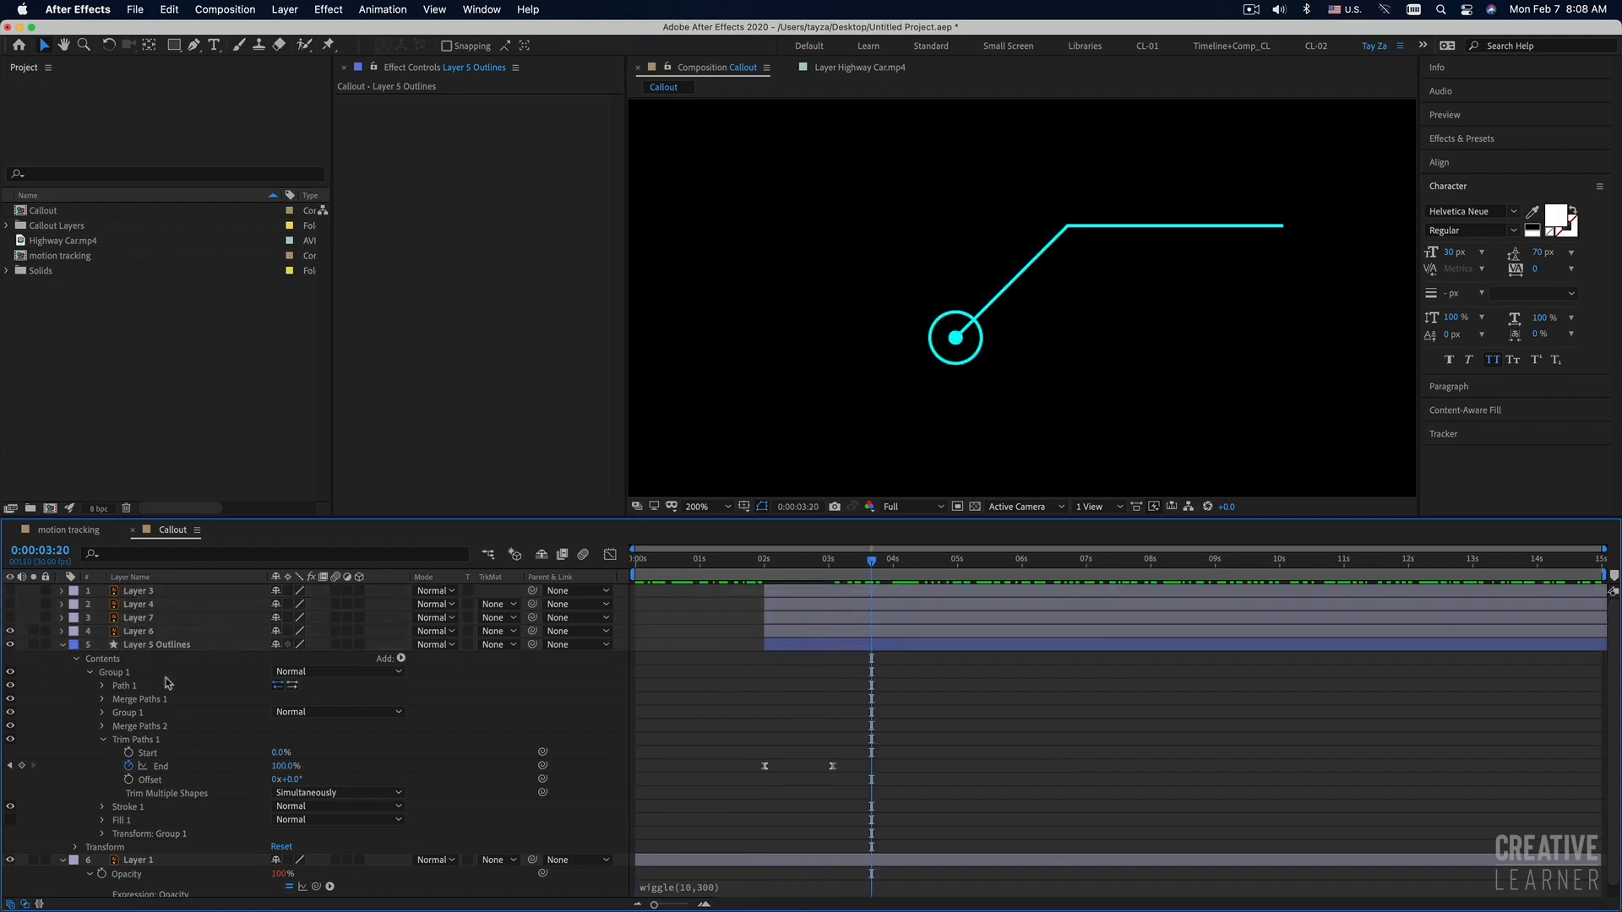
pyautogui.click(784, 633)
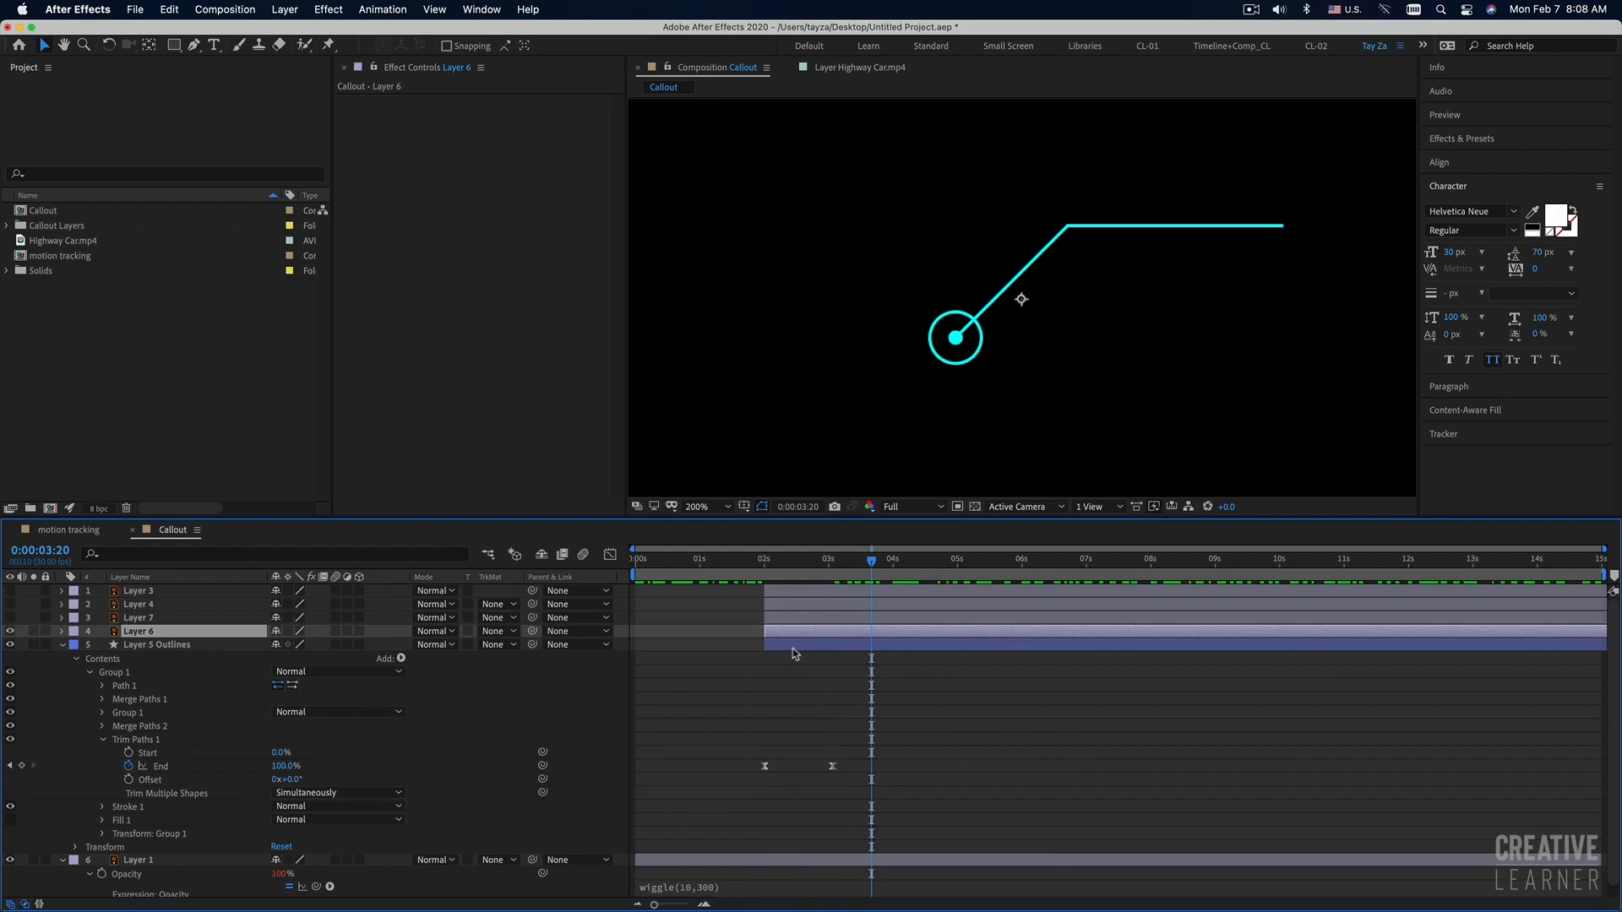
pyautogui.click(684, 564)
pyautogui.moveTo(682, 573); pyautogui.dragTo(690, 573)
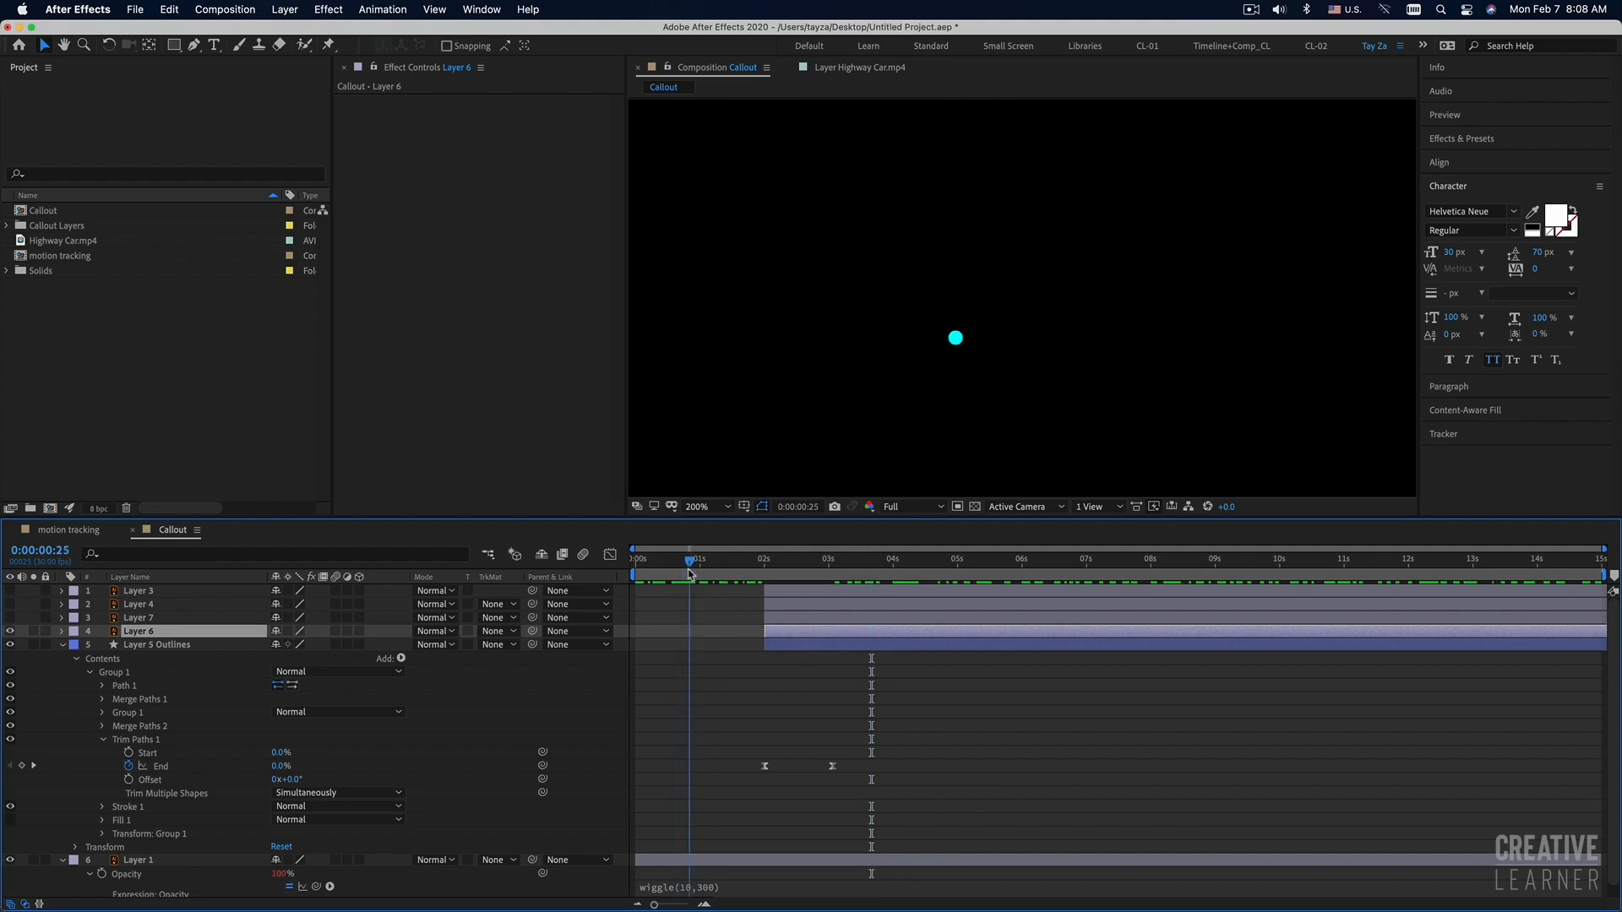
pyautogui.press('space')
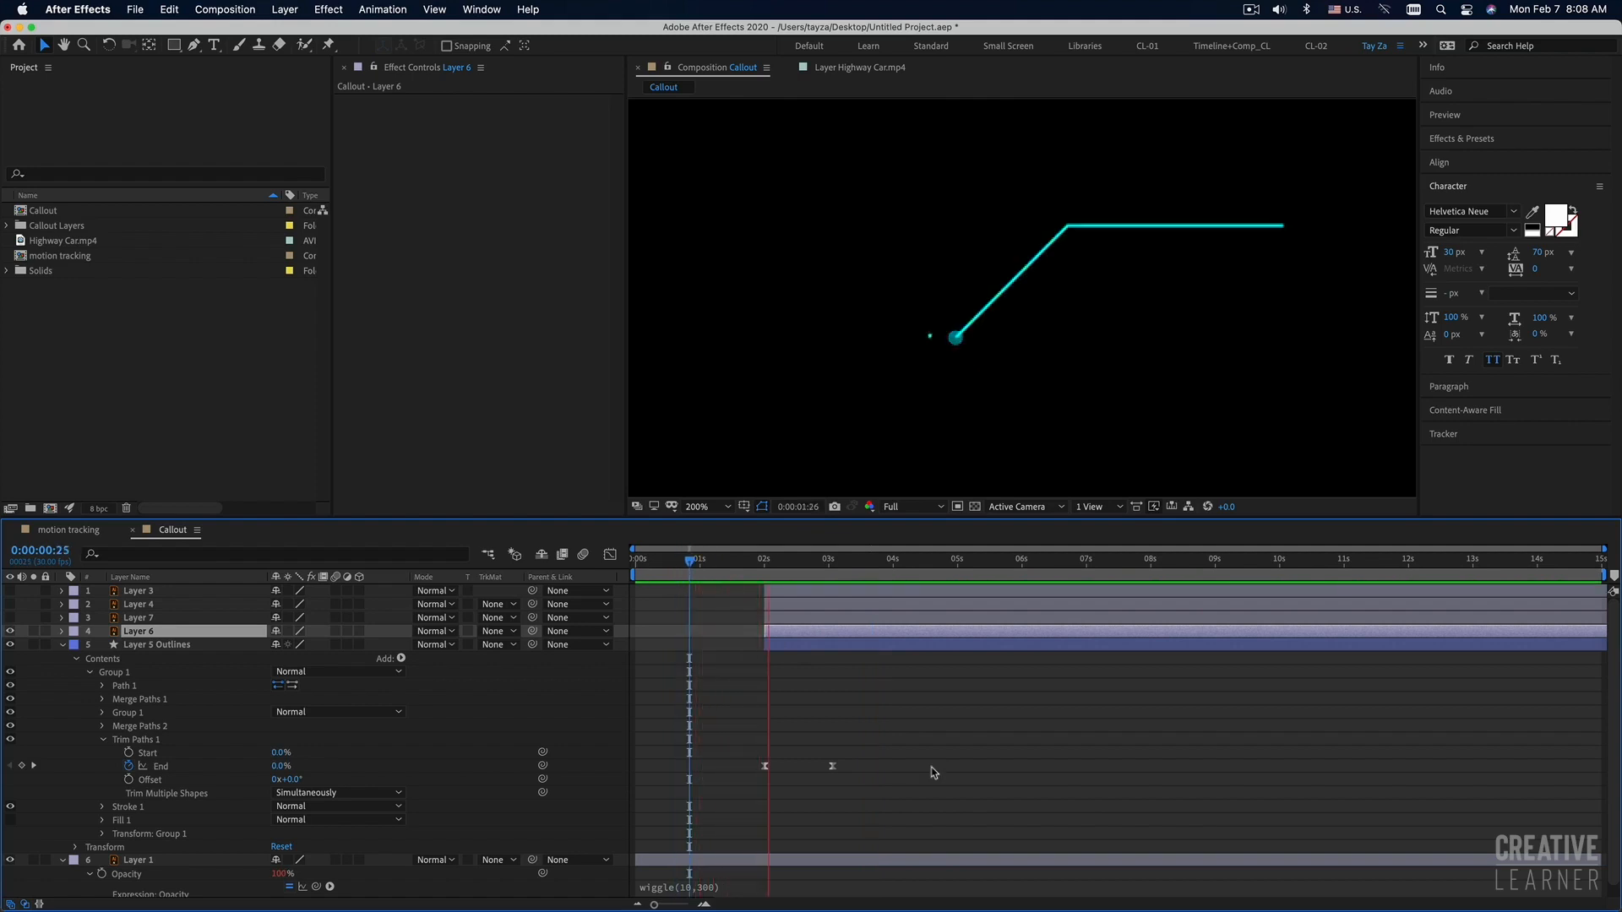
pyautogui.press('space')
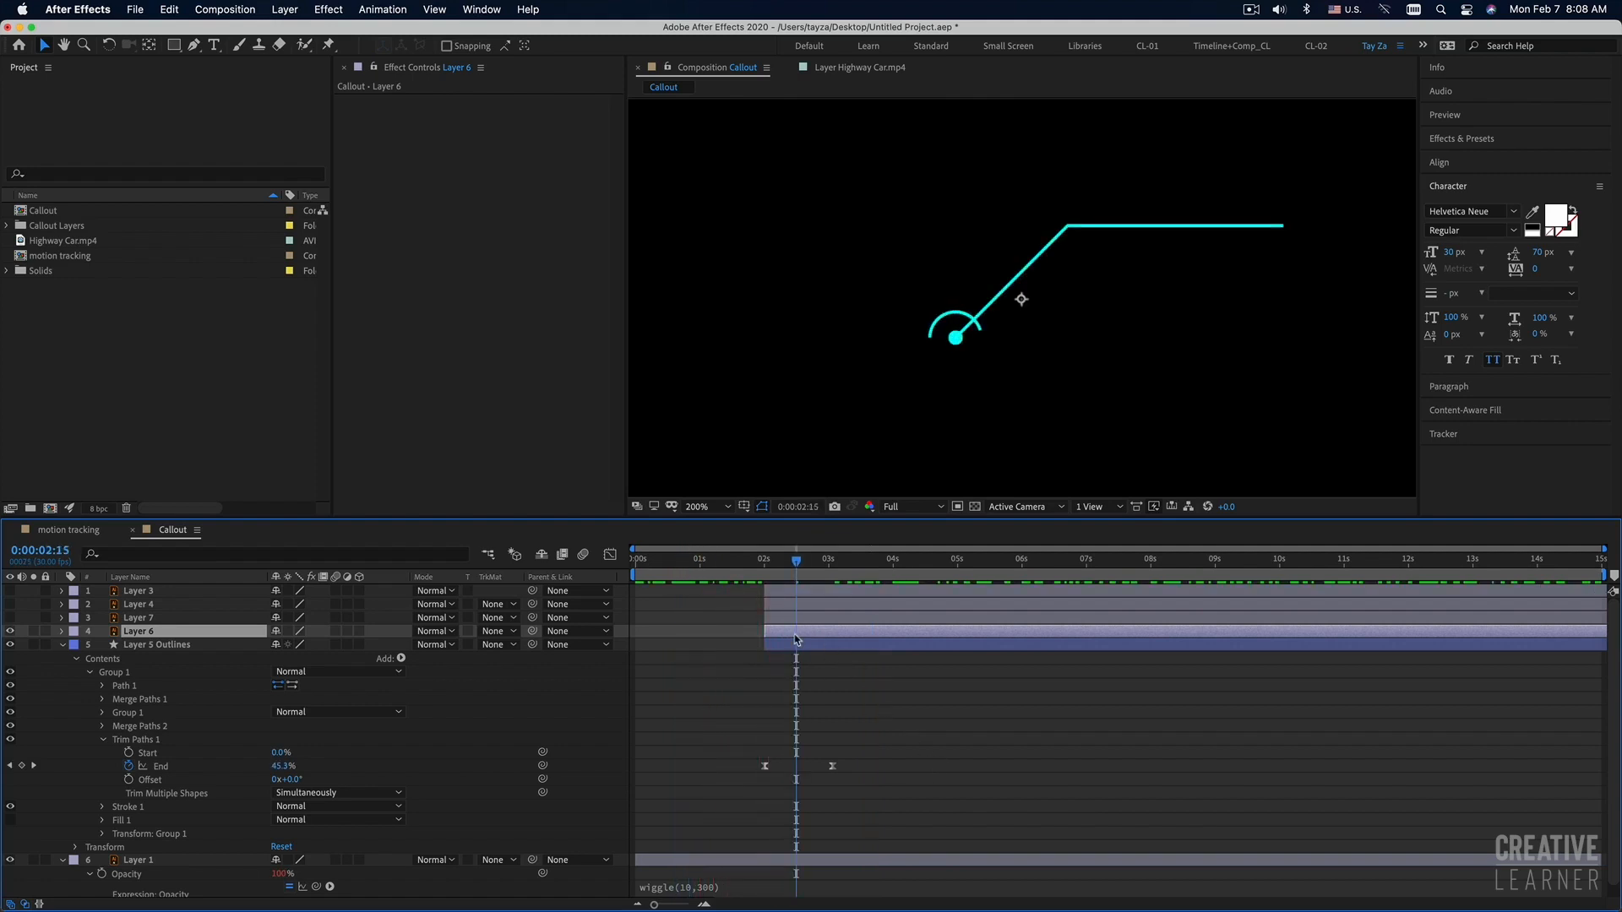
# Create shapes from the Layer 6 vector layer and delete the original Layer 6.
pyautogui.click(63, 633)
pyautogui.rightClick(139, 635)
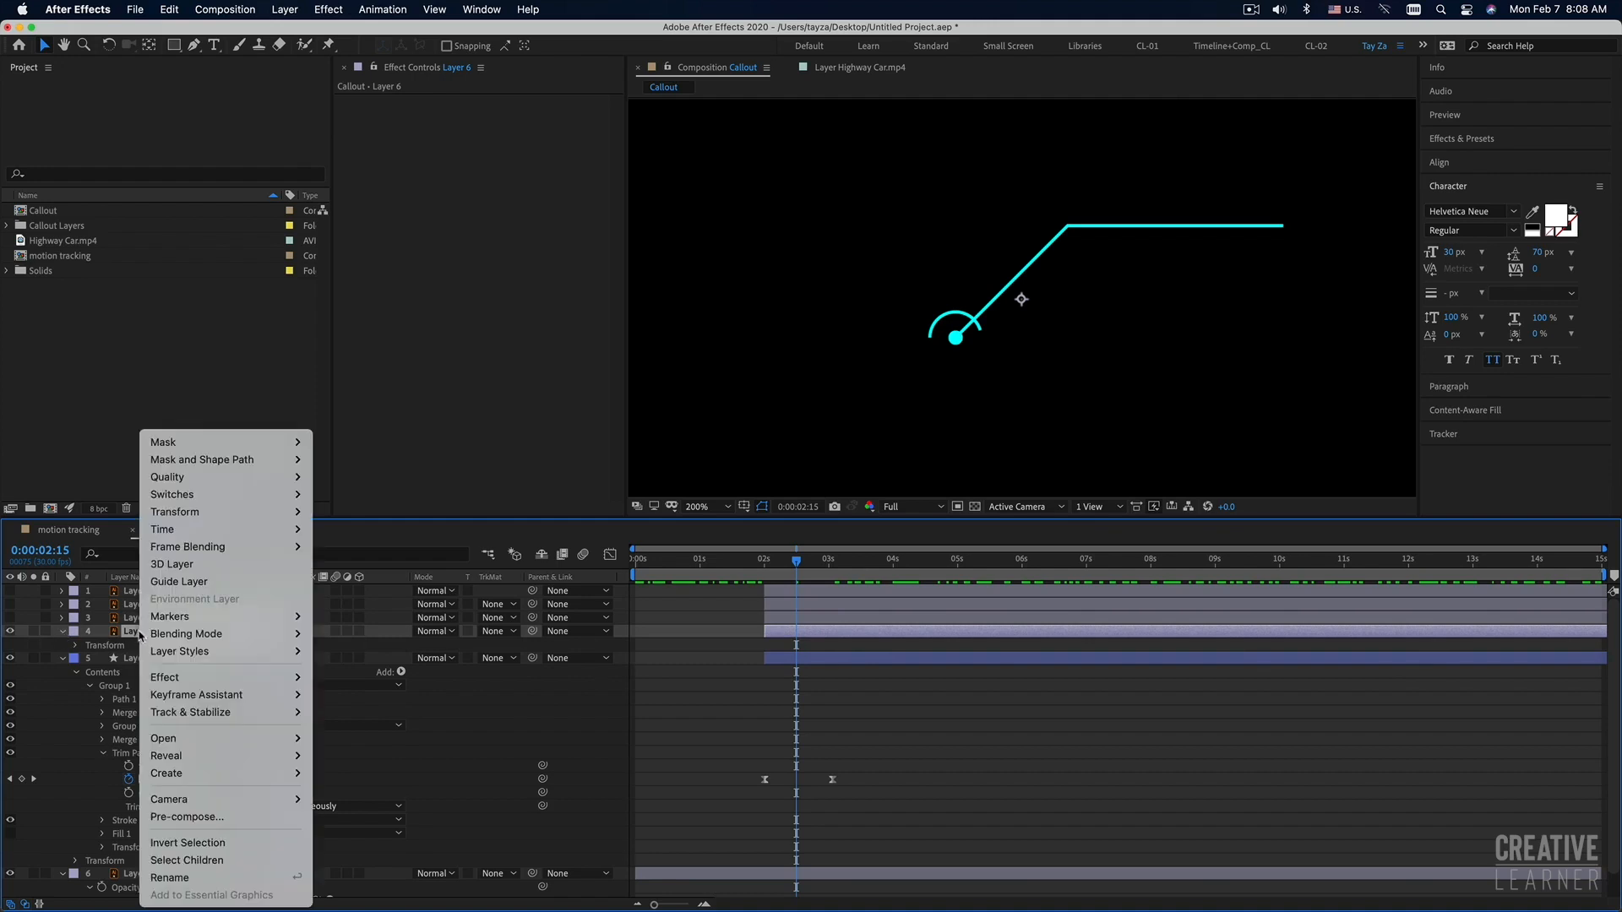
pyautogui.moveTo(193, 773)
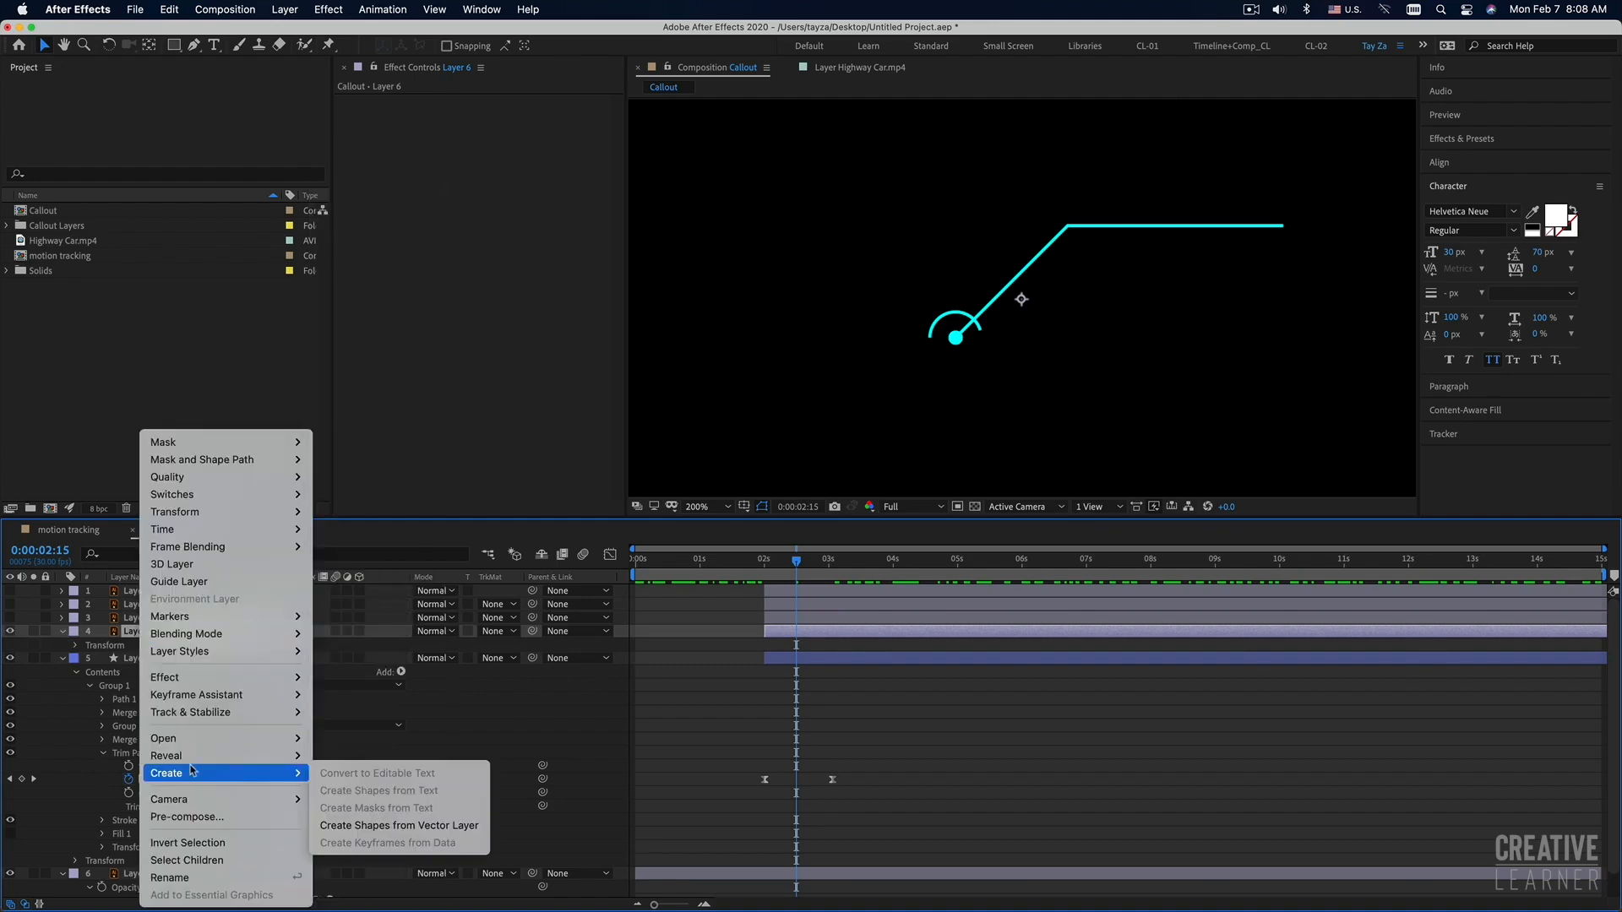
pyautogui.click(370, 827)
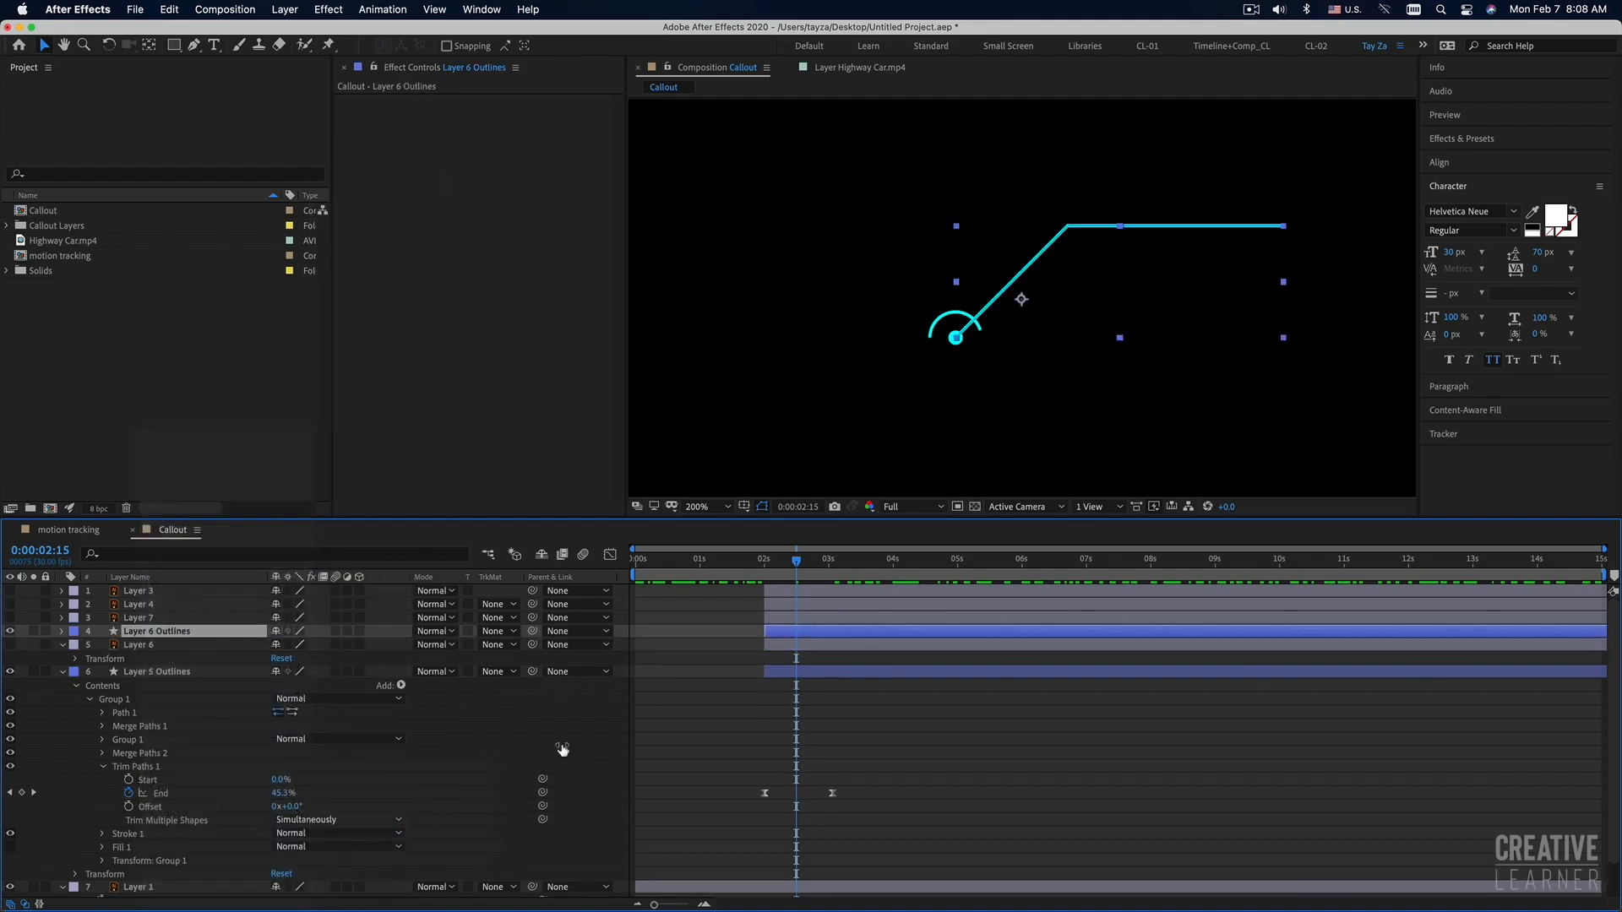
pyautogui.click(139, 645)
pyautogui.press('Delete')
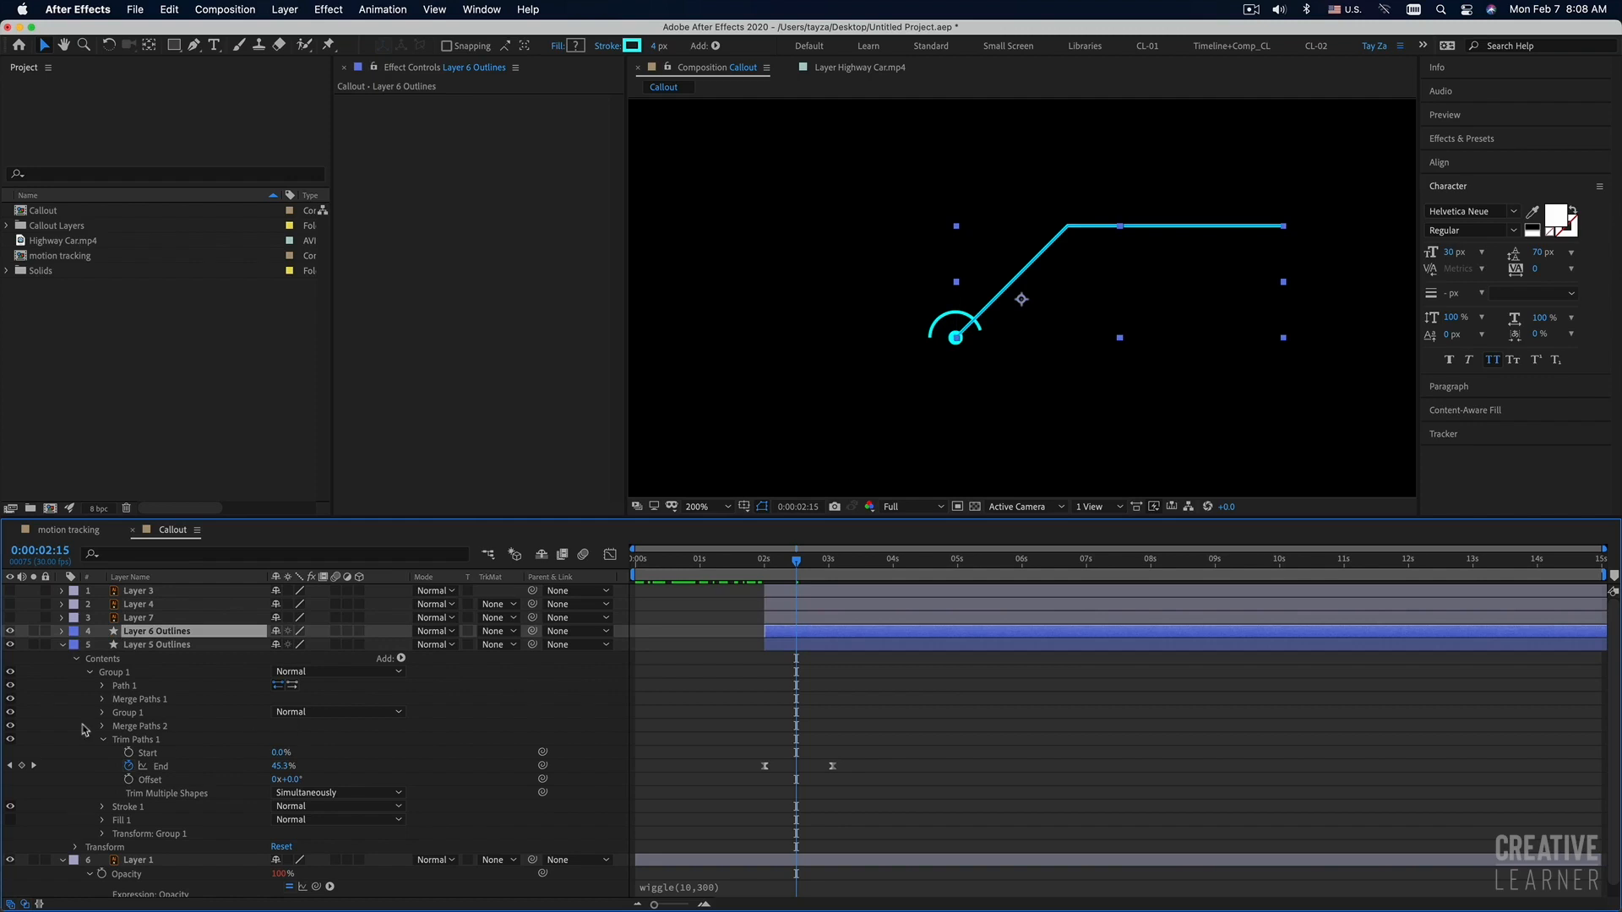
# Collapse Layer 5 Outlines and add Trim Paths to the Layer 6 Outlines shape layer.
pyautogui.click(182, 647)
pyautogui.click(63, 646)
pyautogui.click(164, 633)
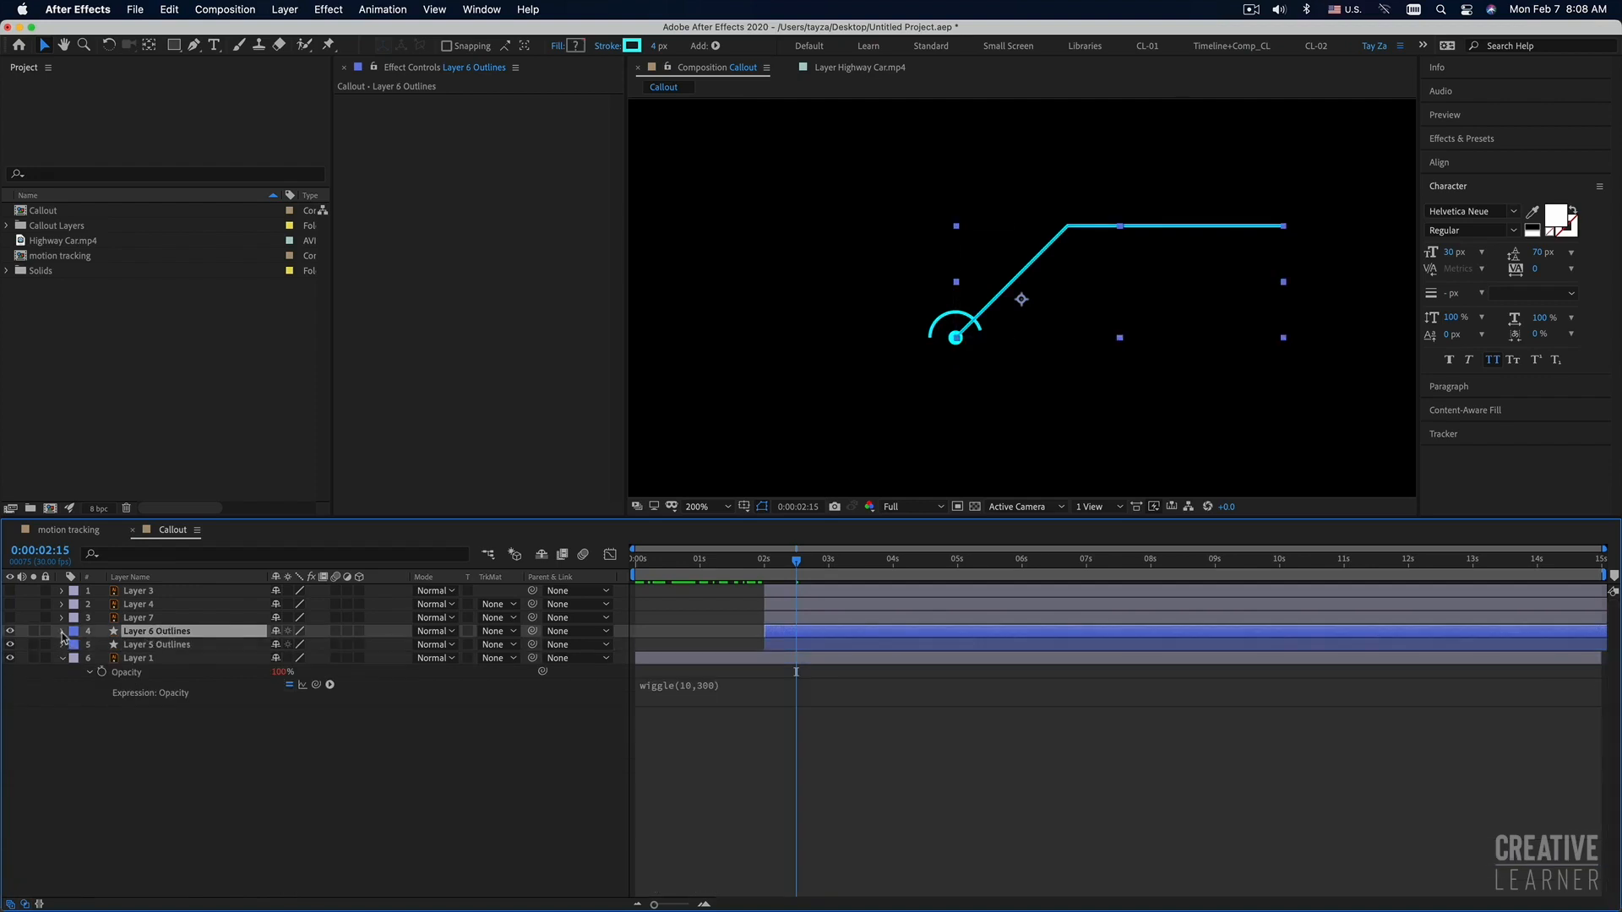
pyautogui.click(63, 631)
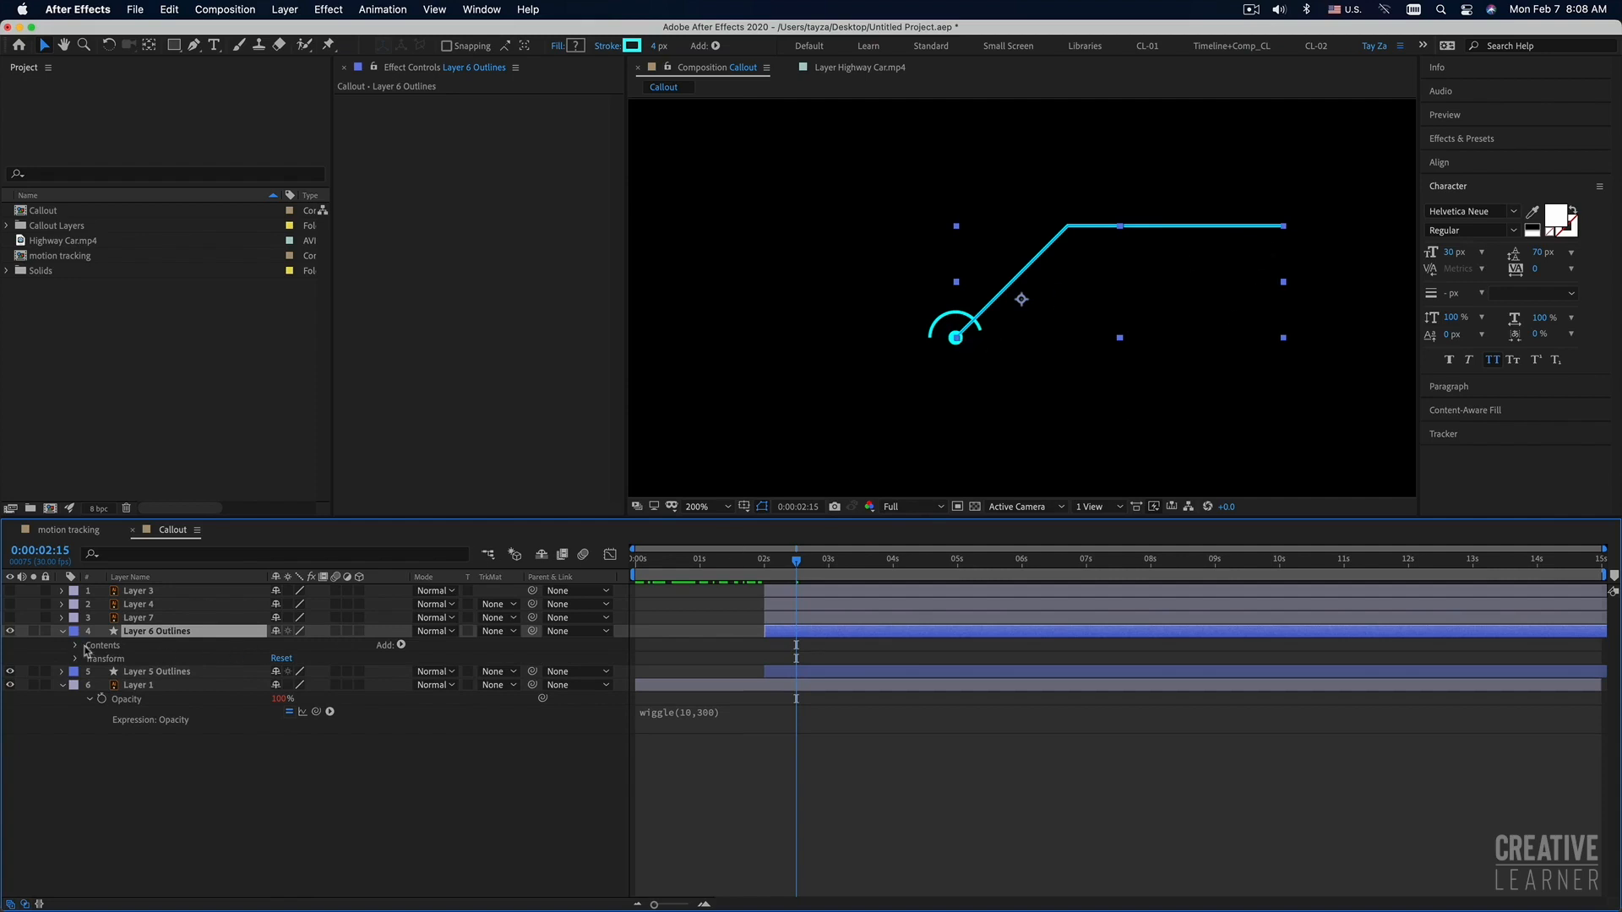
pyautogui.click(402, 646)
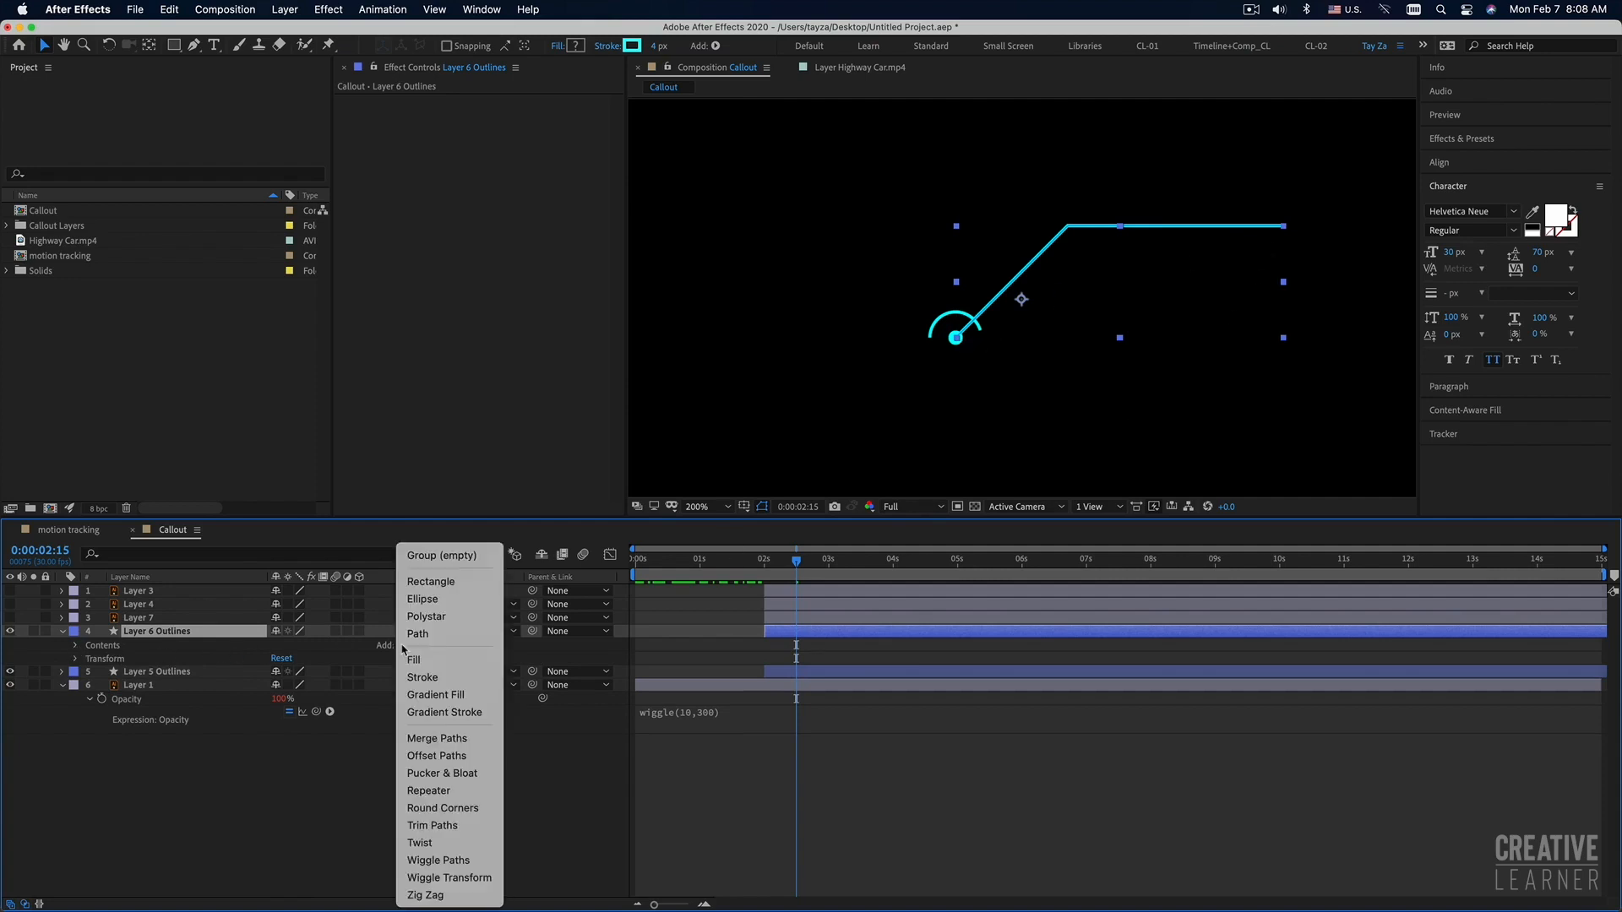
pyautogui.click(442, 826)
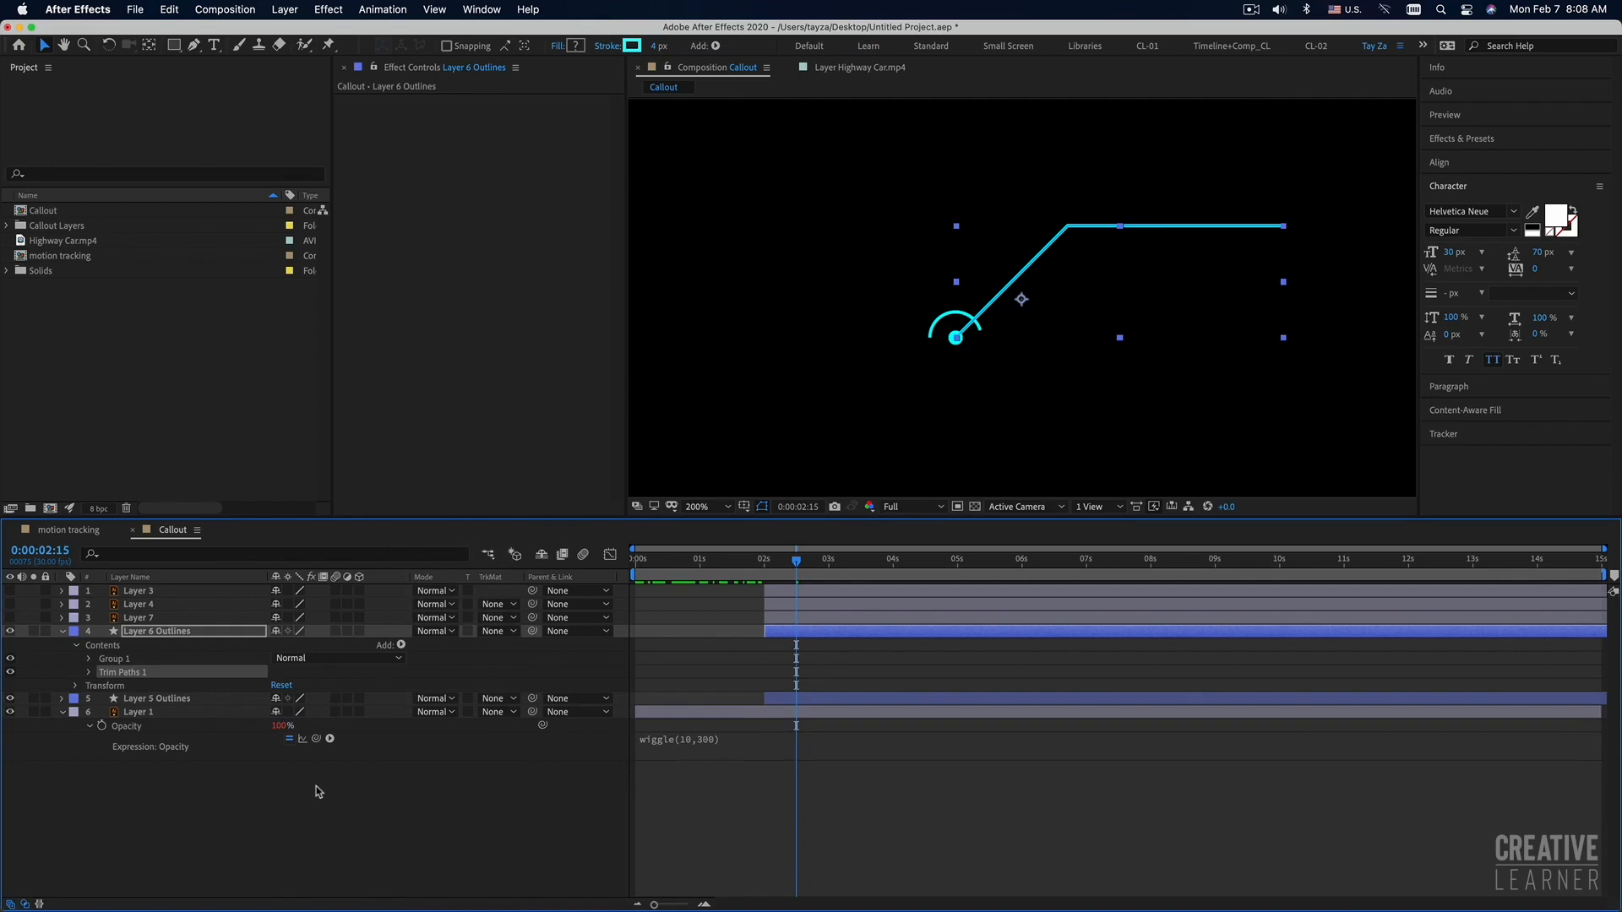
# Keyframe the line's Trim Paths End value from 0% at 2 seconds to 100% at about 3 seconds.
pyautogui.click(90, 673)
pyautogui.moveTo(794, 559); pyautogui.dragTo(764, 579)
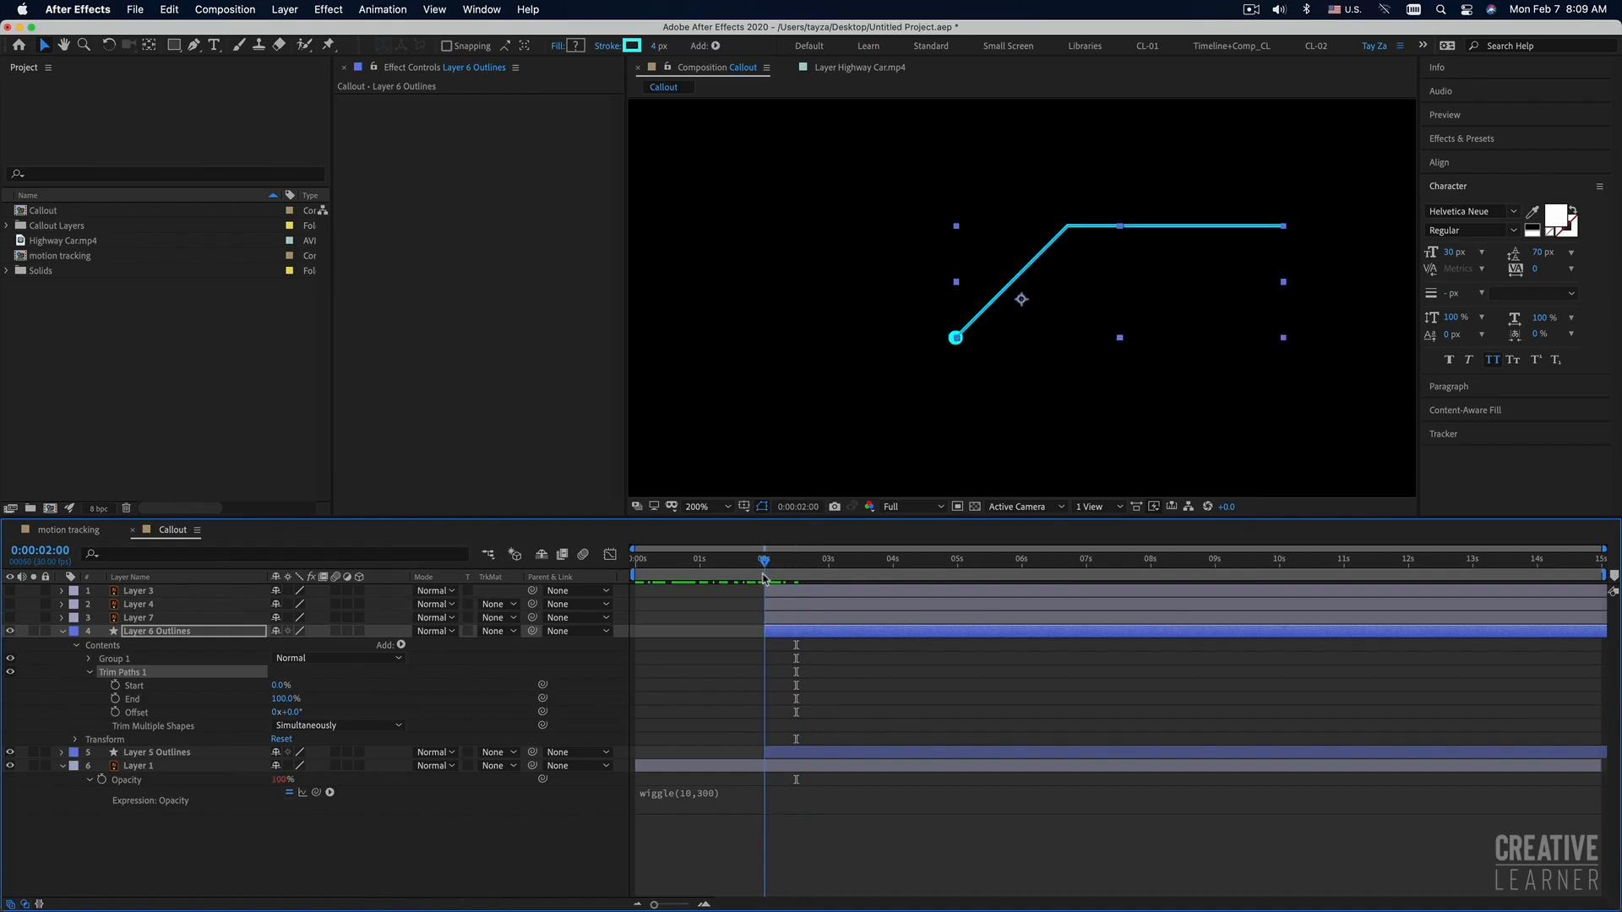
pyautogui.click(116, 700)
pyautogui.moveTo(764, 701); pyautogui.dragTo(829, 699)
pyautogui.moveTo(293, 703); pyautogui.dragTo(167, 700)
# Preview the callout line's draw-on animation twice from about 2 seconds.
pyautogui.moveTo(764, 560)
pyautogui.mouseDown()
pyautogui.moveTo(847, 563)
pyautogui.moveTo(767, 573)
pyautogui.mouseUp()
pyautogui.press('space')
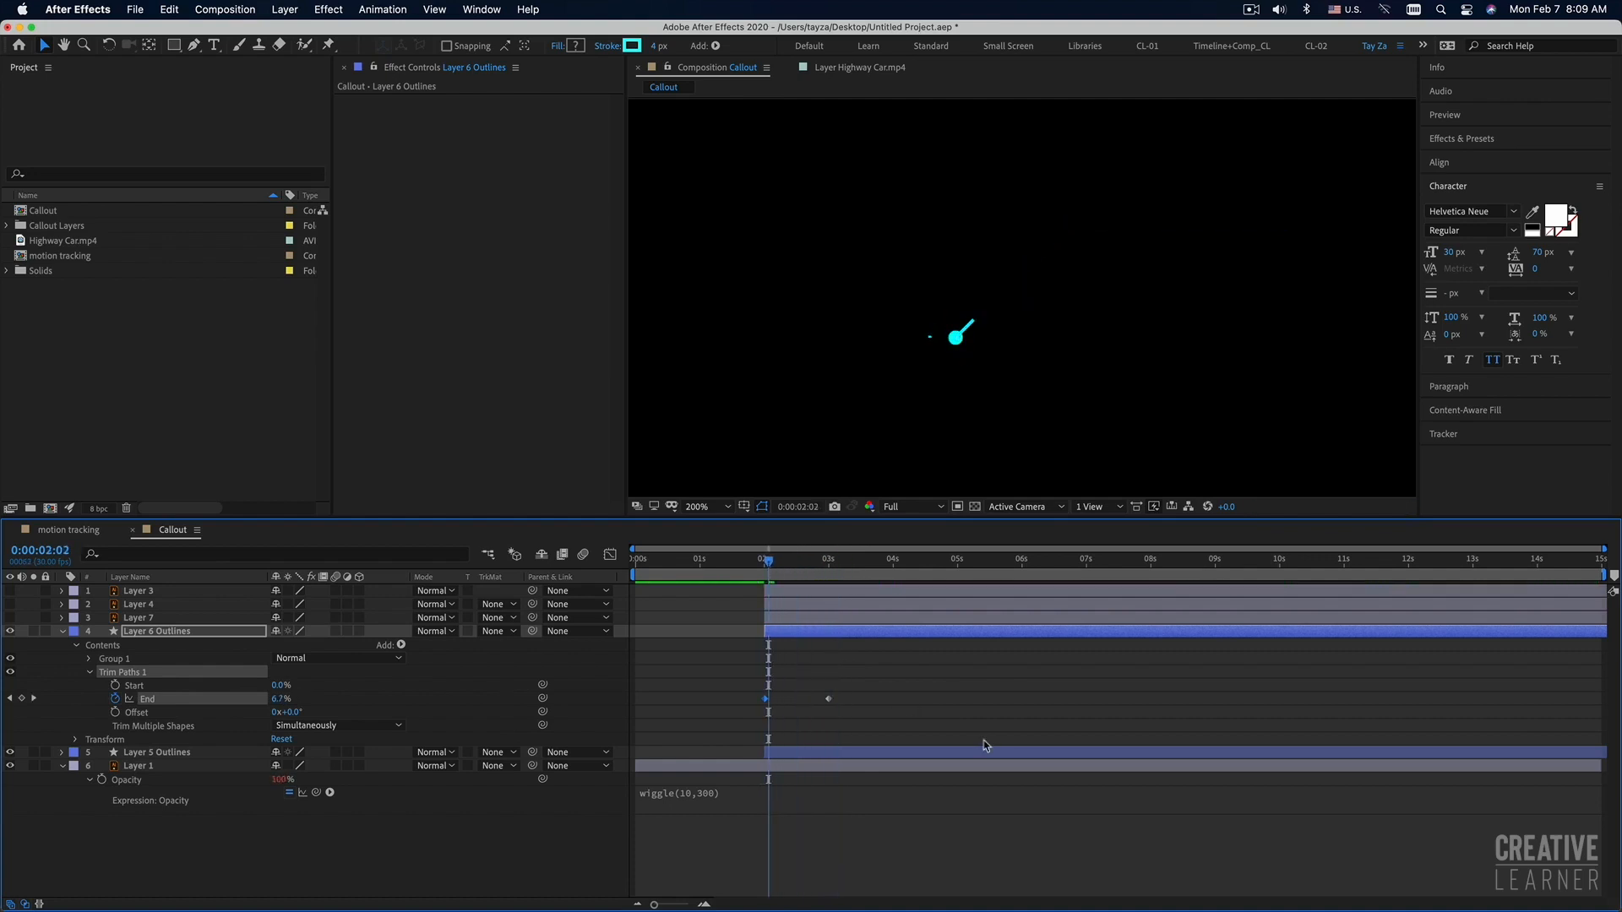
pyautogui.press('space')
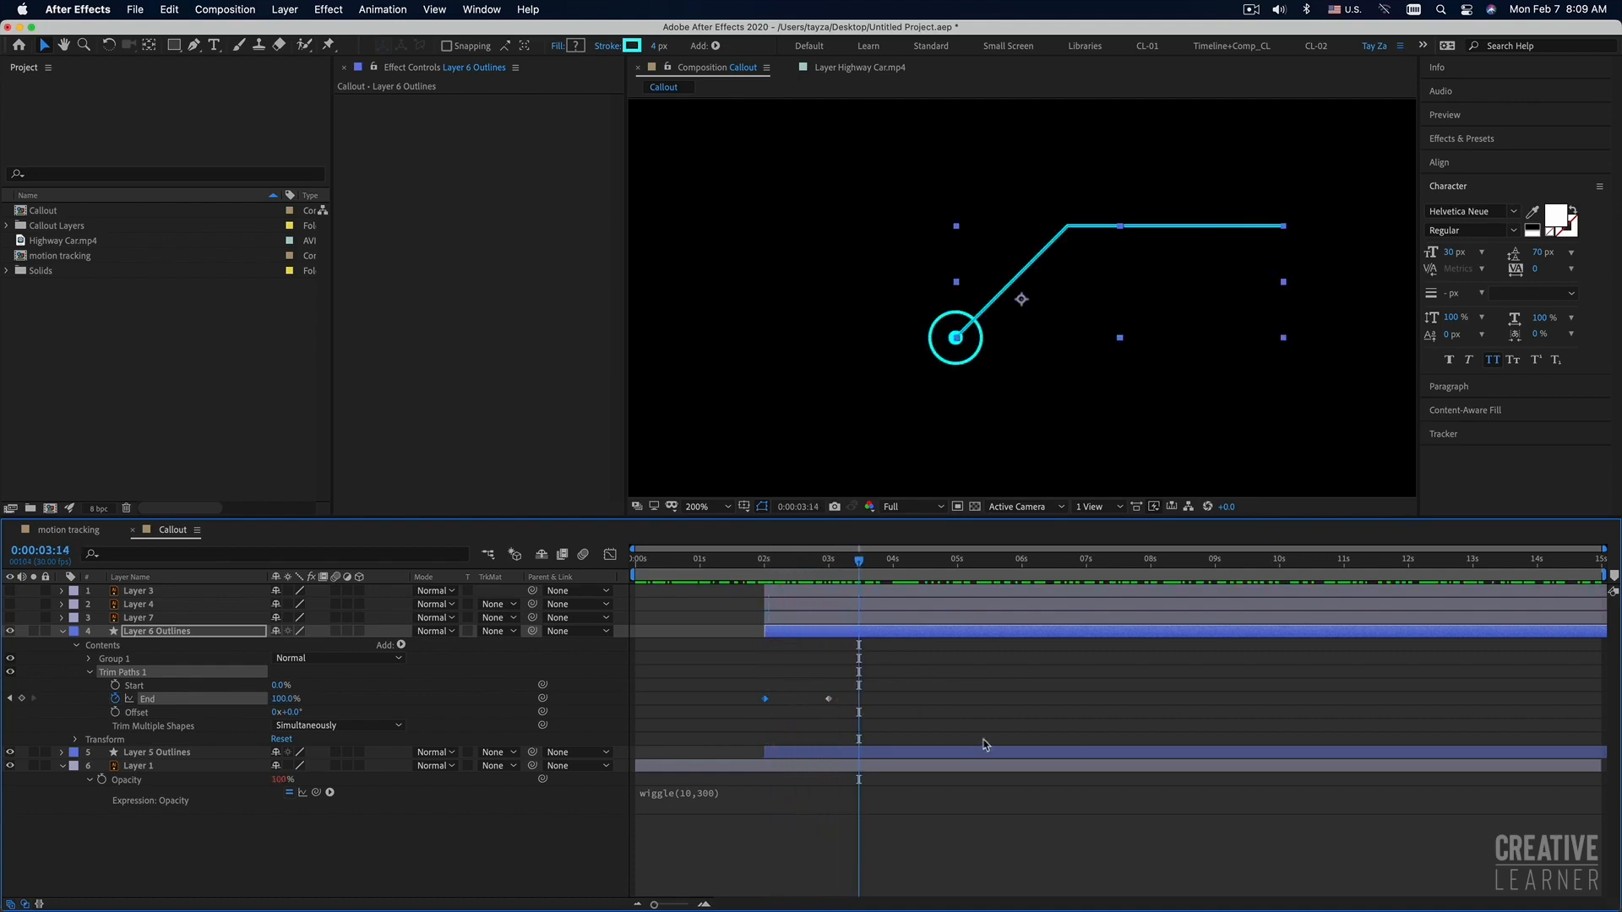
pyautogui.moveTo(777, 566); pyautogui.dragTo(765, 564)
pyautogui.press('space')
pyautogui.press('space')
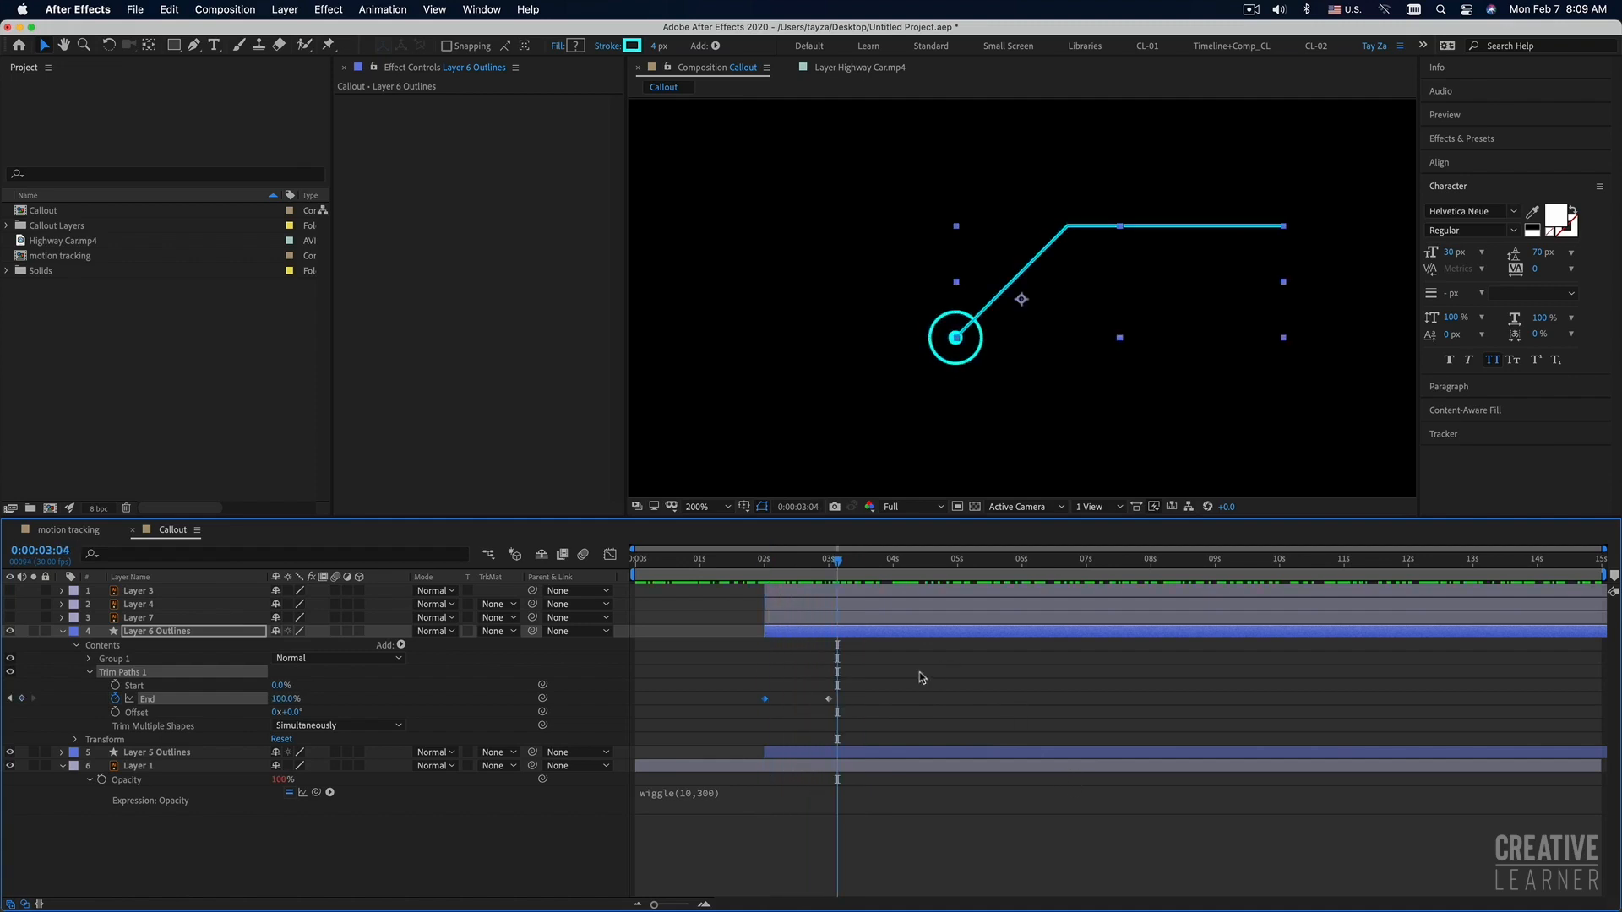
# Delay Layer 6 Outlines to start at about 2.4 seconds, previewing its timing against the ring after each shift.
pyautogui.moveTo(777, 638); pyautogui.dragTo(790, 637)
pyautogui.click(774, 562)
pyautogui.moveTo(774, 564); pyautogui.dragTo(763, 562)
pyautogui.press('space')
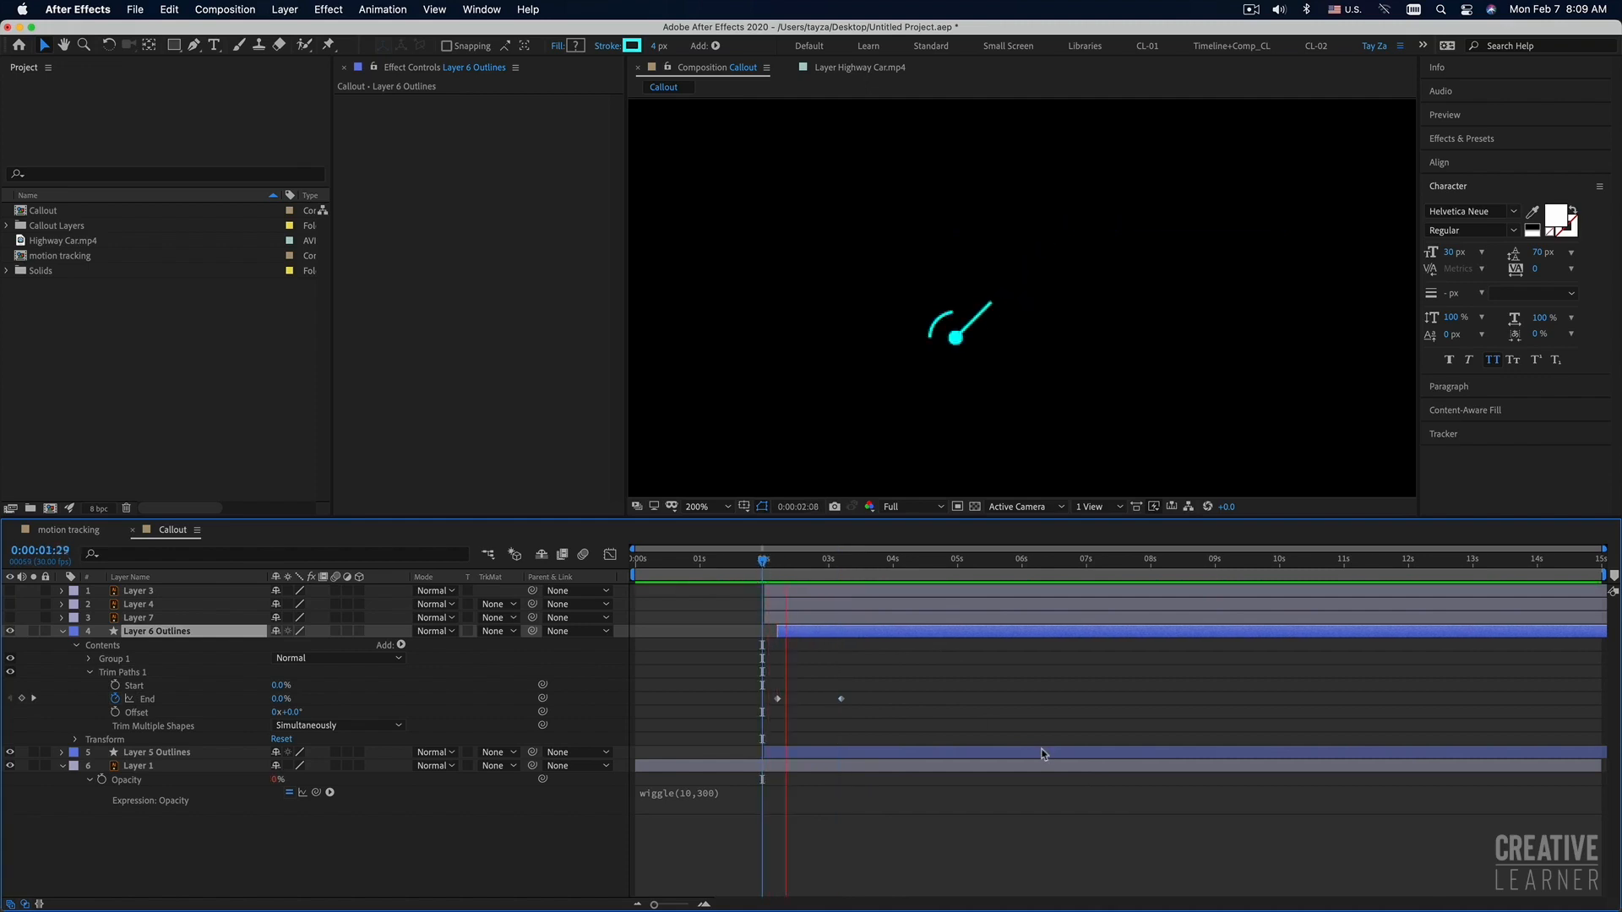
pyautogui.press('space')
pyautogui.moveTo(799, 637); pyautogui.dragTo(809, 637)
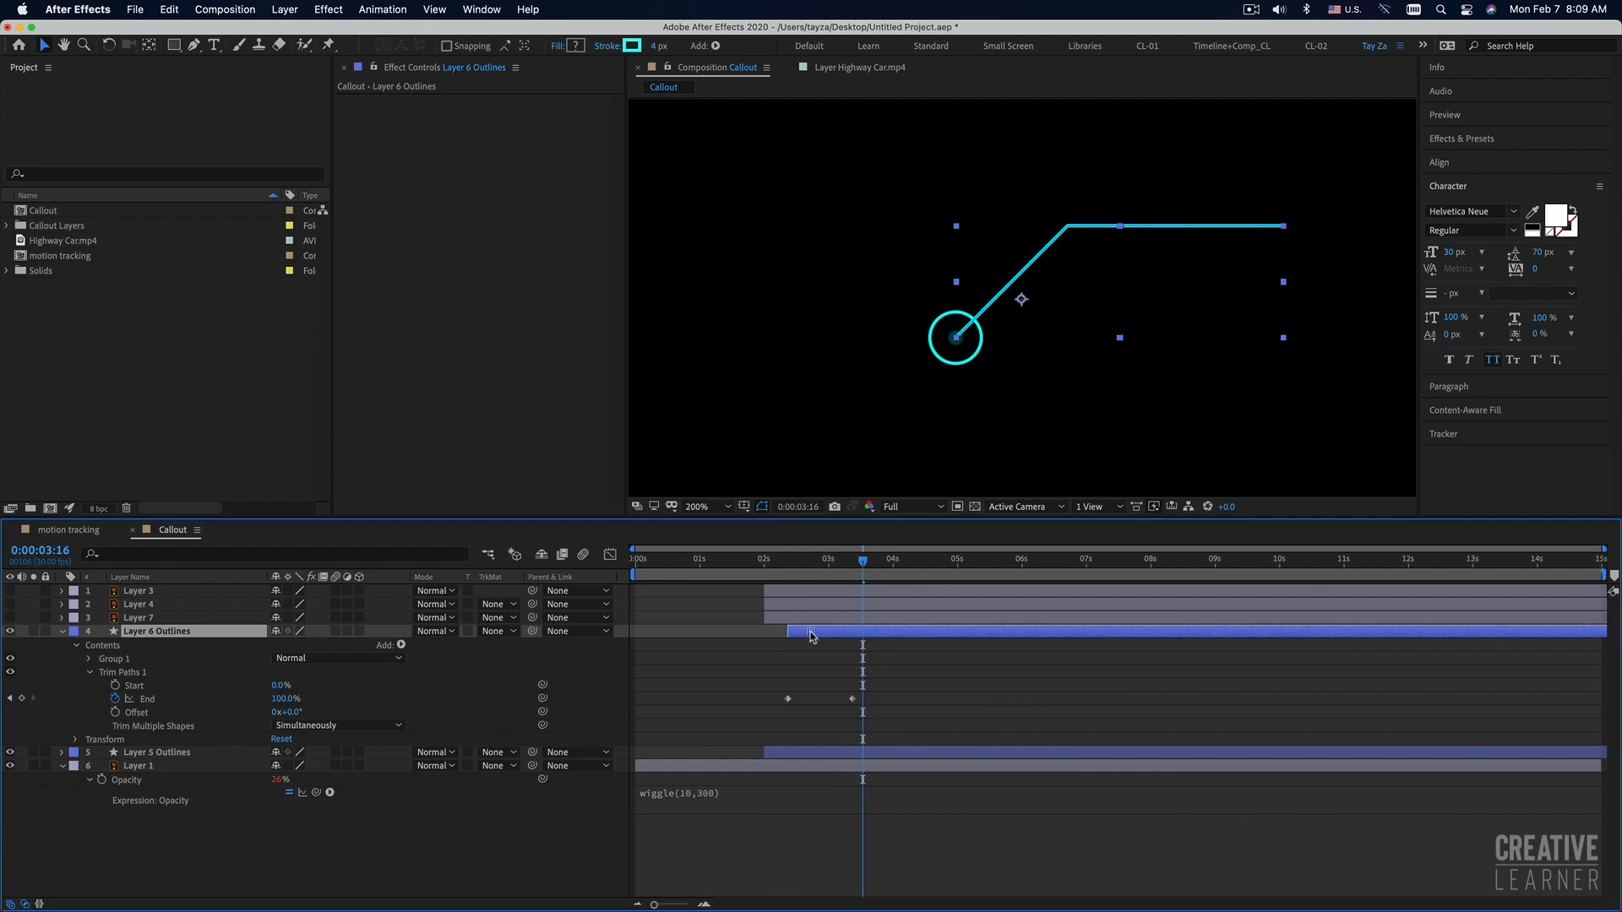
pyautogui.click(769, 560)
pyautogui.press('space')
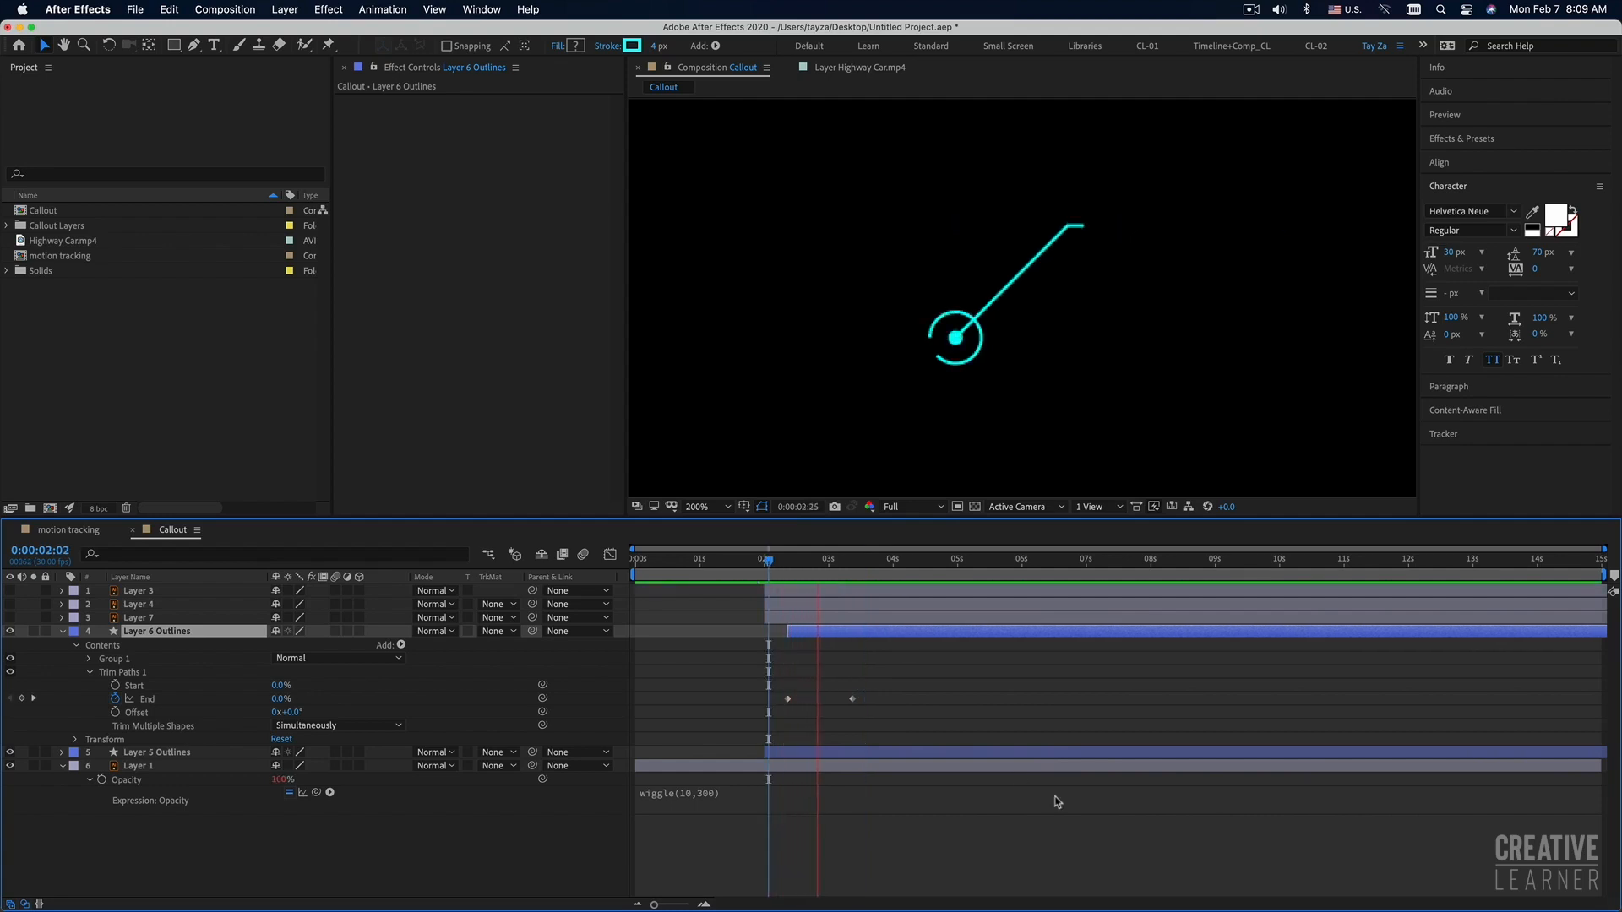
pyautogui.press('space')
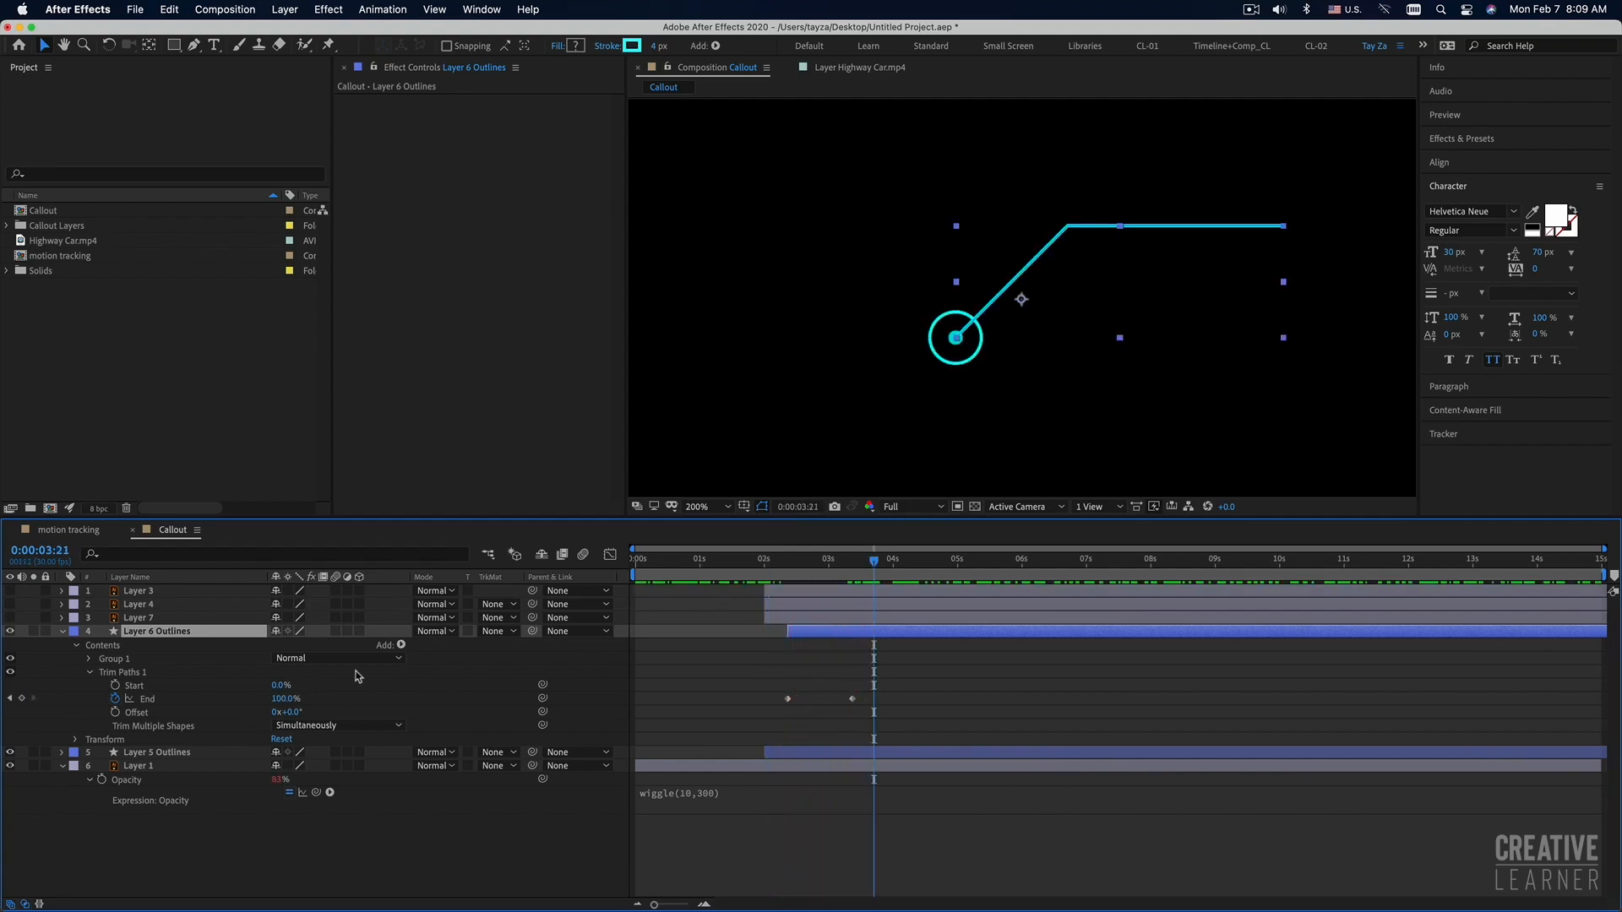
# Make Layer 7 visible and shift Layers 7, 4 and 3 to start at about 2.6 seconds.
pyautogui.click(62, 633)
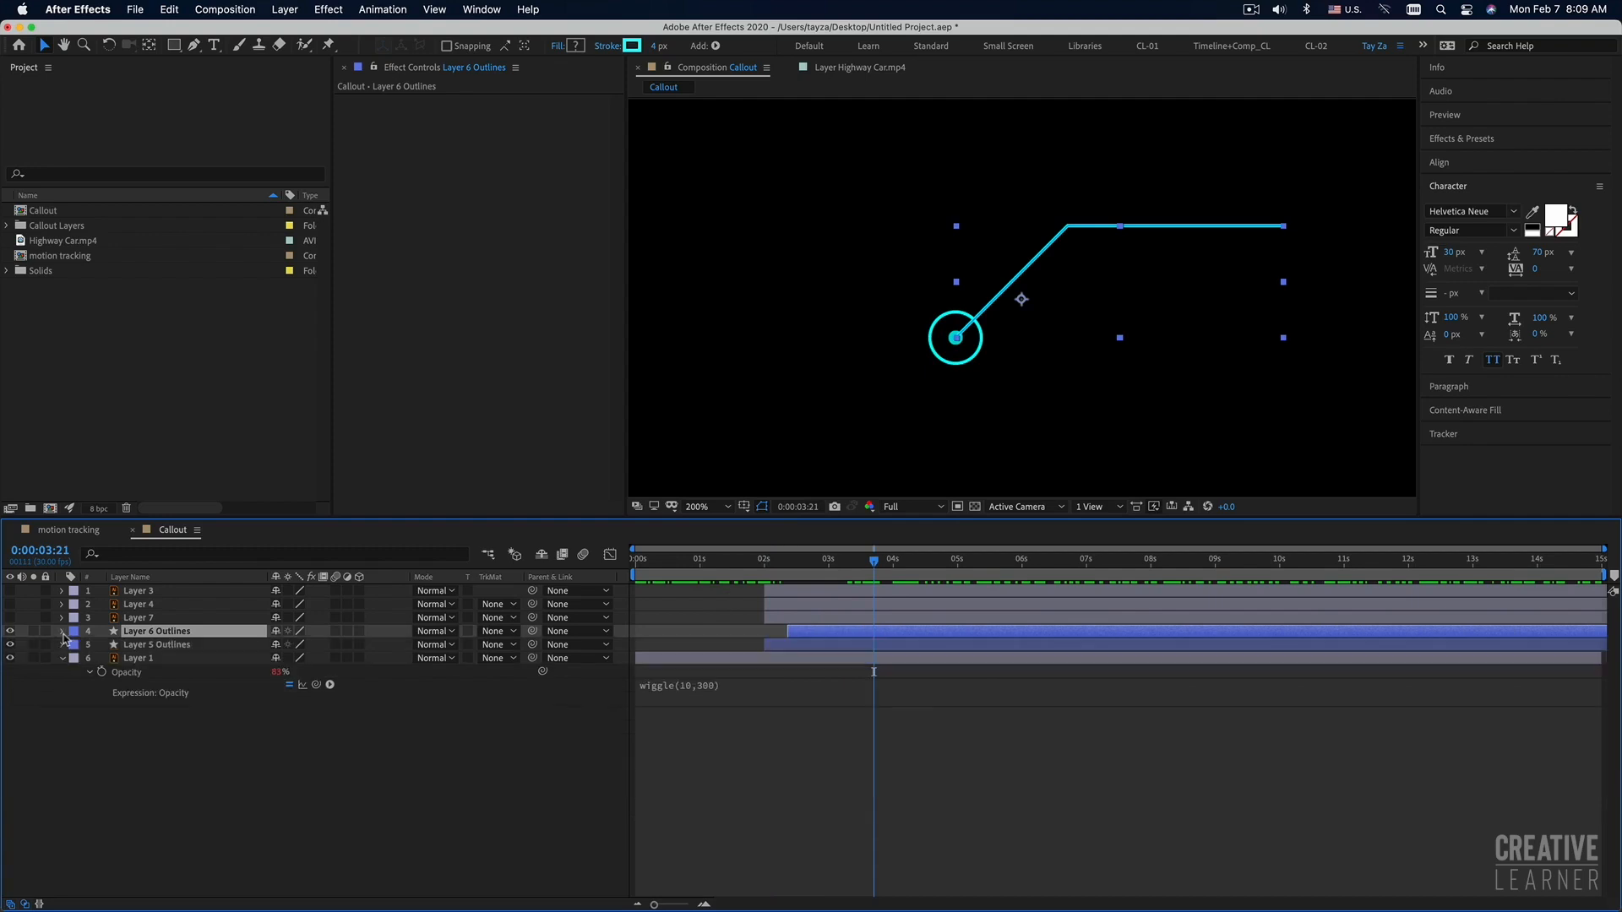
pyautogui.click(11, 617)
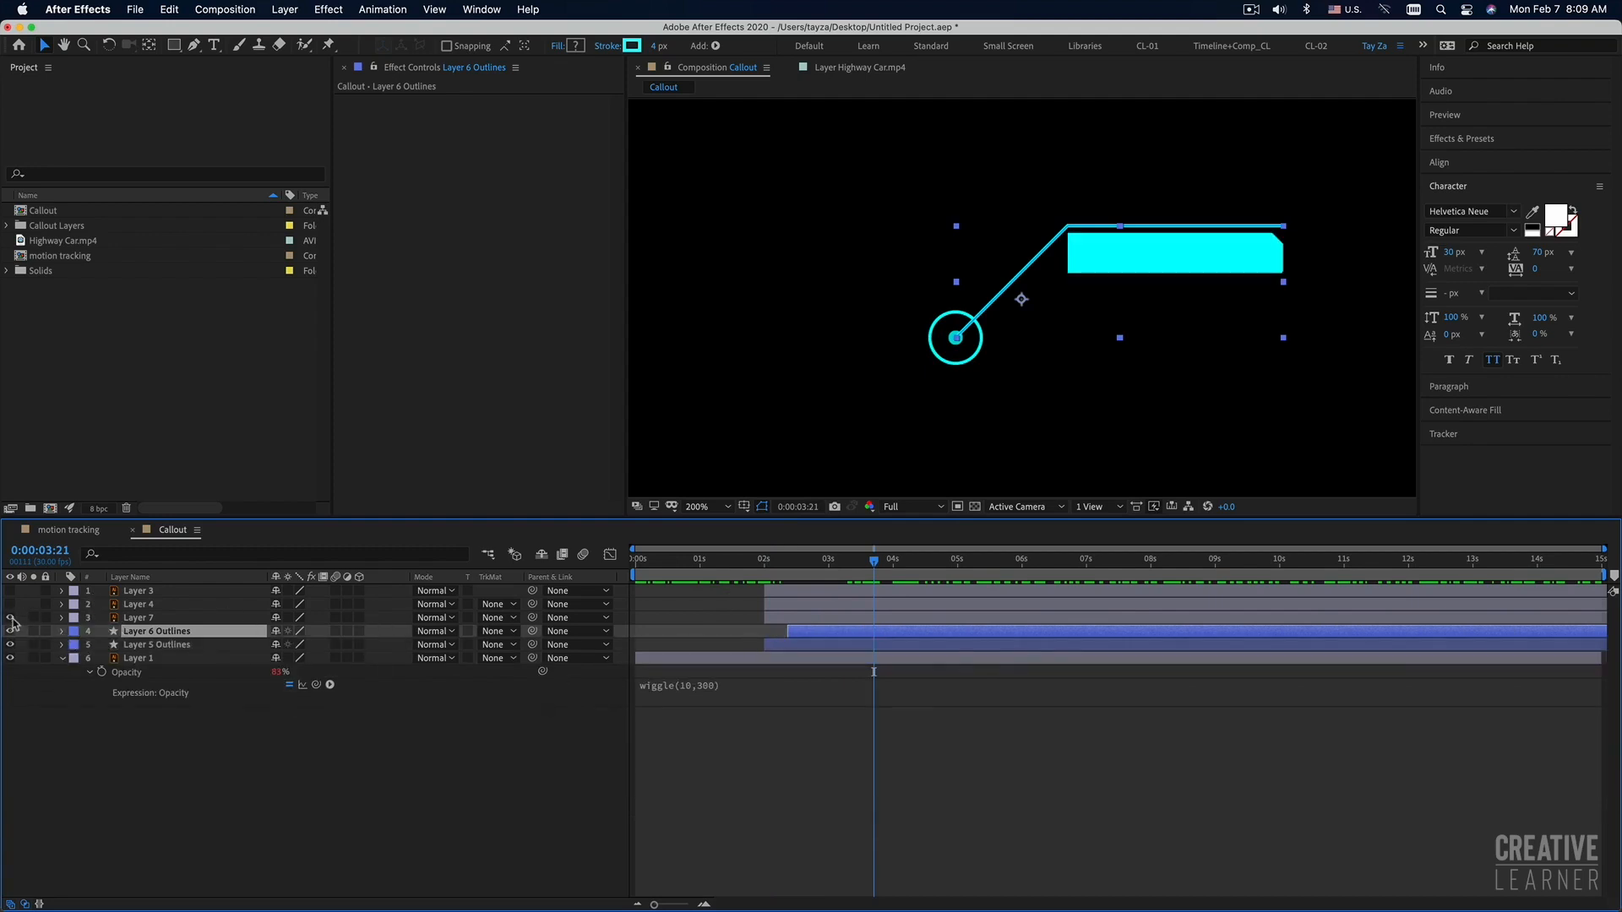
pyautogui.click(799, 617)
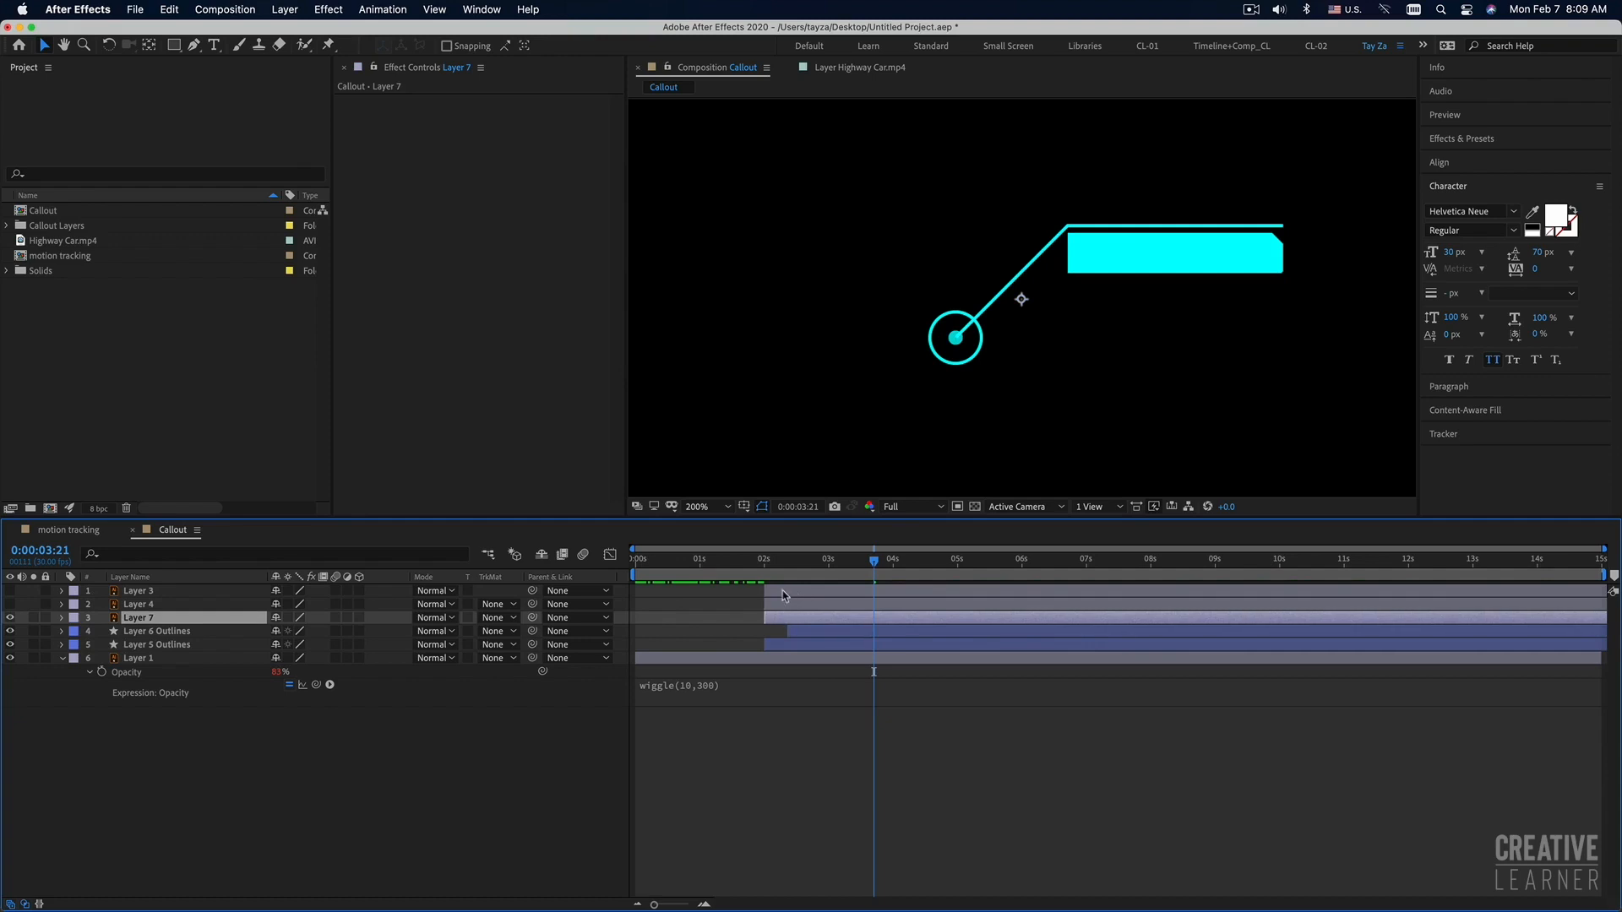
pyautogui.keyDown('shift'); pyautogui.click(784, 594); pyautogui.keyUp('shift')
pyautogui.moveTo(774, 619); pyautogui.dragTo(810, 619)
pyautogui.click(819, 731)
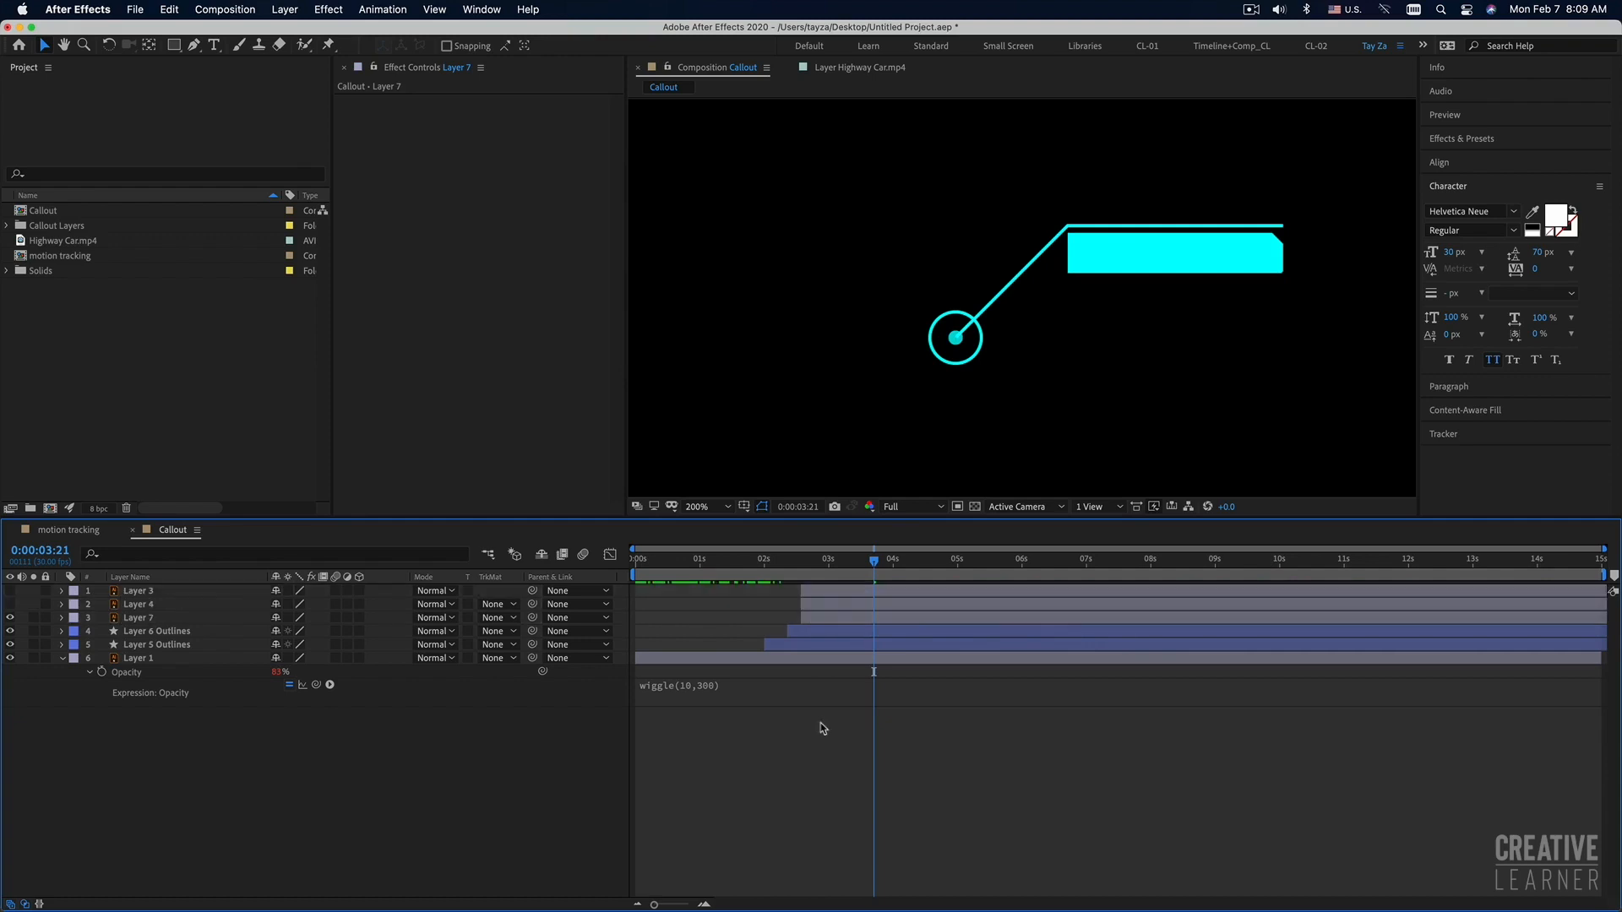
# Toggle Layer 7's visibility off and back on to inspect the cyan label box.
pyautogui.click(831, 620)
pyautogui.click(818, 729)
pyautogui.click(11, 617)
pyautogui.click(11, 618)
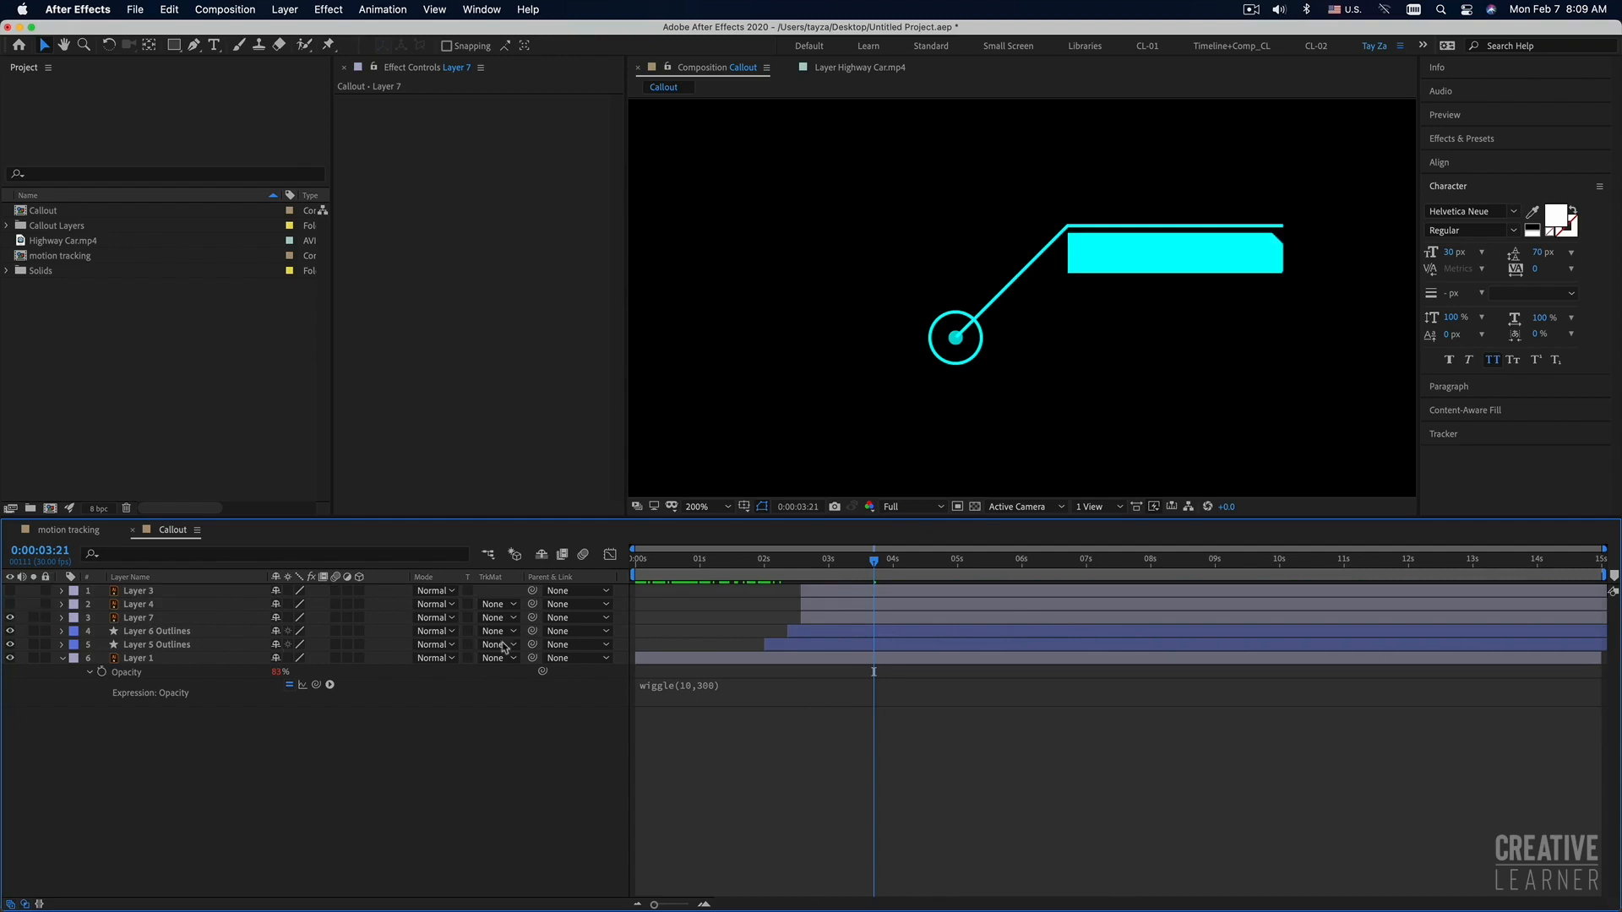
pyautogui.click(826, 620)
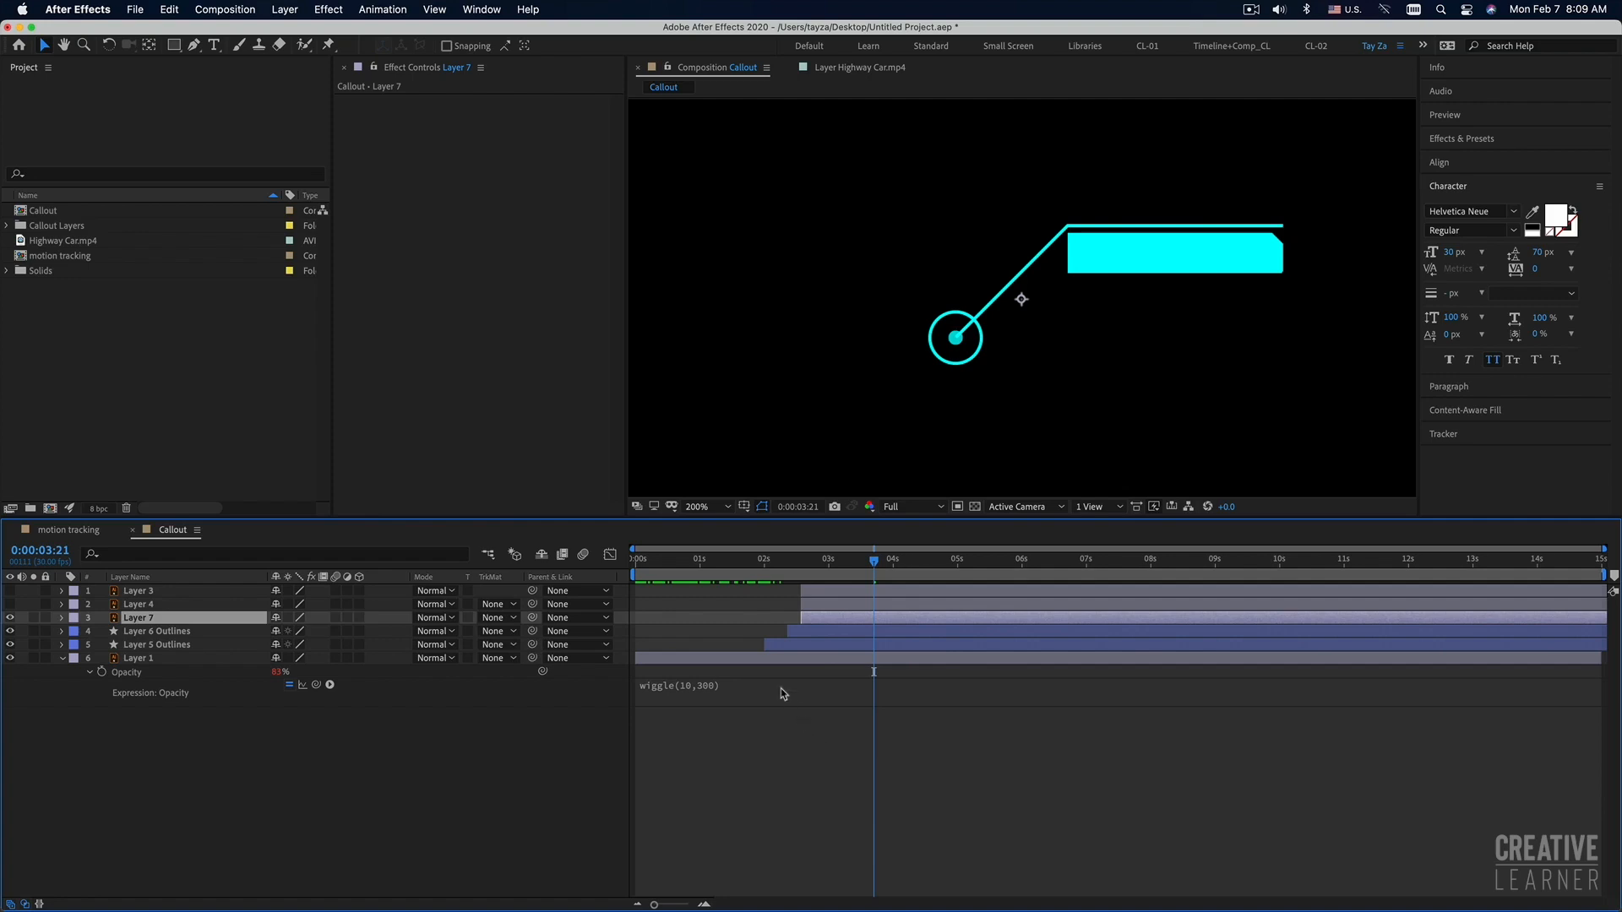
pyautogui.click(805, 740)
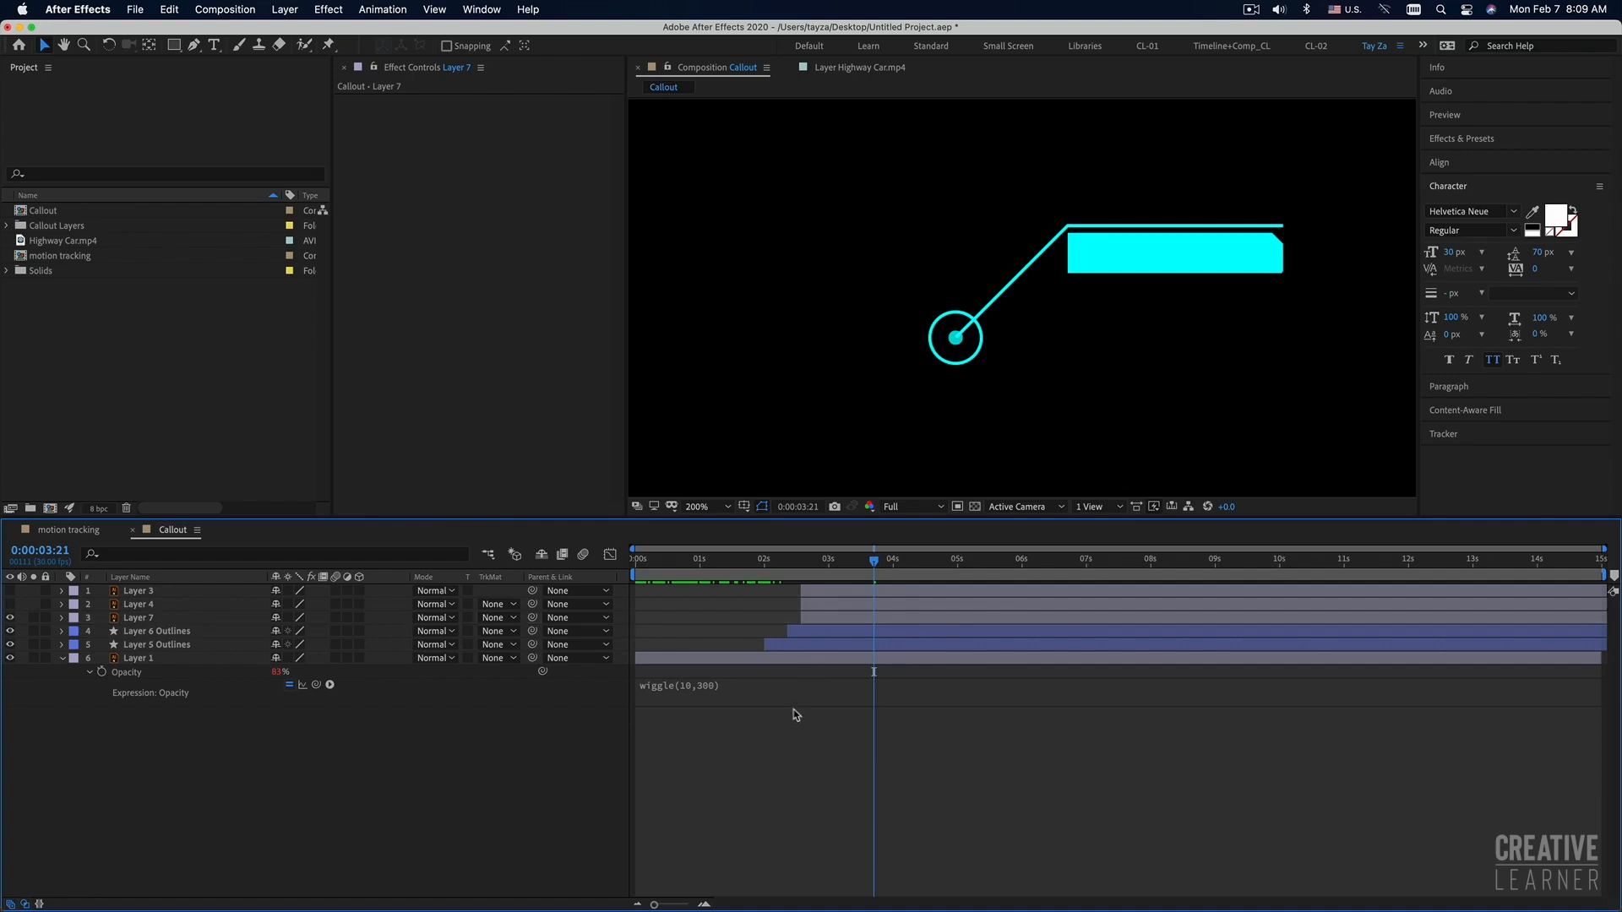
# Draw a white rectangle without a stroke on a new shape layer, just covering the cyan label box.
pyautogui.click(173, 45)
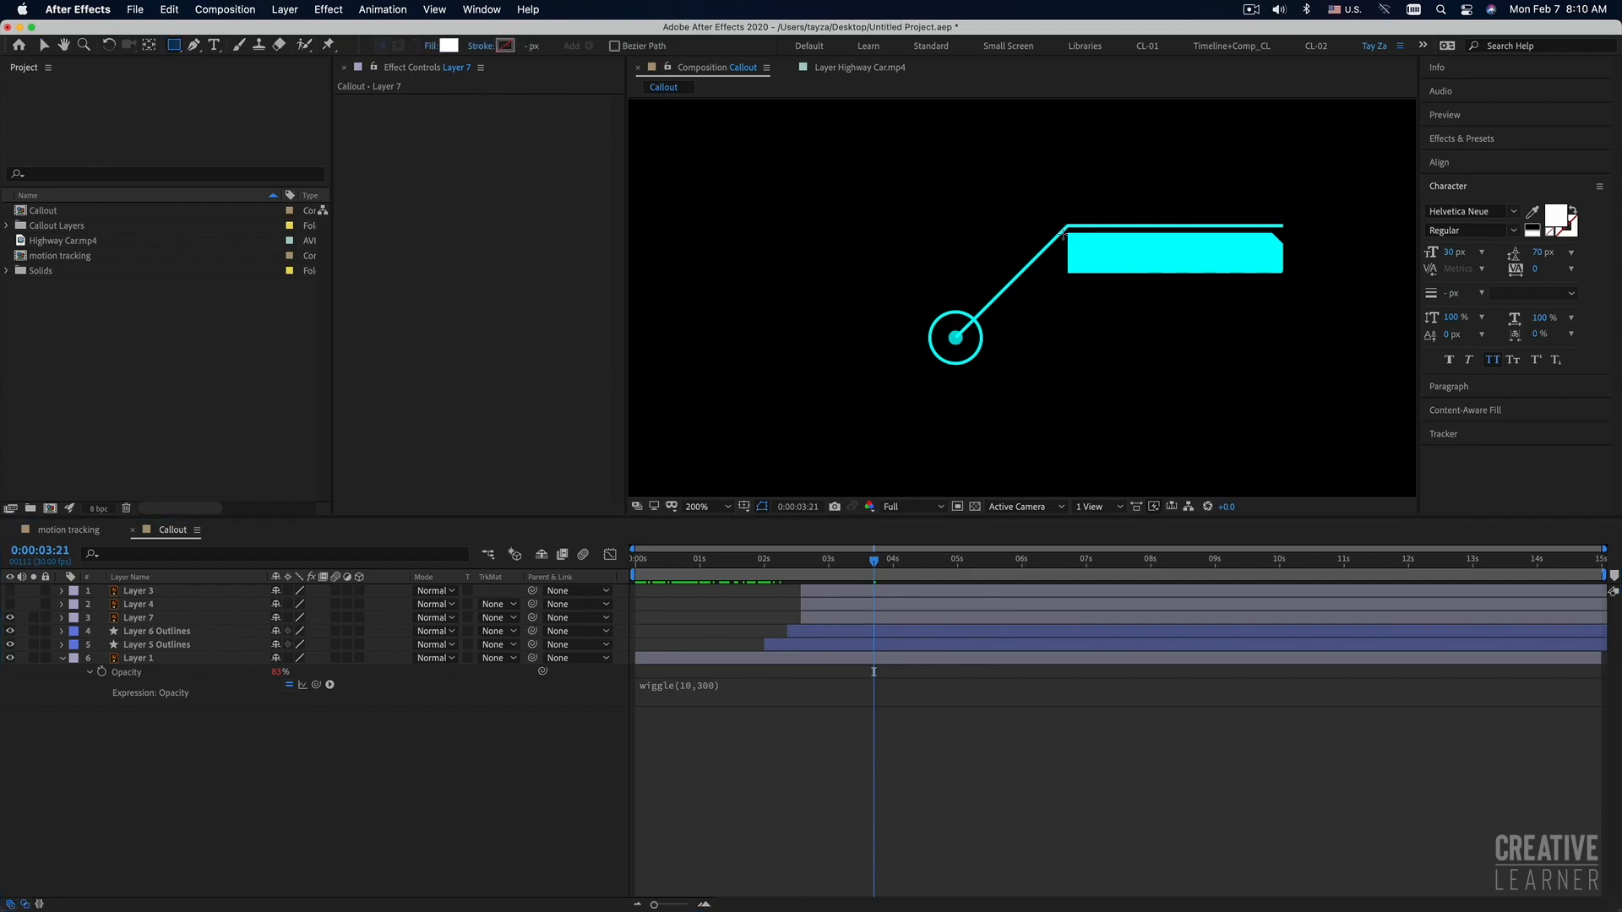
pyautogui.moveTo(1064, 277); pyautogui.dragTo(1289, 229)
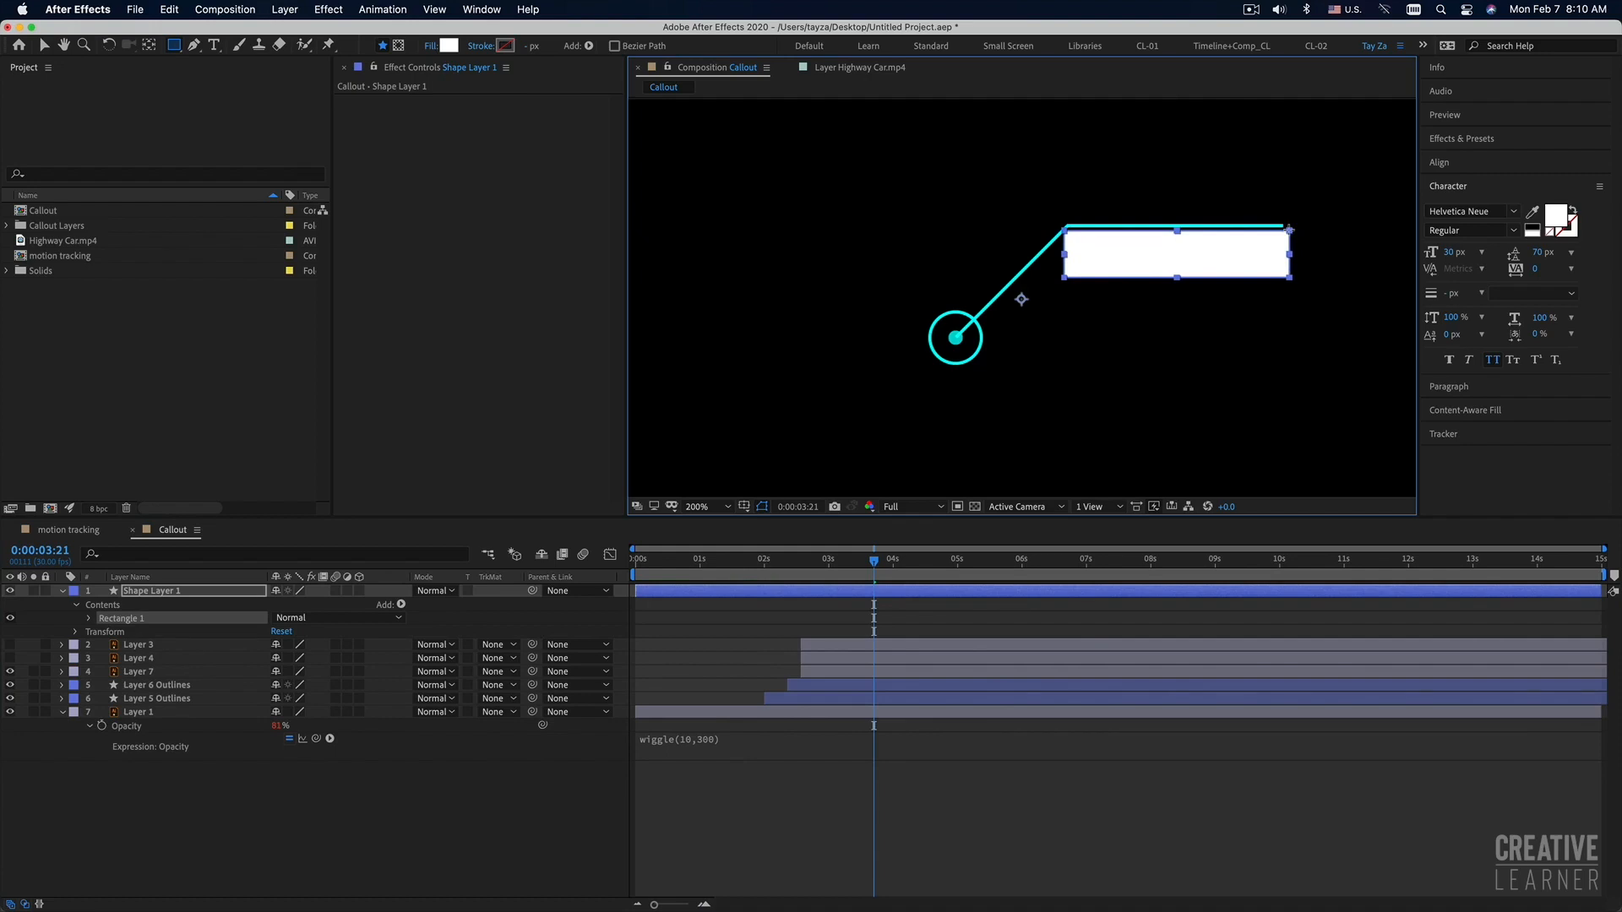
pyautogui.moveTo(1289, 229); pyautogui.dragTo(1288, 228)
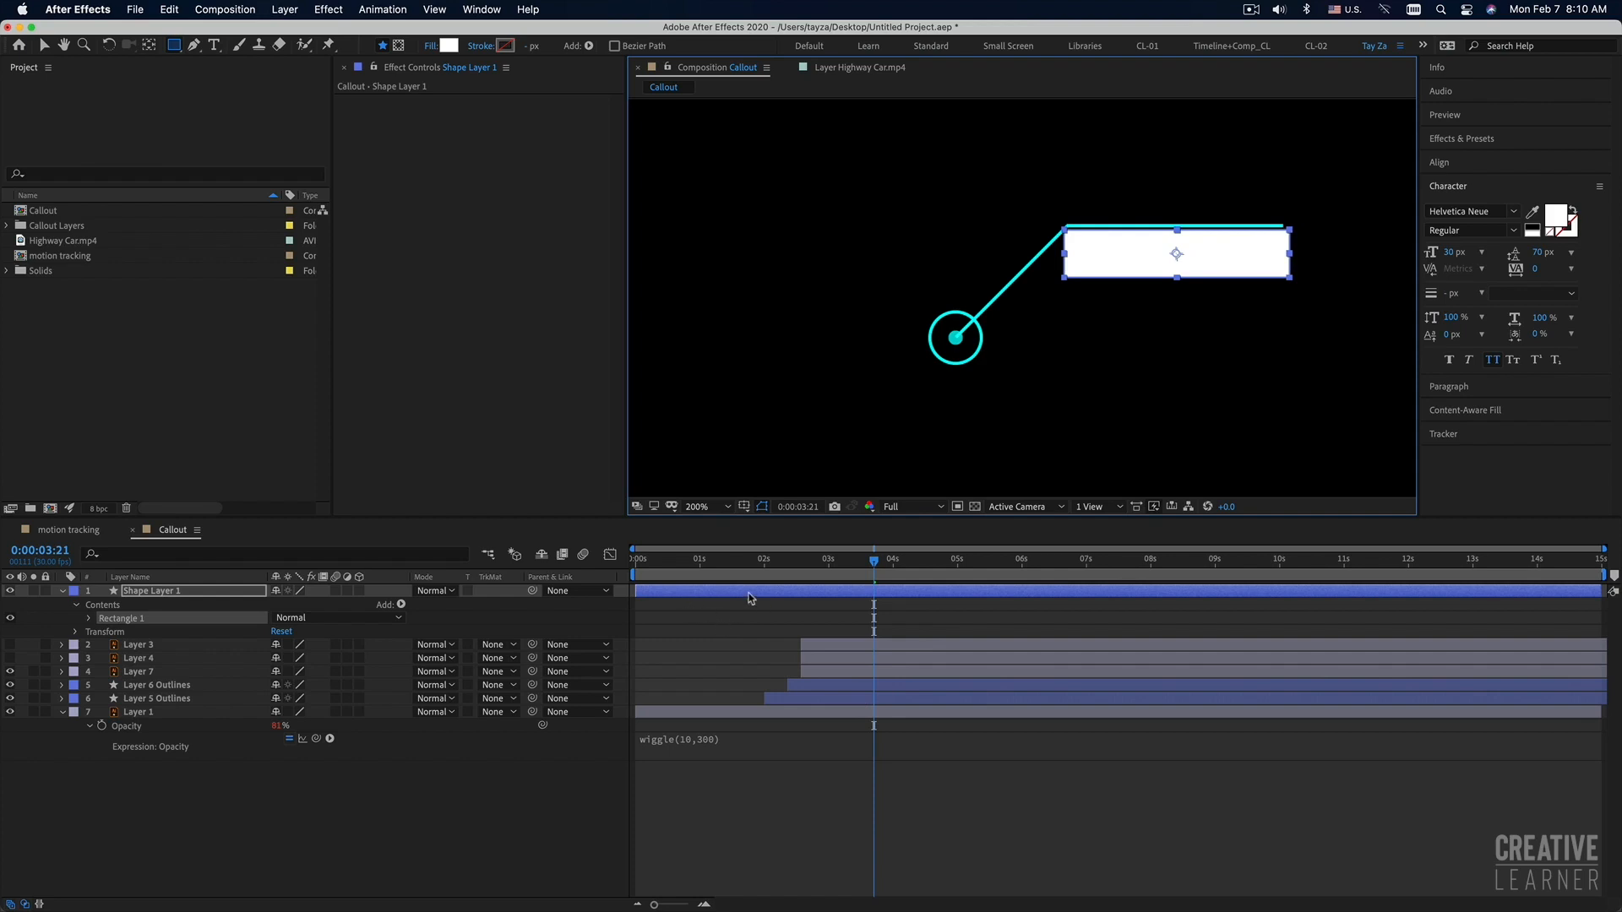
# Move Shape Layer 1 directly above Layer 7 and shift it in time to start at about 2.6 seconds.
pyautogui.press('super+bracketright')
pyautogui.press('super+bracketright')
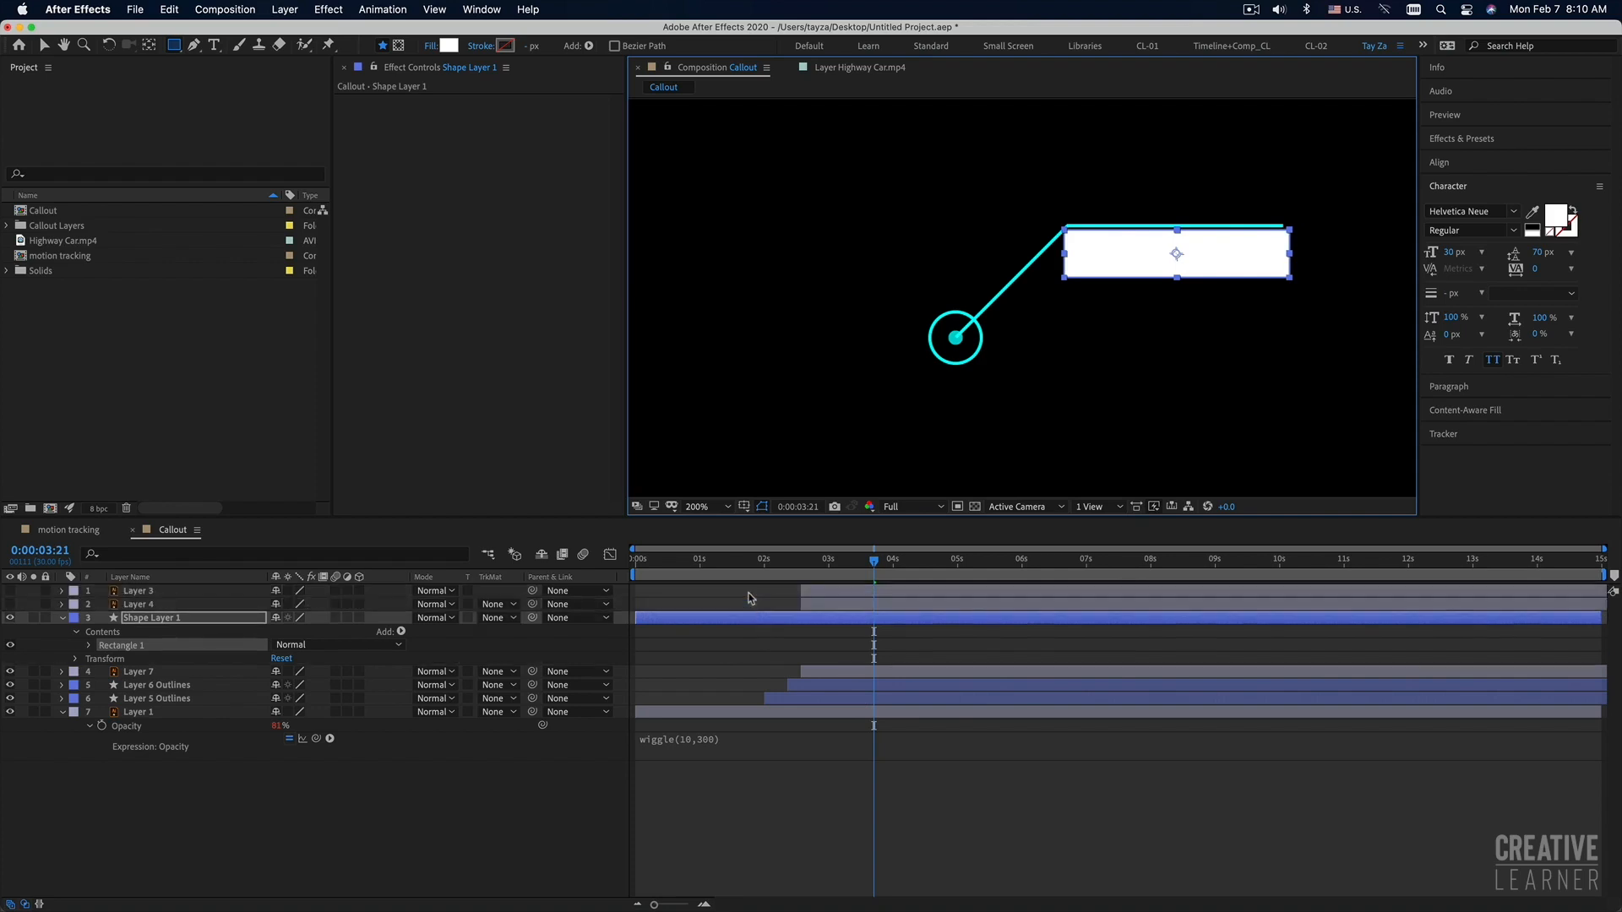
pyautogui.click(822, 673)
pyautogui.moveTo(636, 618); pyautogui.dragTo(815, 625)
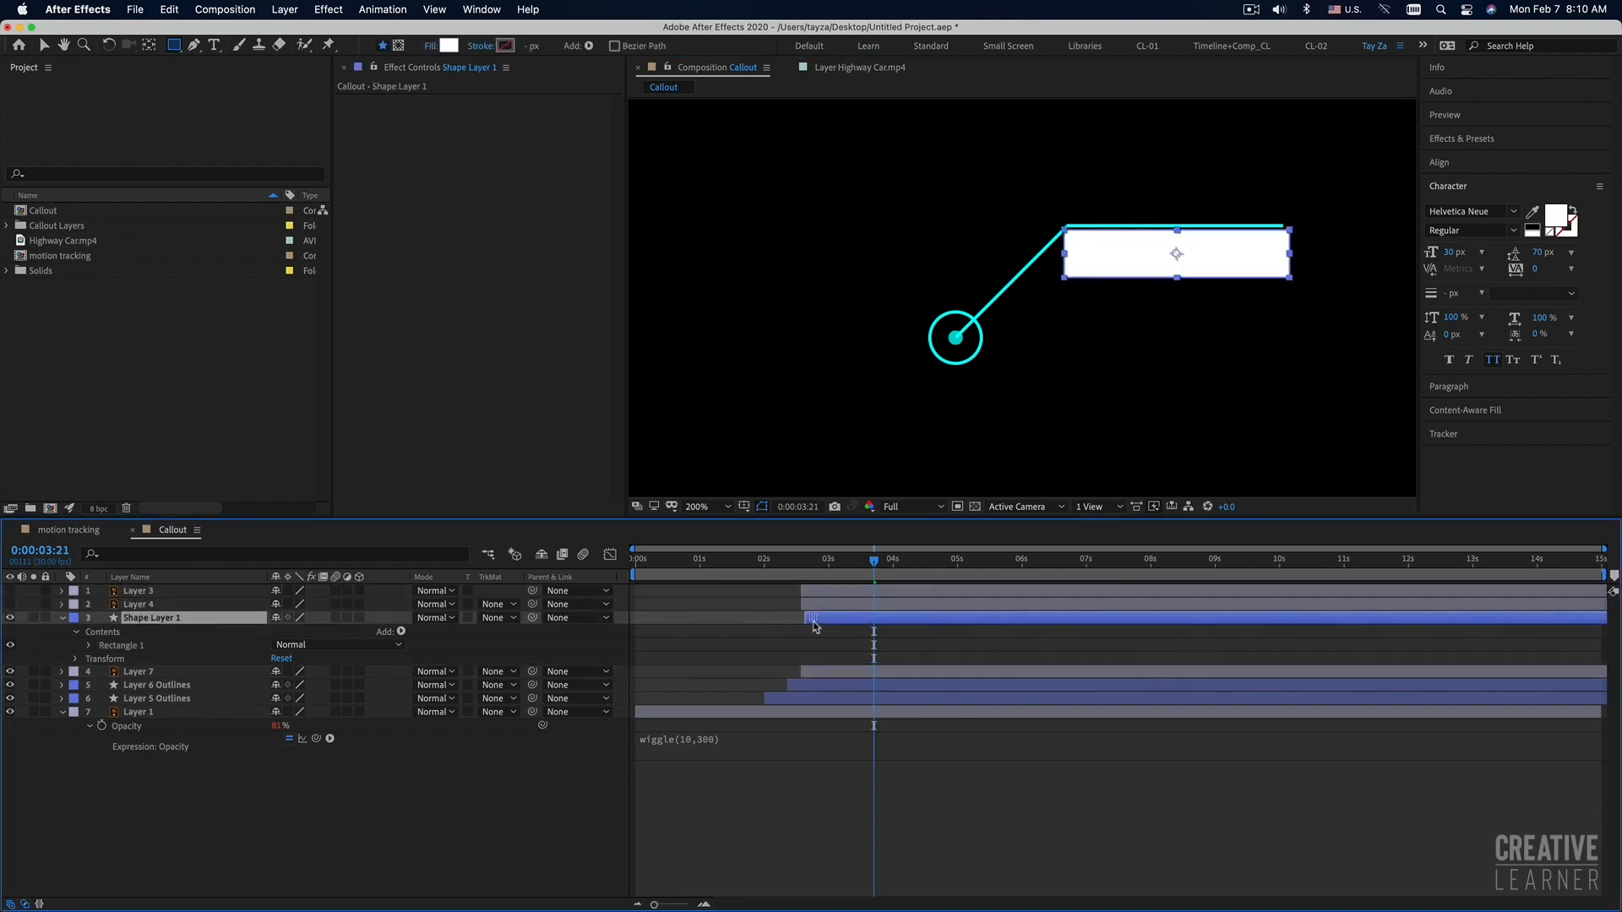
# Set Layer 7's track matte to Alpha Matte "Shape Layer 1".
pyautogui.click(807, 673)
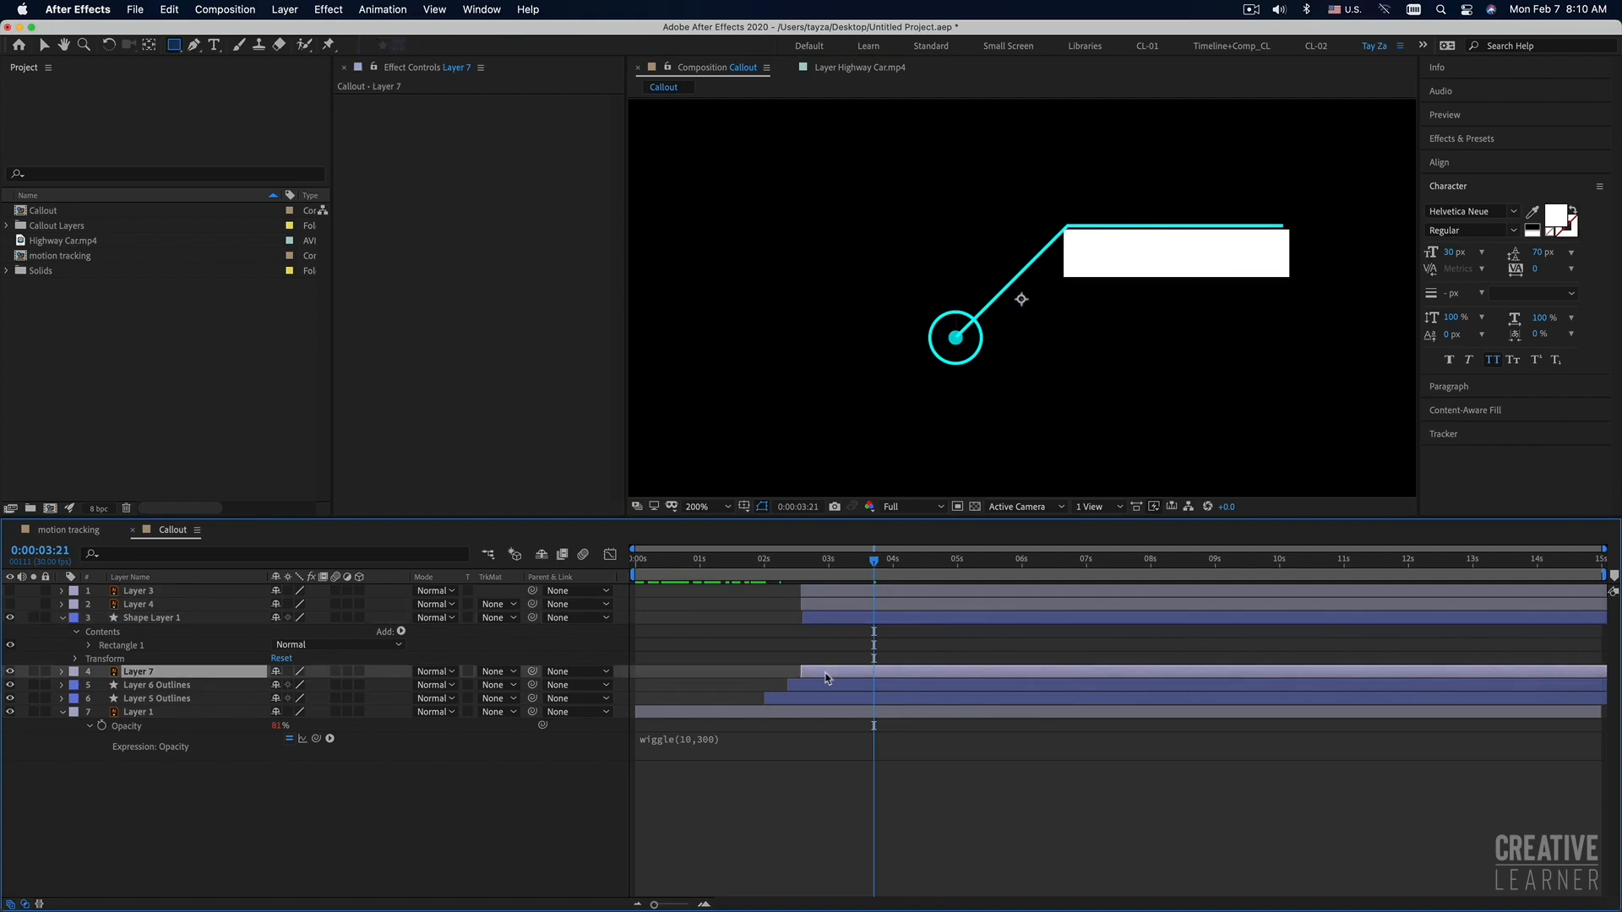
pyautogui.click(494, 673)
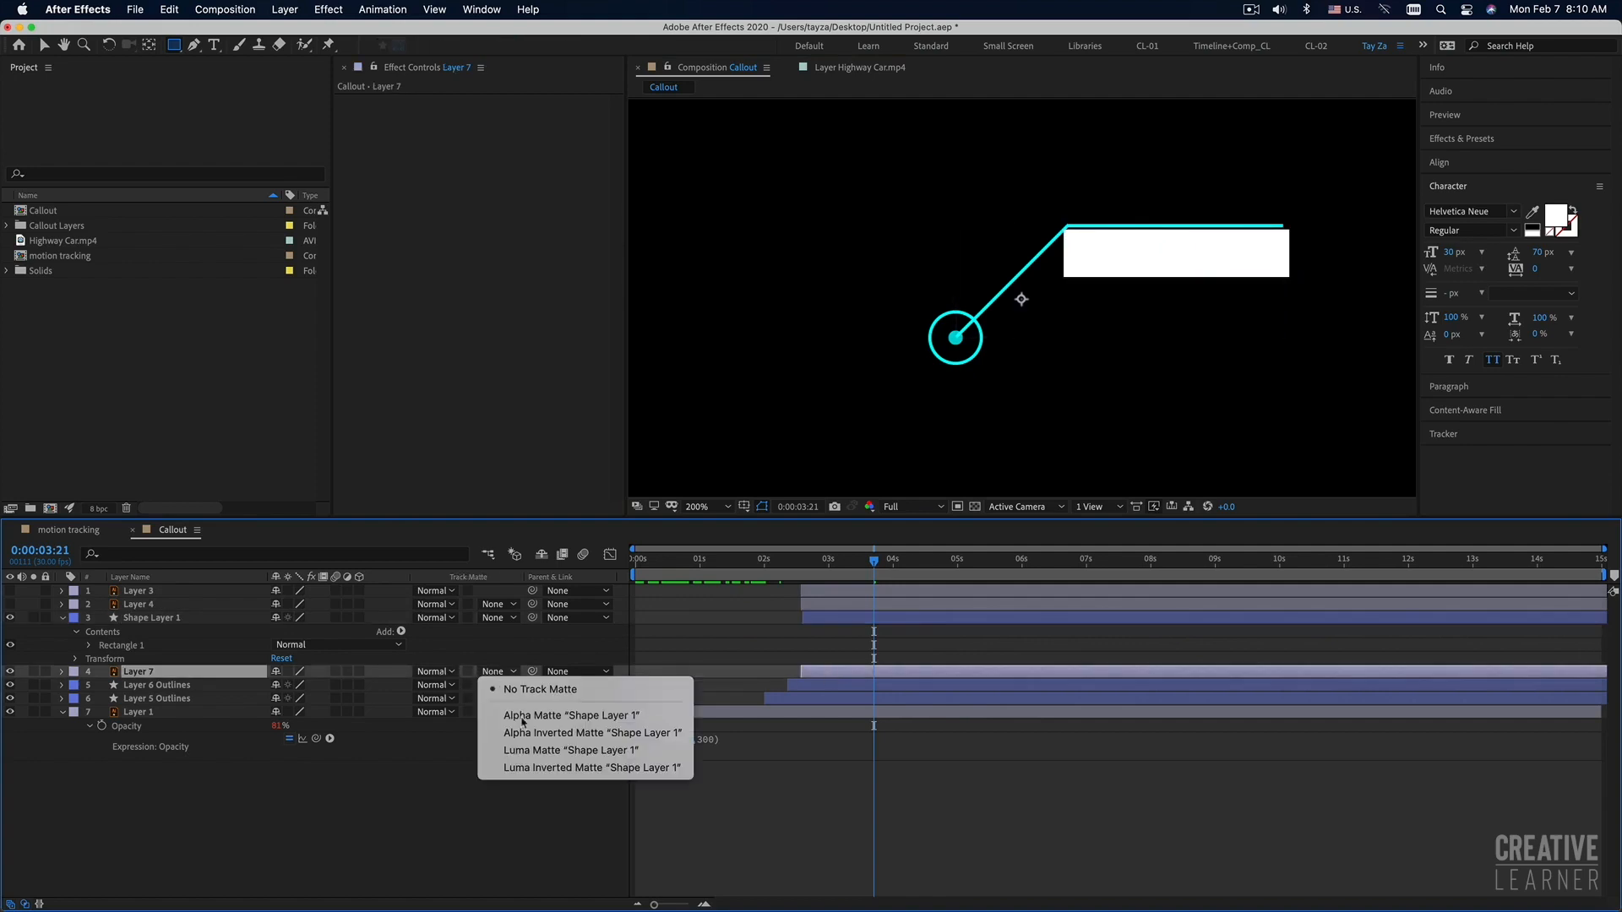
pyautogui.click(240, 834)
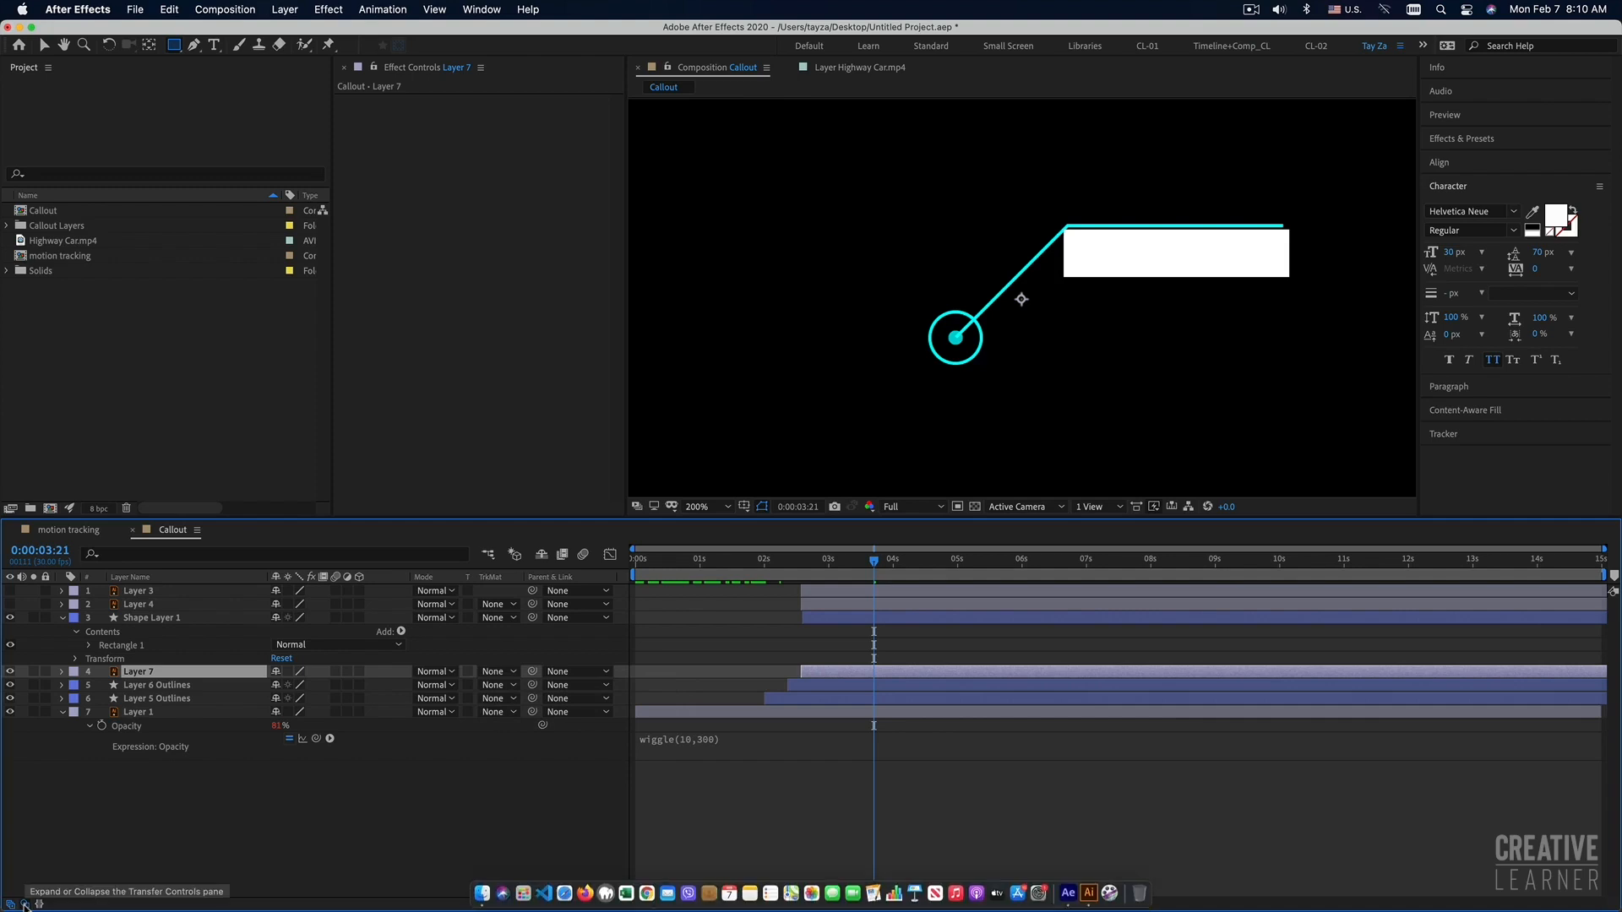
pyautogui.click(495, 672)
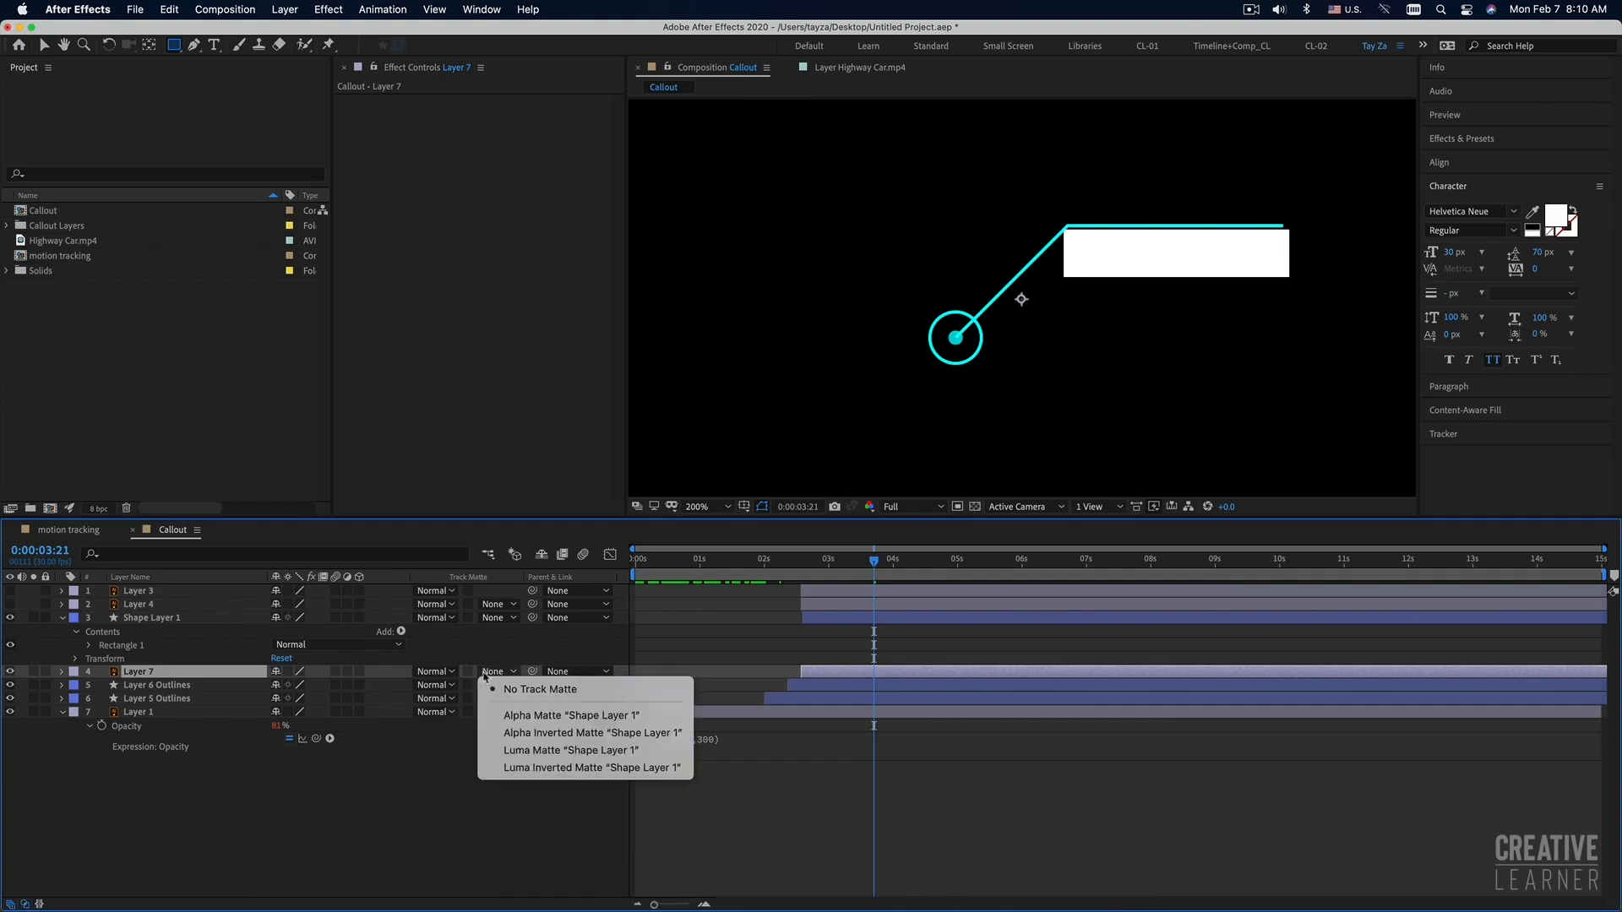
pyautogui.click(525, 716)
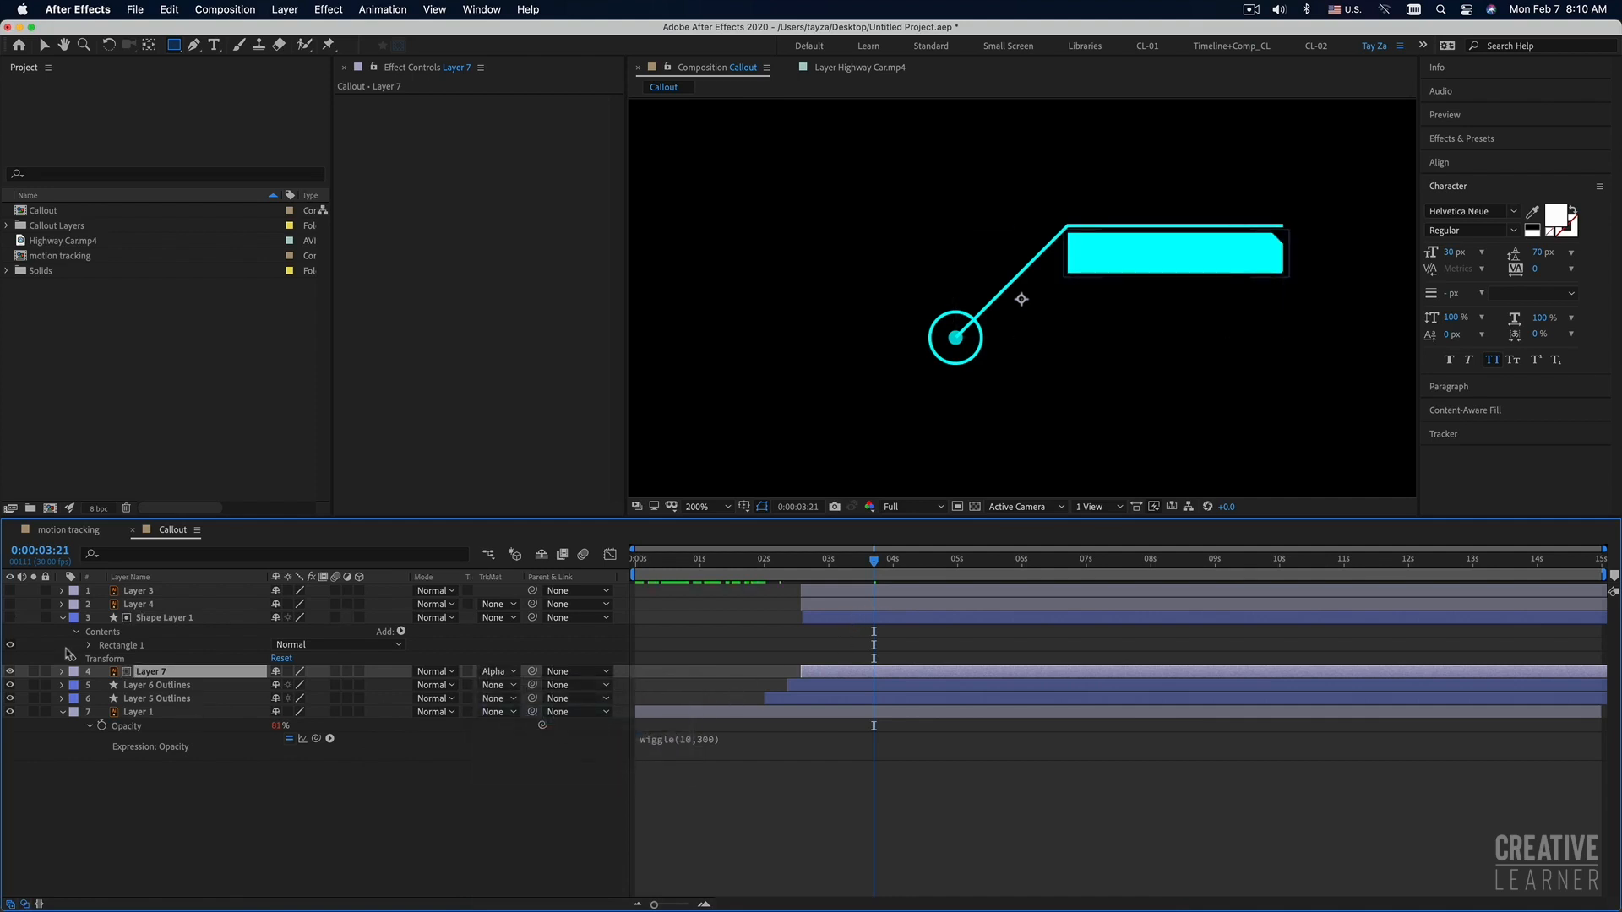
# Toggle the visibility of Shape Layer 1 and Layer 7 to examine how the matte affects the cyan box.
pyautogui.click(11, 619)
pyautogui.click(11, 619)
pyautogui.click(11, 619)
pyautogui.click(11, 619)
pyautogui.click(831, 618)
pyautogui.click(823, 673)
pyautogui.click(10, 671)
pyautogui.click(10, 672)
# Animate Layer 7's Position from 540,474 at about 2.6 seconds to 540,540 at about 3.3 seconds, and preview the reveal.
pyautogui.press('p')
pyautogui.moveTo(822, 580); pyautogui.dragTo(803, 577)
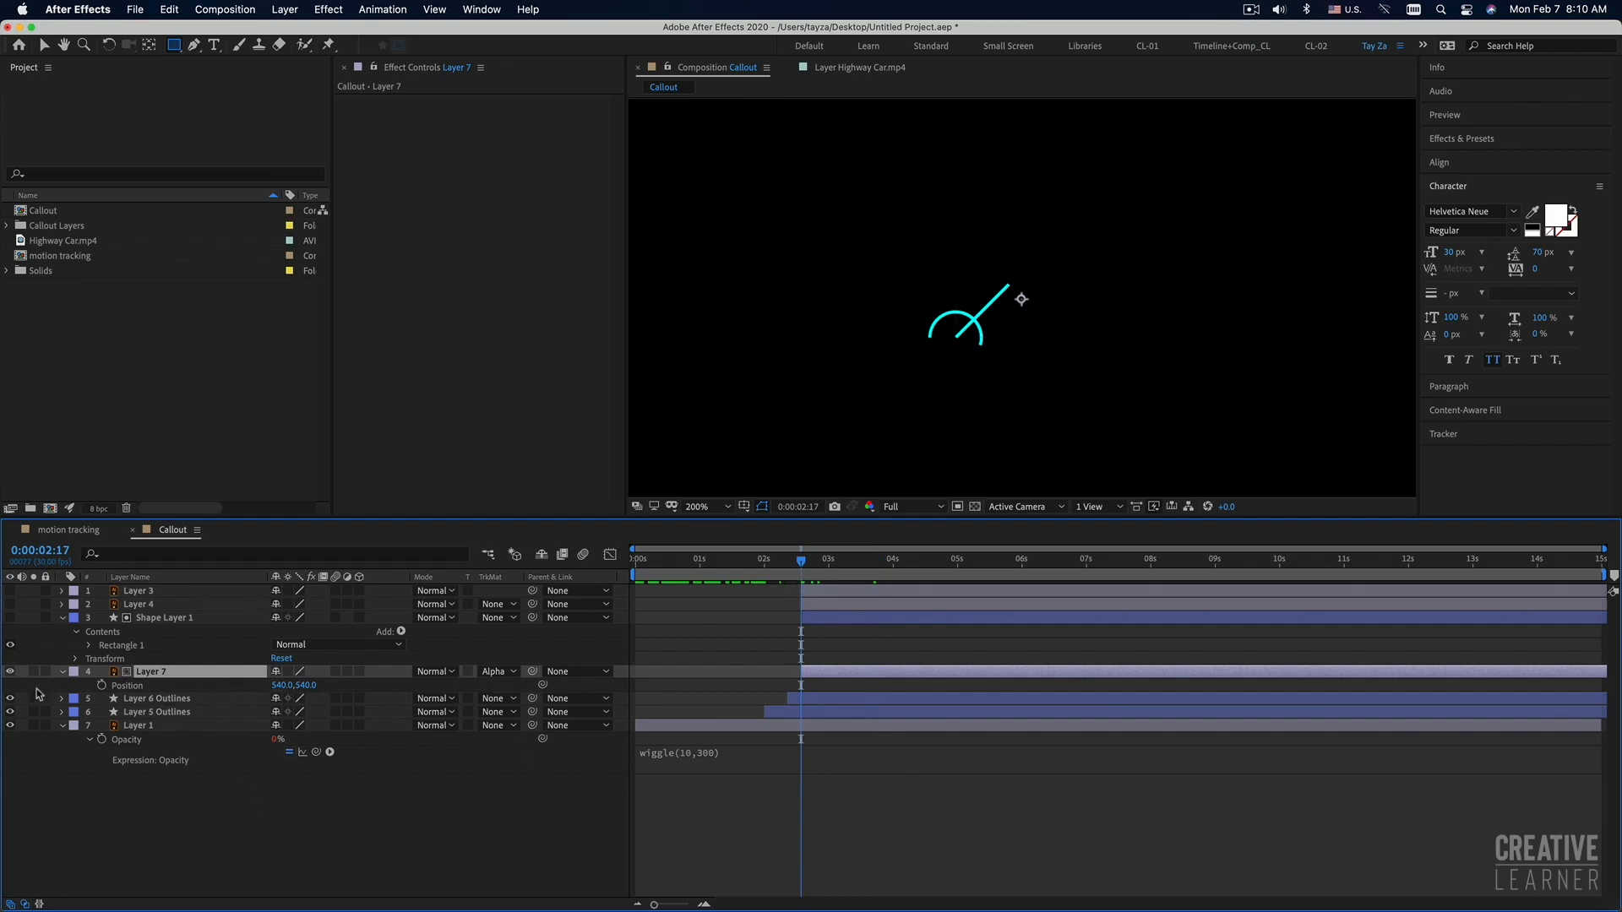
pyautogui.click(101, 685)
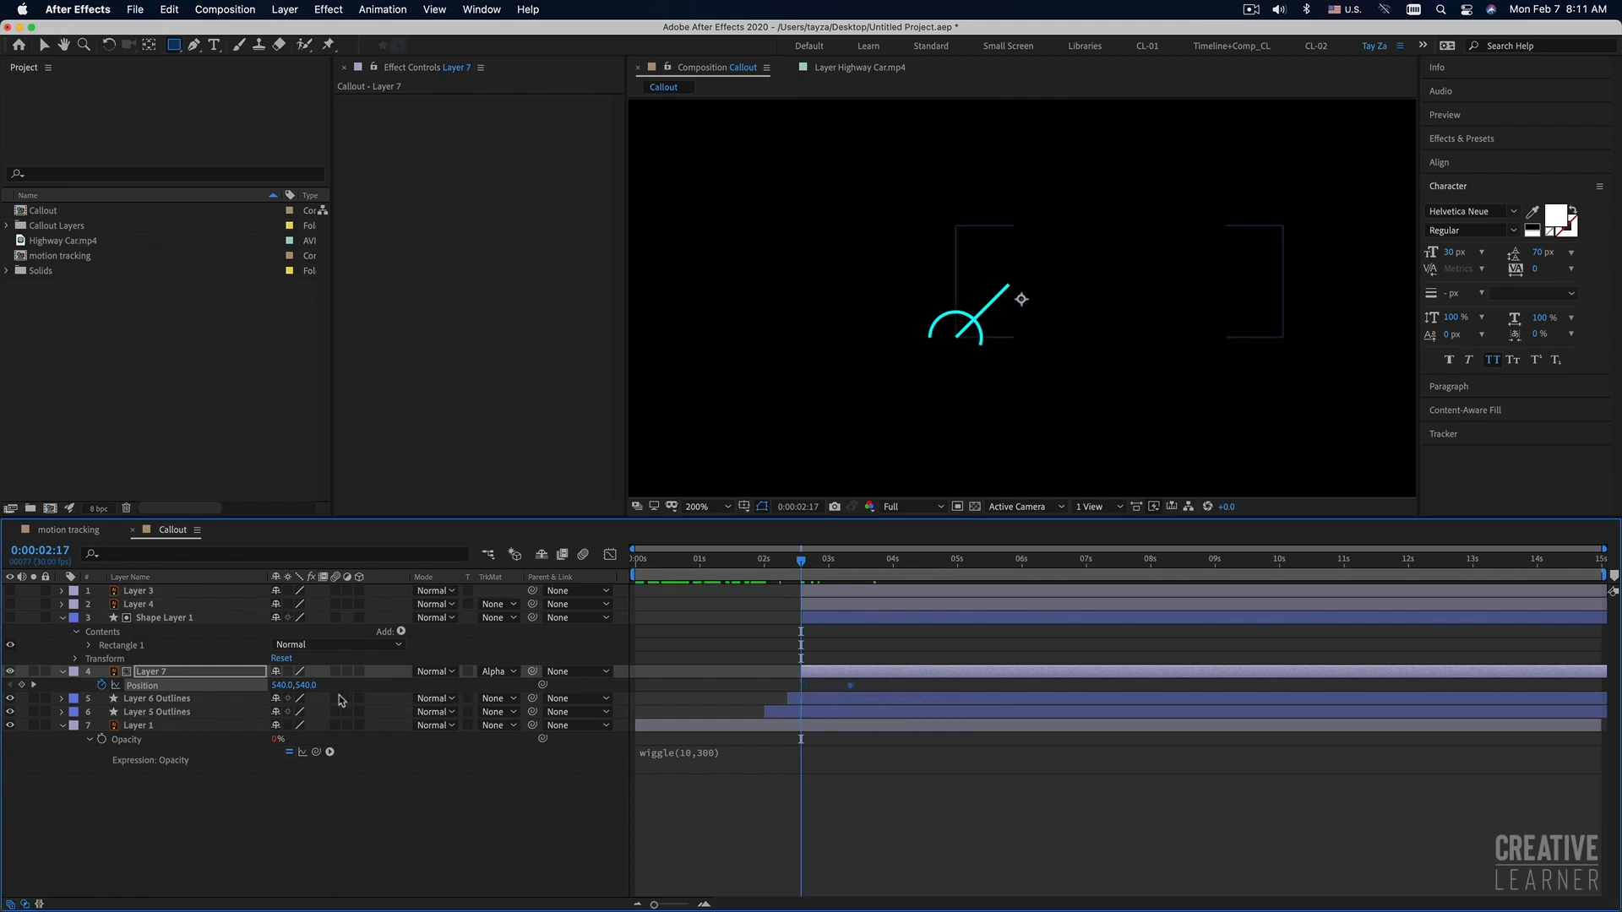
pyautogui.moveTo(310, 689); pyautogui.dragTo(253, 685)
pyautogui.press('super+z')
pyautogui.moveTo(803, 572); pyautogui.dragTo(806, 572)
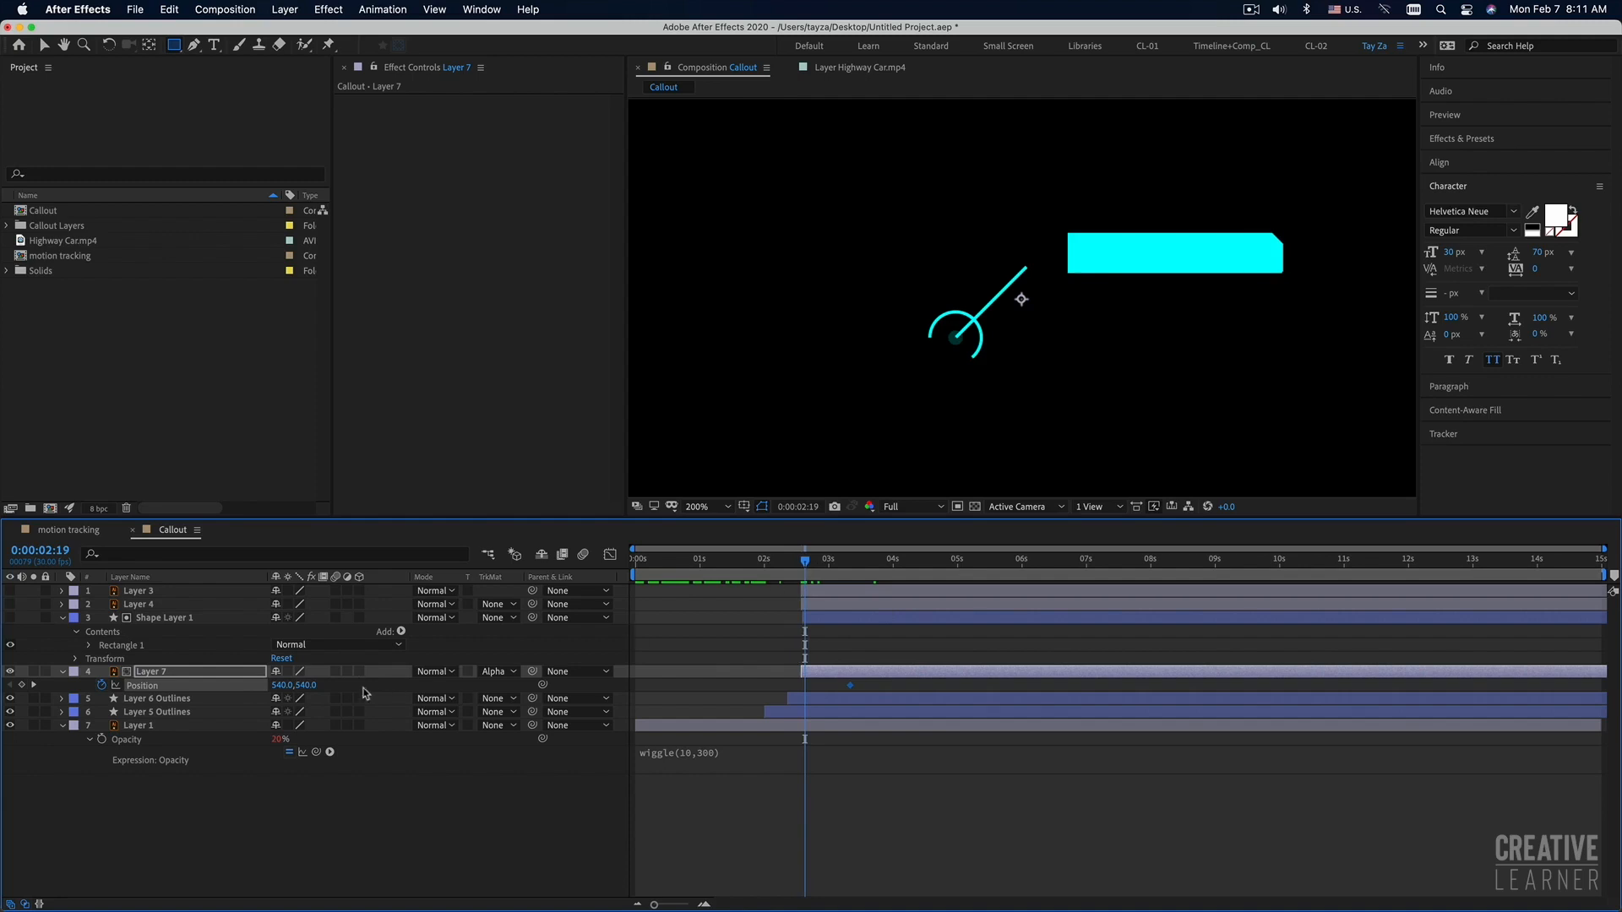
pyautogui.moveTo(307, 685); pyautogui.dragTo(261, 686)
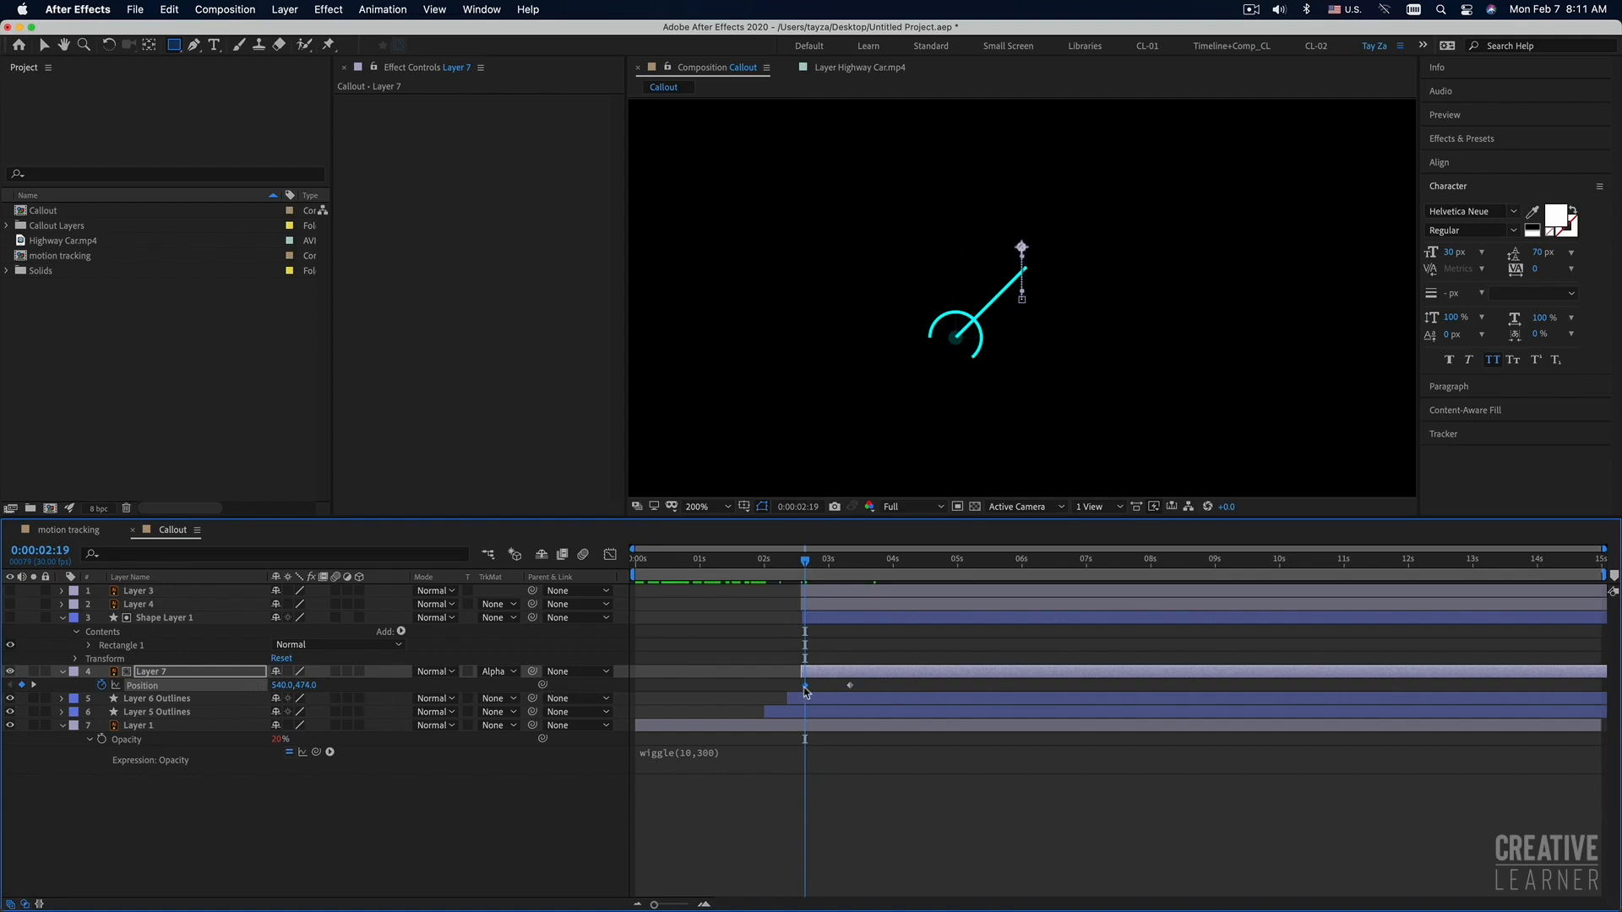
pyautogui.moveTo(805, 686); pyautogui.dragTo(803, 686)
pyautogui.moveTo(806, 561); pyautogui.dragTo(801, 561)
pyautogui.press('space')
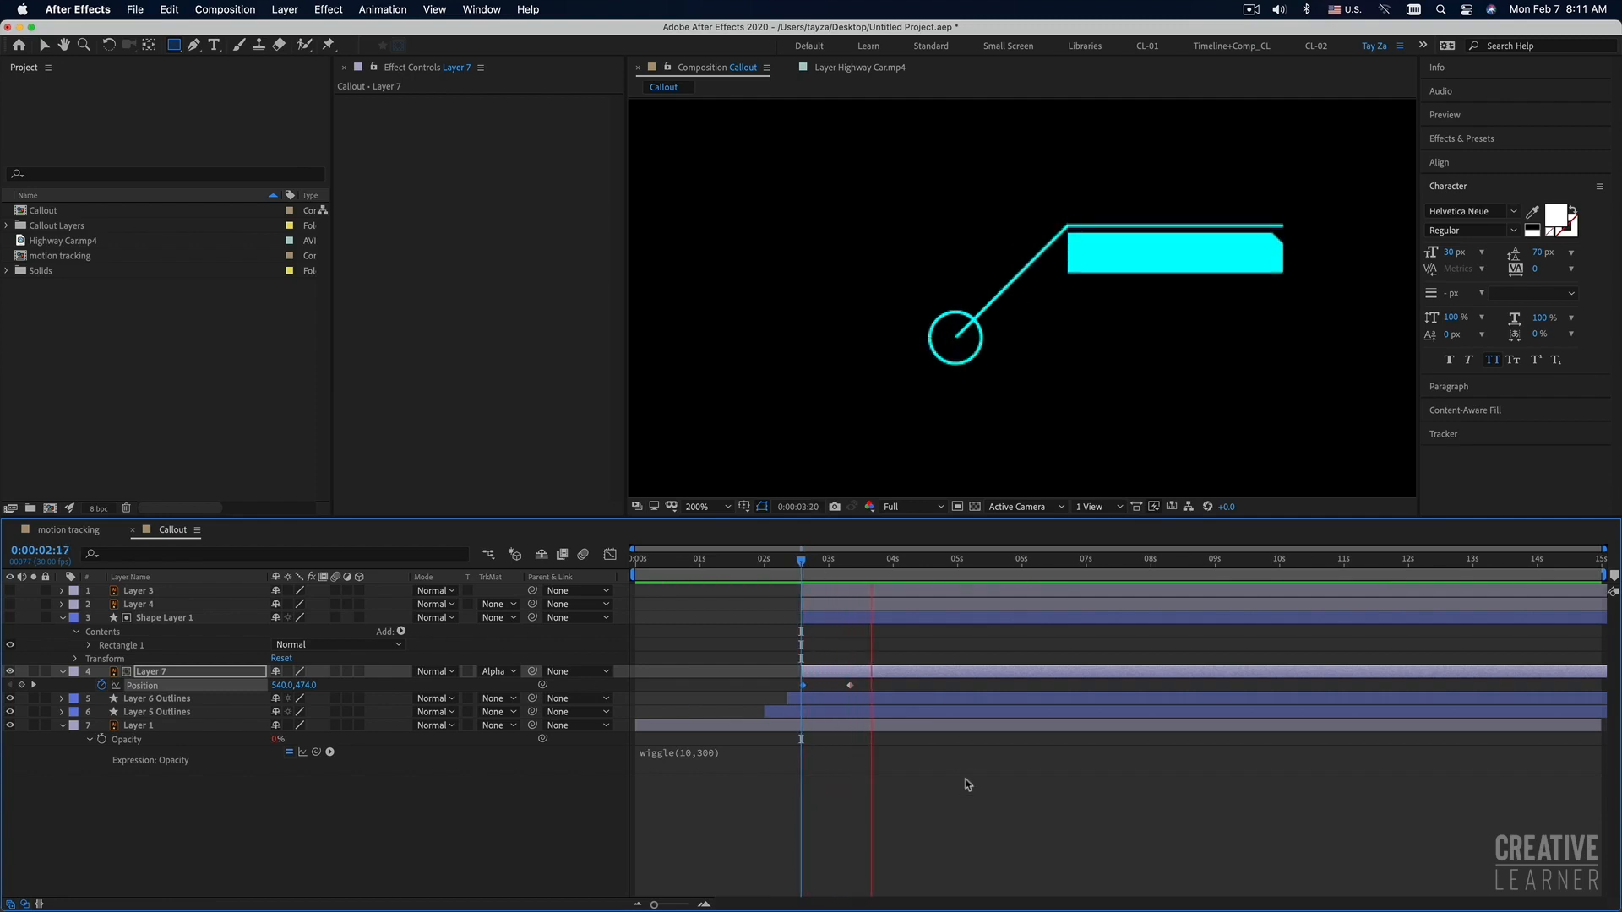
# Easy-ease both of Layer 7's Position keyframes, move the ending one to about 3.1 seconds, and preview the animation.
pyautogui.moveTo(880, 701); pyautogui.dragTo(786, 688)
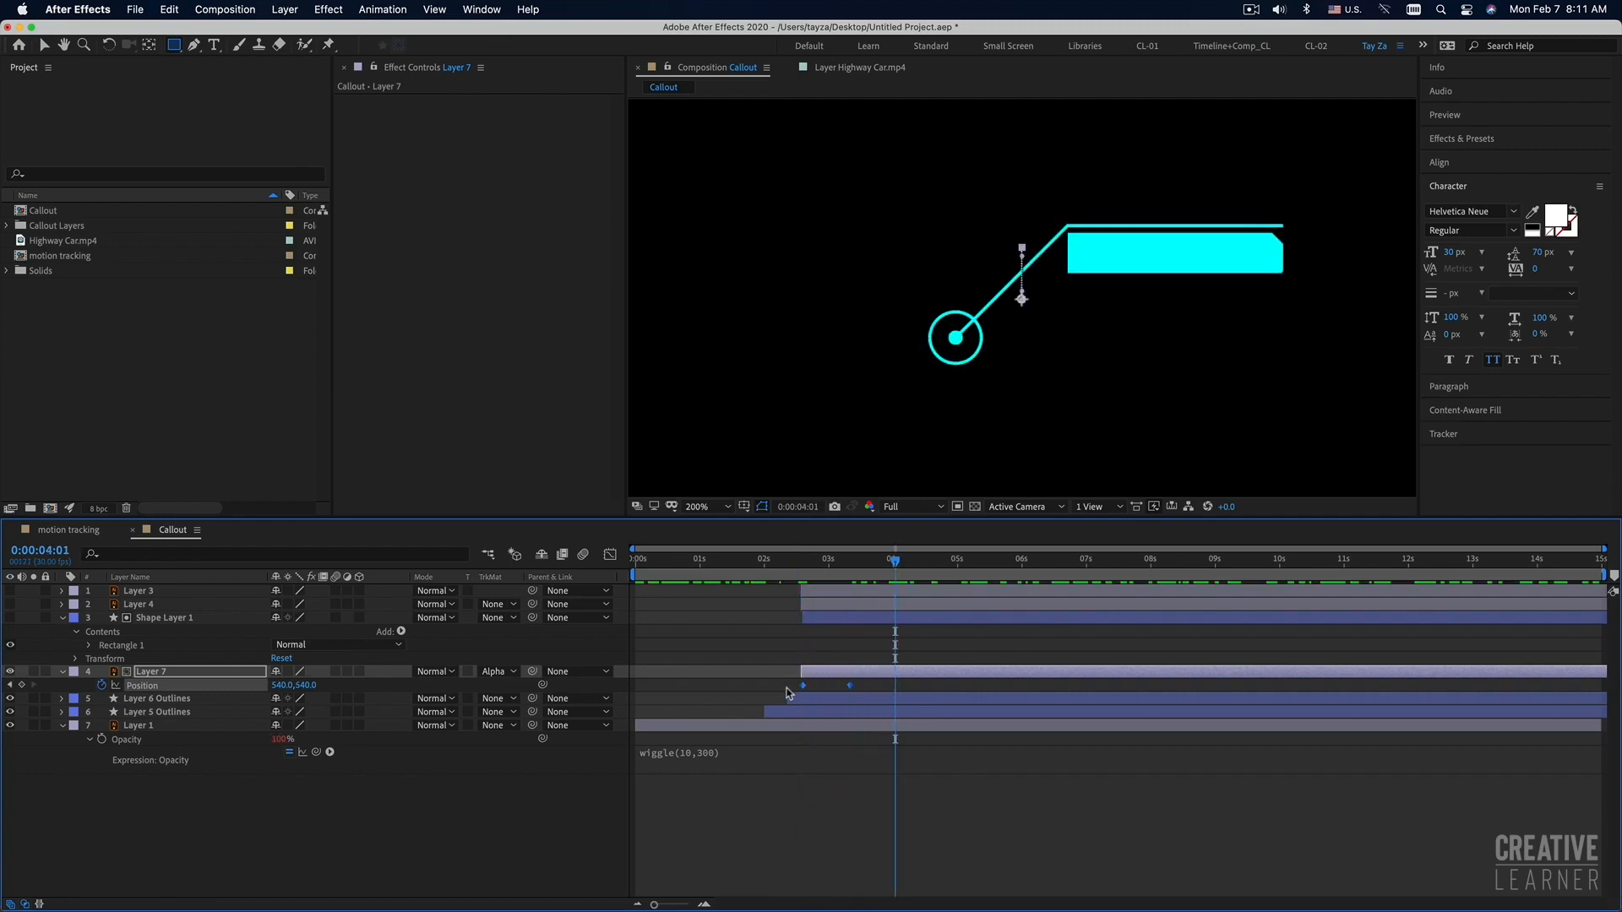
pyautogui.click(869, 686)
pyautogui.moveTo(849, 686); pyautogui.dragTo(836, 688)
pyautogui.press('space')
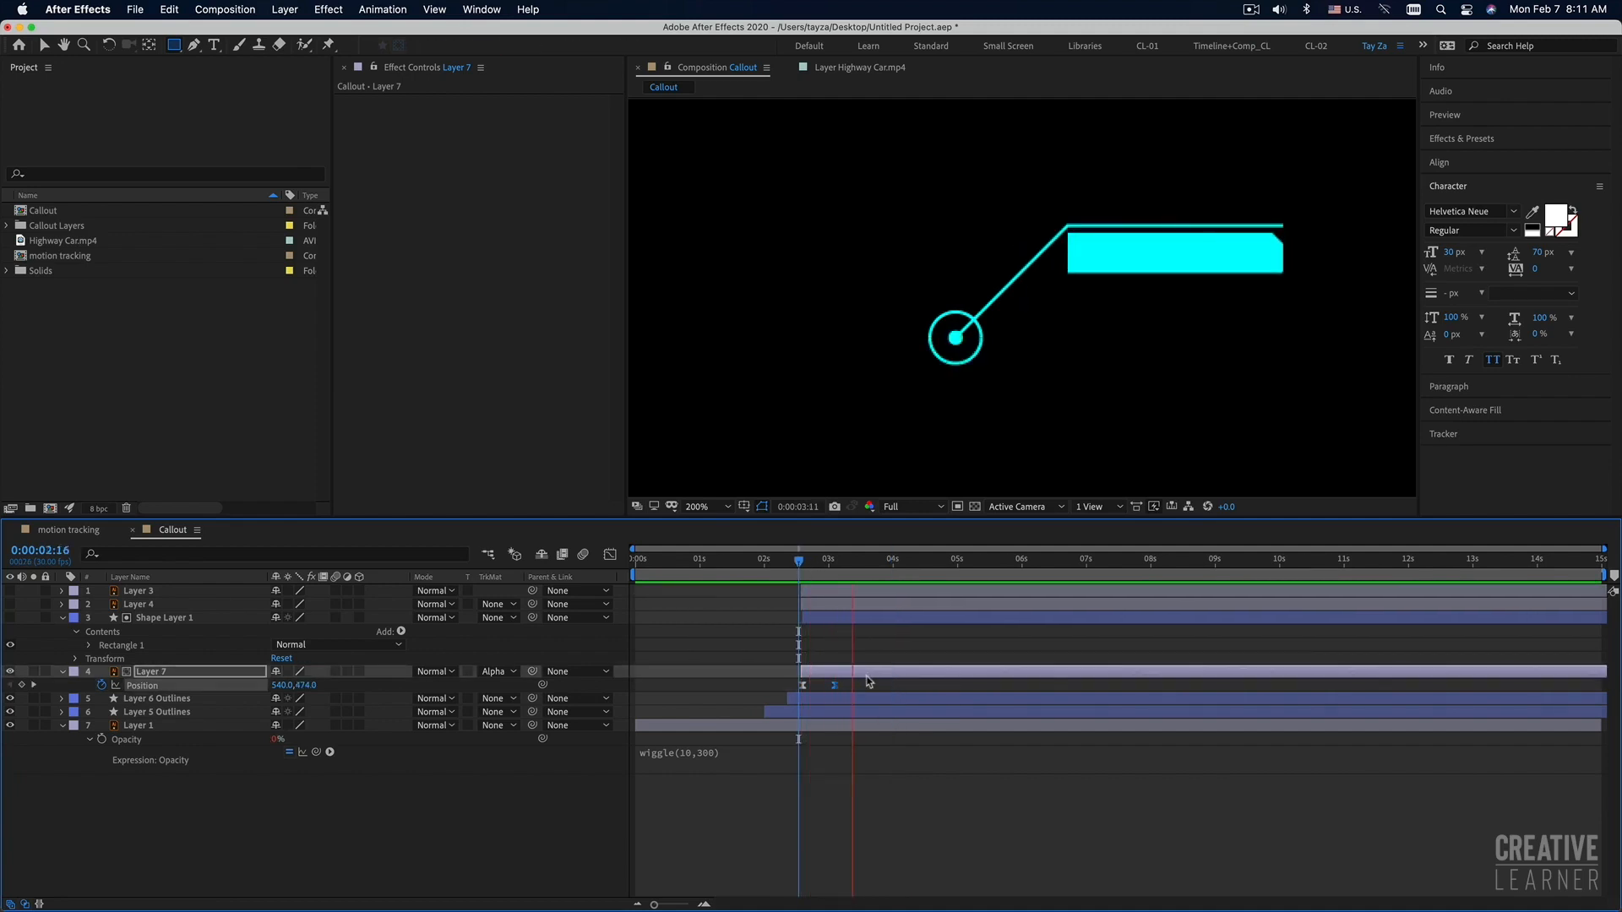
pyautogui.click(938, 755)
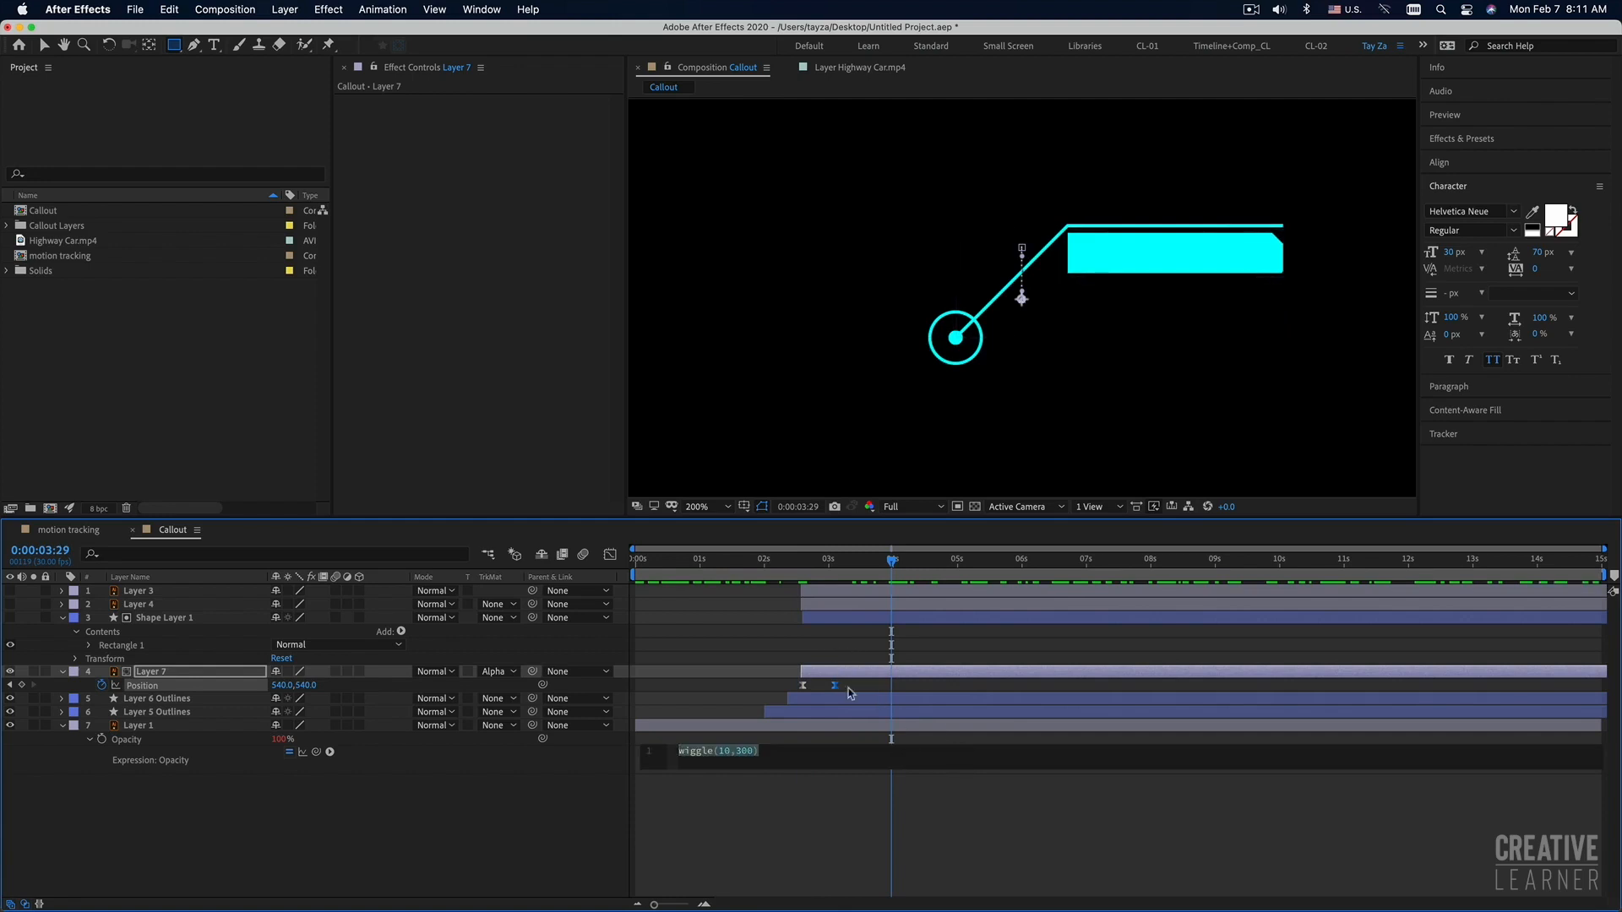
pyautogui.click(858, 809)
# Make Layer 4 visible and shift Layer 4 to start at about 2.9 seconds and Layer 3 at about 3.3 seconds.
pyautogui.click(4, 603)
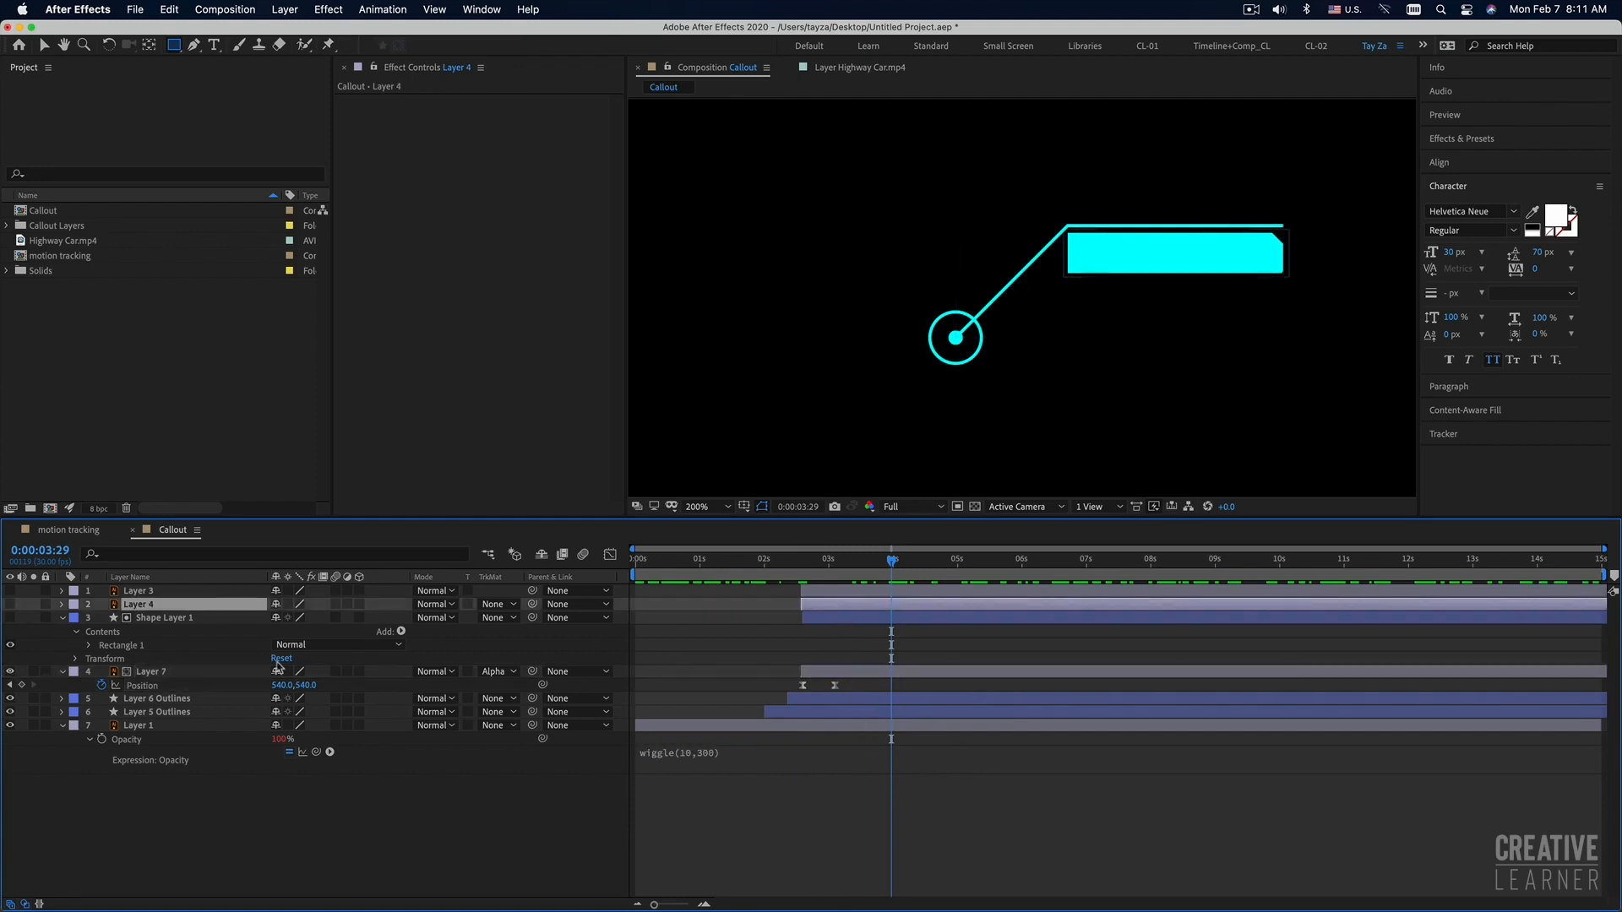
pyautogui.click(11, 604)
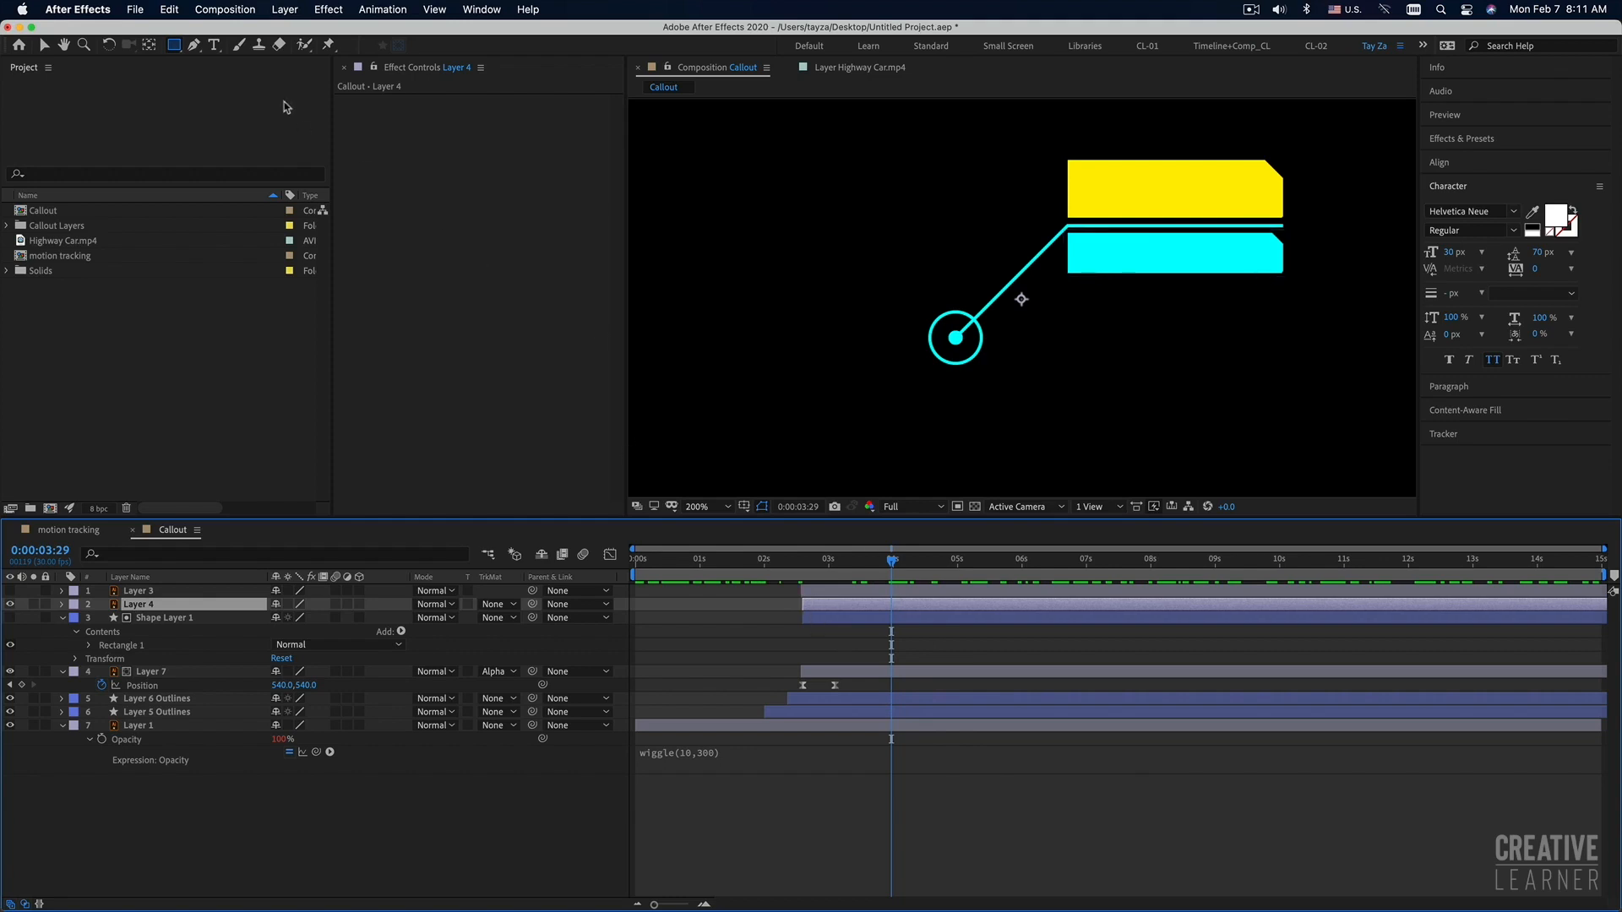
pyautogui.moveTo(820, 604); pyautogui.dragTo(852, 605)
# Draw a white rectangle without a stroke on a new shape layer, just covering the yellow box.
pyautogui.click(171, 49)
pyautogui.click(919, 815)
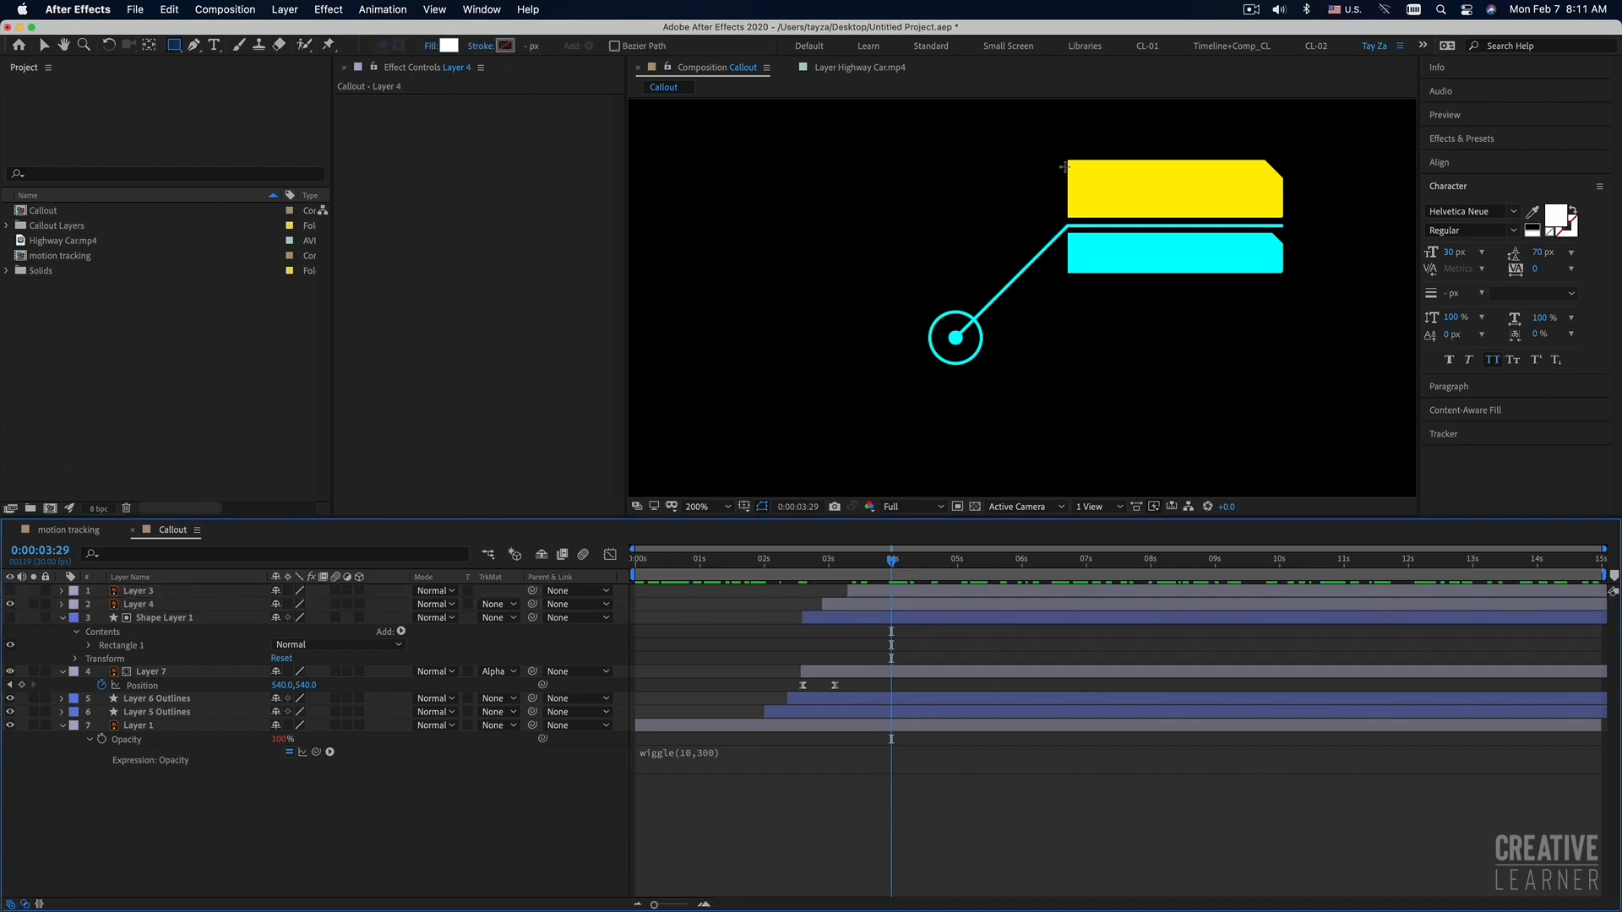
pyautogui.moveTo(1064, 157)
pyautogui.mouseDown()
pyautogui.moveTo(1119, 193)
pyautogui.moveTo(1287, 219)
pyautogui.mouseUp()
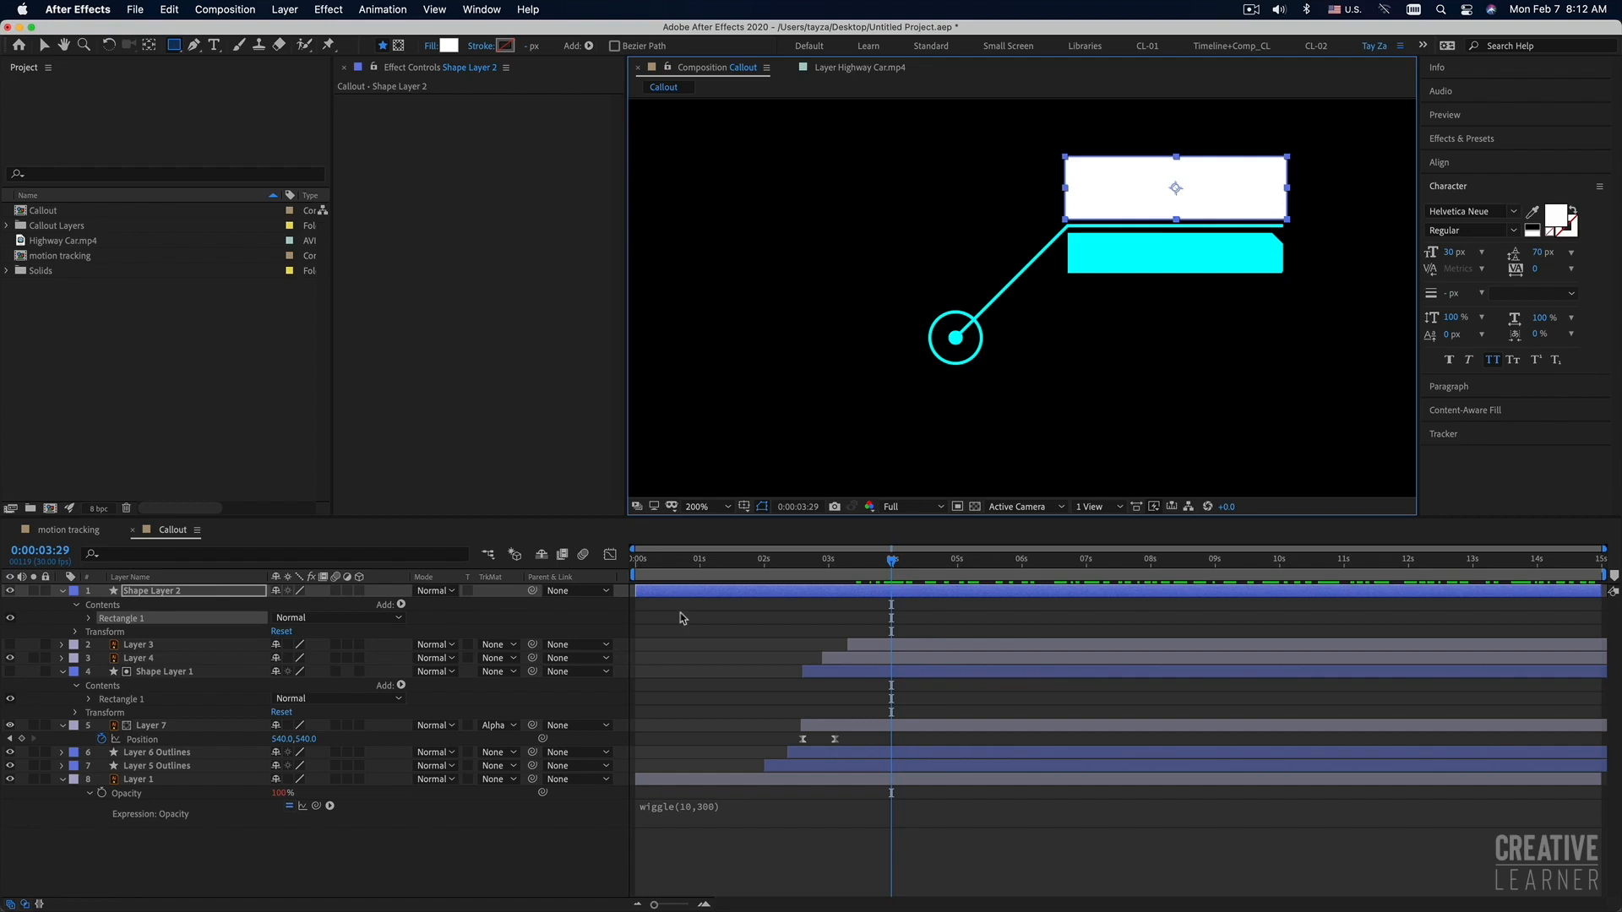
# Place Shape Layer 2 directly above Layer 4 and shift it in time to start at about 3.1 seconds.
pyautogui.press('super+bracketleft')
pyautogui.moveTo(662, 606); pyautogui.dragTo(861, 632)
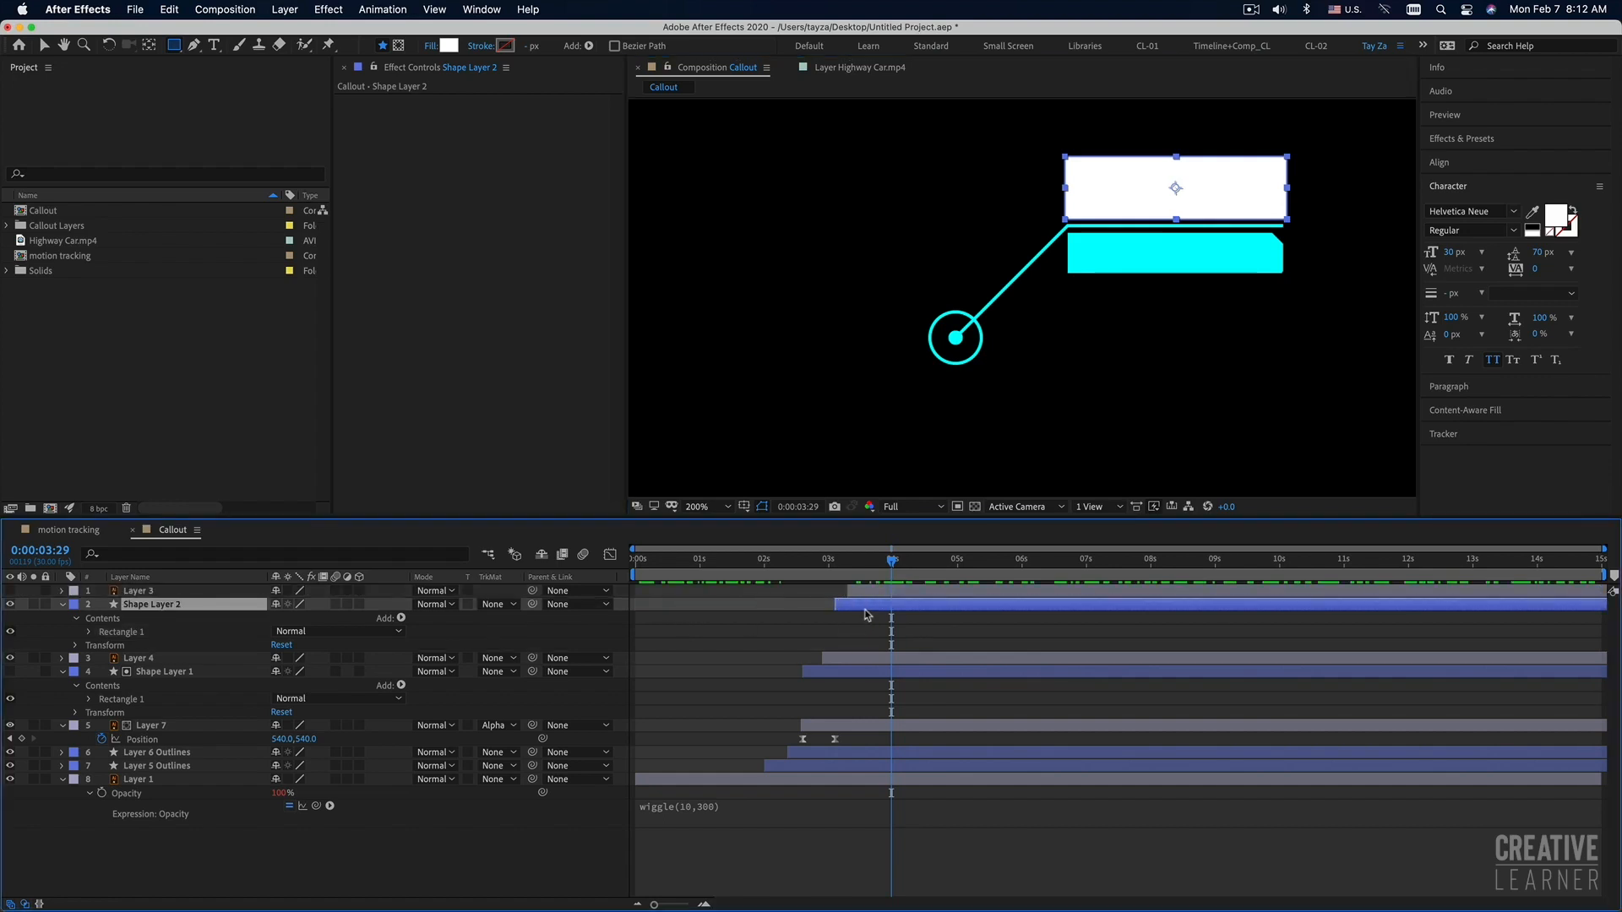
pyautogui.press('super+bracketright')
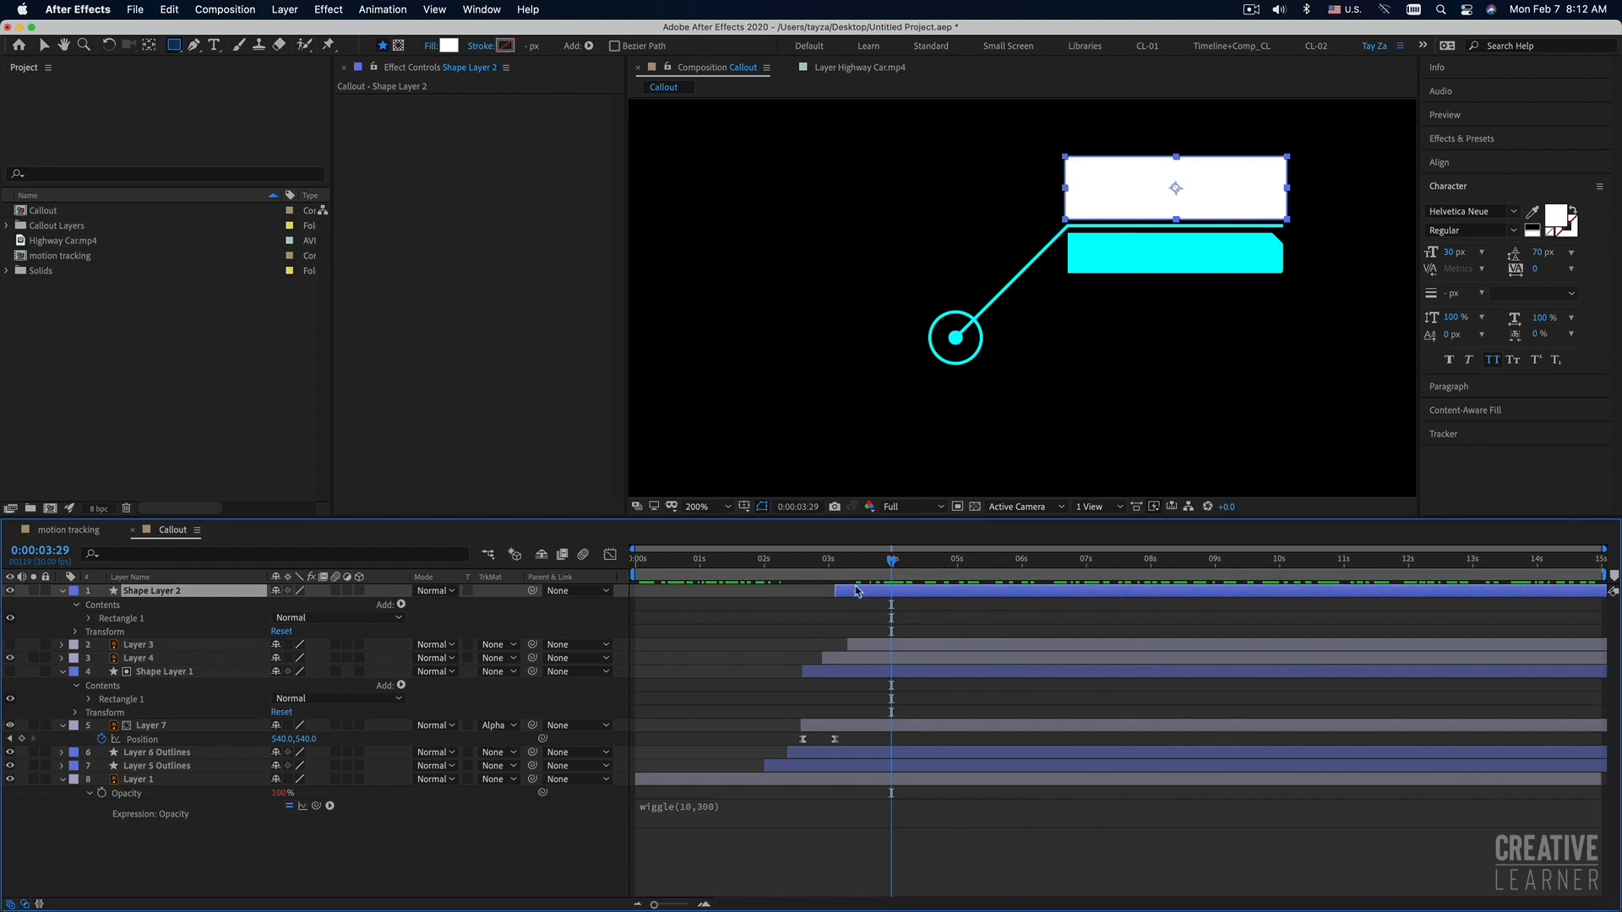
pyautogui.press('super+bracketleft')
# Set Layer 4's track matte to Alpha Matte "Shape Layer 2".
pyautogui.click(849, 658)
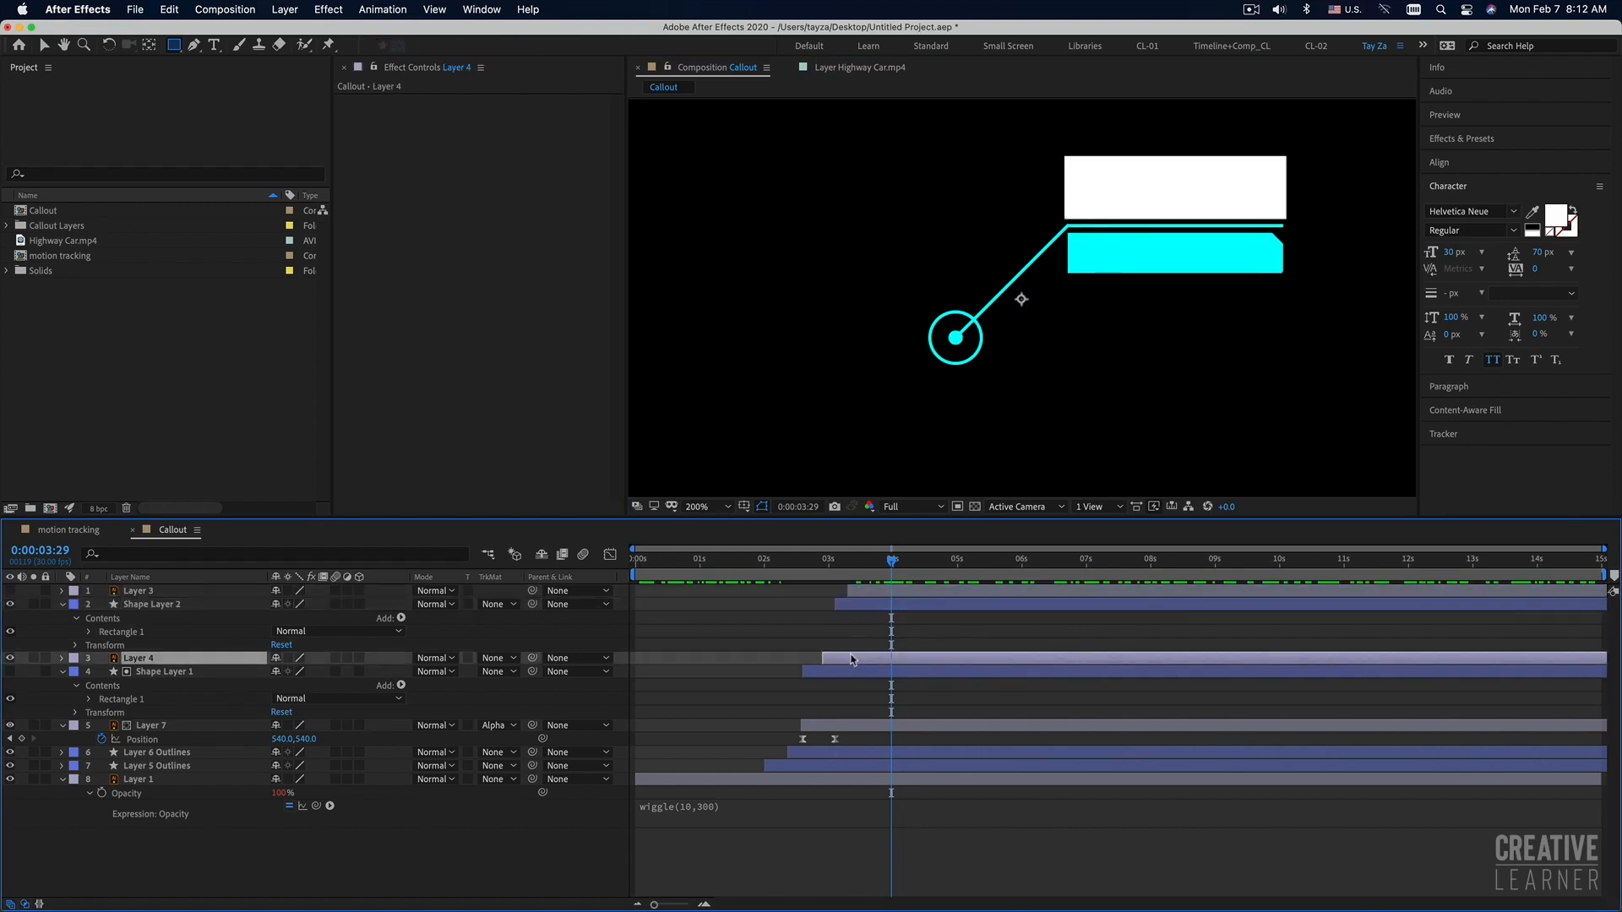
pyautogui.click(856, 608)
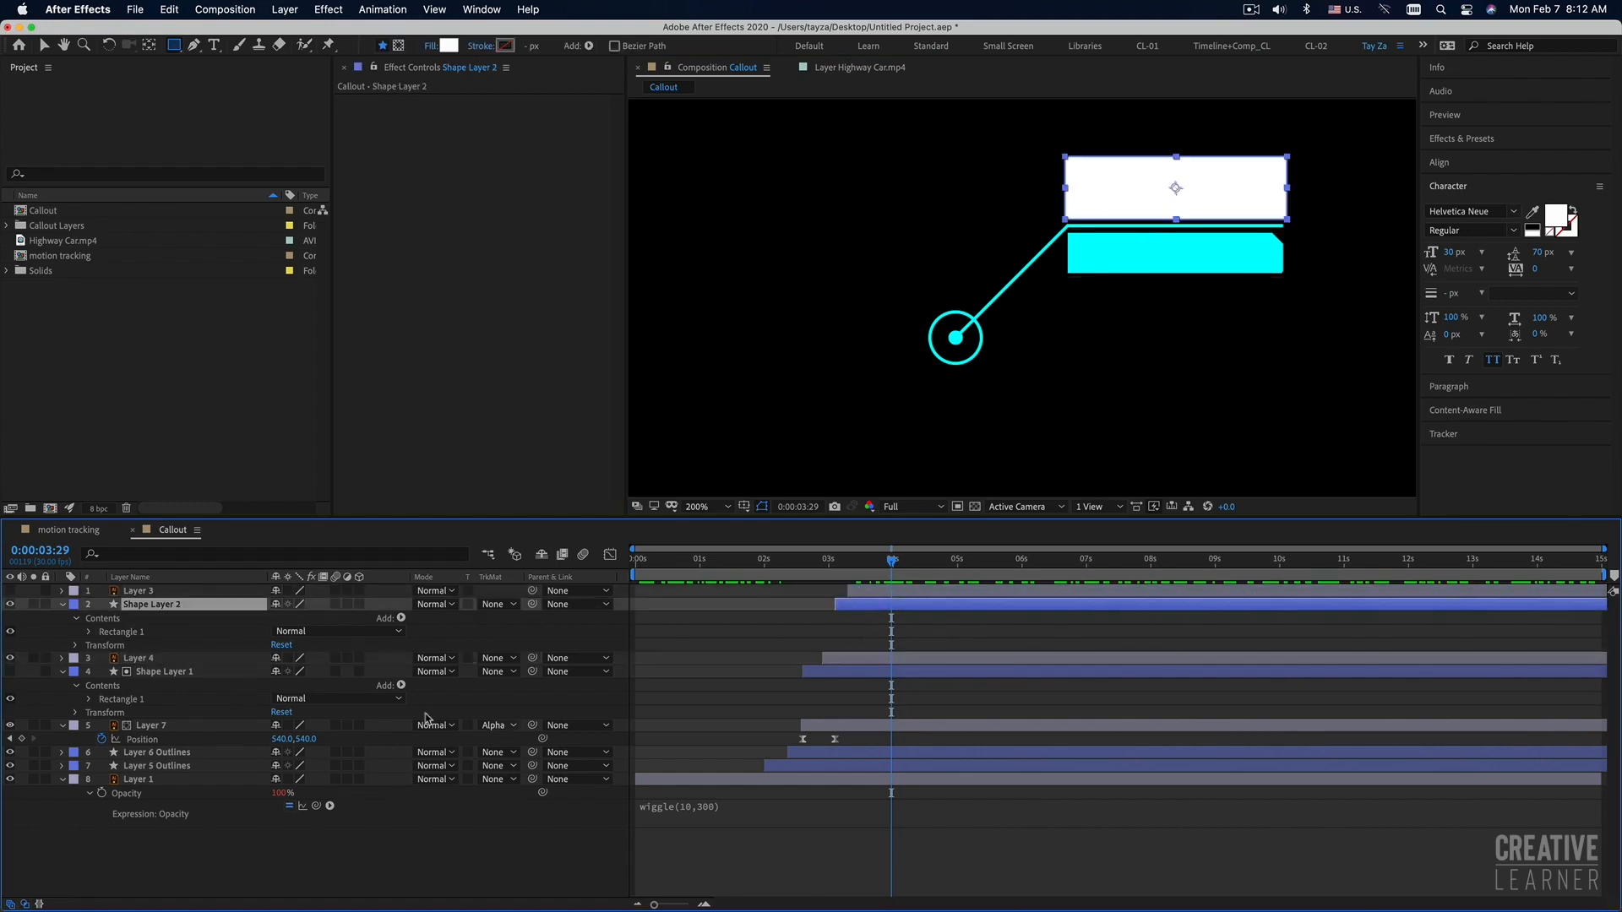
pyautogui.click(838, 659)
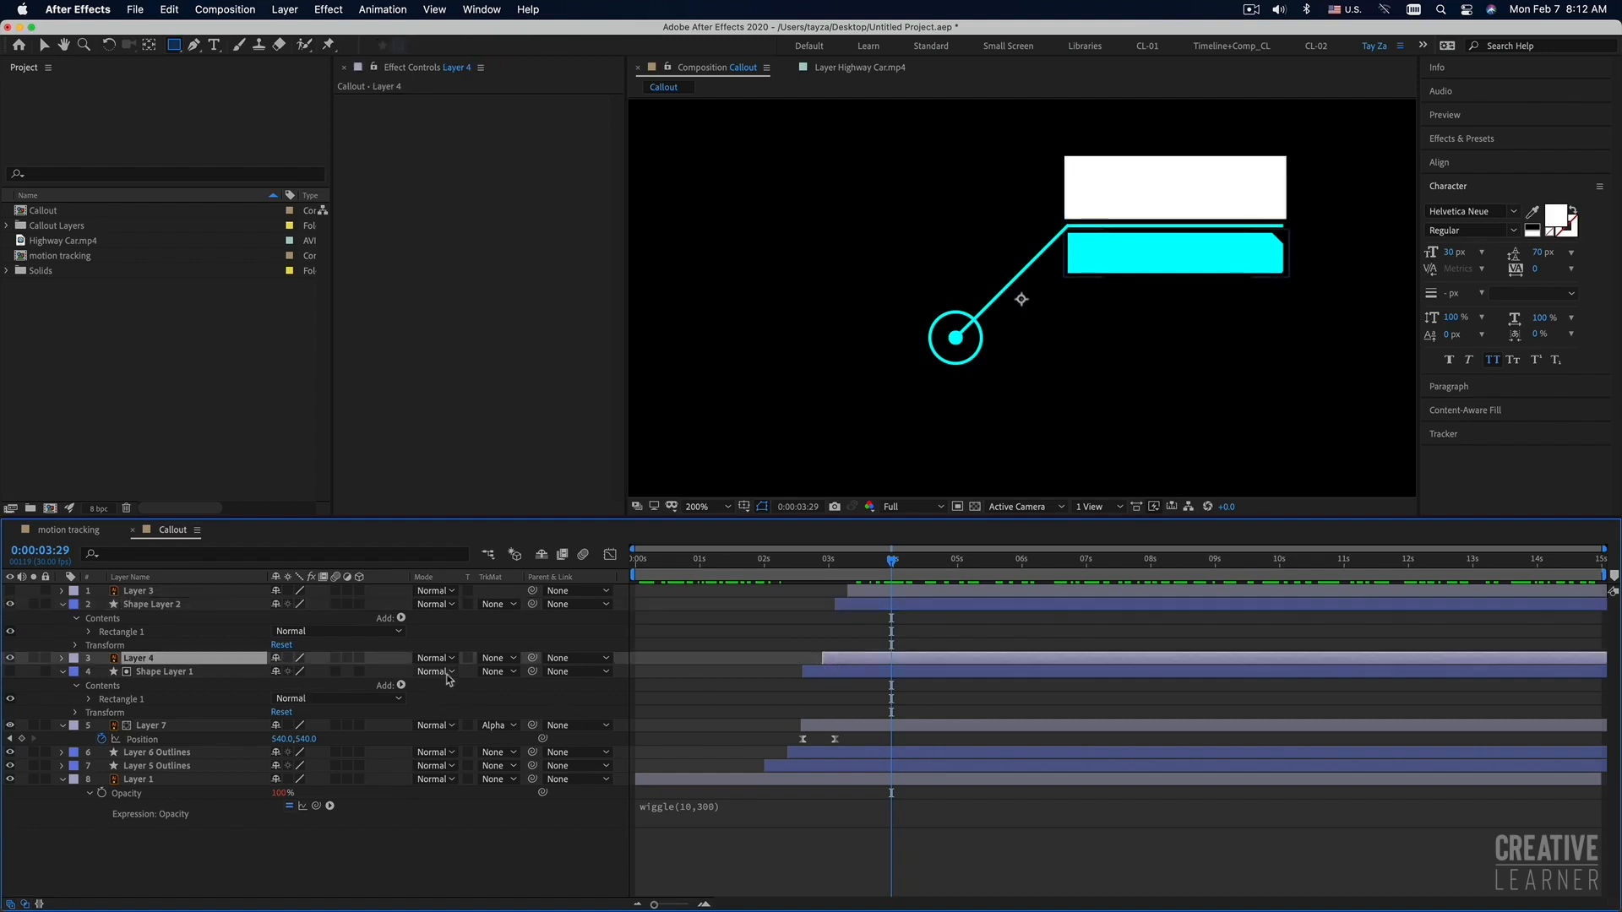
pyautogui.click(860, 605)
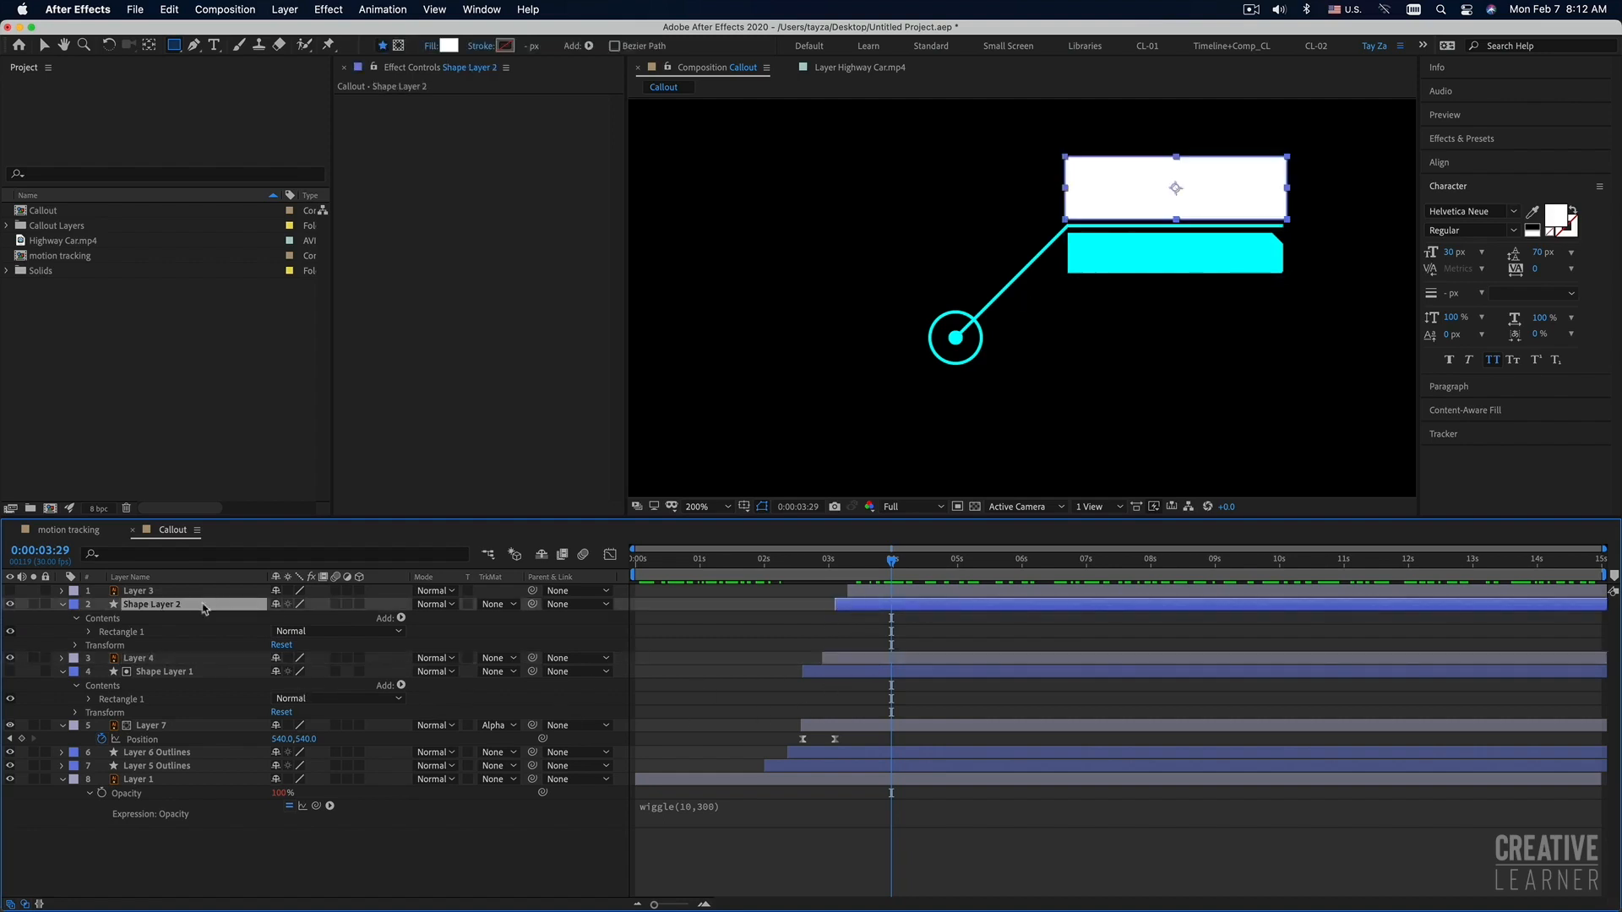
pyautogui.click(875, 660)
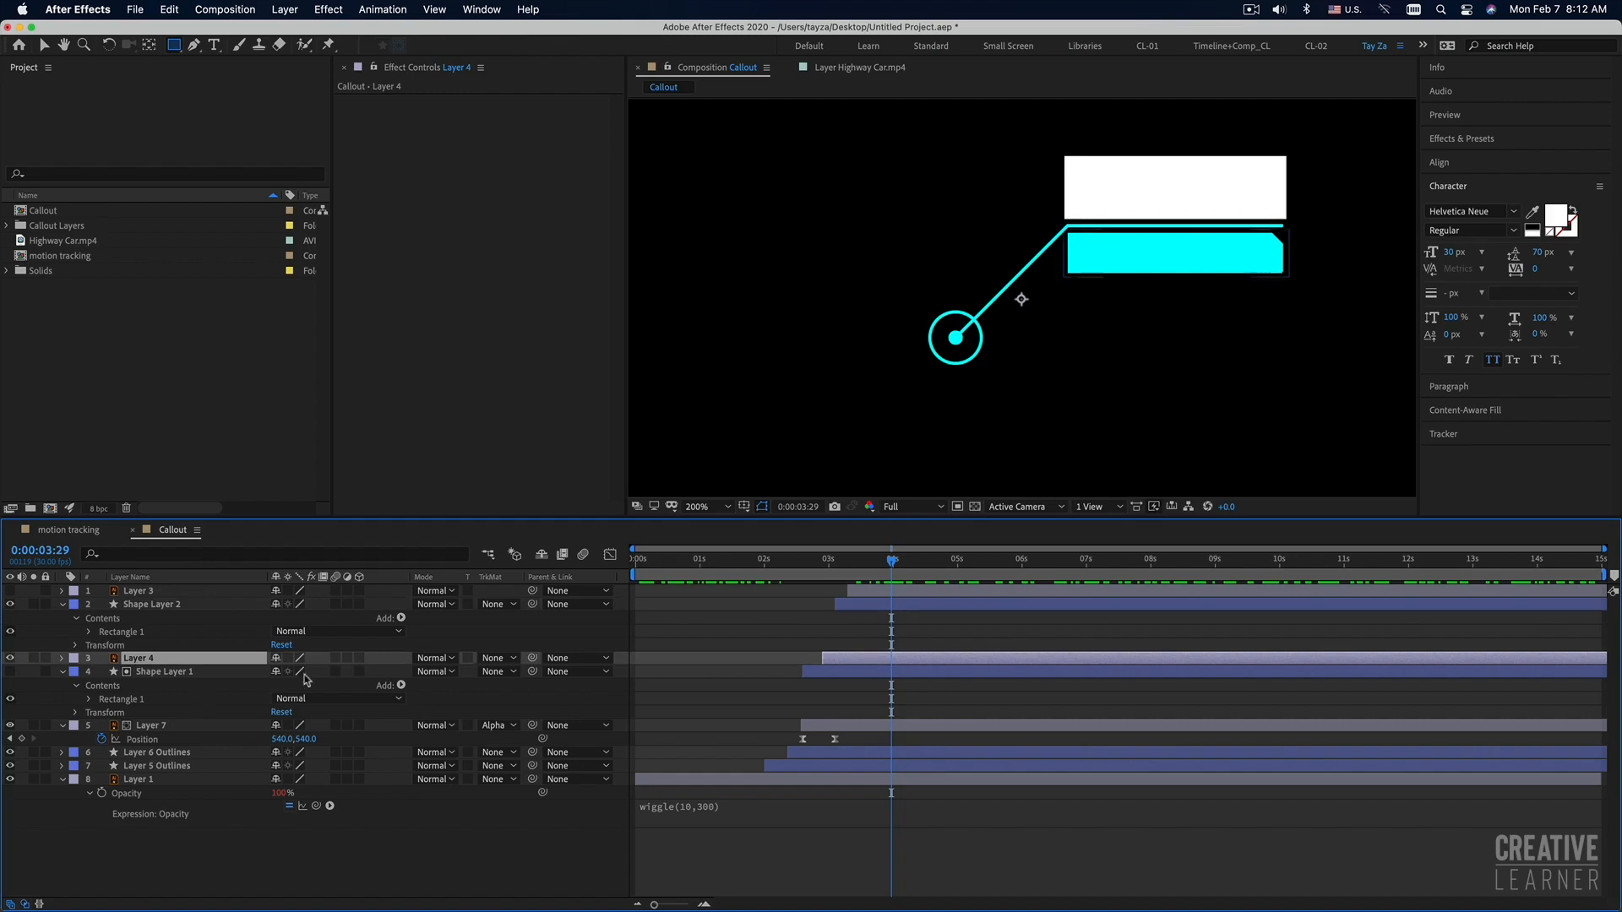
pyautogui.click(512, 659)
pyautogui.click(520, 701)
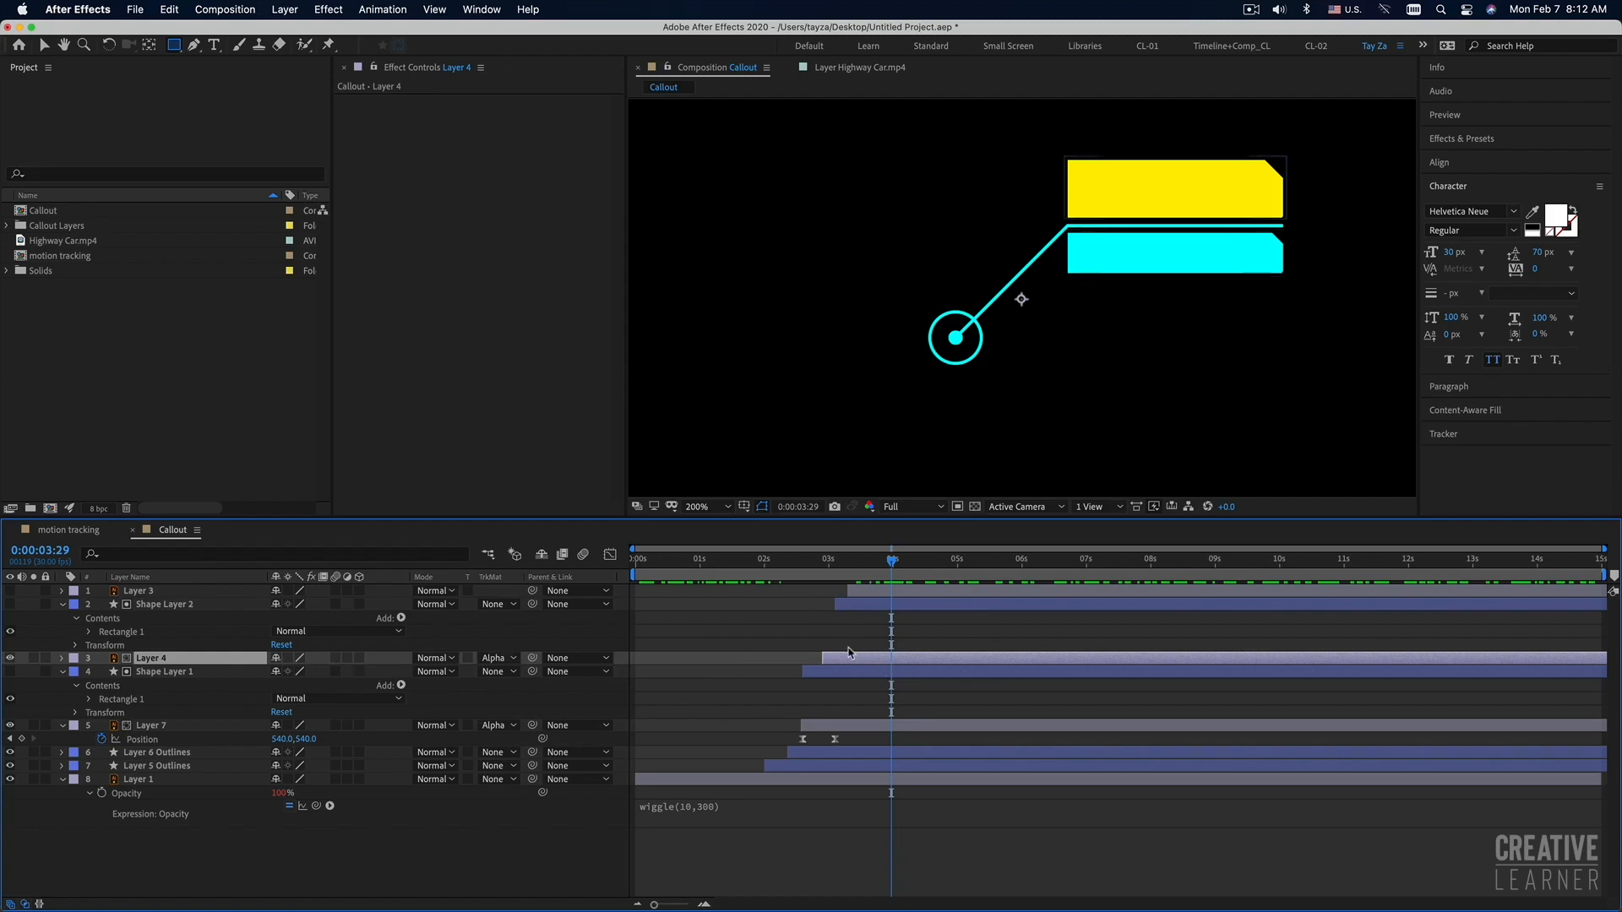
# Reveal Layer 4's Position and shift Shape Layer 2 to start together with Layer 4 at 0:00:02:27.
pyautogui.press('p')
pyautogui.click(823, 581)
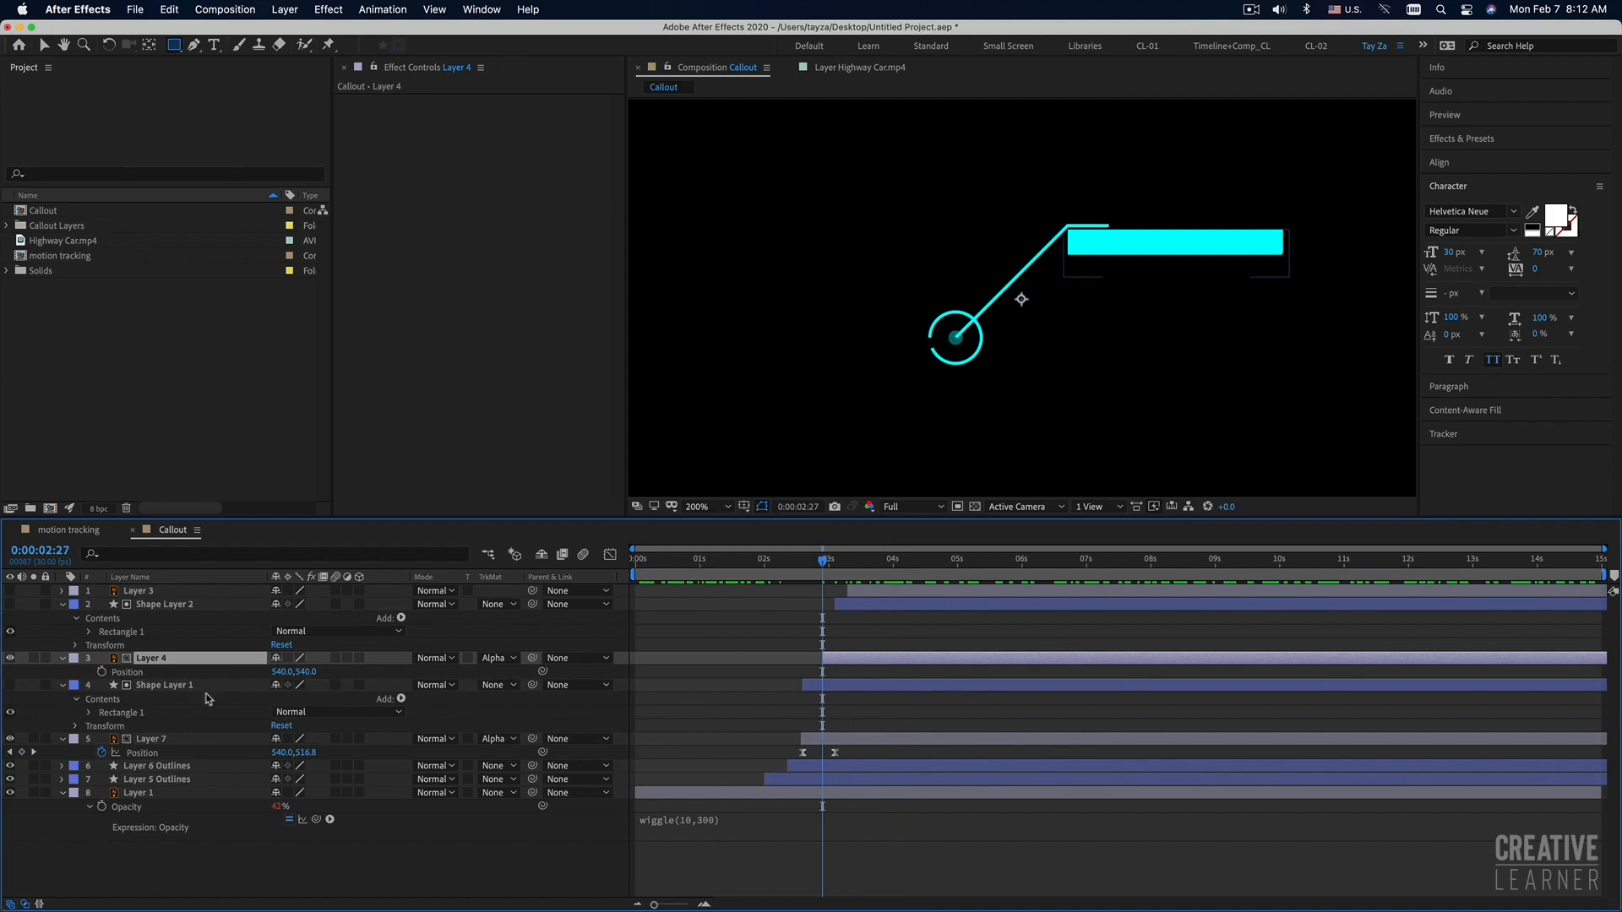
pyautogui.click(828, 562)
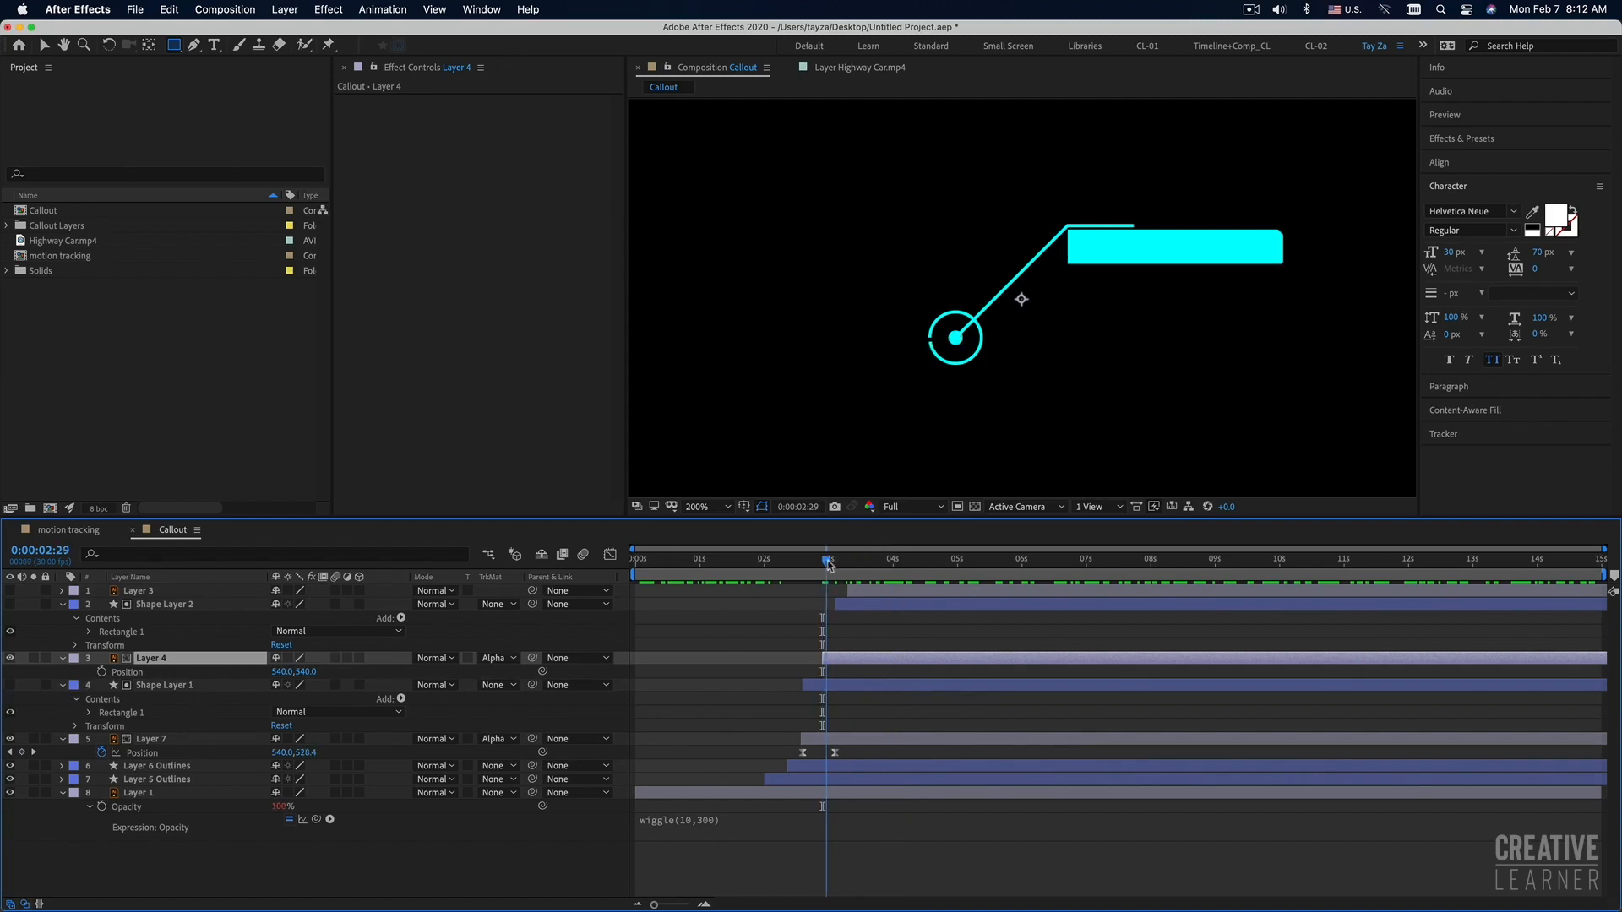
pyautogui.moveTo(827, 564)
pyautogui.mouseDown()
pyautogui.moveTo(861, 568)
pyautogui.moveTo(844, 568)
pyautogui.mouseUp()
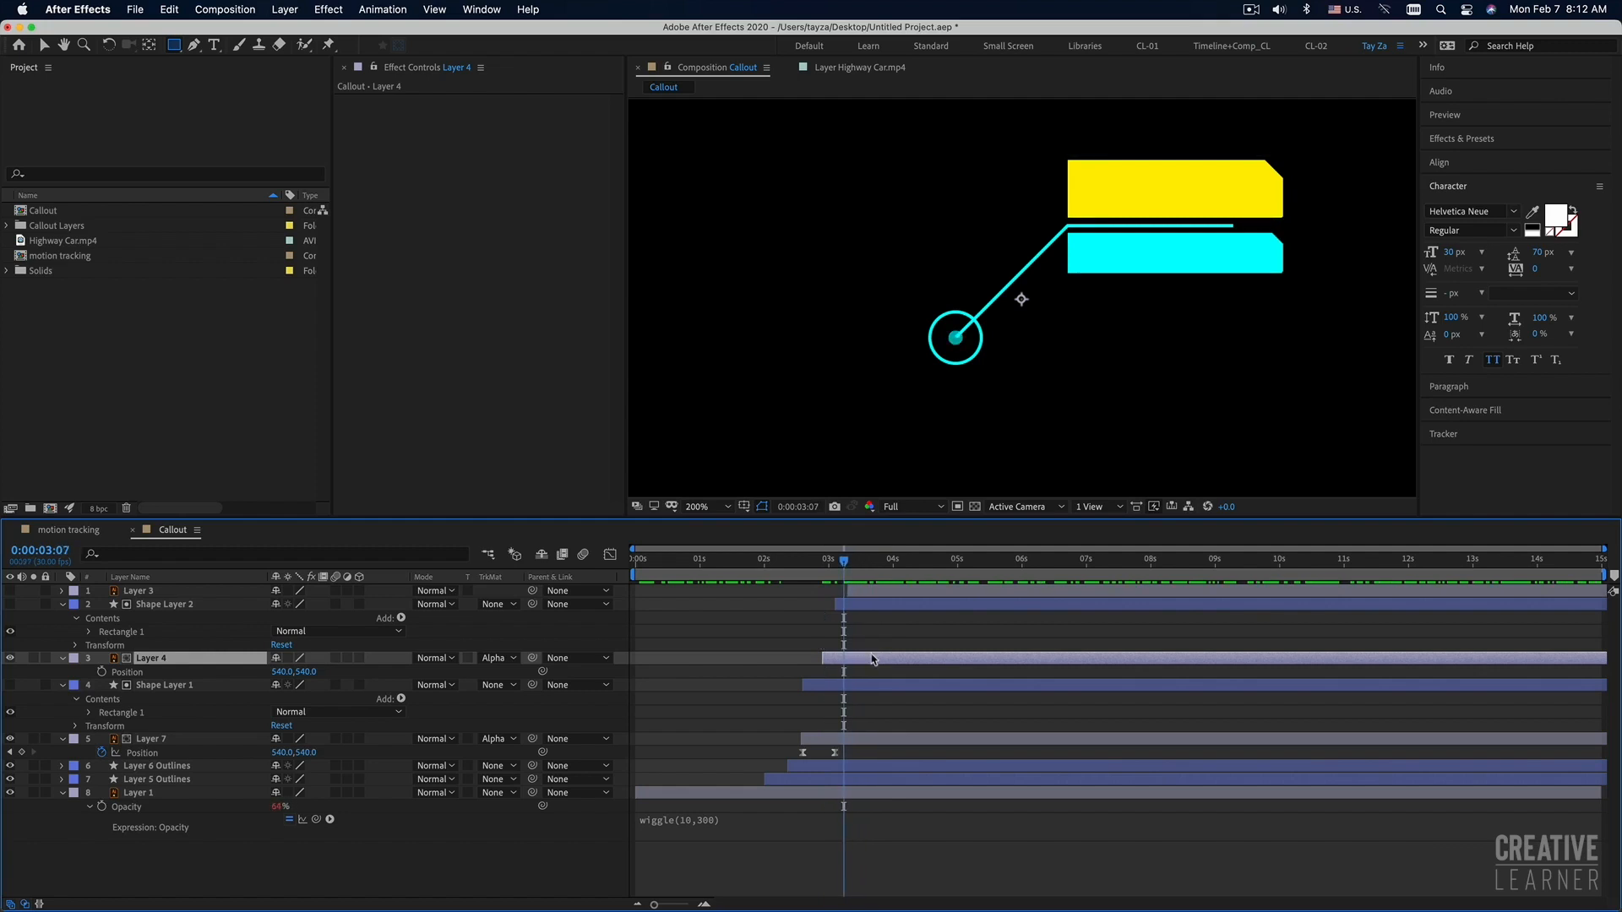
pyautogui.click(11, 658)
pyautogui.click(11, 659)
pyautogui.click(870, 608)
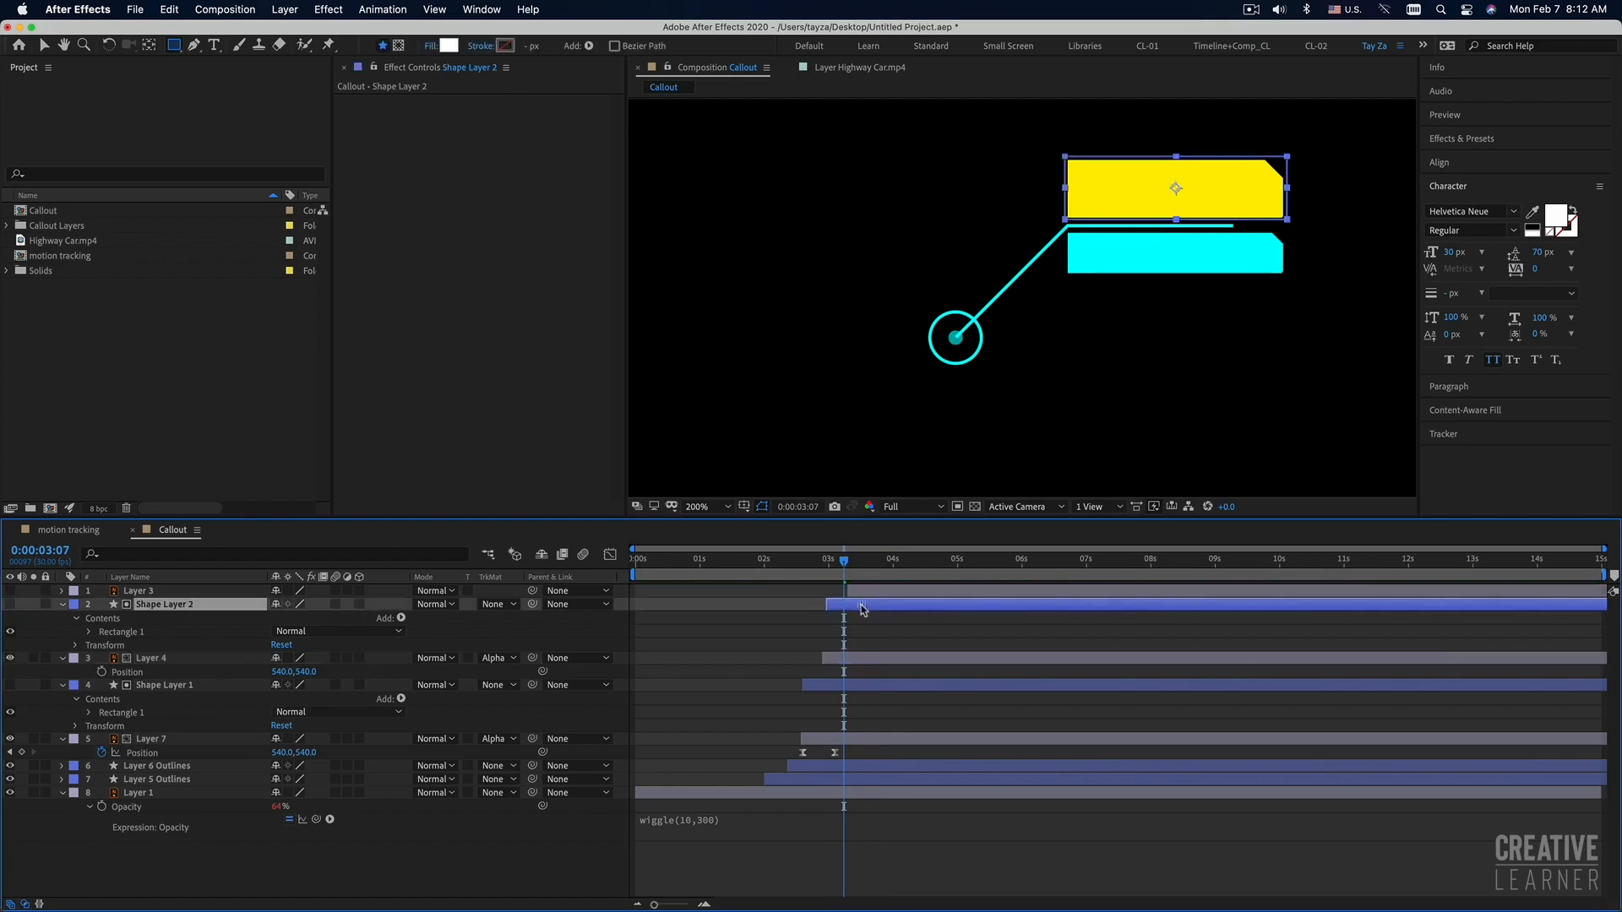
pyautogui.click(826, 567)
pyautogui.moveTo(826, 571); pyautogui.dragTo(825, 573)
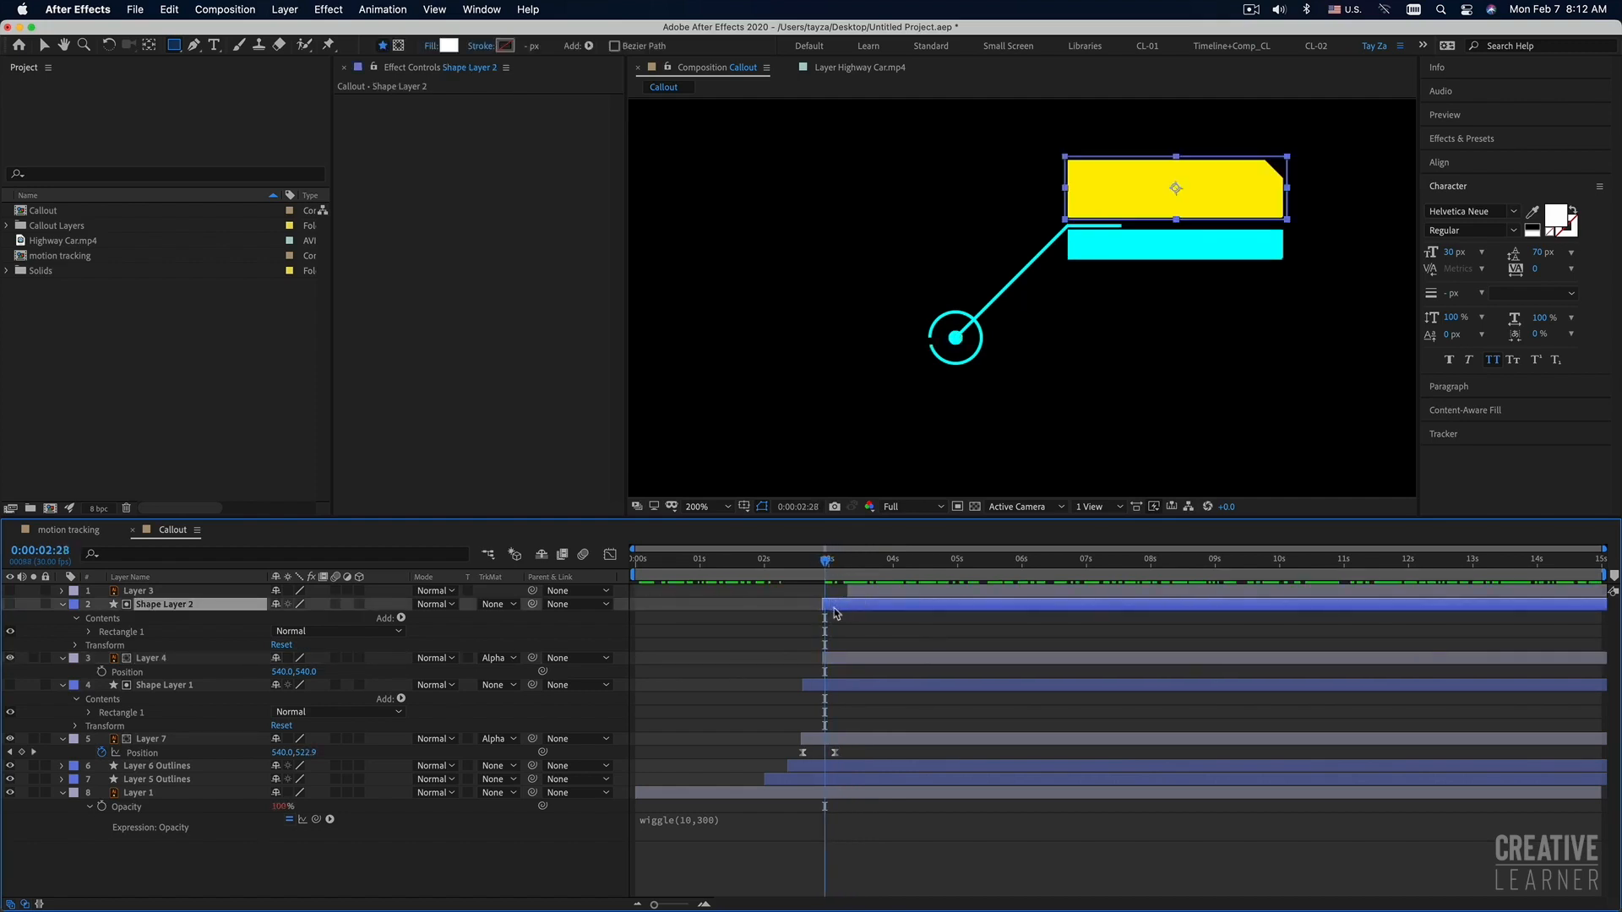
pyautogui.press('=')
pyautogui.press('=')
pyautogui.press('=')
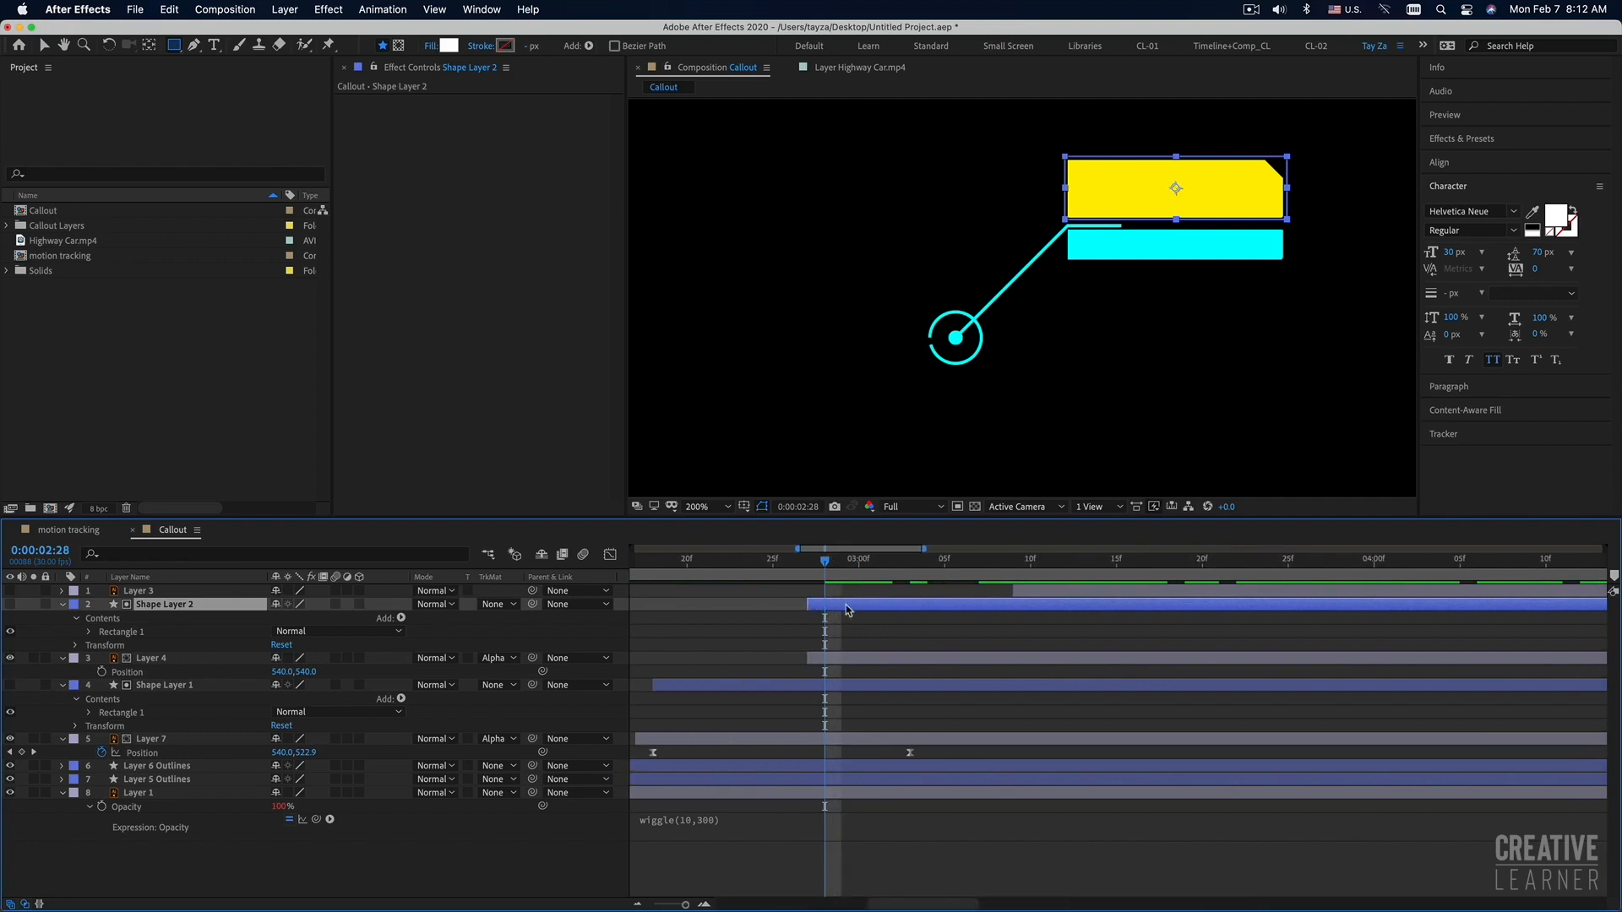
# Animate Layer 4's Position from 540,620 at 0:00:02:27 to 540,540 at about 3.3 seconds.
pyautogui.moveTo(826, 568); pyautogui.dragTo(812, 572)
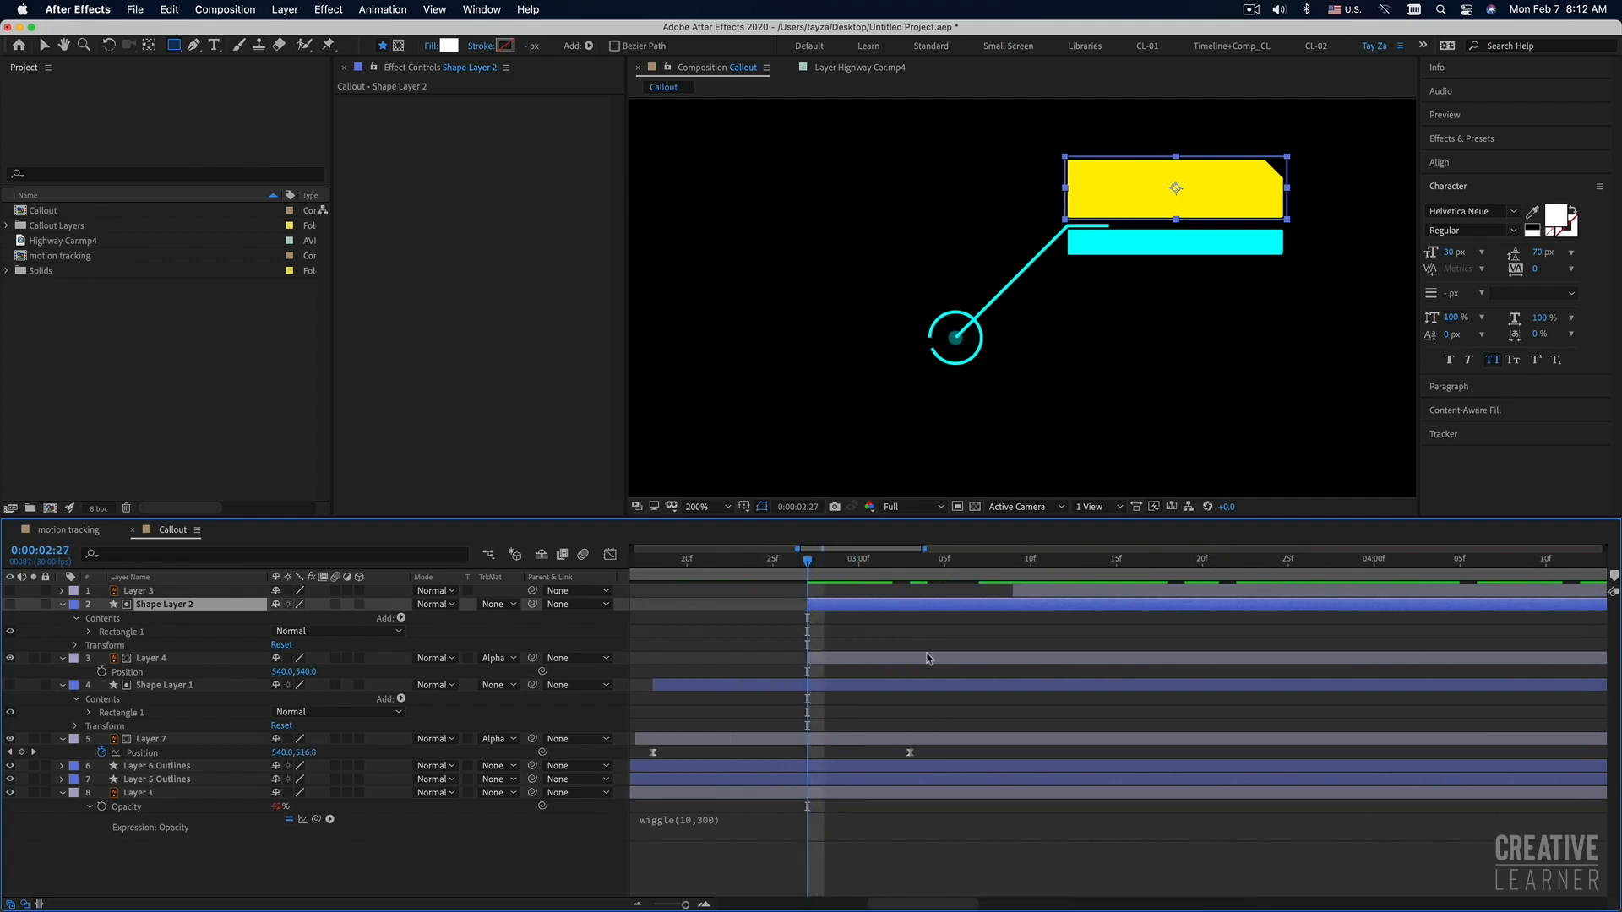
pyautogui.press('-')
pyautogui.press('-')
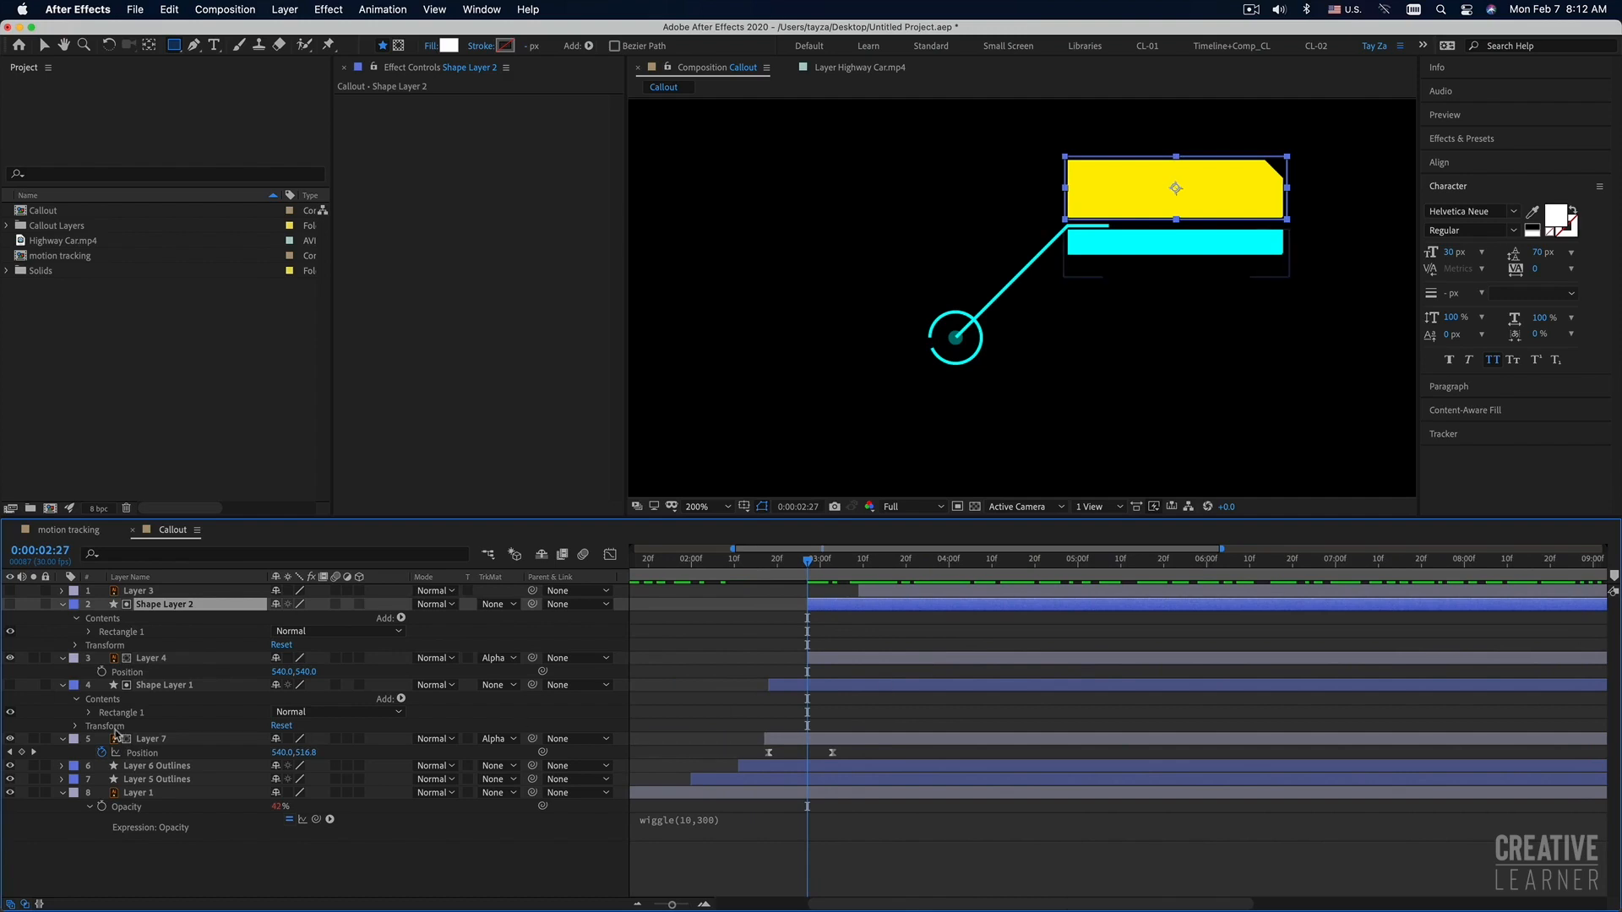
pyautogui.click(102, 672)
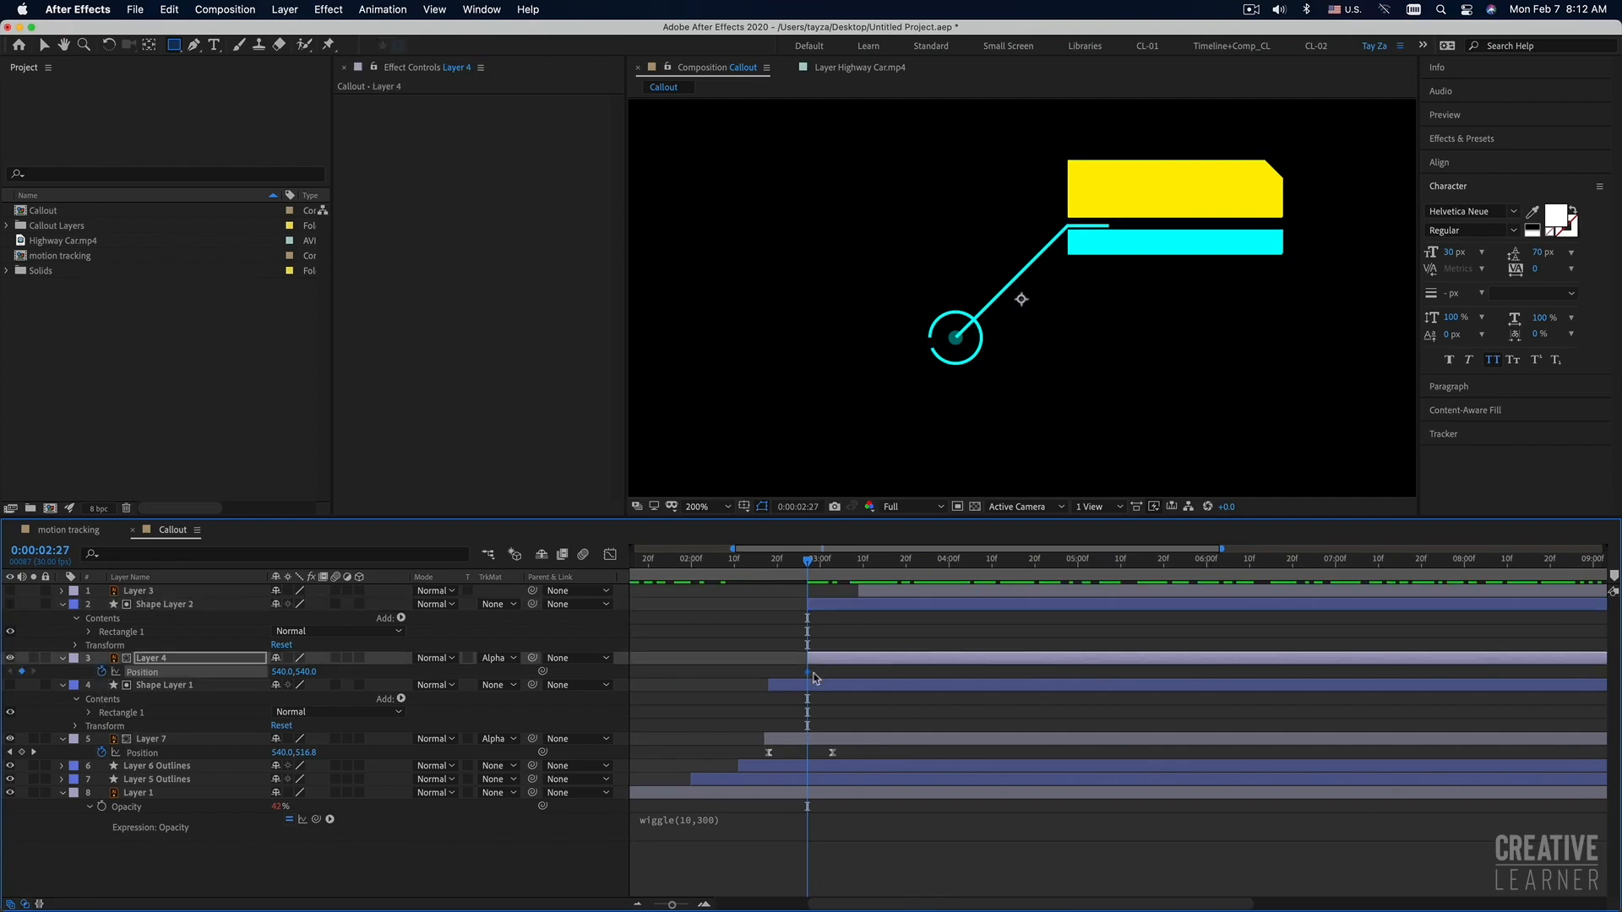
pyautogui.moveTo(807, 672); pyautogui.dragTo(862, 672)
pyautogui.moveTo(309, 674); pyautogui.dragTo(372, 671)
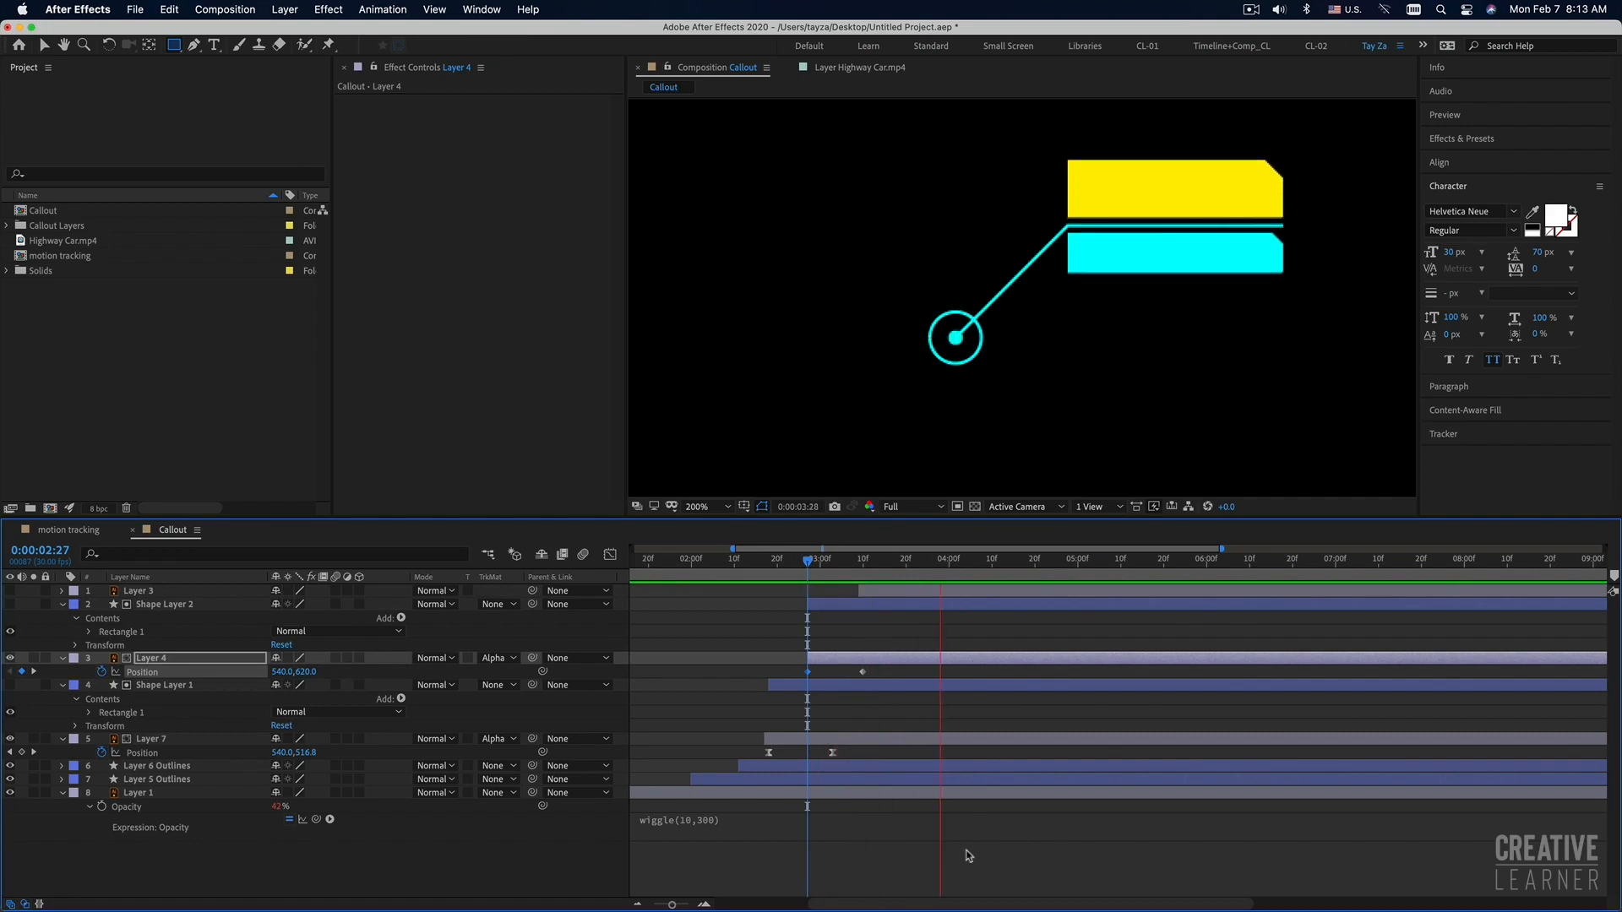
# Apply Easy Ease to Layer 4's two Position keyframes and preview the yellow box's reveal from about 0:00:02:26.
pyautogui.moveTo(816, 564); pyautogui.dragTo(773, 563)
pyautogui.press('space')
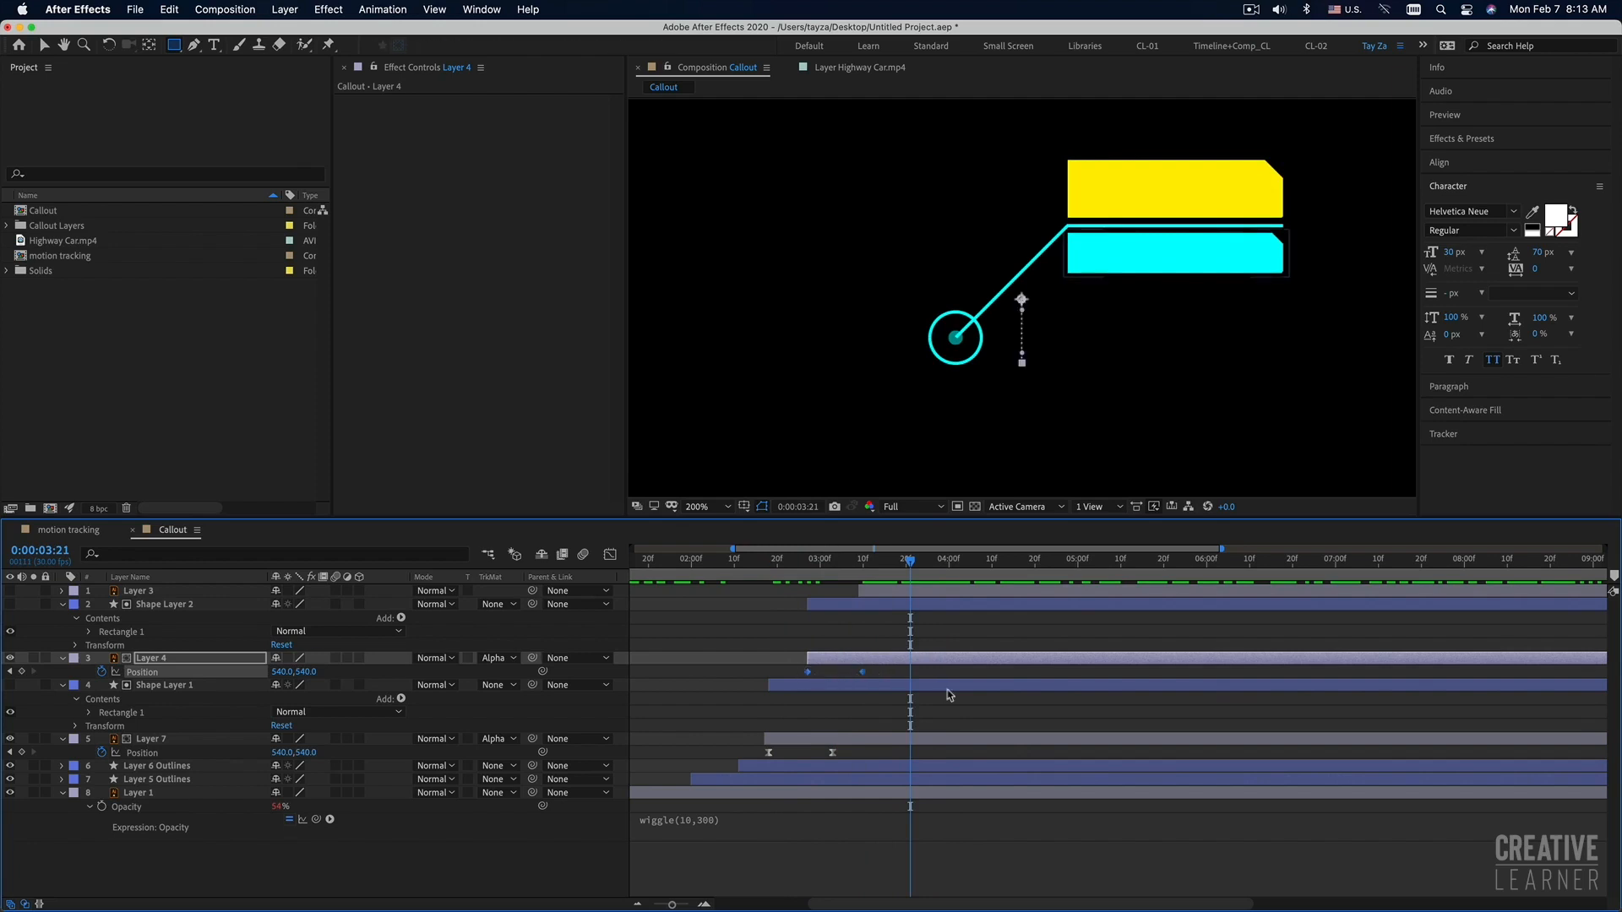
pyautogui.moveTo(816, 563); pyautogui.dragTo(803, 563)
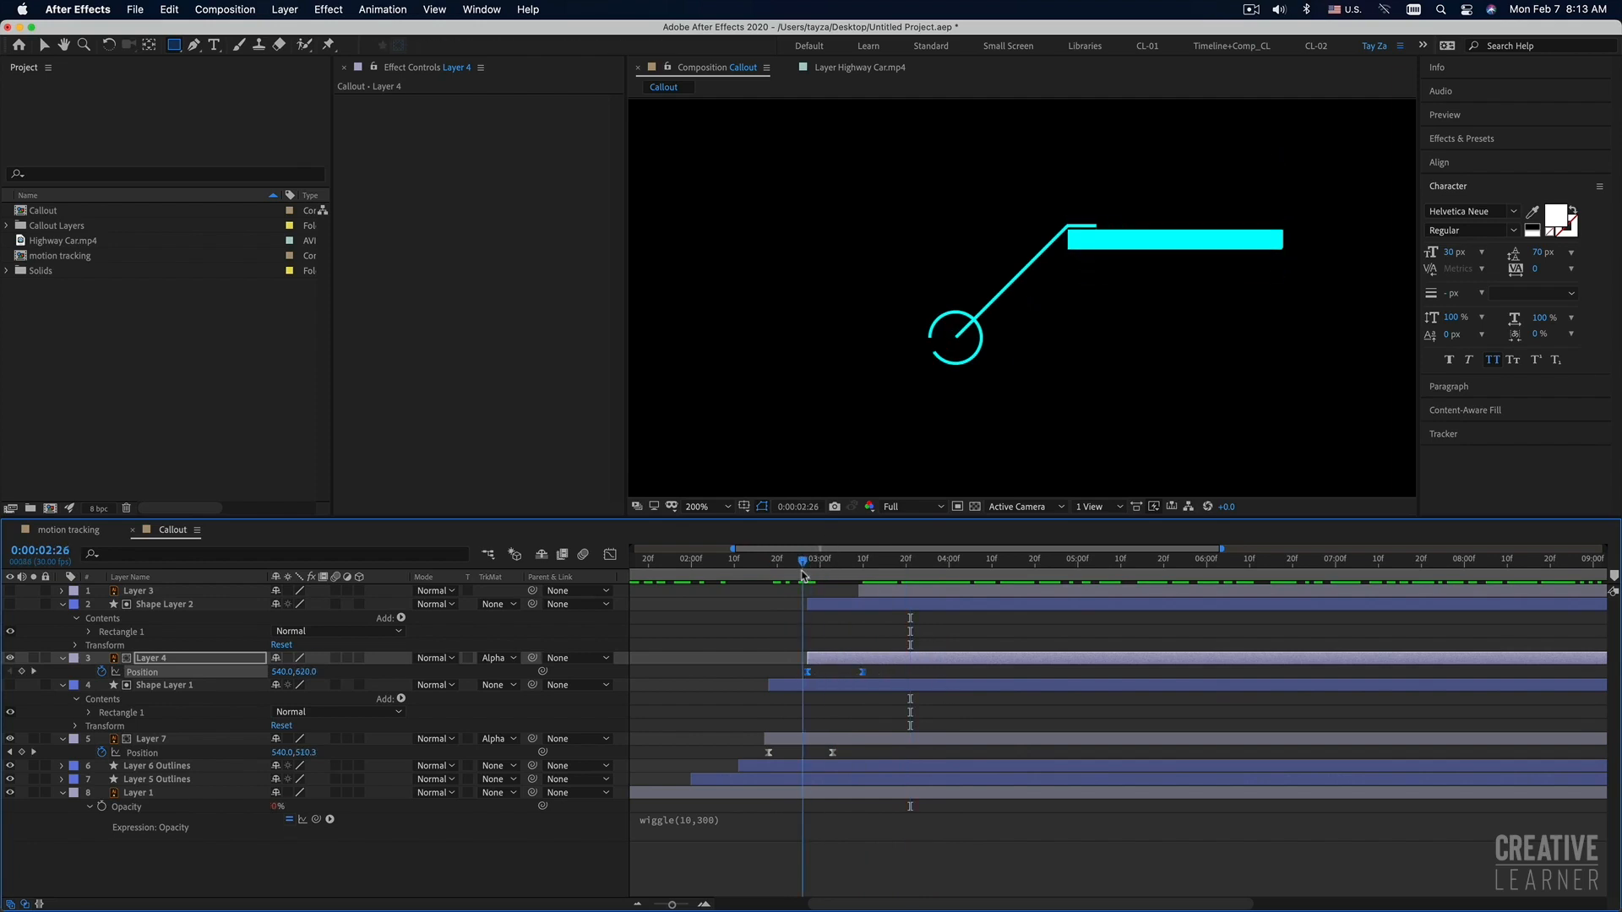
pyautogui.press('space')
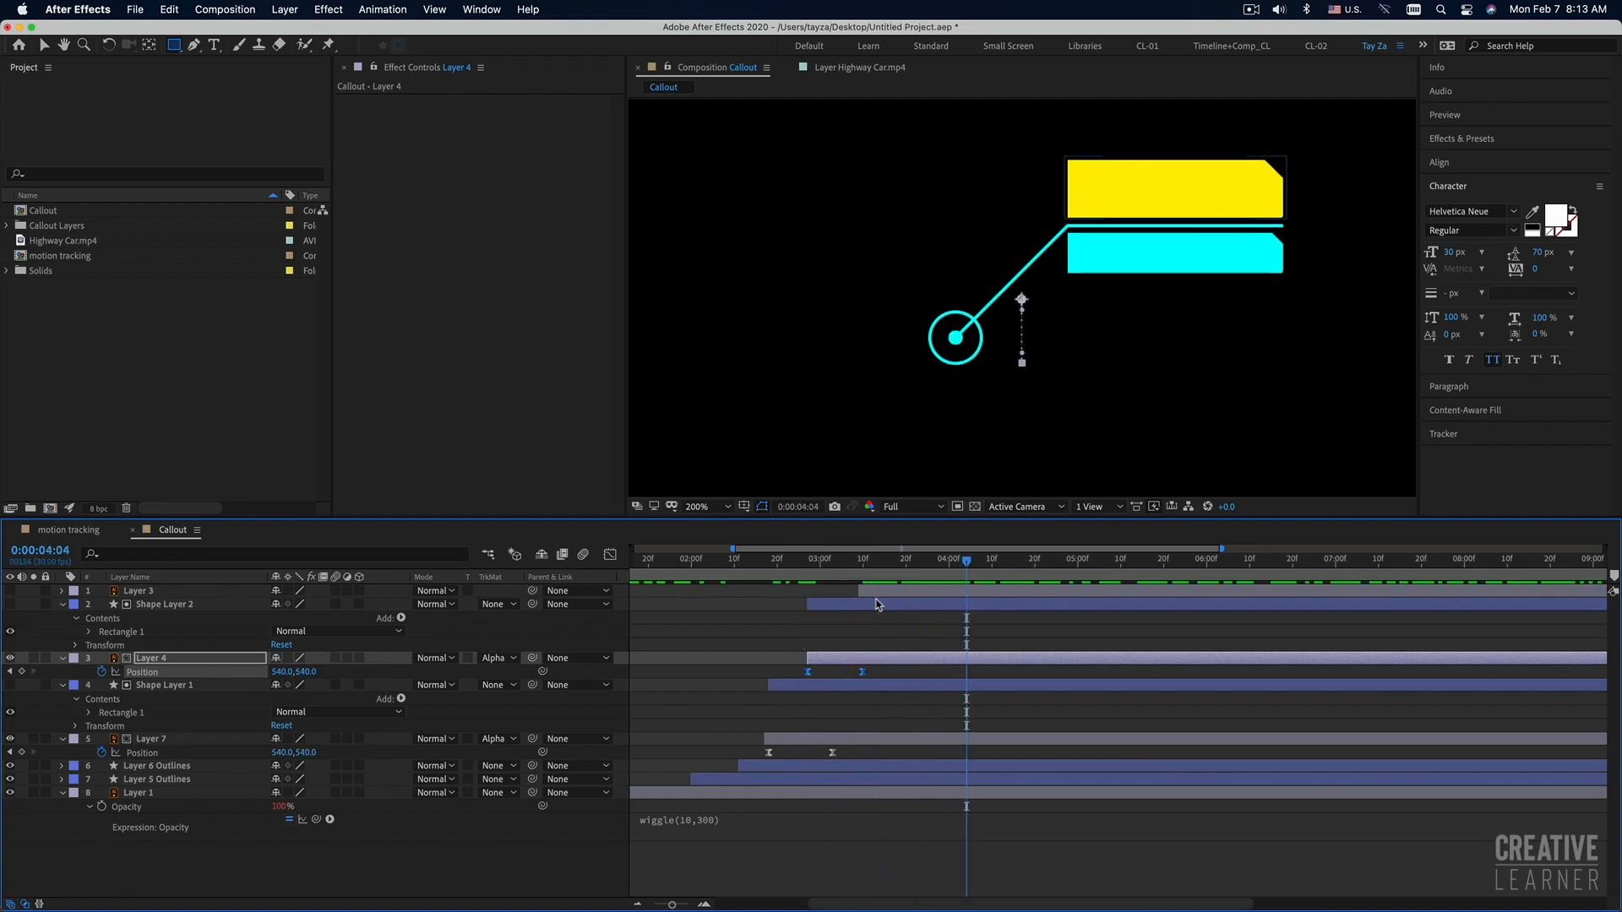
pyautogui.moveTo(808, 564); pyautogui.dragTo(802, 563)
pyautogui.press('space')
pyautogui.press('space')
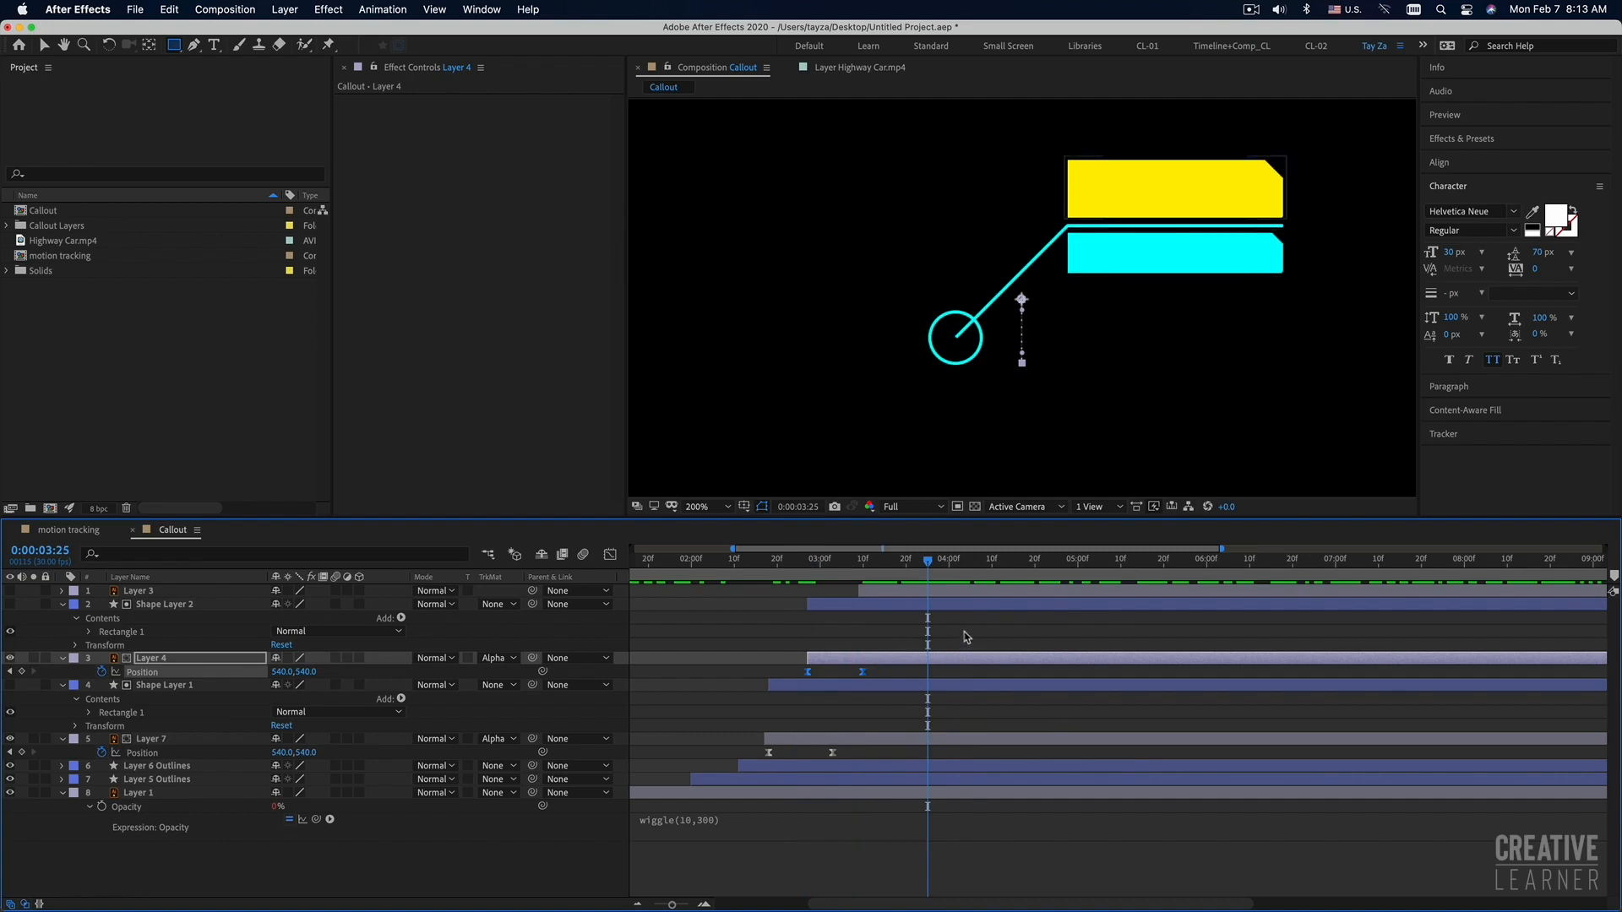
# Turn on Layer 3's visibility to show the original callout lettering as a reference.
pyautogui.click(893, 592)
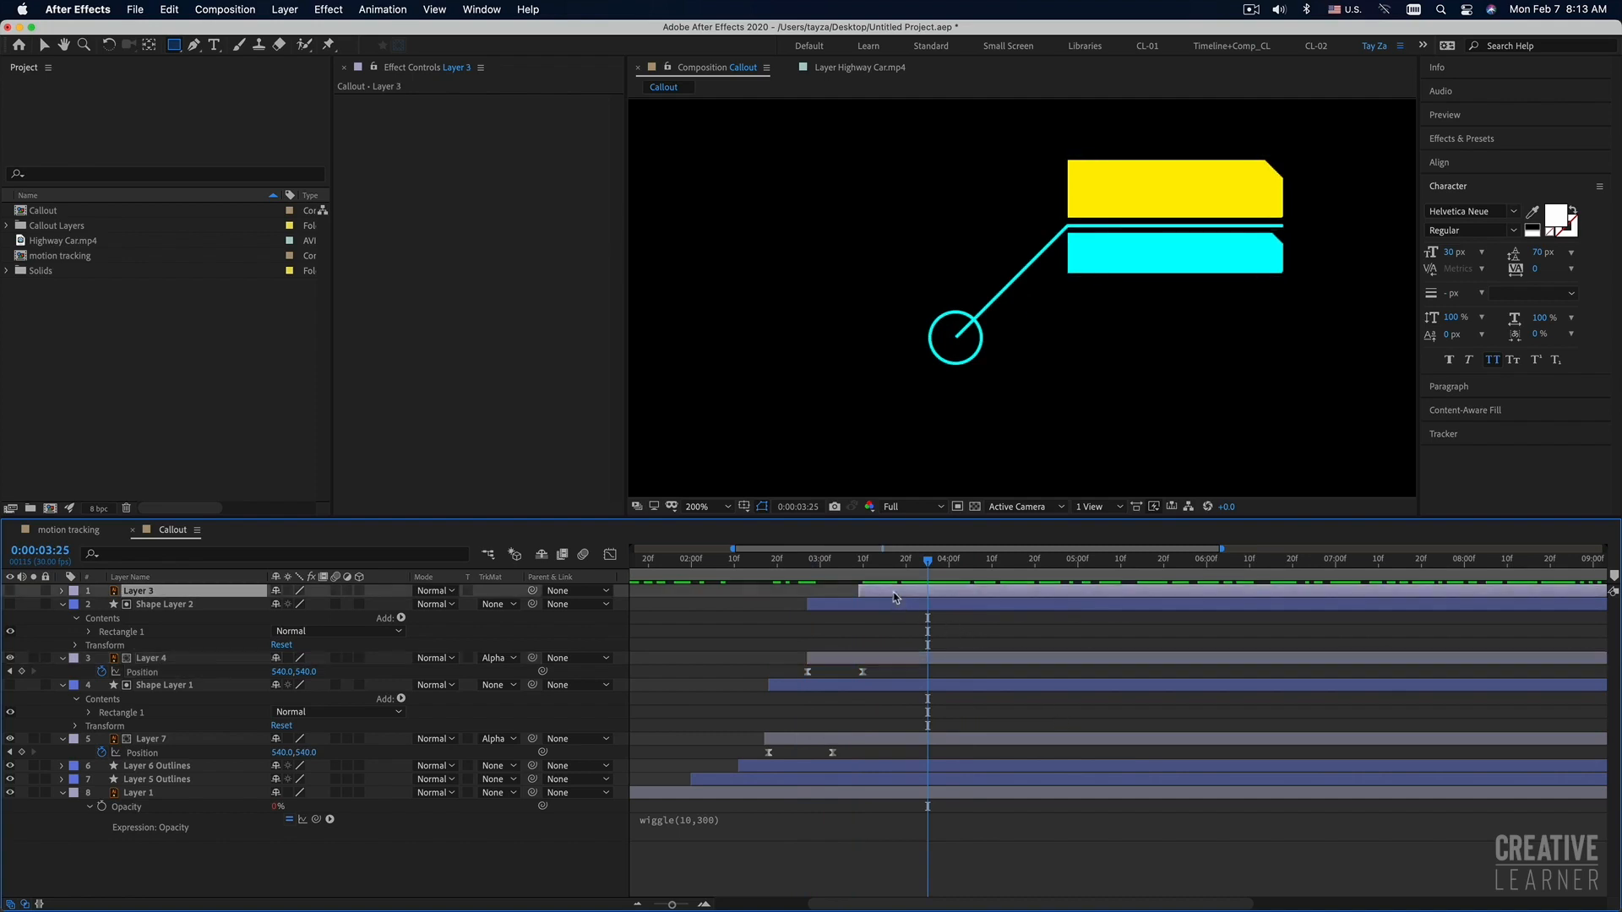
pyautogui.click(10, 590)
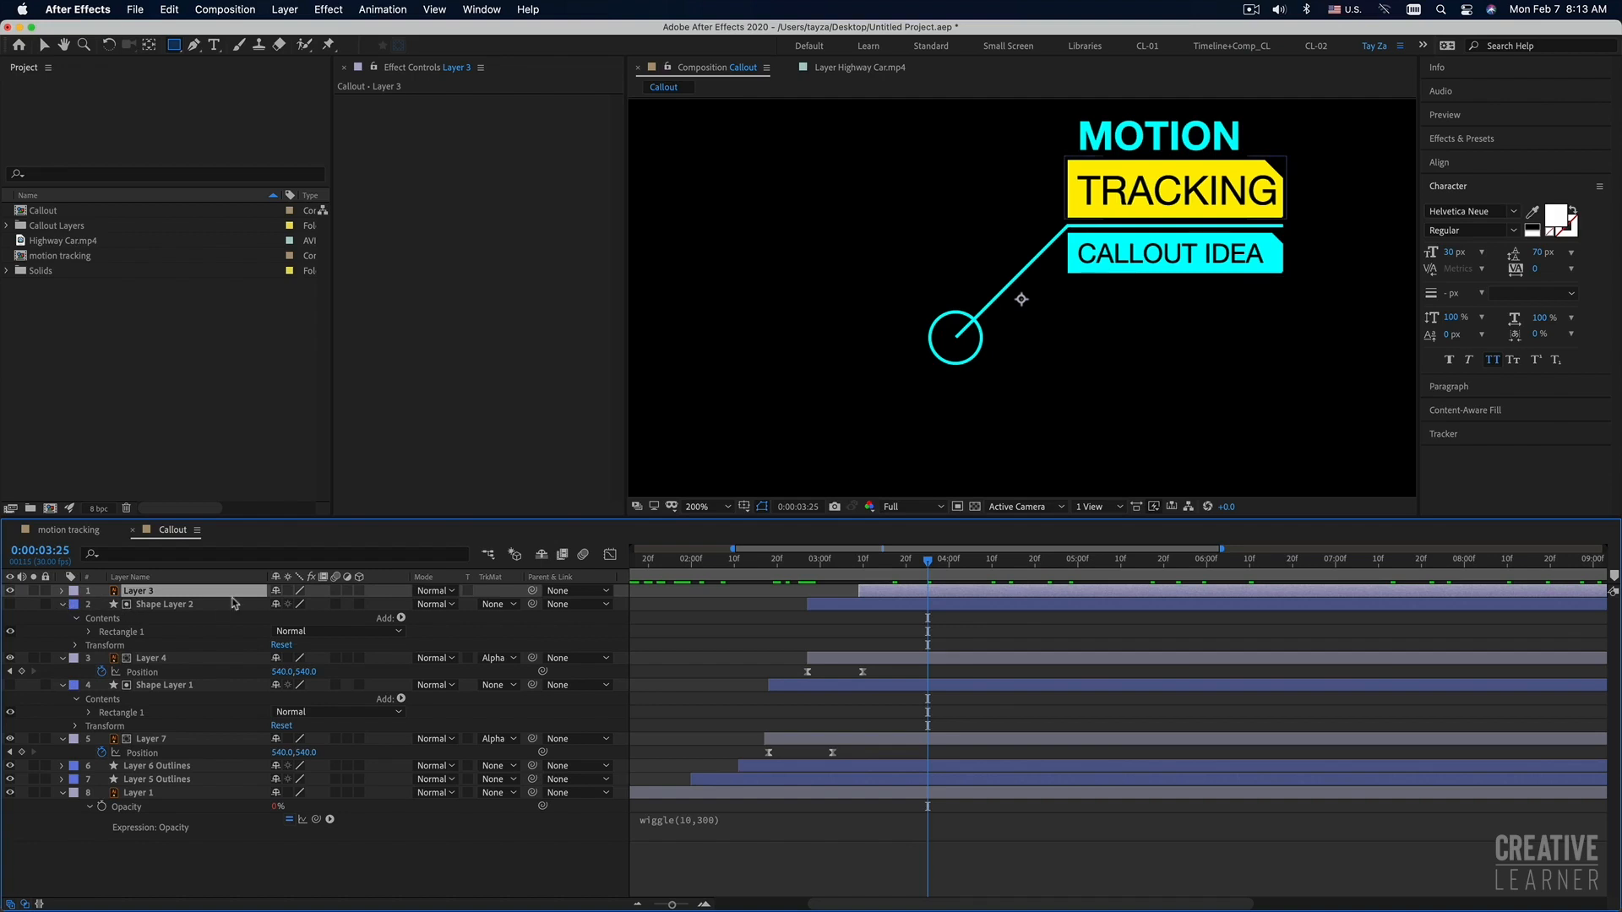
pyautogui.moveTo(1142, 338); pyautogui.dragTo(1083, 385)
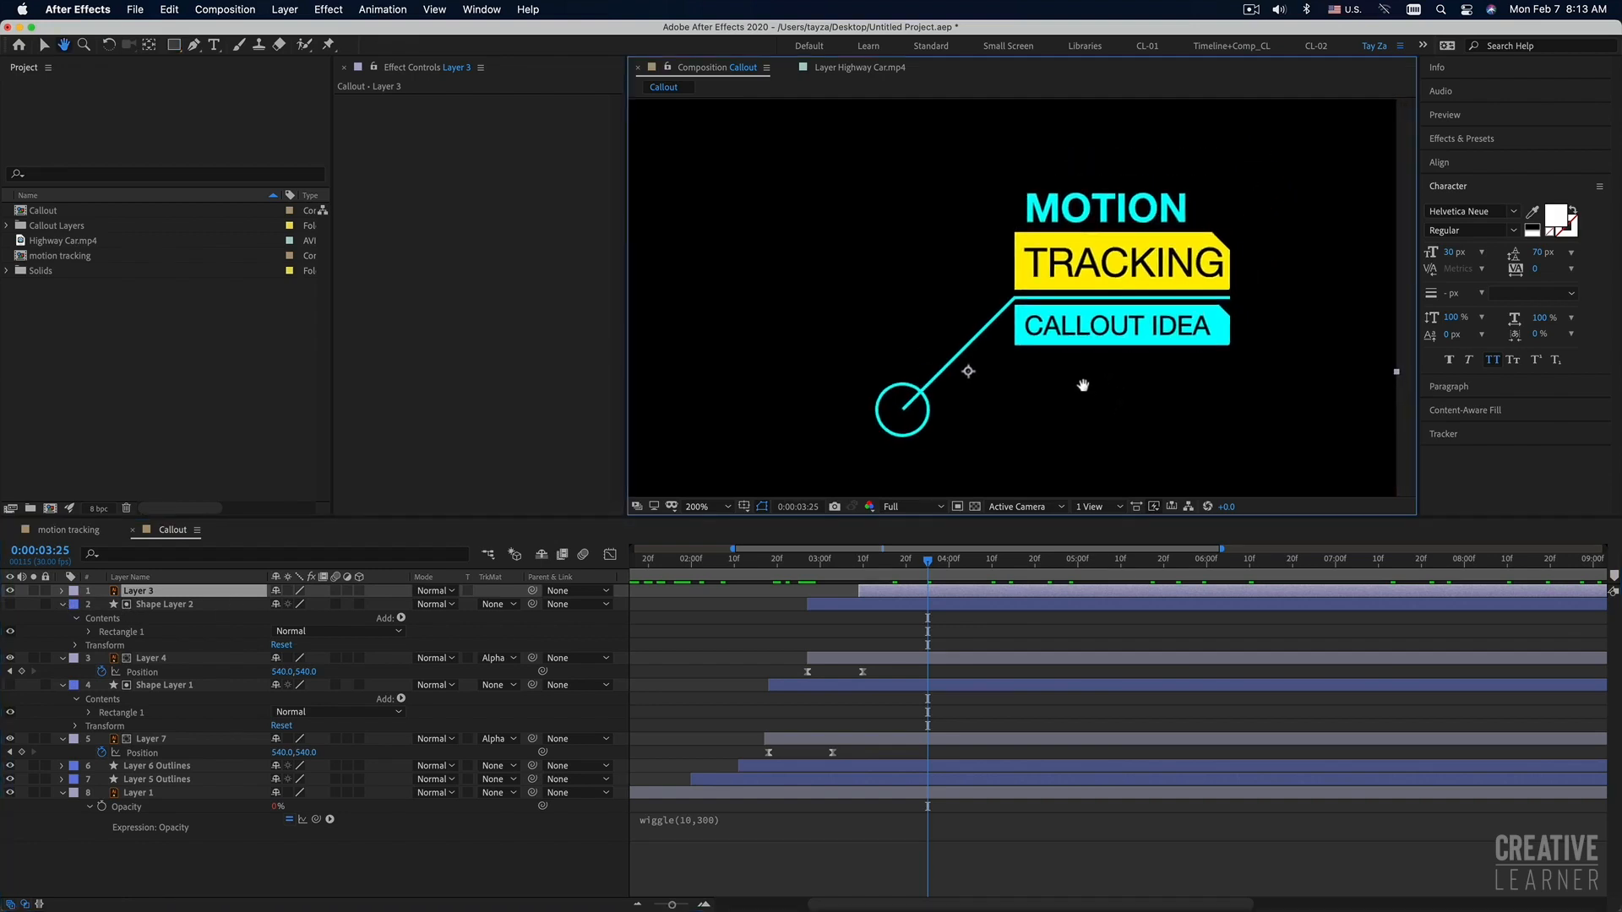
pyautogui.press('q')
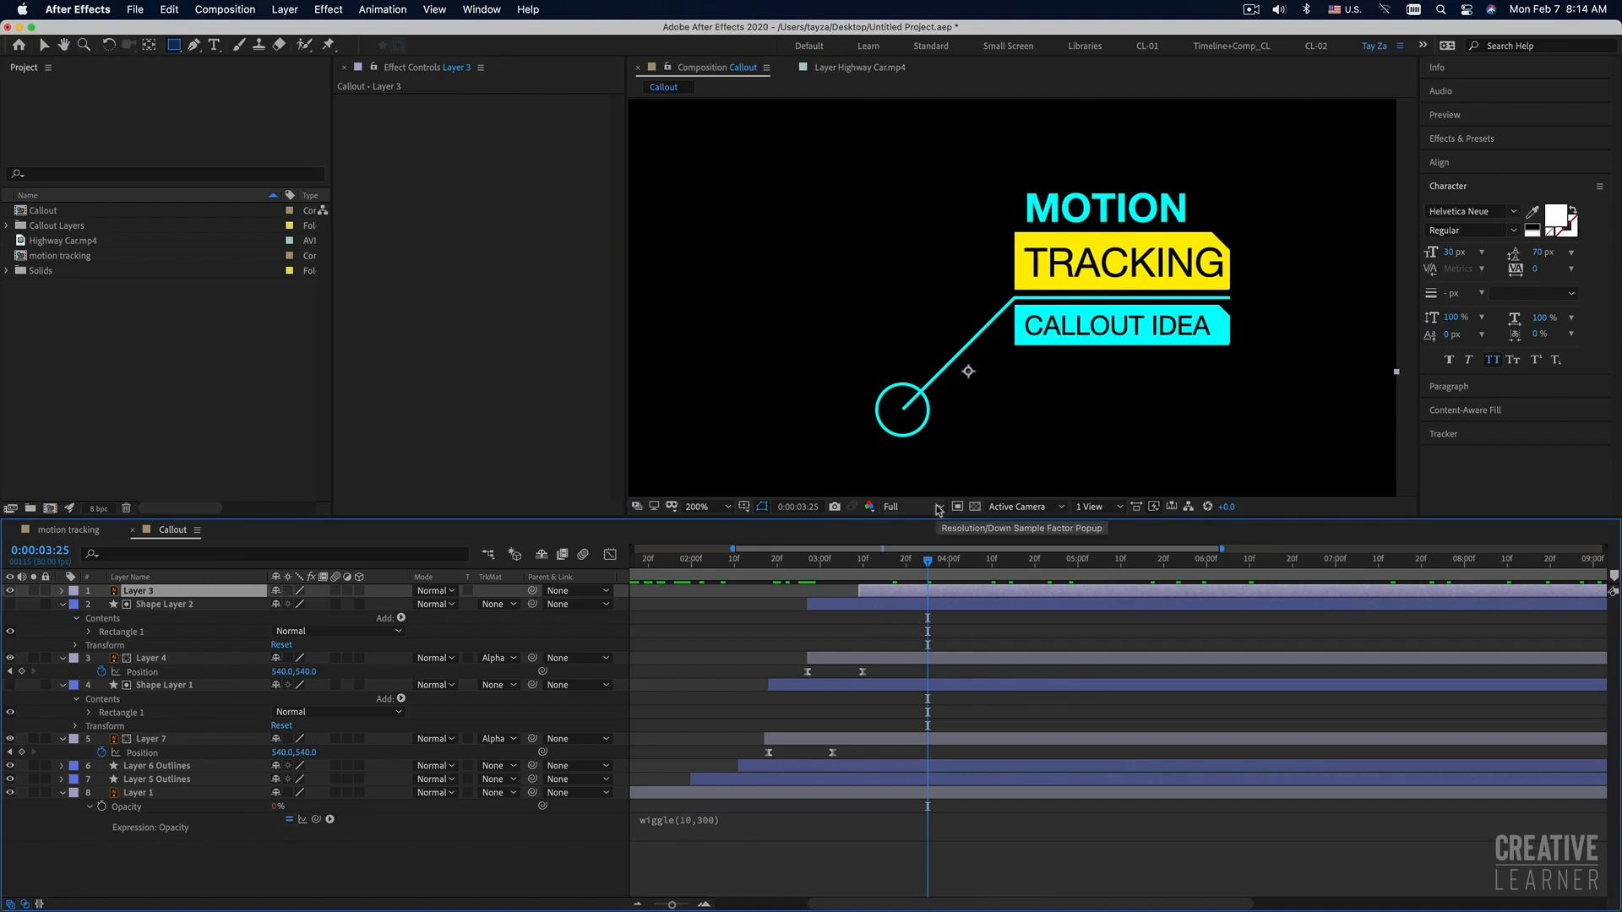
# Create a new point text layer reading "MOTION" above the original cyan MOTION lettering.
pyautogui.click(214, 45)
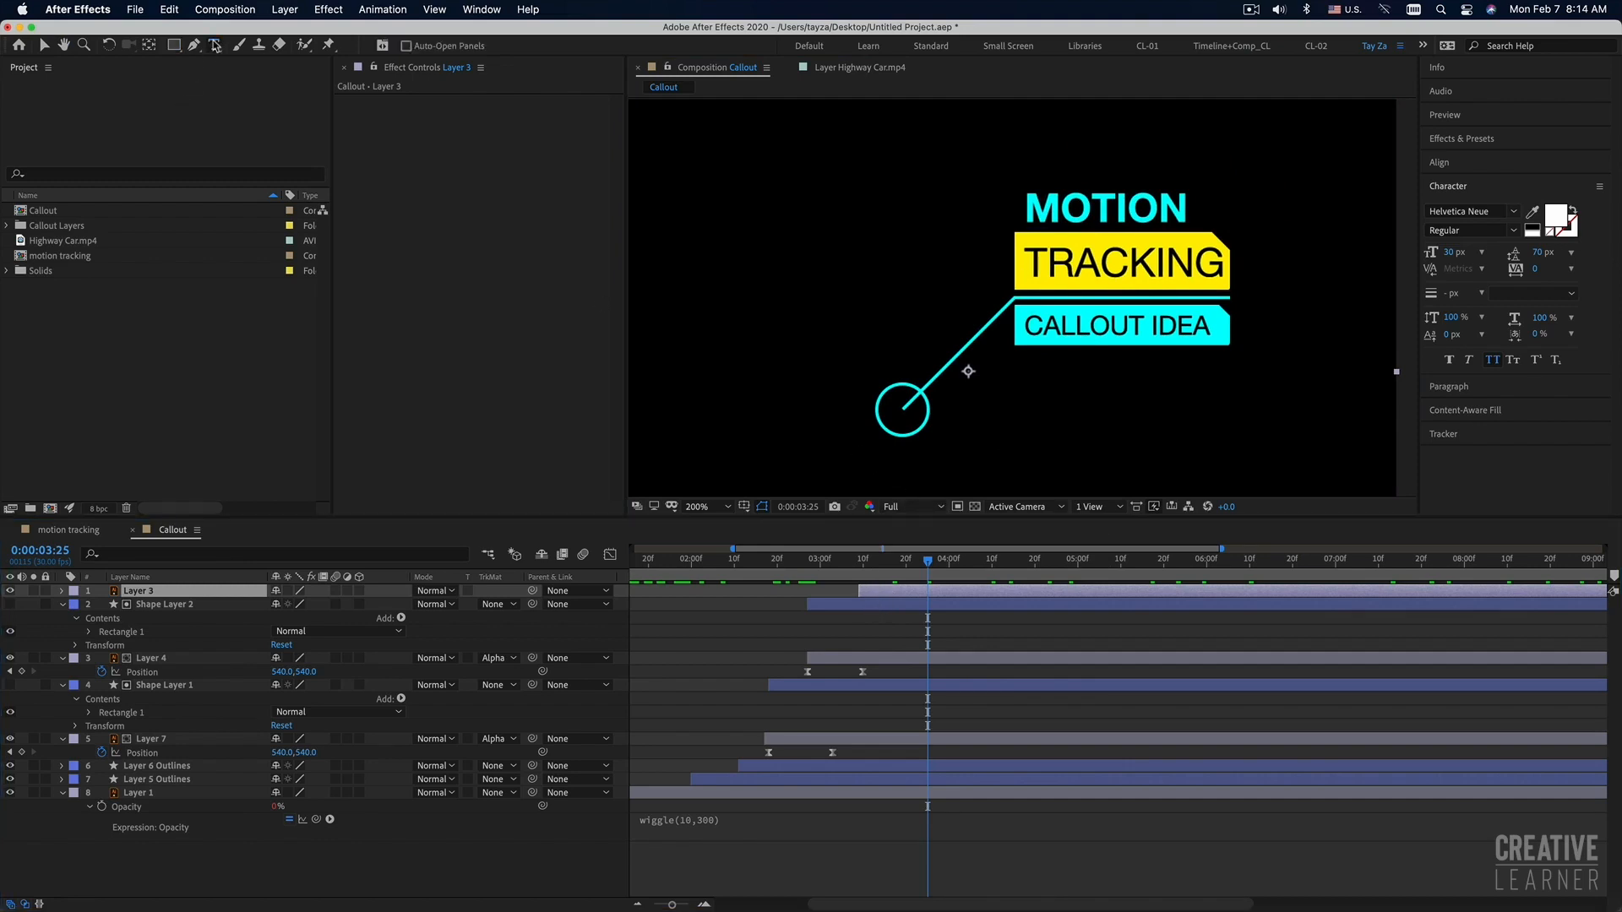
pyautogui.moveTo(1056, 246); pyautogui.dragTo(1005, 229)
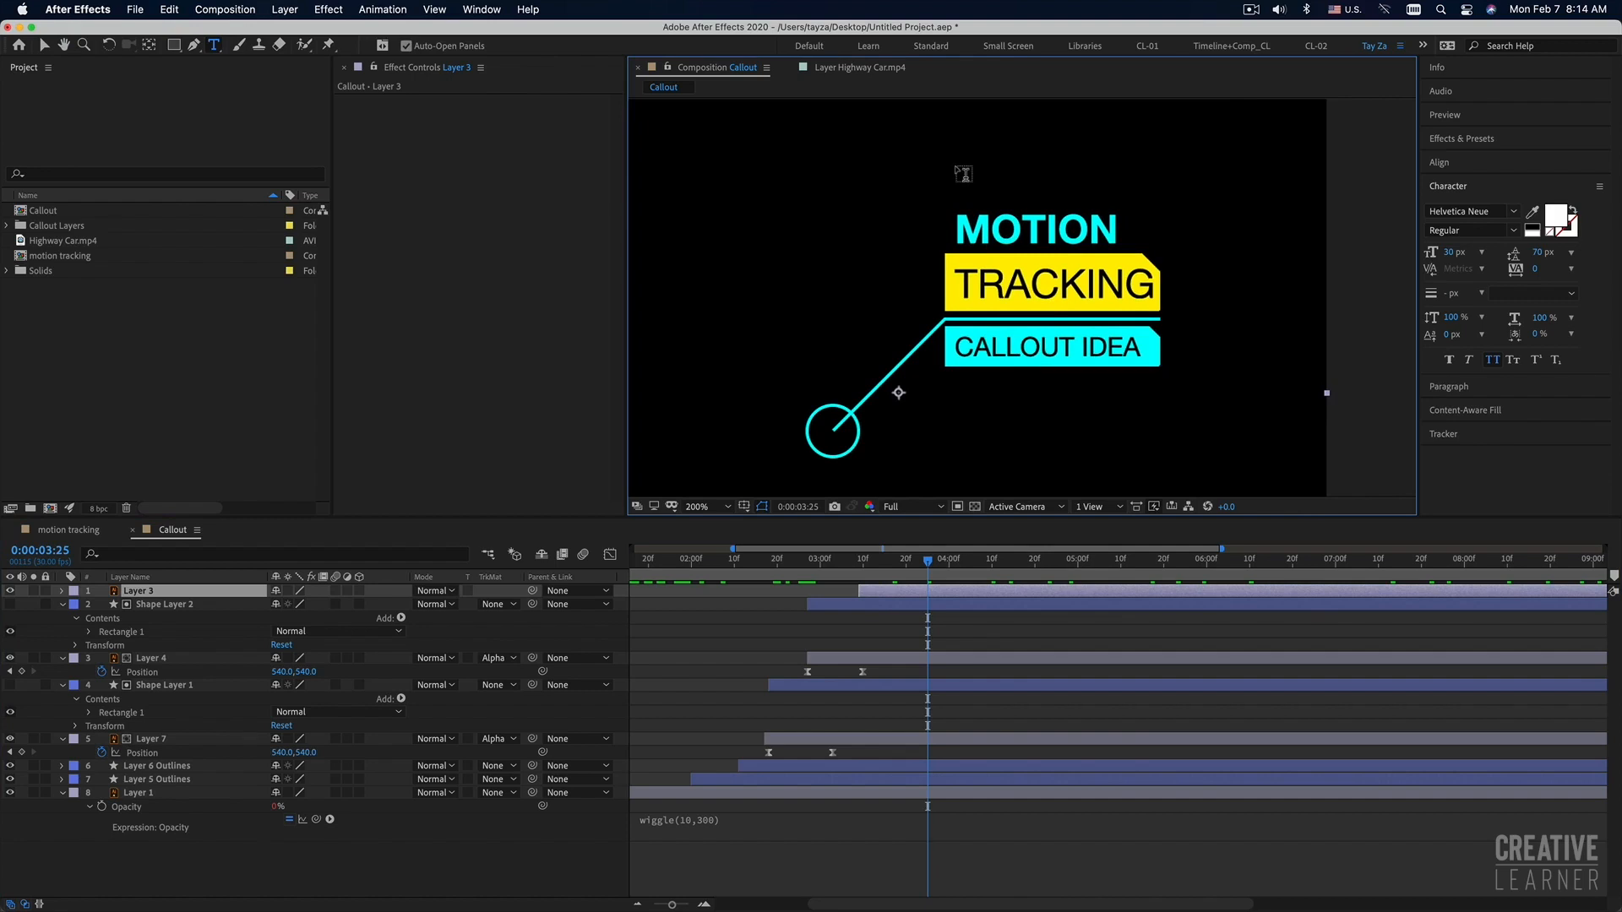
pyautogui.click(957, 164)
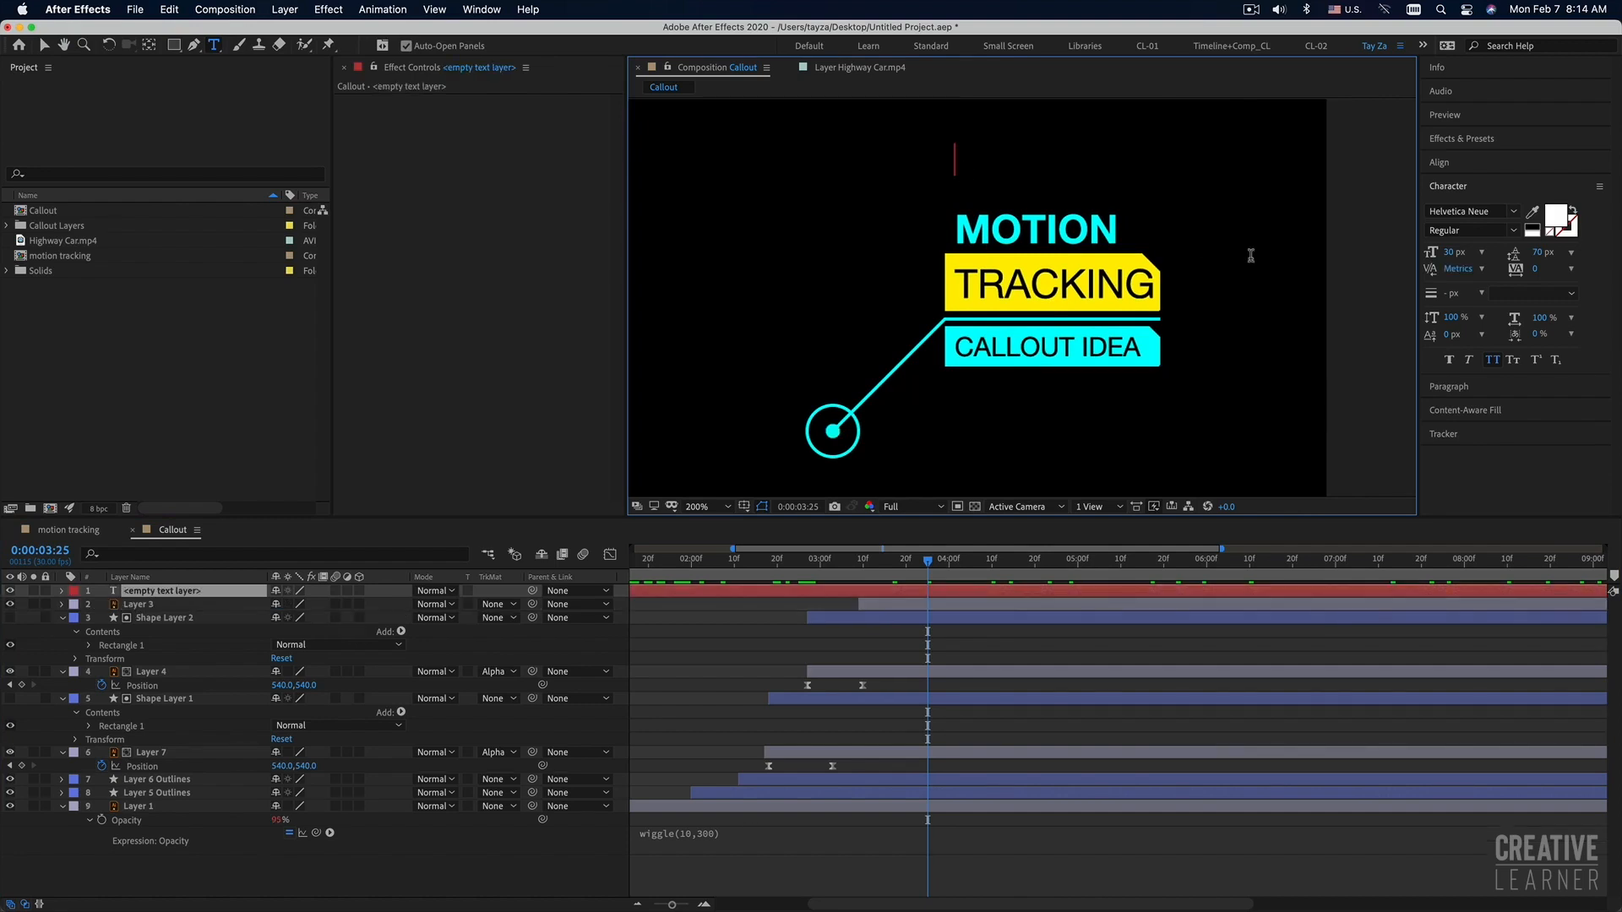
pyautogui.write('M')
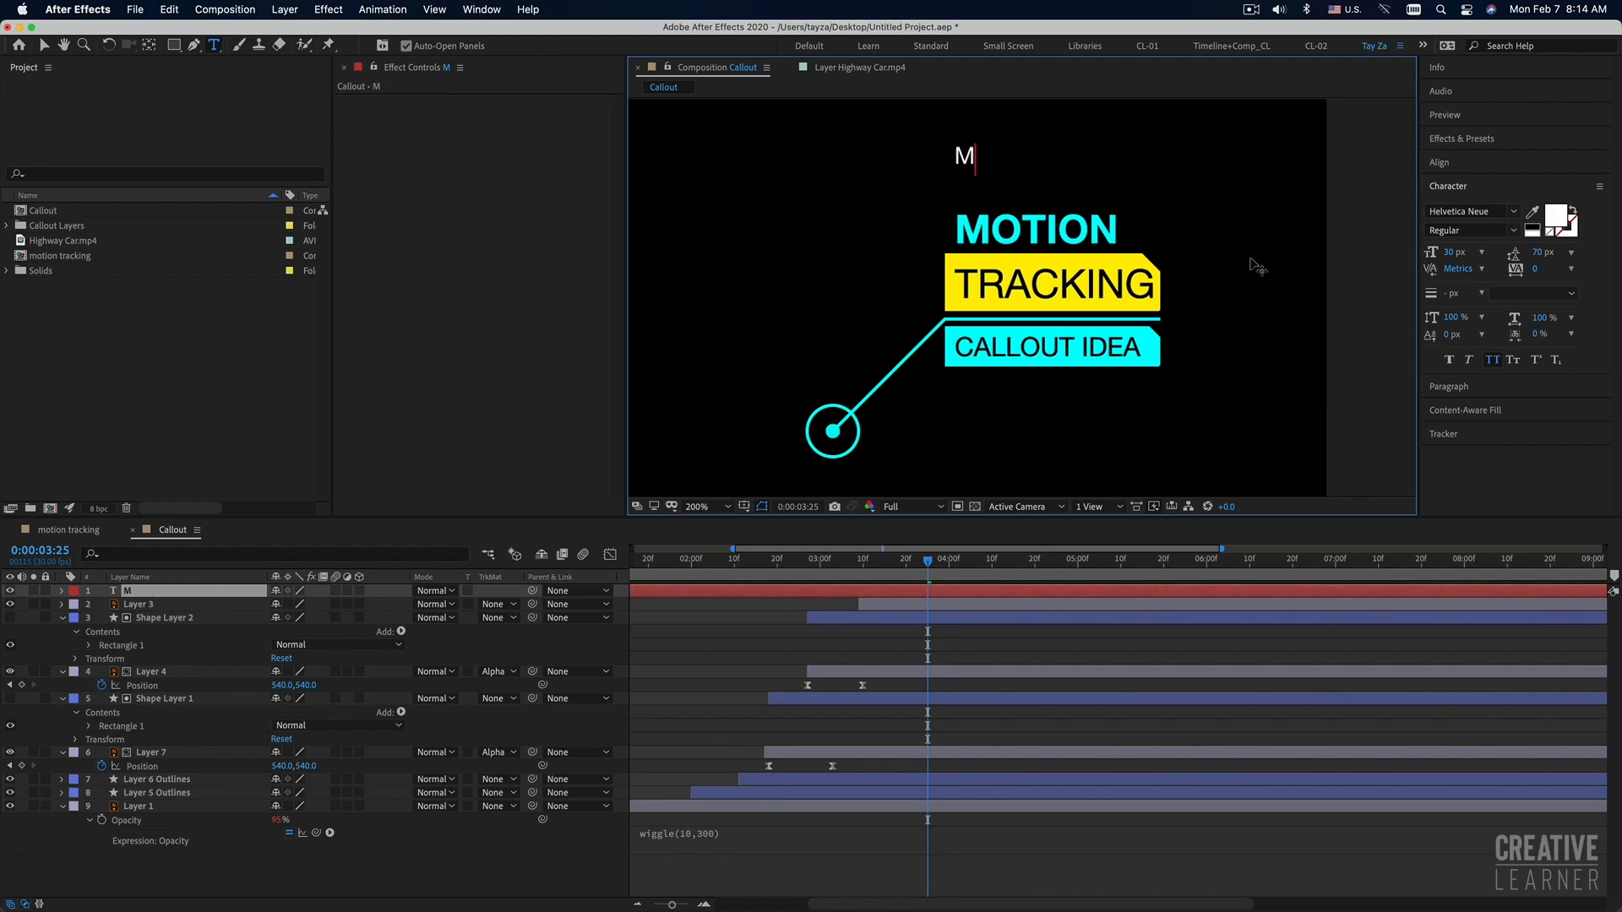
pyautogui.write('OTION')
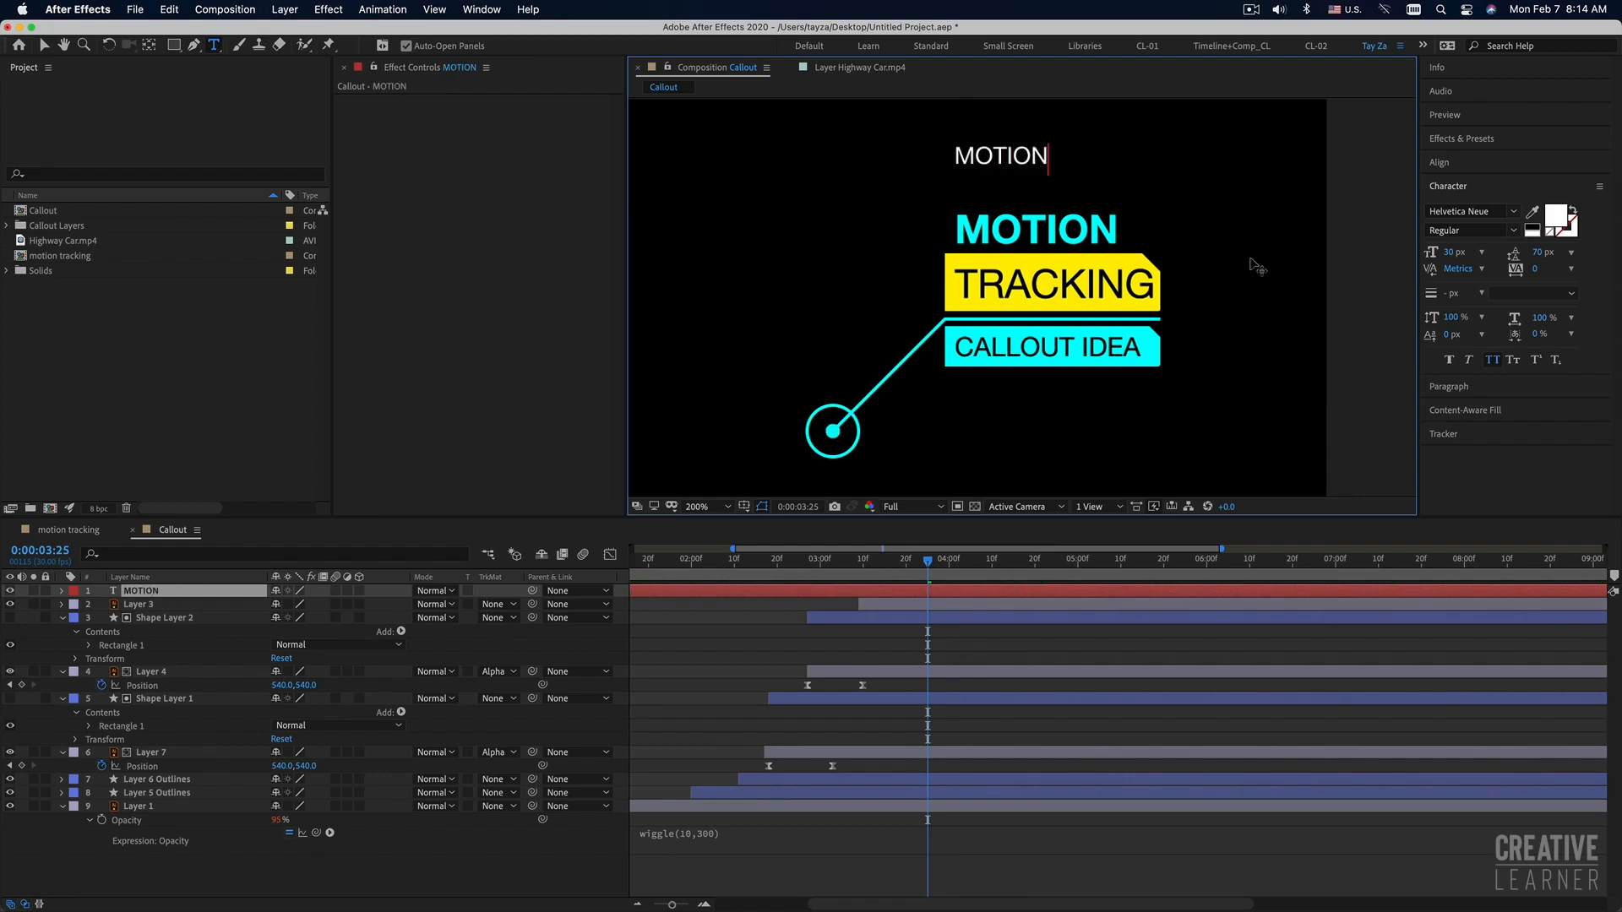
# Format the whole new MOTION text as Helvetica Neue Bold at 49 px.
pyautogui.press('super+a')
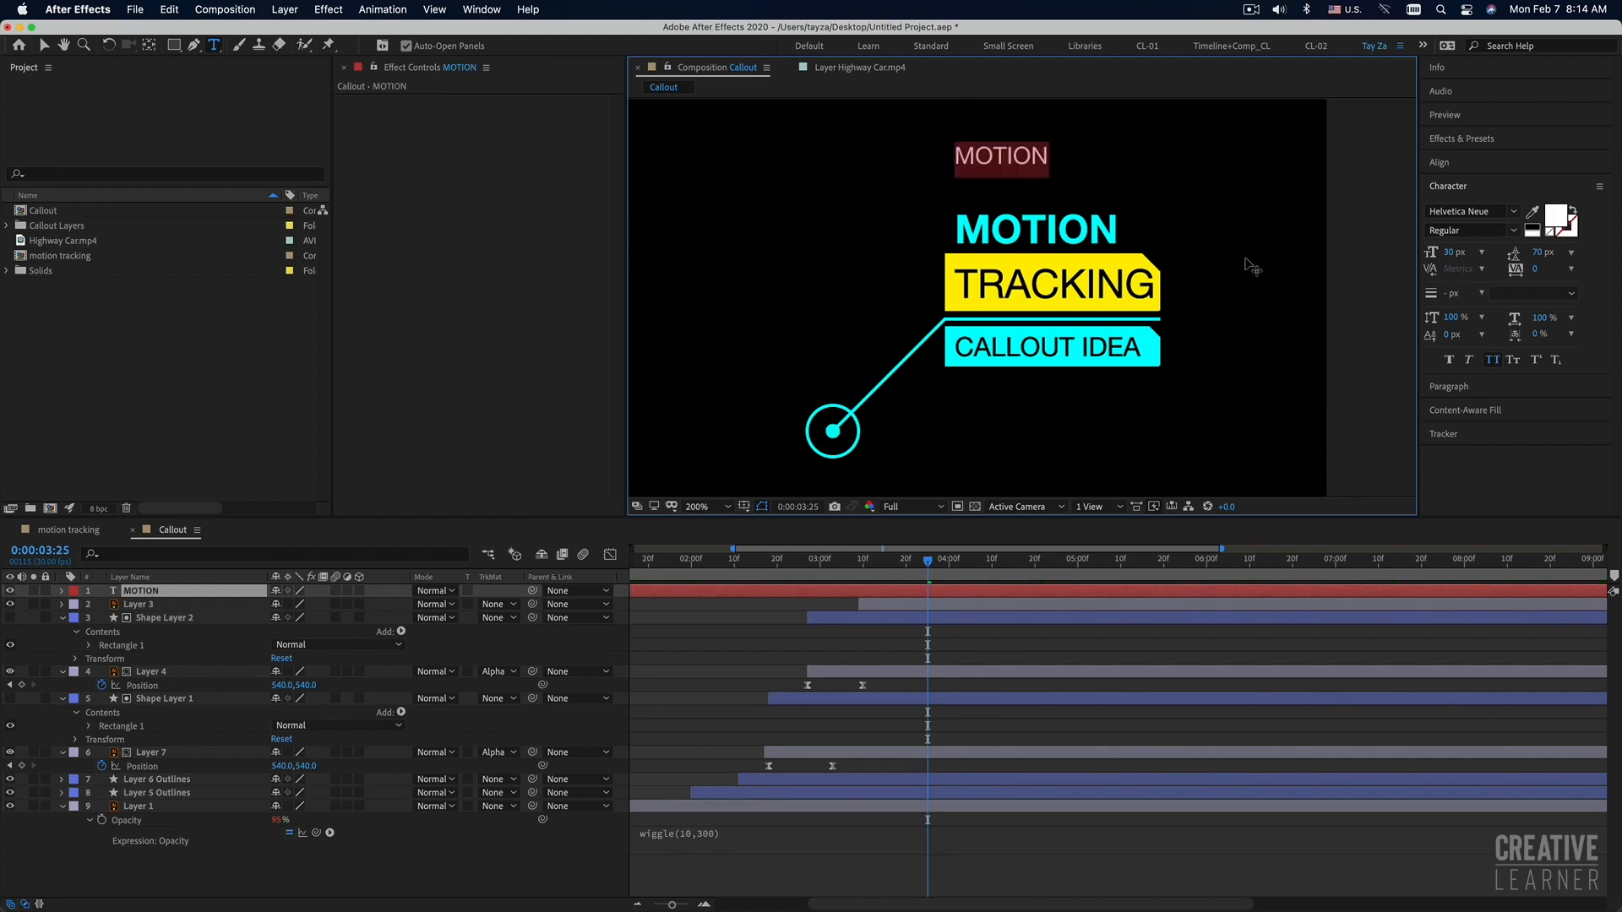
pyautogui.click(1513, 231)
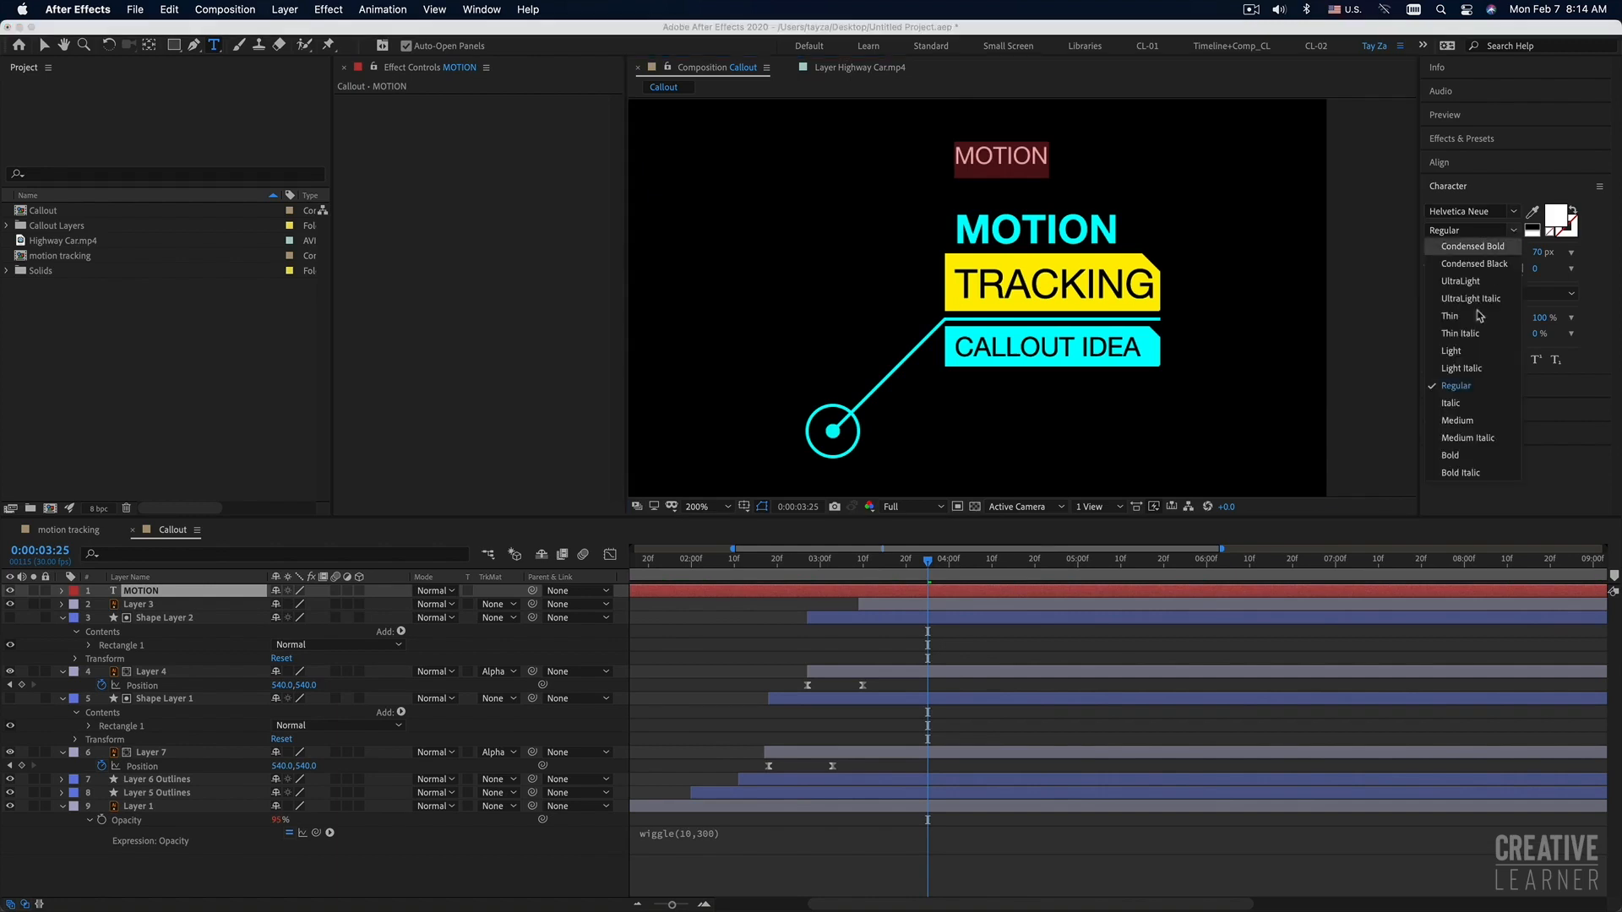
pyautogui.click(1457, 452)
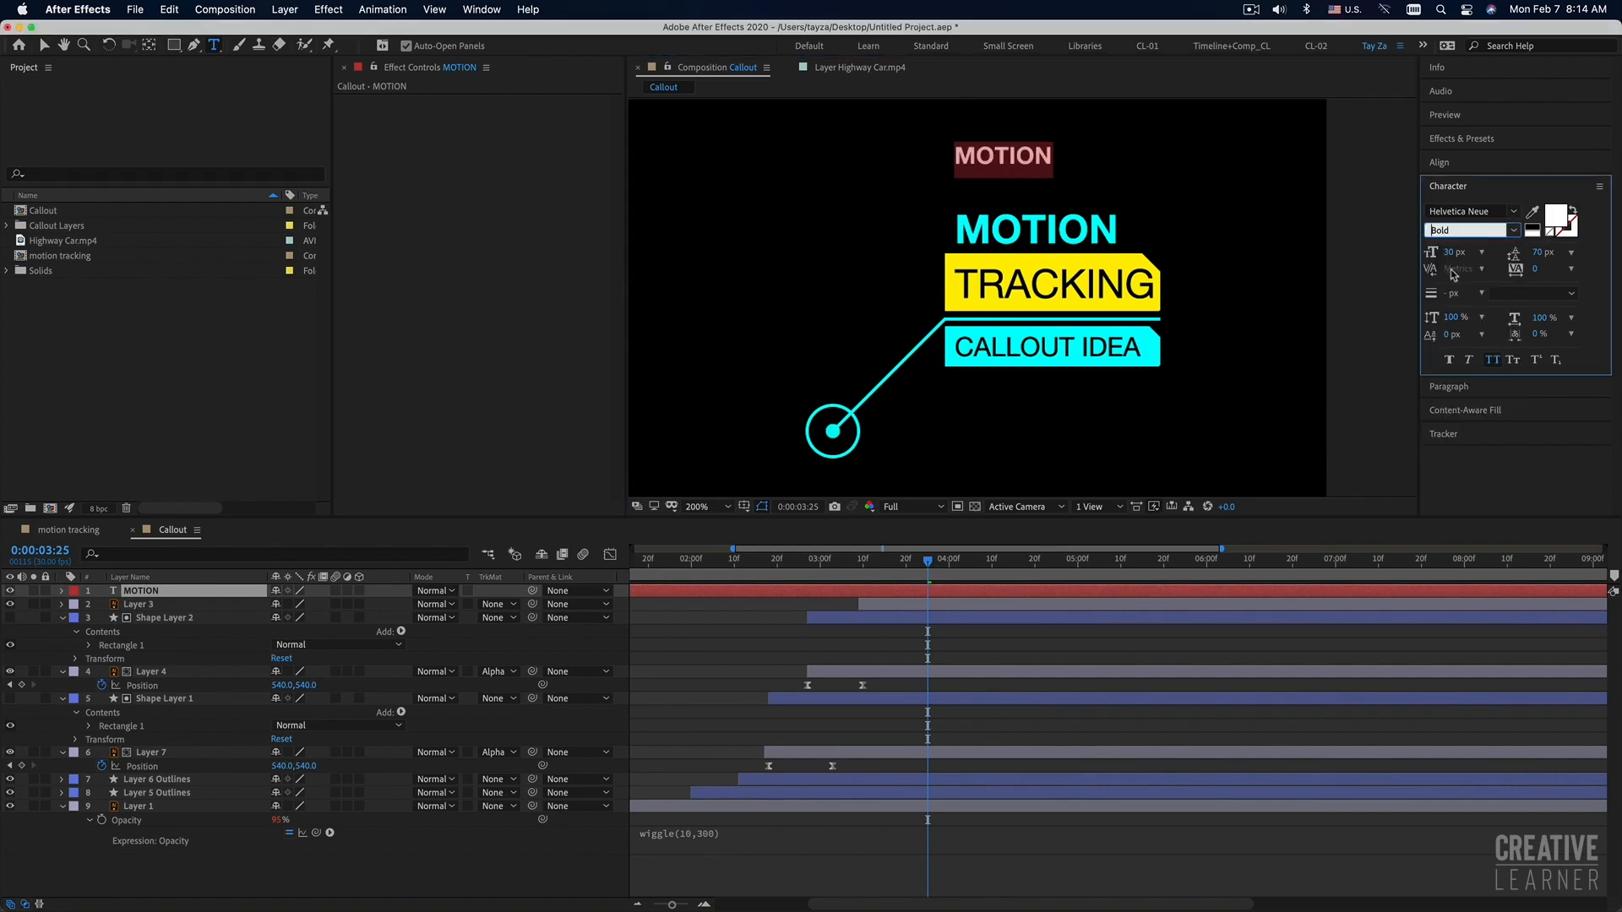
pyautogui.moveTo(1451, 257); pyautogui.dragTo(1460, 252)
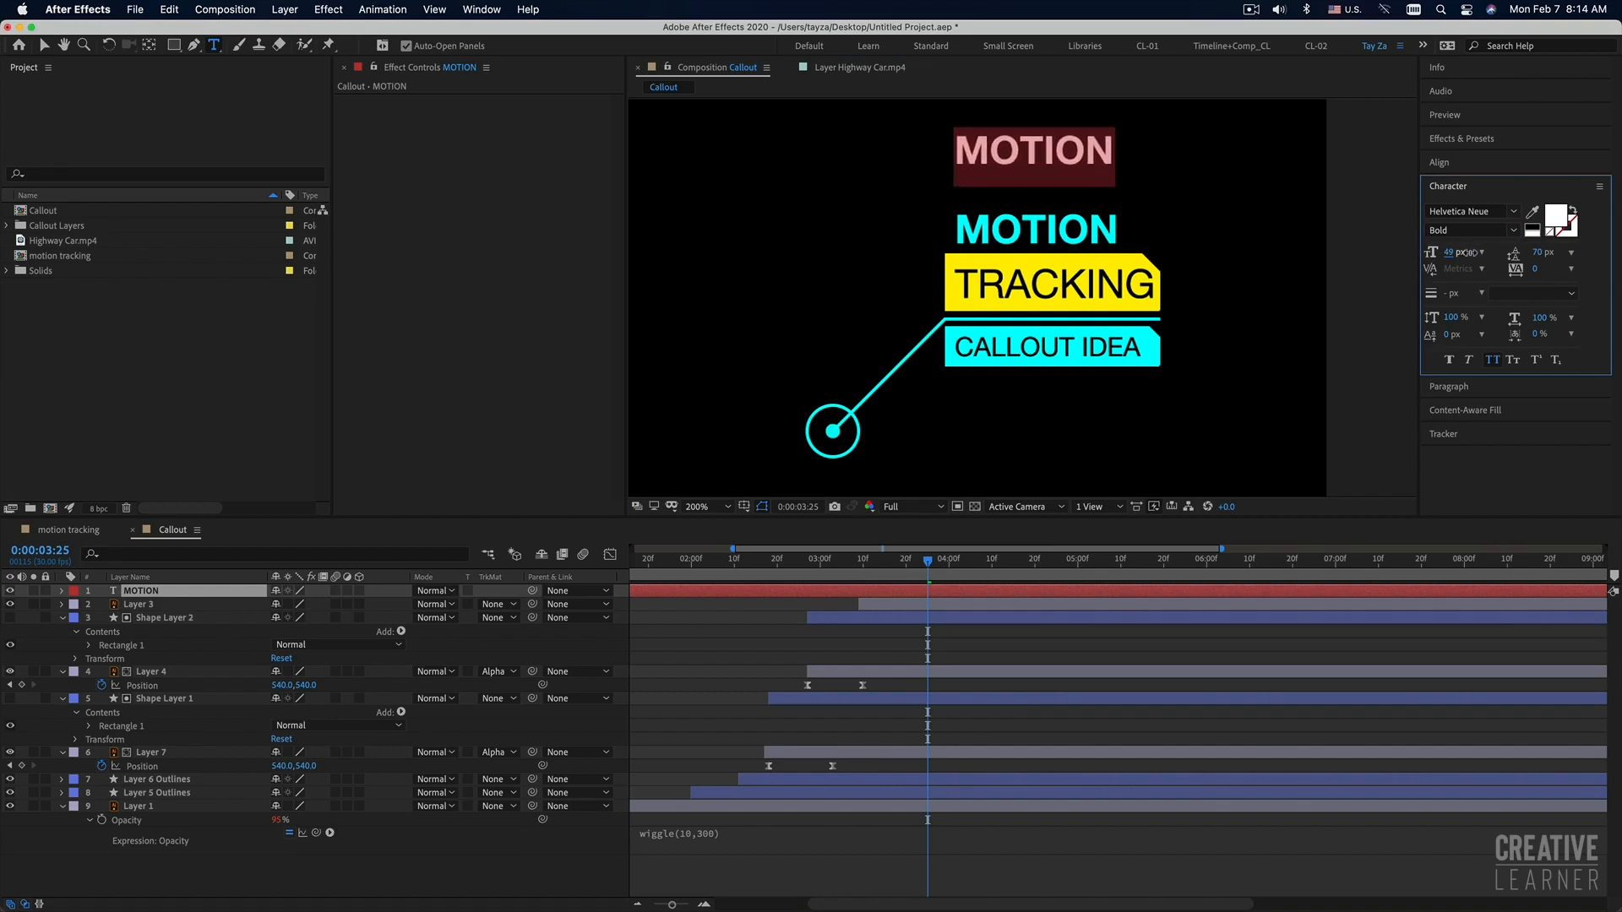
# Move the white MOTION text down so it covers the original cyan MOTION lettering.
pyautogui.click(45, 45)
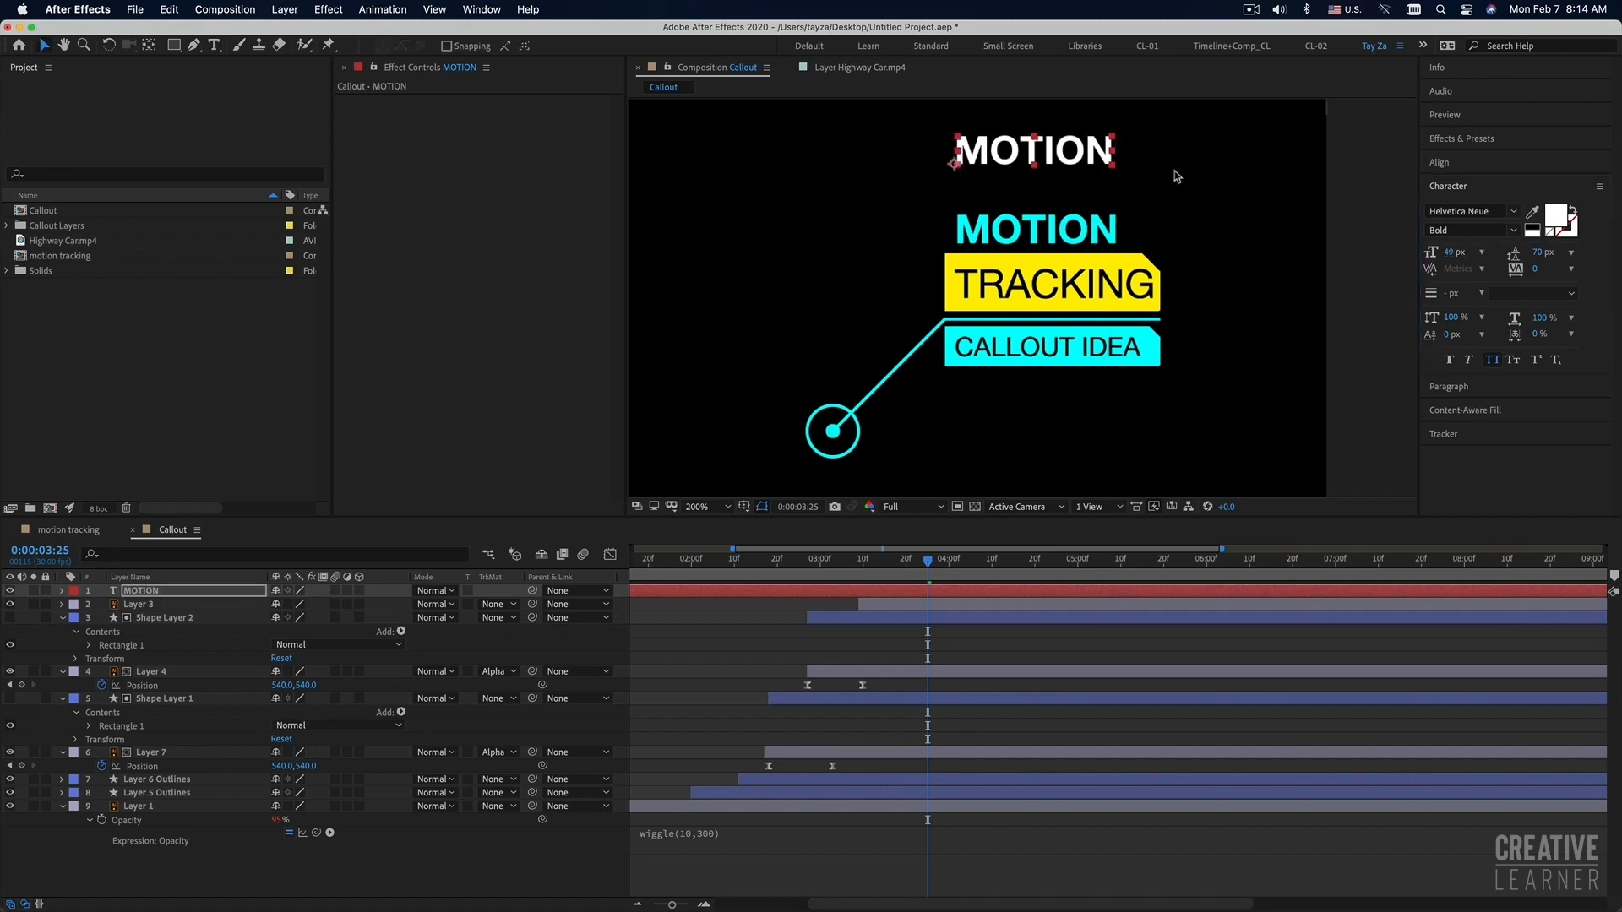
pyautogui.moveTo(1032, 152); pyautogui.dragTo(1035, 233)
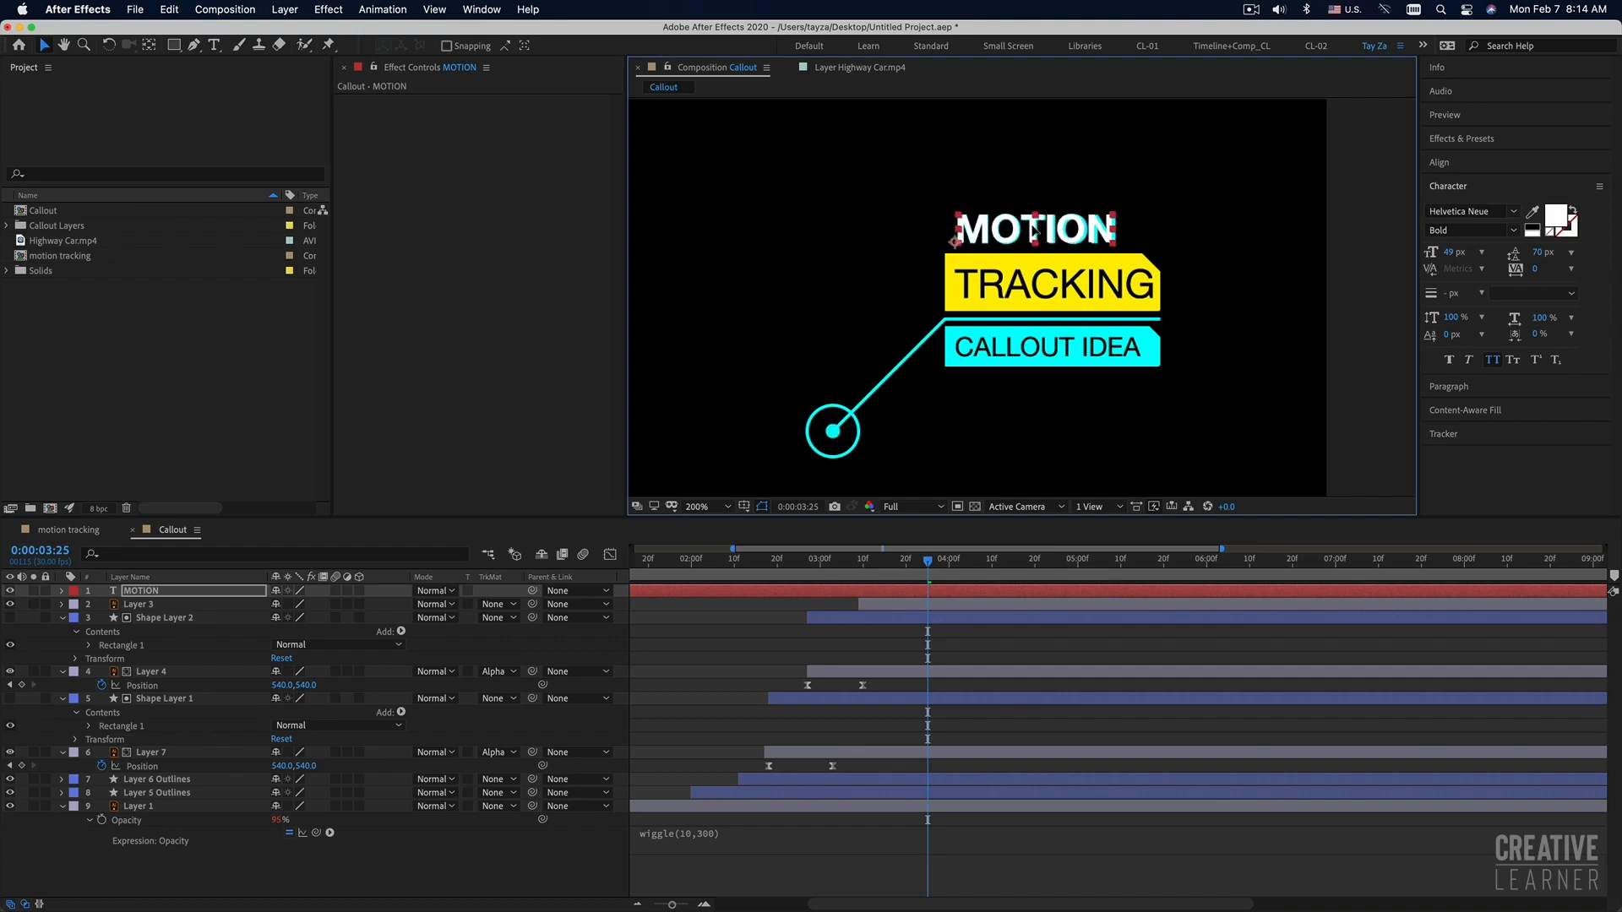
pyautogui.click(1450, 388)
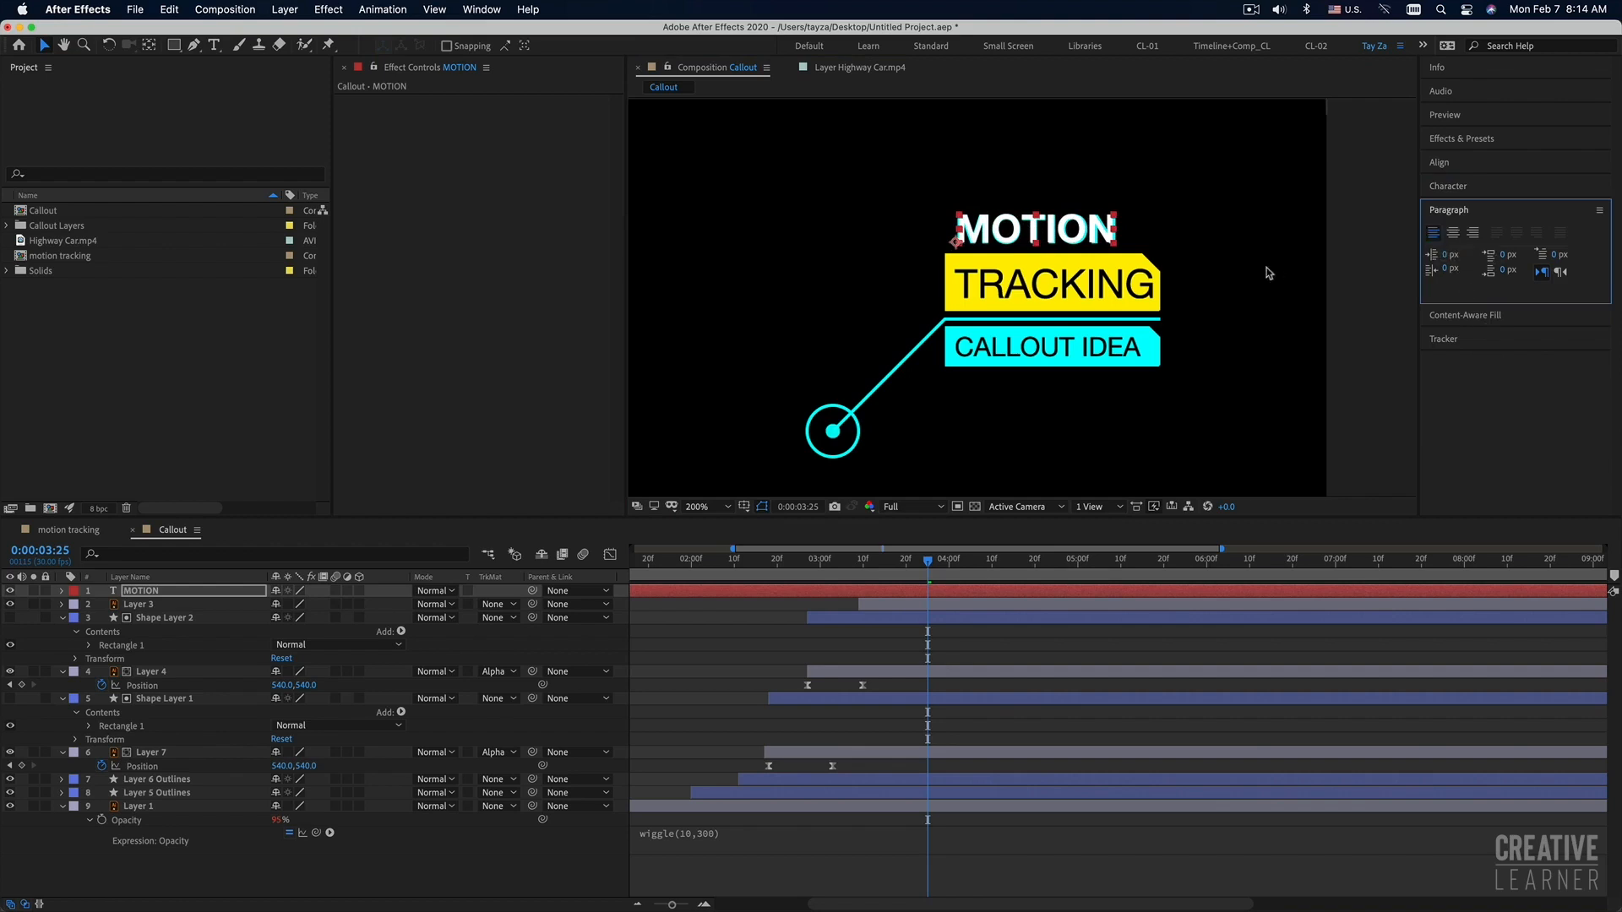
pyautogui.click(1449, 189)
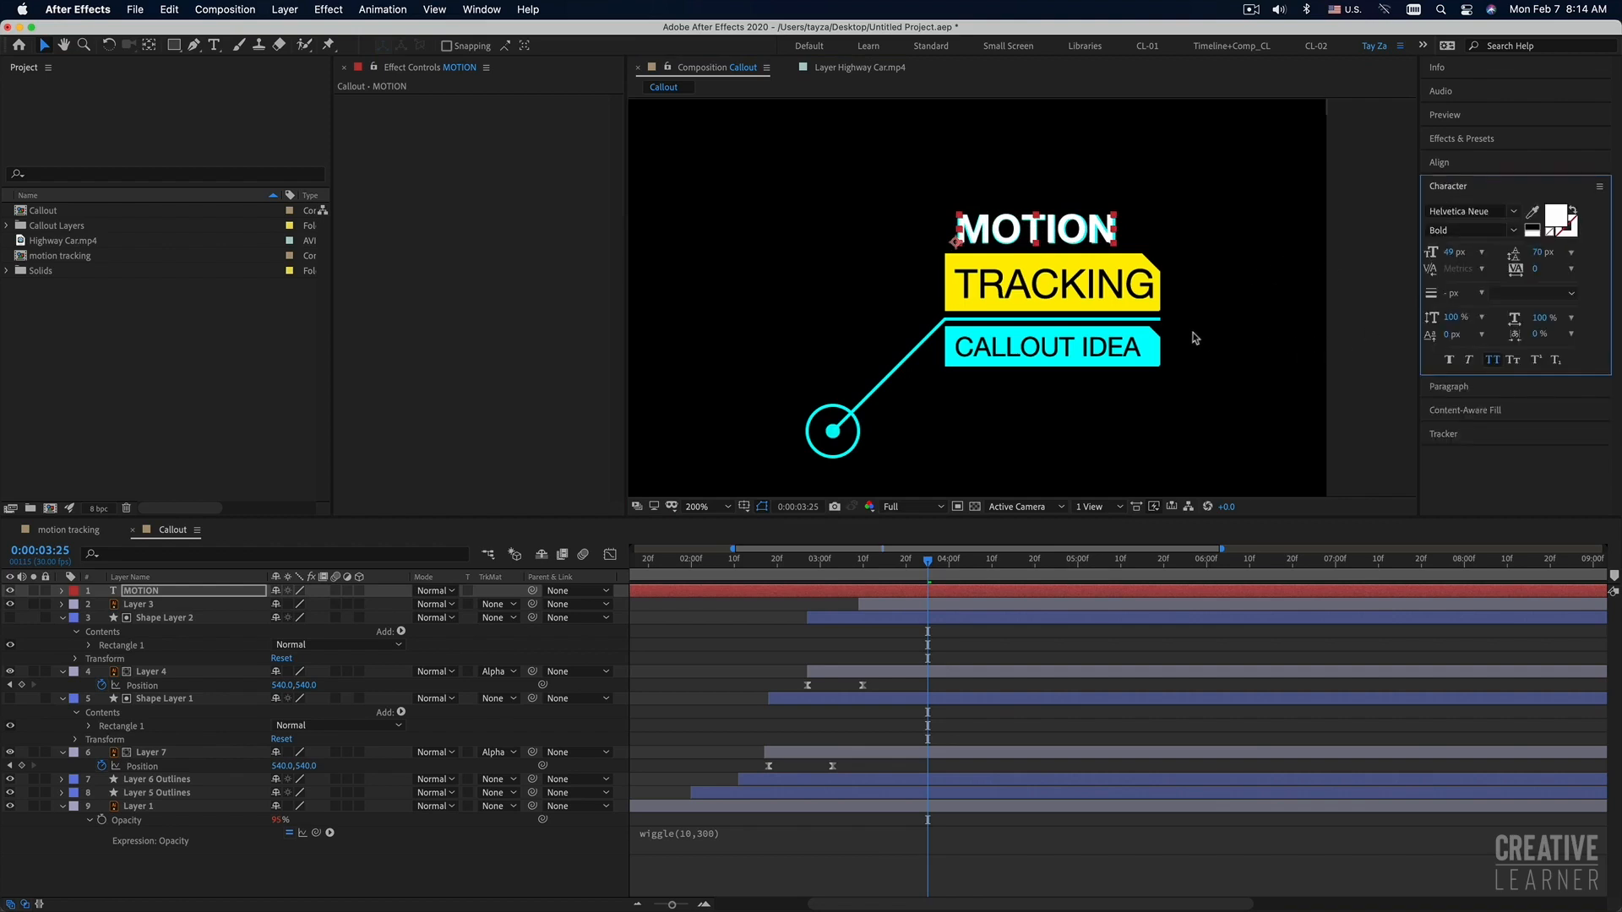
pyautogui.click(1366, 330)
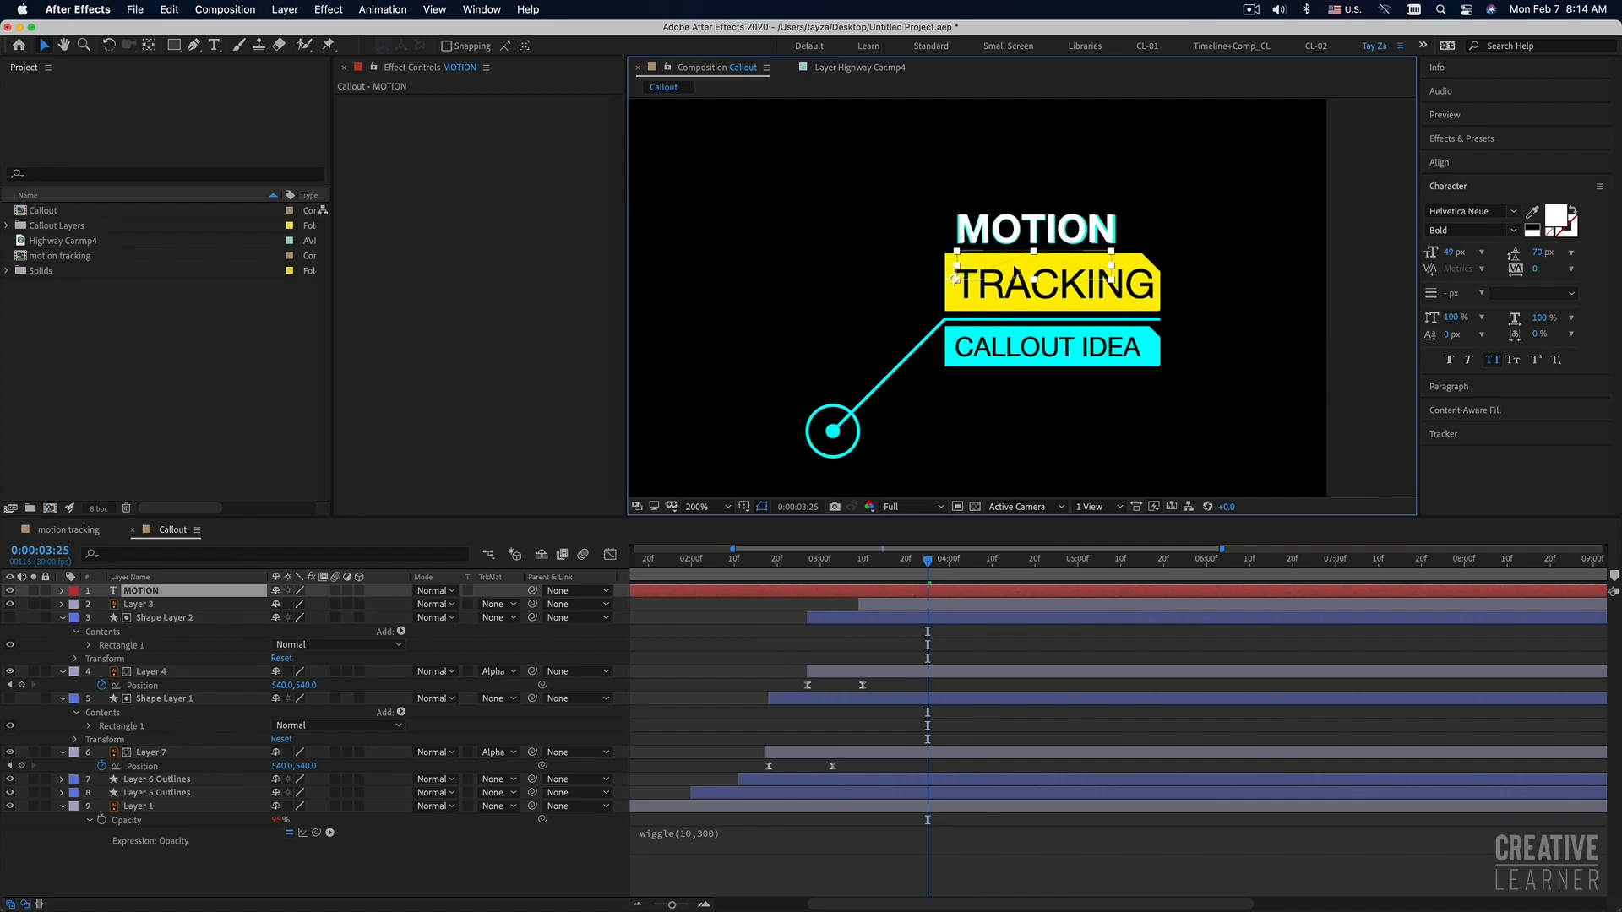
# Duplicate the MOTION text layer, place the copy over the yellow box's lettering, and change its text to "tracking".
pyautogui.moveTo(1016, 249); pyautogui.dragTo(1019, 274)
pyautogui.press('super+z')
pyautogui.press('super+d')
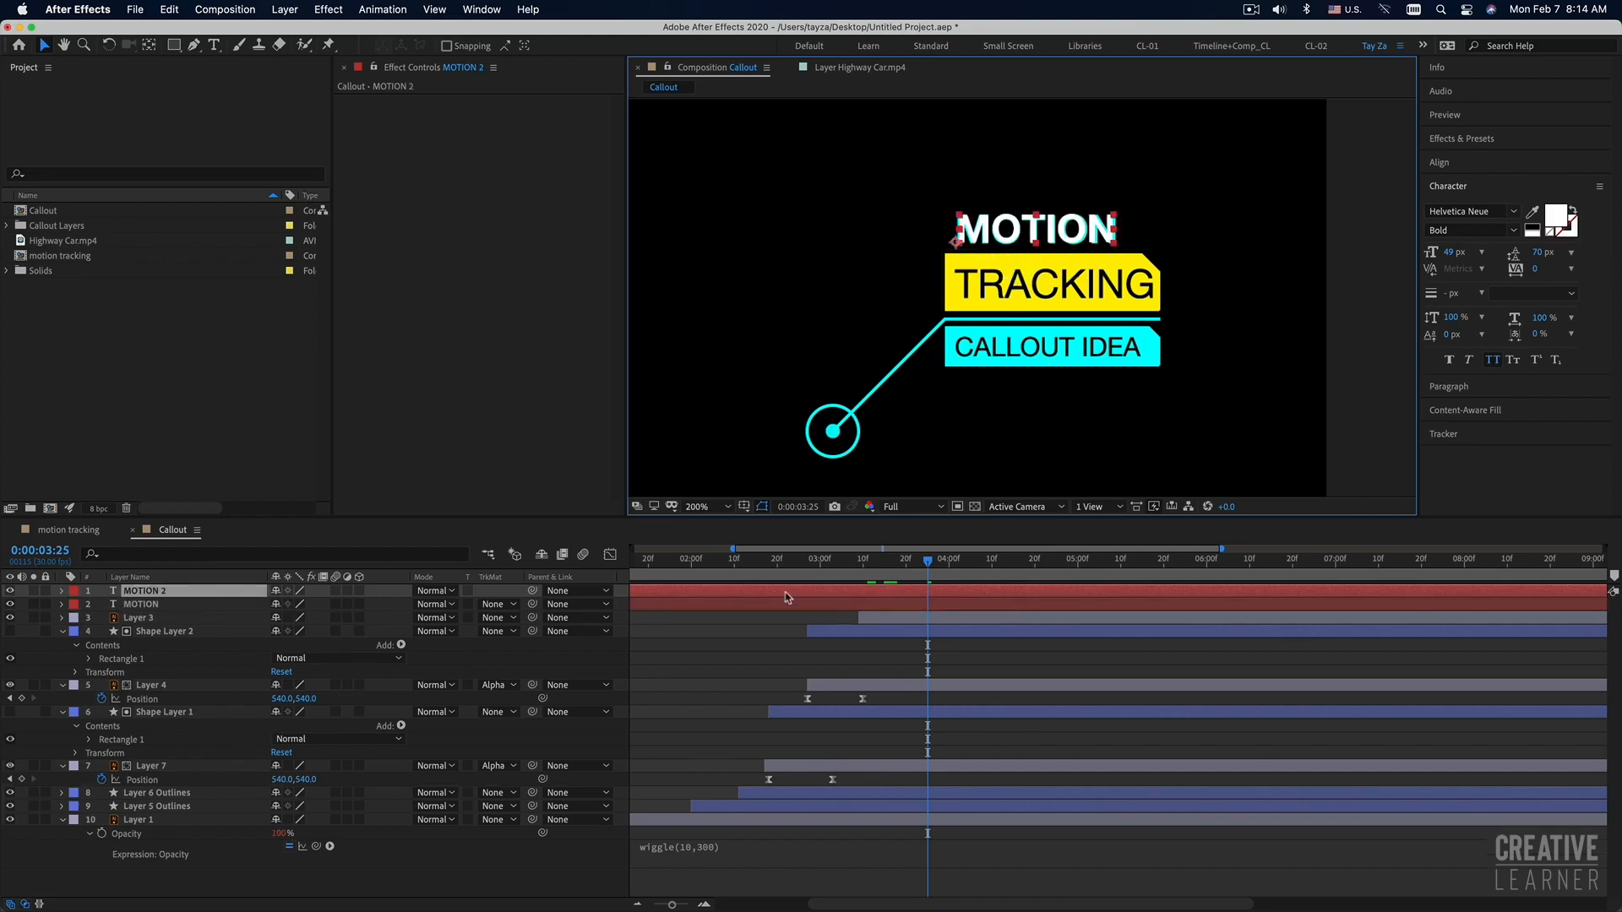
pyautogui.moveTo(1066, 234); pyautogui.dragTo(1068, 286)
pyautogui.doubleClick(1066, 288)
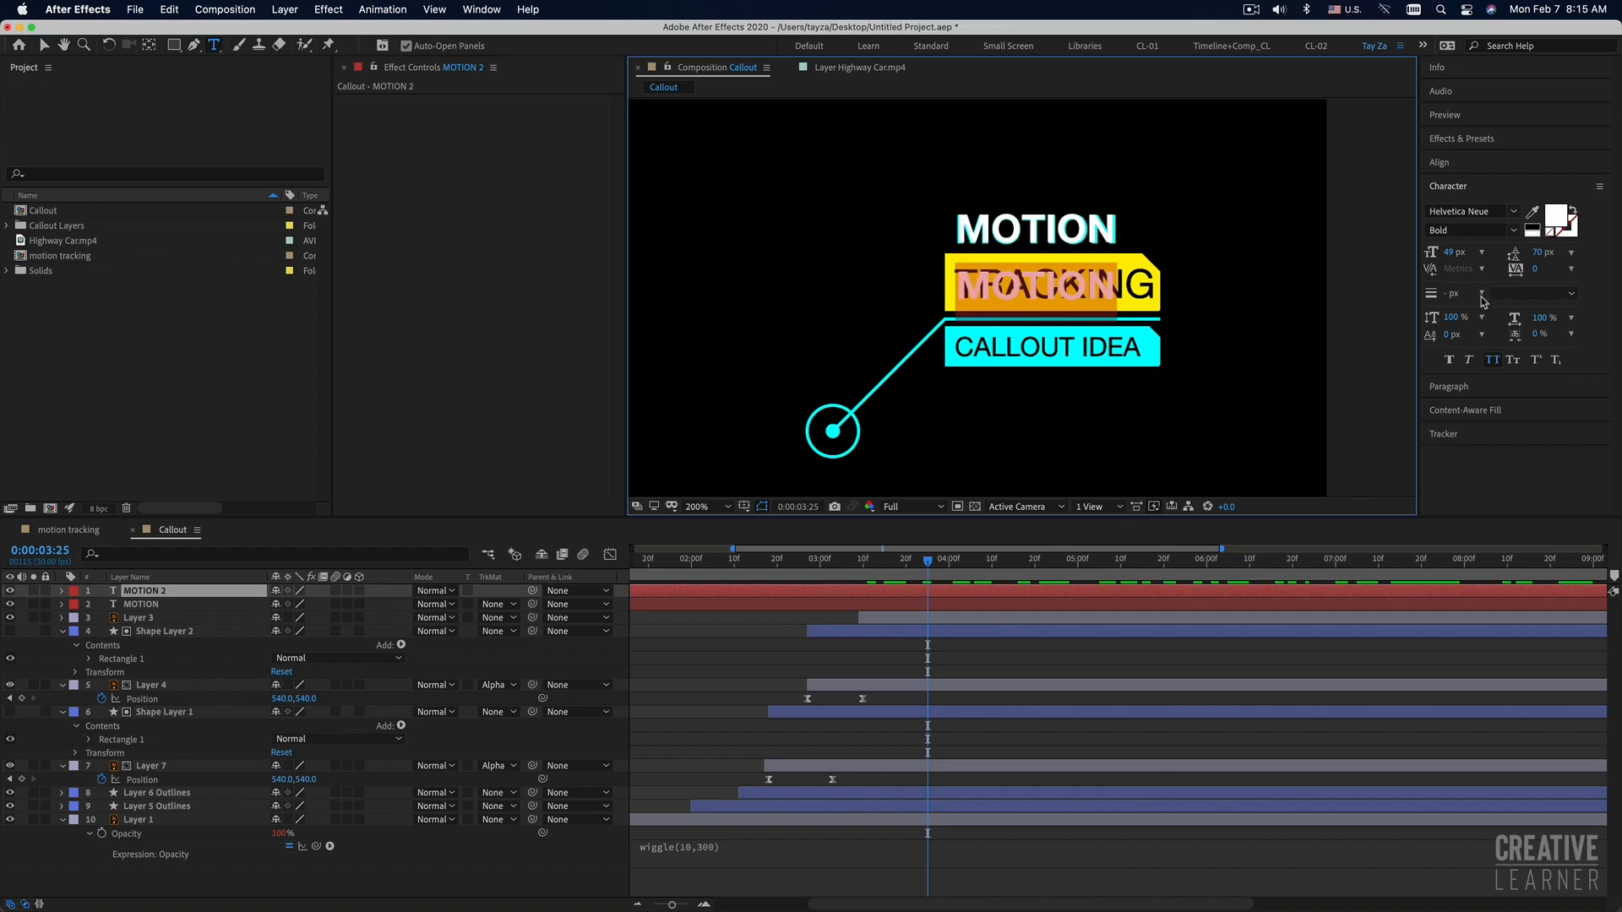
pyautogui.write('tracking')
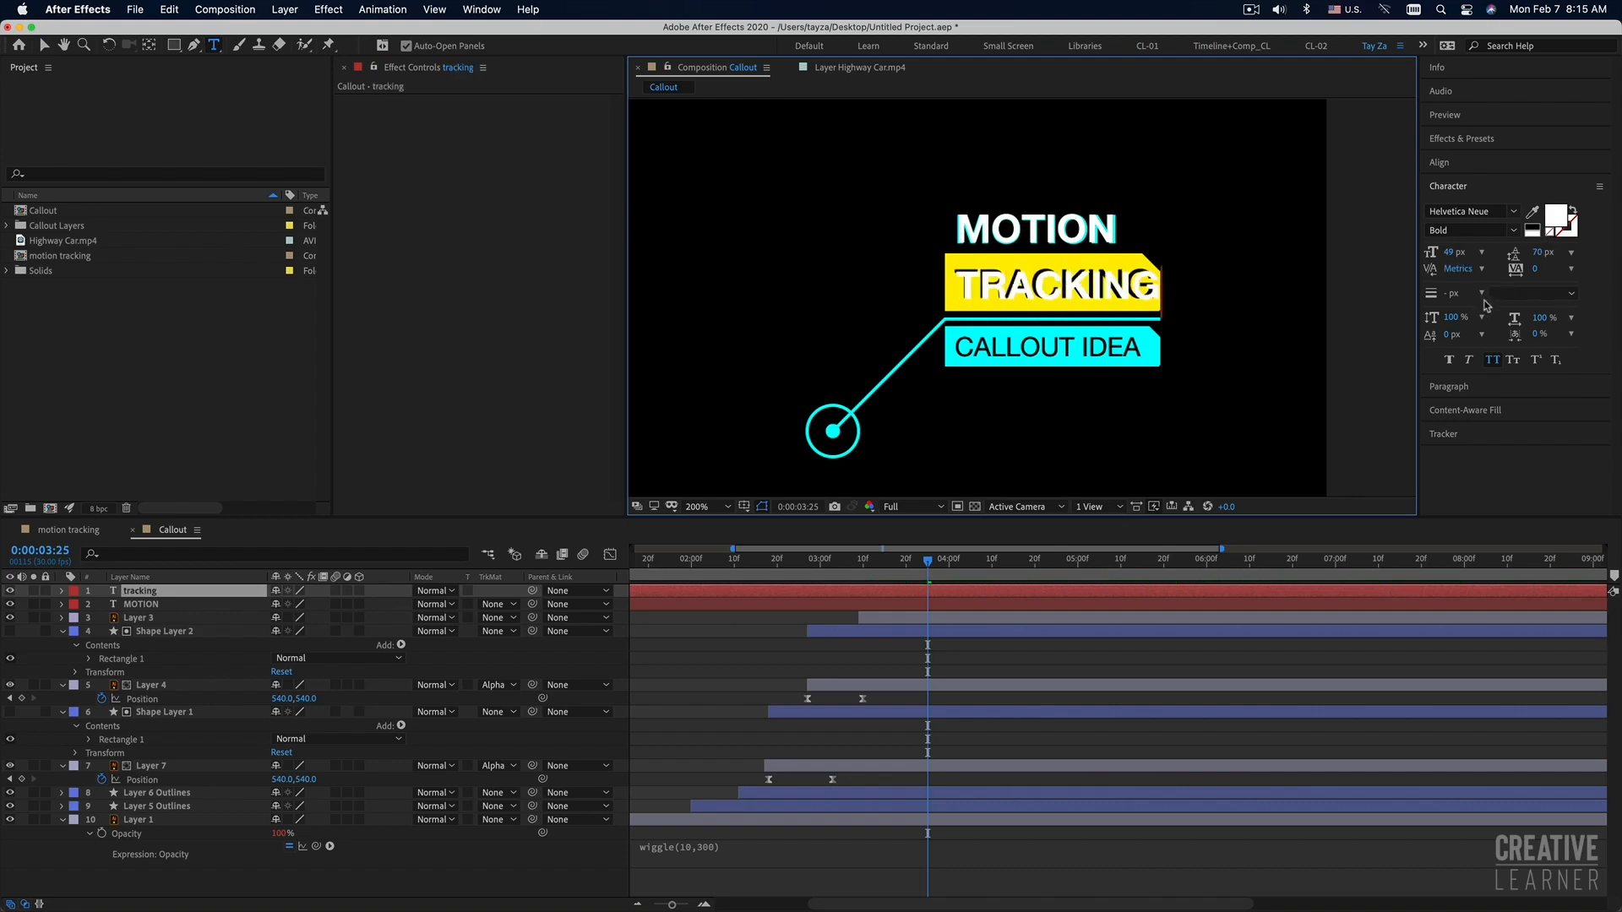
# Set the font style of the whole "tracking" text to Regular.
pyautogui.press('super+a')
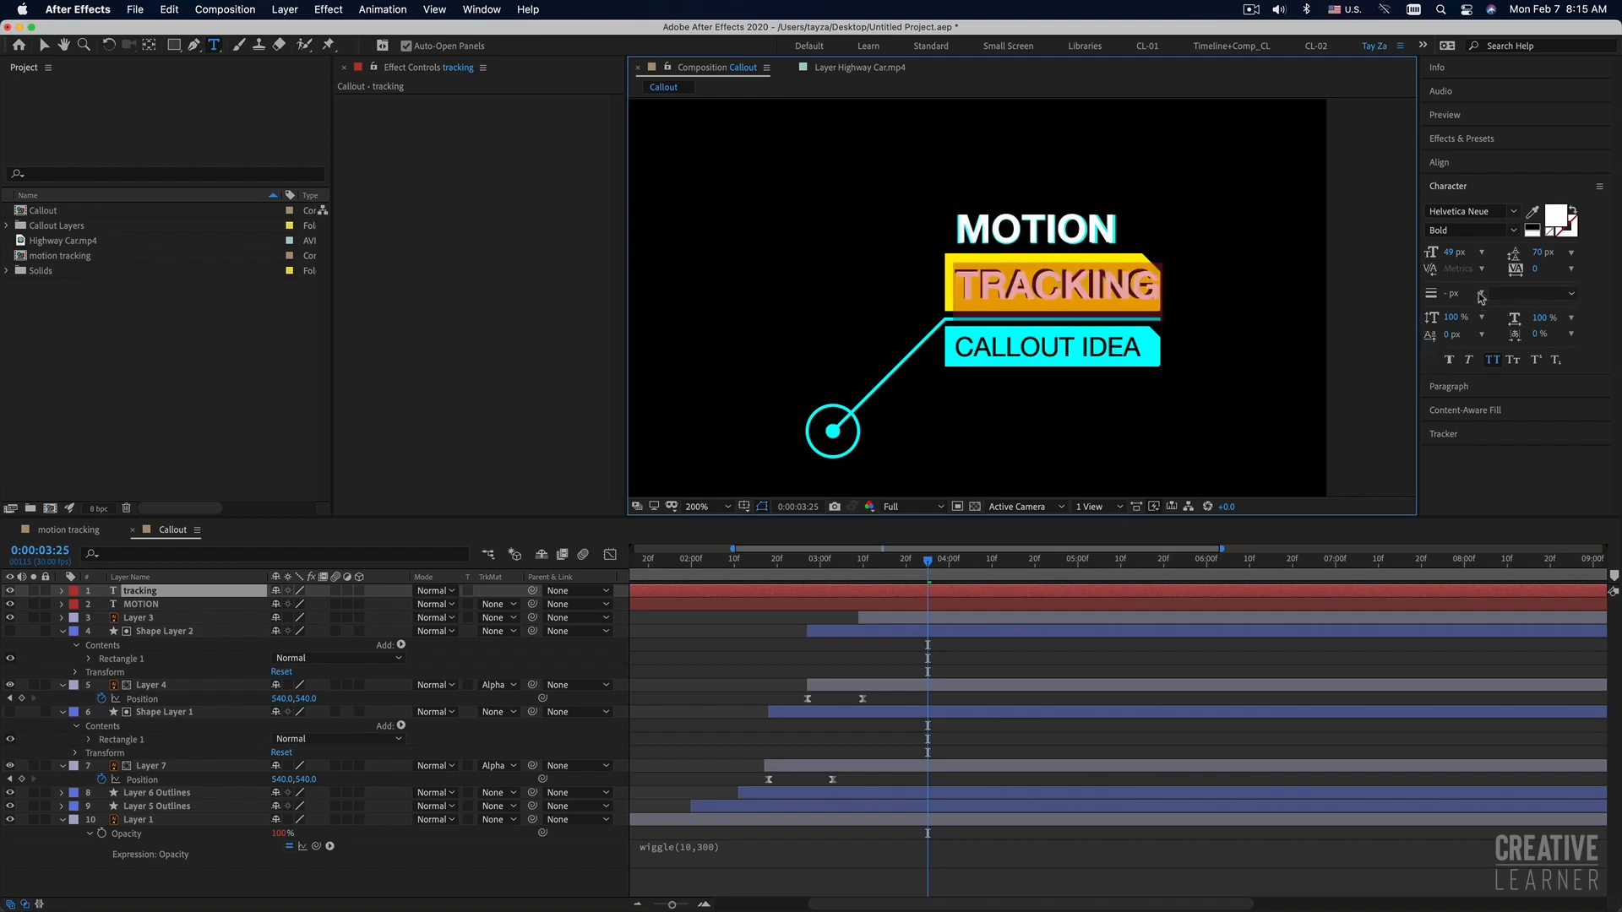
pyautogui.click(1511, 233)
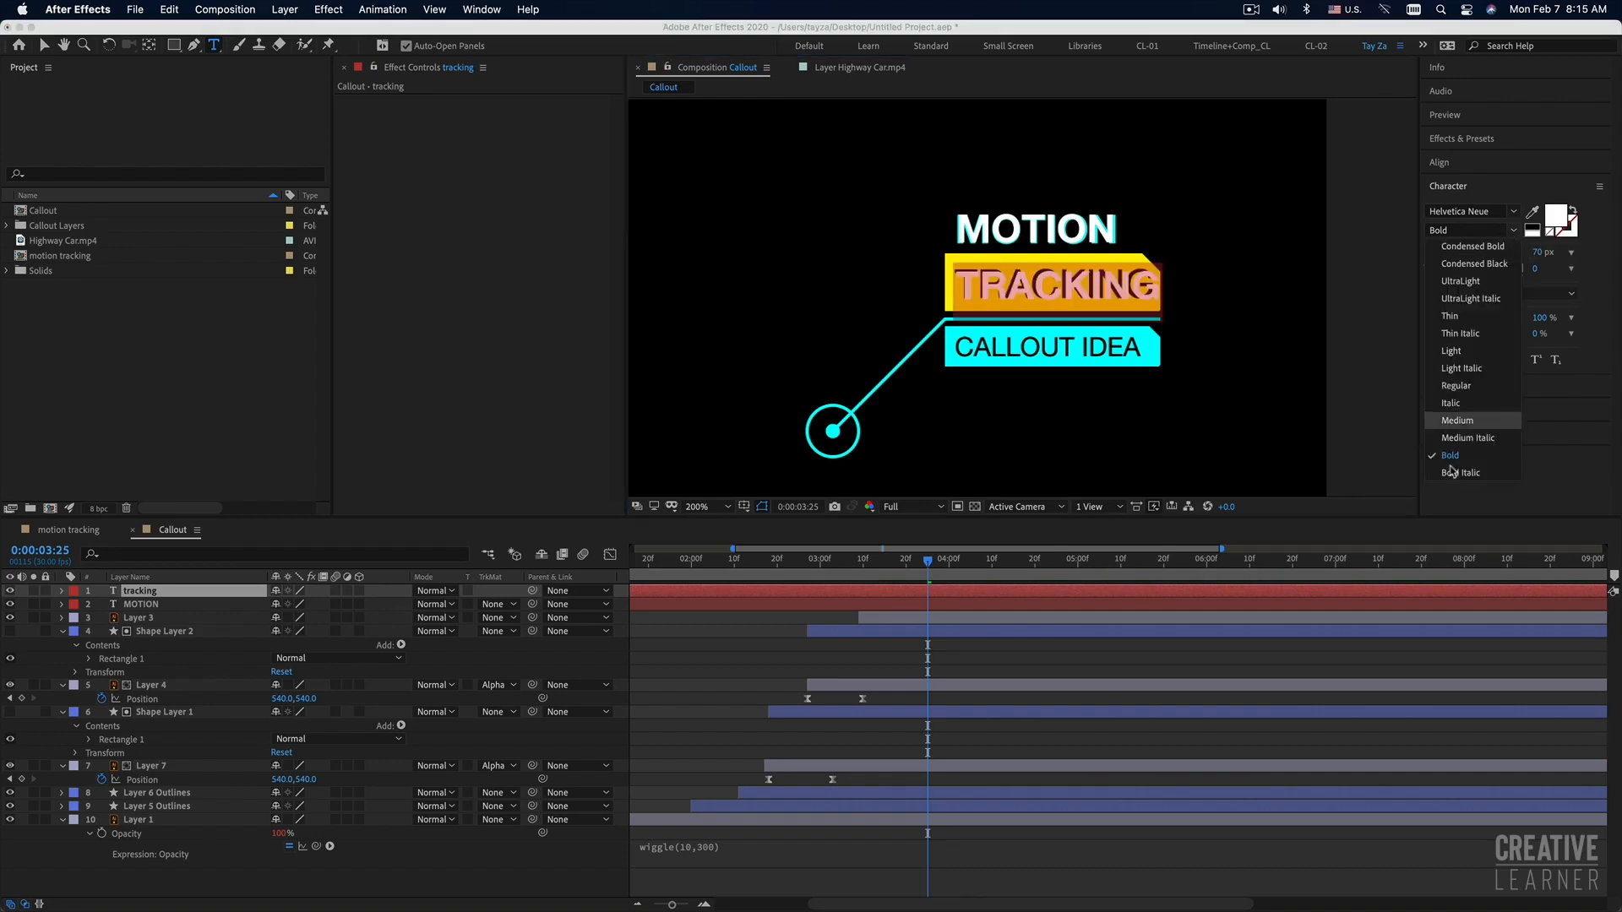
pyautogui.click(1456, 387)
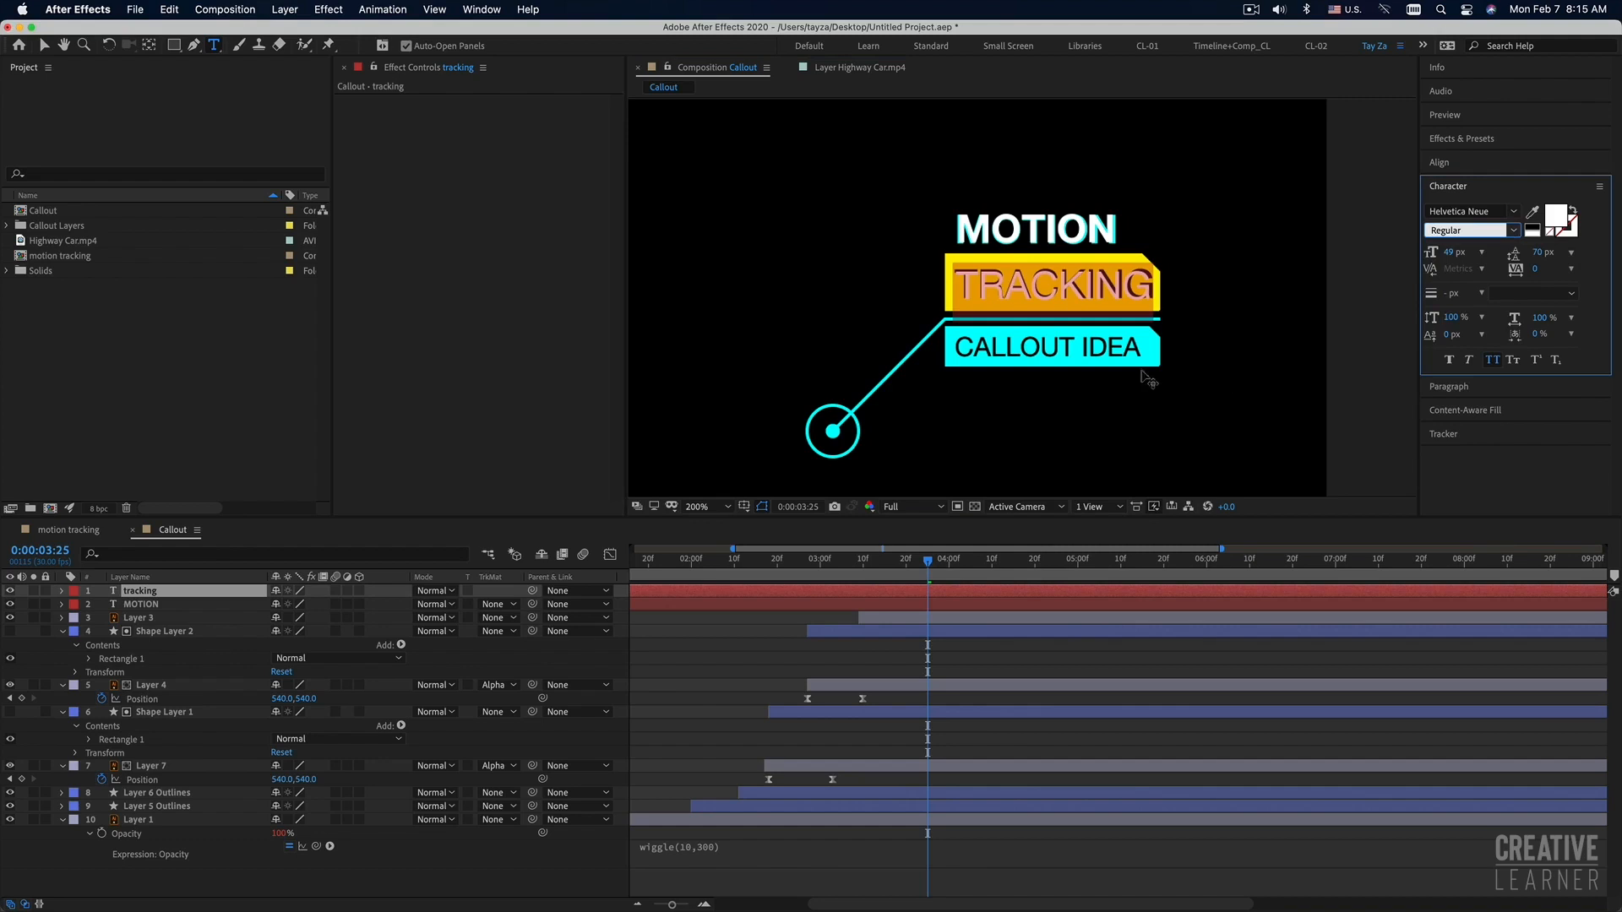
pyautogui.click(44, 44)
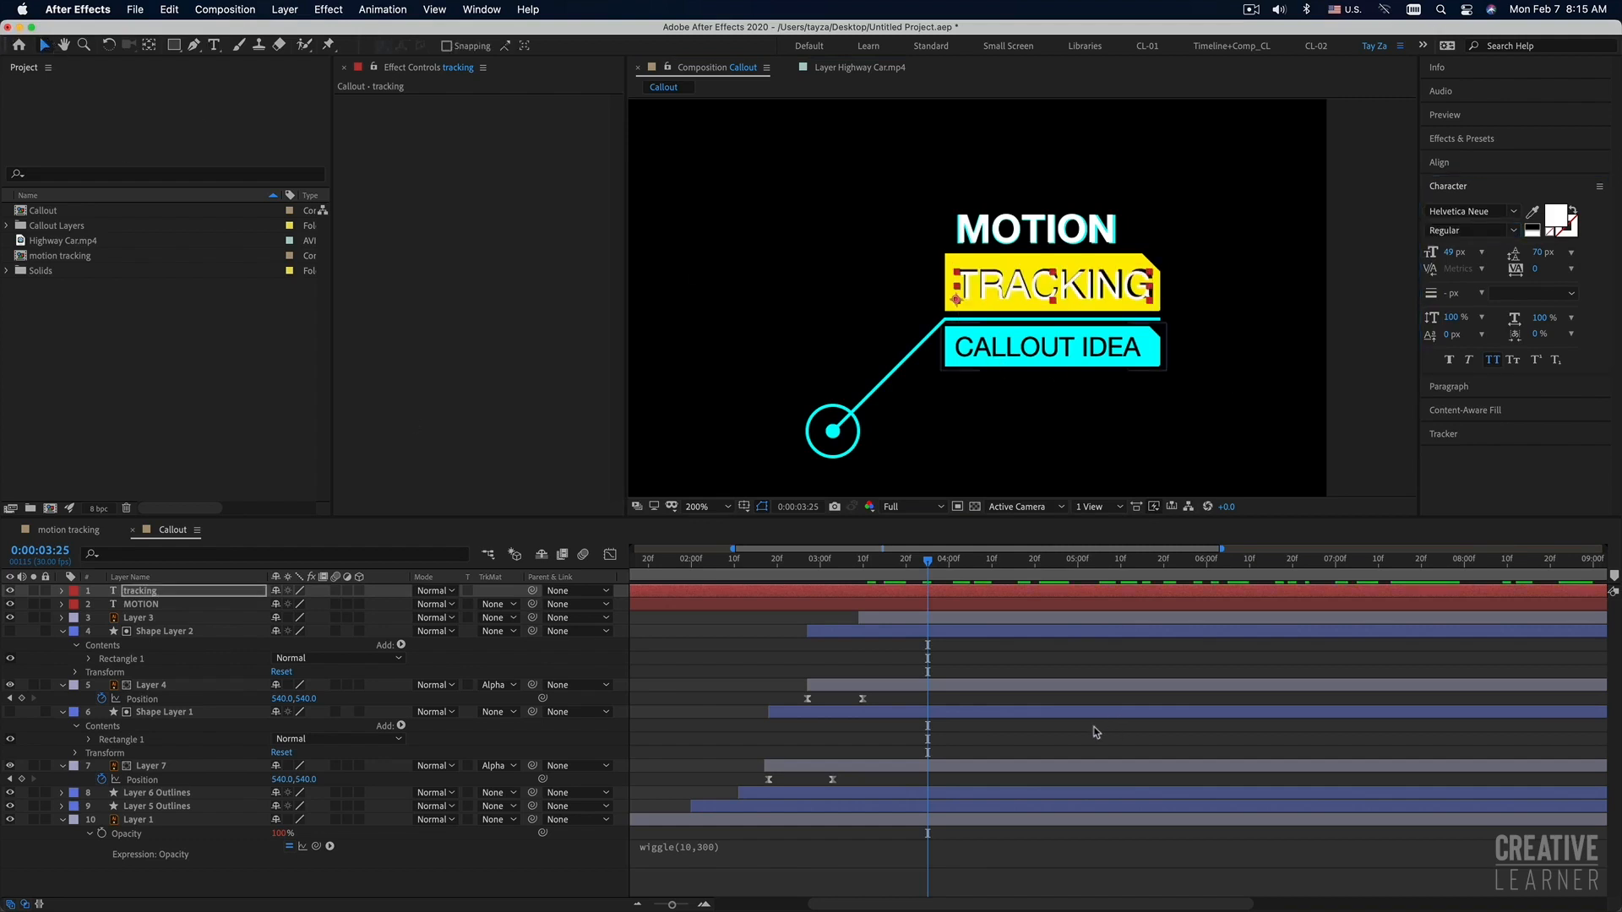
# Duplicate the "tracking" text layer and nudge the copy straight down onto the cyan box's lettering.
pyautogui.press('super+d')
pyautogui.hotkey('shift', 'Down')
pyautogui.hotkey('shift', 'Down')
pyautogui.hotkey('shift', 'Down')
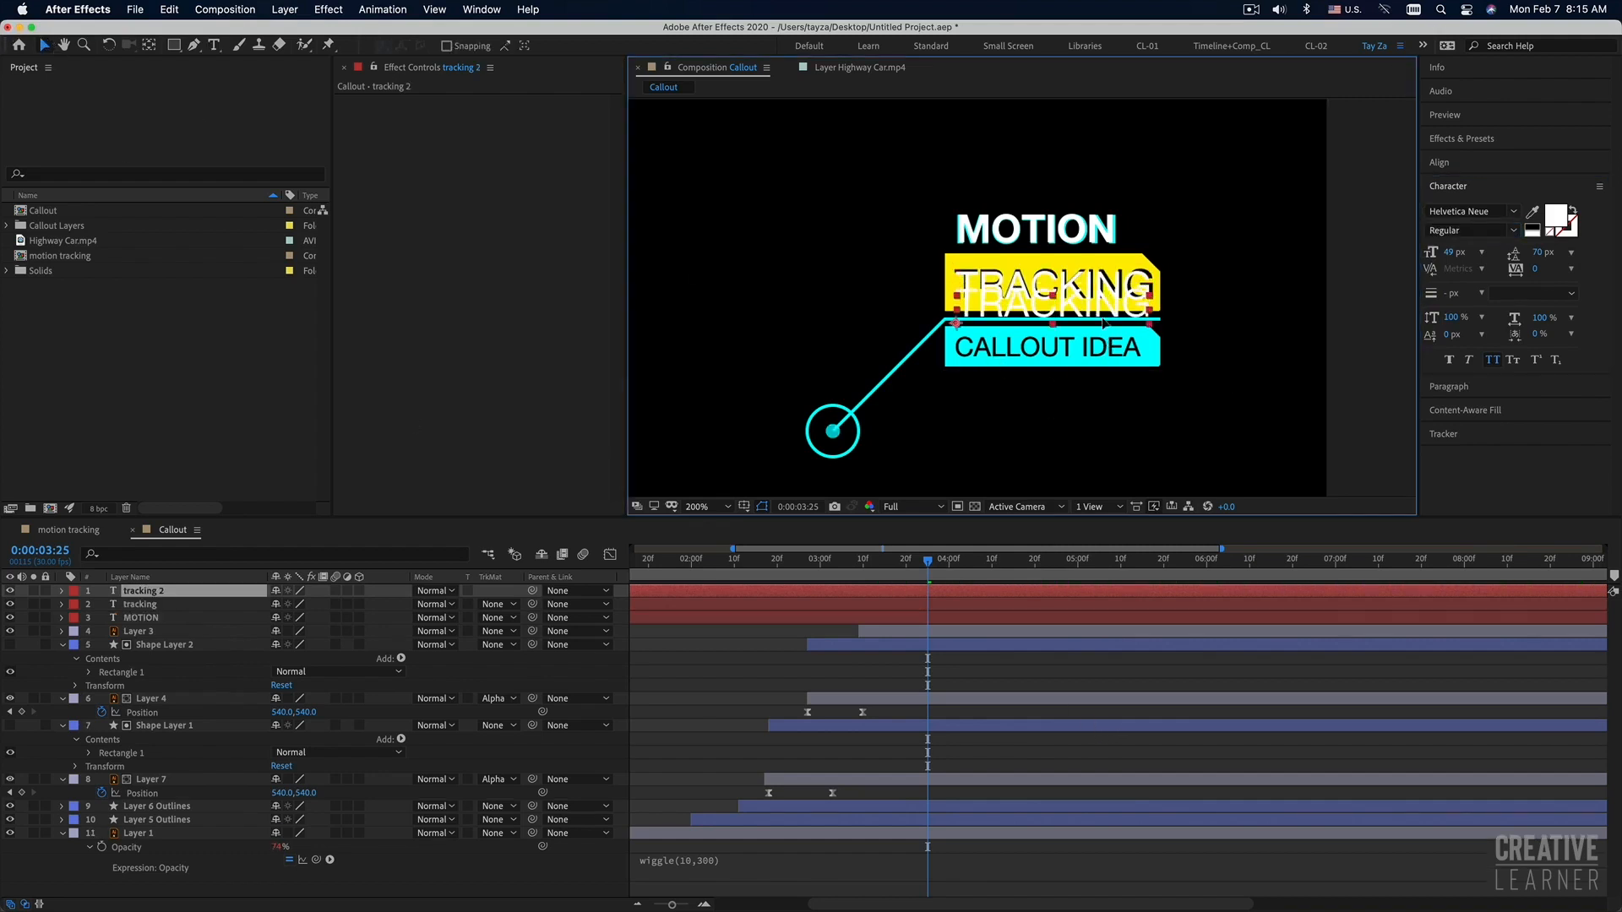
pyautogui.press('Down')
pyautogui.press('Down')
pyautogui.press('Down')
pyautogui.press('Down')
pyautogui.press('Down')
pyautogui.press('Down')
pyautogui.press('Return')
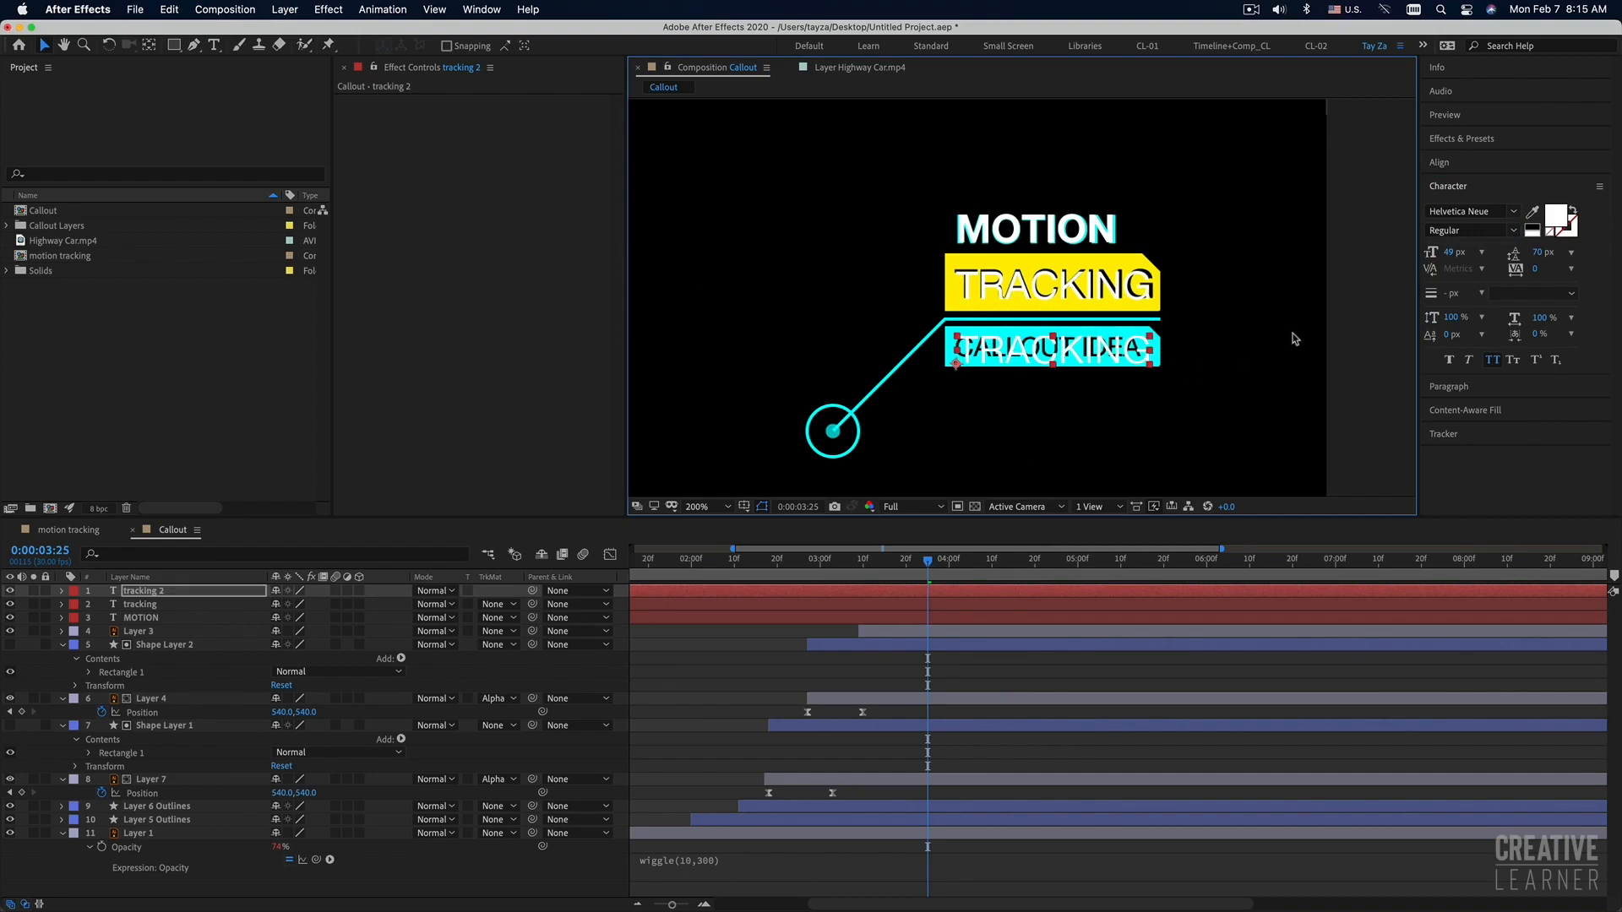
# Replace the text of the copy on the cyan box with "callout idea".
pyautogui.doubleClick(1061, 355)
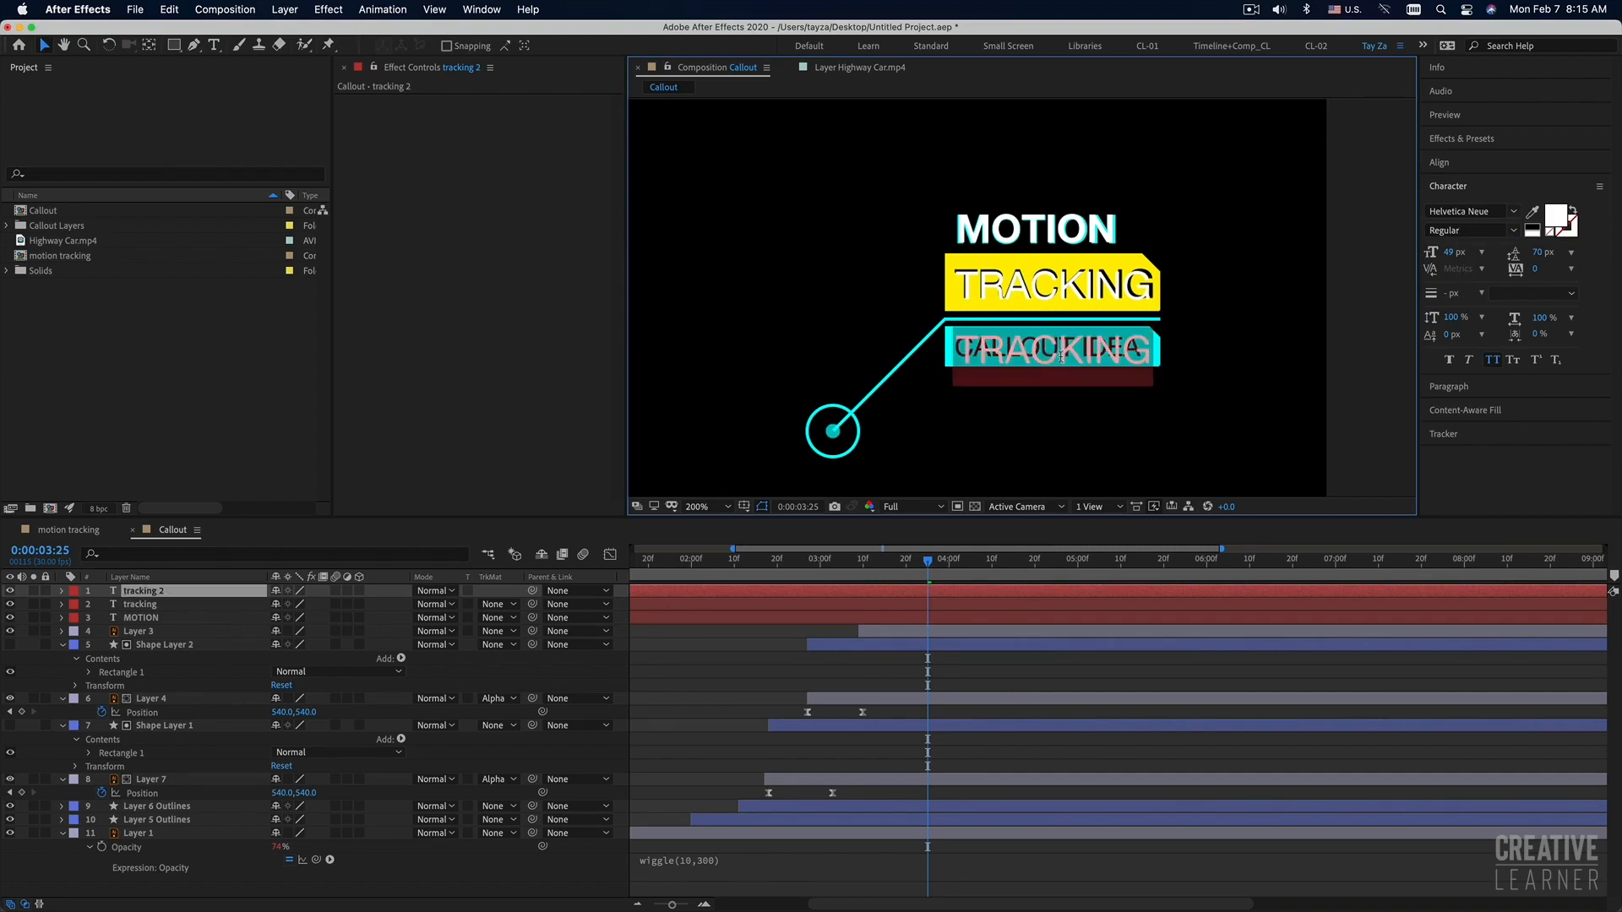
pyautogui.write('callout')
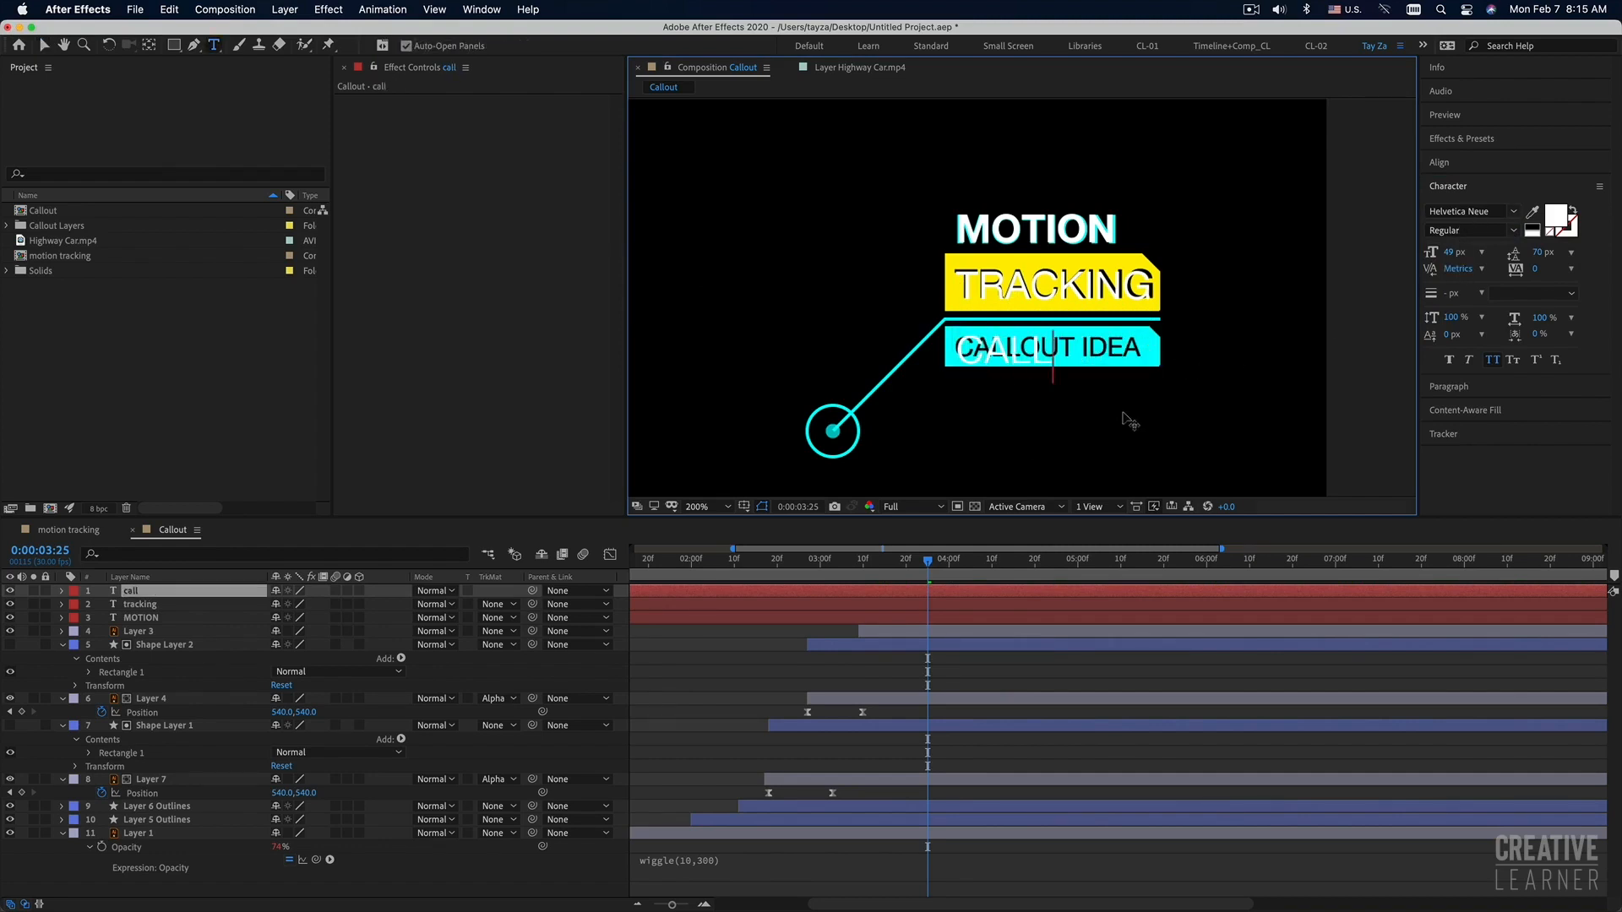
pyautogui.write(' idea')
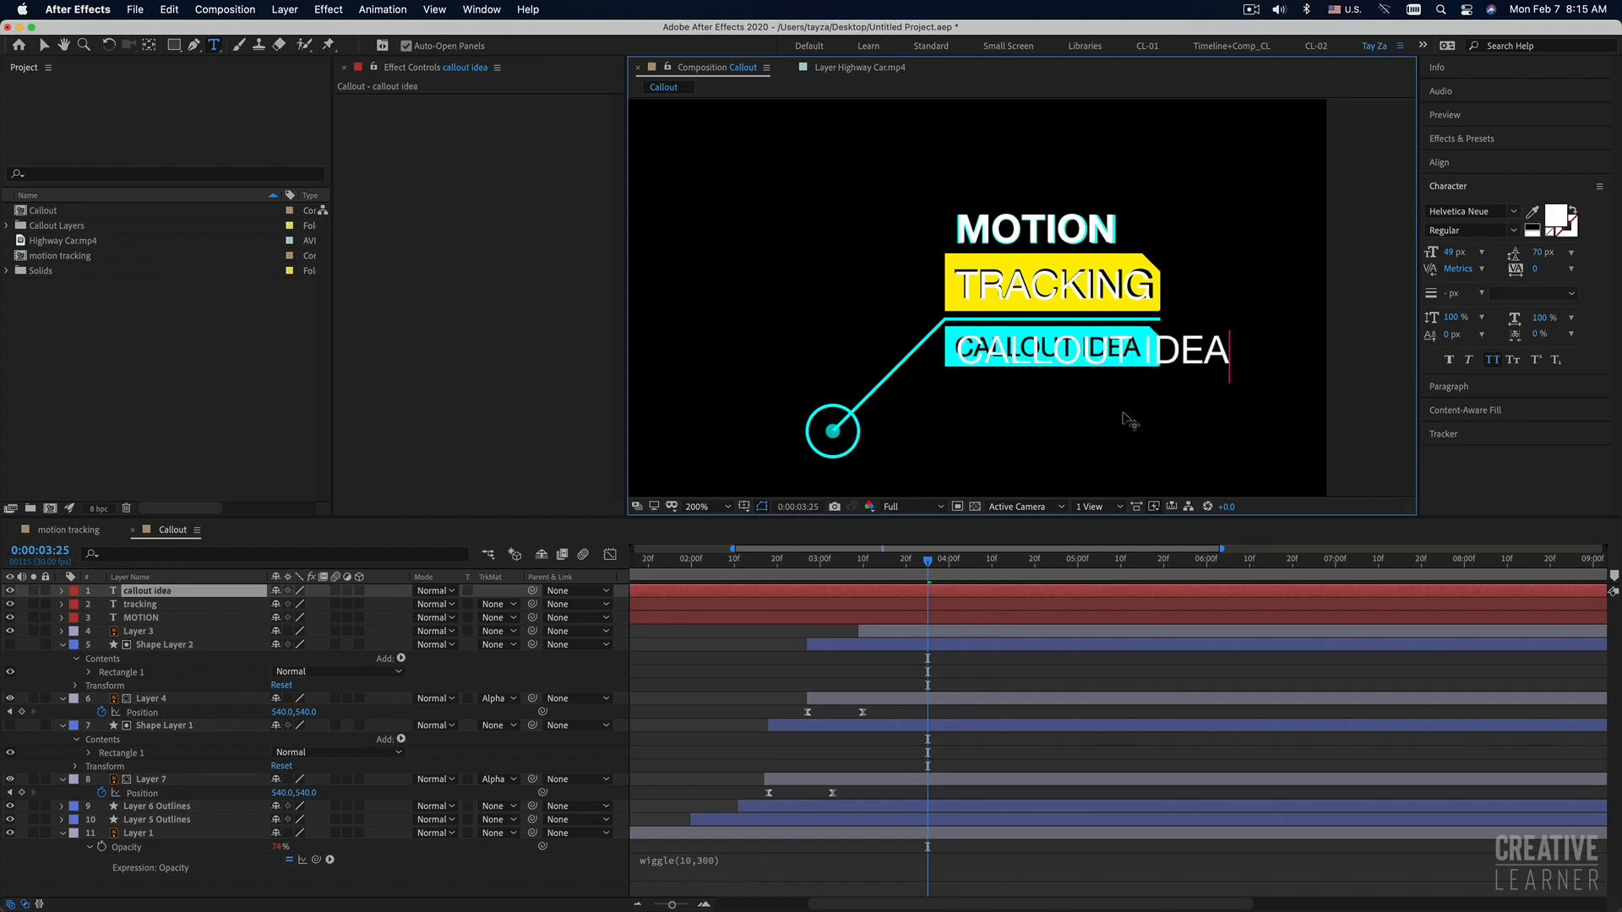
# Set the font size of the whole "callout idea" text to 33 px.
pyautogui.press('super+a')
pyautogui.click(1451, 251)
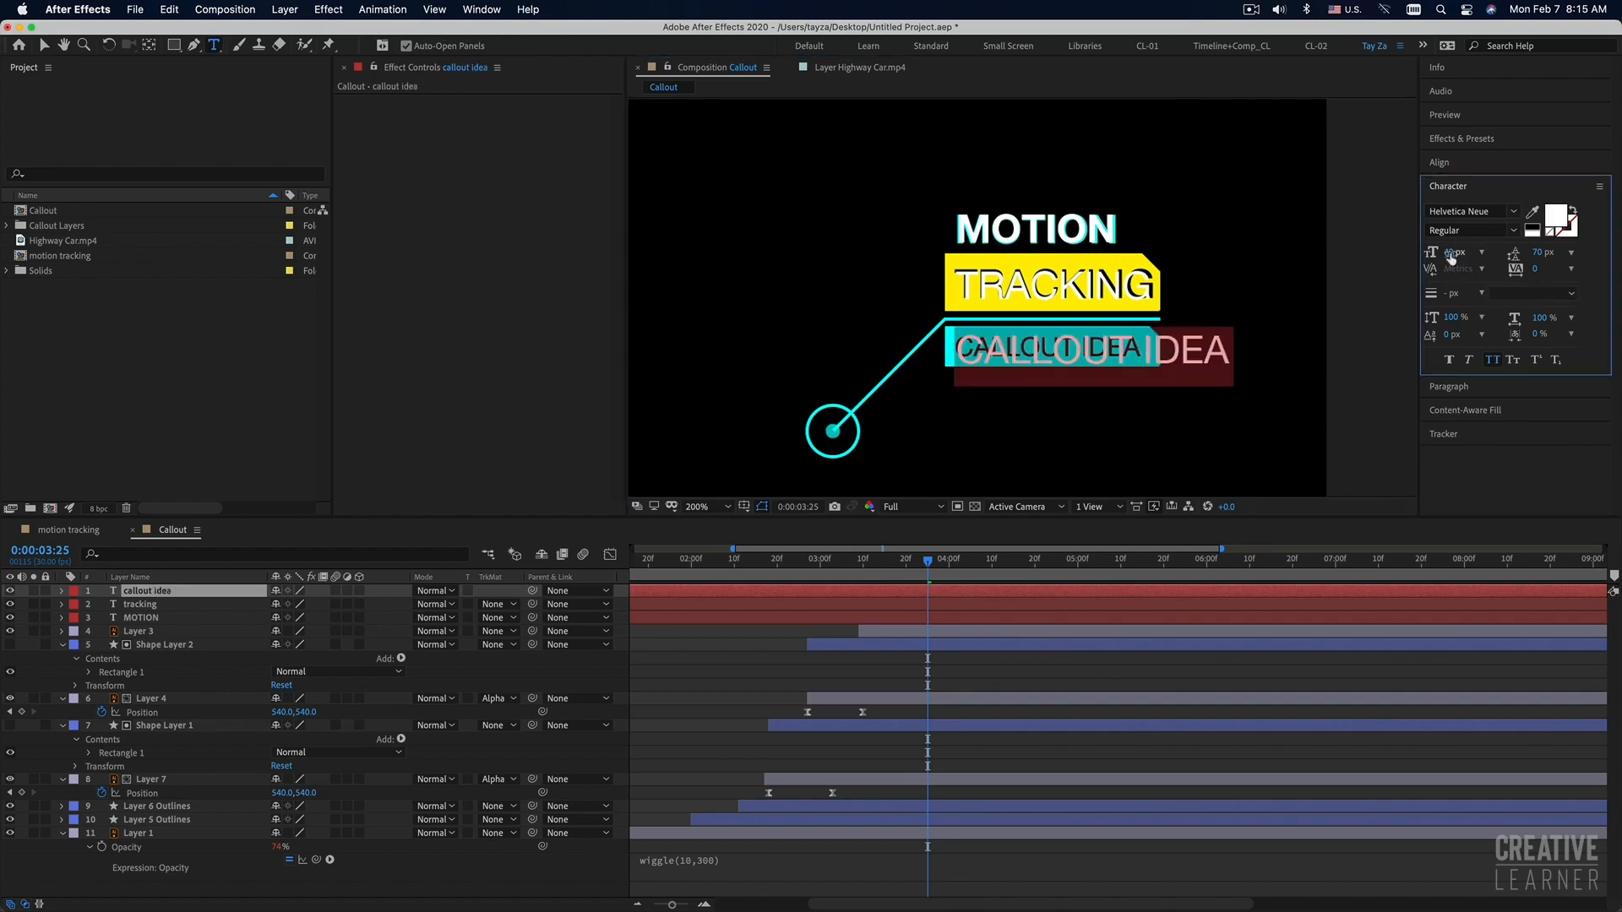
pyautogui.write('26')
pyautogui.press('Return')
pyautogui.moveTo(1433, 253); pyautogui.dragTo(1438, 252)
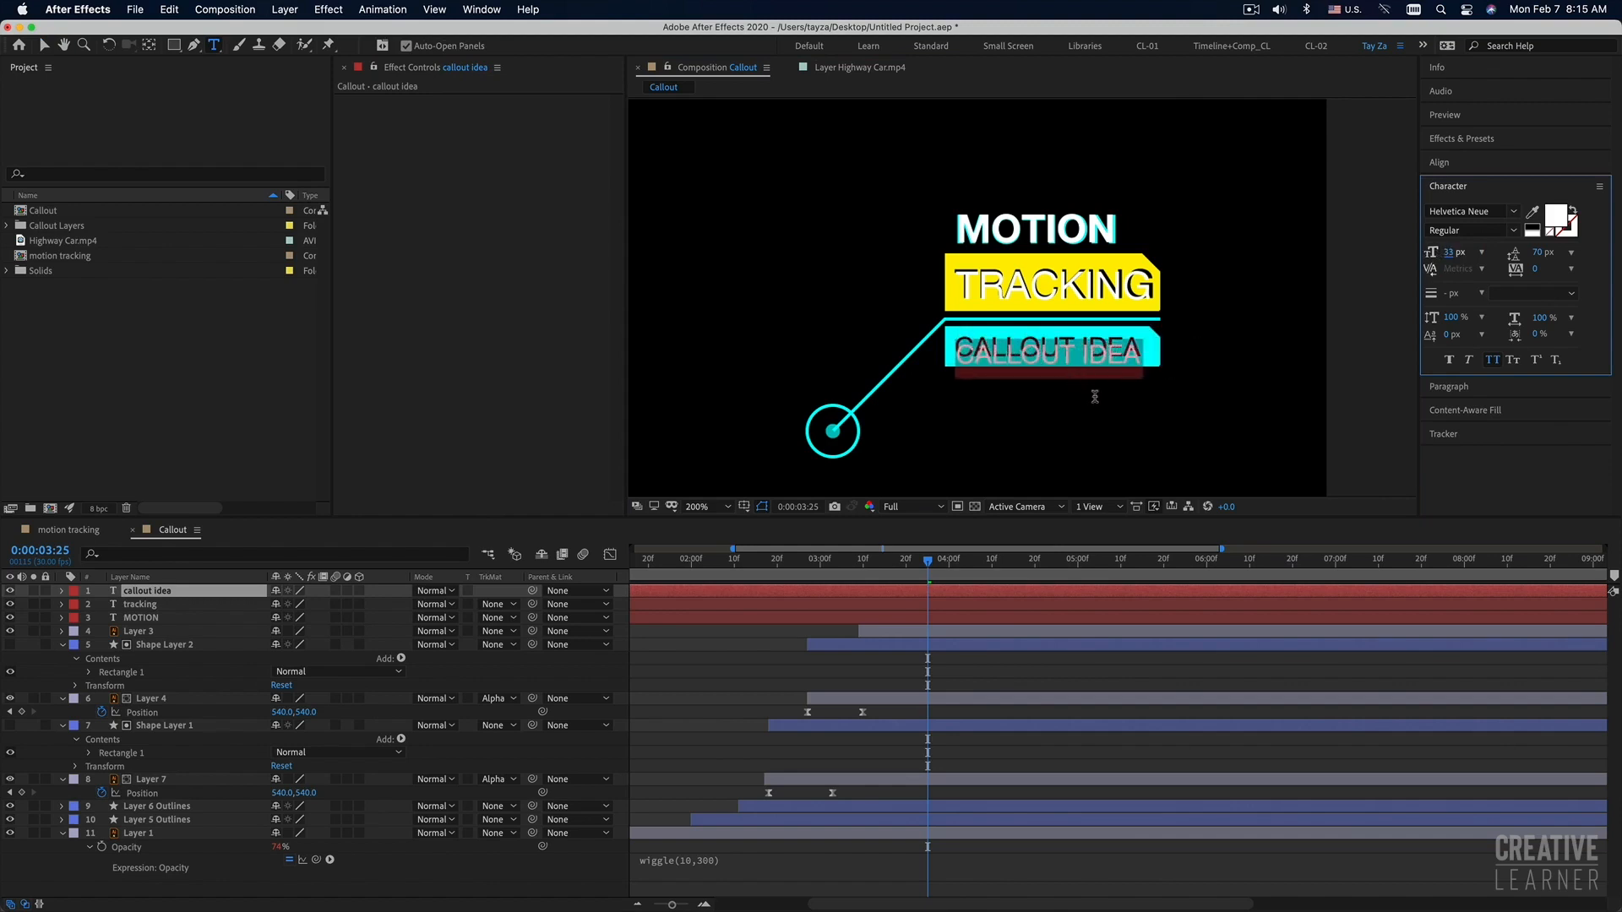
# Align the "callout idea" text with the cyan box's original lettering and delete that lettering's source layer, Layer 3.
pyautogui.click(45, 44)
pyautogui.moveTo(1047, 361); pyautogui.dragTo(1040, 352)
pyautogui.press('Down')
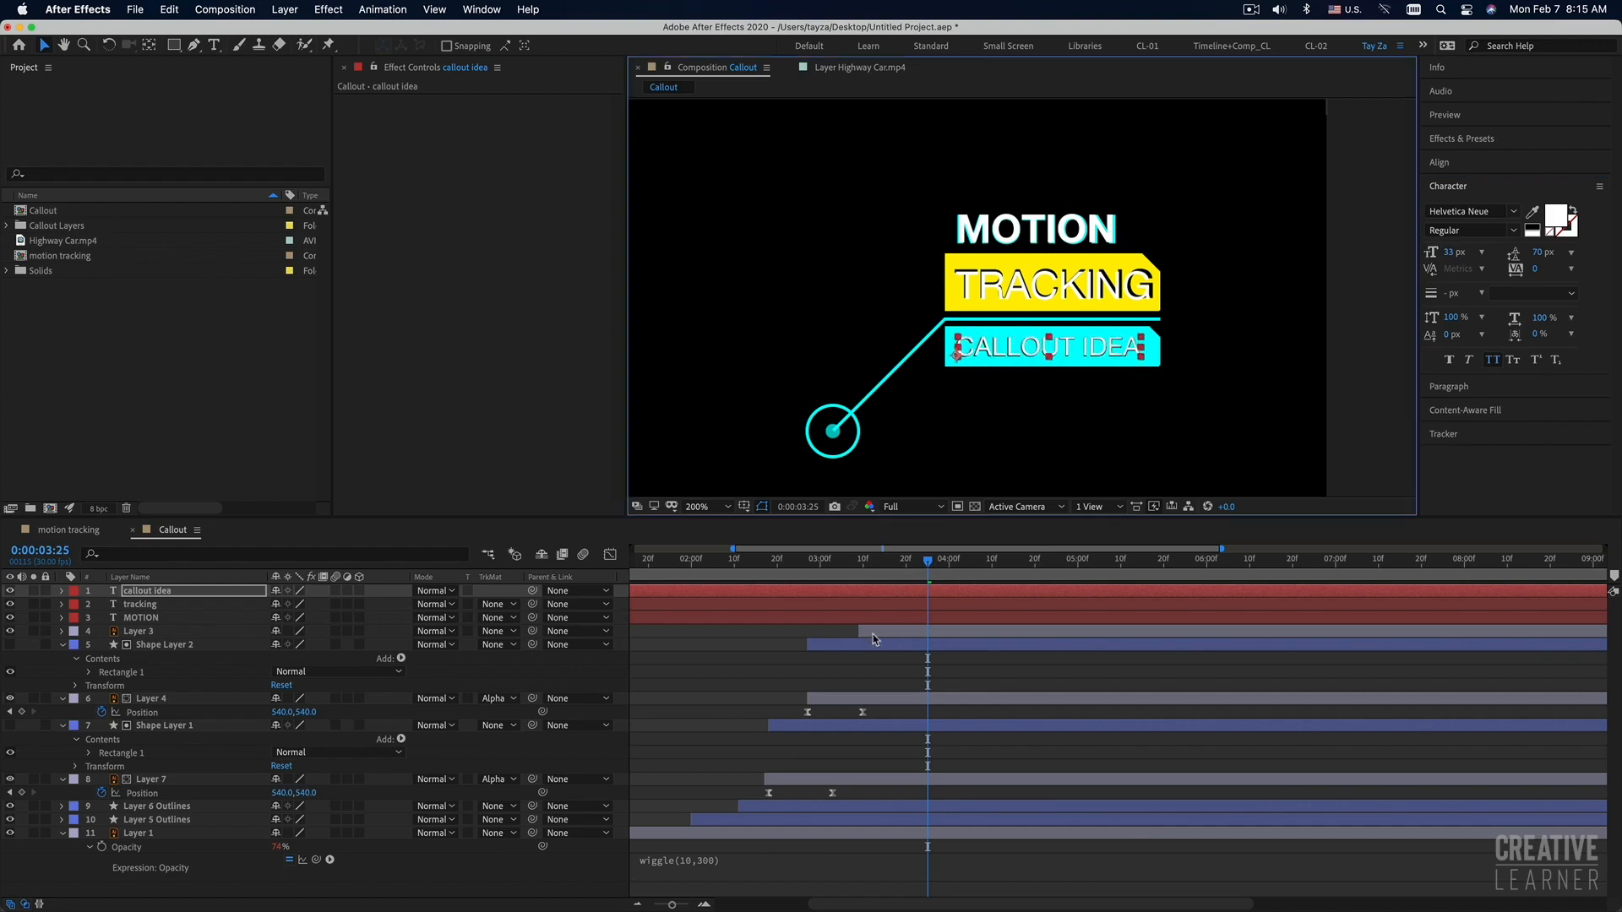
pyautogui.click(157, 632)
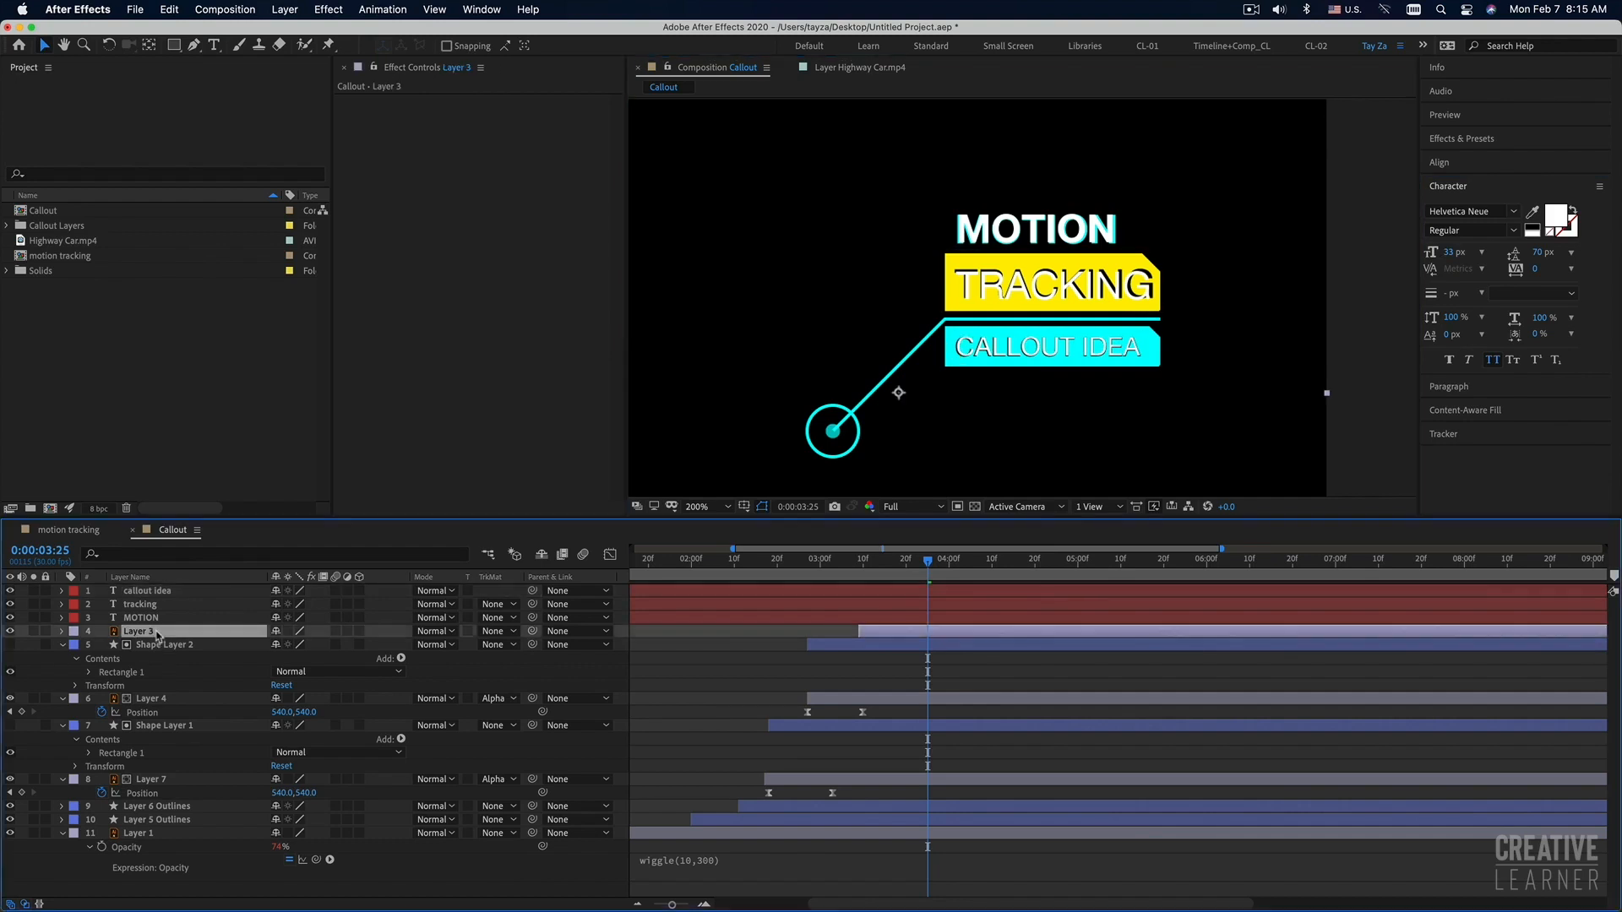
pyautogui.press('Delete')
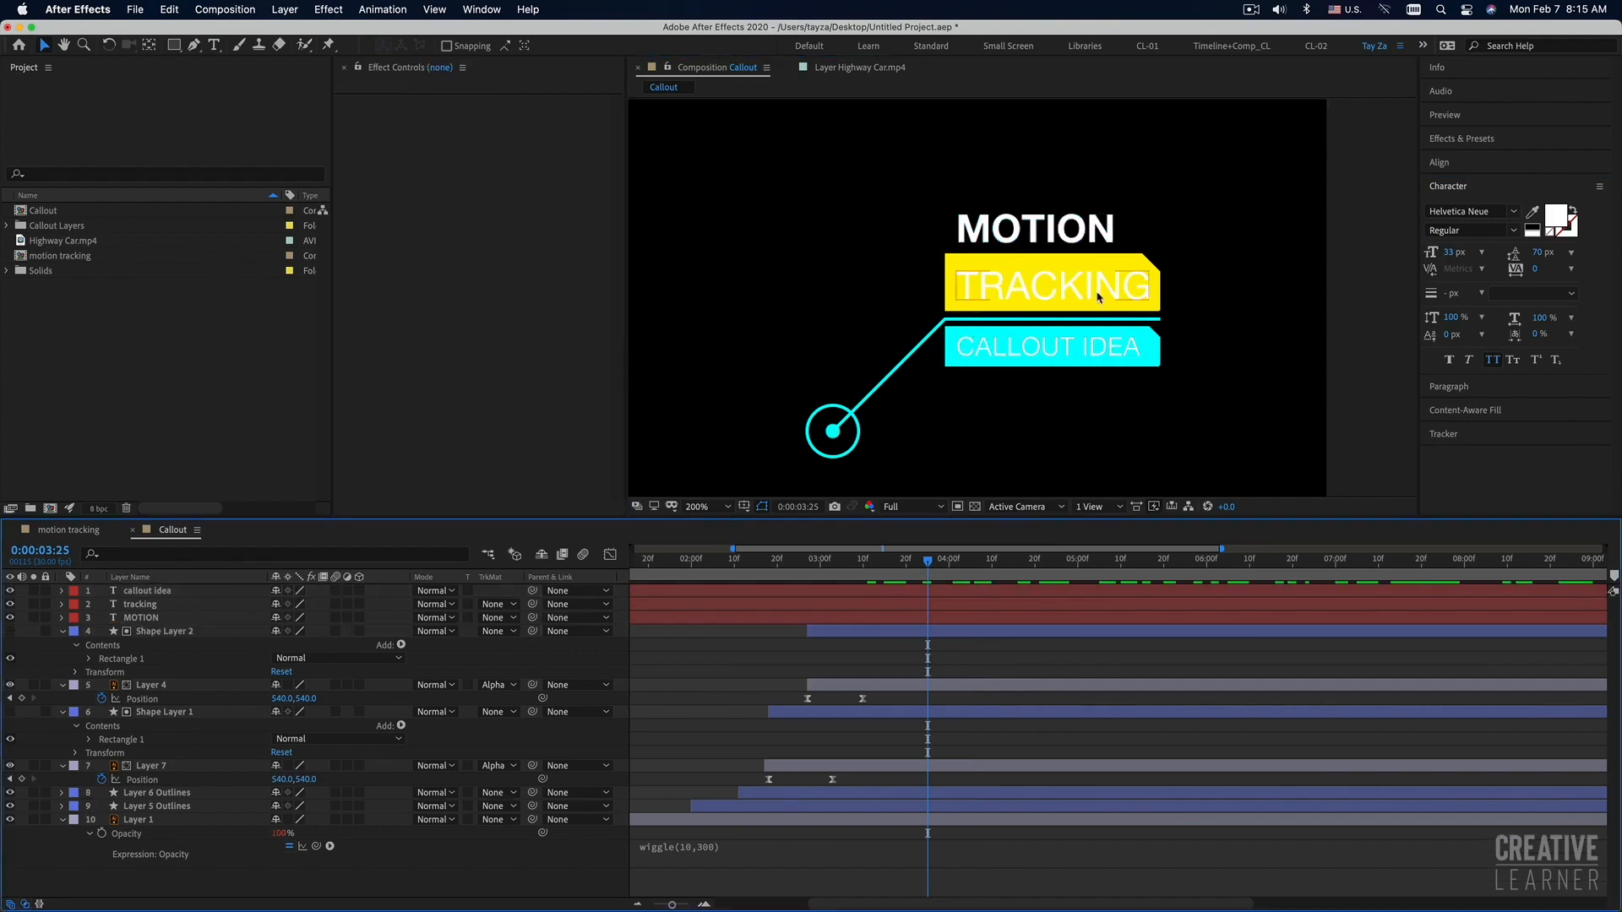
# Change the fill color of the "tracking" and "callout idea" text layers to black (000000).
pyautogui.click(1098, 297)
pyautogui.click(1558, 220)
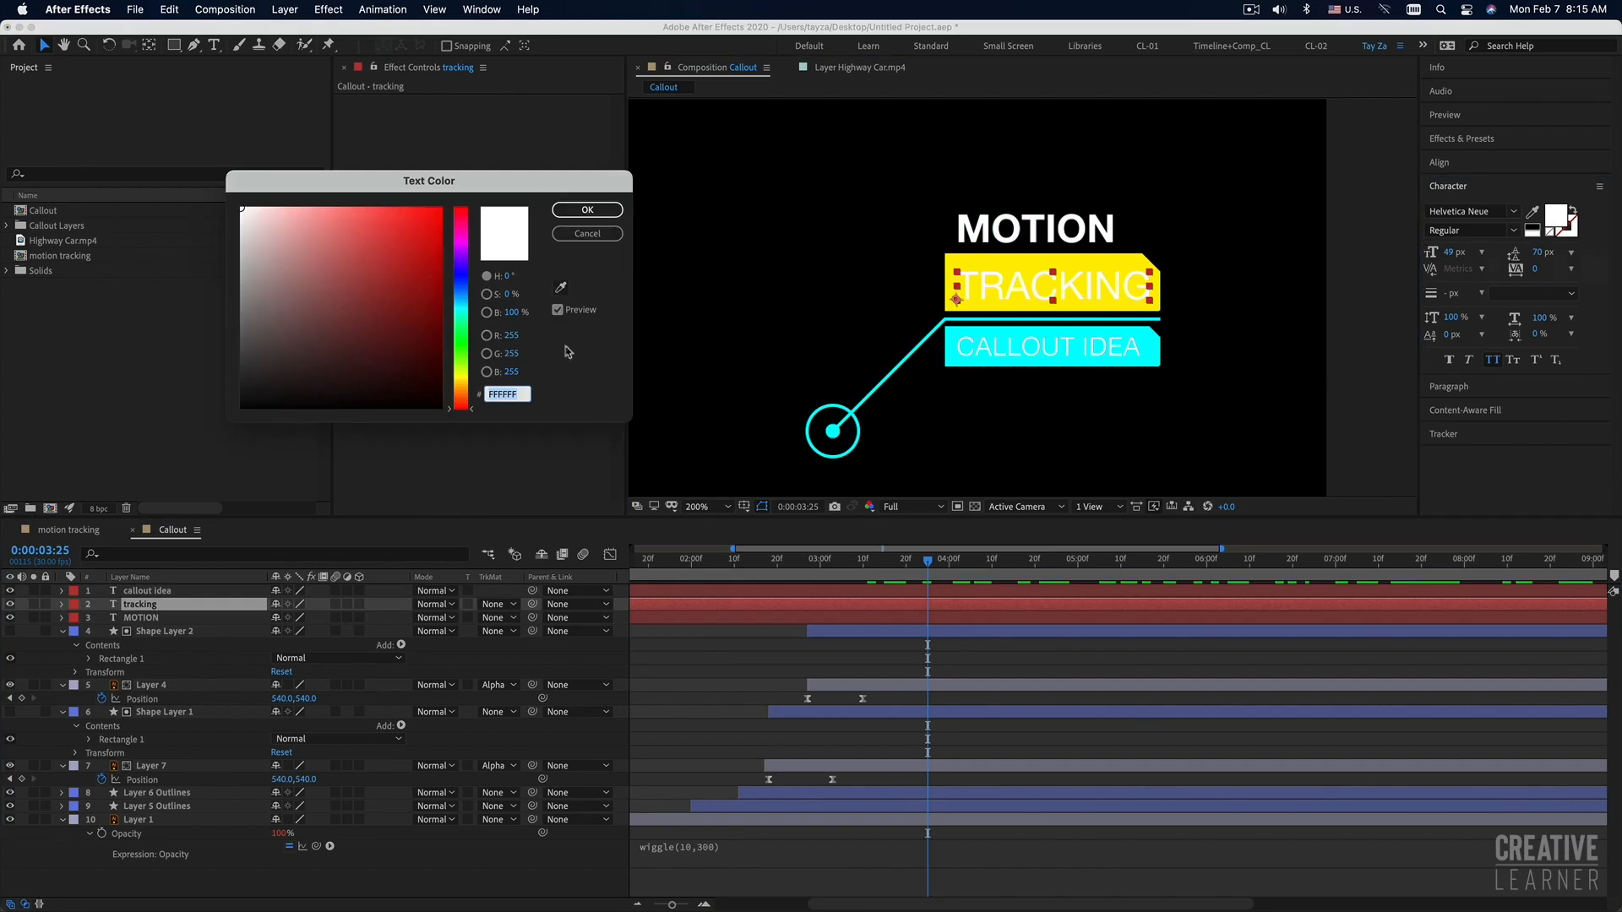
pyautogui.click(242, 407)
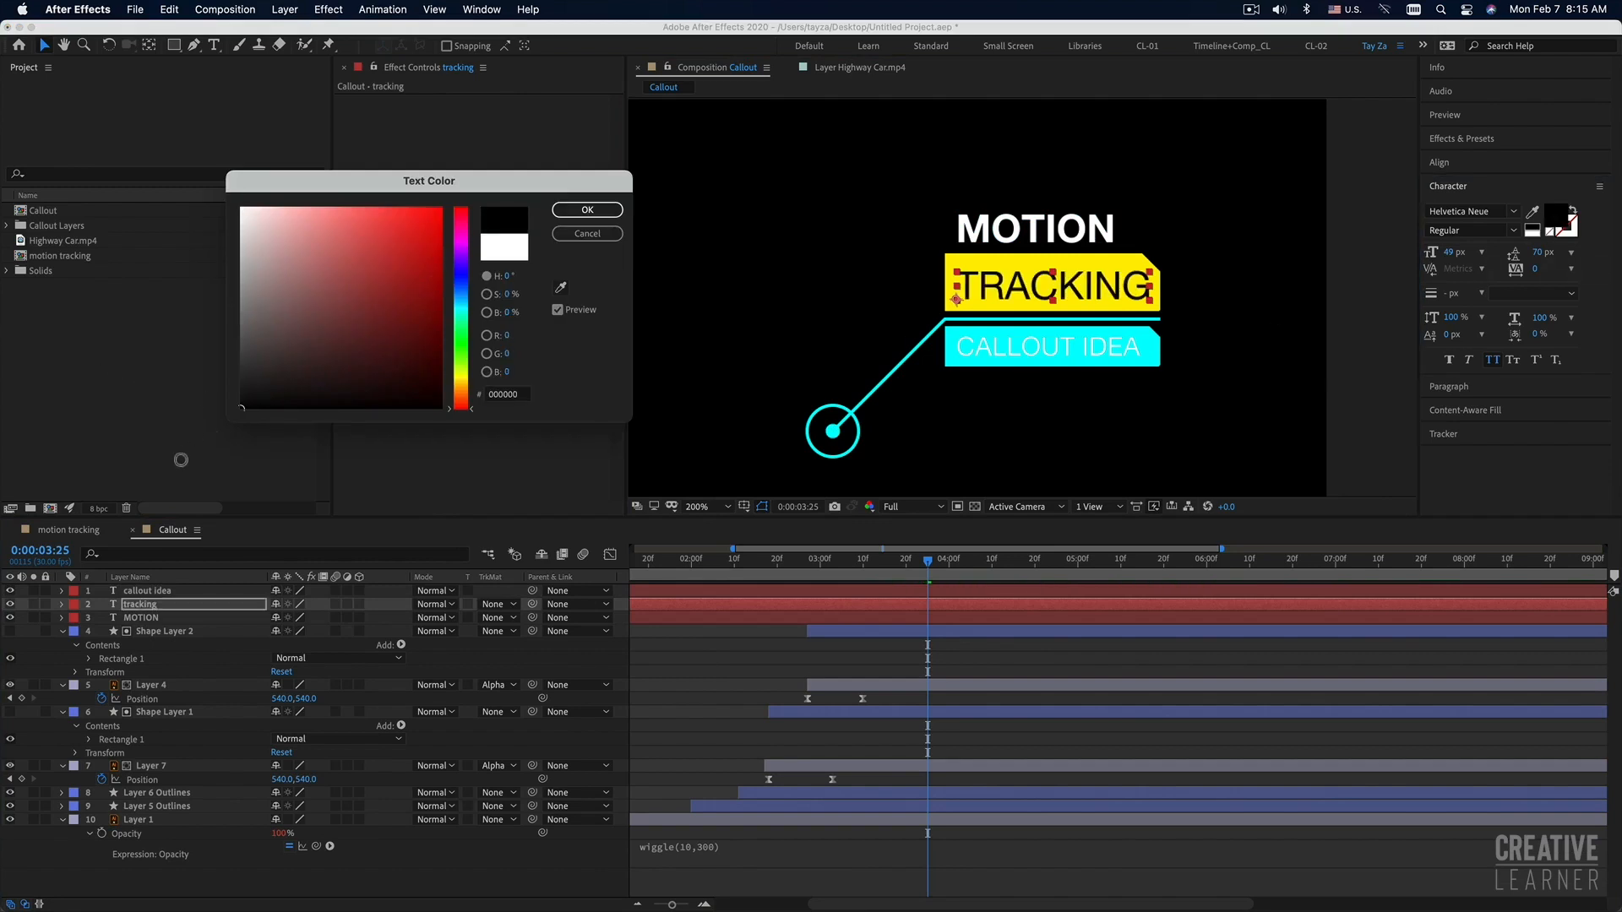
pyautogui.click(587, 210)
pyautogui.click(1009, 364)
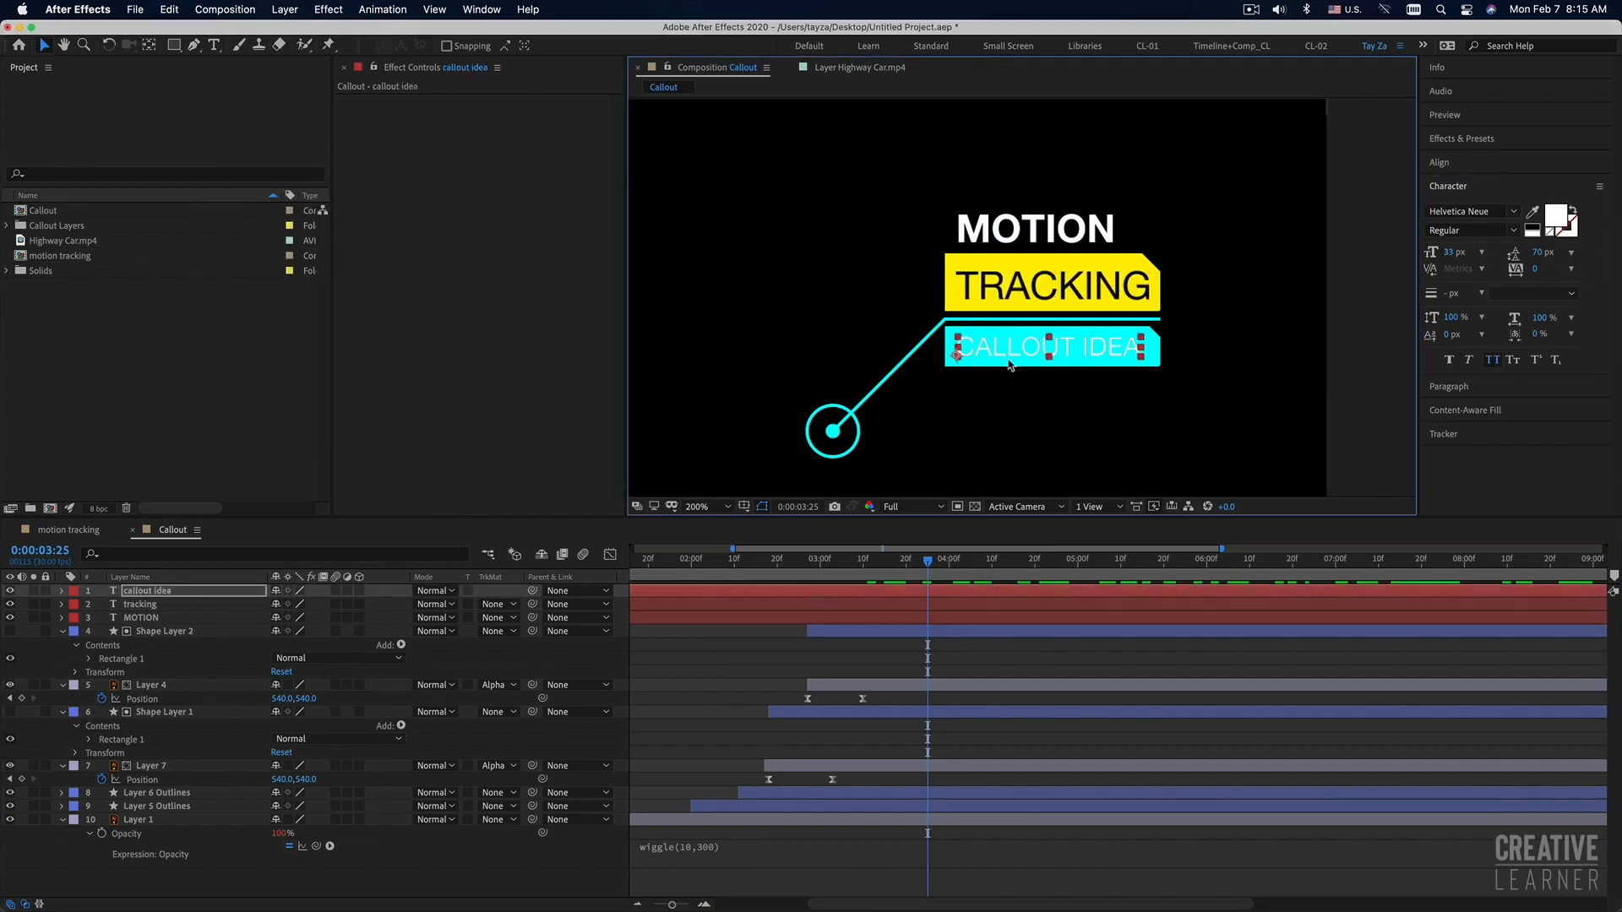
pyautogui.click(1559, 220)
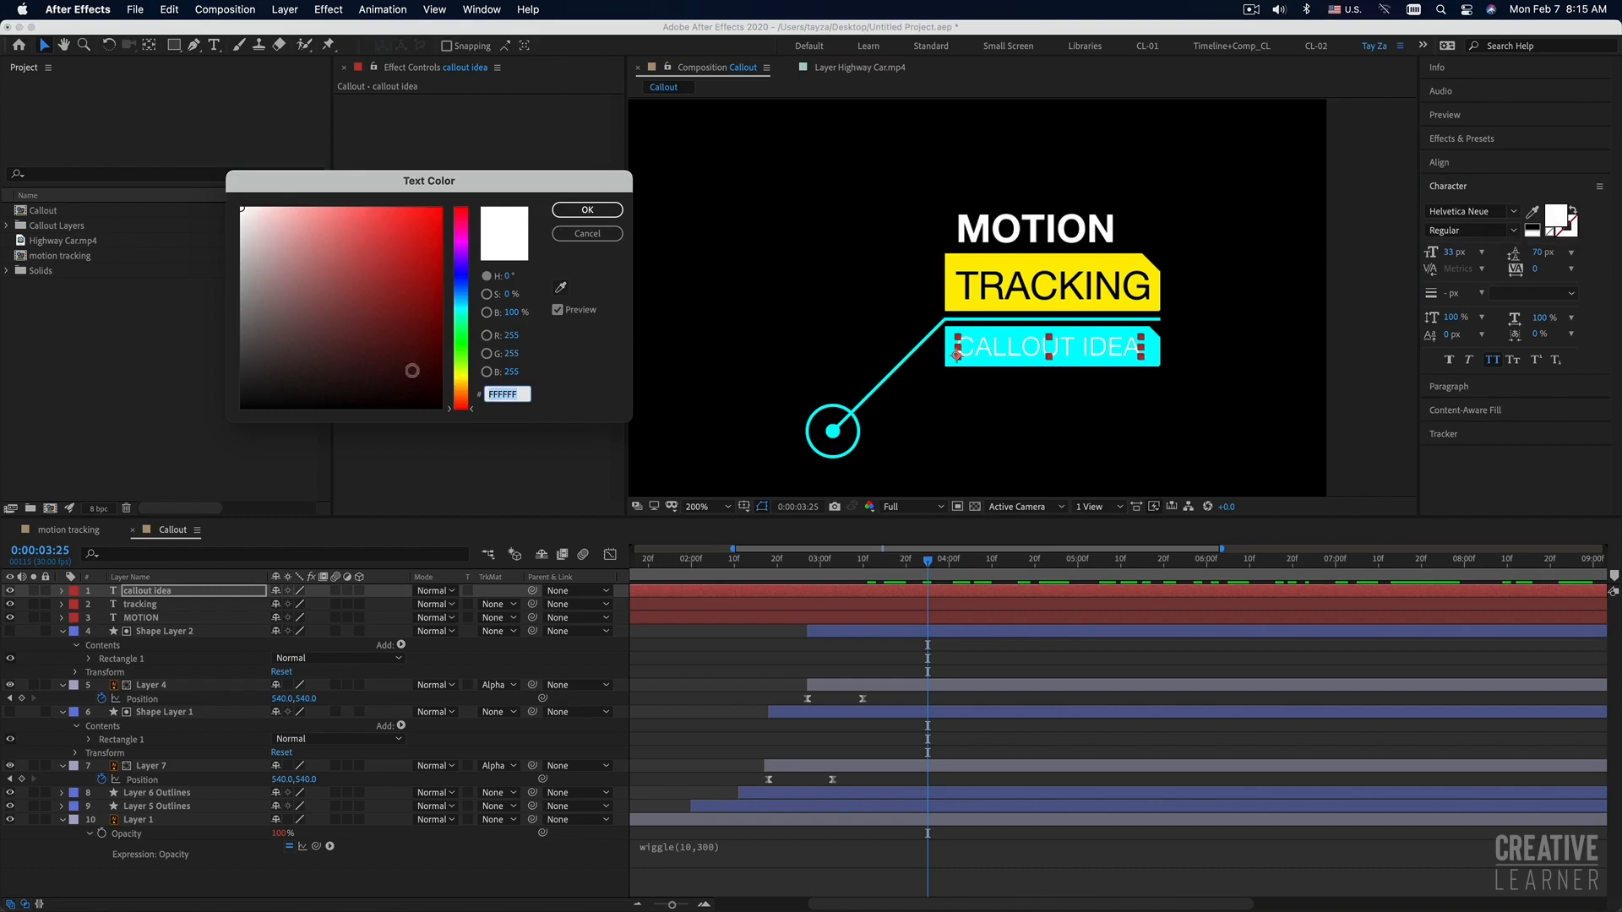
pyautogui.click(242, 407)
pyautogui.click(585, 212)
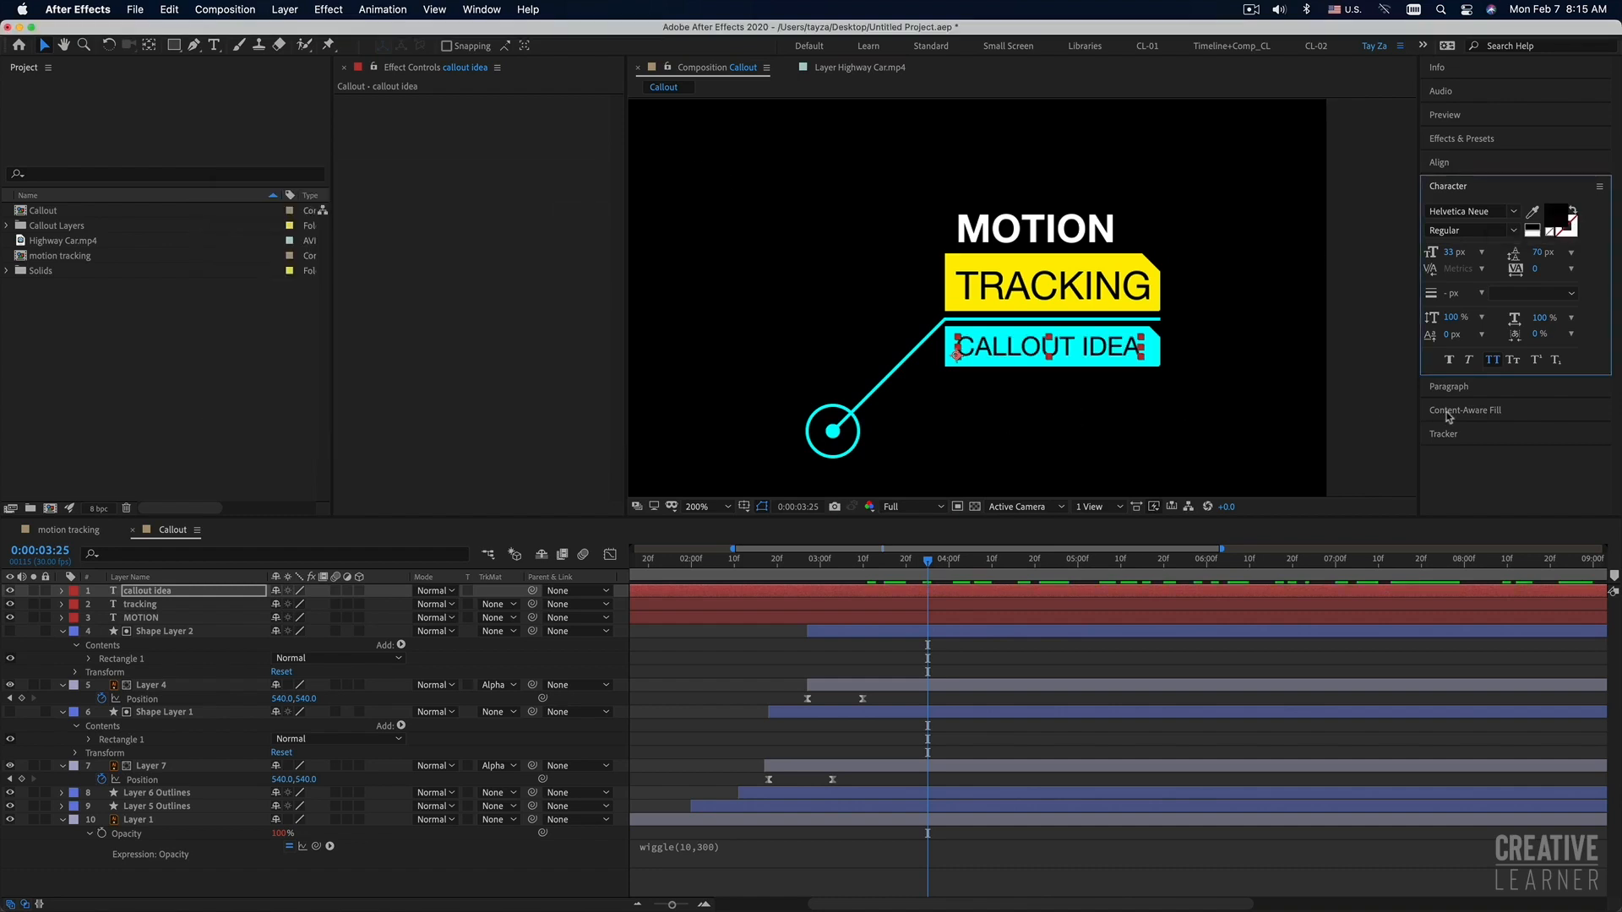
pyautogui.click(1372, 415)
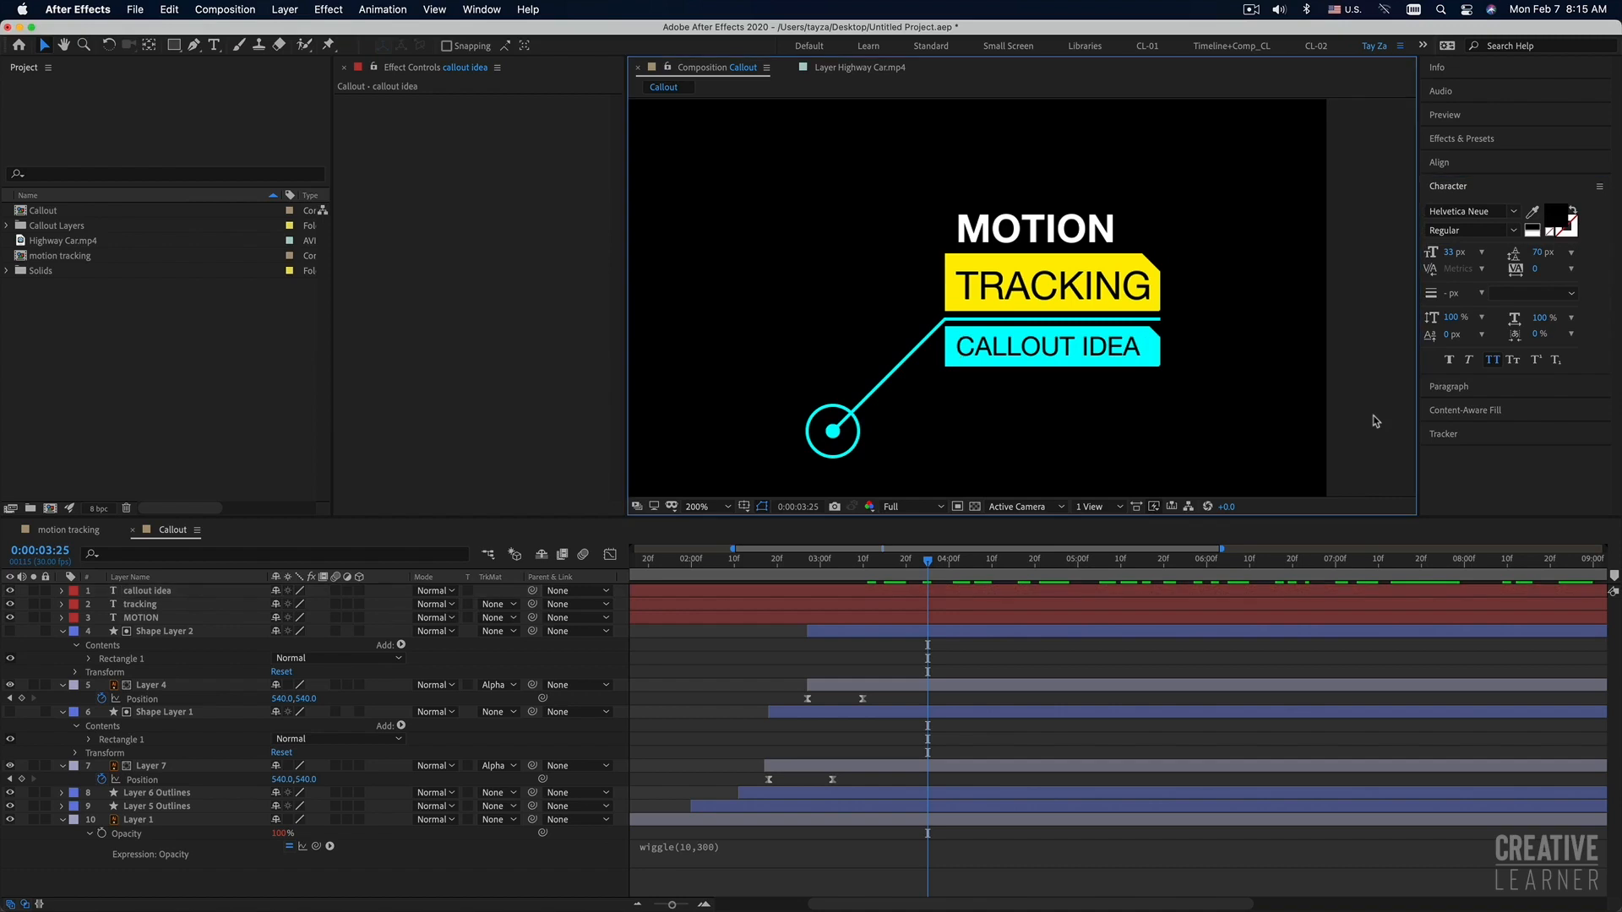
# Change the fill color of the MOTION text to cyan (00FFFF) by sampling the cyan box.
pyautogui.click(1059, 232)
pyautogui.click(1554, 216)
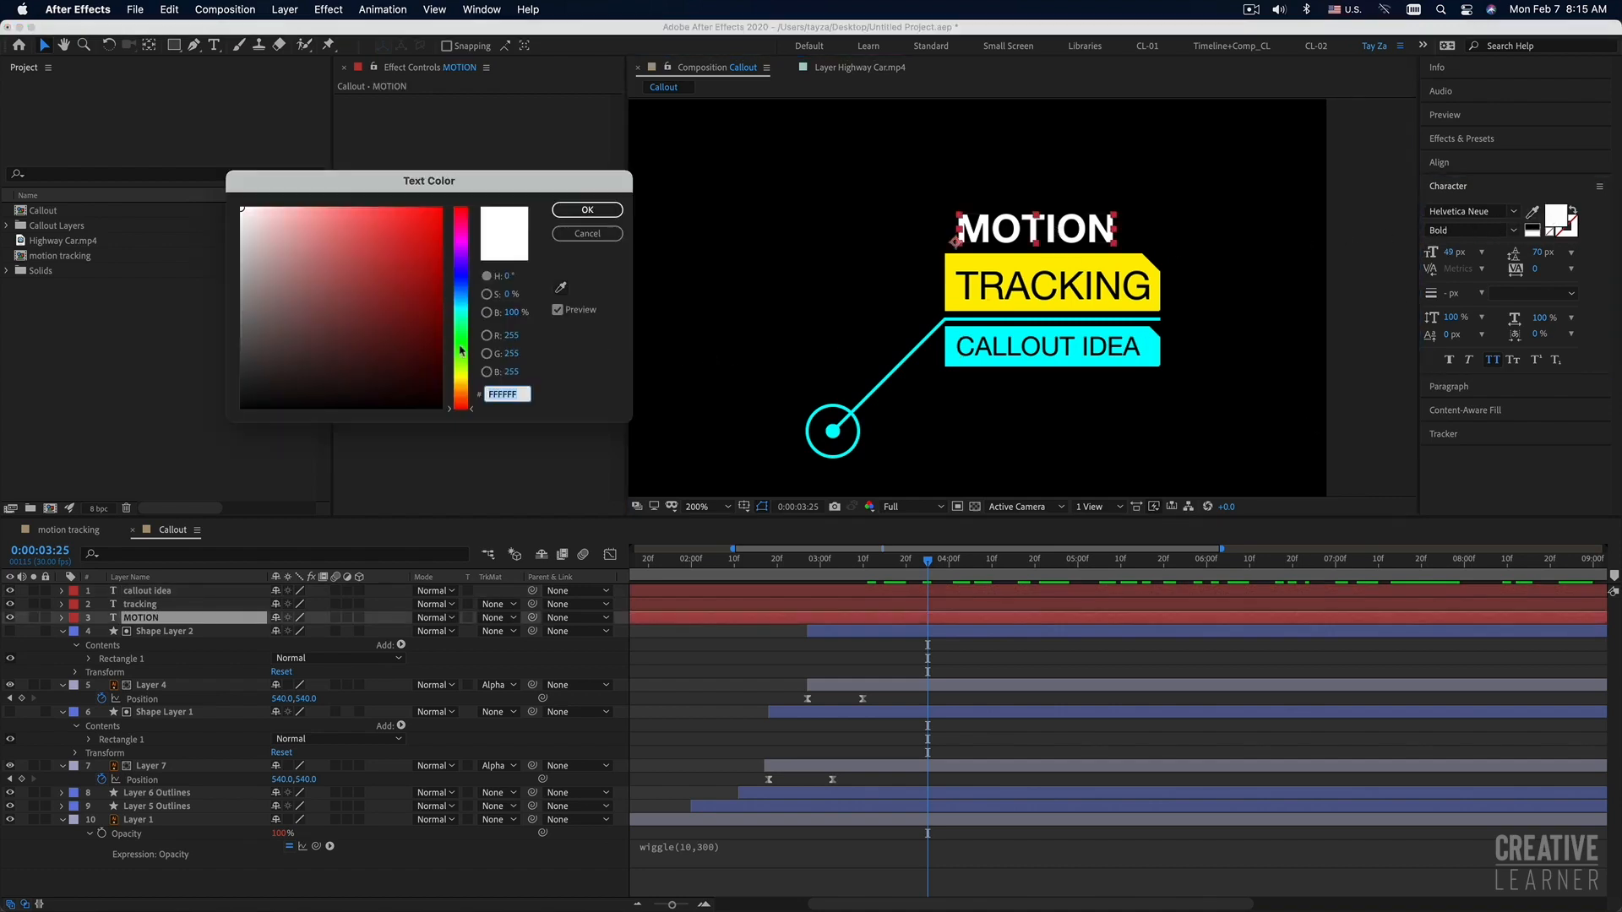
pyautogui.moveTo(499, 186); pyautogui.dragTo(505, 188)
pyautogui.click(565, 290)
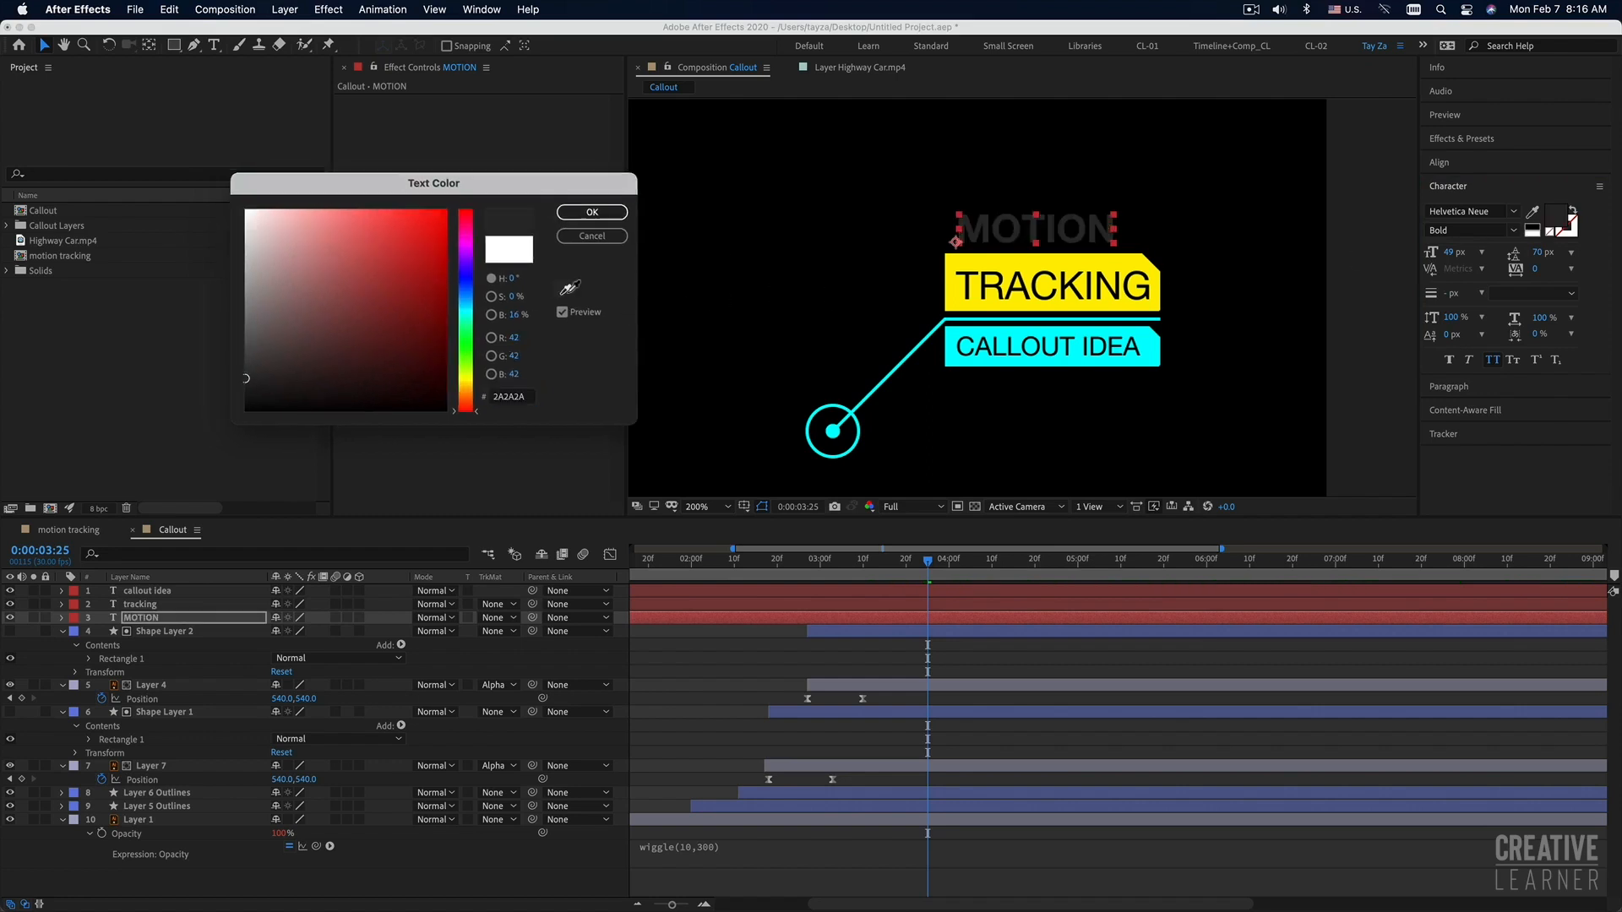
pyautogui.click(1162, 348)
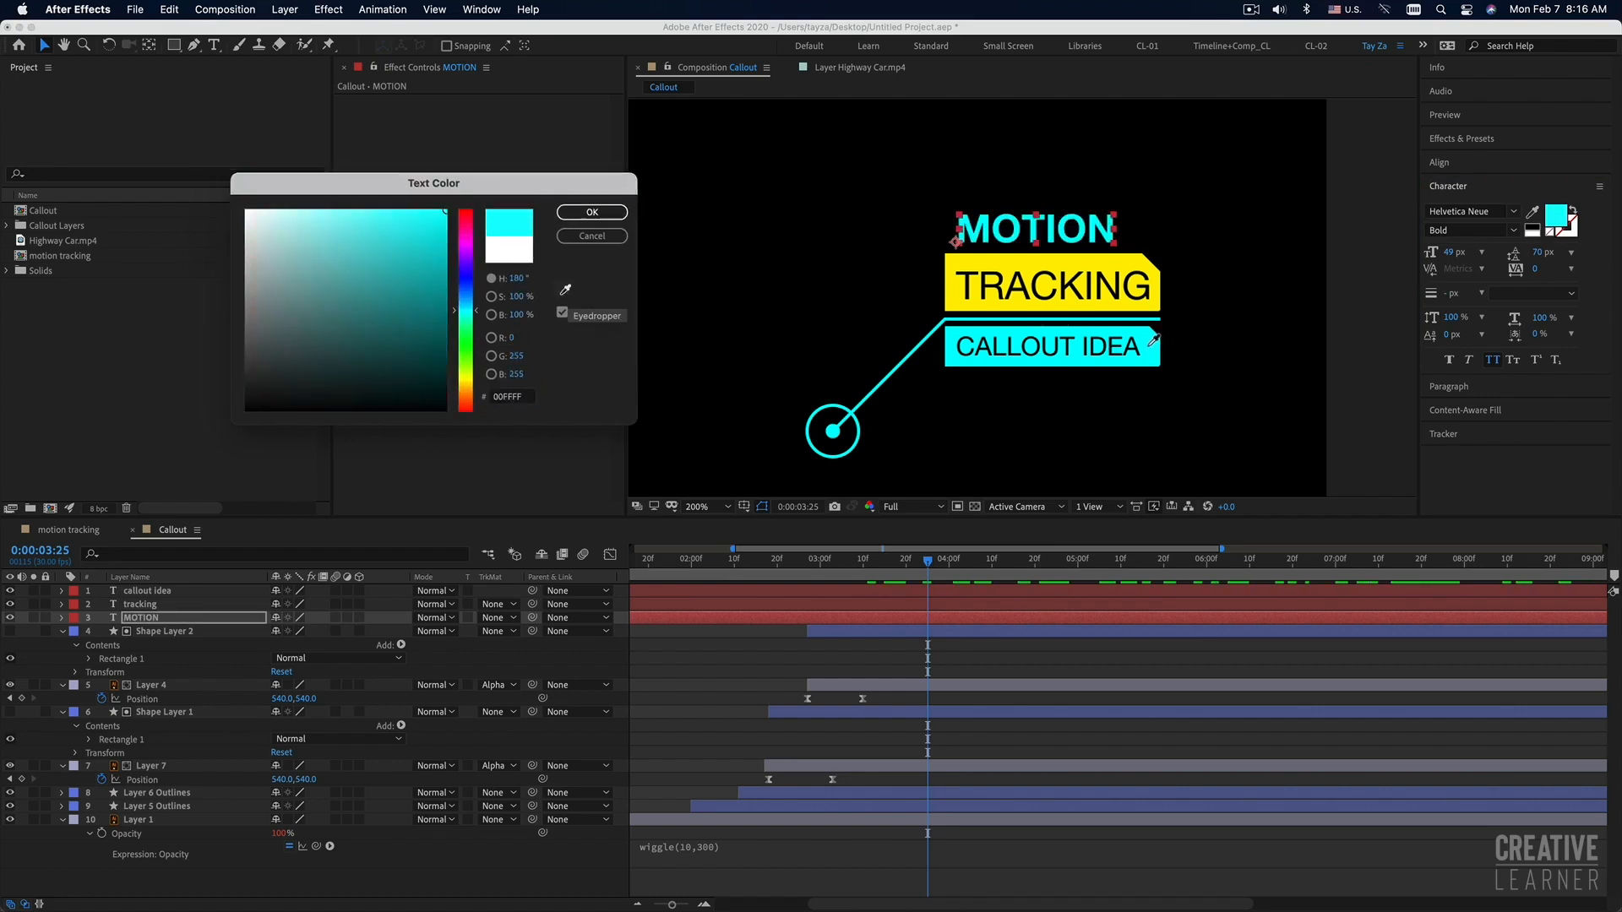
pyautogui.click(592, 212)
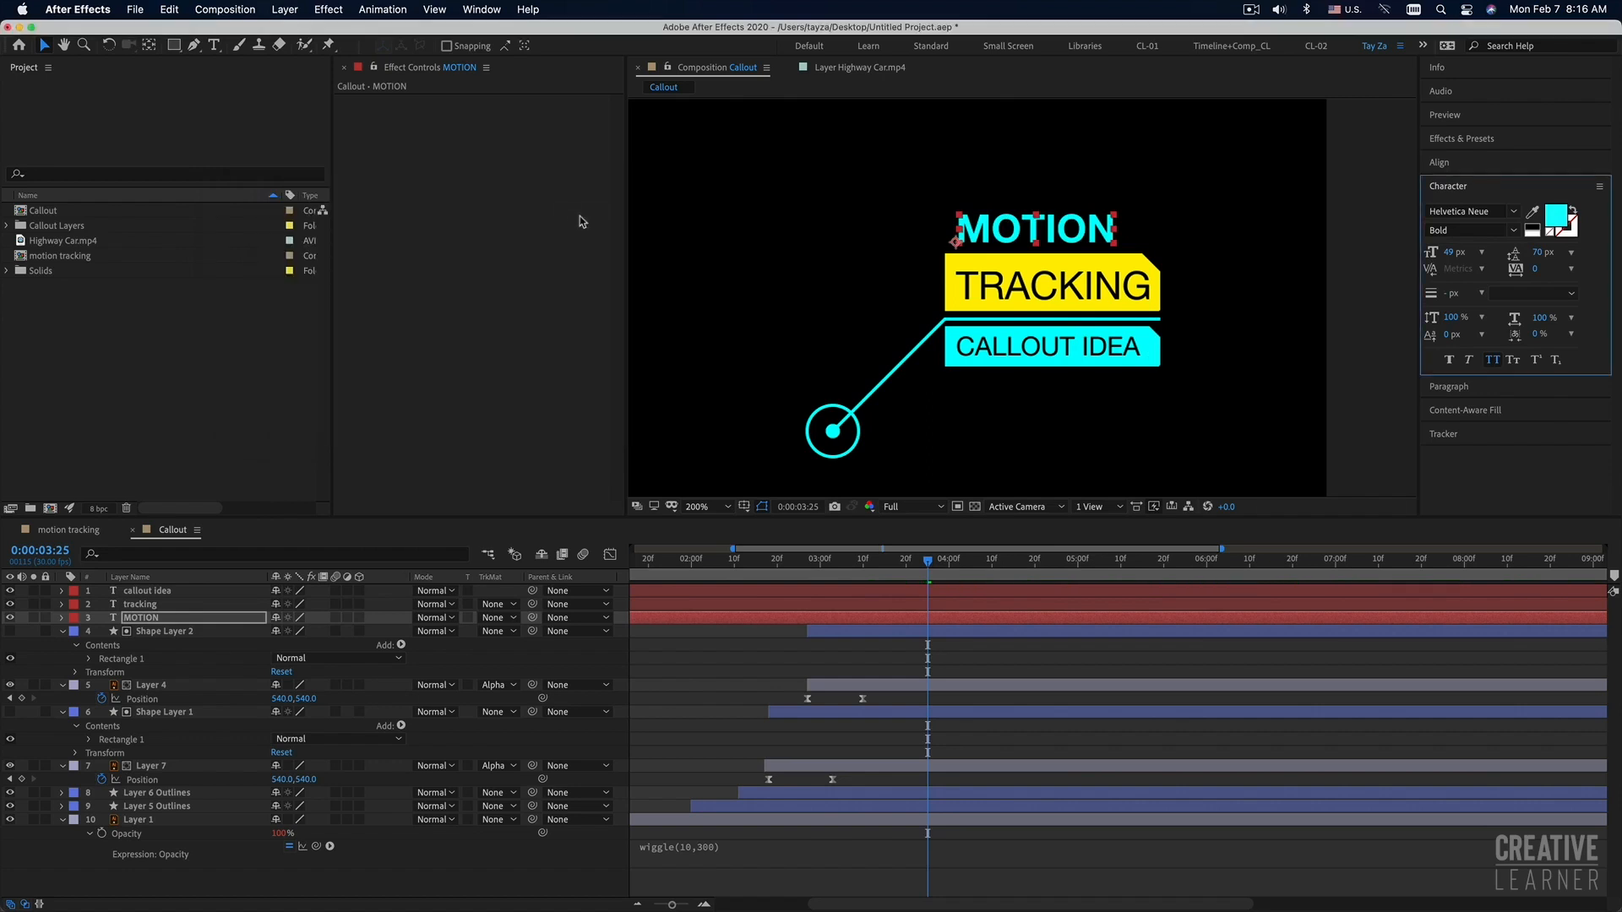
pyautogui.click(1072, 236)
pyautogui.click(1073, 236)
pyautogui.click(1392, 306)
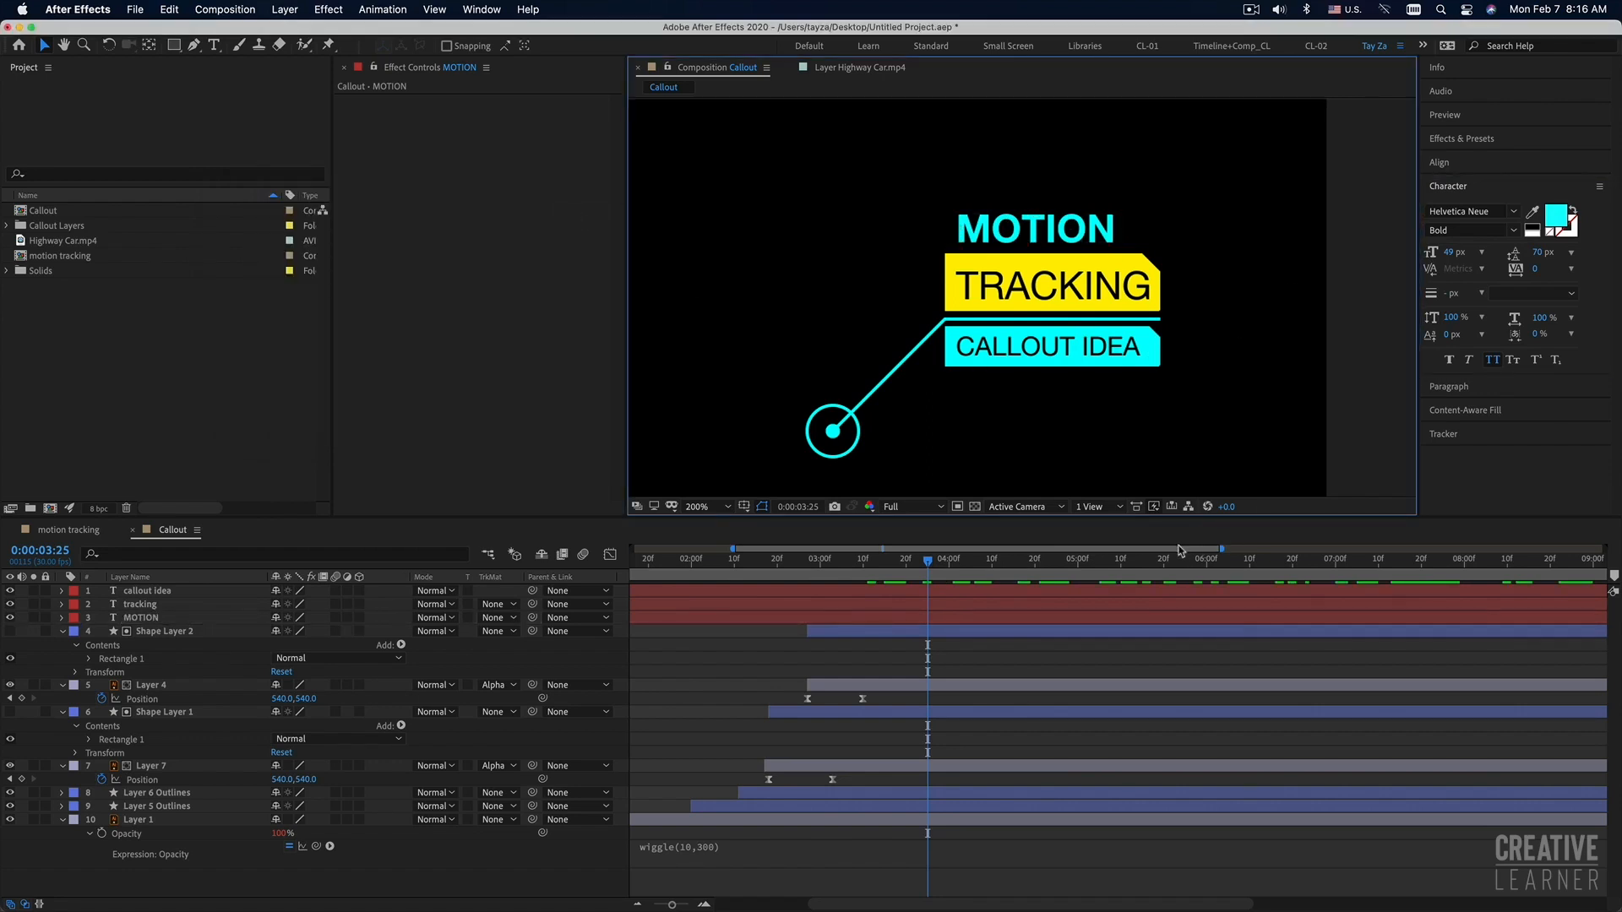
# Shift the three text layers together in time so that they start at about 0:00:03:04.
pyautogui.click(696, 617)
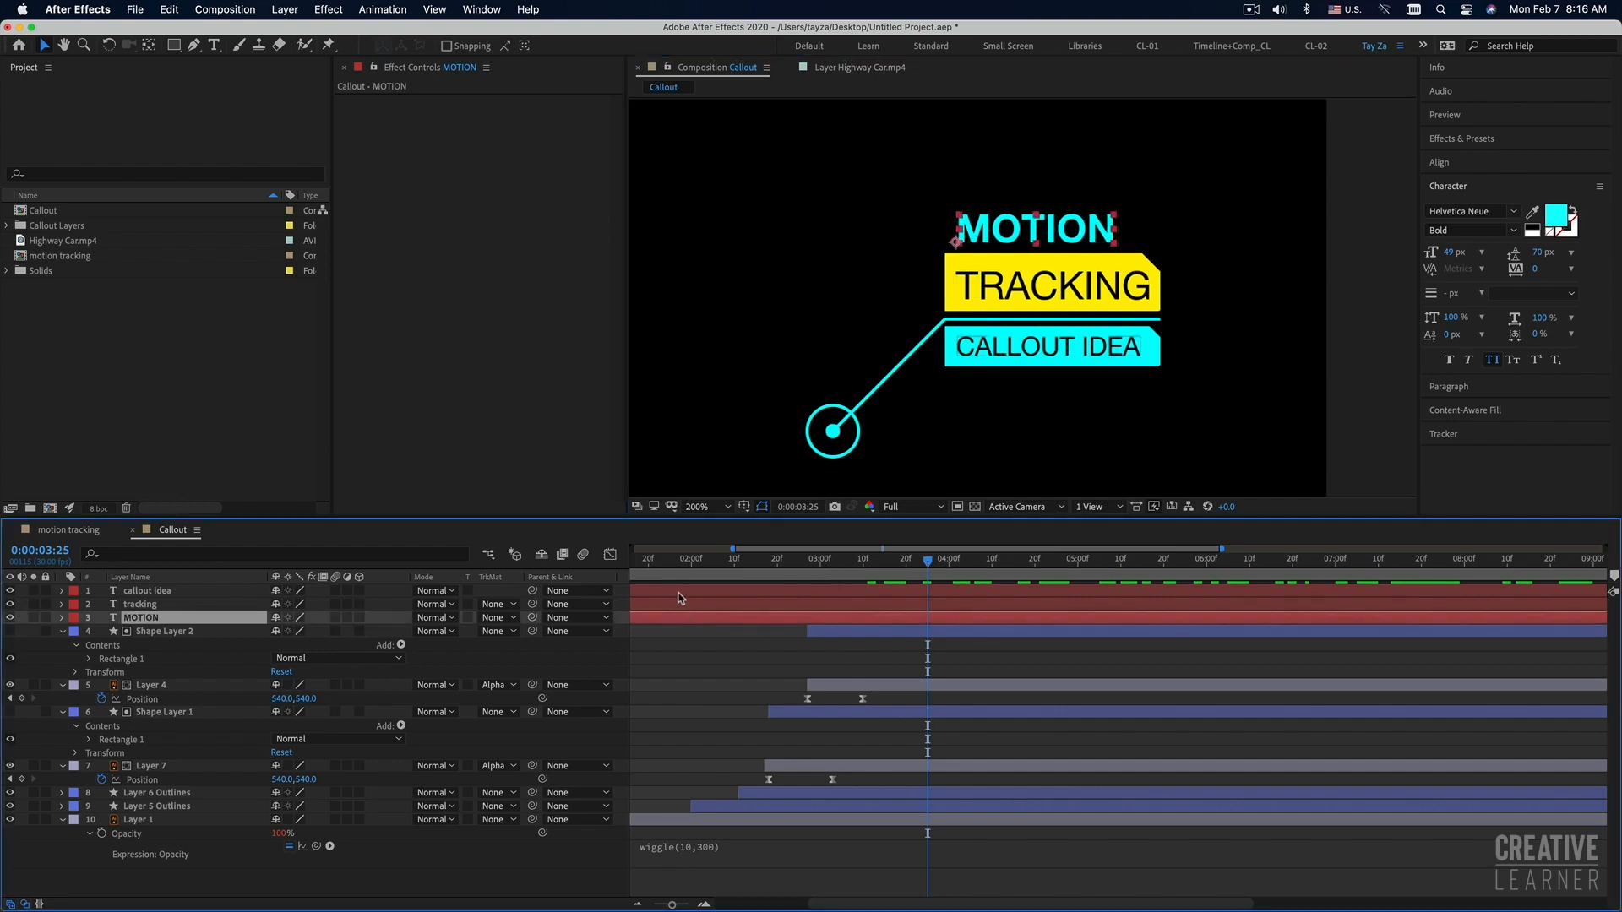
pyautogui.keyDown('shift'); pyautogui.click(678, 598); pyautogui.keyUp('shift')
pyautogui.moveTo(671, 617); pyautogui.dragTo(863, 619)
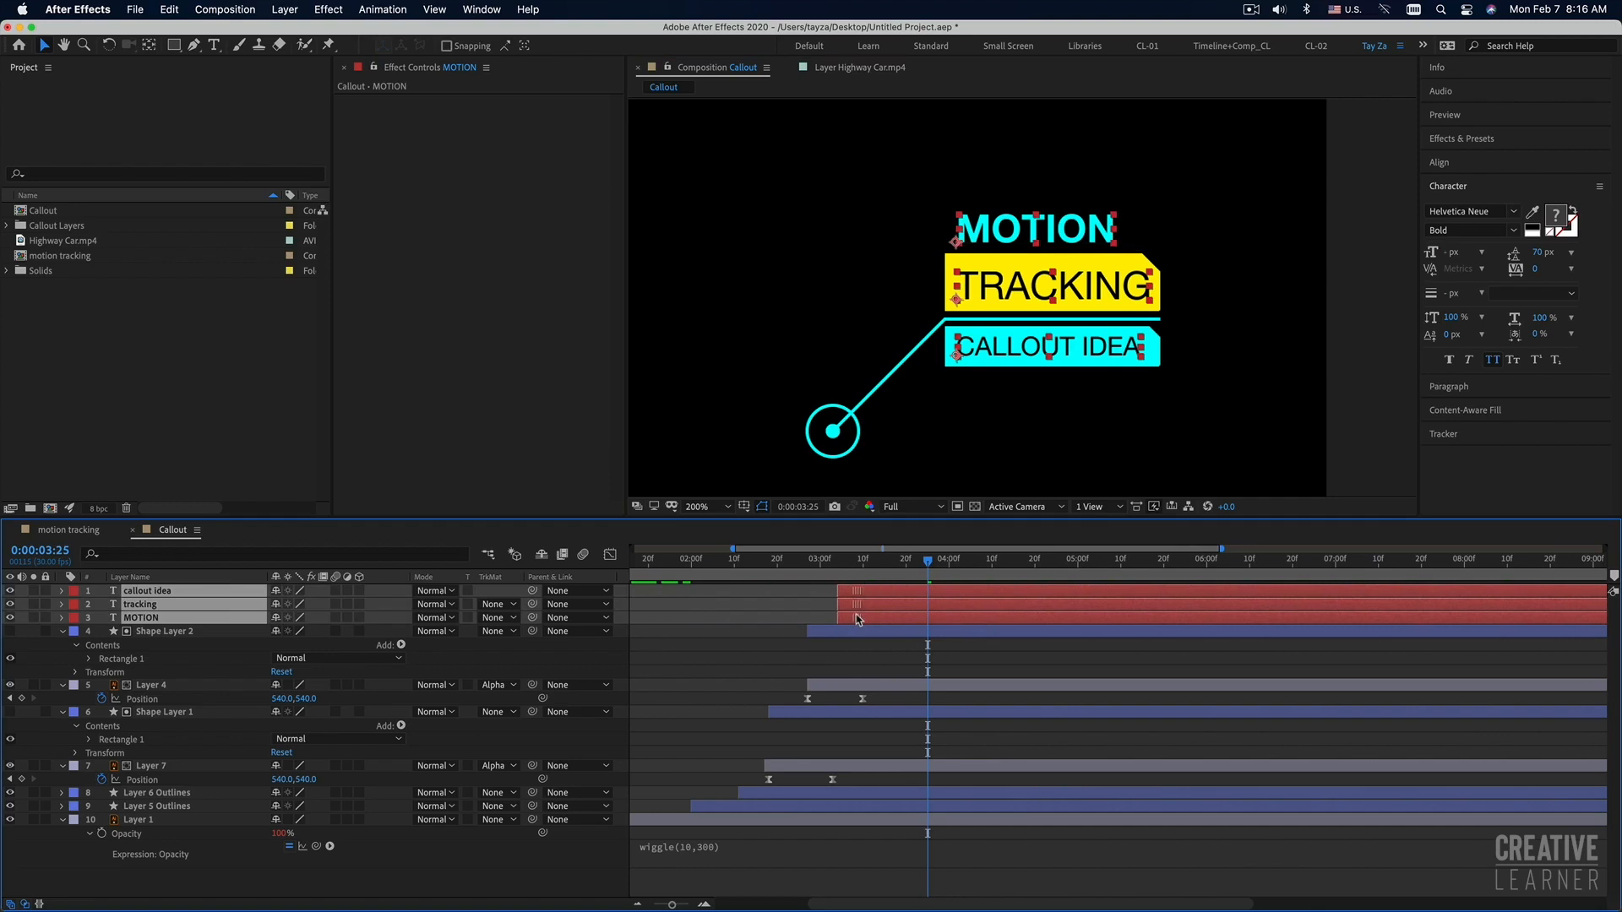
pyautogui.click(1389, 448)
# Hide the "tracking" and "callout idea" text layers, leaving only the MOTION text visible.
pyautogui.click(852, 592)
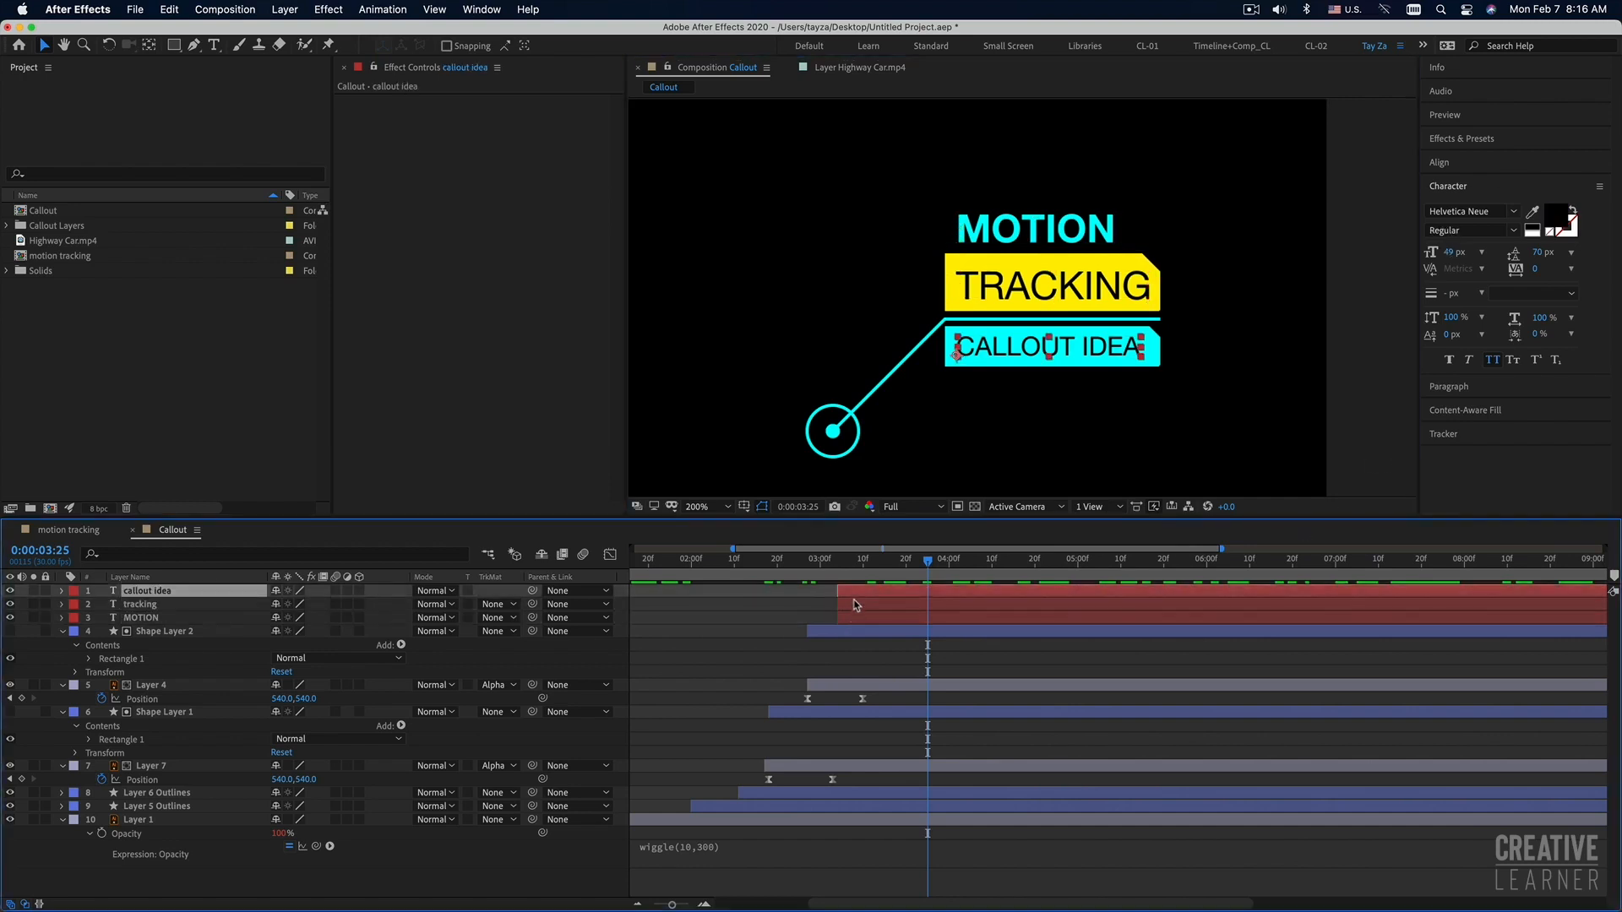
pyautogui.click(141, 618)
pyautogui.click(10, 604)
pyautogui.click(10, 590)
pyautogui.click(10, 617)
pyautogui.click(10, 618)
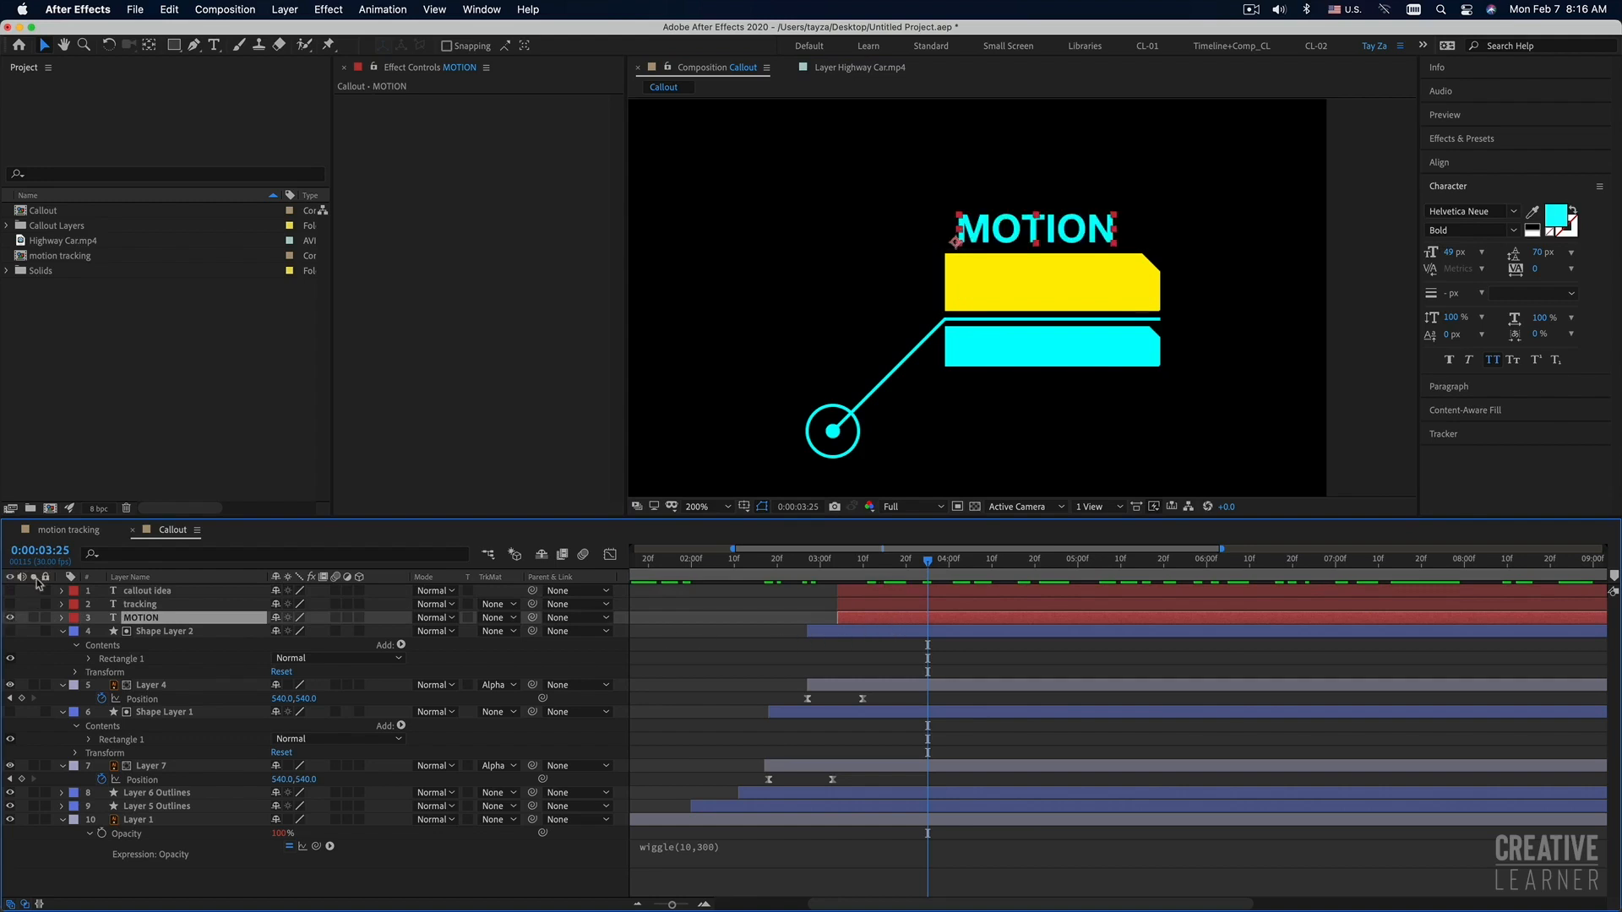
# Add a Tracking animator to the MOTION text layer and set its Tracking Amount to 60.
pyautogui.click(62, 618)
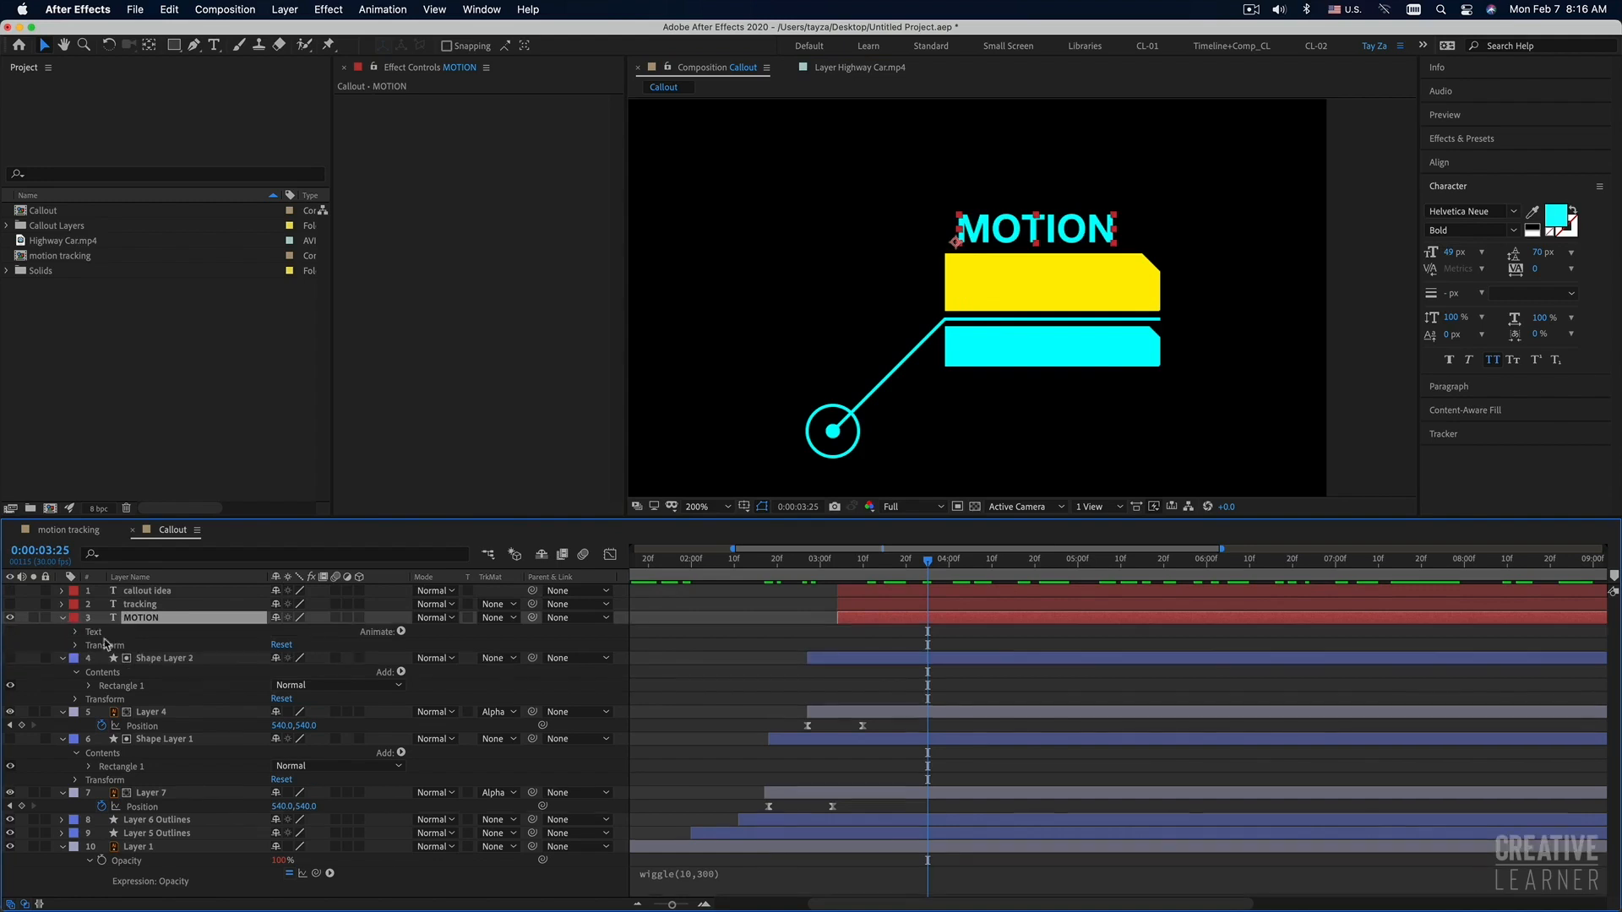
pyautogui.click(401, 631)
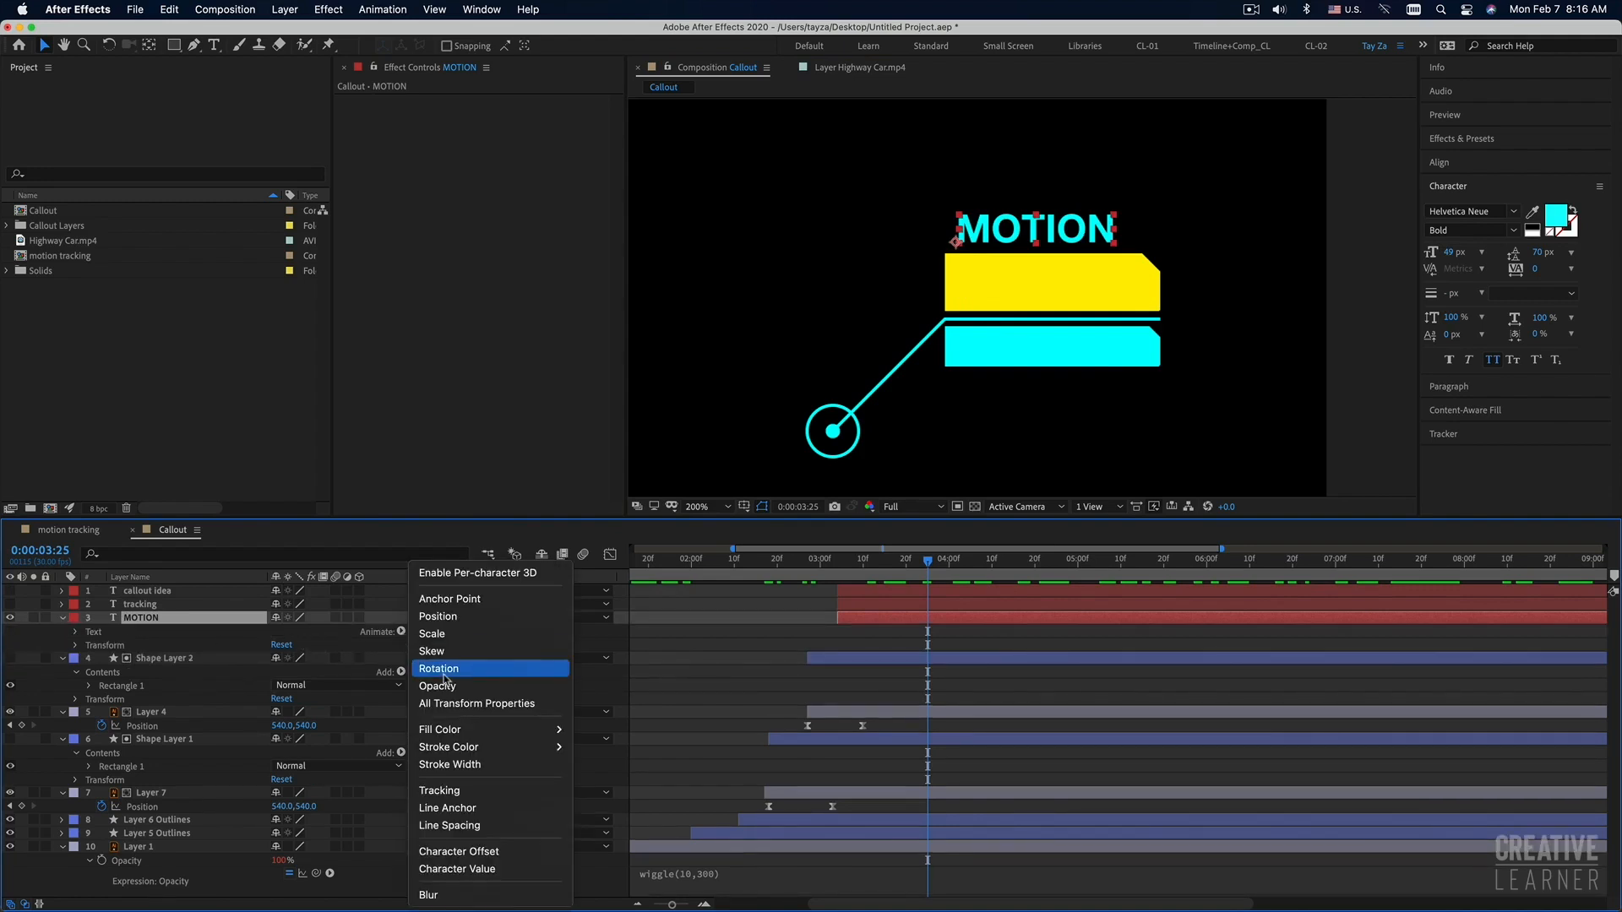
pyautogui.click(443, 790)
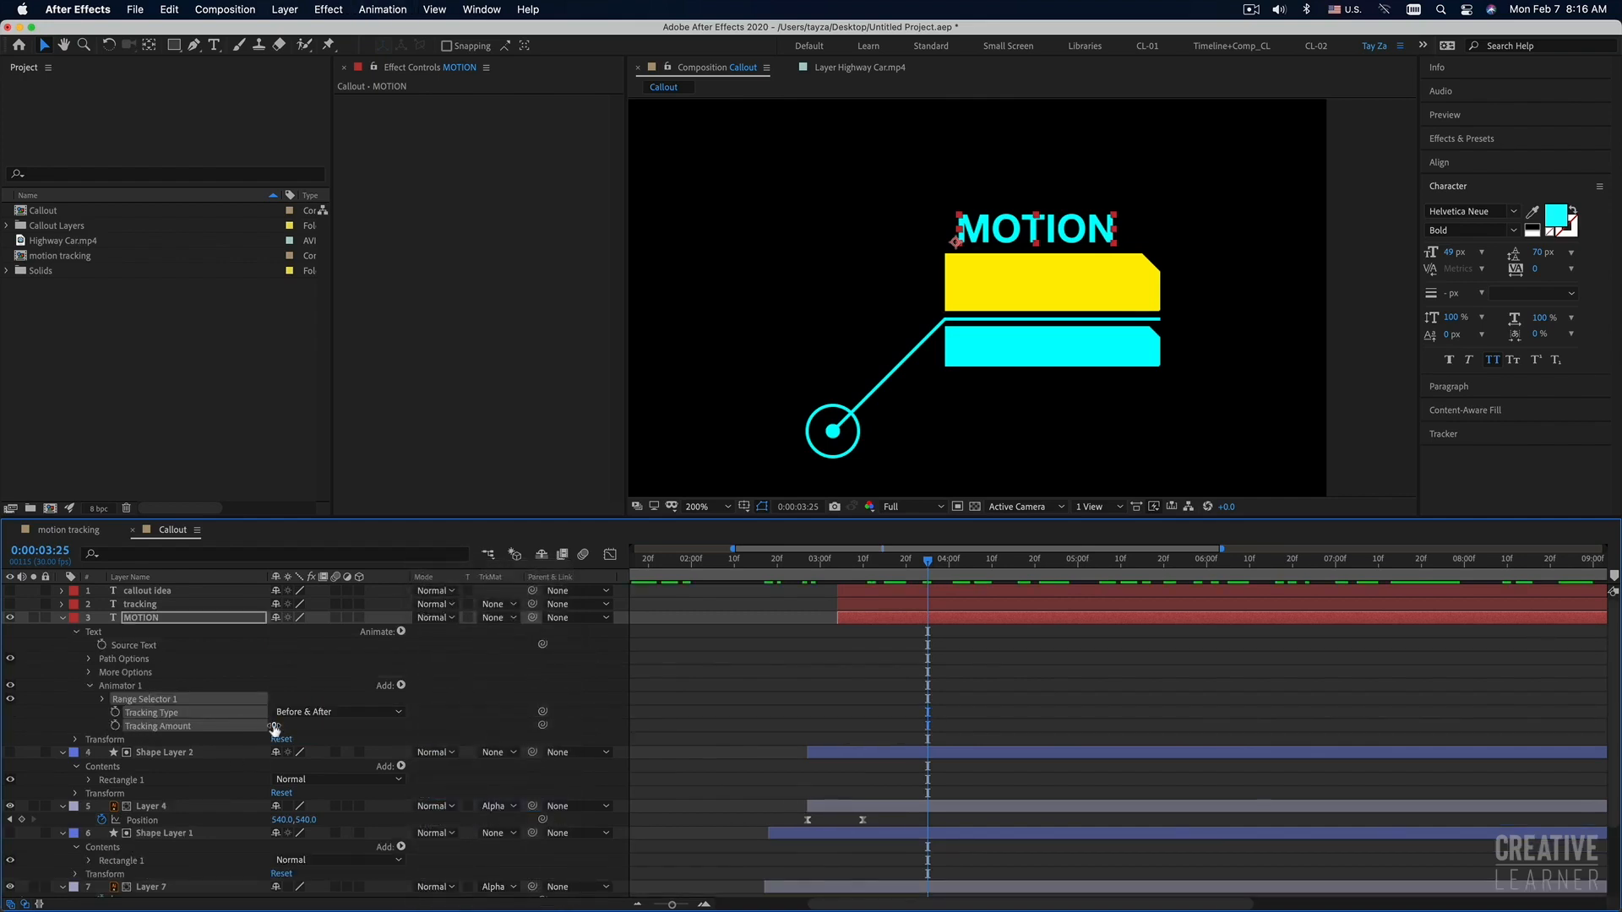
pyautogui.moveTo(275, 726); pyautogui.dragTo(307, 725)
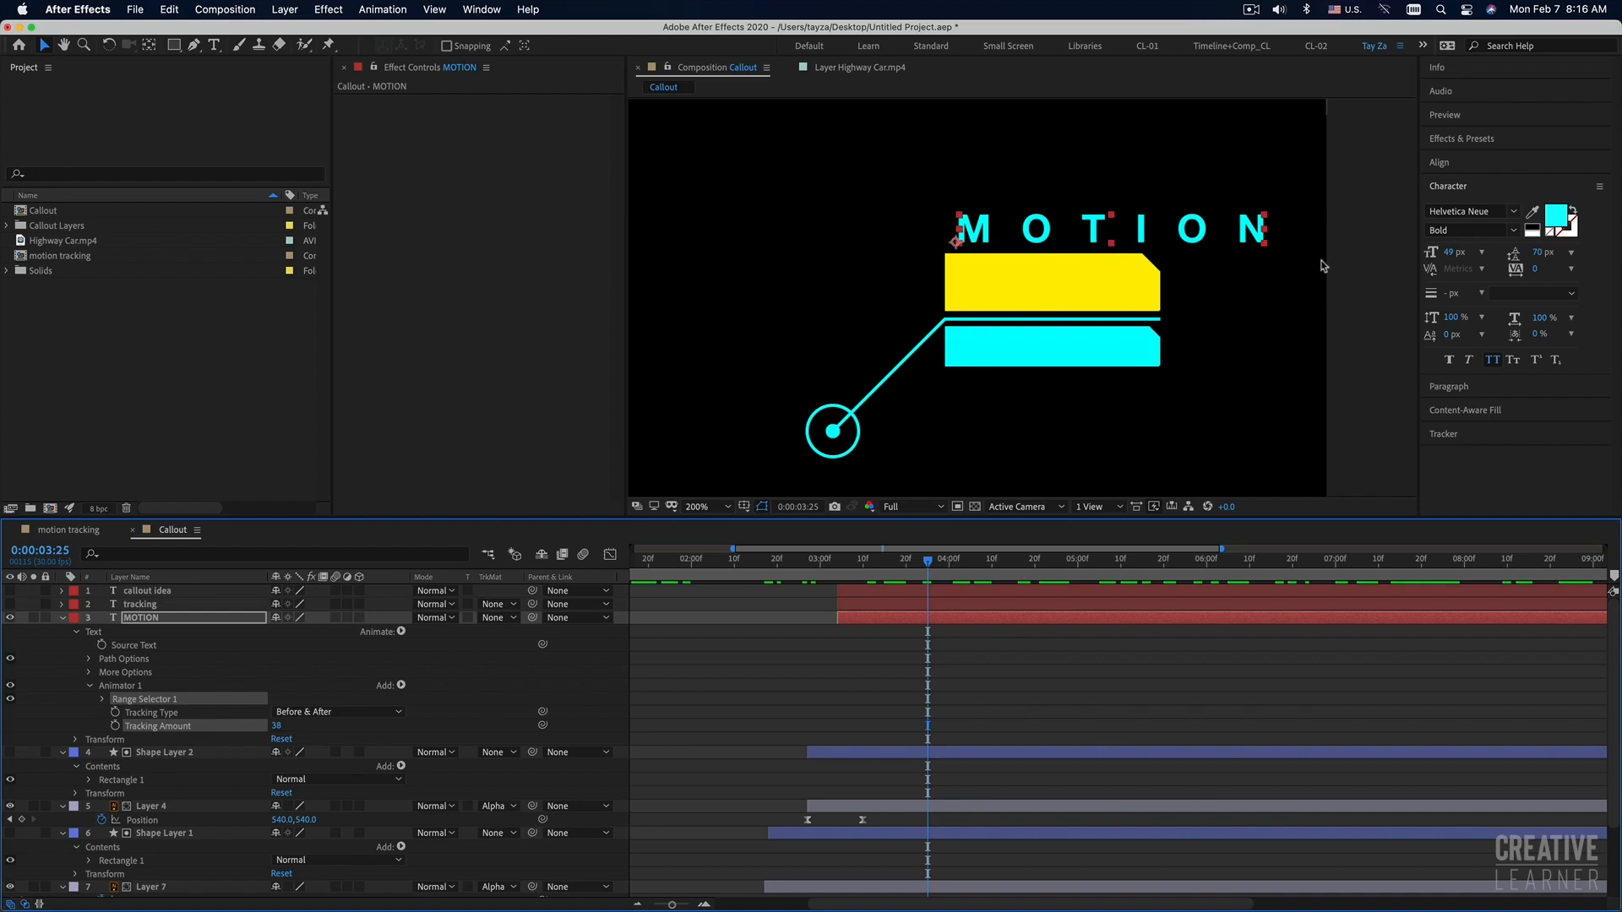
pyautogui.click(279, 726)
pyautogui.write('40')
pyautogui.press('Return')
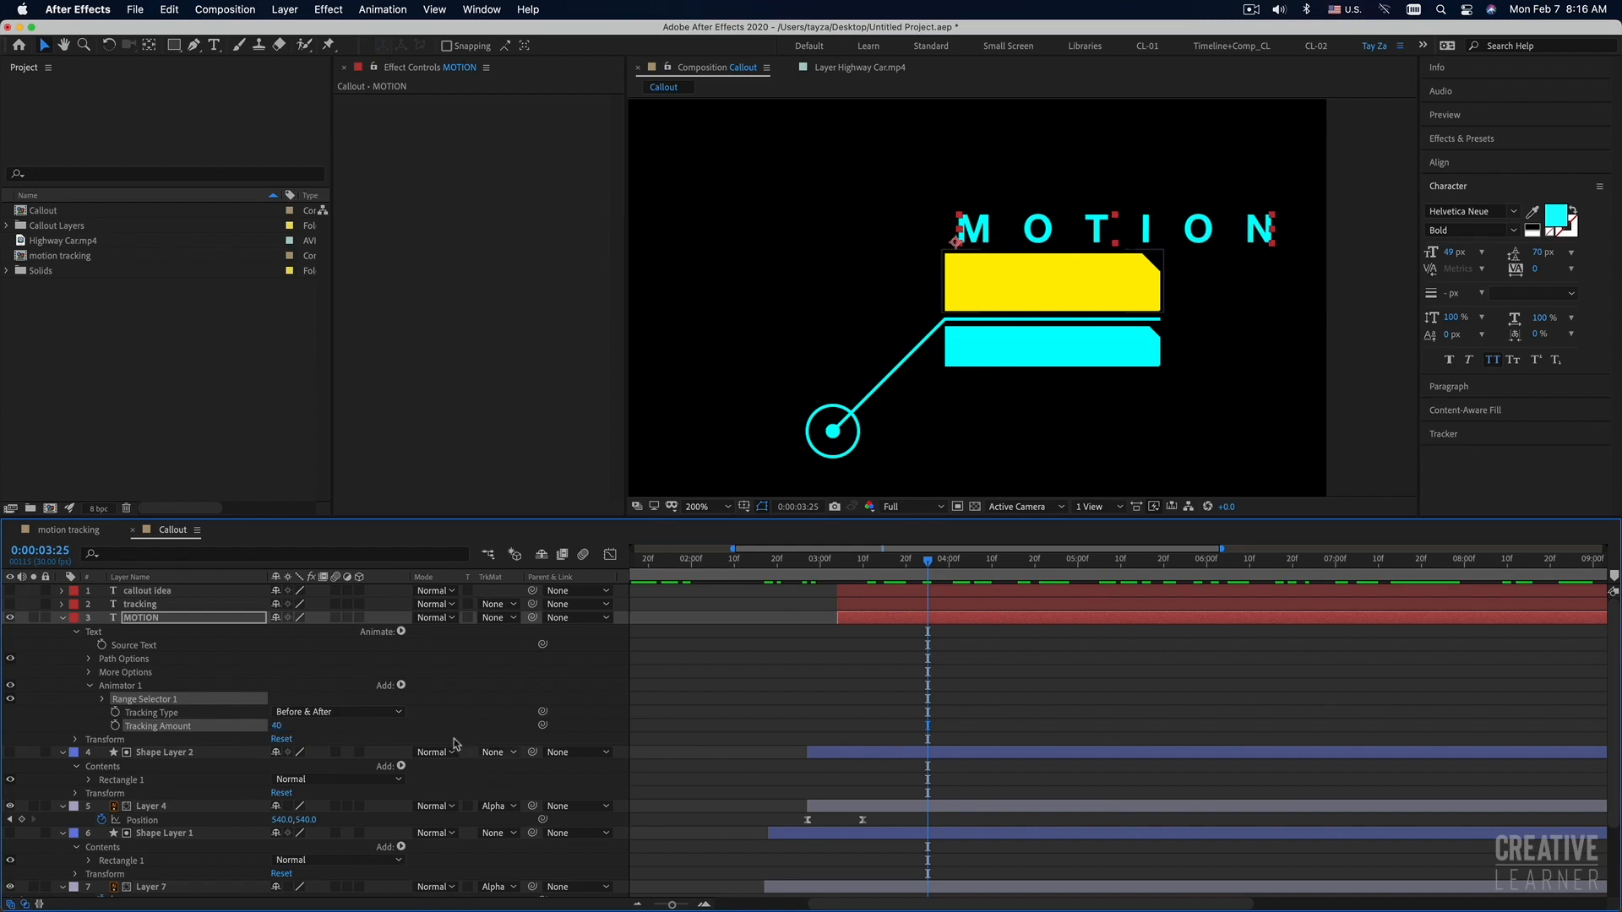
pyautogui.click(279, 728)
pyautogui.write('60')
pyautogui.press('Return')
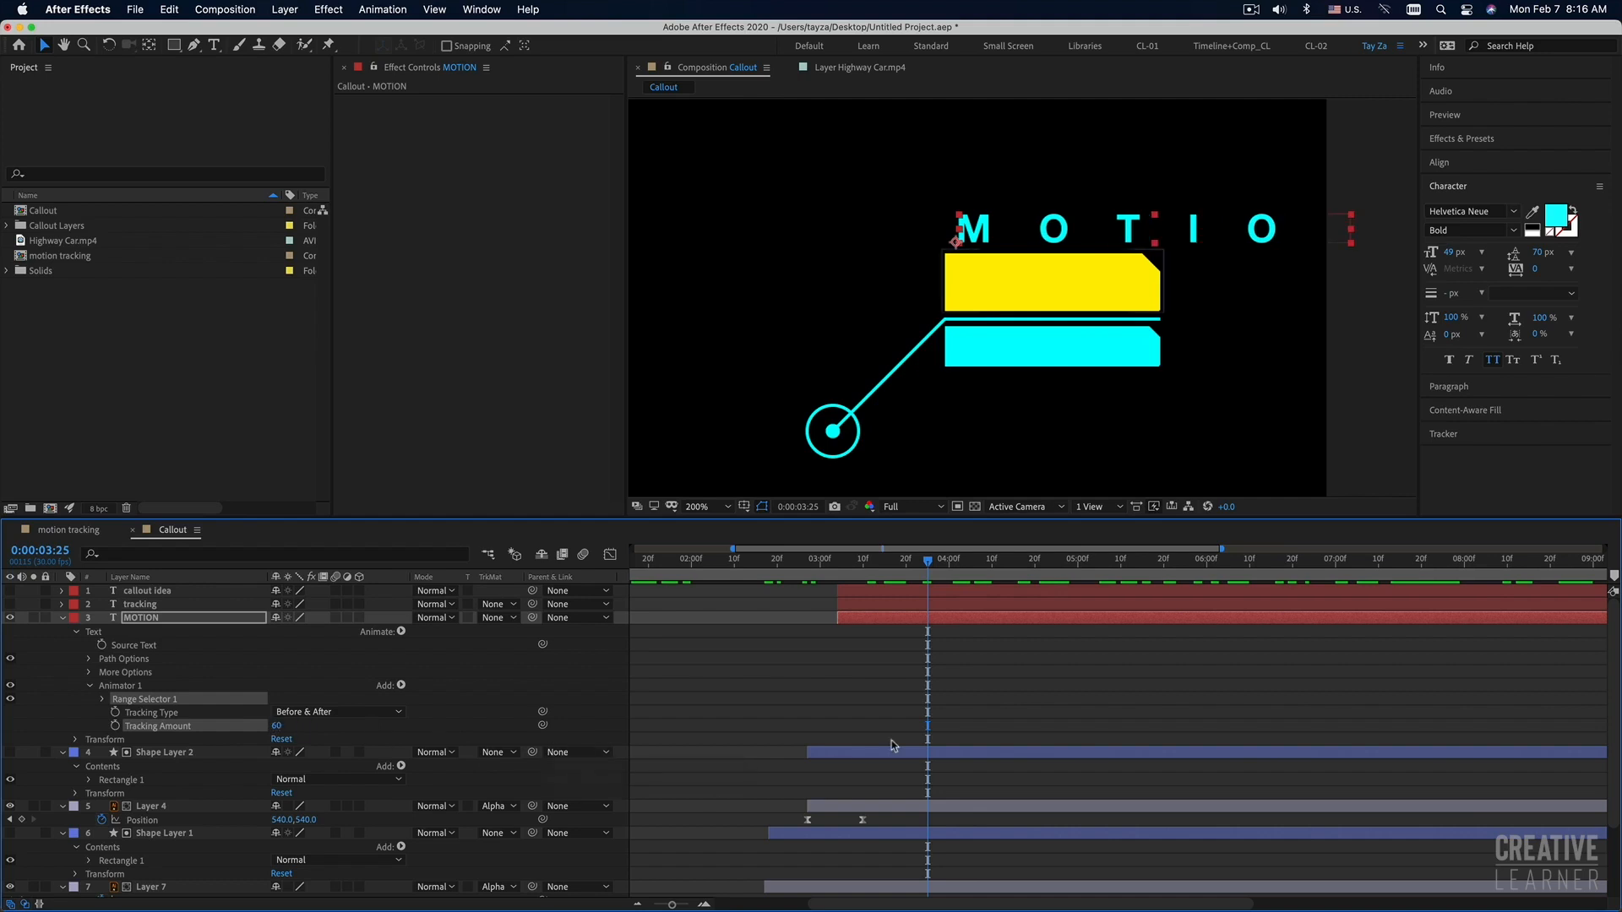
# Keyframe MOTION's Tracking Amount from 60 at 0:00:03:04 to 0 at 0:00:03:17 and preview the animation.
pyautogui.moveTo(860, 568); pyautogui.dragTo(839, 570)
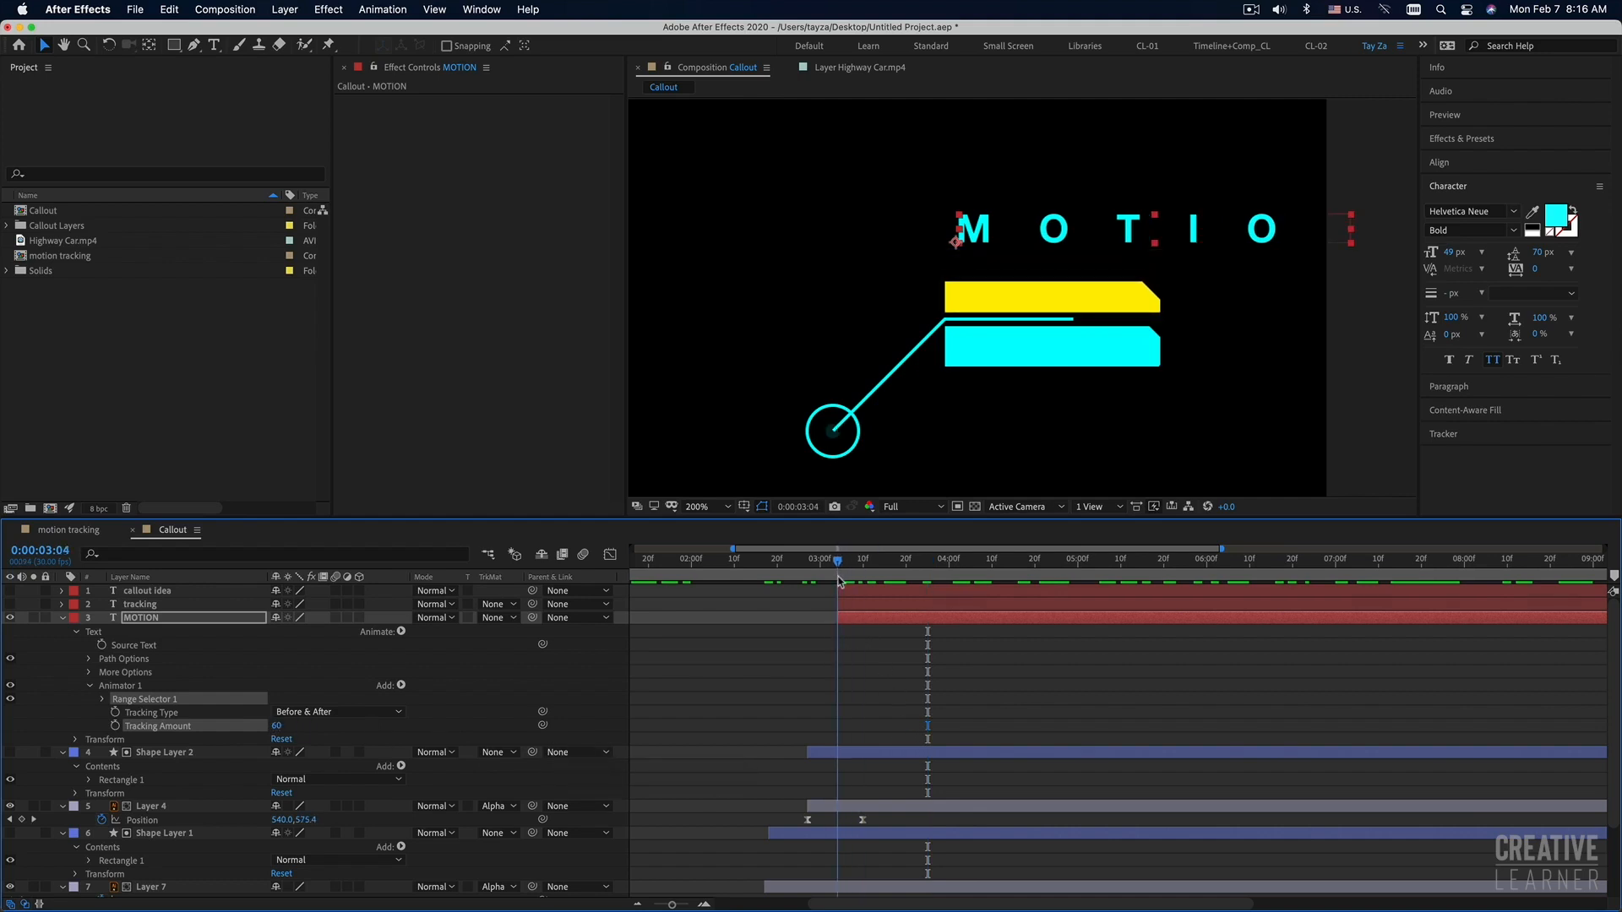
pyautogui.click(114, 725)
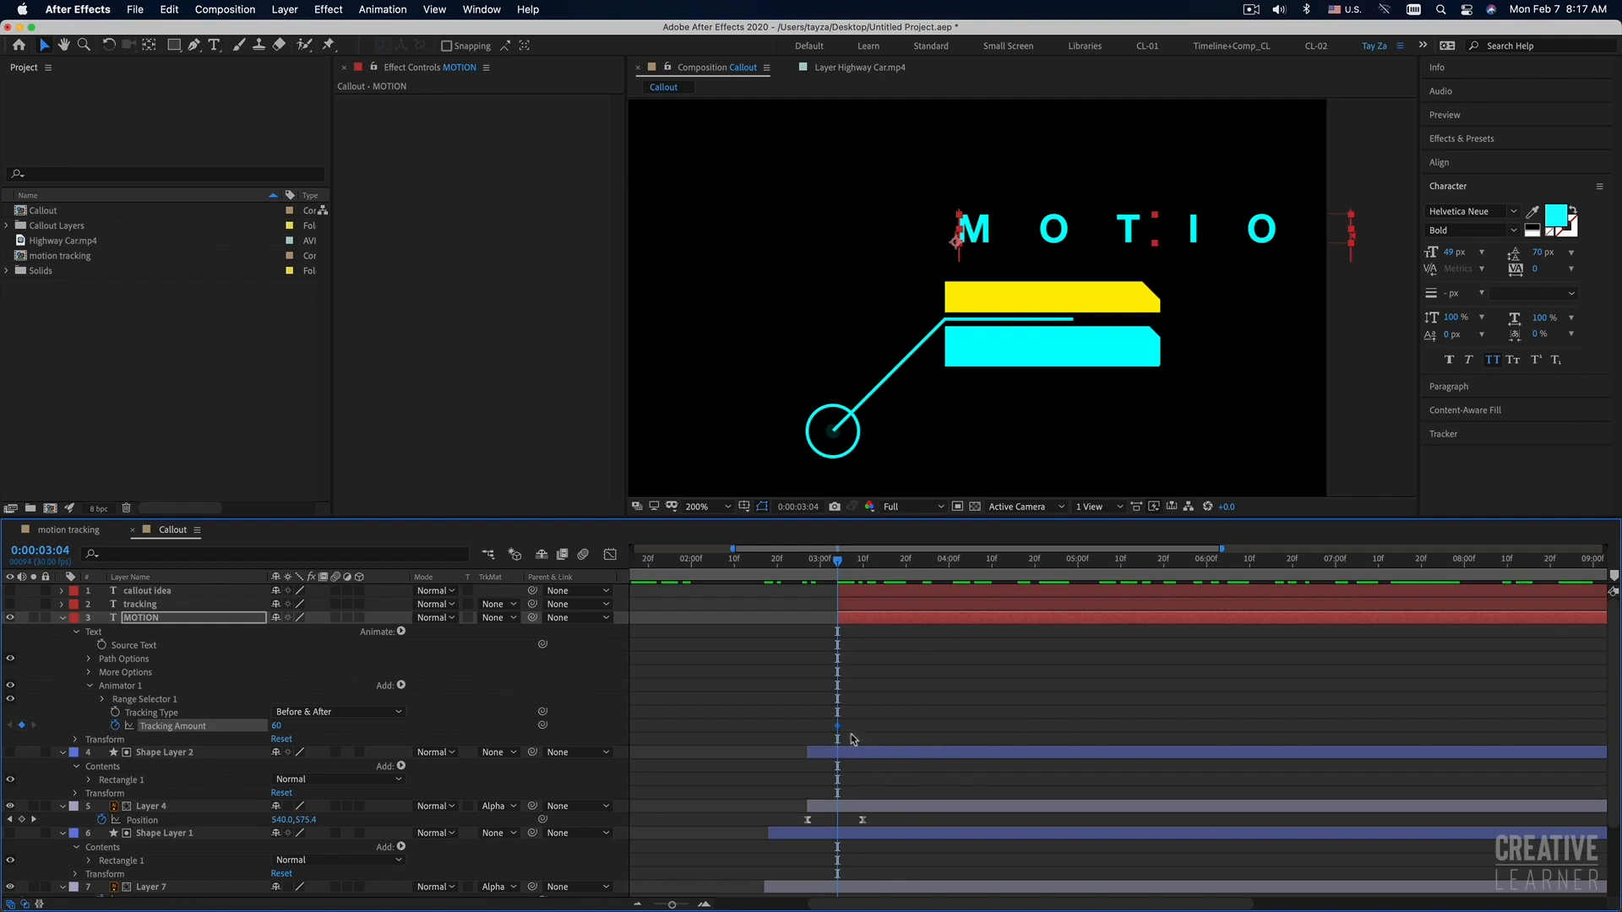
pyautogui.moveTo(873, 567); pyautogui.dragTo(893, 567)
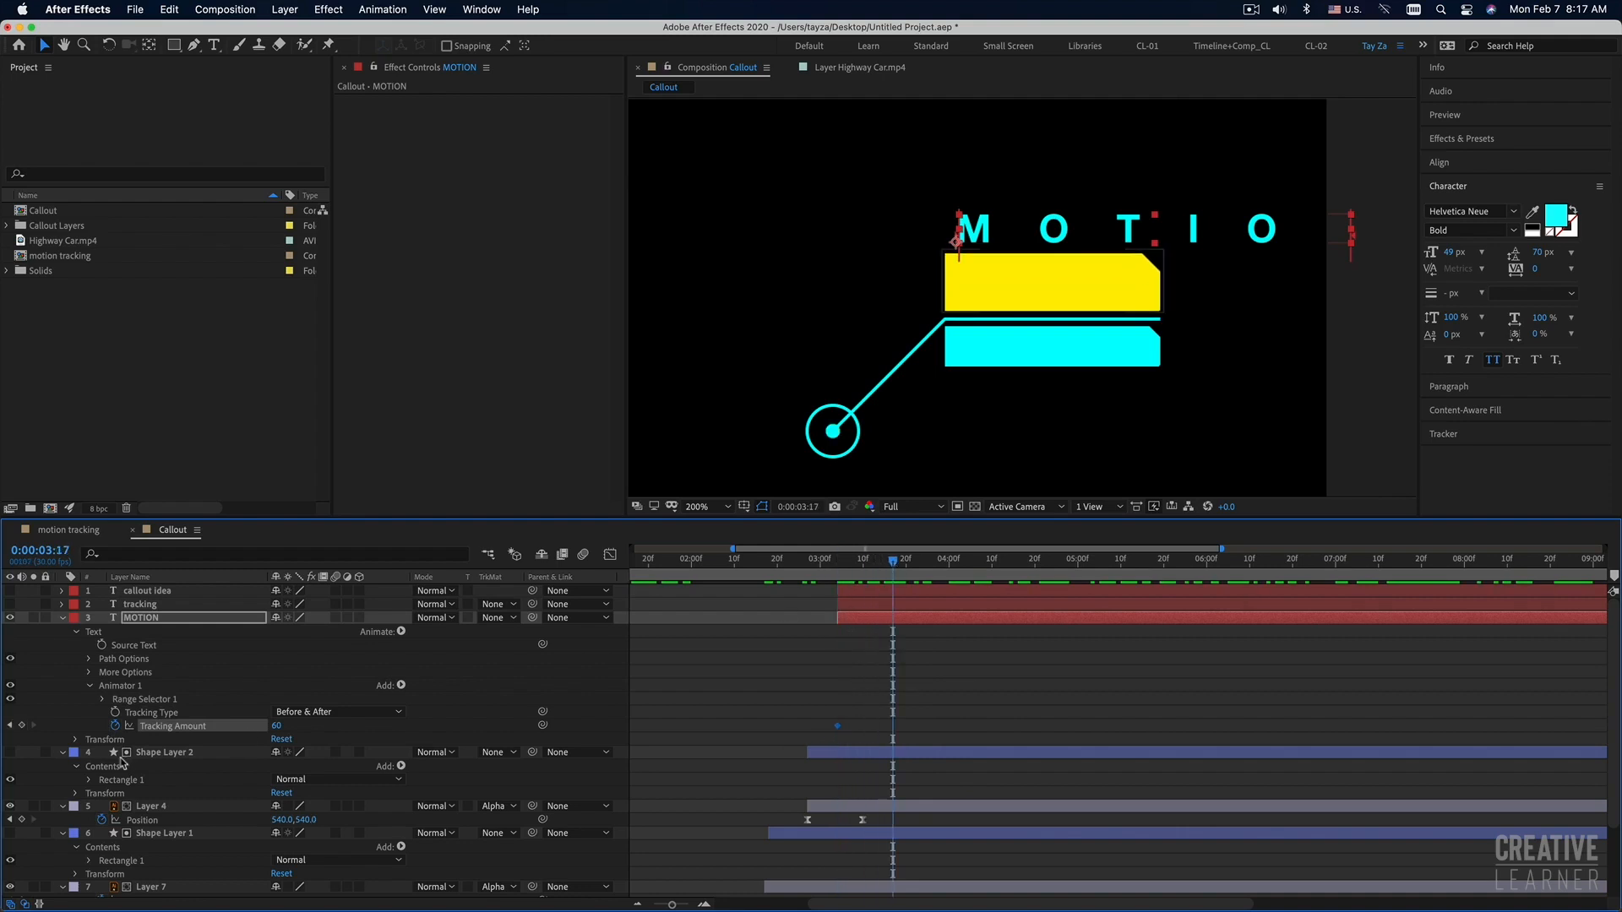
pyautogui.click(276, 725)
pyautogui.press('Return')
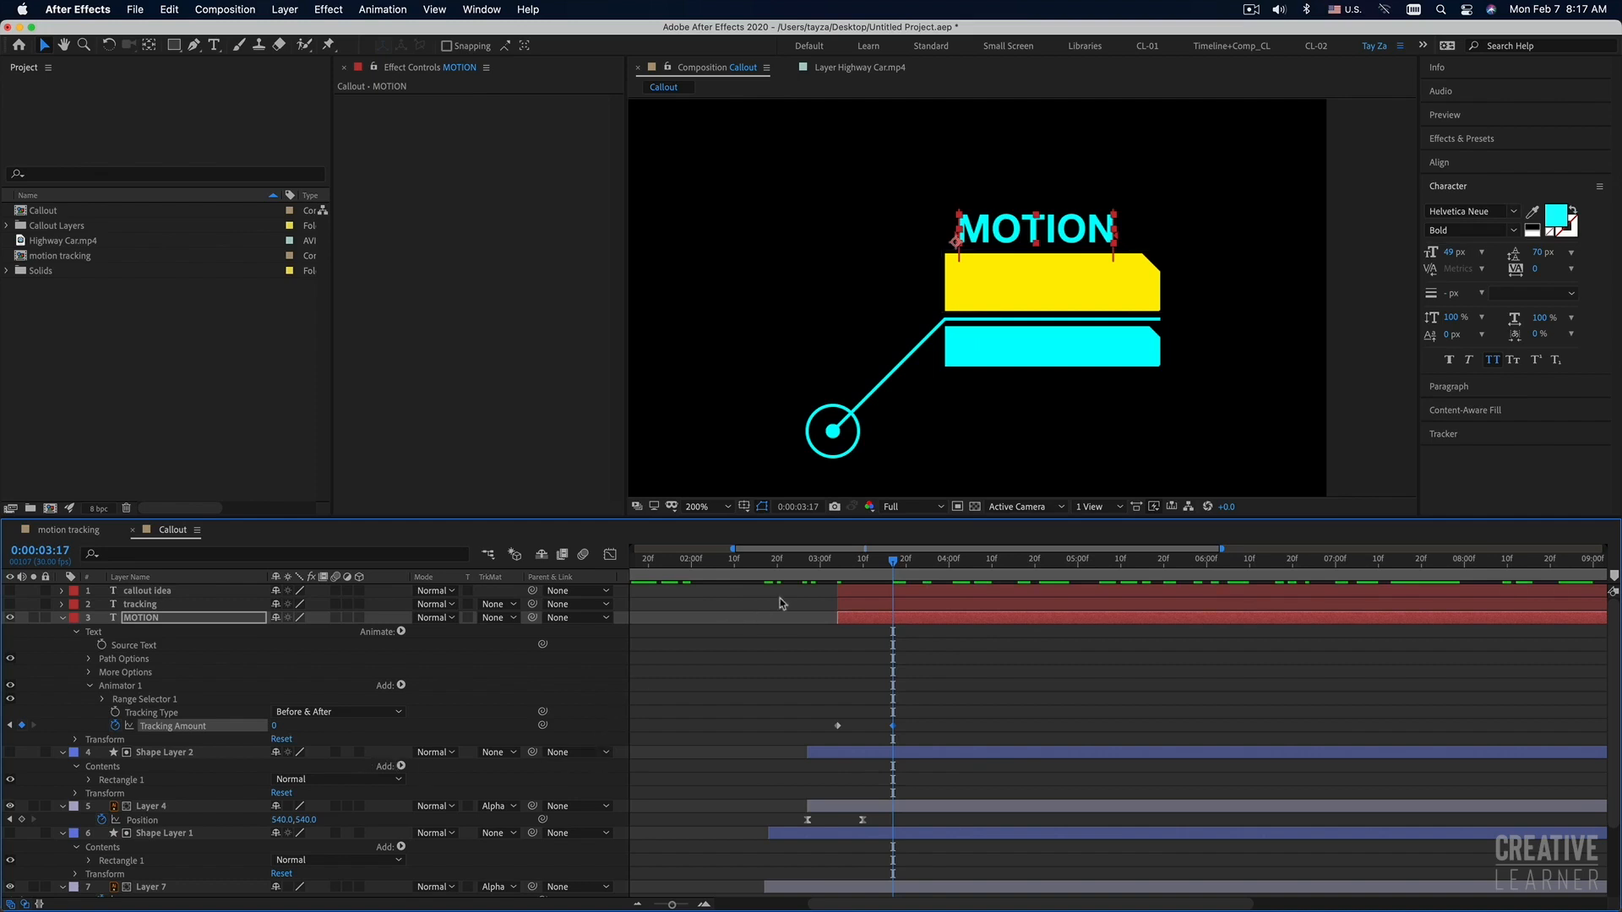
pyautogui.click(846, 565)
pyautogui.press('space')
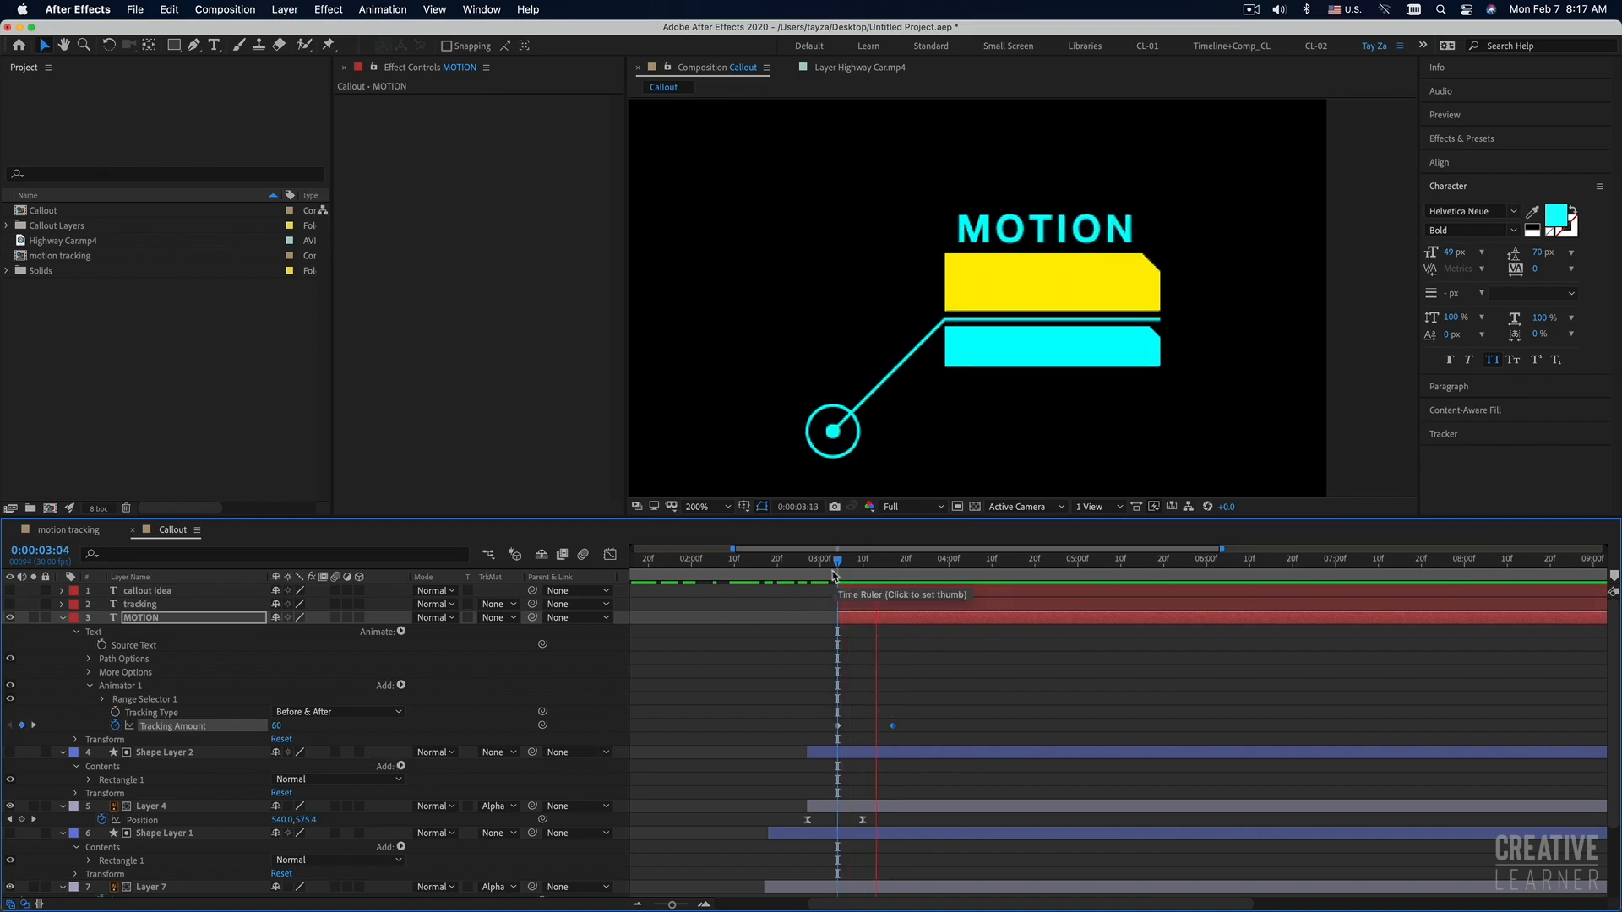
pyautogui.press('space')
# Apply Easy Ease to both Tracking Amount keyframes, move the second one a few frames earlier, and preview the faster animation.
pyautogui.moveTo(908, 713); pyautogui.dragTo(827, 743)
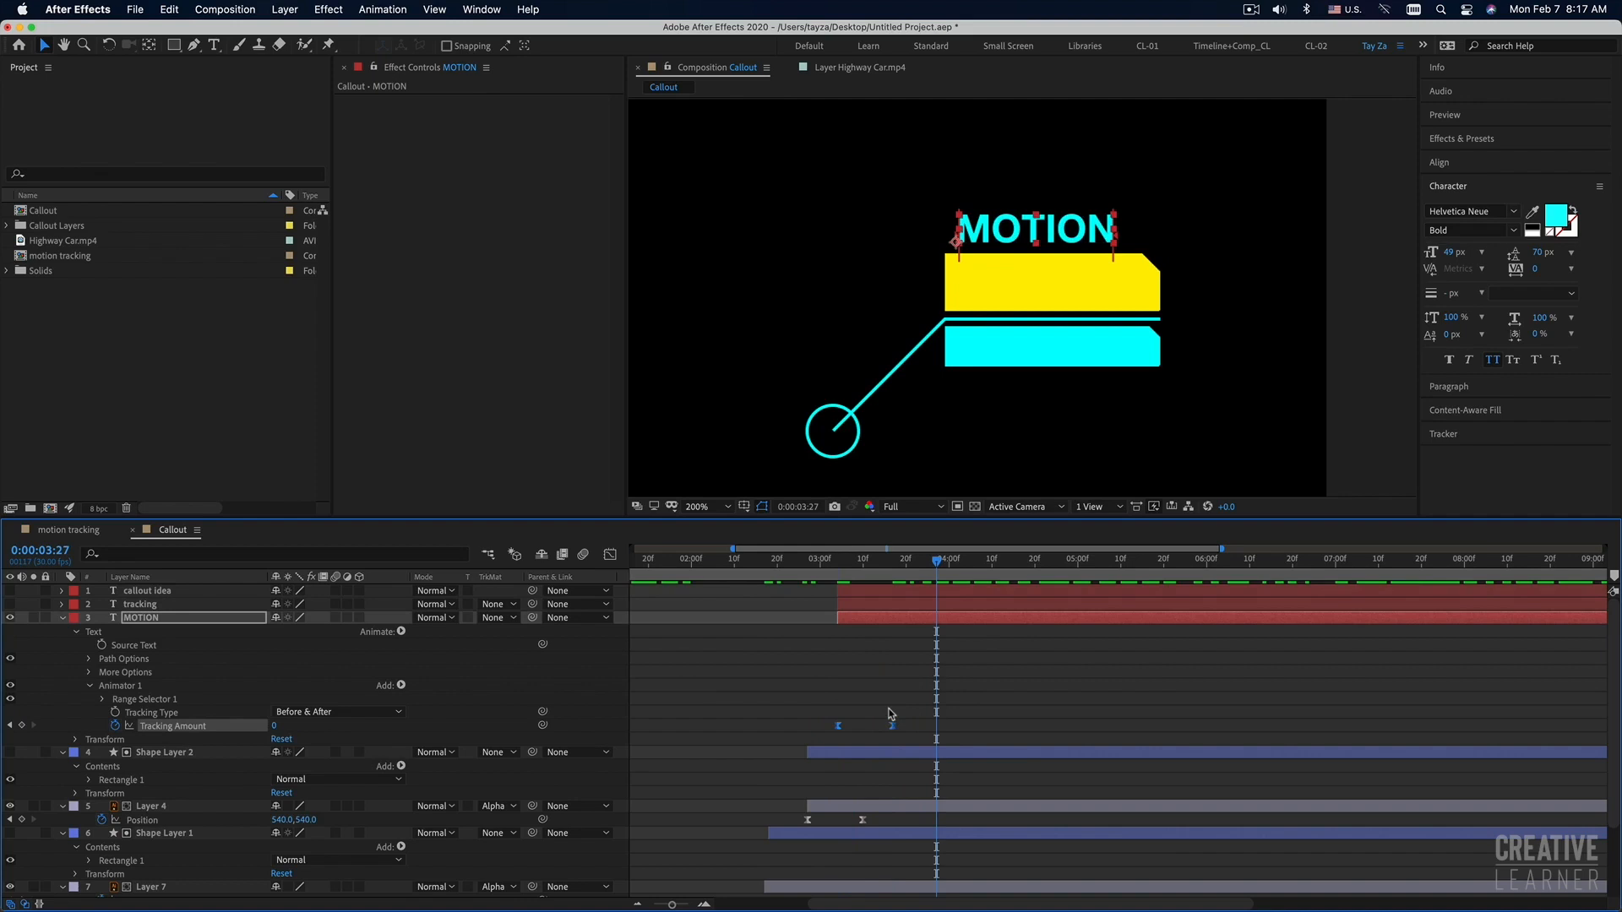
pyautogui.click(892, 725)
pyautogui.moveTo(892, 726); pyautogui.dragTo(875, 726)
pyautogui.click(843, 565)
pyautogui.press('space')
pyautogui.press('space')
pyautogui.click(843, 565)
pyautogui.press('space')
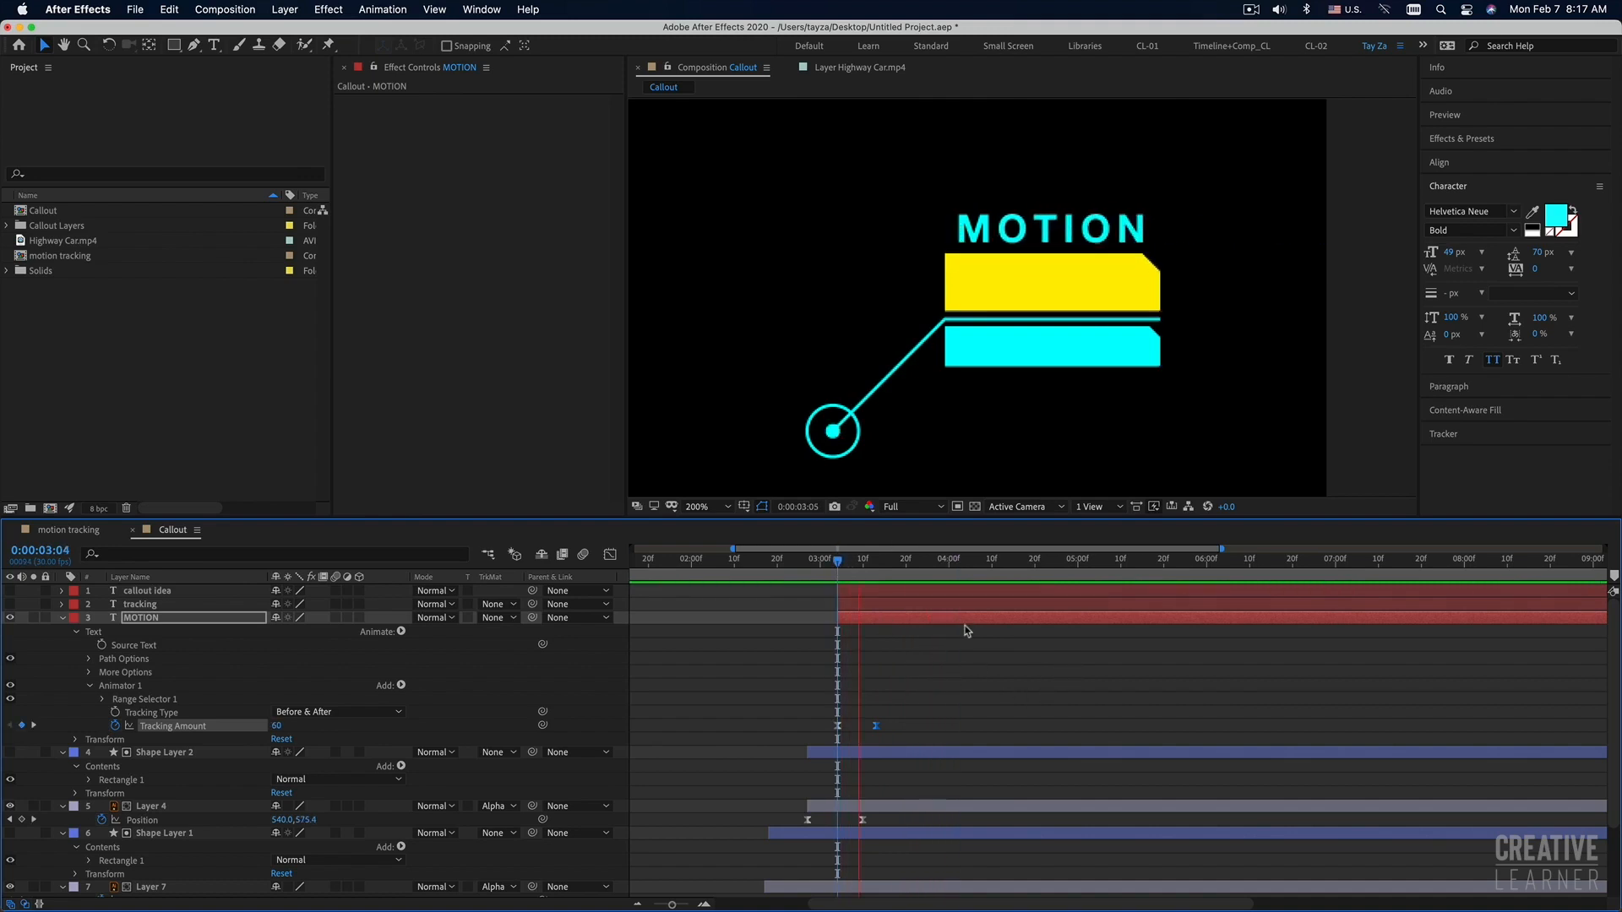
pyautogui.press('space')
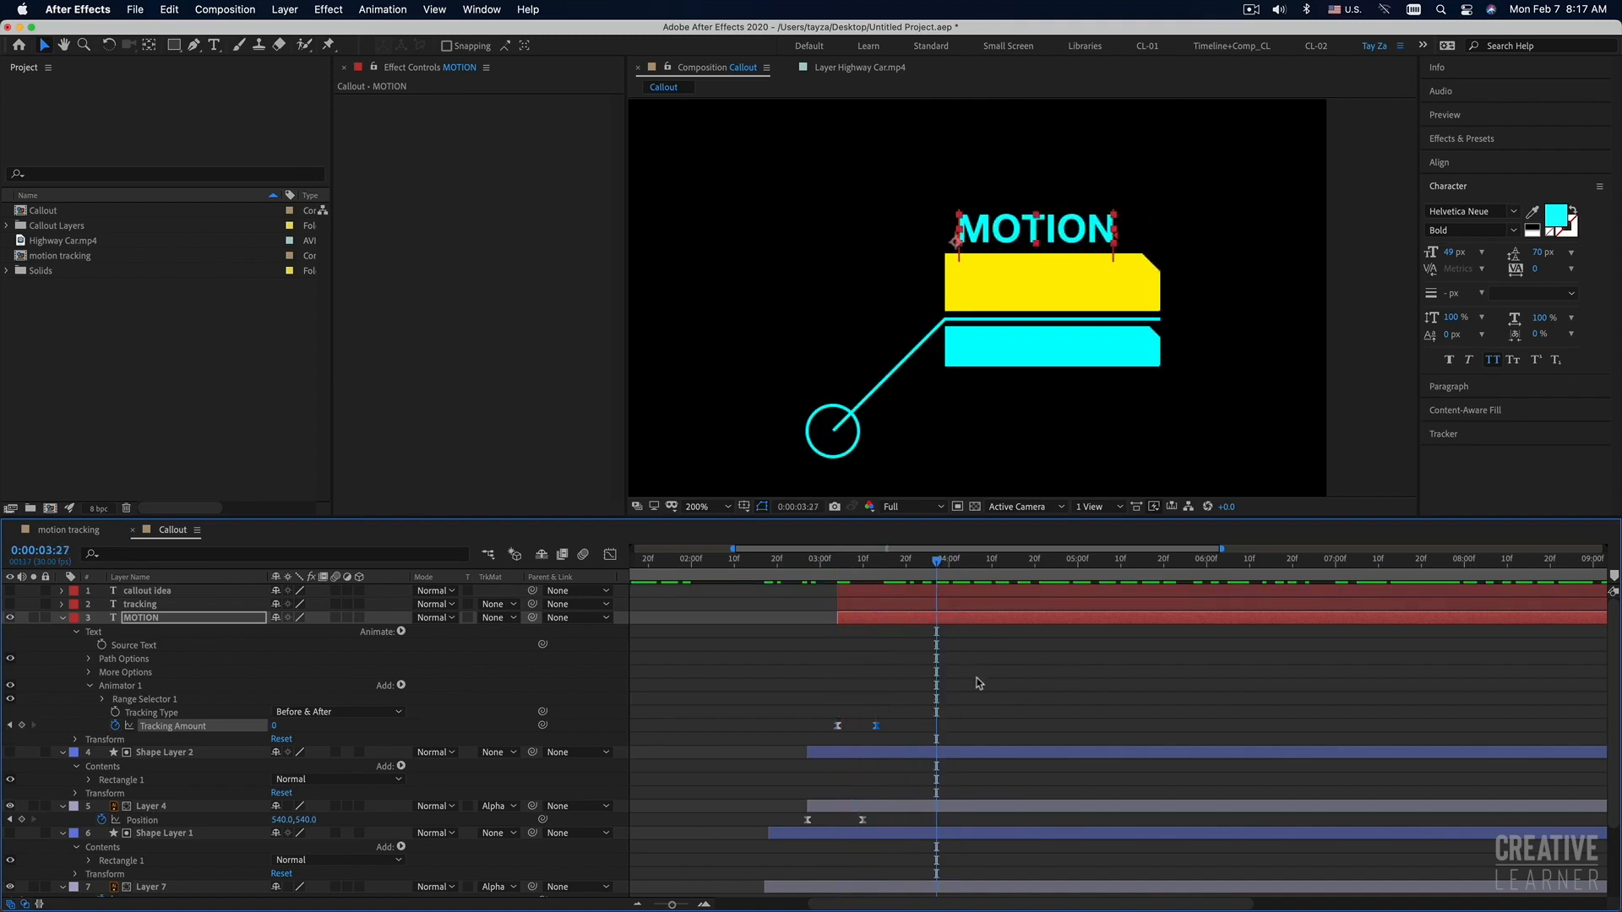
# Show the "tracking" text layer and collapse the expanded properties of the MOTION layer and Layer 1.
pyautogui.click(874, 605)
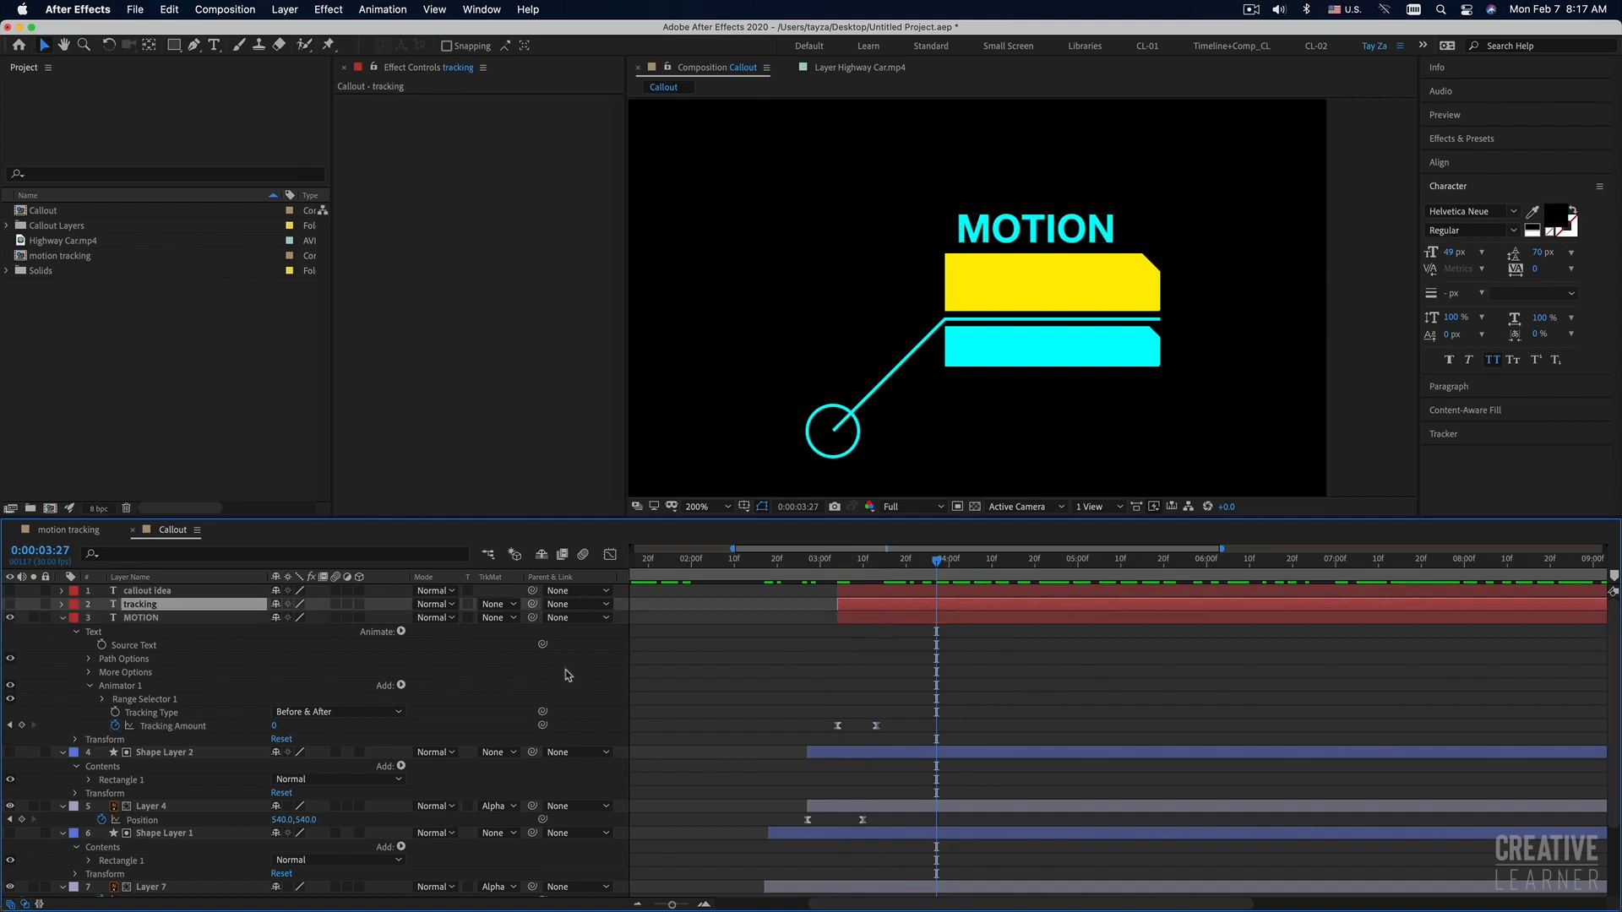
pyautogui.click(63, 619)
pyautogui.click(10, 604)
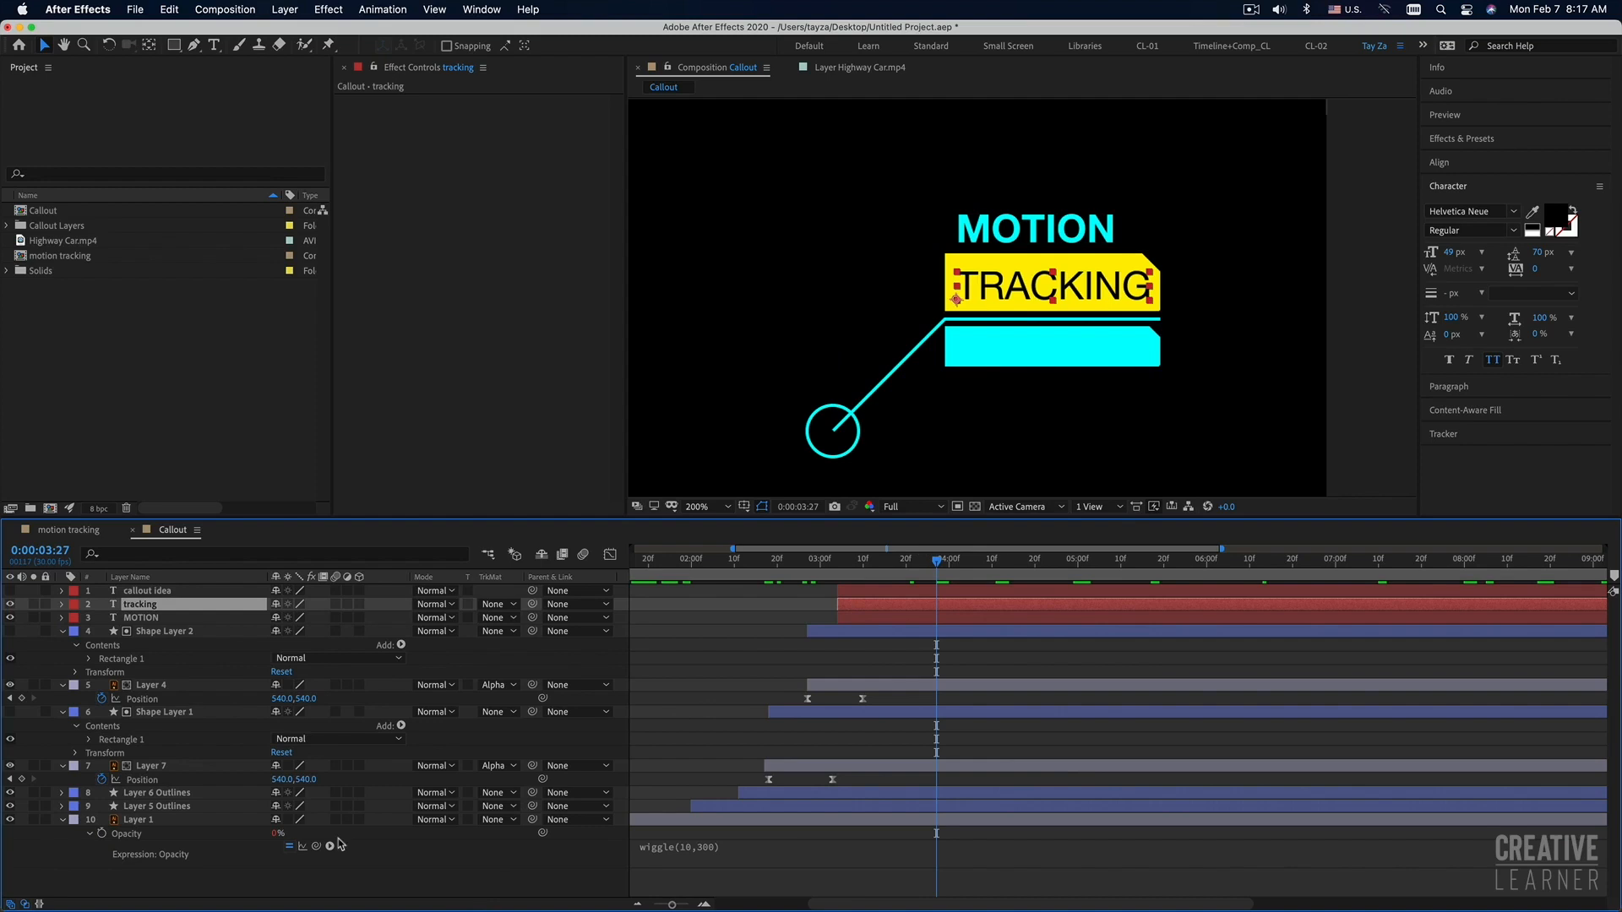
pyautogui.click(61, 821)
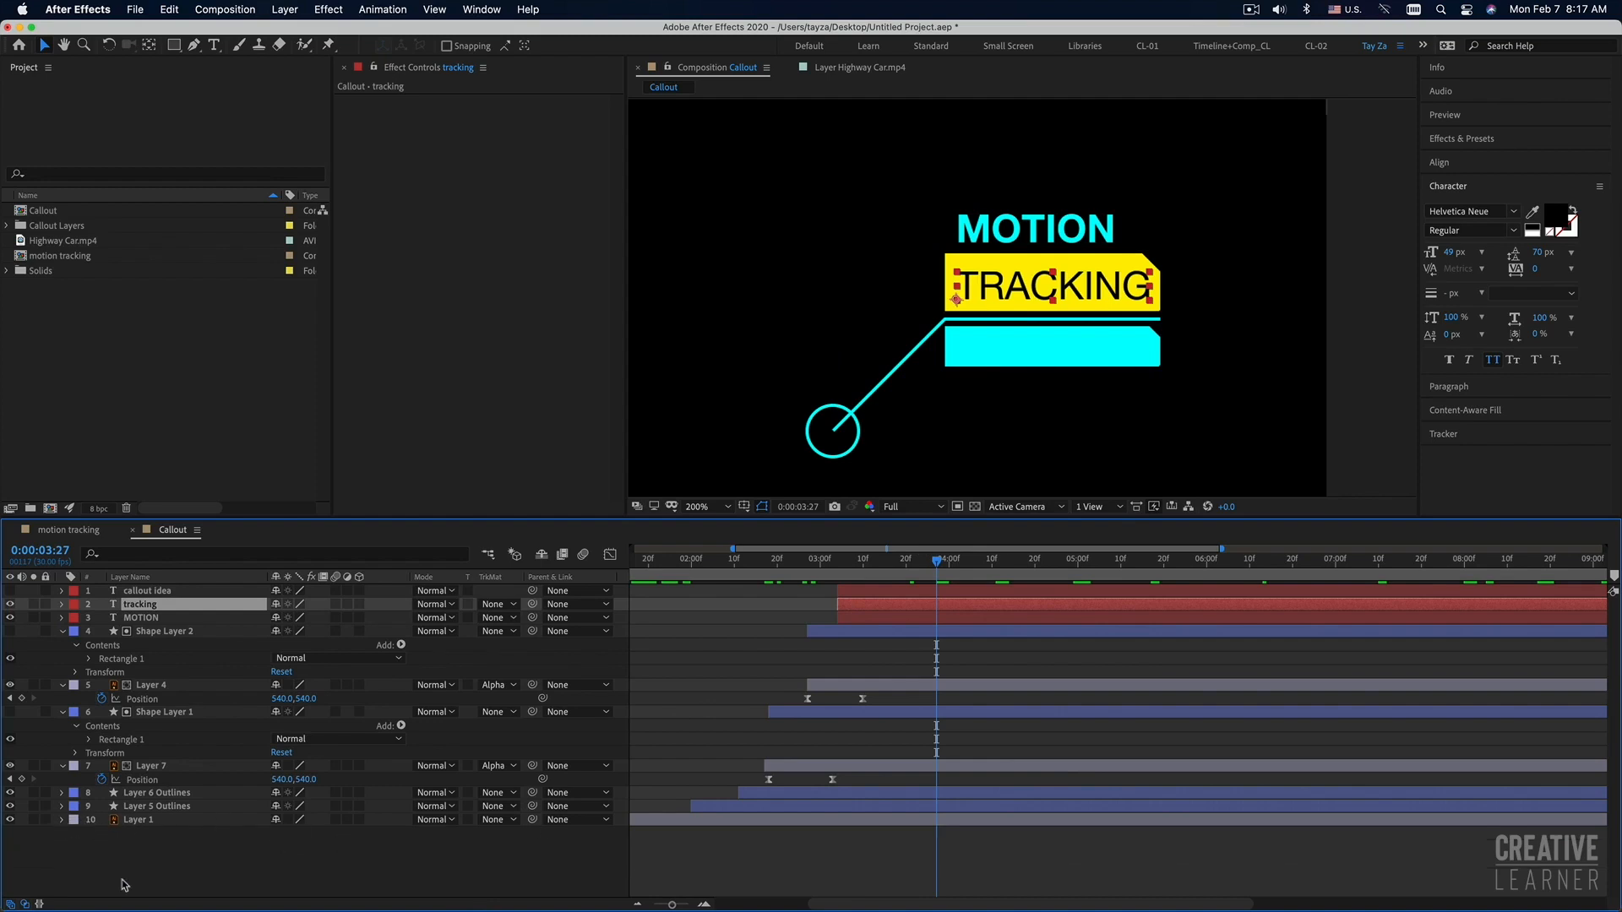
pyautogui.click(176, 876)
pyautogui.click(910, 619)
pyautogui.click(908, 607)
pyautogui.click(1037, 227)
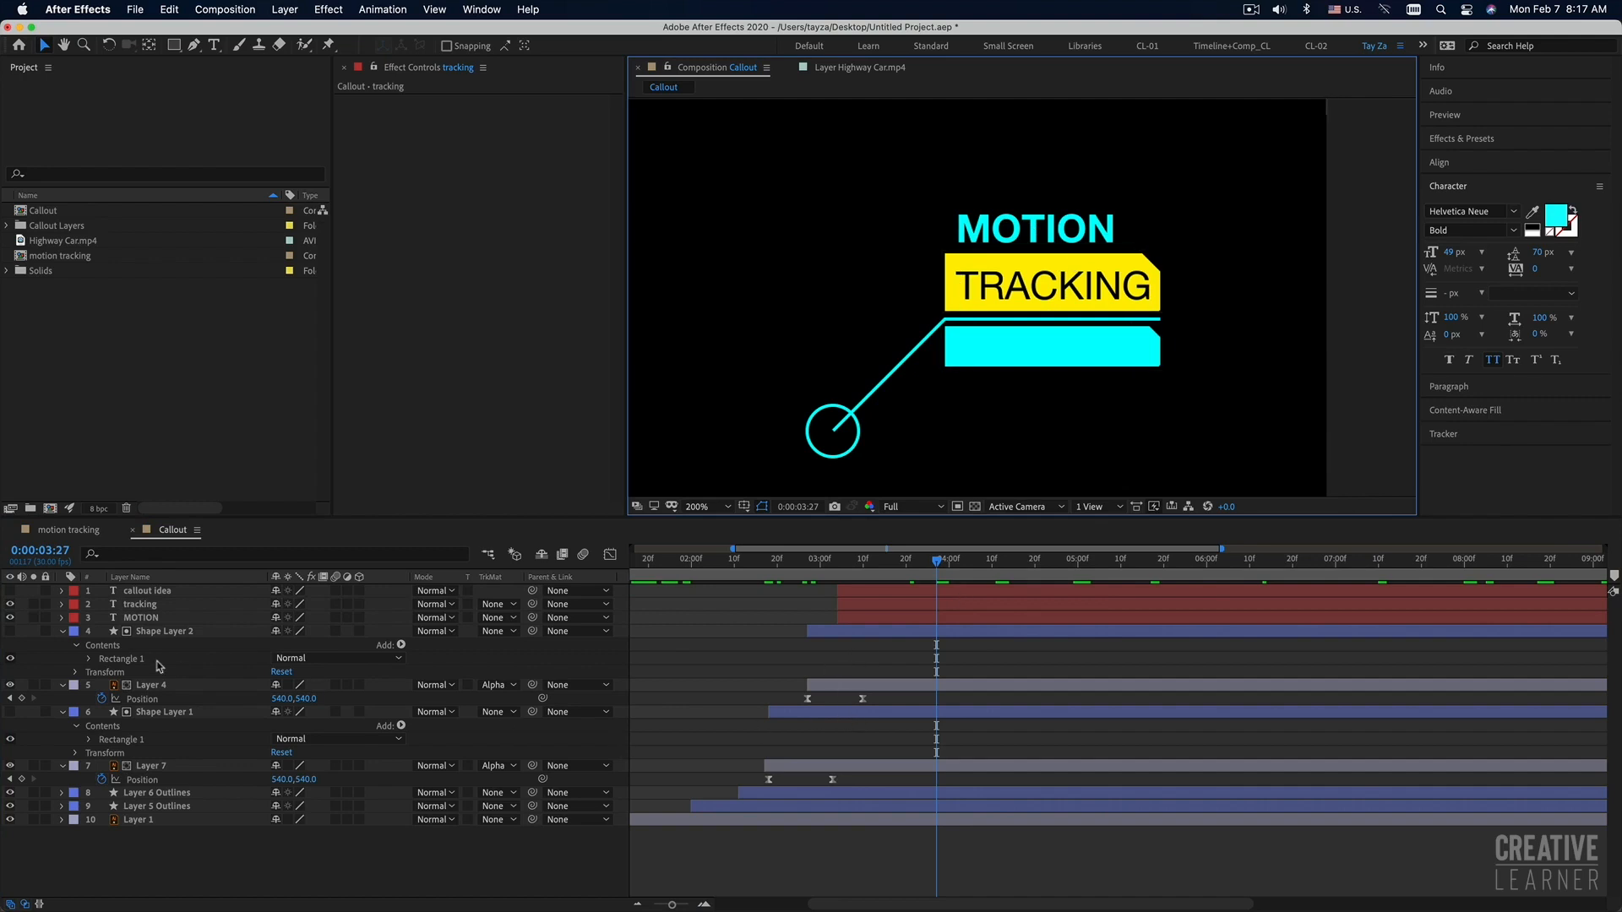
pyautogui.click(891, 713)
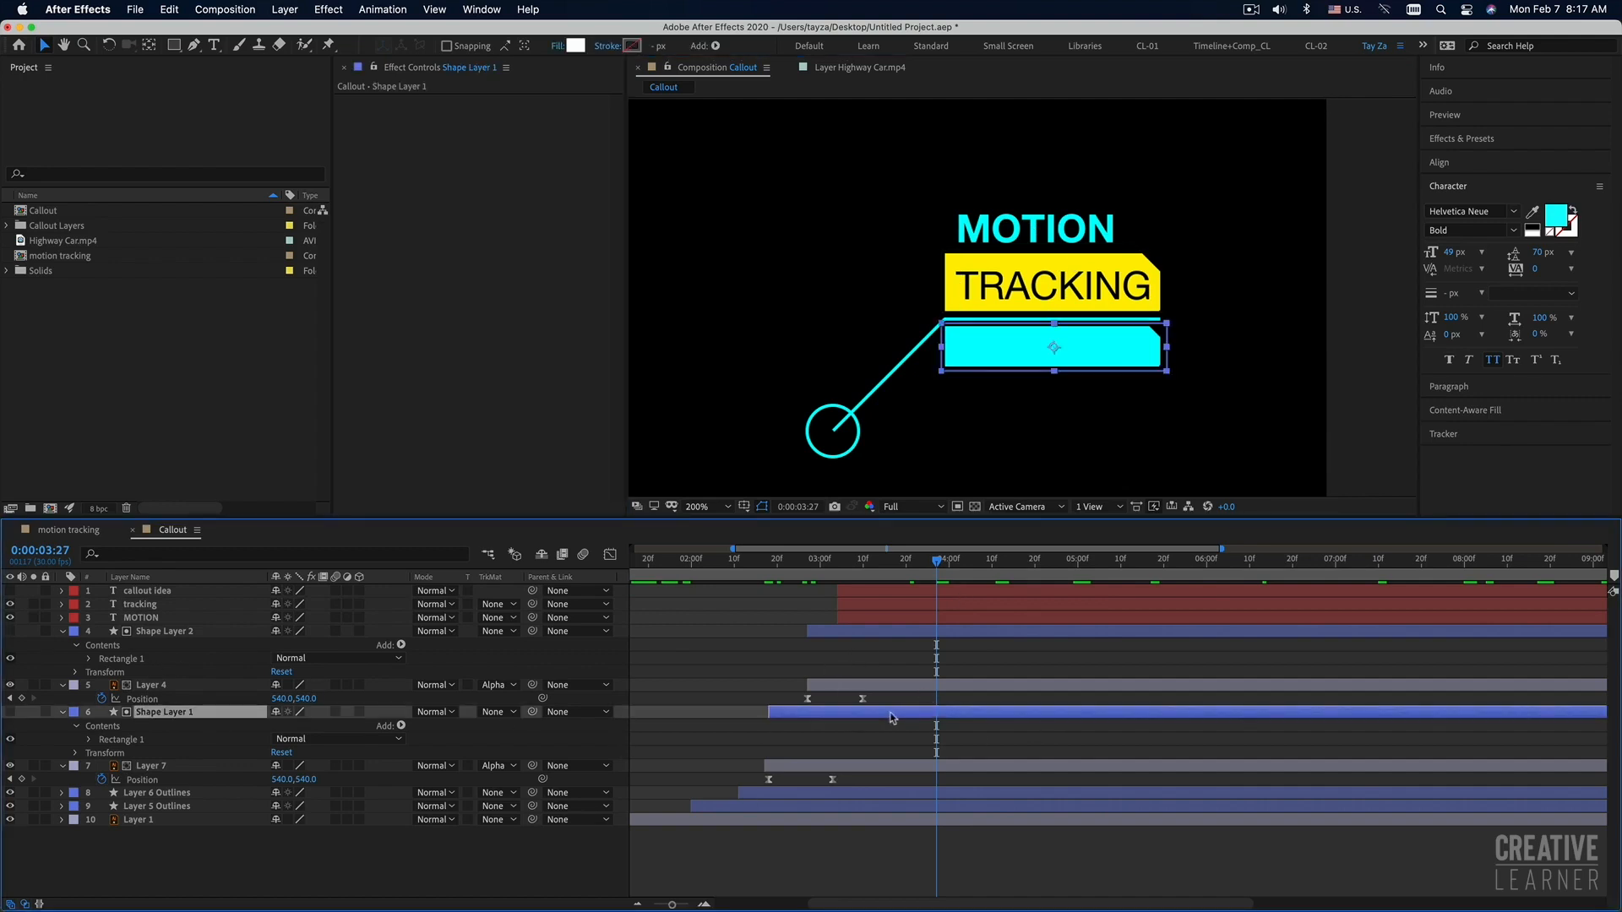
pyautogui.click(907, 685)
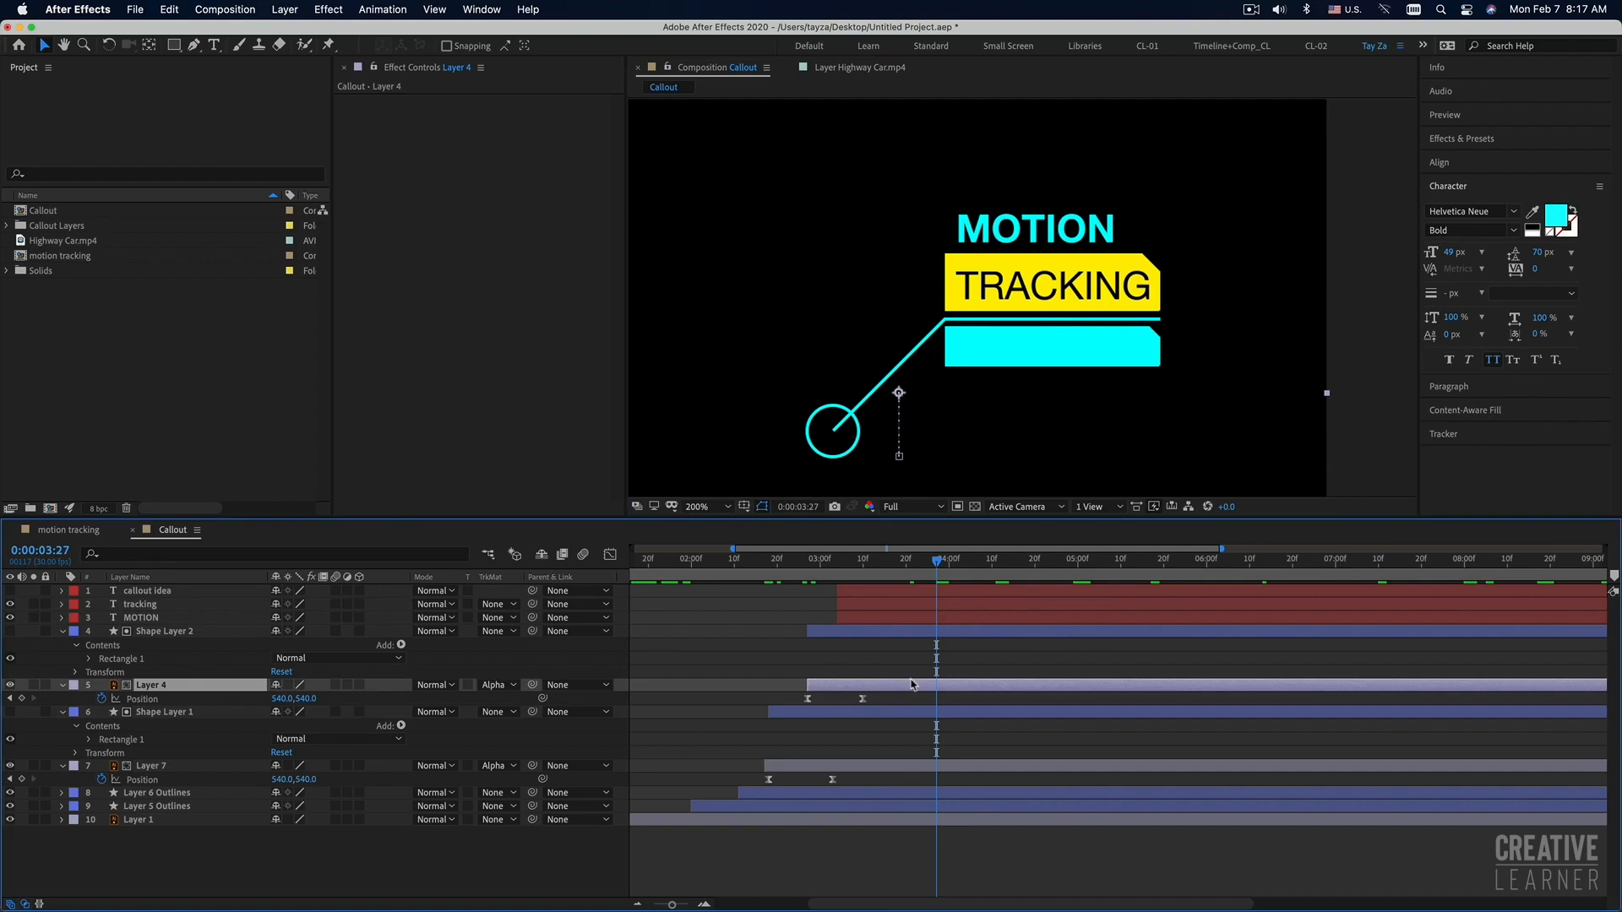
# Duplicate Shape Layer 2, the yellow box's matte, and place the copy directly above the "tracking" text layer.
pyautogui.click(913, 632)
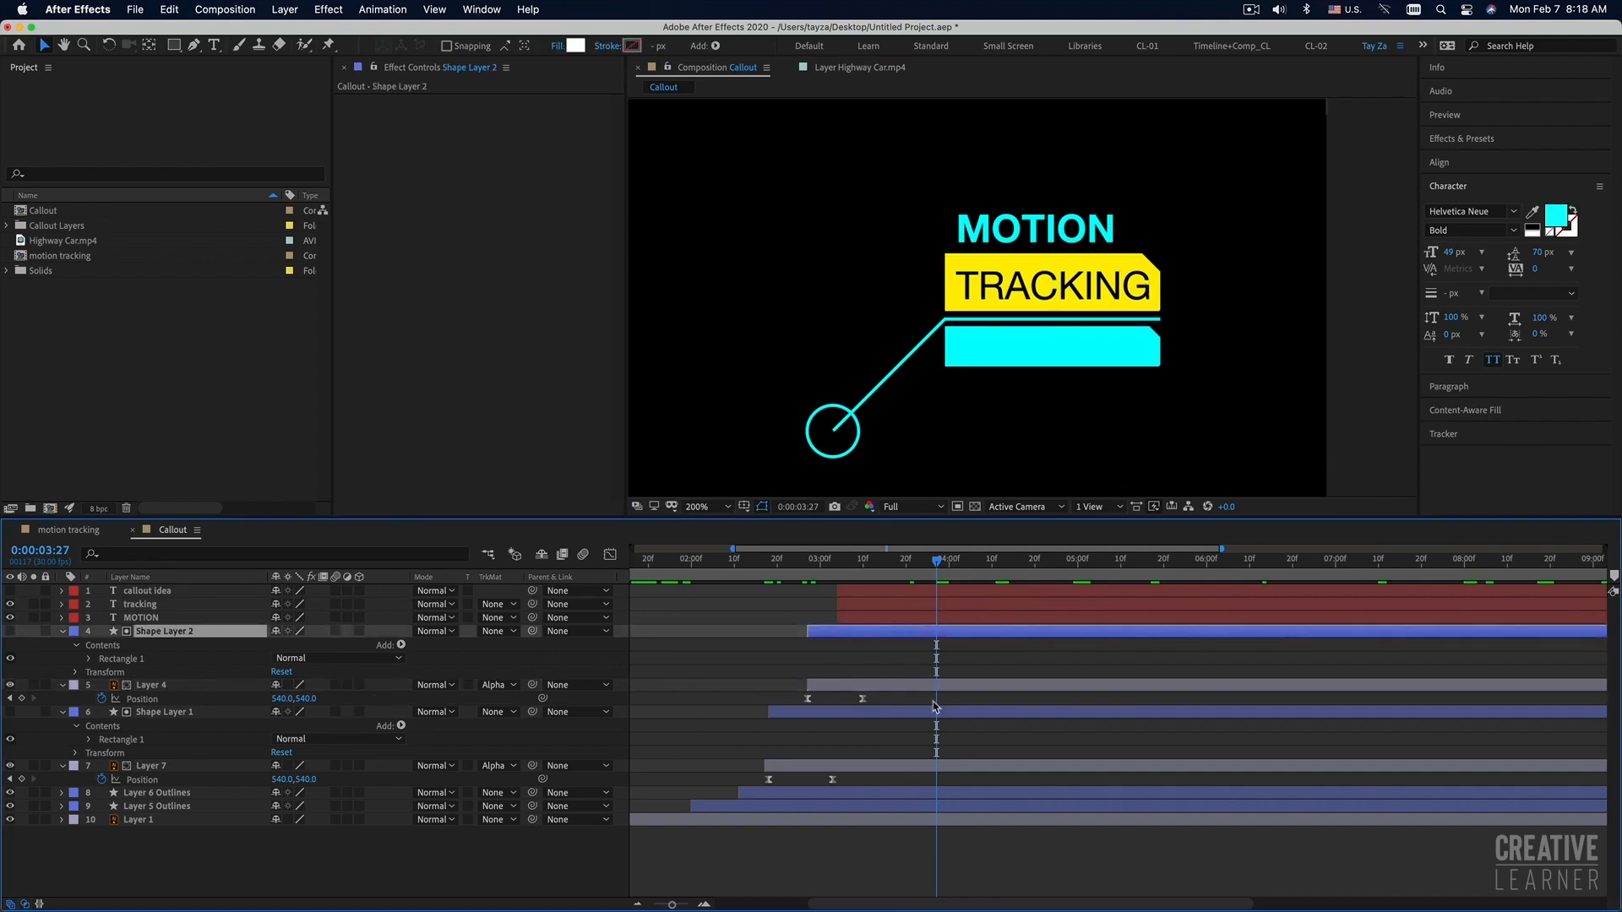
pyautogui.press('super+d')
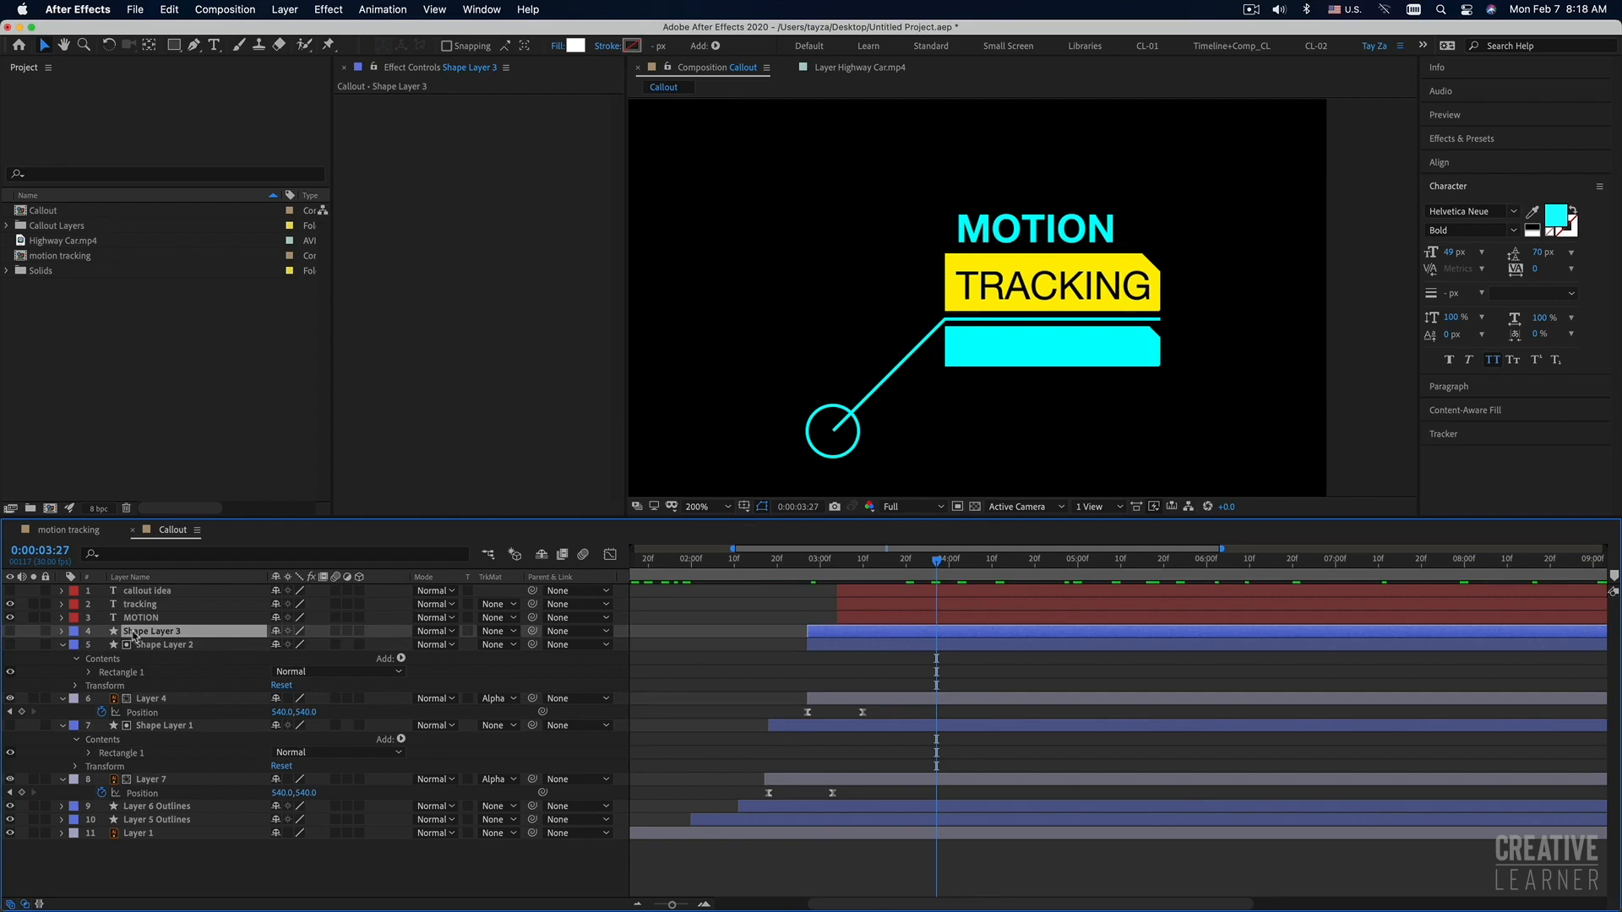
pyautogui.moveTo(133, 625); pyautogui.dragTo(135, 607)
# Alpha-matte the "tracking" layer with Shape Layer 3 and align the matte's start with the text layer at 0:00:03:04.
pyautogui.click(12, 606)
pyautogui.click(12, 605)
pyautogui.click(12, 606)
pyautogui.click(143, 617)
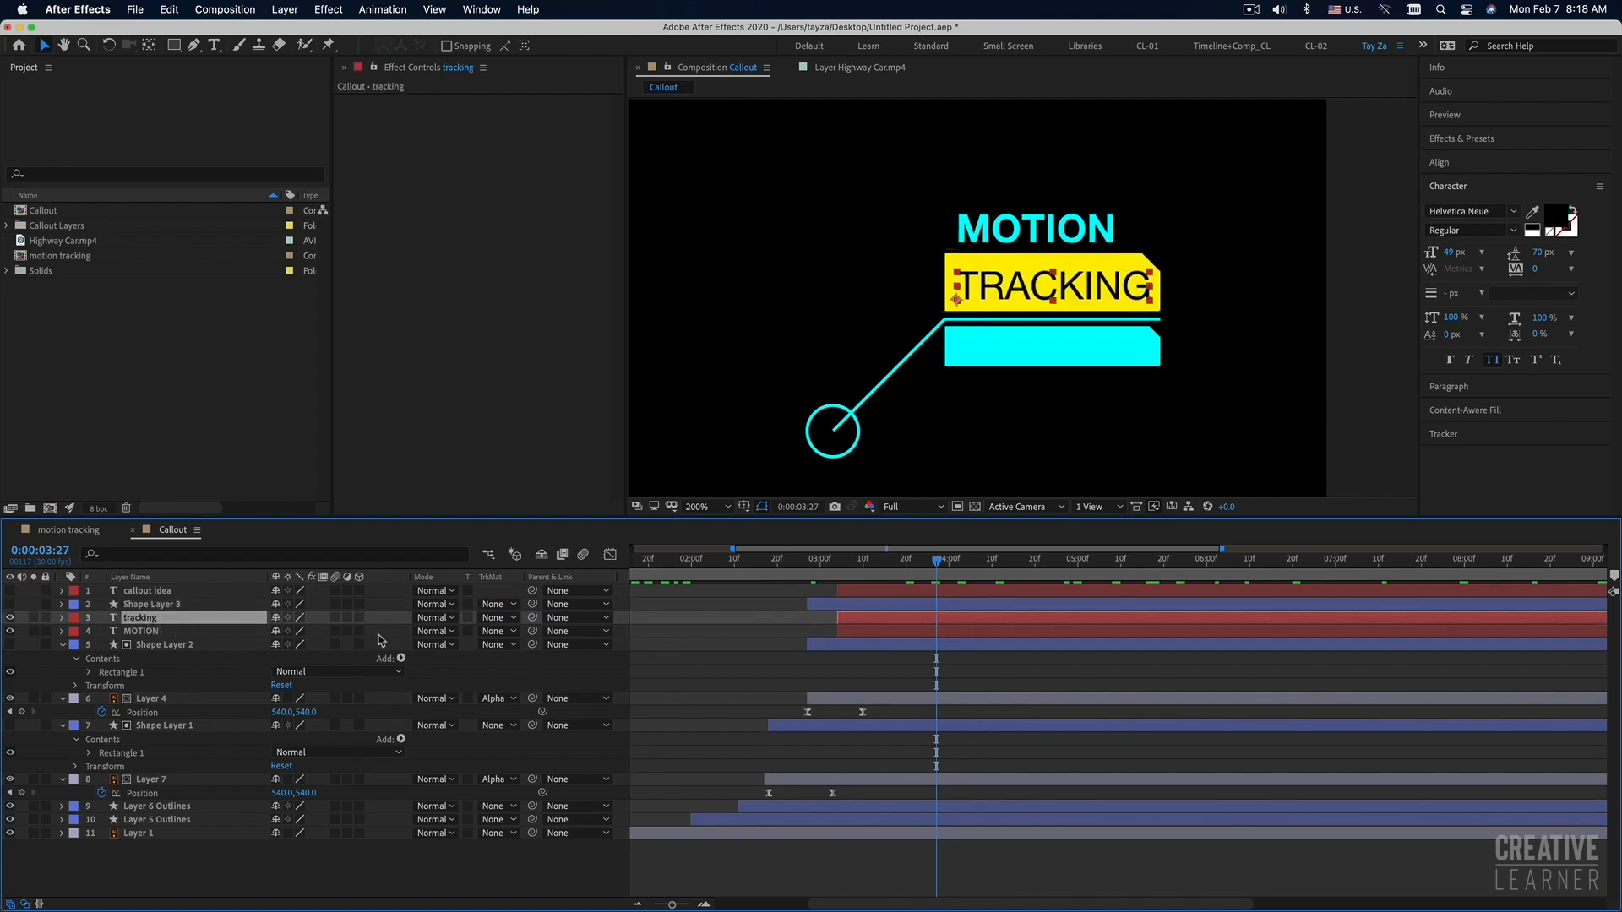
pyautogui.click(494, 622)
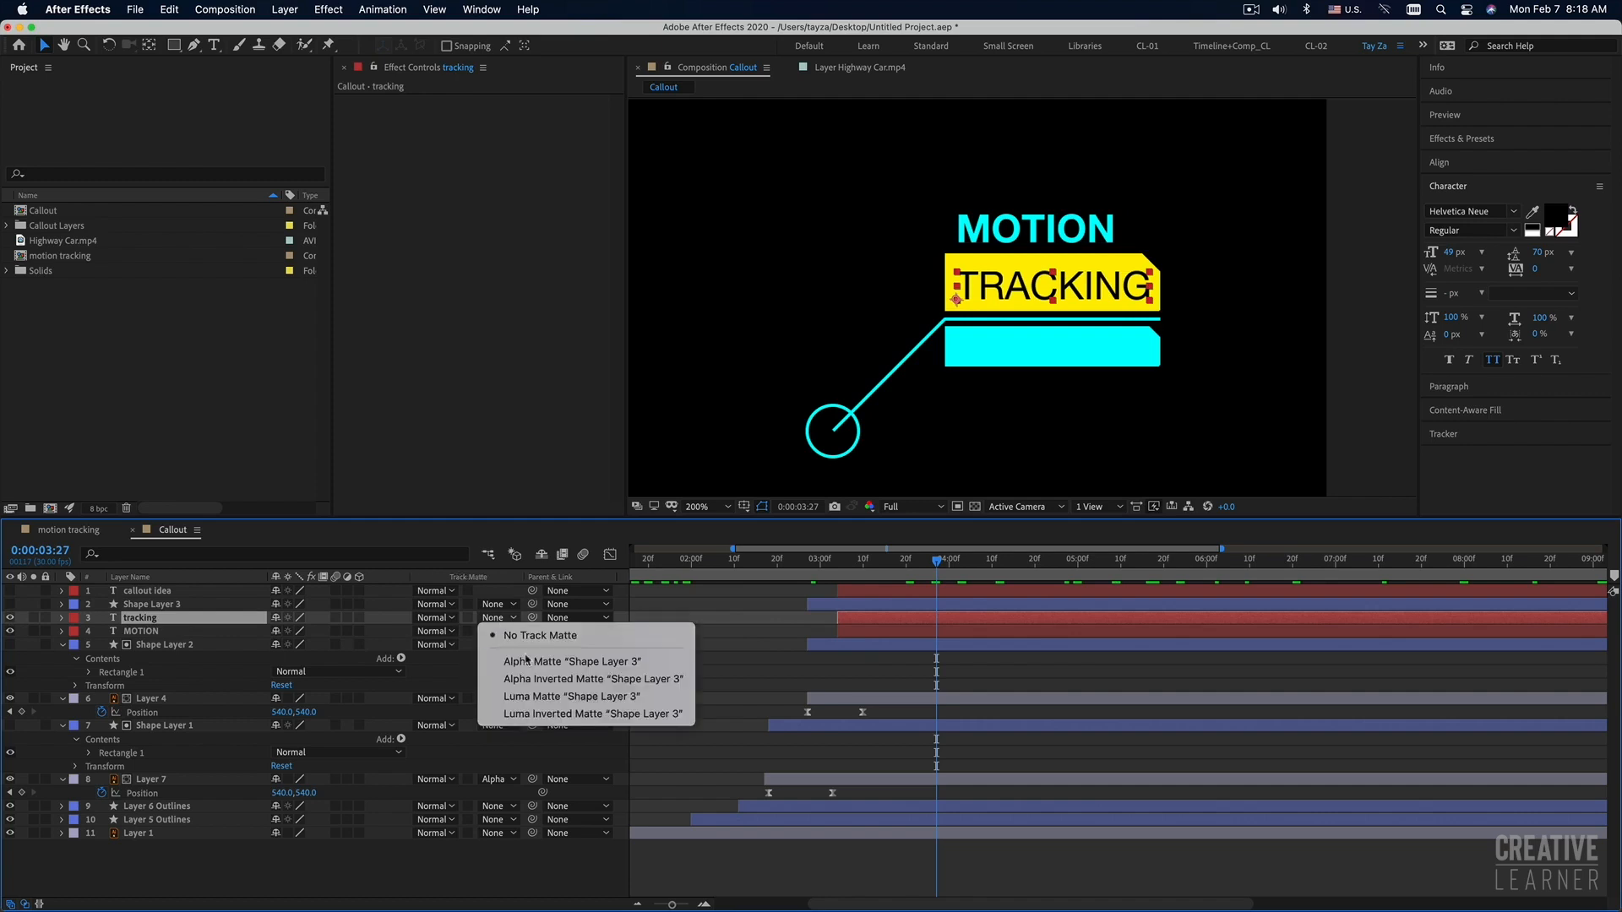
pyautogui.click(579, 659)
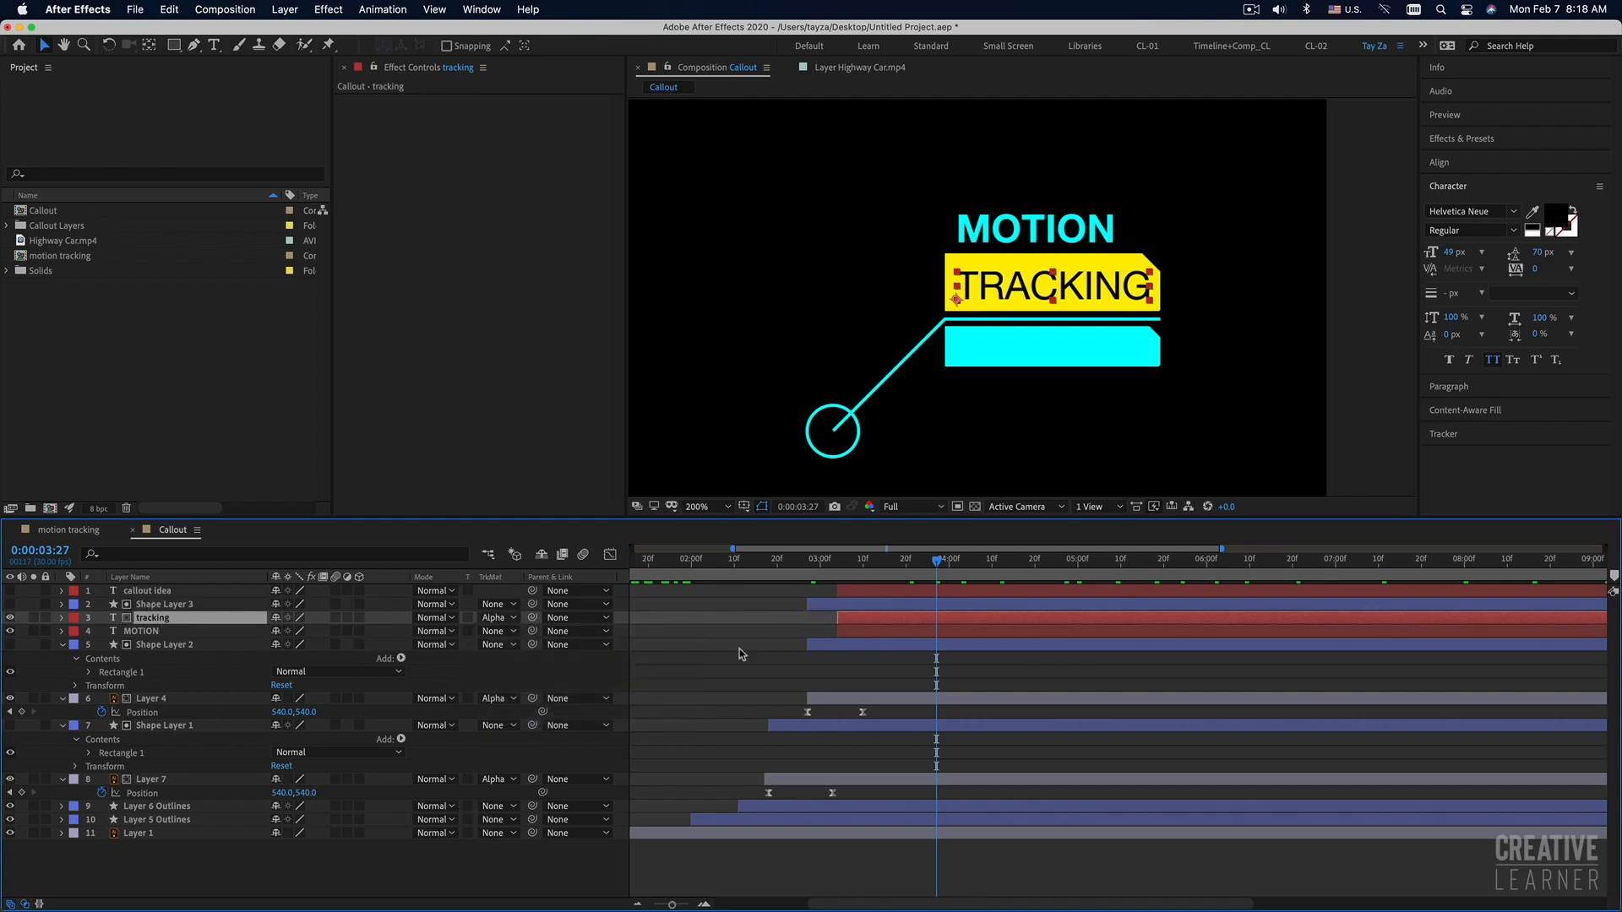
pyautogui.click(828, 613)
pyautogui.moveTo(827, 607); pyautogui.dragTo(848, 606)
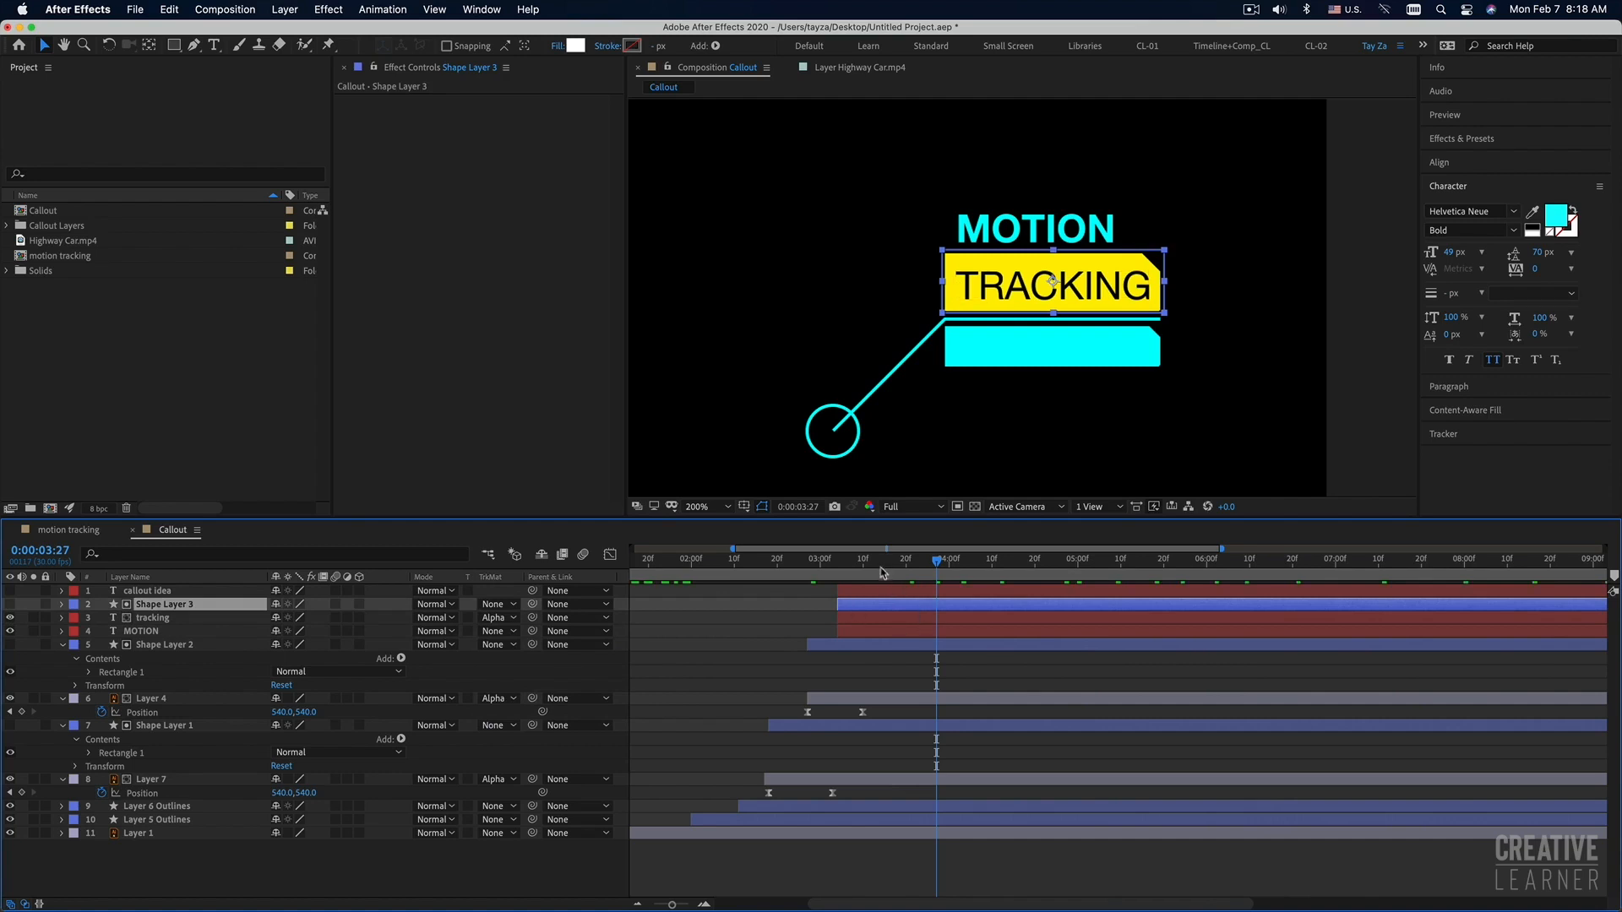
# Keyframe the "tracking" layer's Position from 340, 422 at 0:00:03:04 to 612, 422 at about 0:00:03:17 and preview it.
pyautogui.click(873, 617)
pyautogui.press('p')
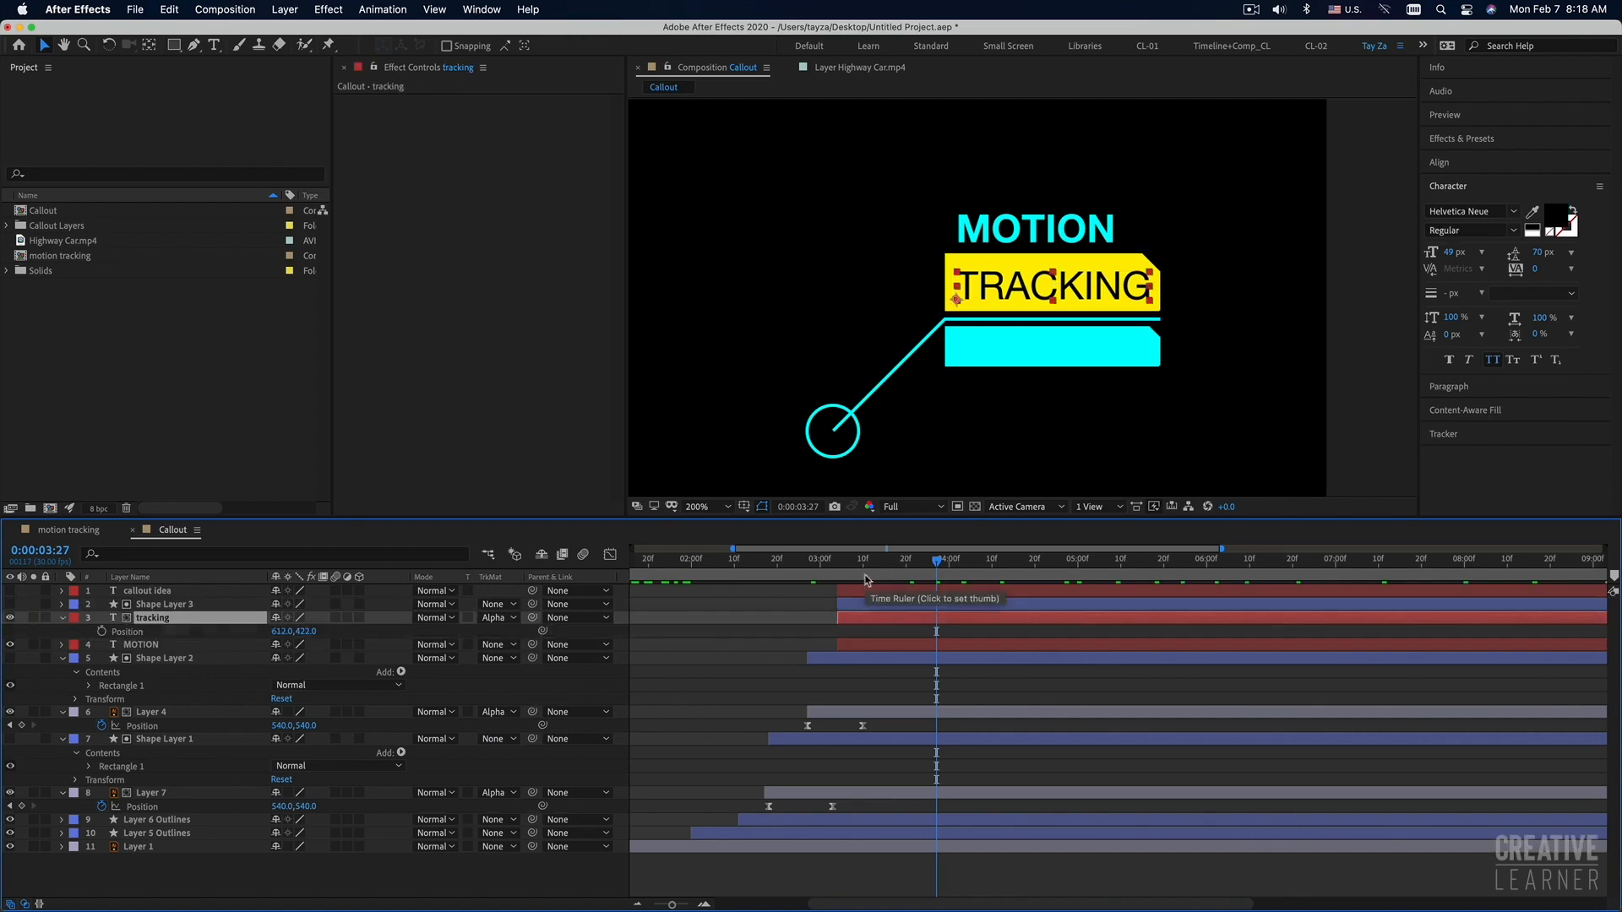
pyautogui.moveTo(854, 564); pyautogui.dragTo(837, 564)
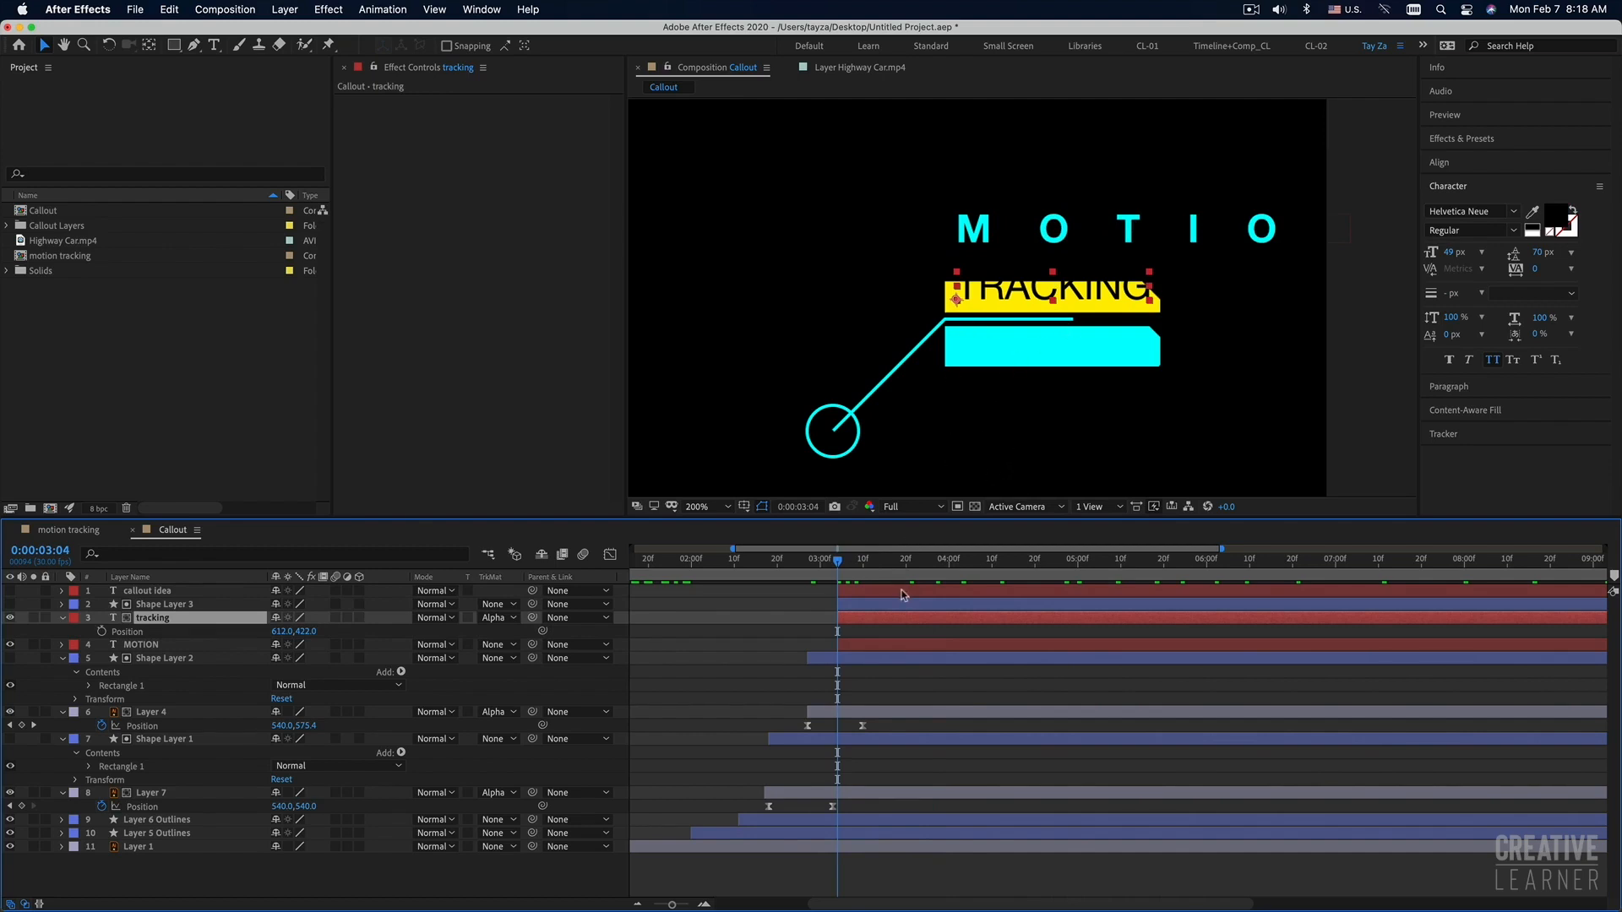
pyautogui.click(102, 631)
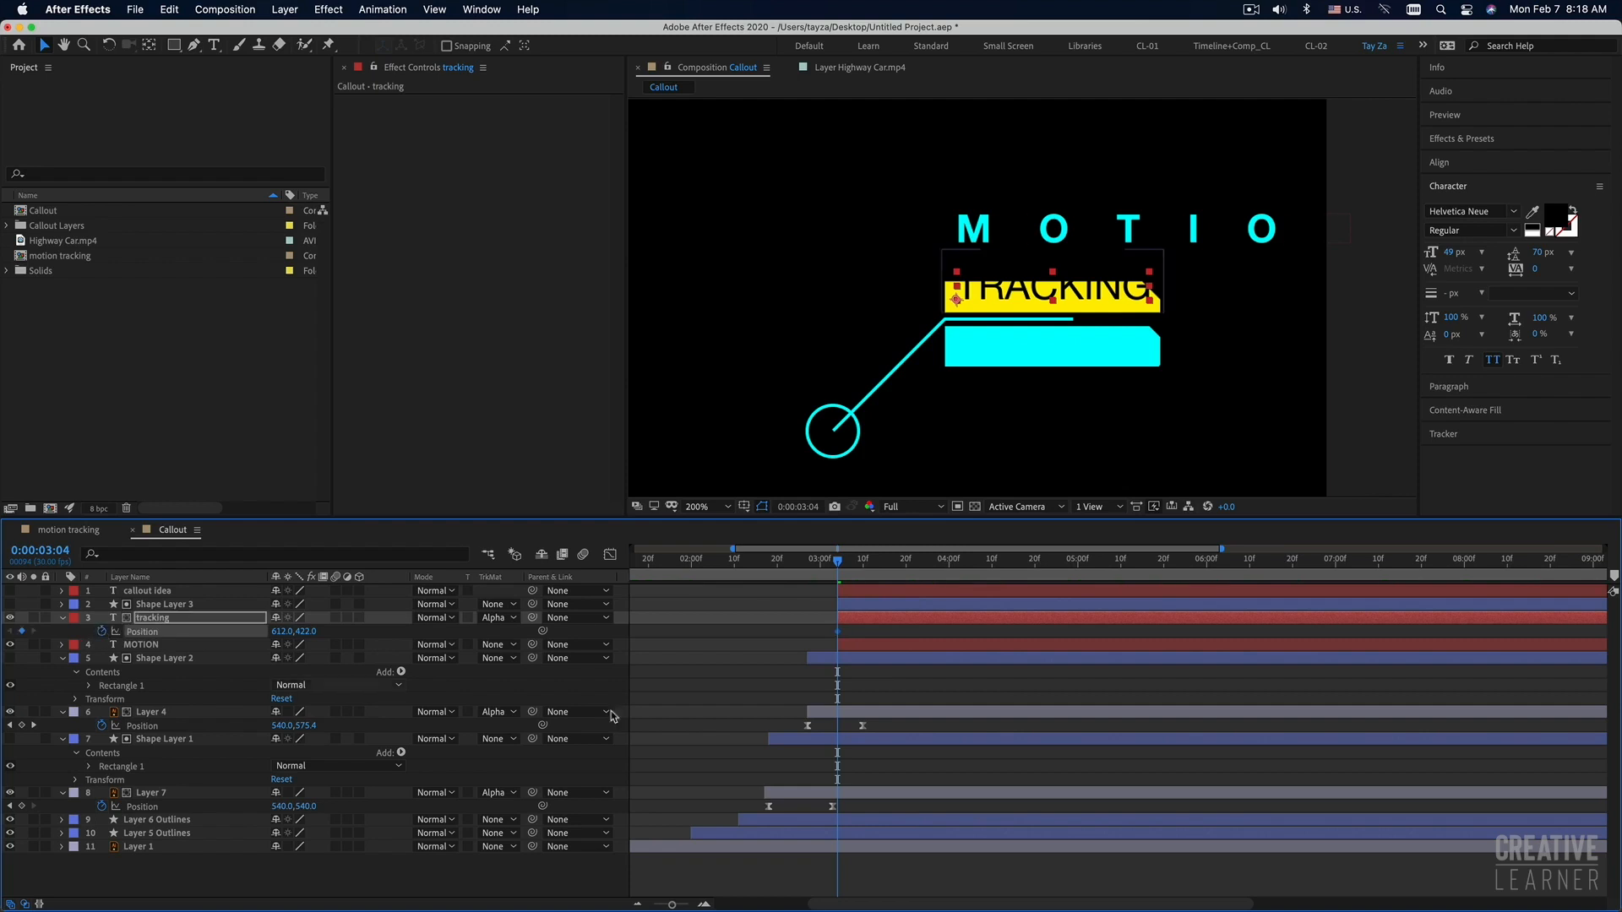
pyautogui.moveTo(838, 632); pyautogui.dragTo(895, 635)
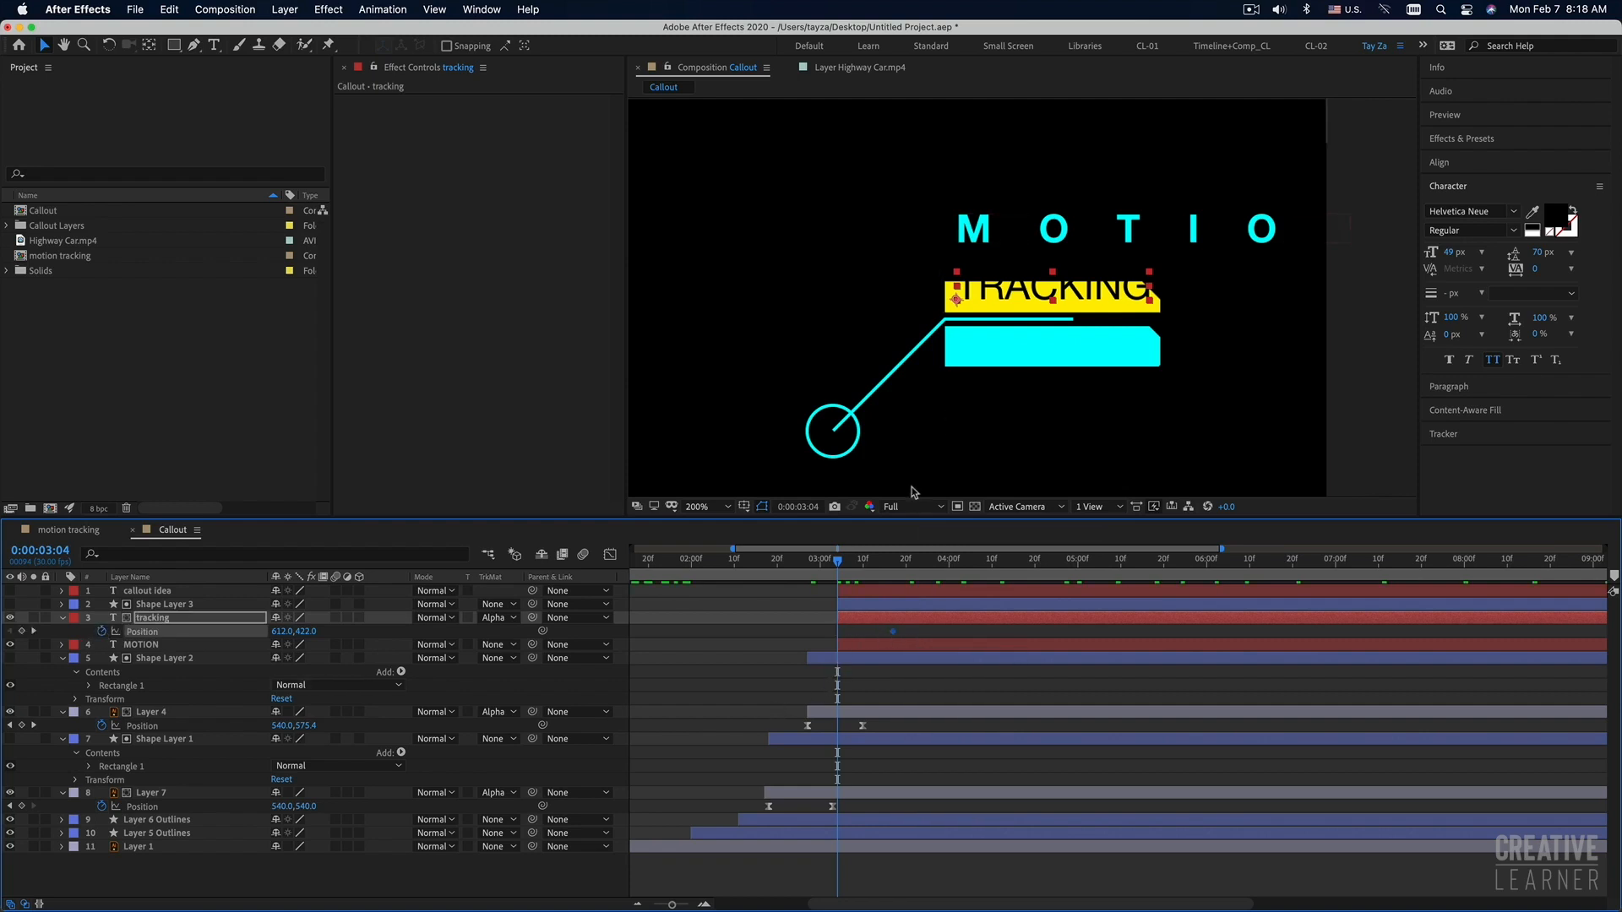
pyautogui.moveTo(284, 632); pyautogui.dragTo(216, 632)
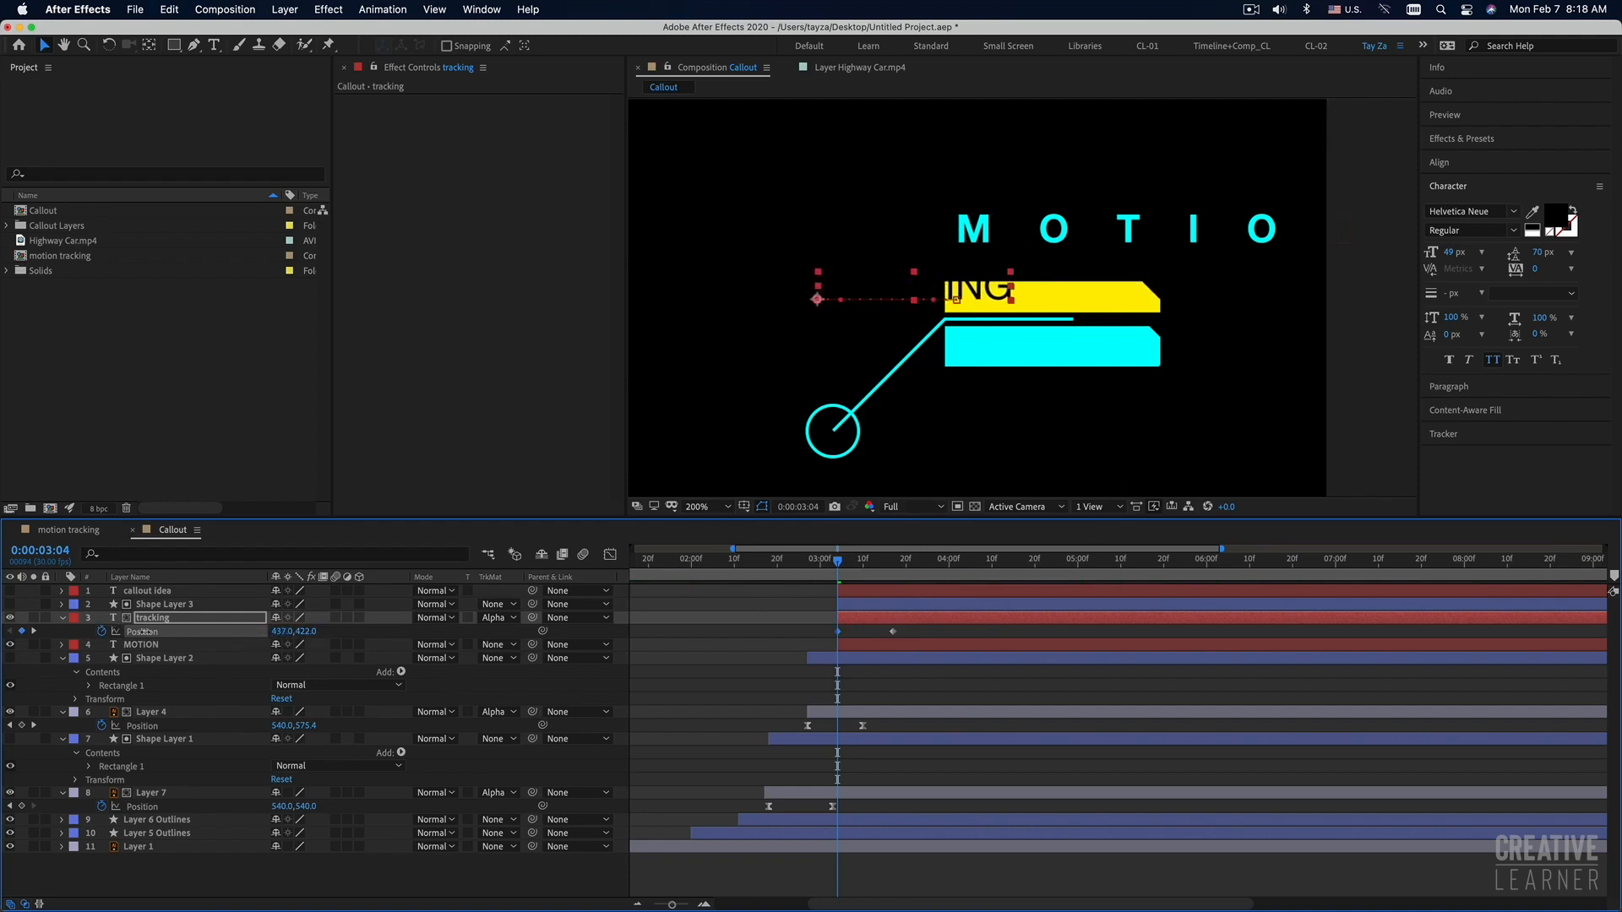
pyautogui.moveTo(988, 296); pyautogui.dragTo(912, 293)
pyautogui.press('space')
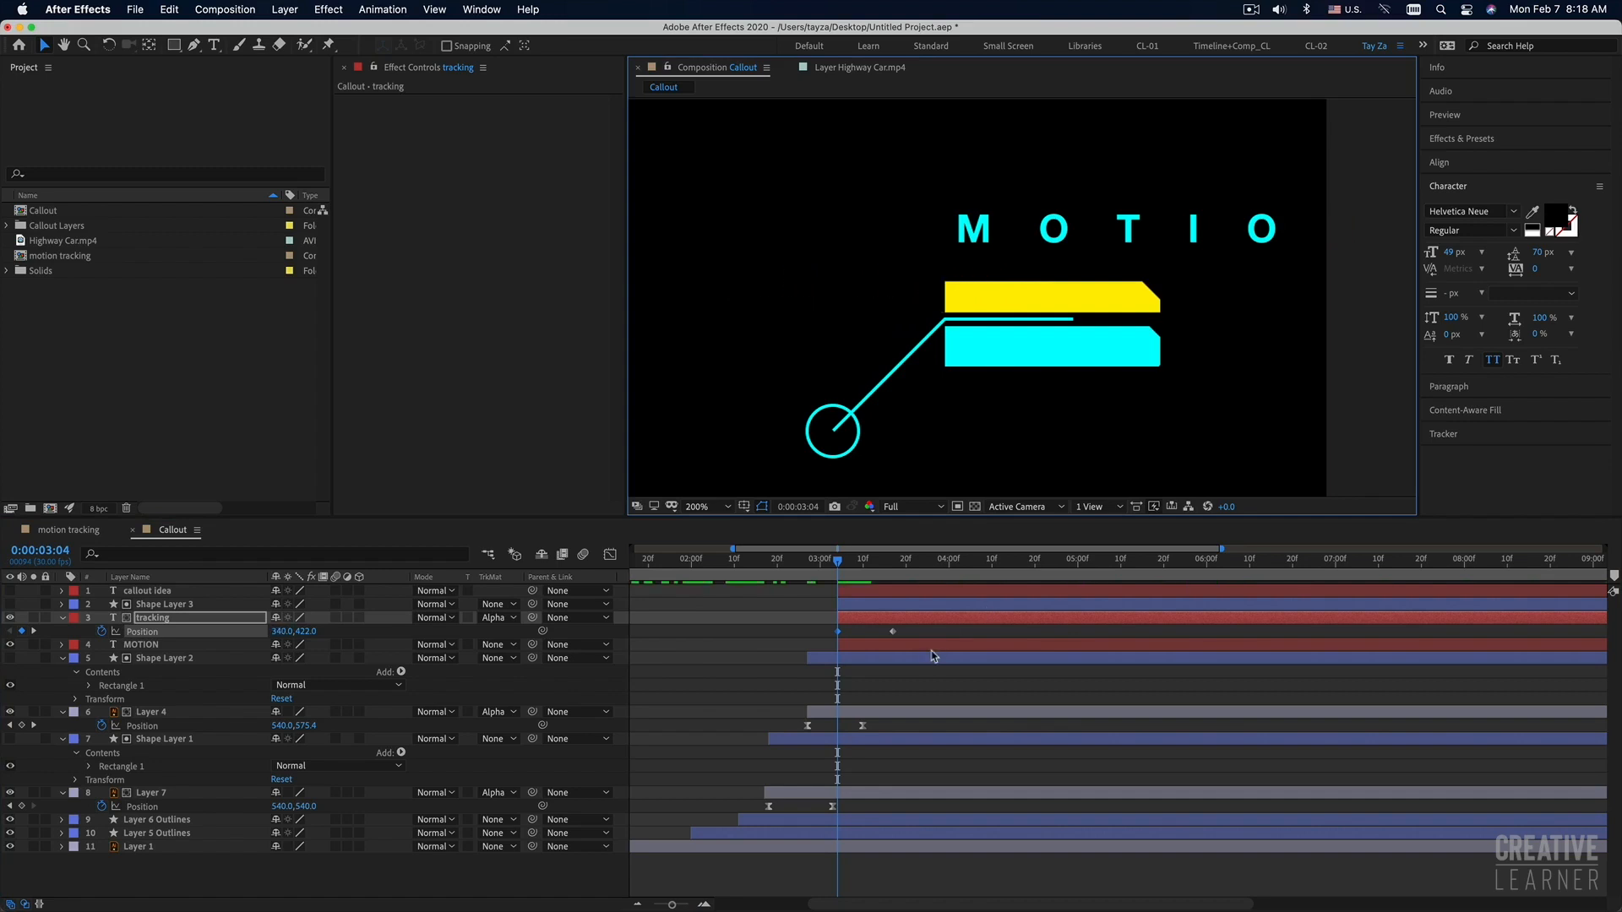
# Apply Easy Ease to both Position keyframes of the "tracking" layer and preview the slide-in.
pyautogui.moveTo(844, 561); pyautogui.dragTo(833, 561)
pyautogui.moveTo(905, 639); pyautogui.dragTo(797, 629)
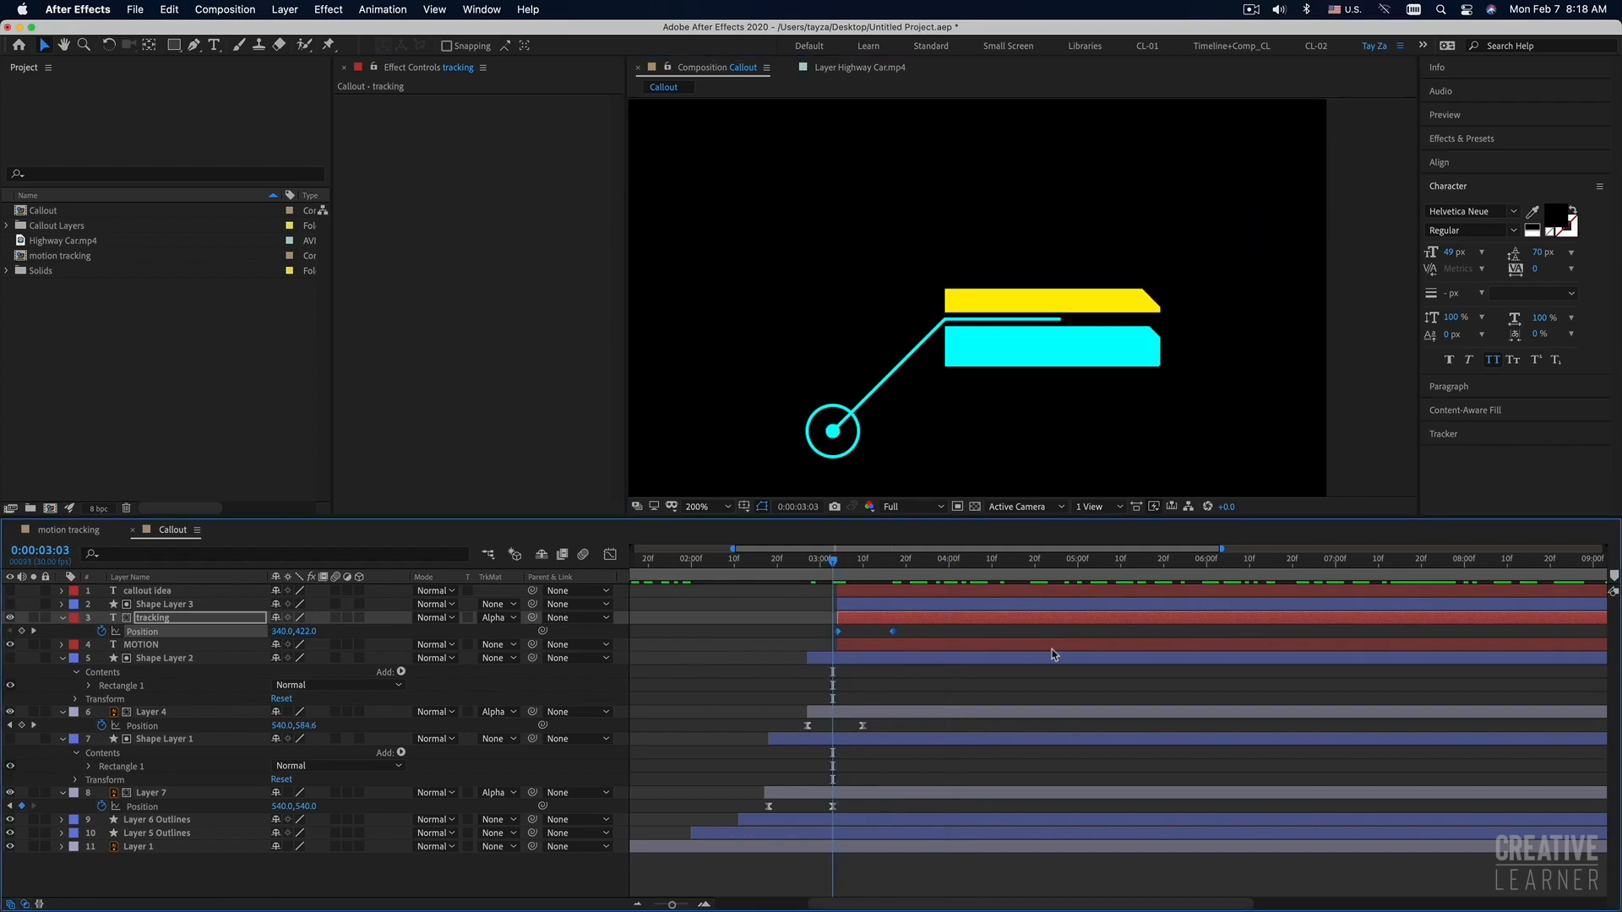
pyautogui.press('space')
pyautogui.press('space')
pyautogui.click(907, 635)
pyautogui.moveTo(855, 562); pyautogui.dragTo(837, 561)
pyautogui.press('space')
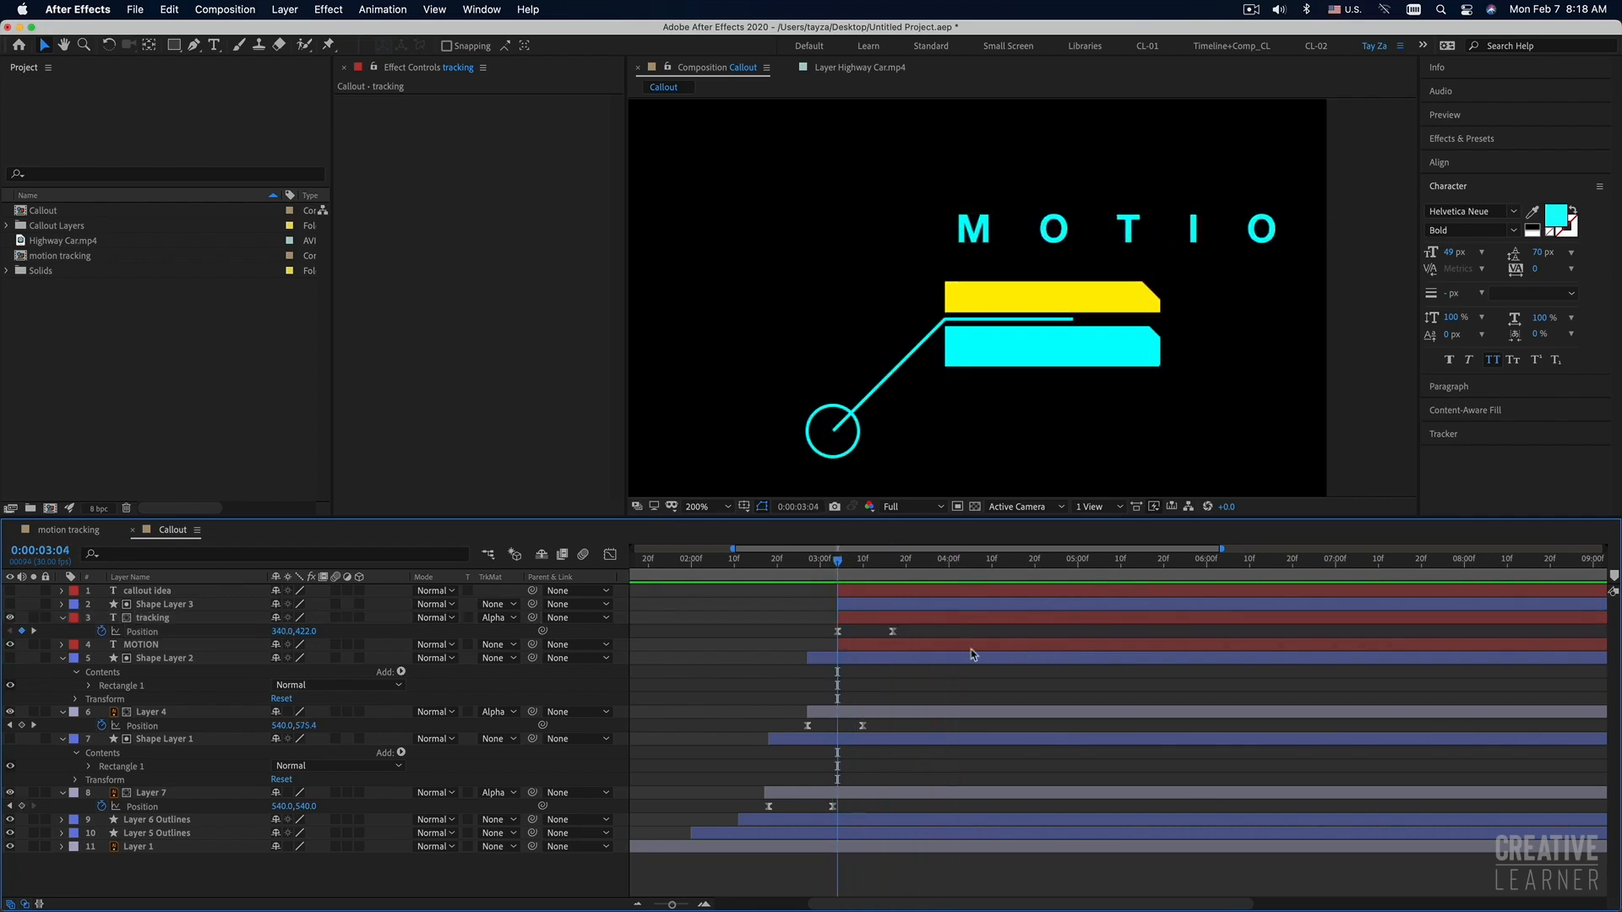
pyautogui.press('space')
pyautogui.click(610, 554)
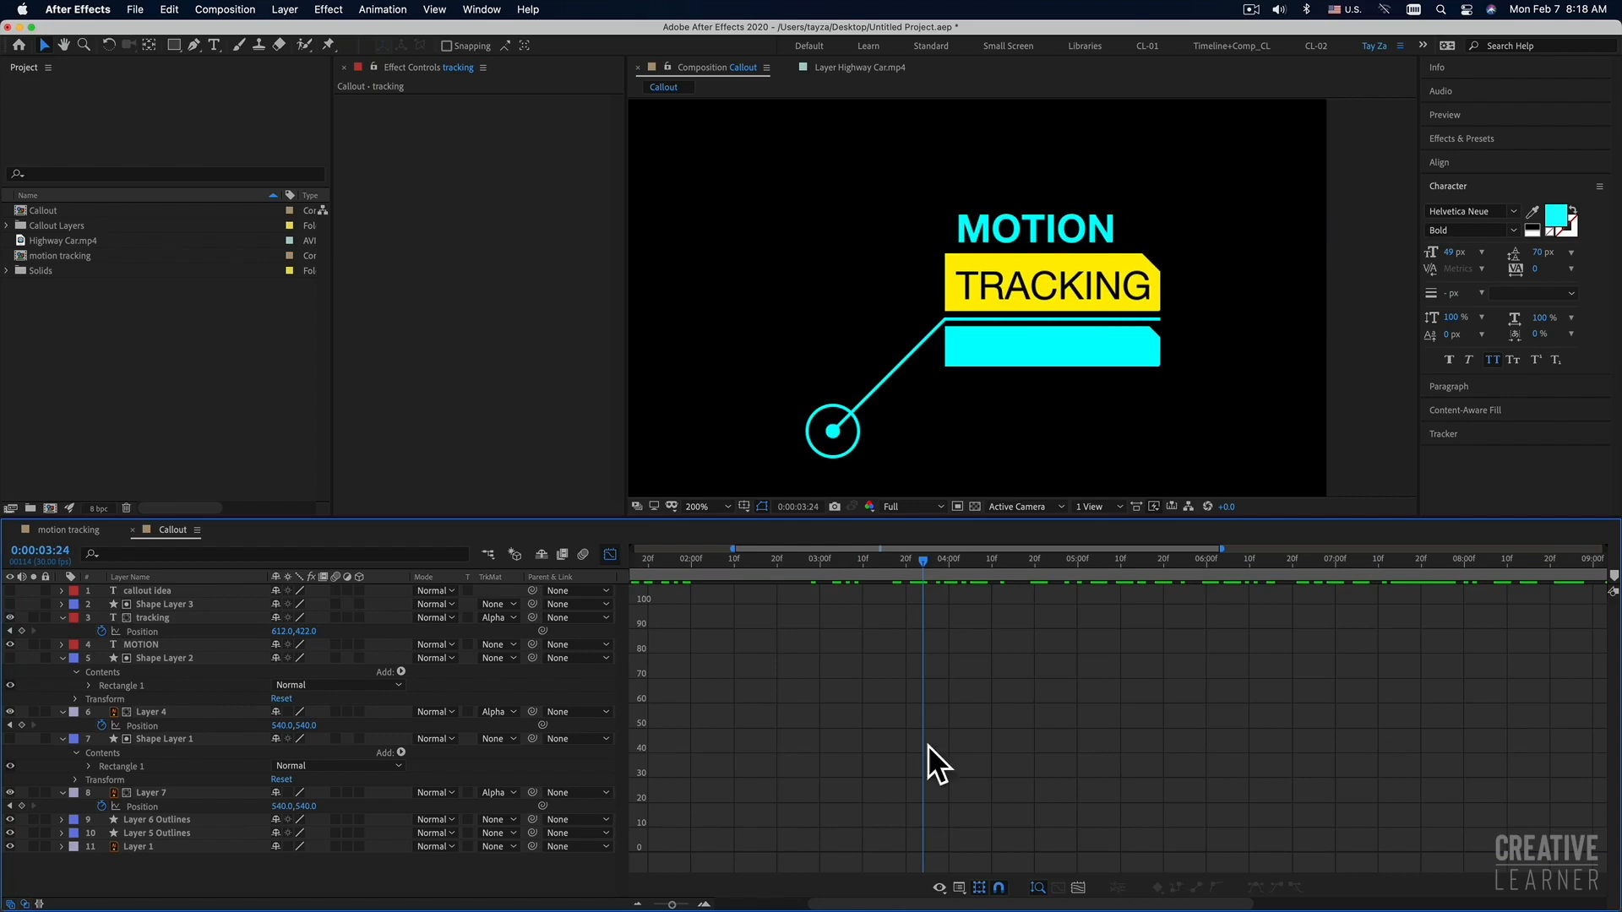
pyautogui.click(1075, 889)
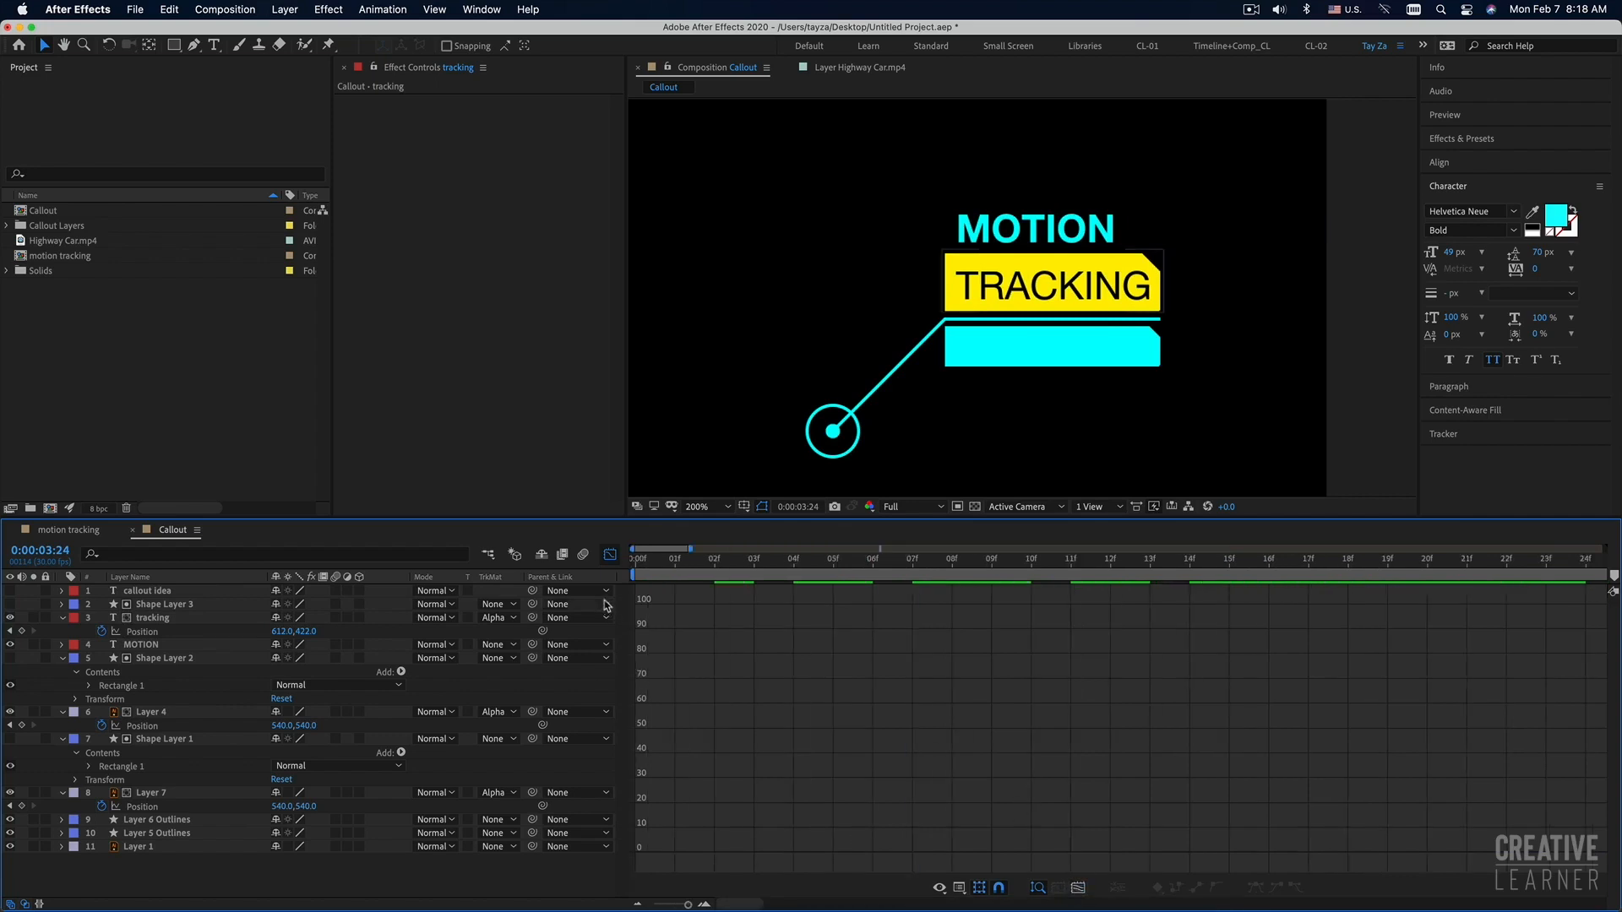
pyautogui.click(610, 555)
# Preview the callout animation once more and show the "callout idea" text layer.
pyautogui.scroll(-10, 1032, 778)
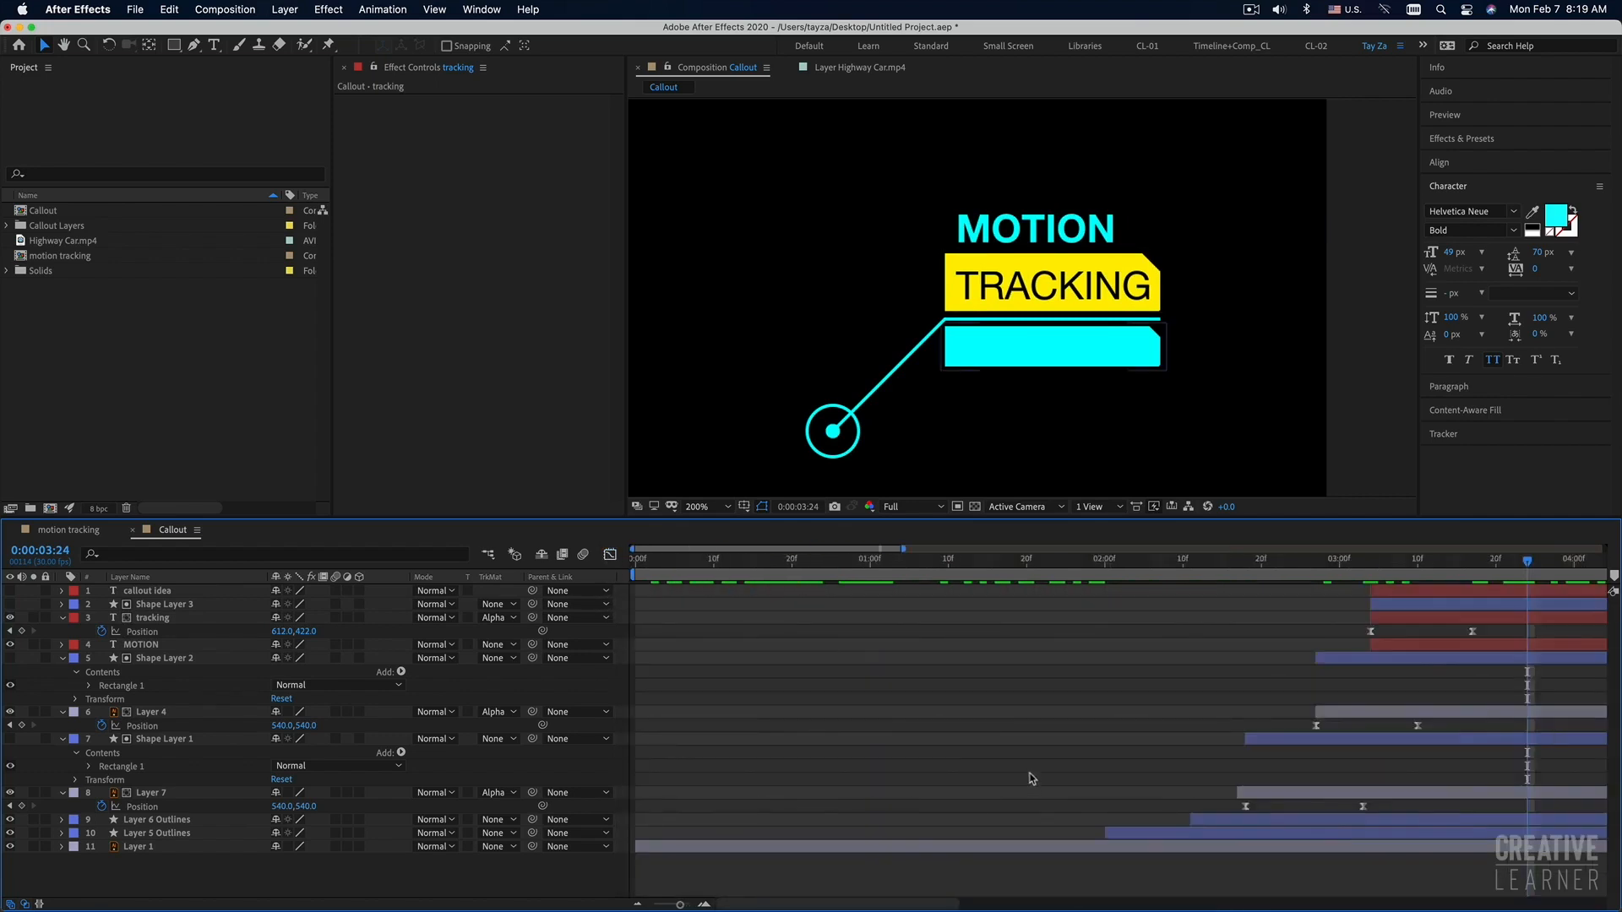
pyautogui.click(1117, 568)
pyautogui.press('space')
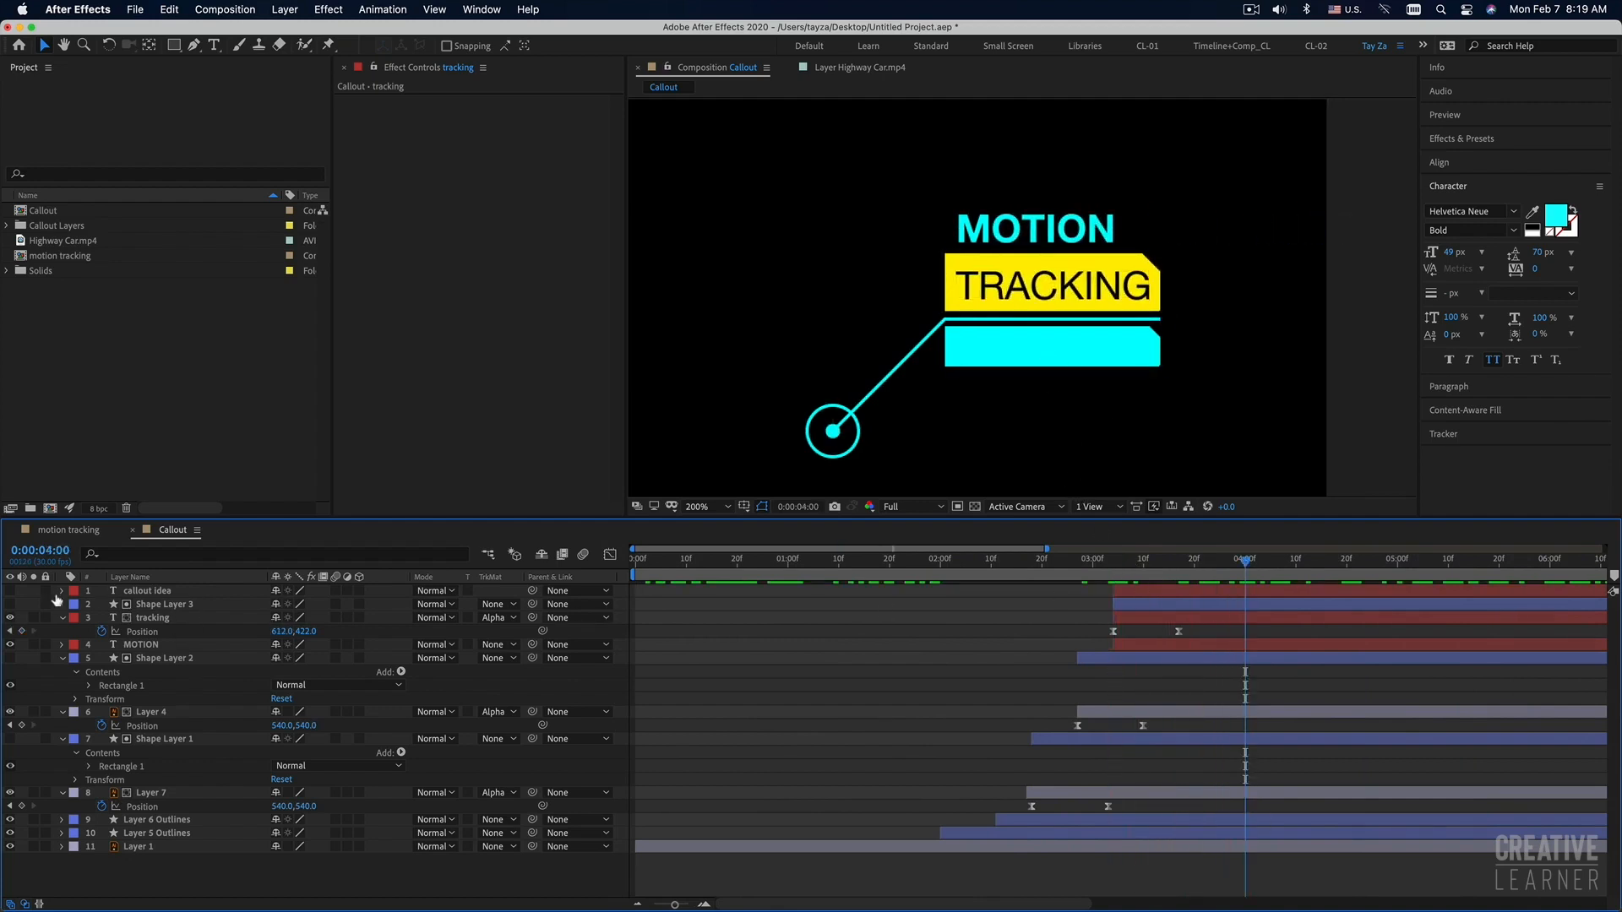
pyautogui.click(10, 590)
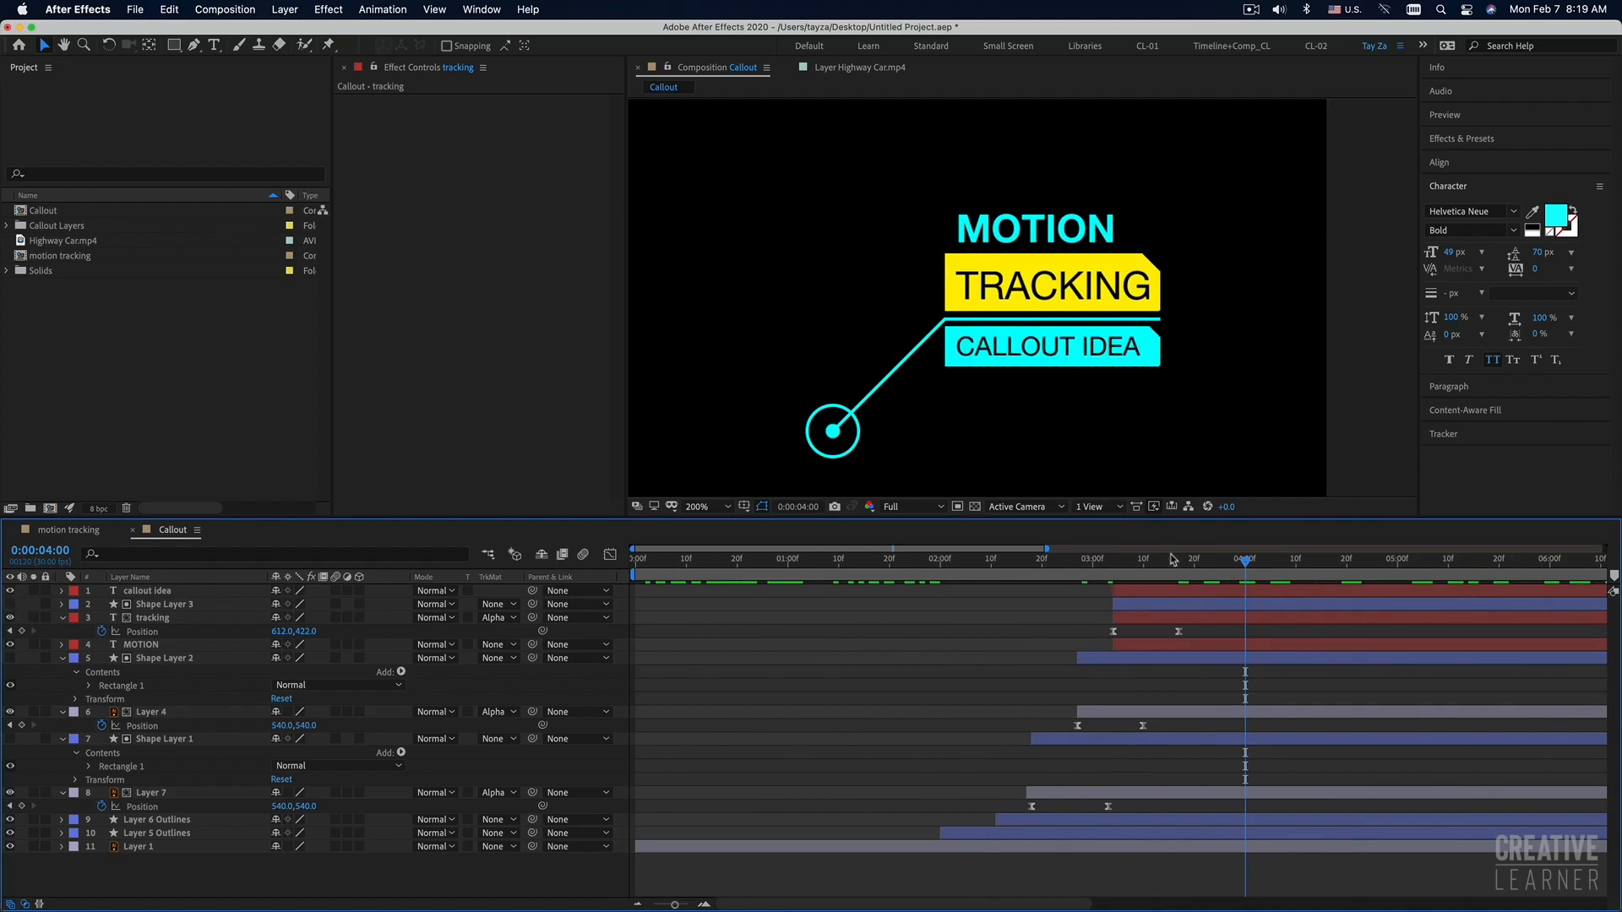
pyautogui.click(1174, 592)
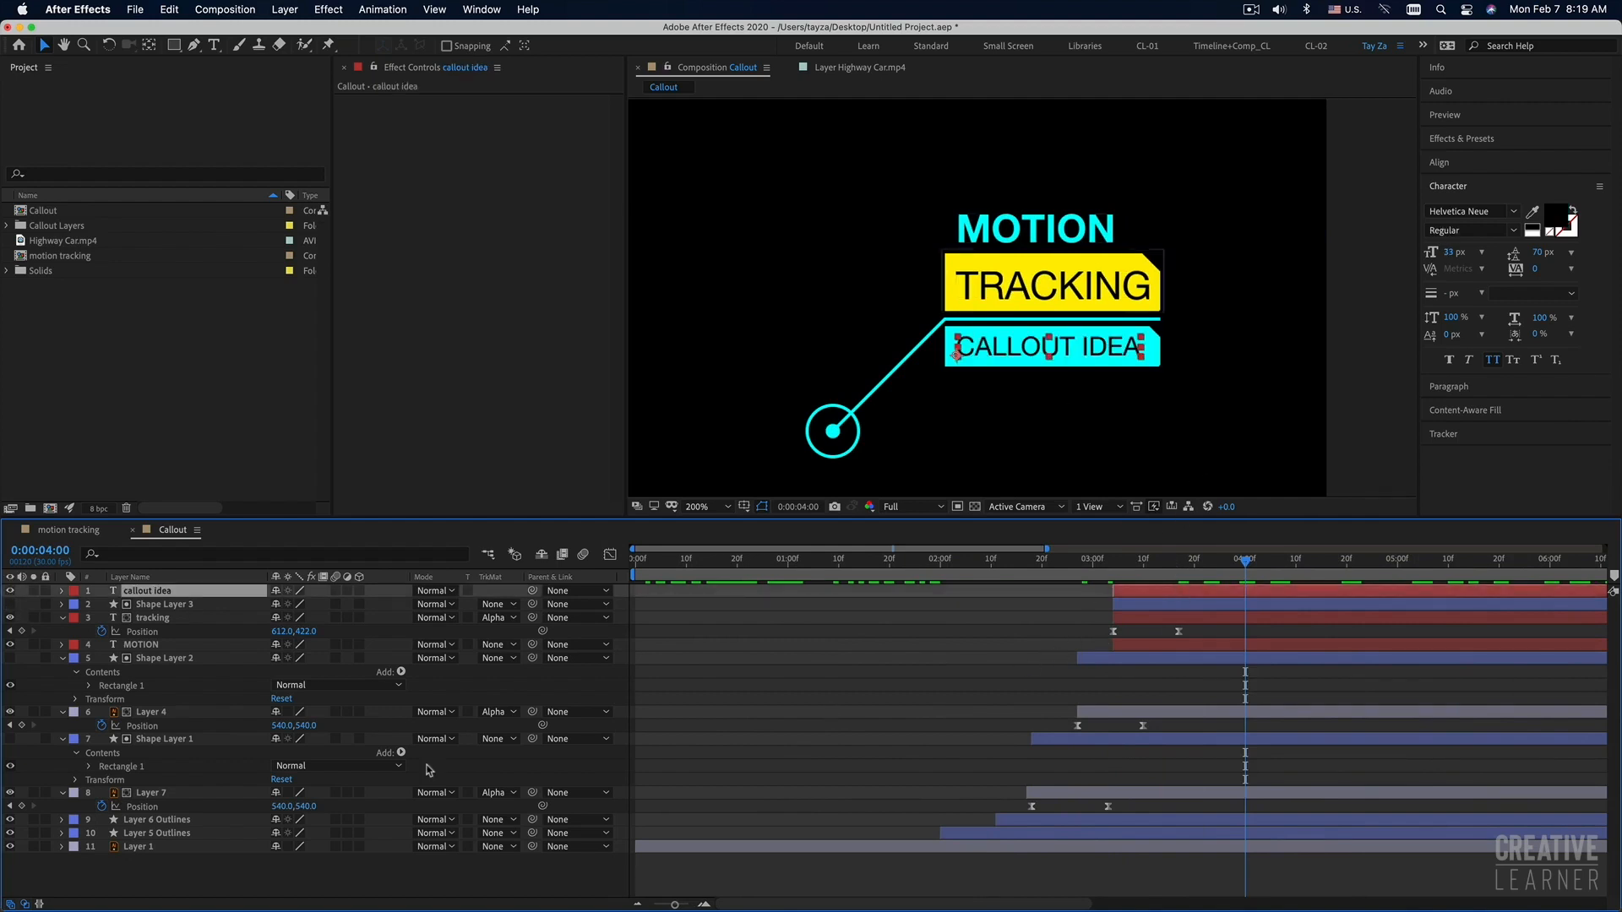
# Duplicate Shape Layer 1, place the copy above the "callout idea" layer, and align its start with that text layer.
pyautogui.click(165, 740)
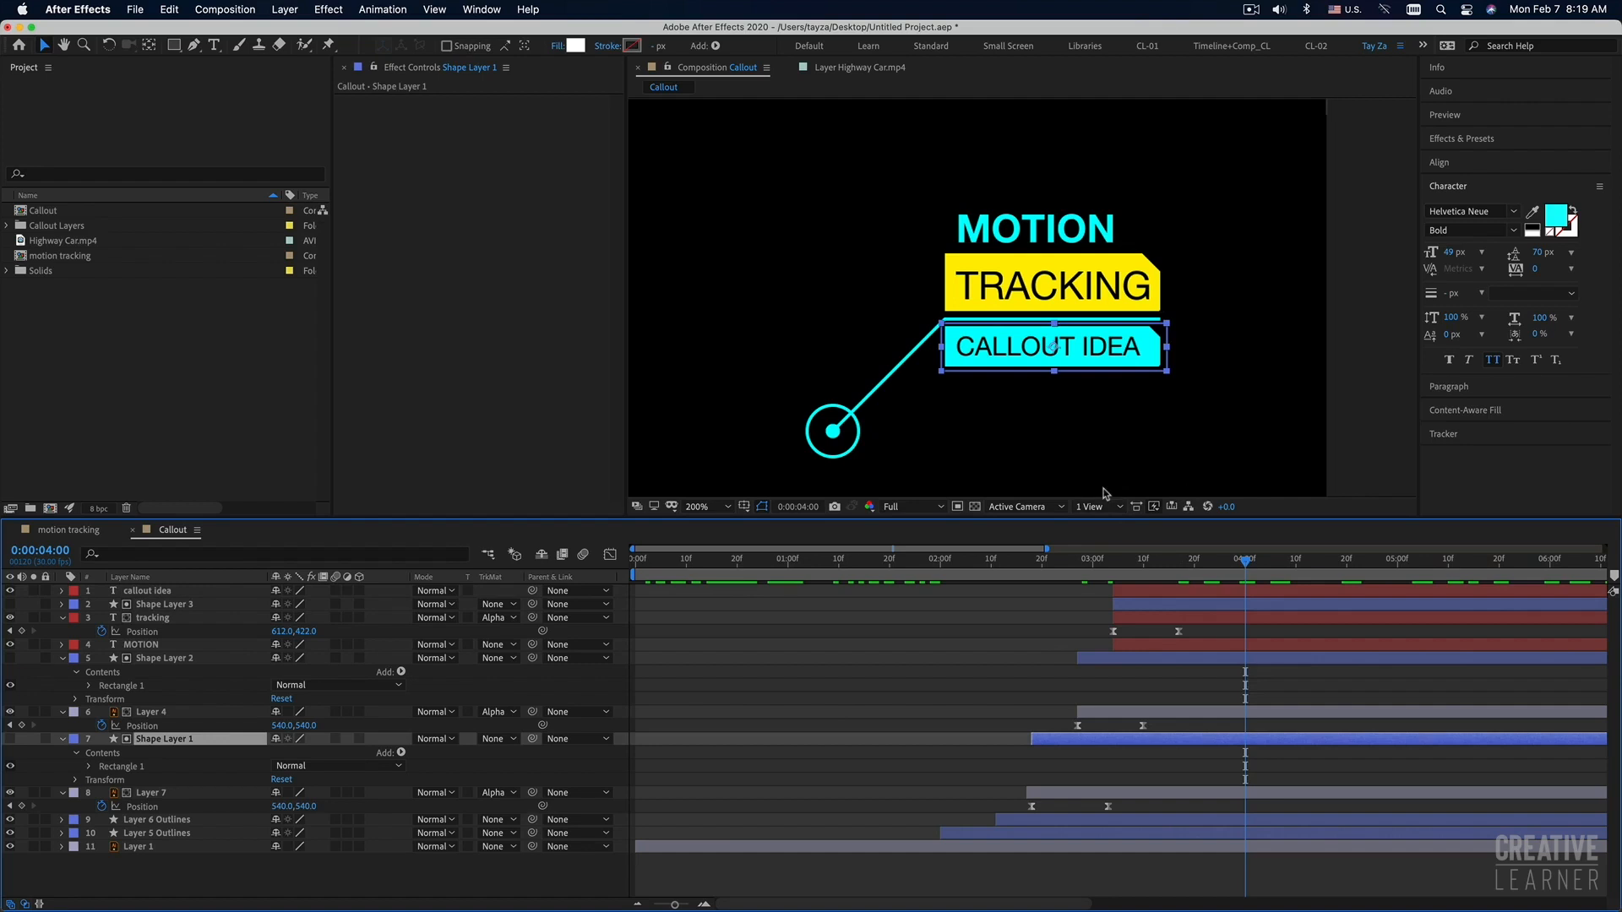
pyautogui.press('super+d')
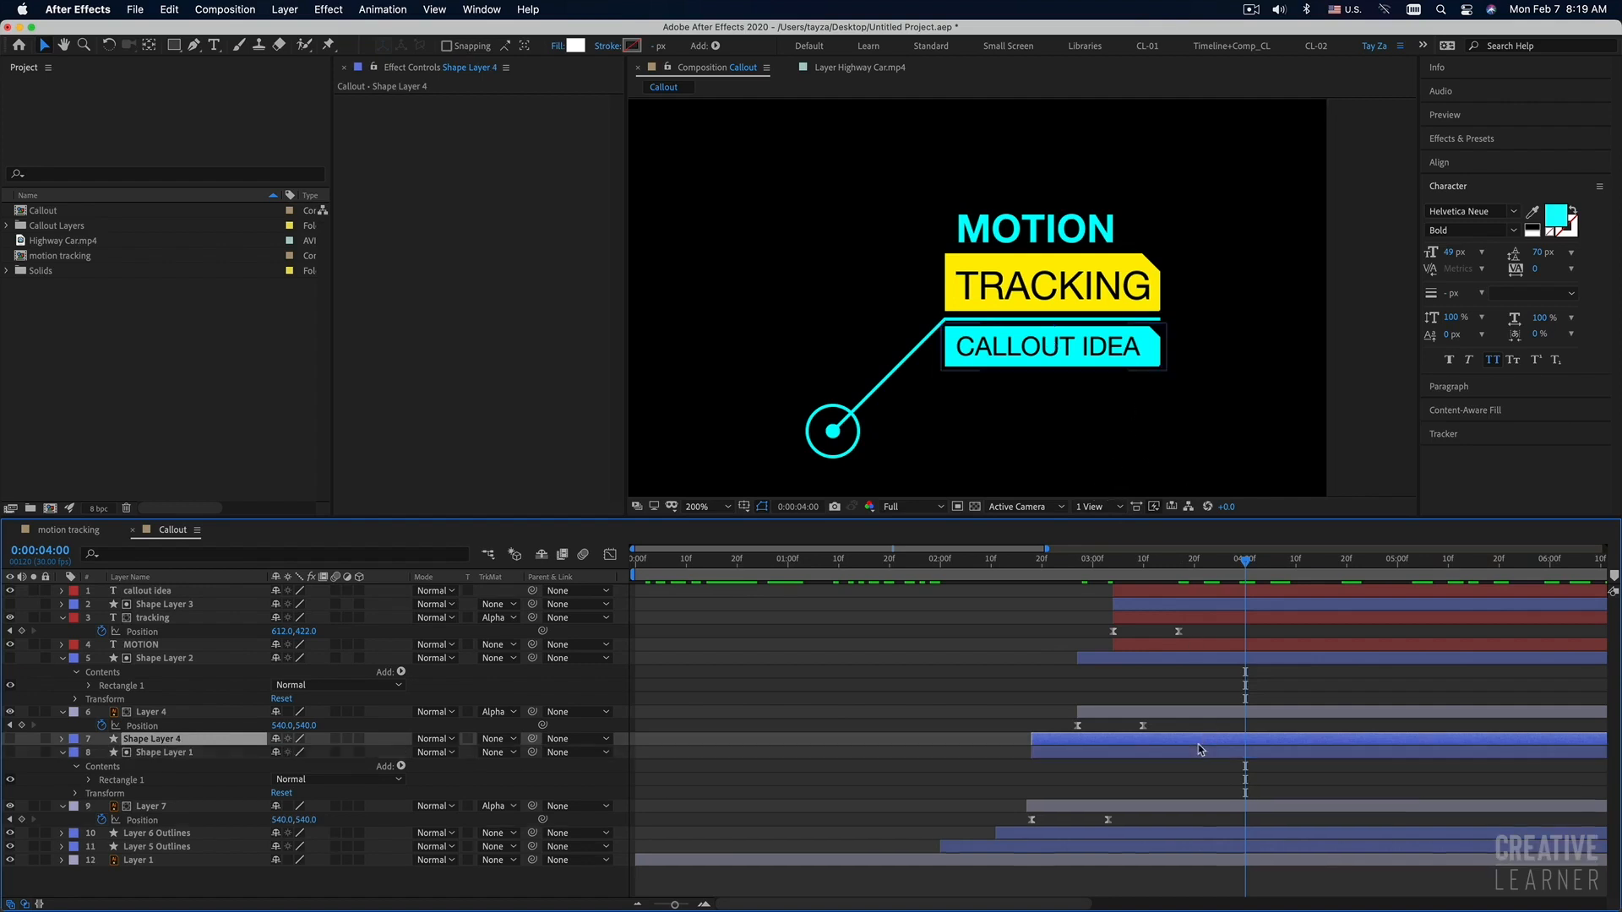
pyautogui.press('super+shift+bracketright')
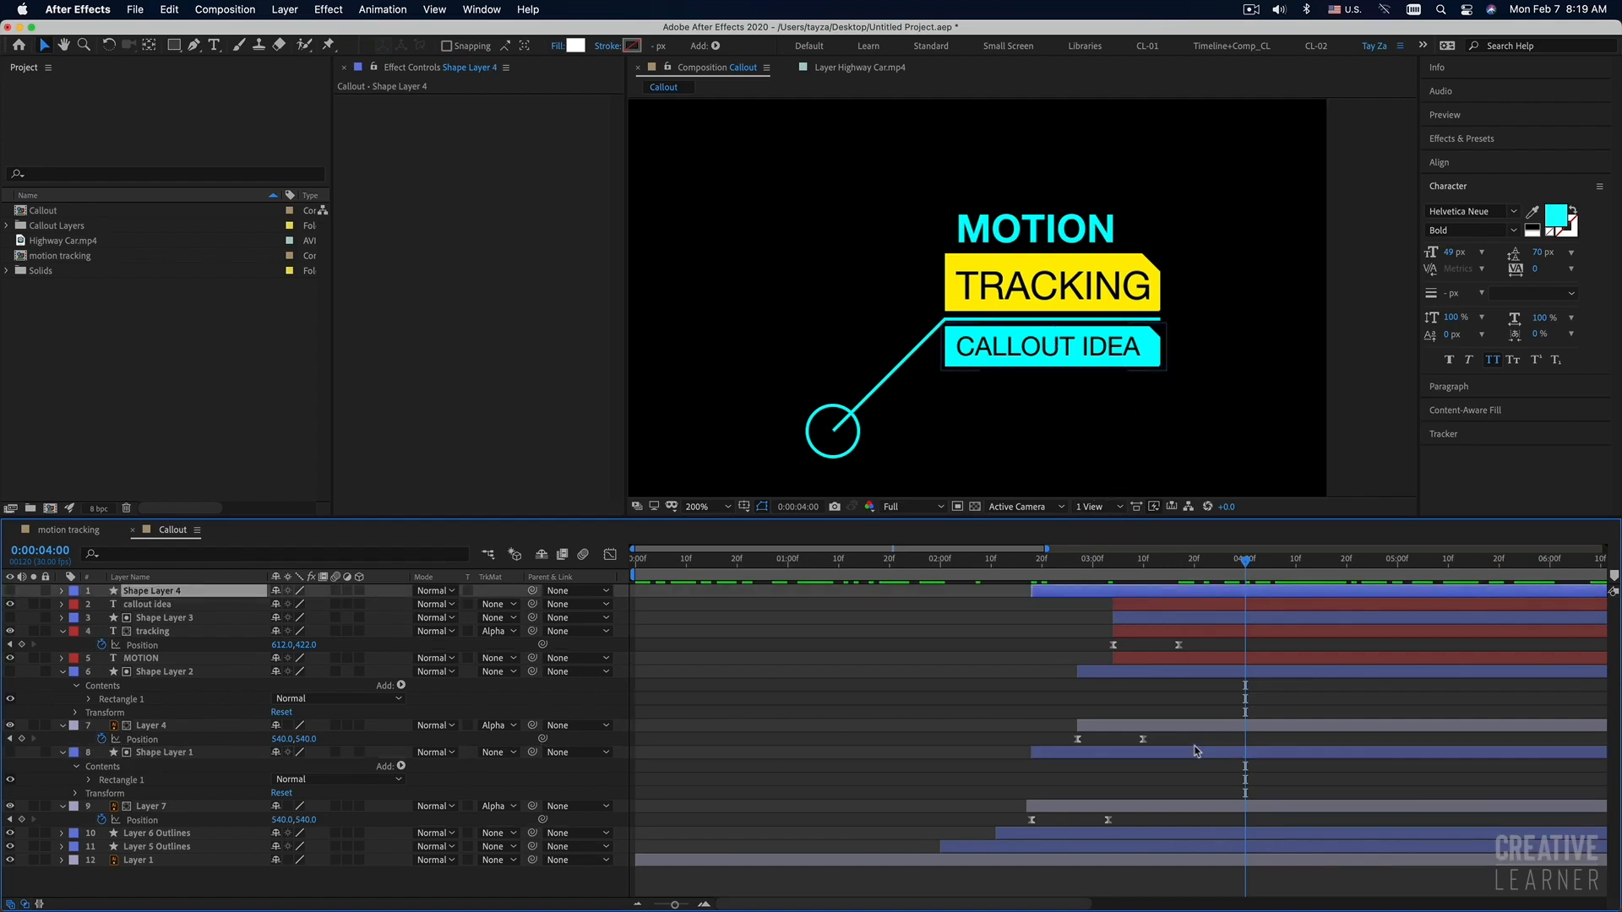
pyautogui.moveTo(1047, 593); pyautogui.dragTo(1132, 595)
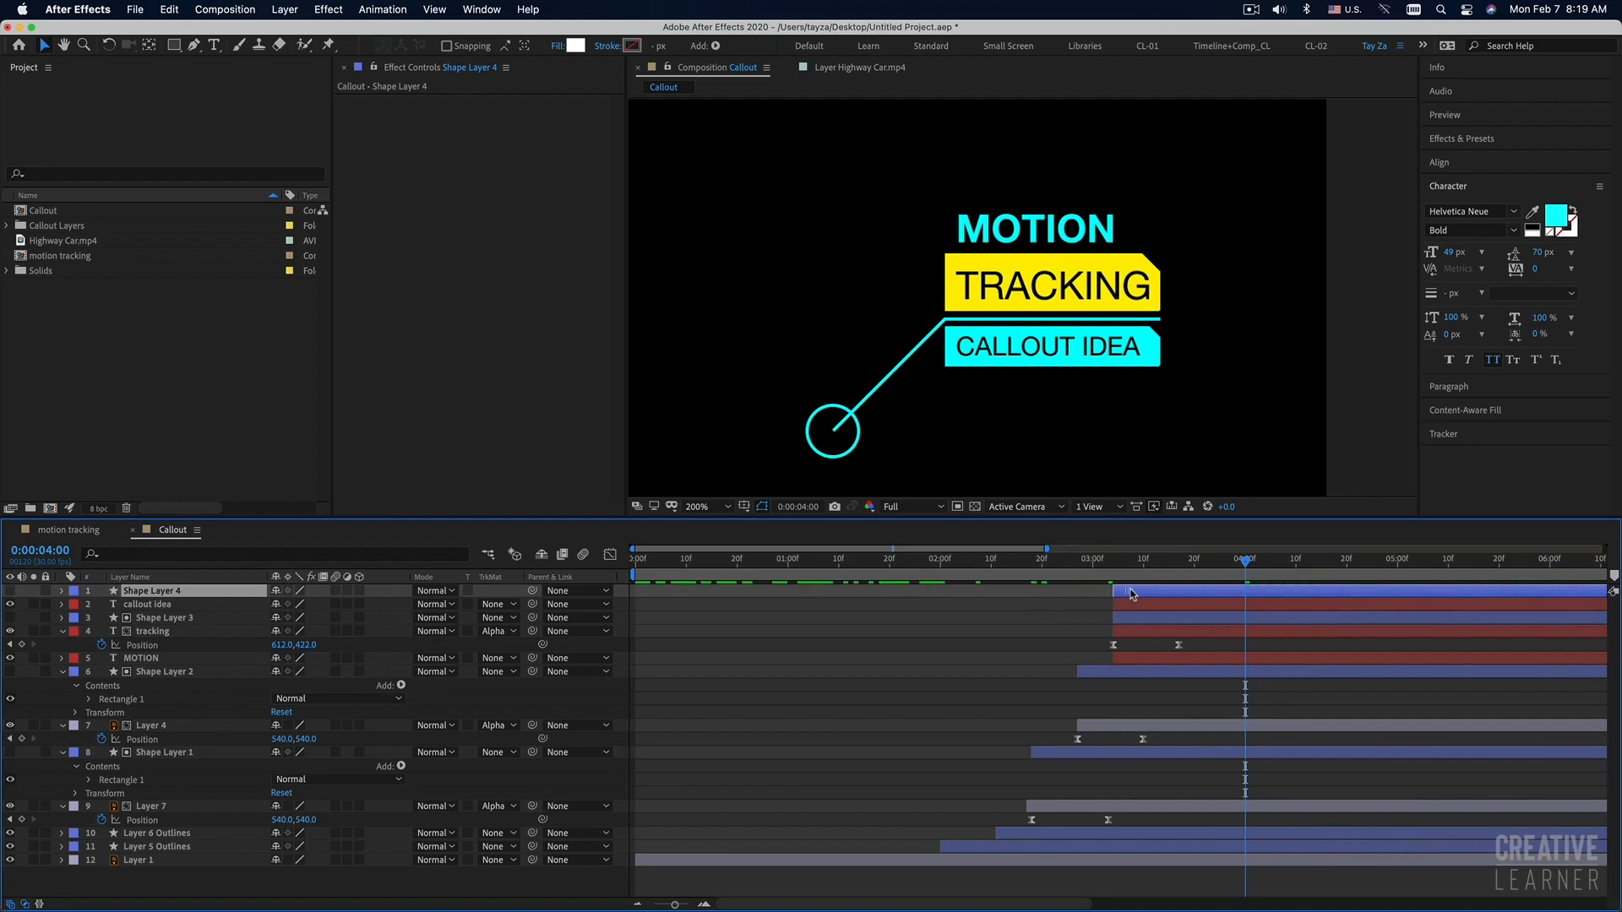
# Set the "callout idea" layer's track matte to Alpha Matte using Shape Layer 4.
pyautogui.click(1144, 605)
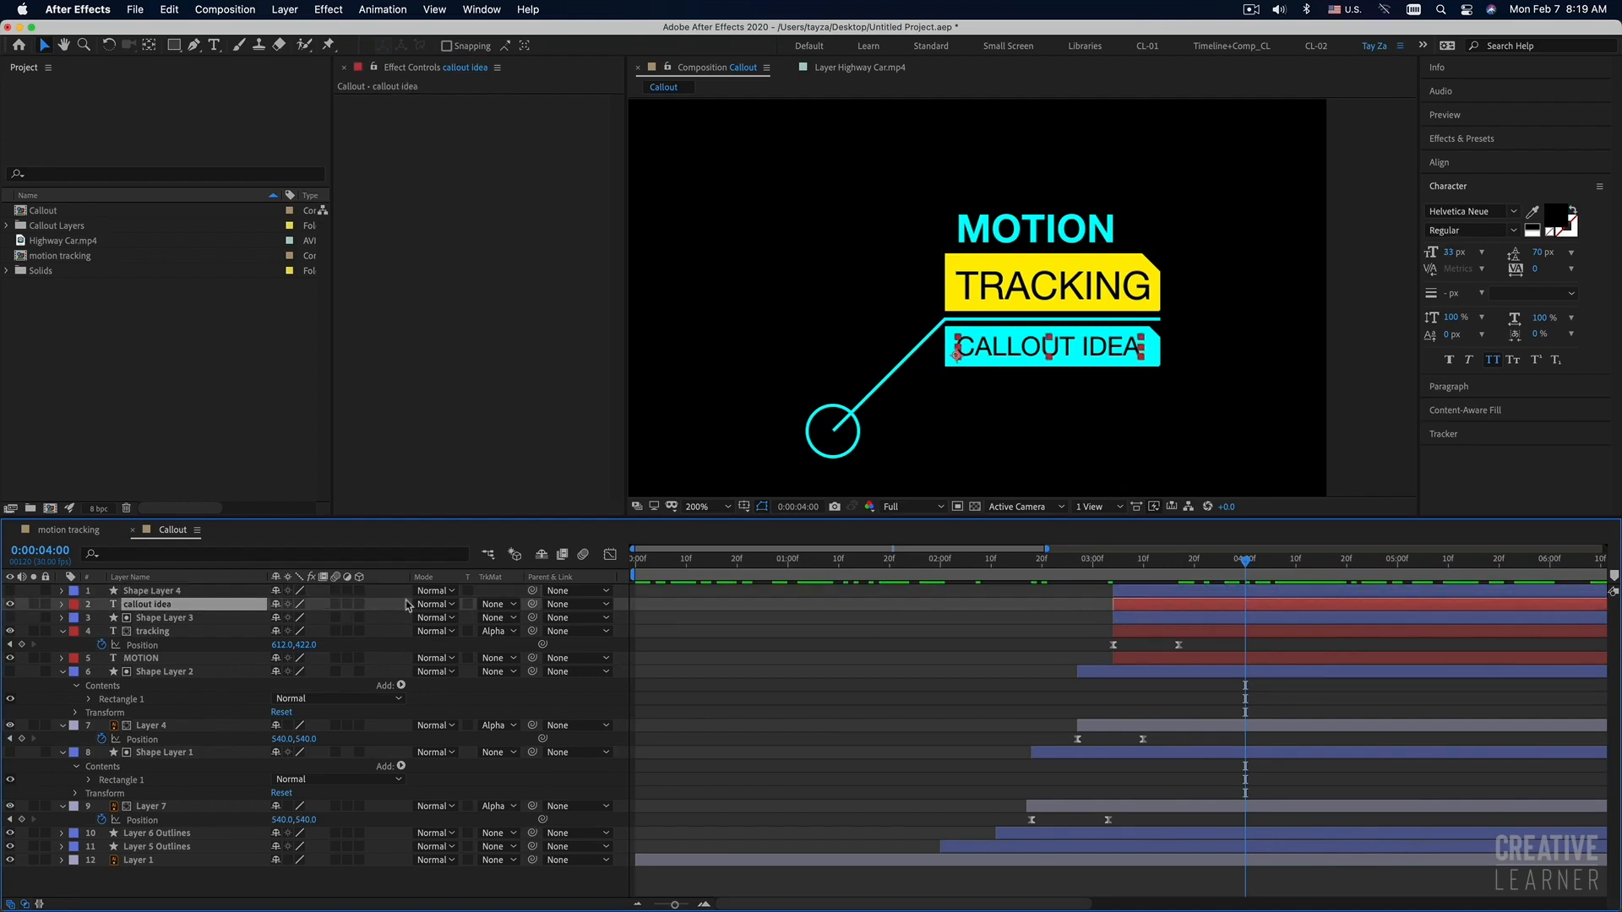
pyautogui.click(484, 606)
pyautogui.click(557, 647)
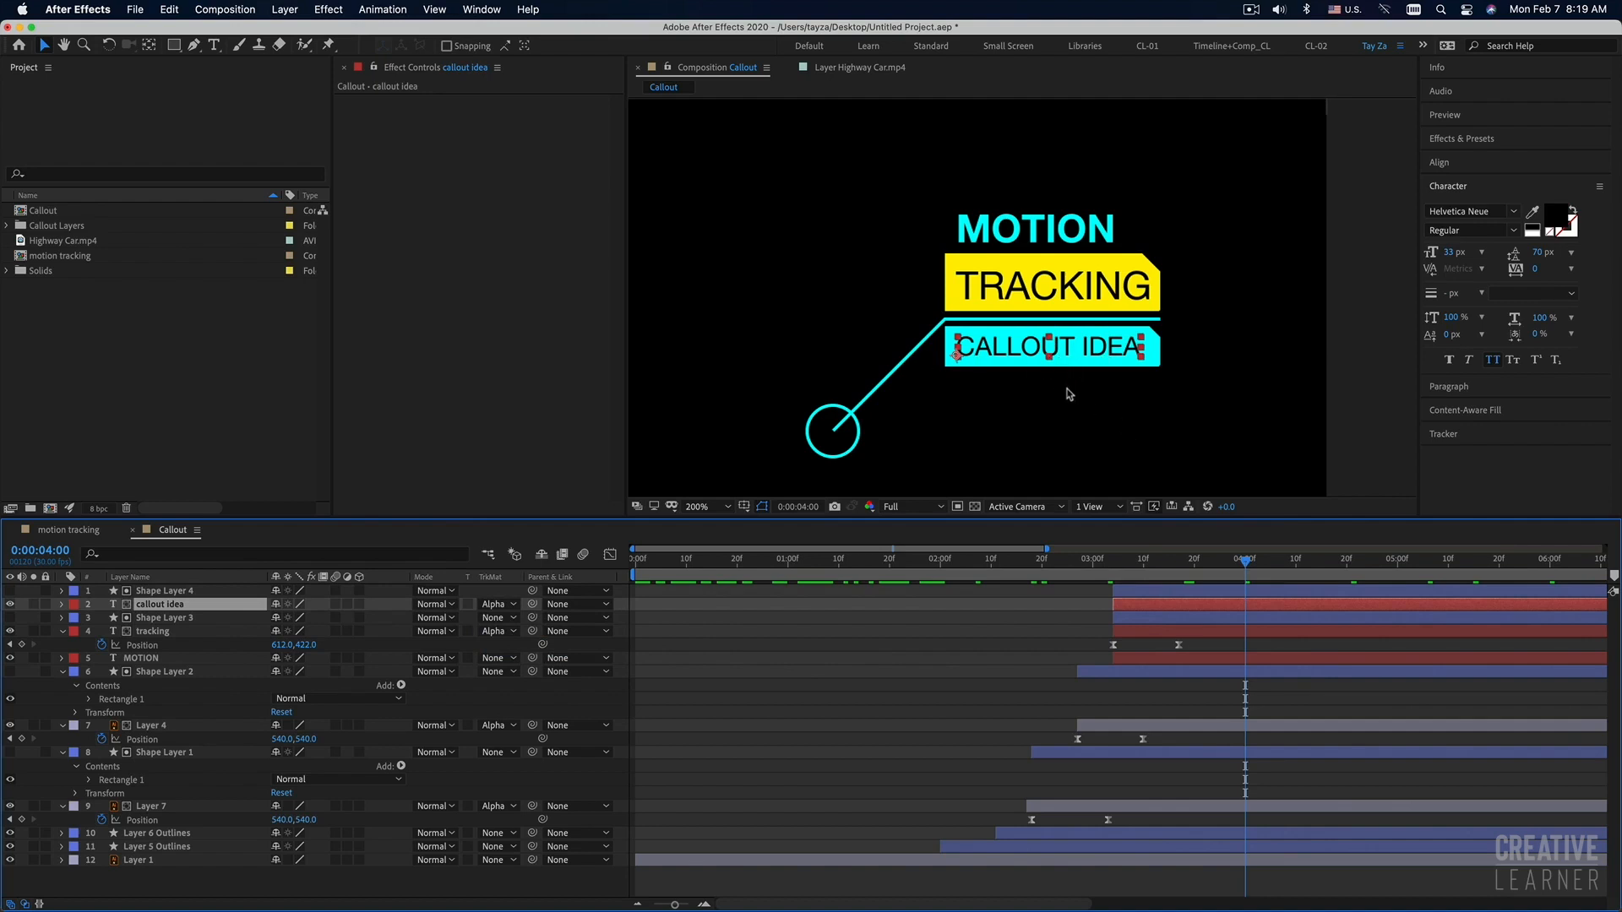
# Keyframe the "callout idea" layer's Position from 612, 544 at 0:00:03:05 to 612, 493 at about 0:00:03:17.
pyautogui.press('p')
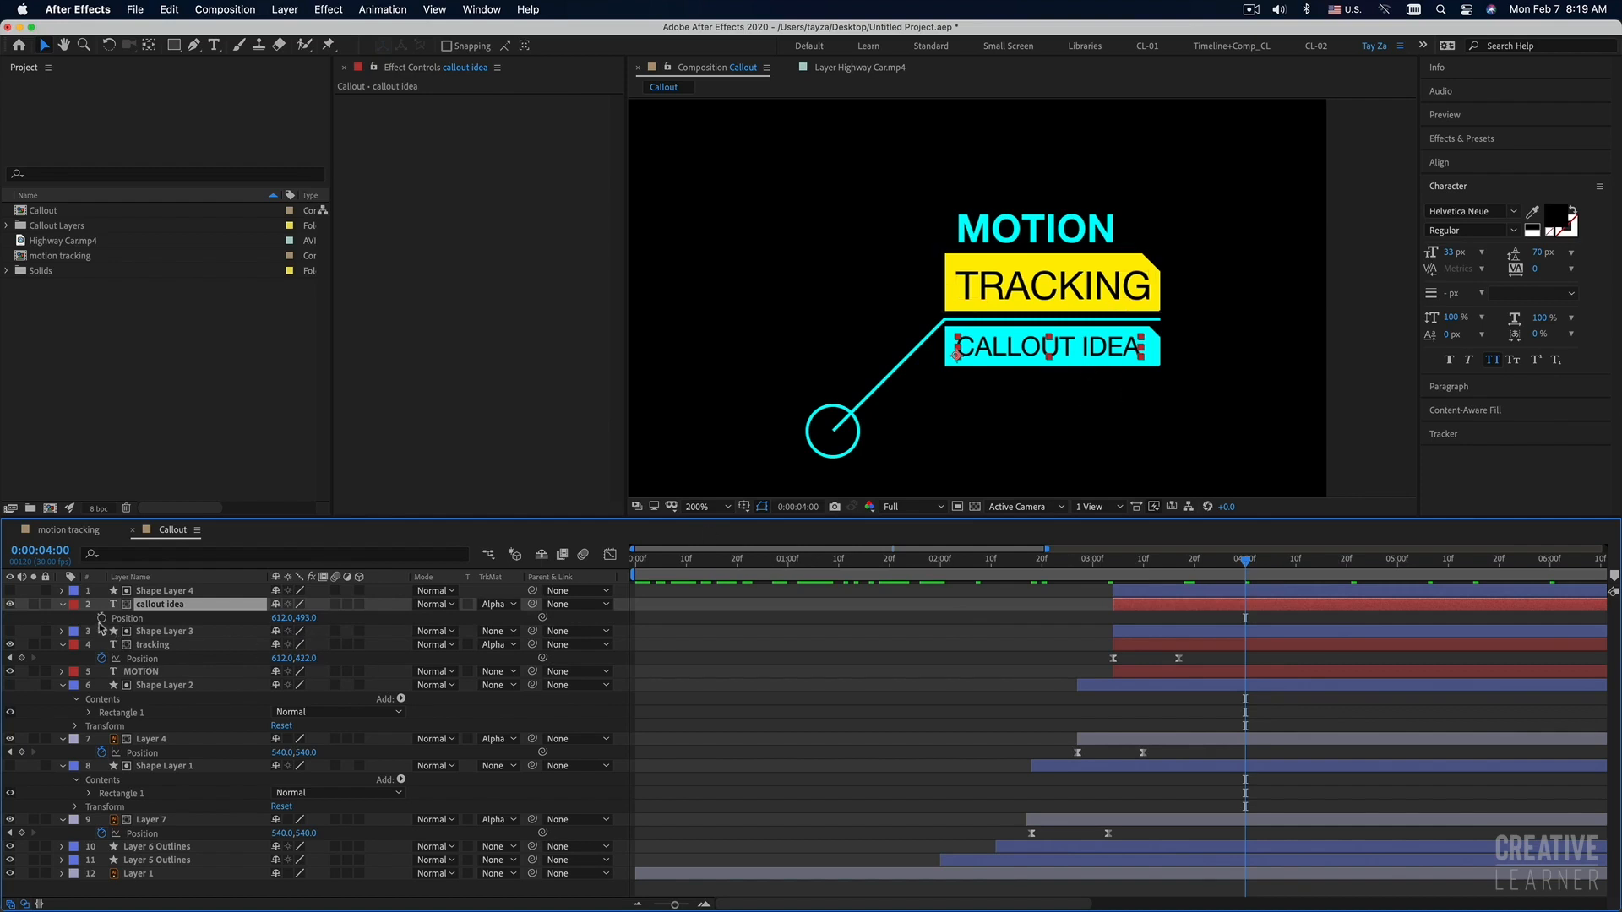
pyautogui.moveTo(1174, 568); pyautogui.dragTo(1120, 575)
pyautogui.click(100, 619)
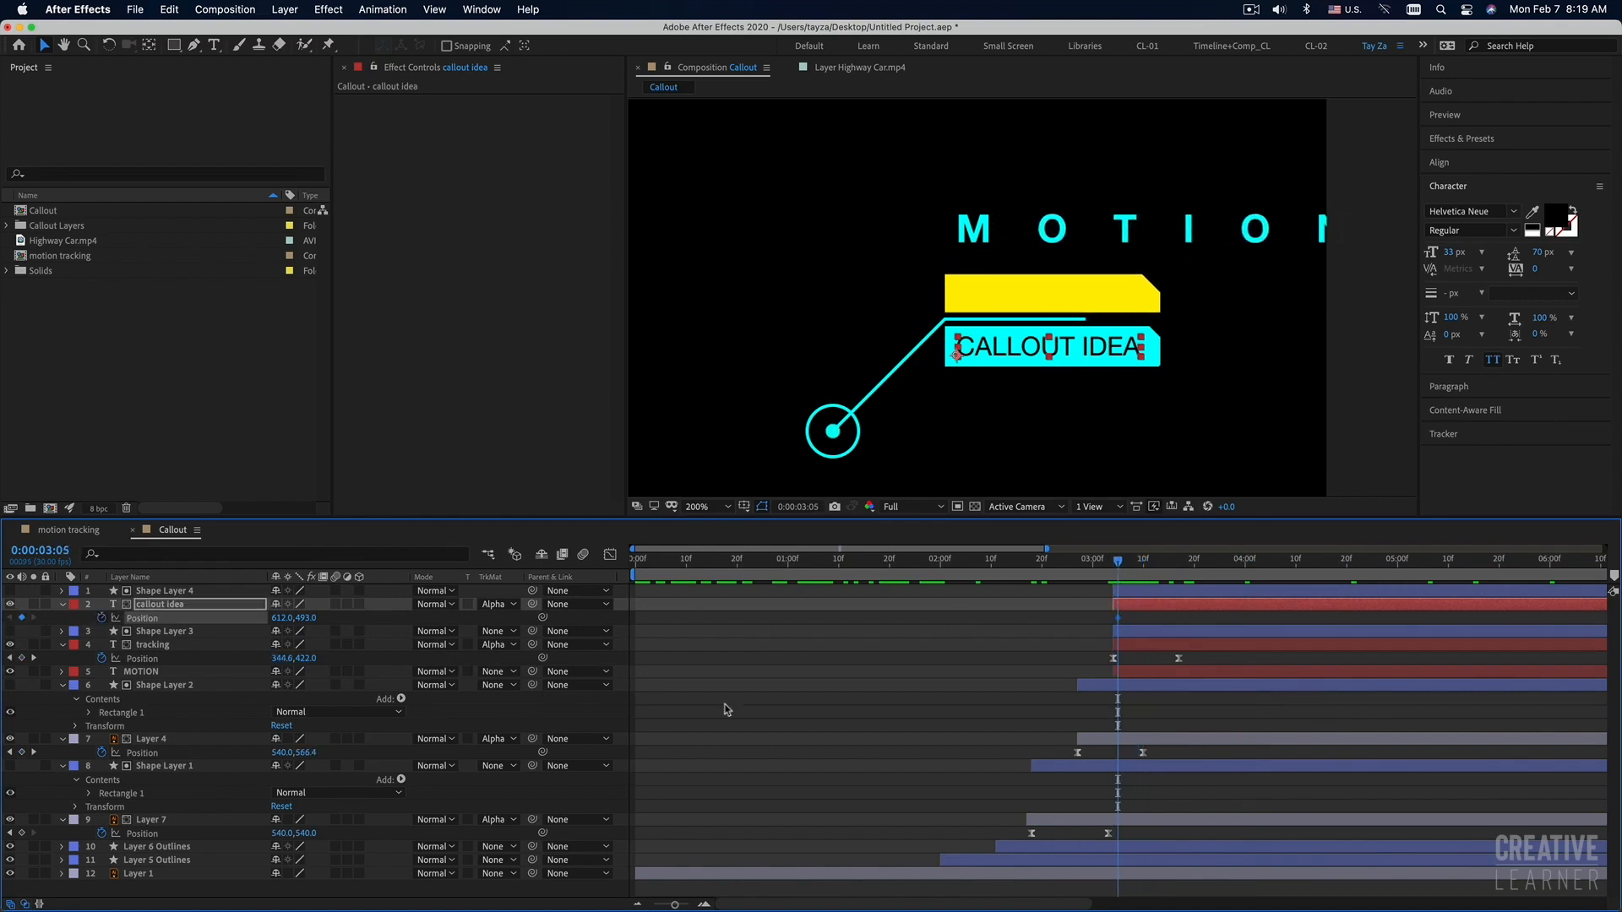
pyautogui.moveTo(1174, 623); pyautogui.dragTo(1180, 623)
pyautogui.moveTo(307, 618); pyautogui.dragTo(351, 619)
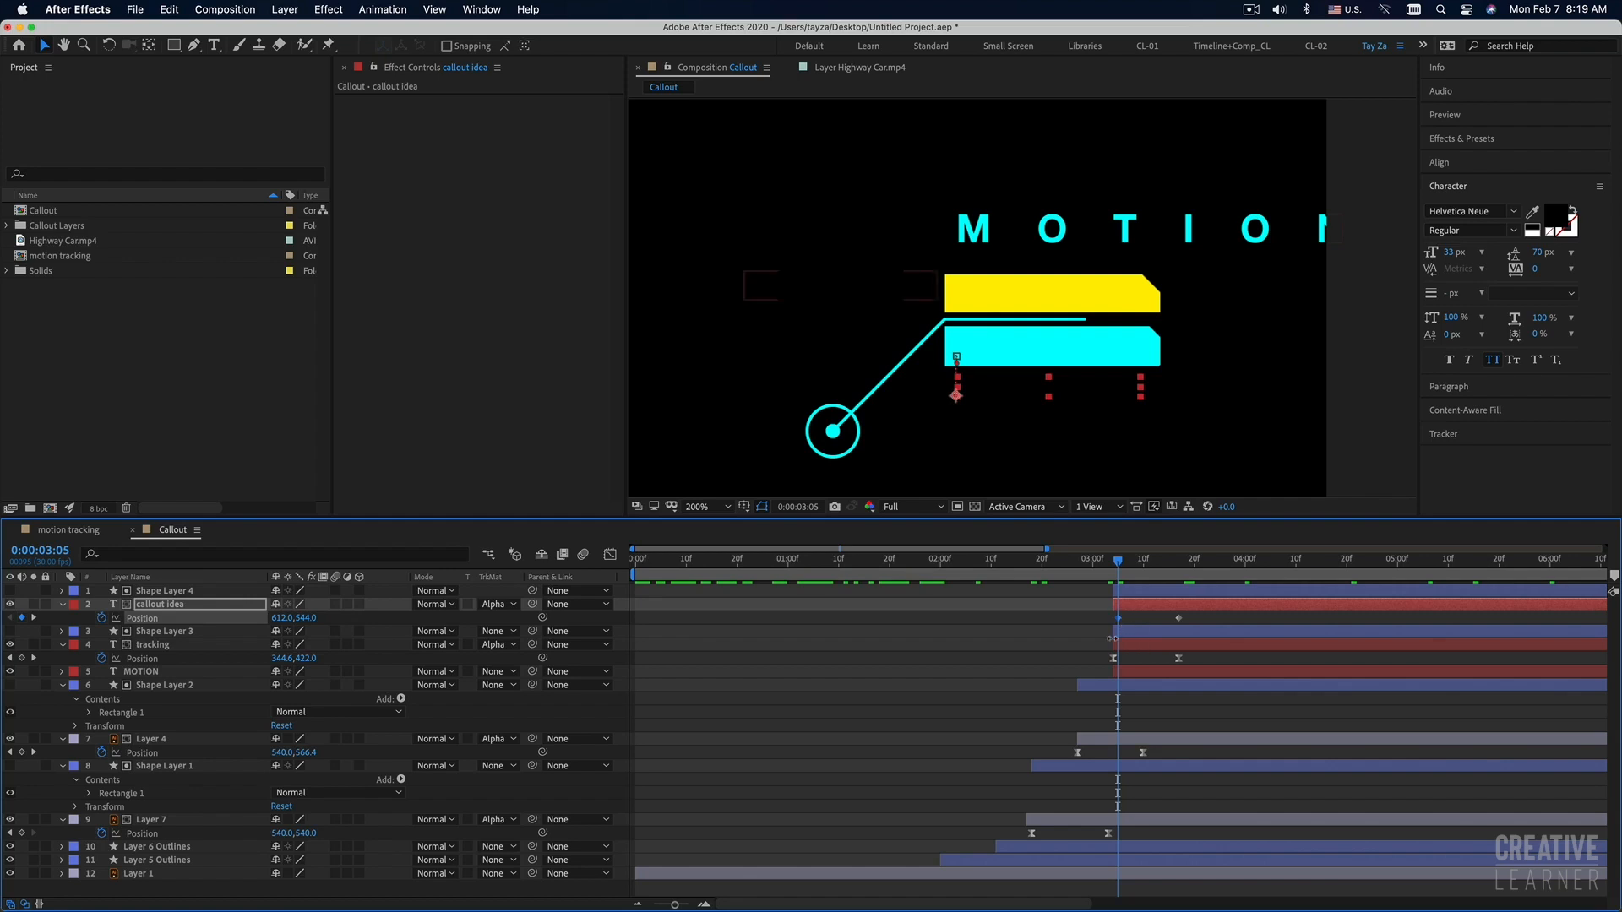
# Apply Easy Ease to the "callout idea" layer's Position keyframes and shift both back so the first meets the layer's start.
pyautogui.press('=')
pyautogui.moveTo(1253, 616); pyautogui.dragTo(1109, 627)
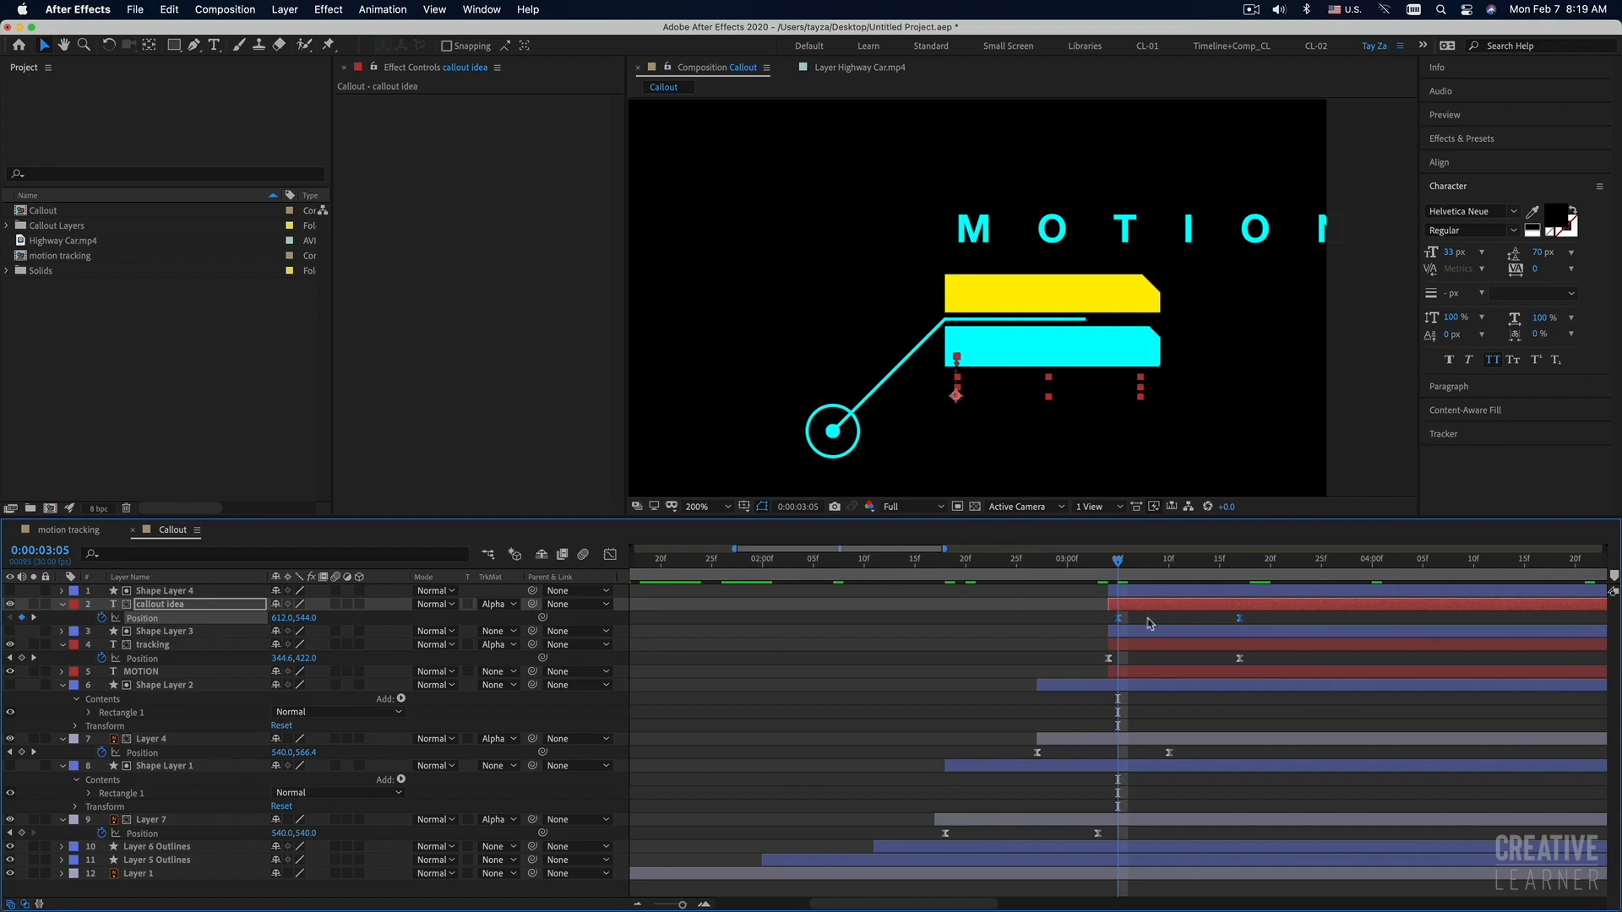
pyautogui.moveTo(1115, 621); pyautogui.dragTo(1107, 621)
pyautogui.click(1099, 561)
pyautogui.press('space')
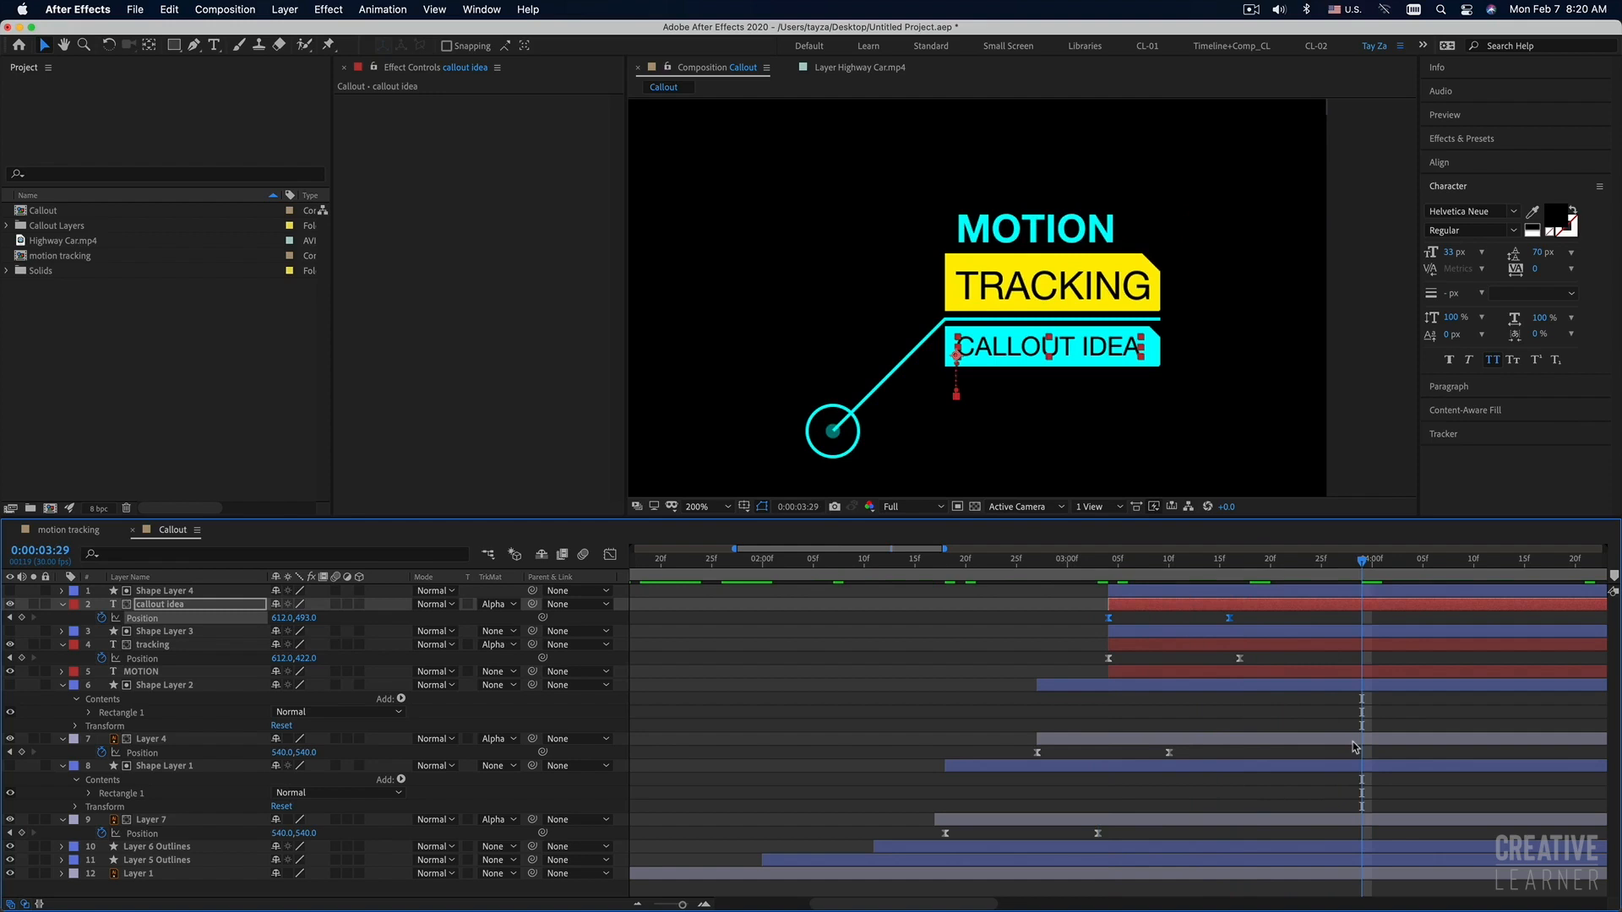
# Fit the Callout composition in the viewer and preview its whole animation from 0:00:00:00.
pyautogui.press('-')
pyautogui.press('-')
pyautogui.press('-')
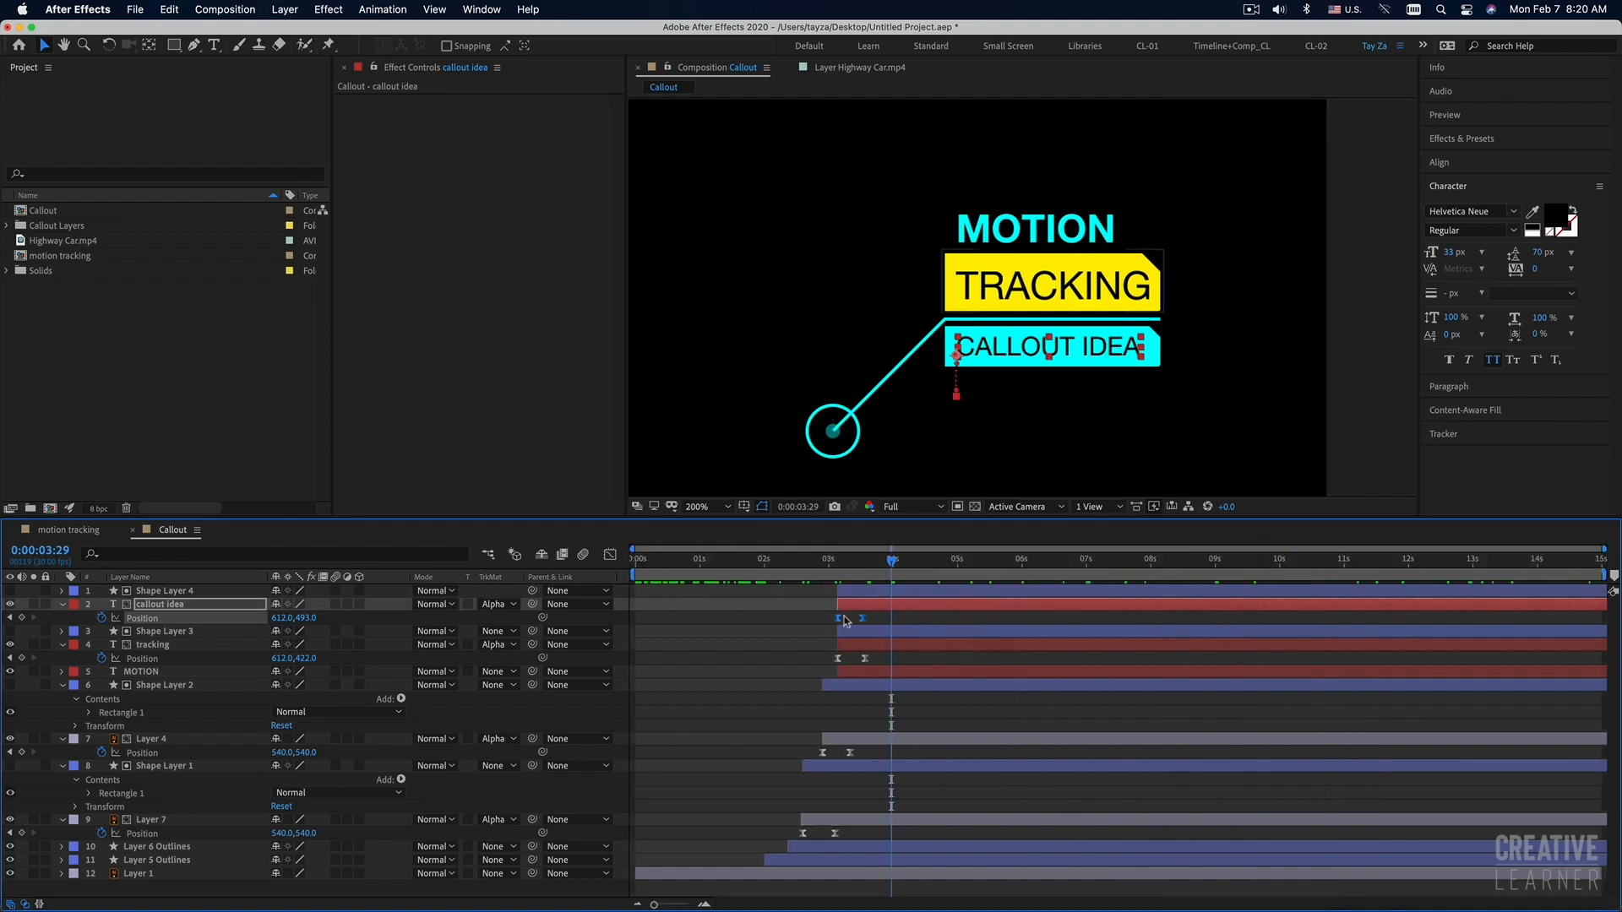
pyautogui.moveTo(832, 570); pyautogui.dragTo(571, 596)
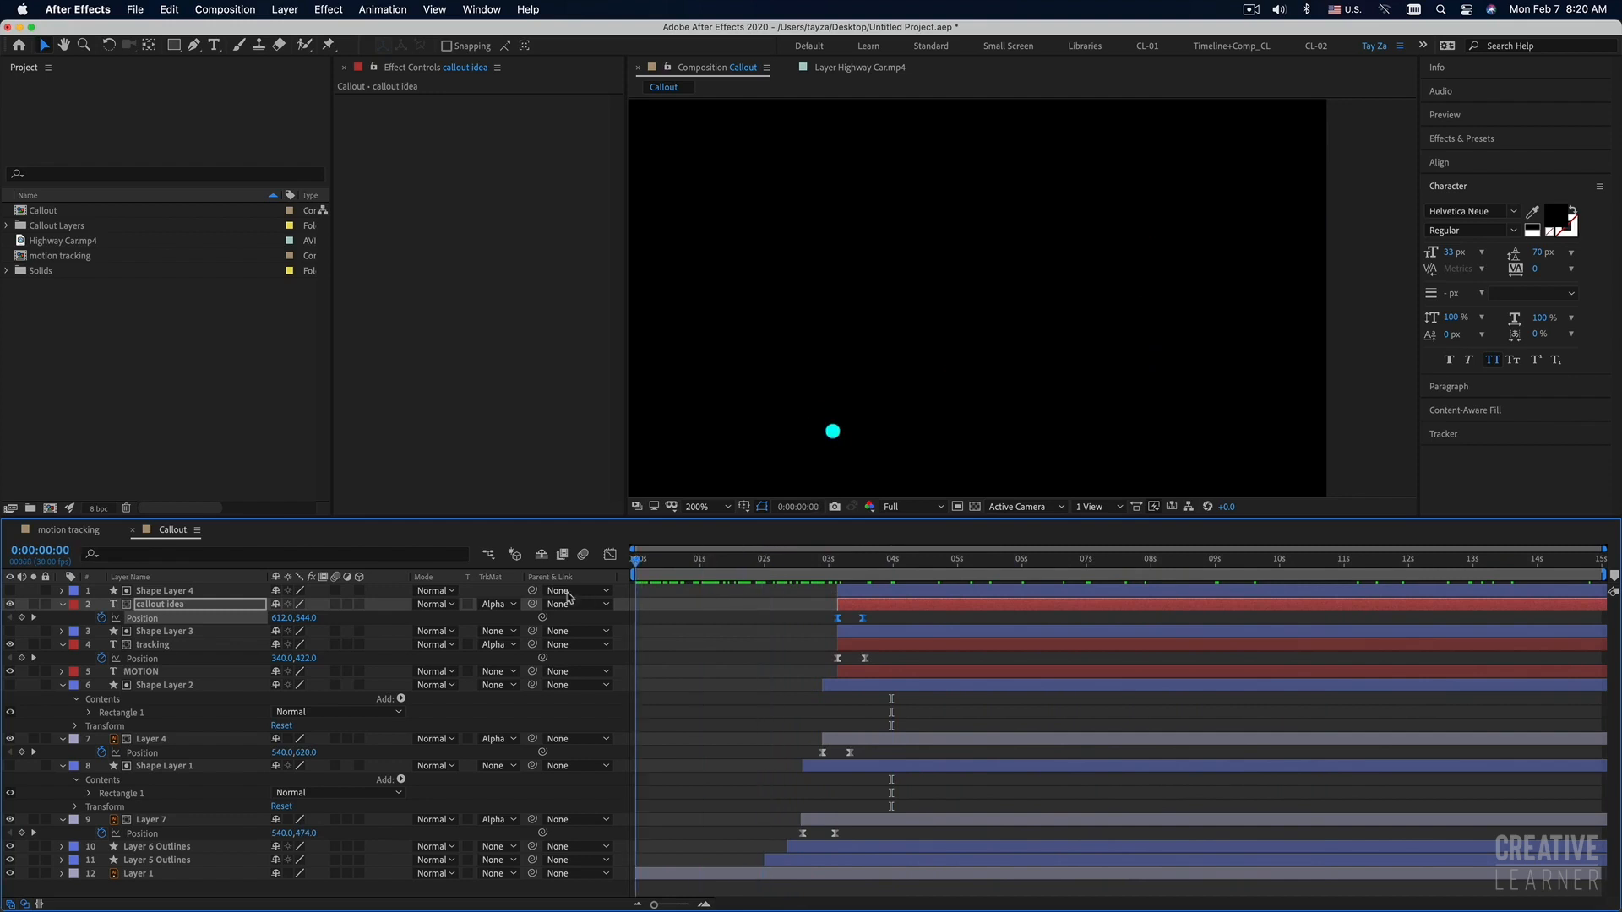
pyautogui.click(727, 507)
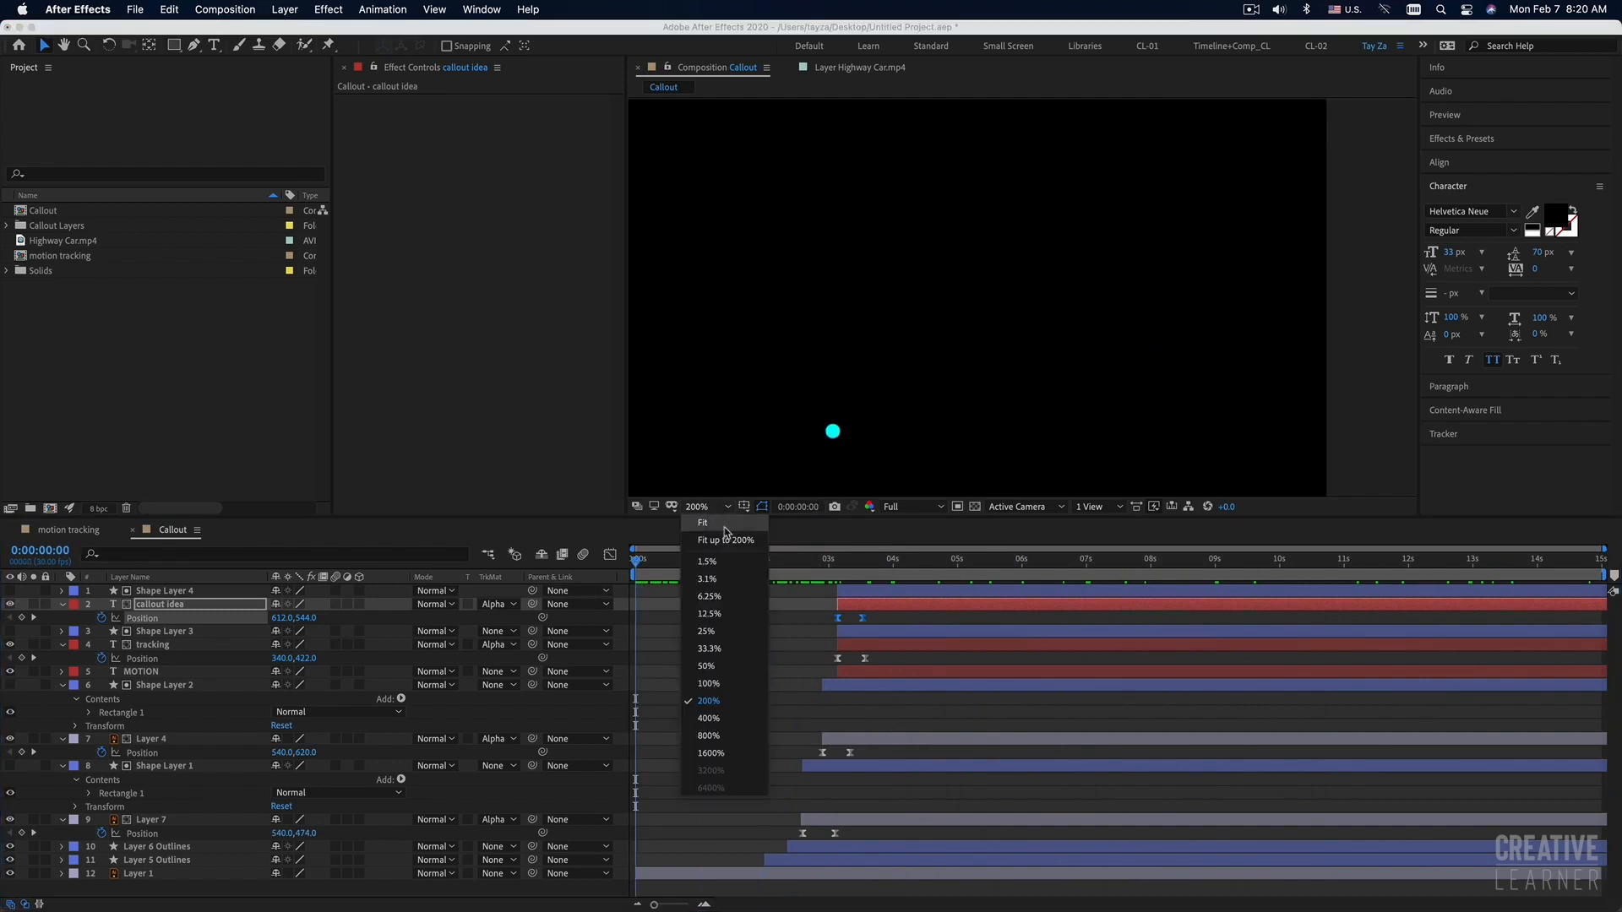
pyautogui.click(727, 532)
pyautogui.press('space')
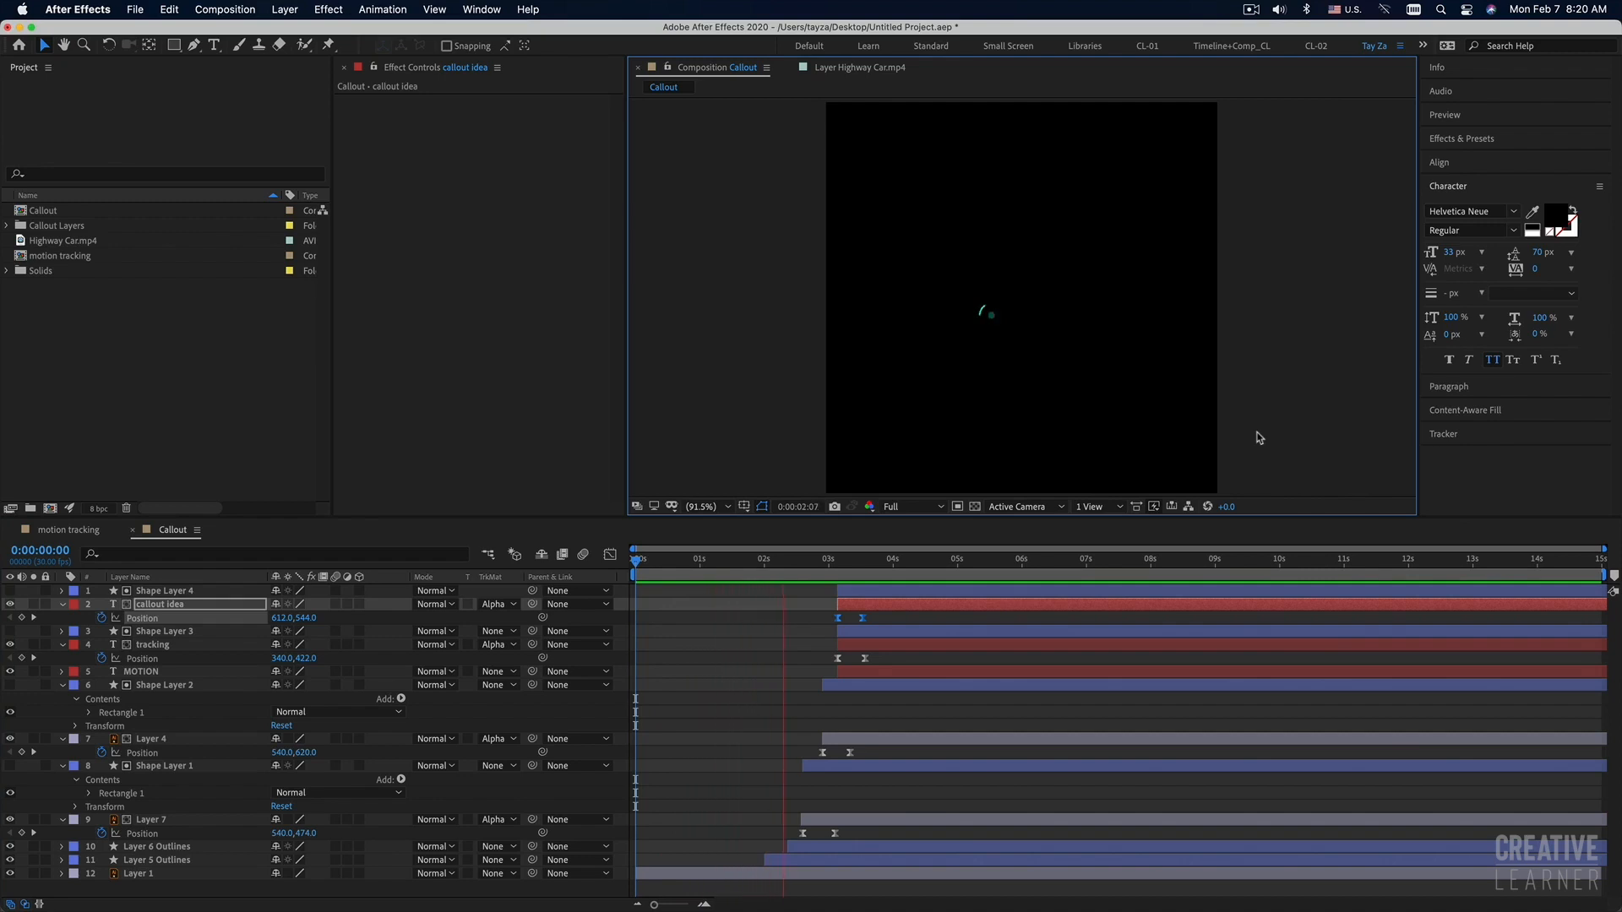
pyautogui.press('space')
pyautogui.press('space')
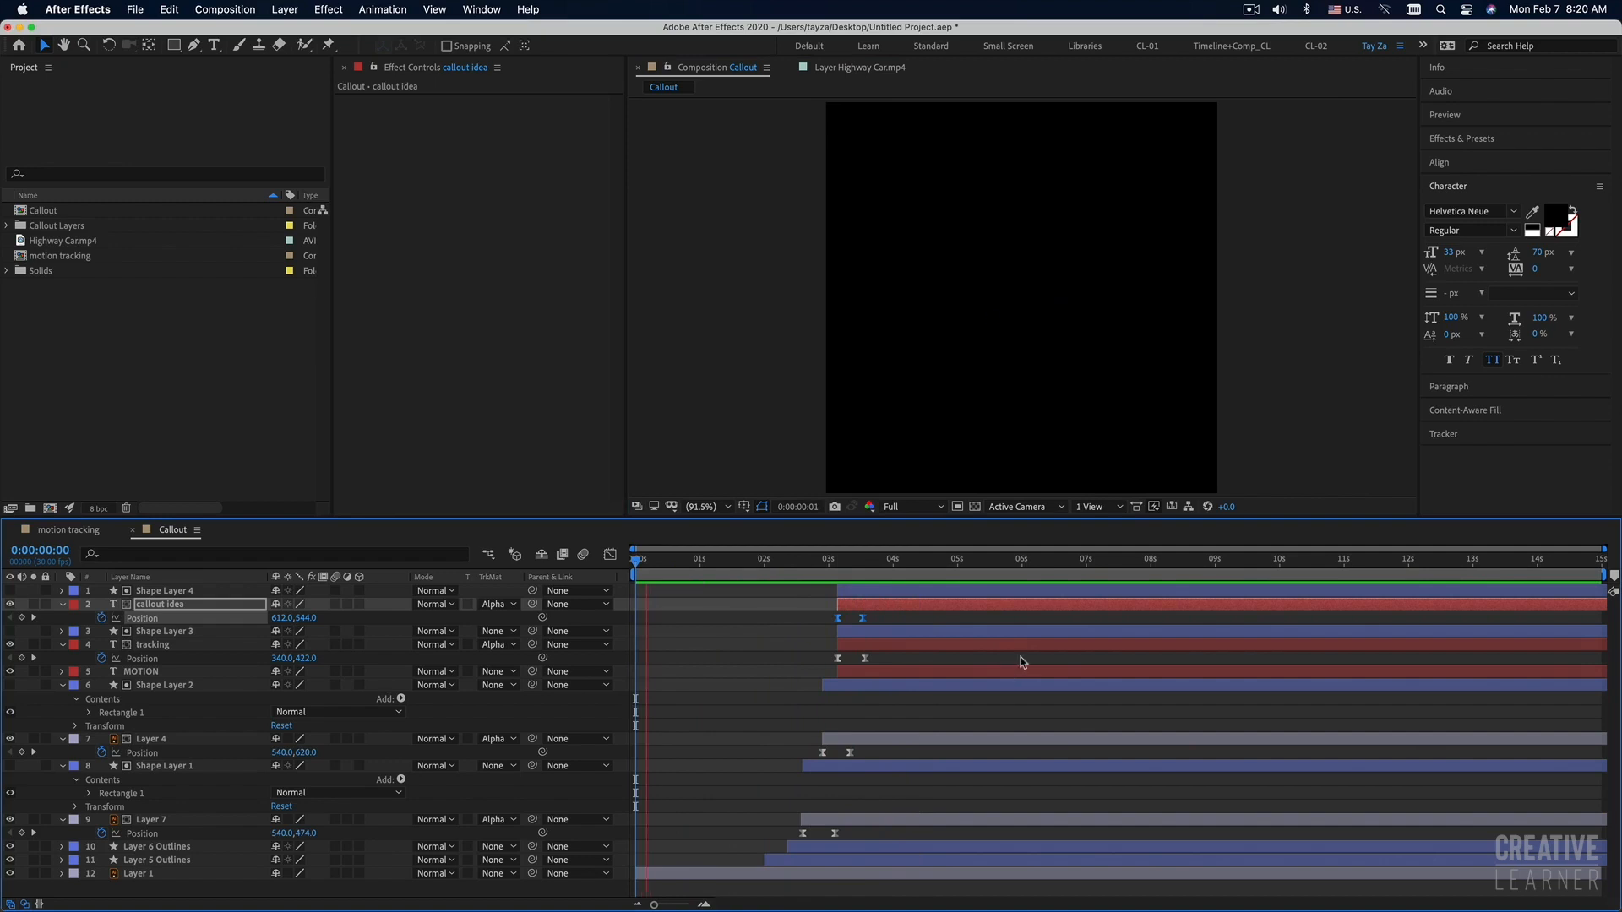
# End the work area at about 0:00:04:20 and preview the callout animation within it.
pyautogui.moveTo(838, 568); pyautogui.dragTo(935, 573)
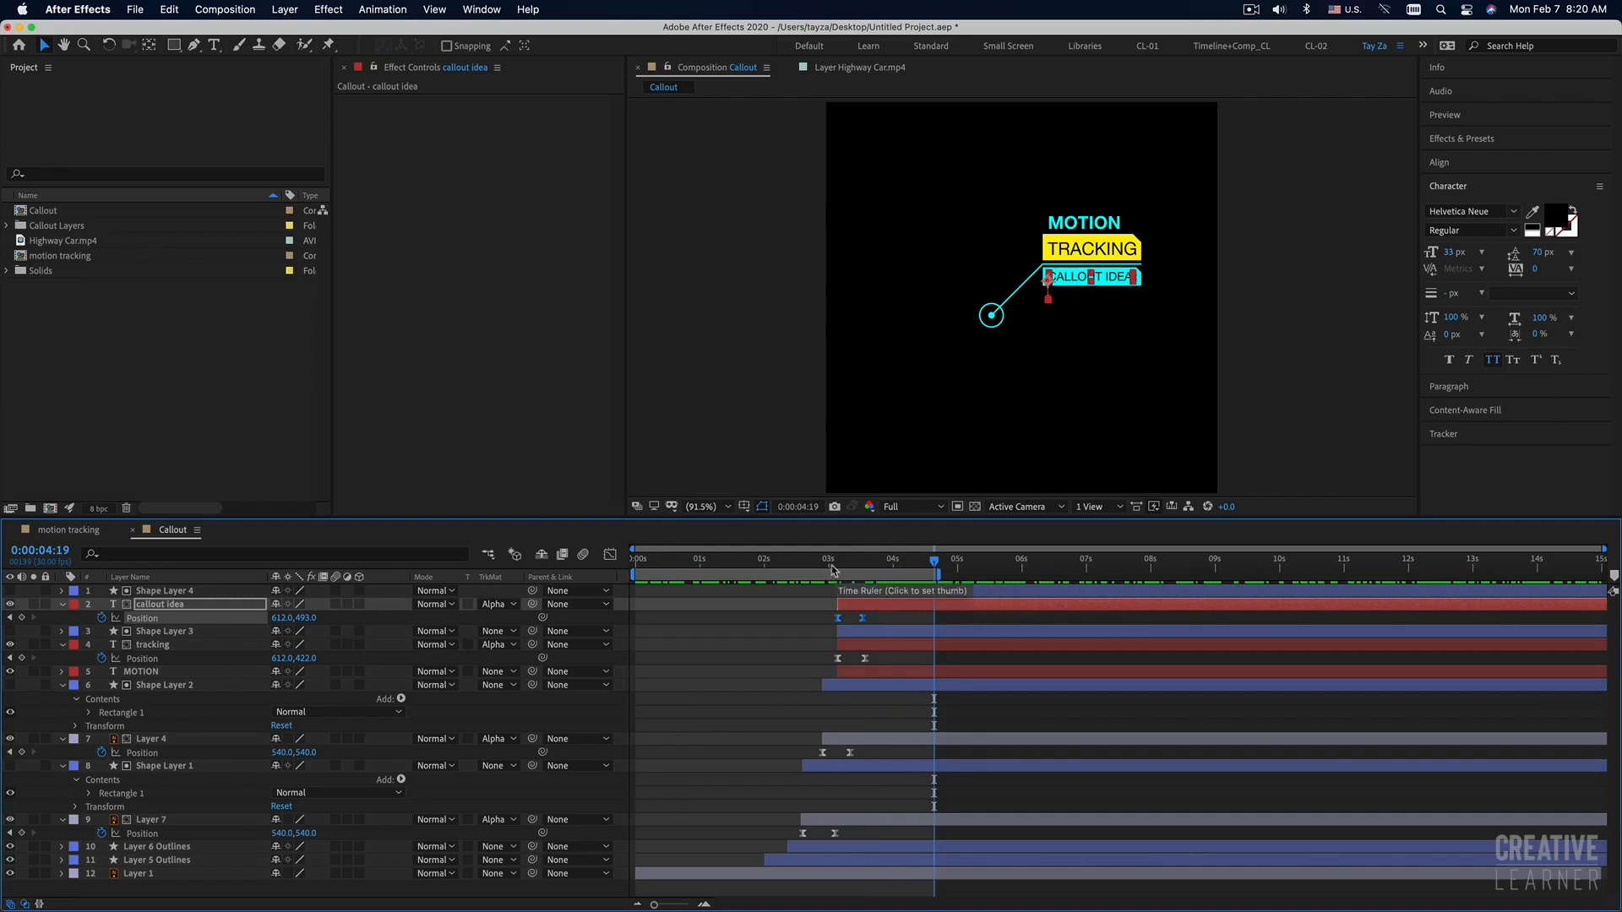
pyautogui.press('Home')
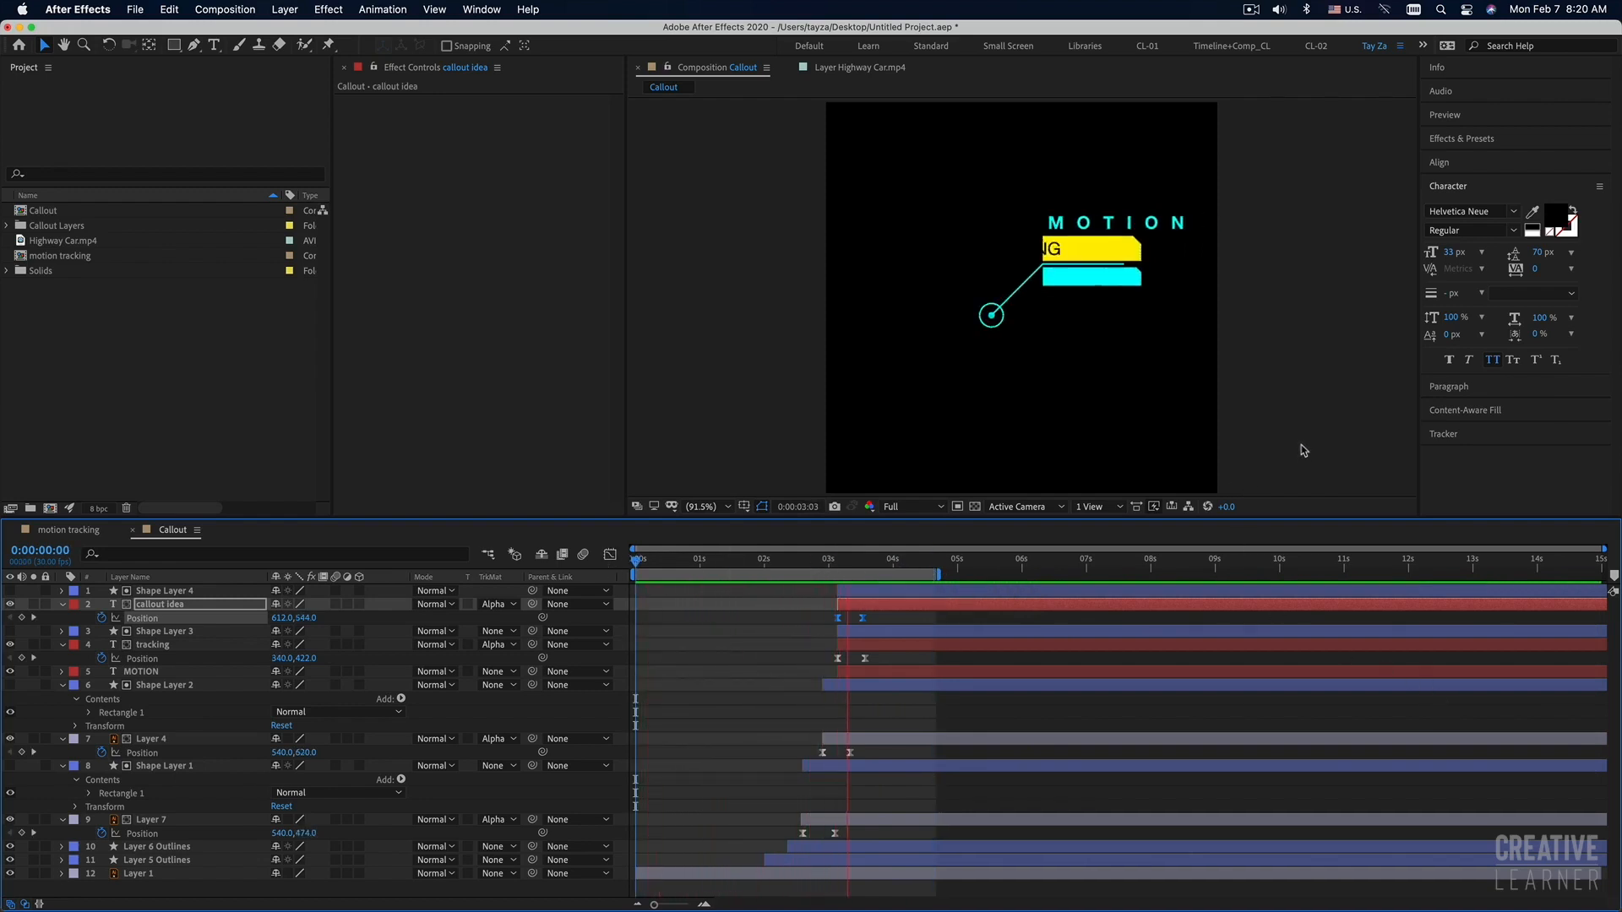
pyautogui.click(832, 565)
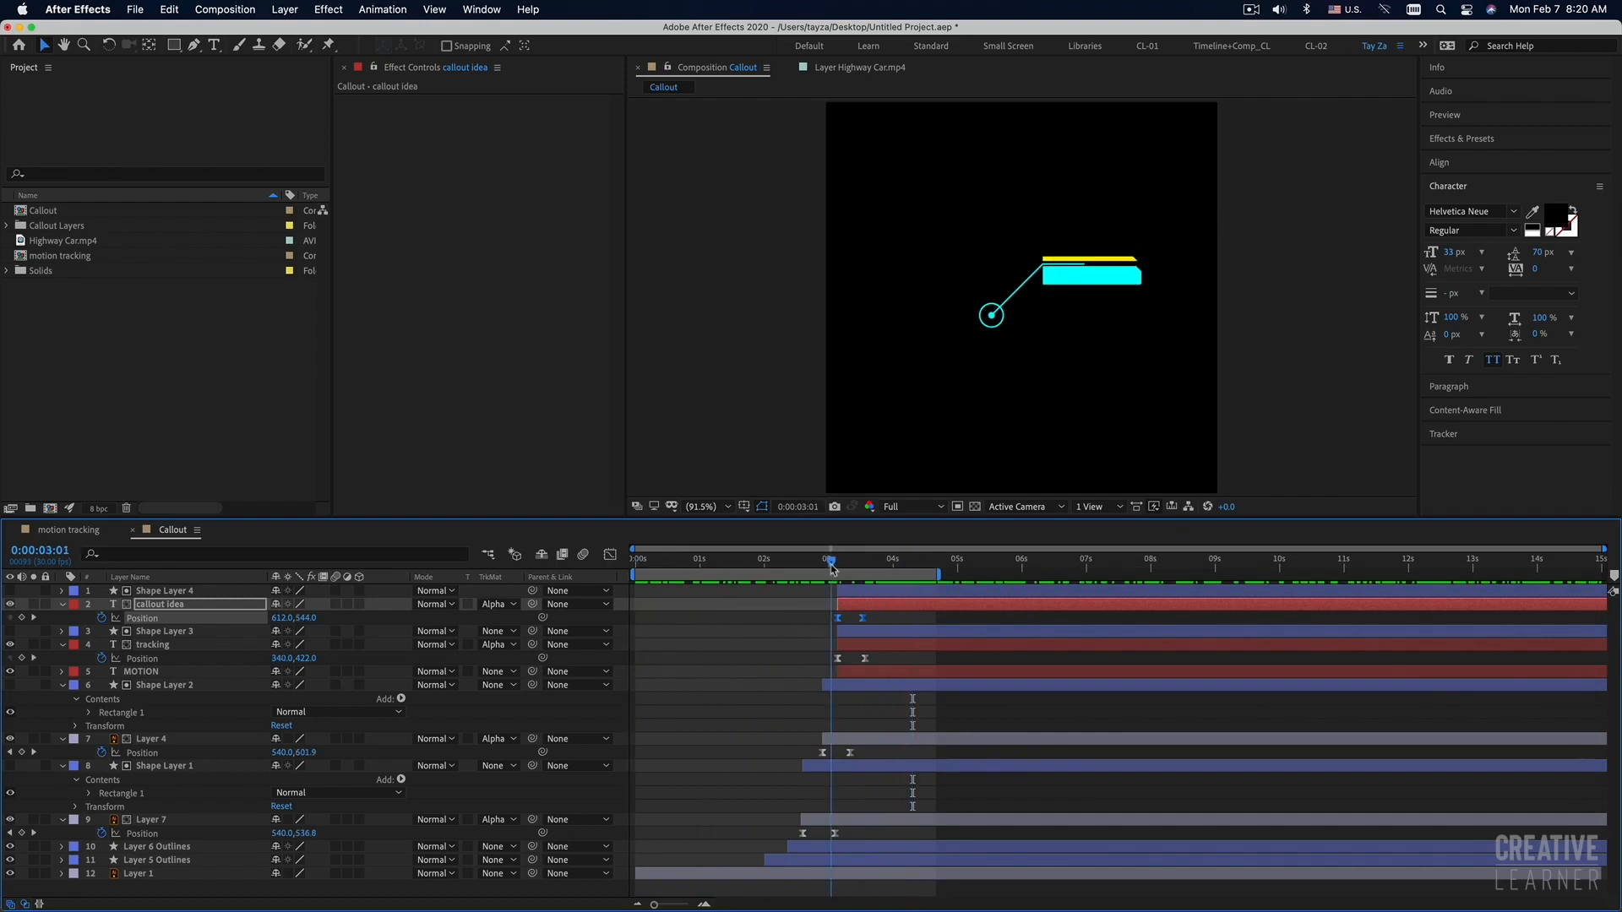
pyautogui.press('space')
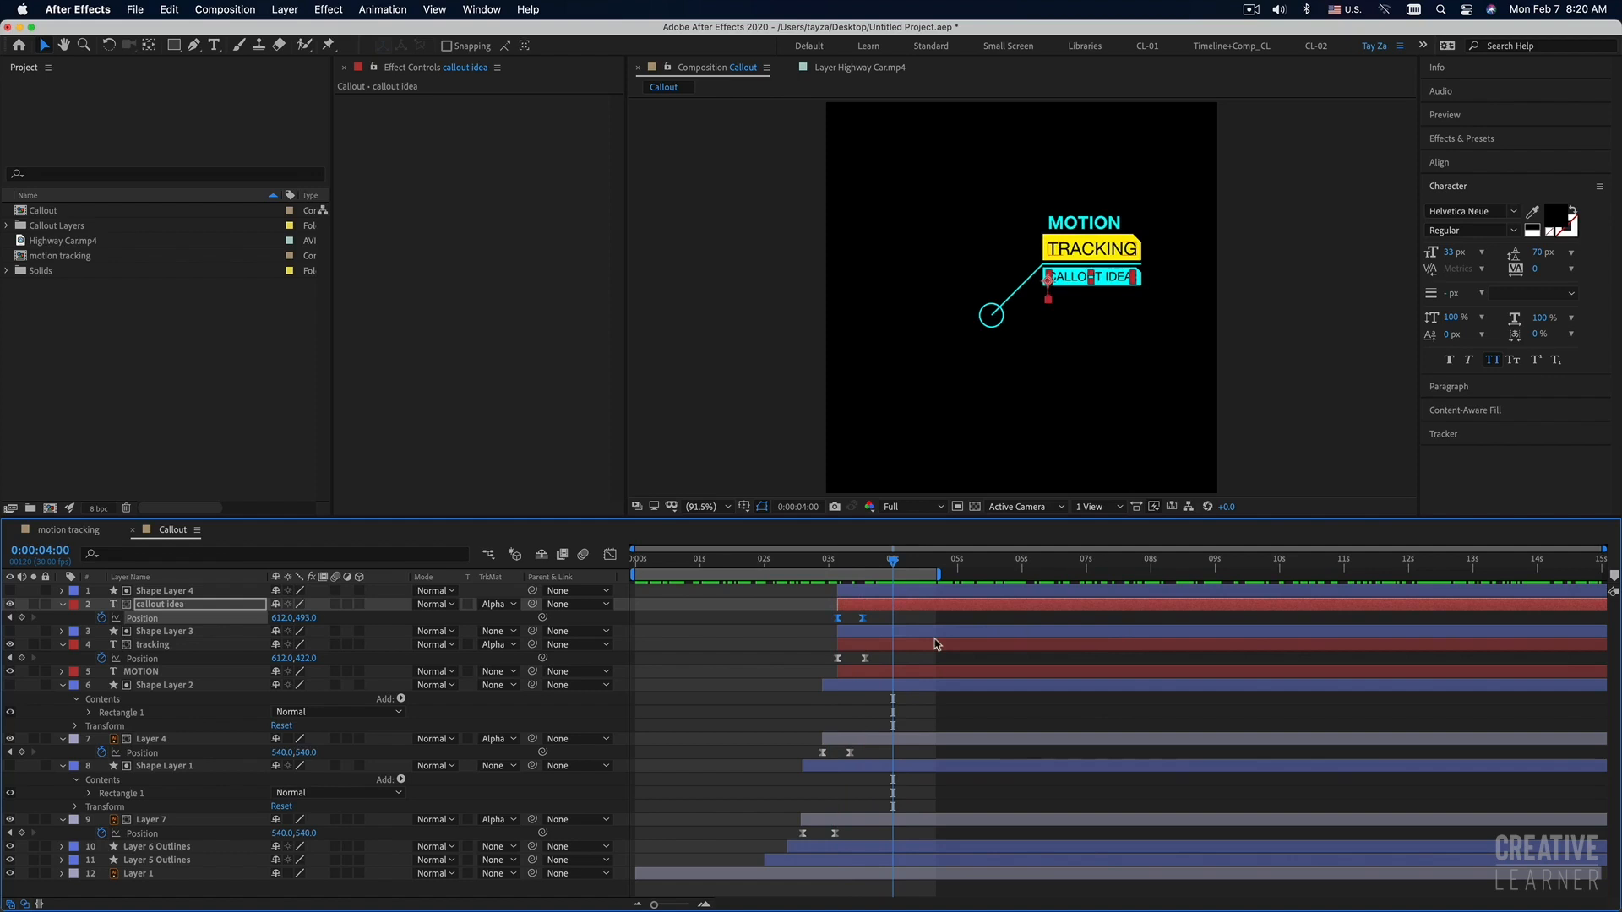
# Move the three text layers with Shape Layers 3 and 4 together so they start at about 0:00:04:00.
pyautogui.click(873, 674)
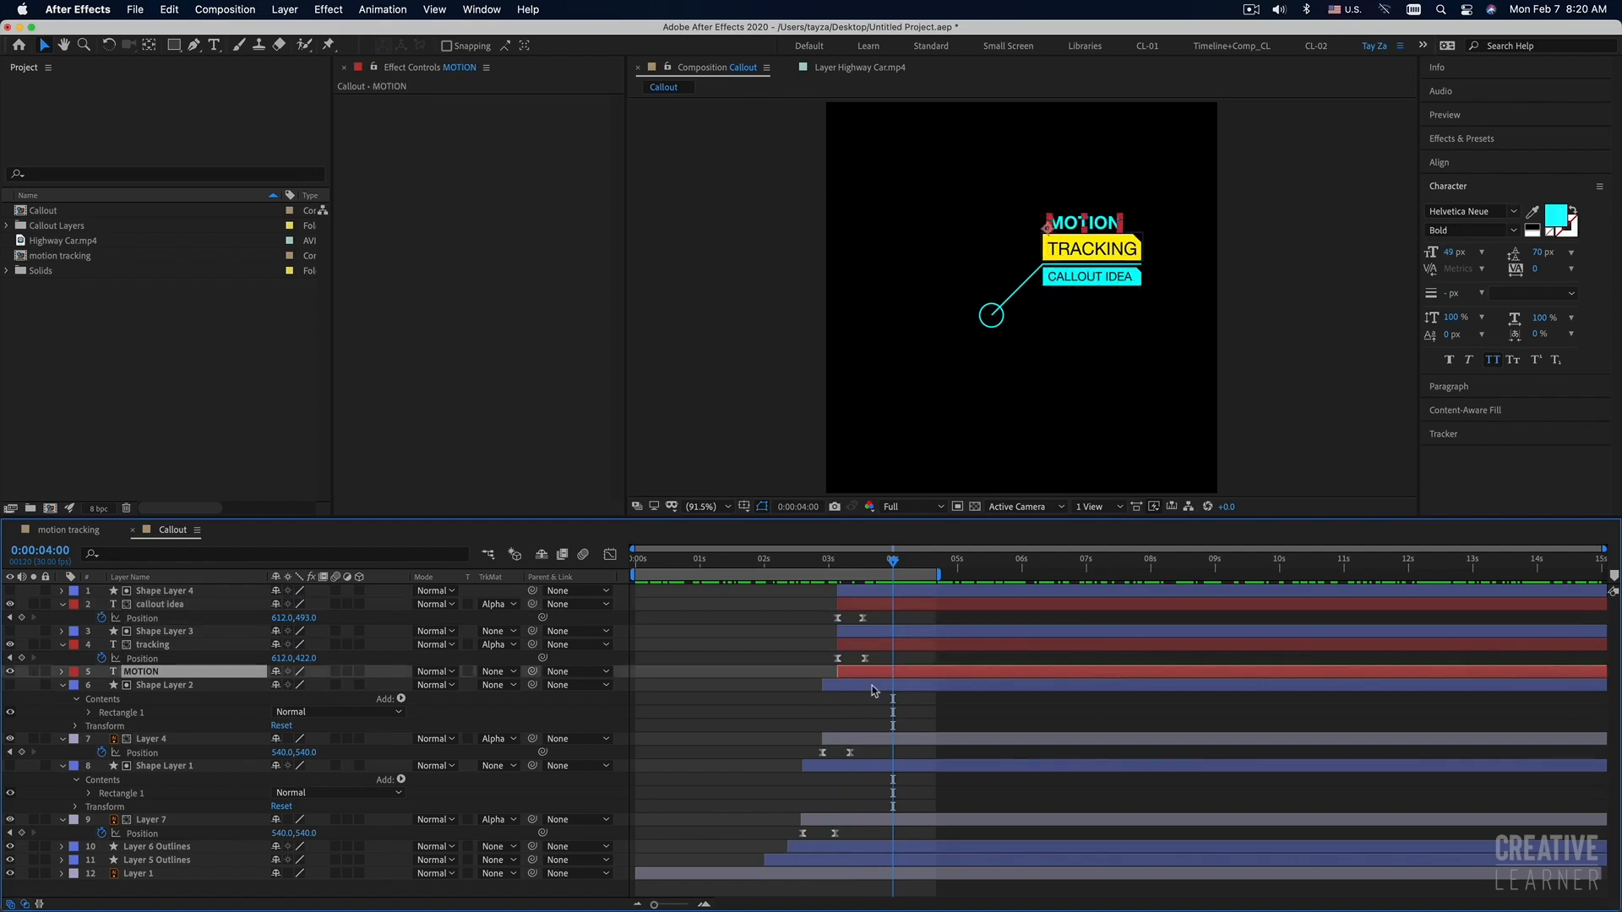
pyautogui.keyDown('shift'); pyautogui.click(865, 592); pyautogui.keyUp('shift')
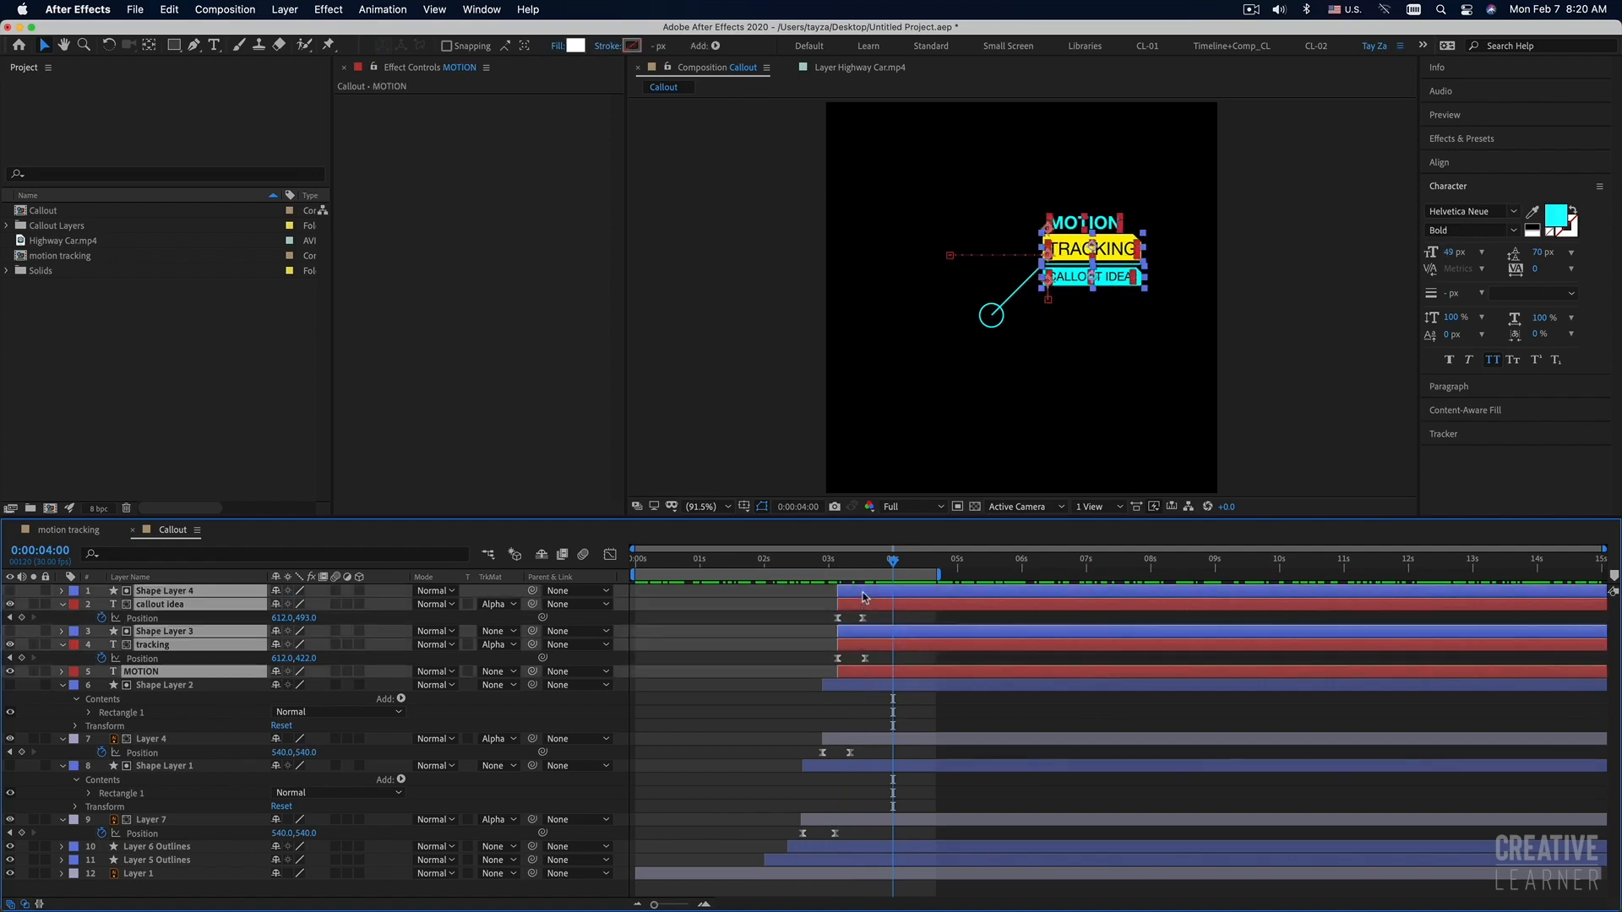
pyautogui.moveTo(871, 676); pyautogui.dragTo(924, 676)
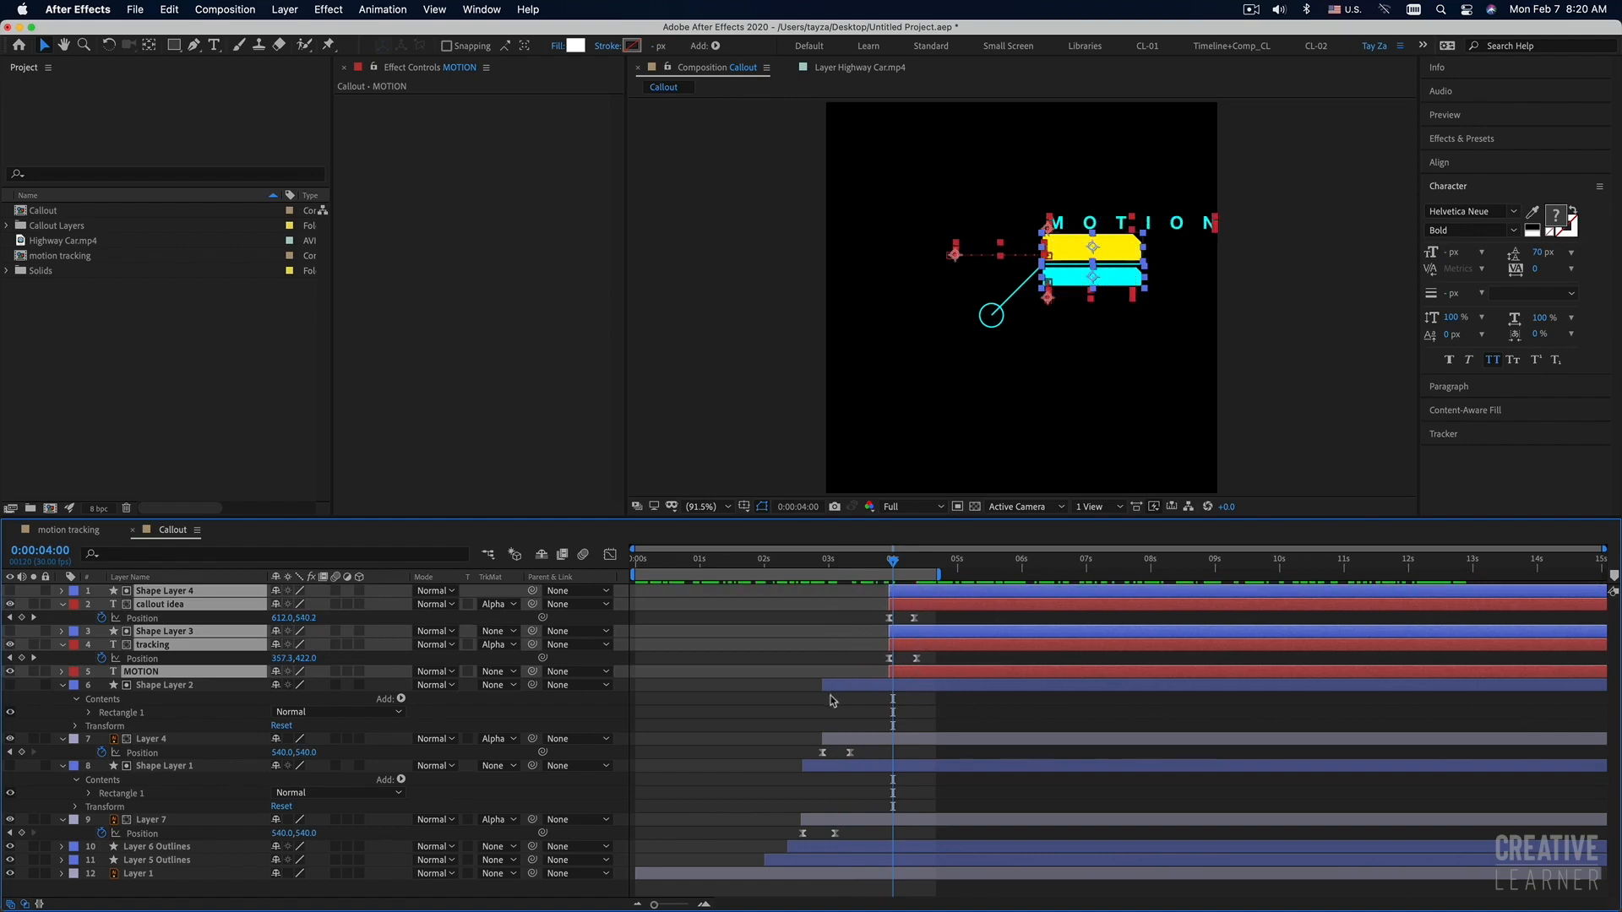
# Move Layer 4 and its matte, Shape Layer 2, together so they start at about 0:00:03:06.
pyautogui.click(847, 739)
pyautogui.keyDown('shift'); pyautogui.click(849, 685); pyautogui.keyUp('shift')
pyautogui.moveTo(847, 742); pyautogui.dragTo(867, 742)
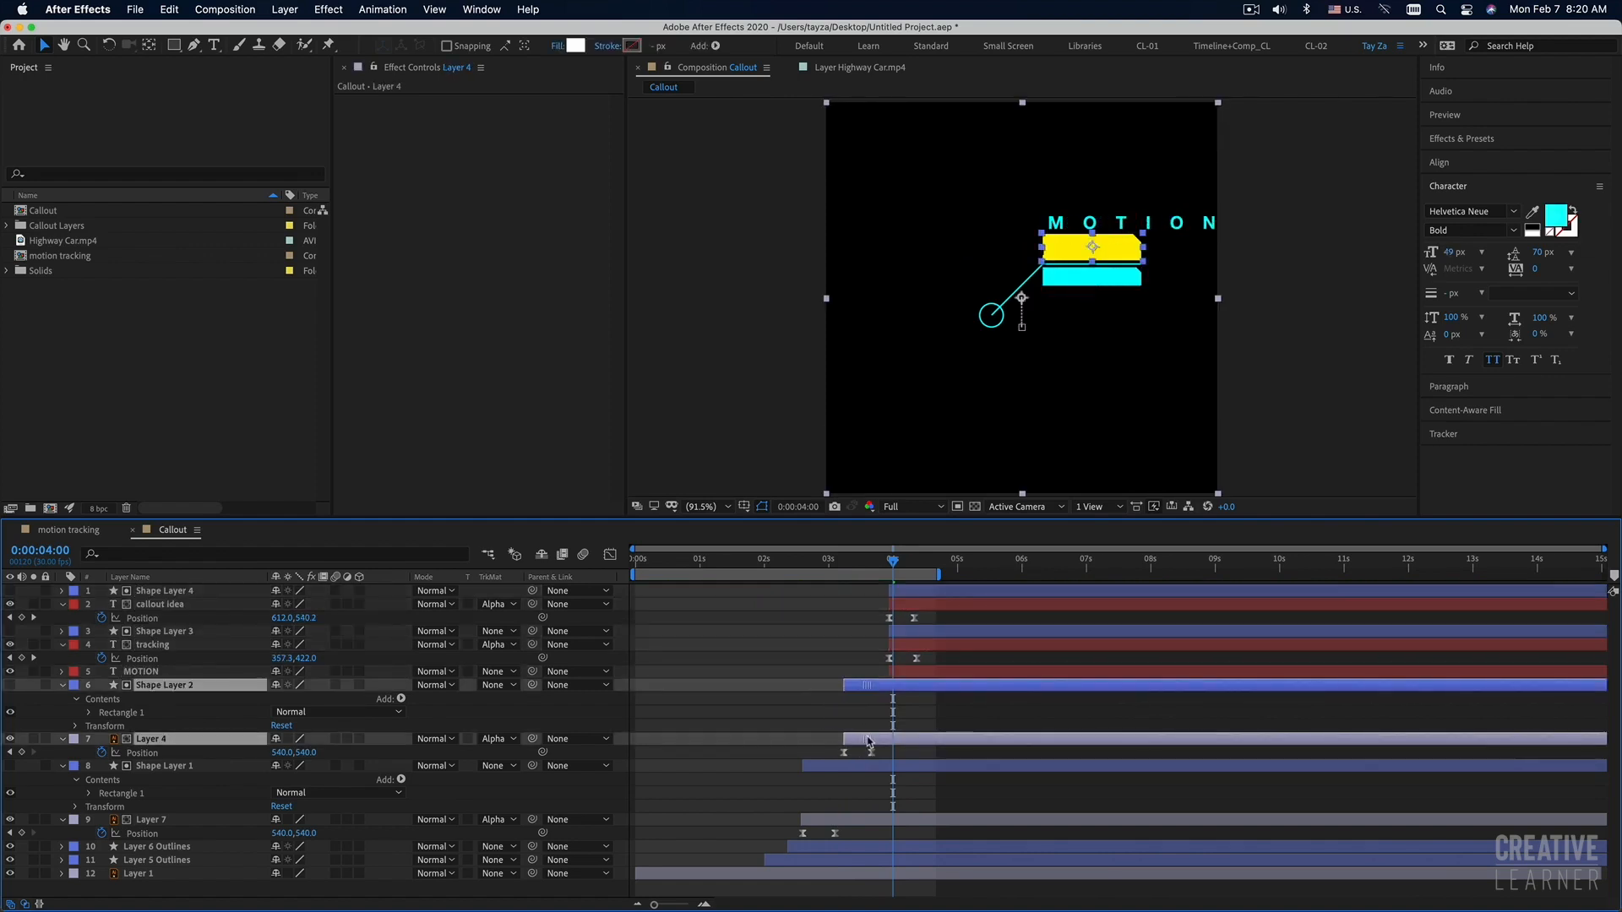
# Extend the work area's end to about 0:00:05:10 and preview the retimed callout from the beginning.
pyautogui.click(807, 560)
pyautogui.press('Home')
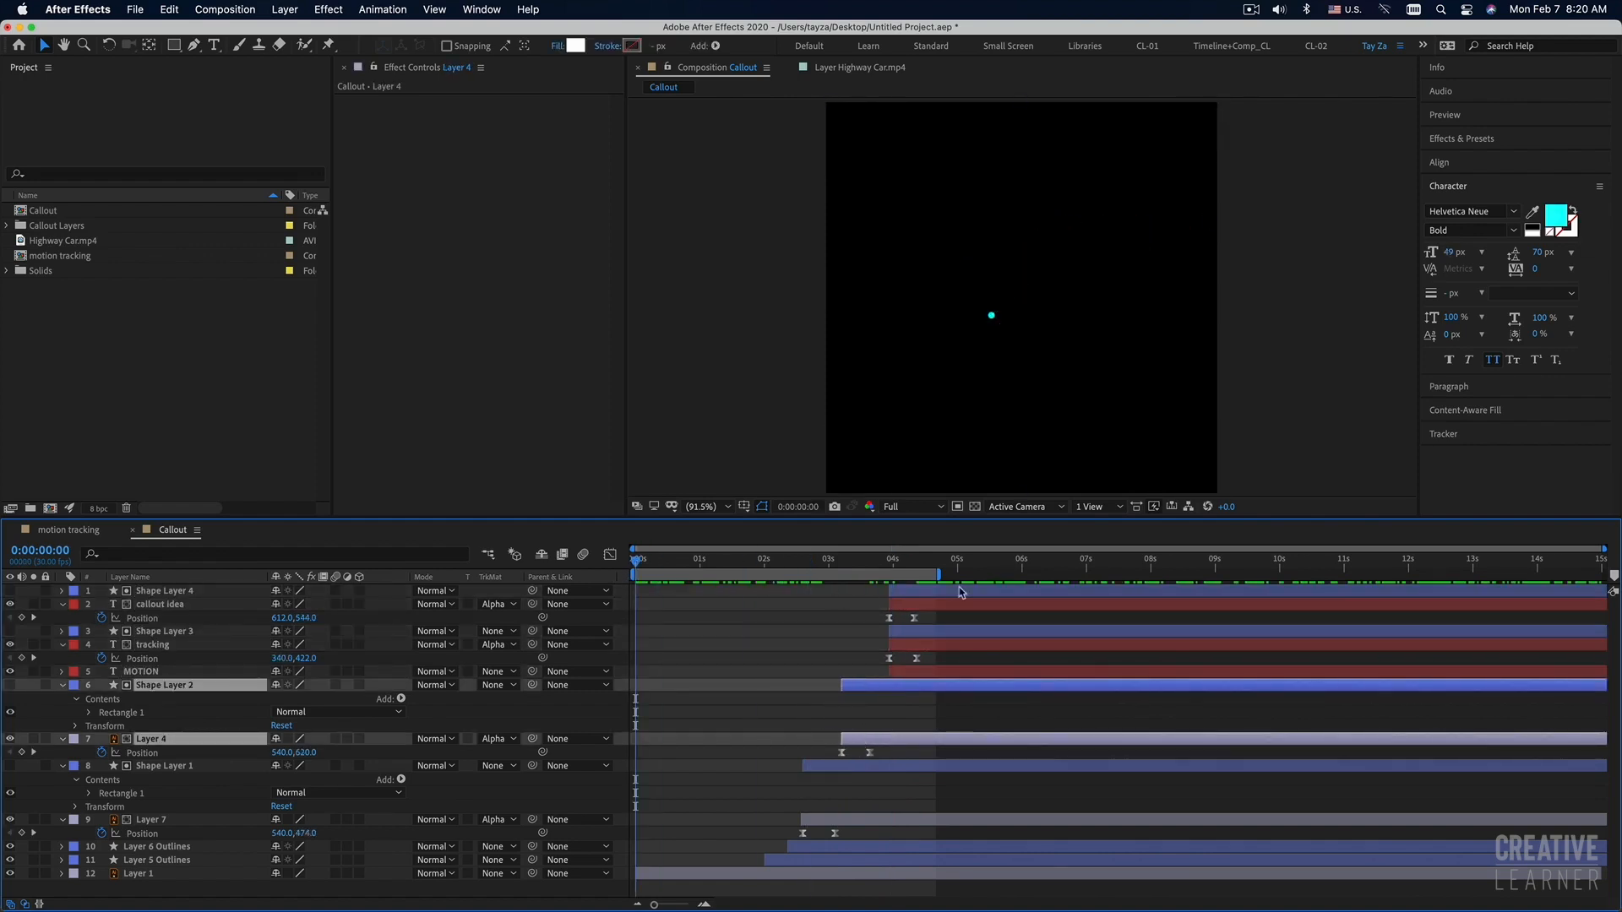
pyautogui.moveTo(944, 573); pyautogui.dragTo(973, 573)
pyautogui.press('space')
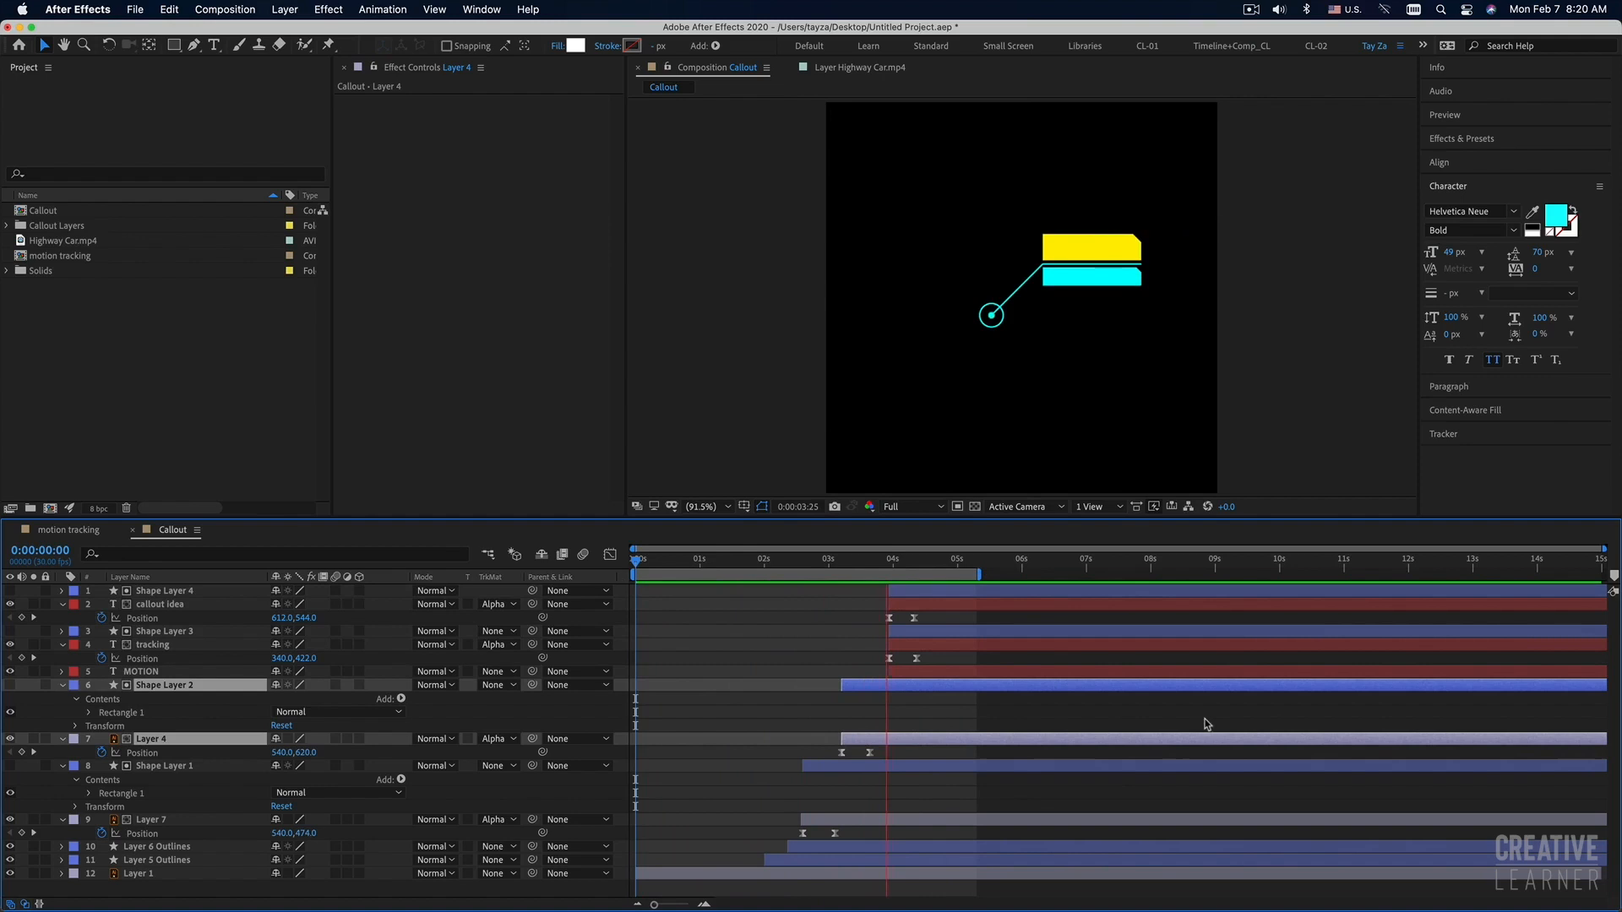
pyautogui.press('space')
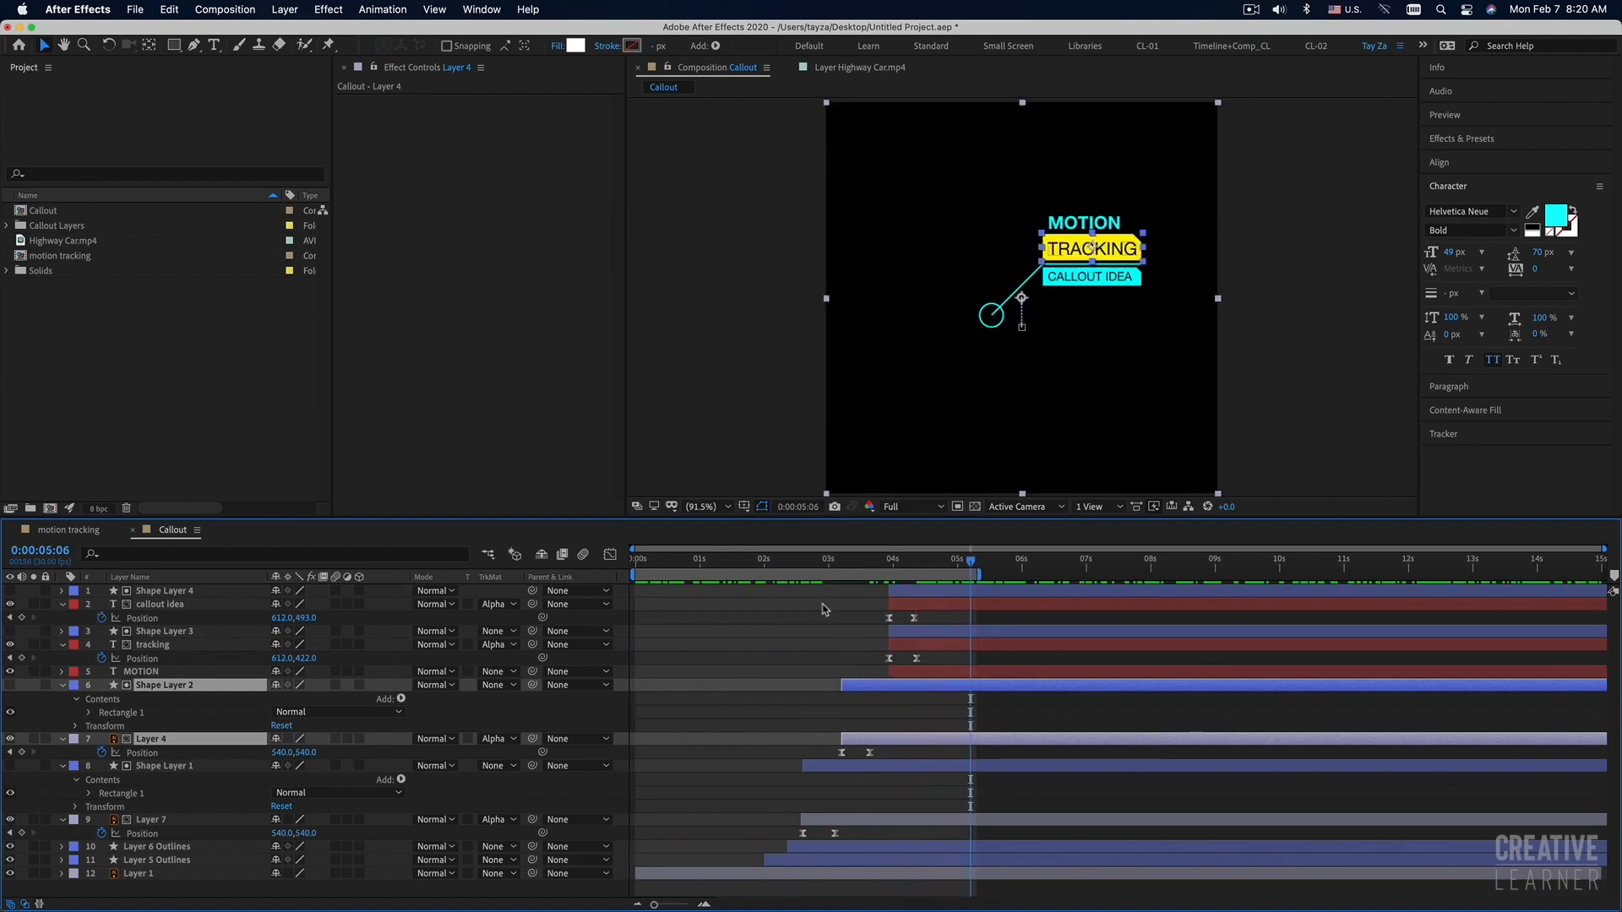
# Replay the callout animation from 0:00:00:00 to check the timing of its line, boxes and text.
pyautogui.press('Home')
pyautogui.press('space')
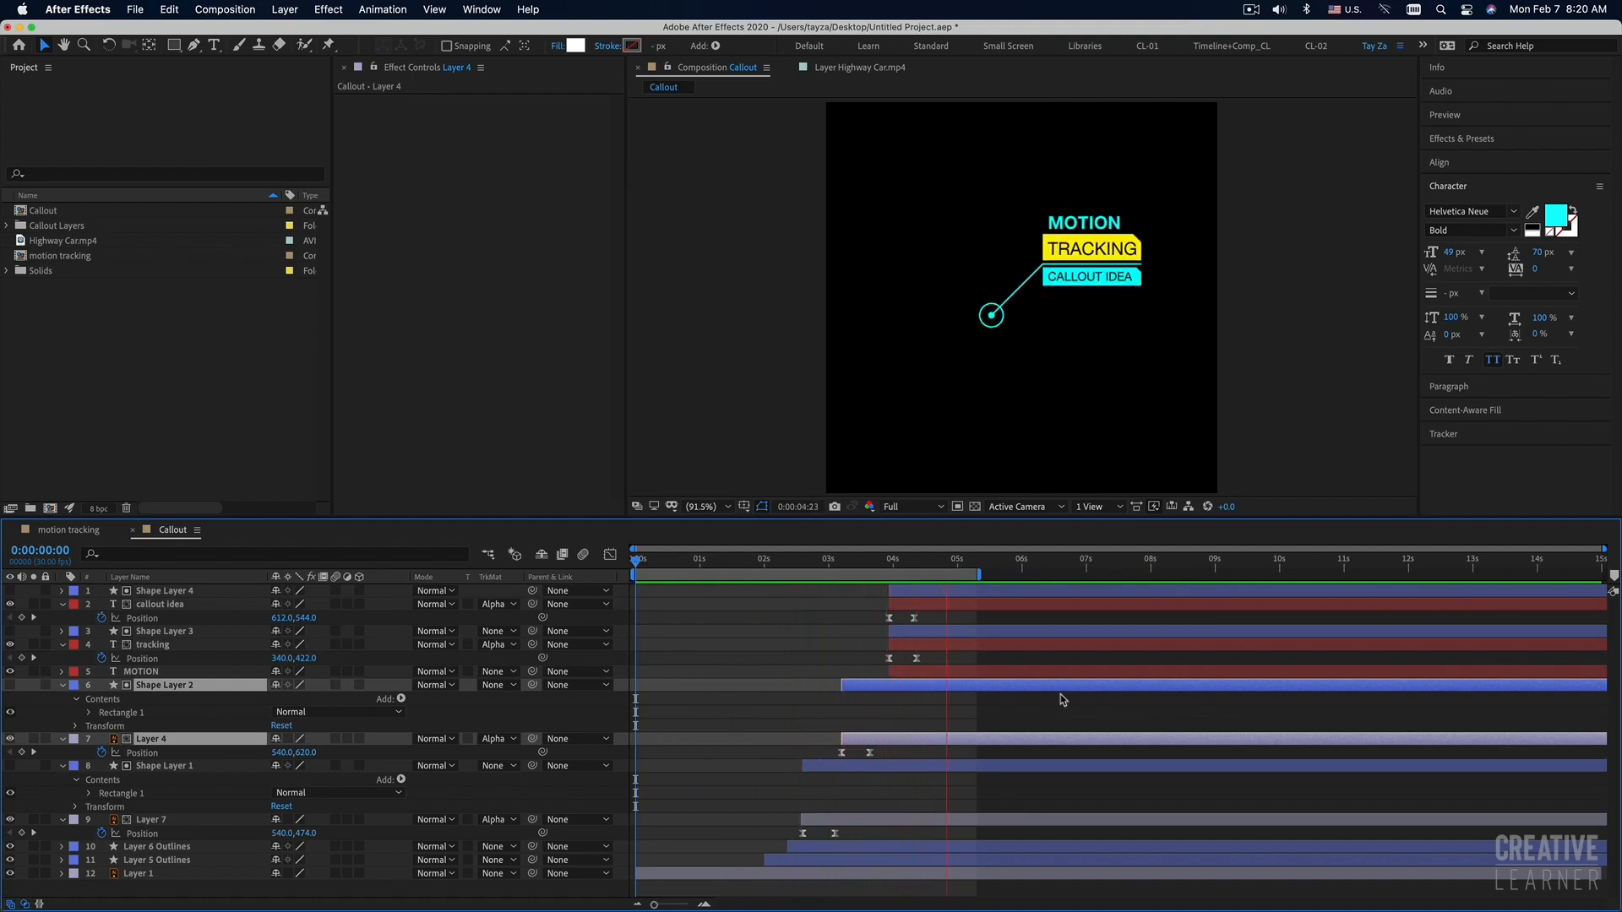
pyautogui.press('space')
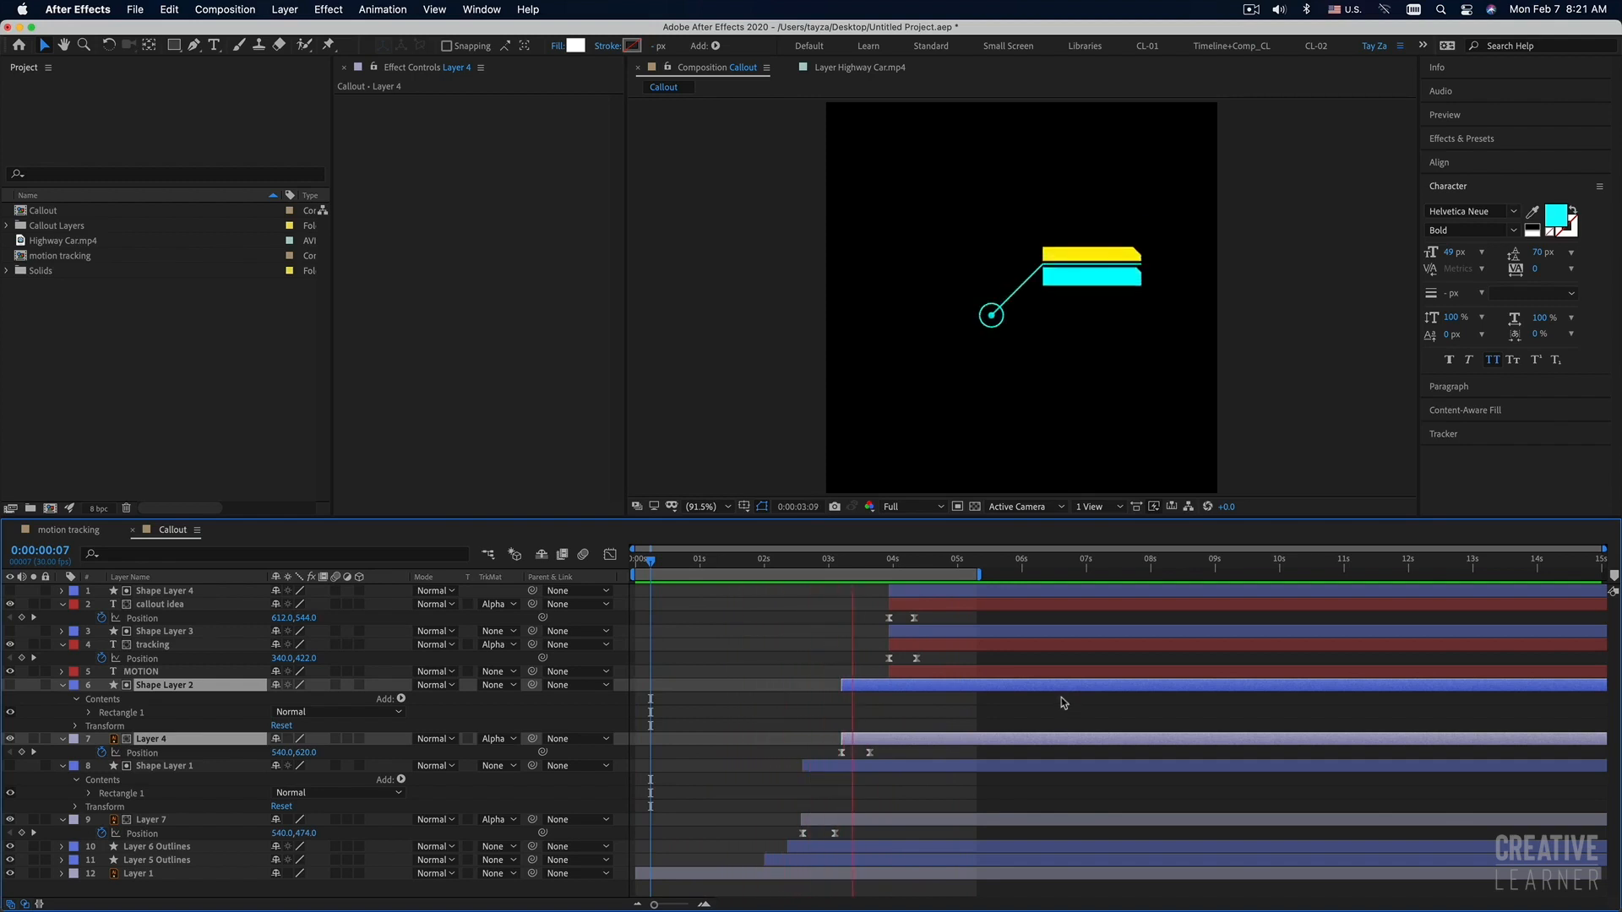
pyautogui.press('space')
pyautogui.press('space')
pyautogui.press('space')
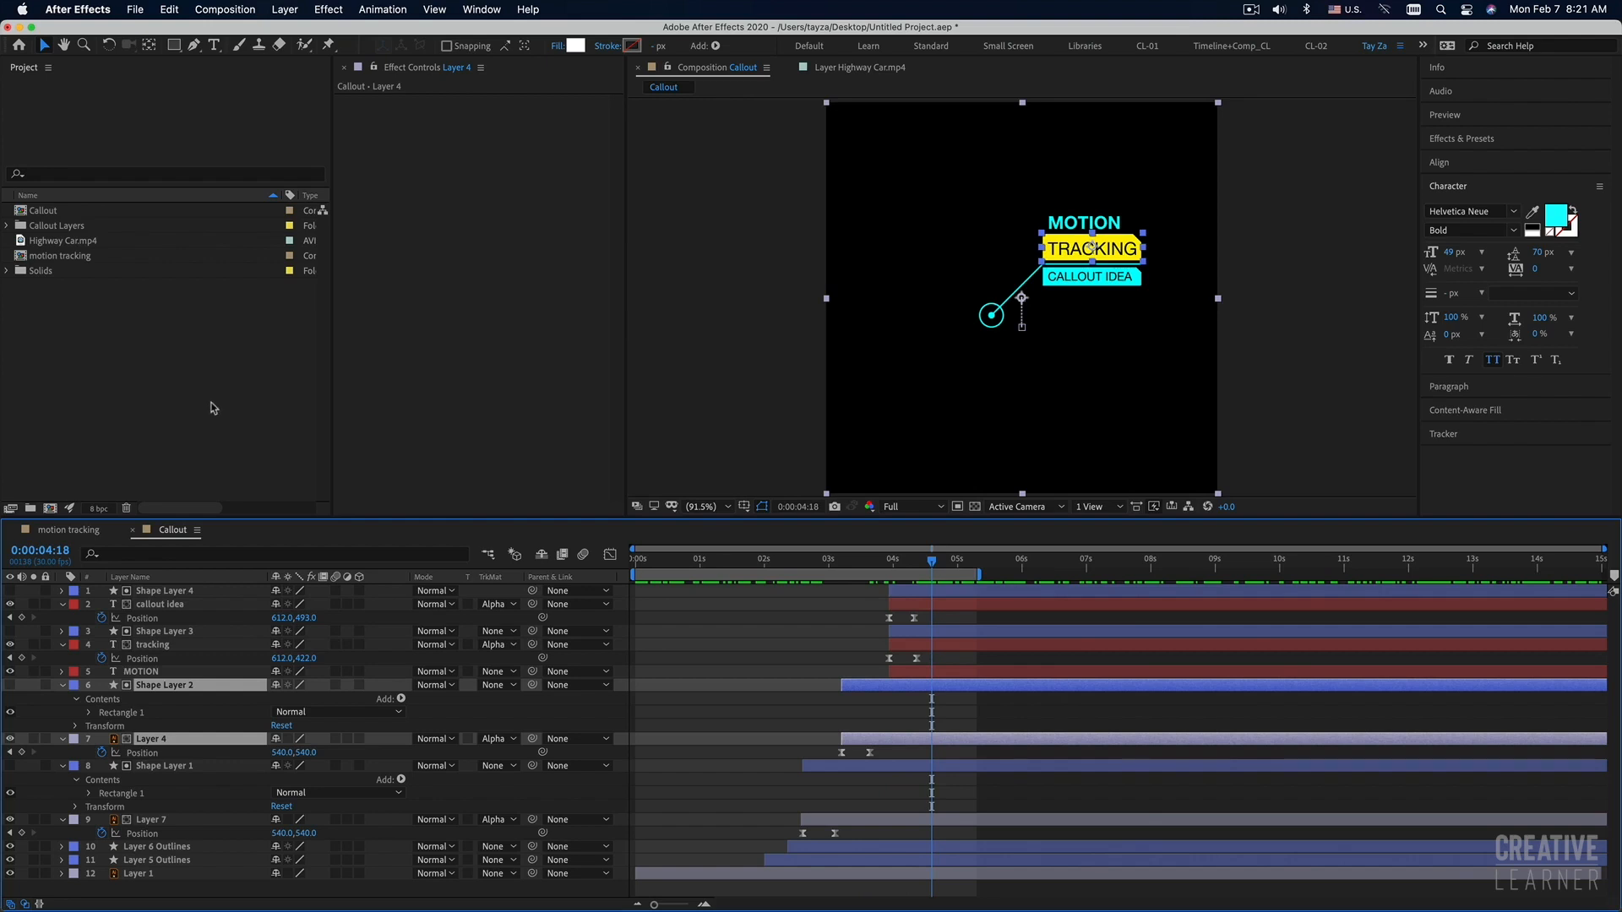
# In the "motion tracking" composition, delete the "track" text layer and collapse the properties of Null 1 and Highway Car.mp4.
pyautogui.click(67, 531)
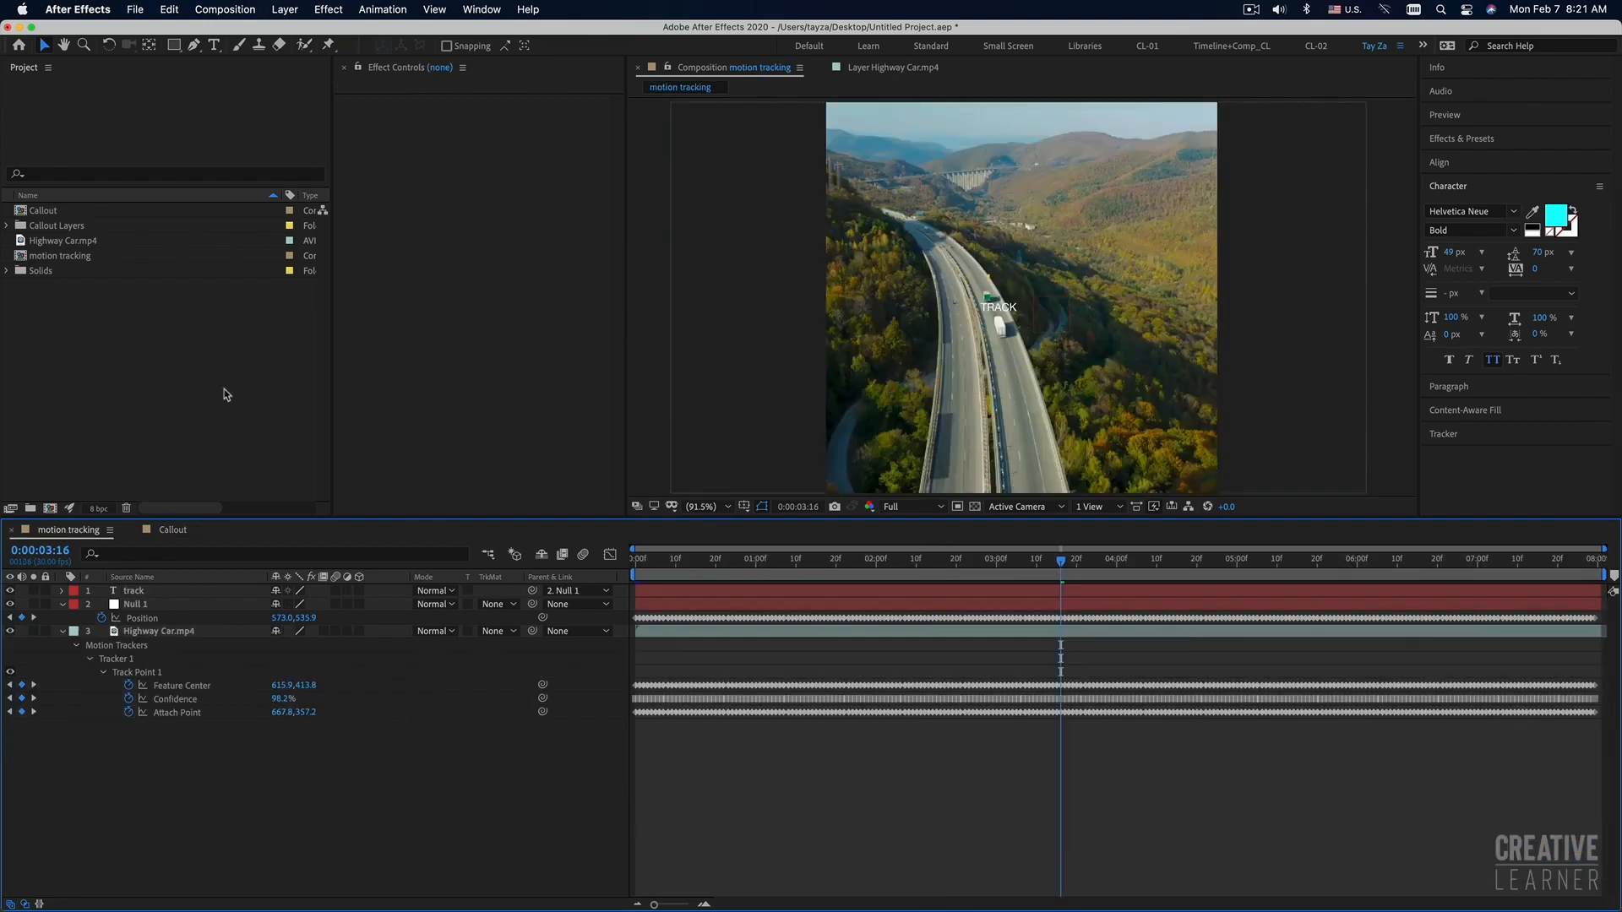
pyautogui.click(734, 594)
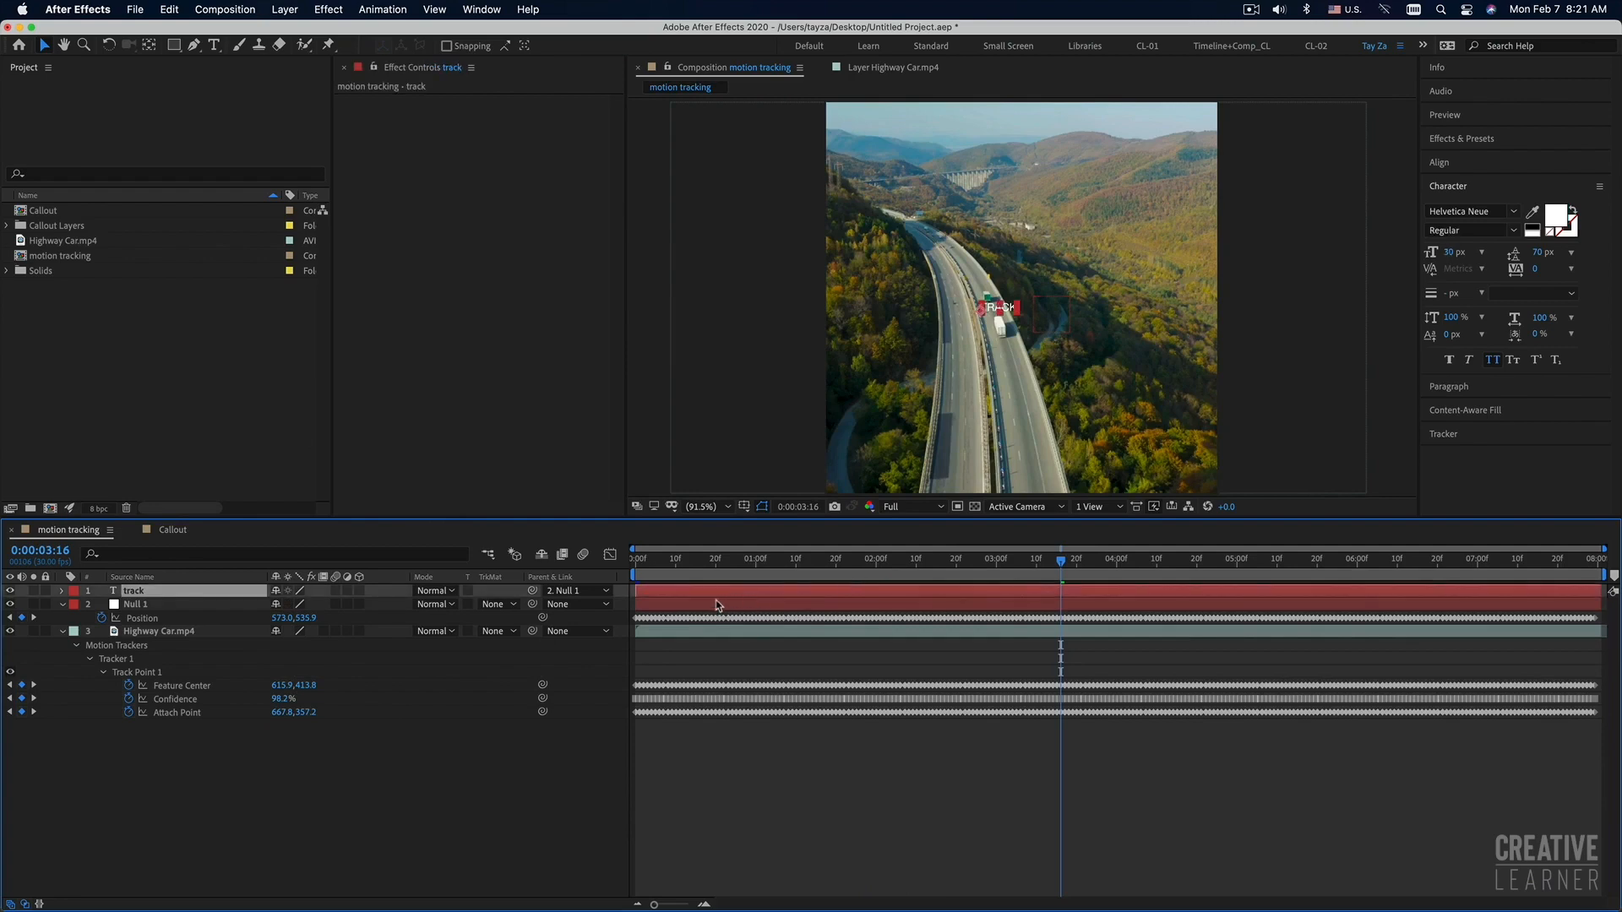
pyautogui.press('Delete')
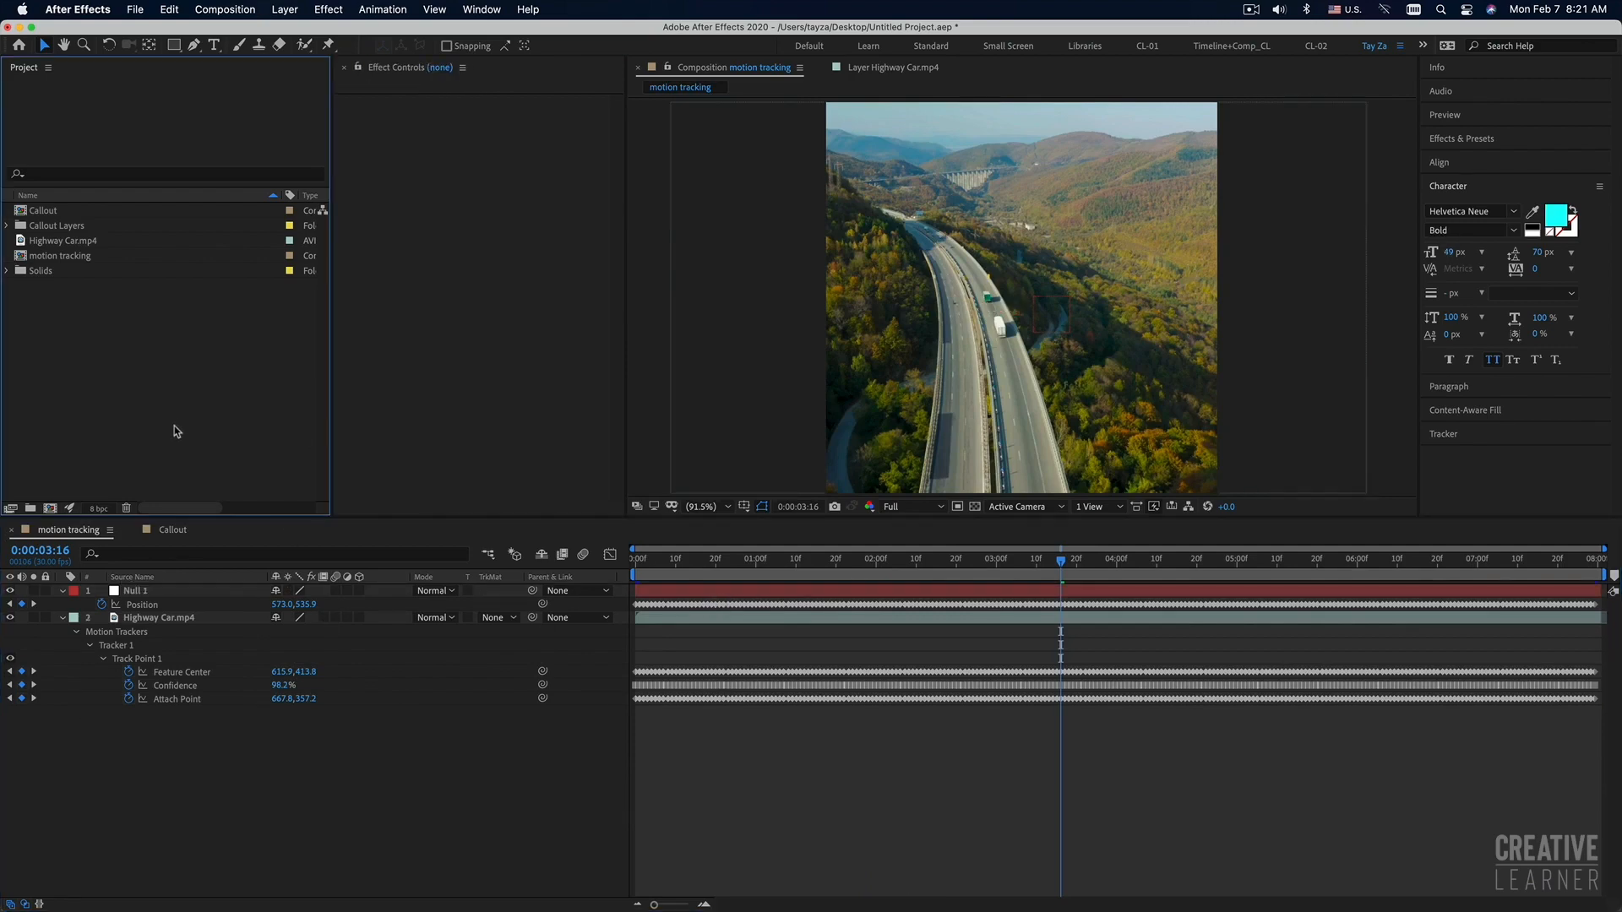
pyautogui.click(62, 618)
pyautogui.click(63, 591)
pyautogui.click(76, 338)
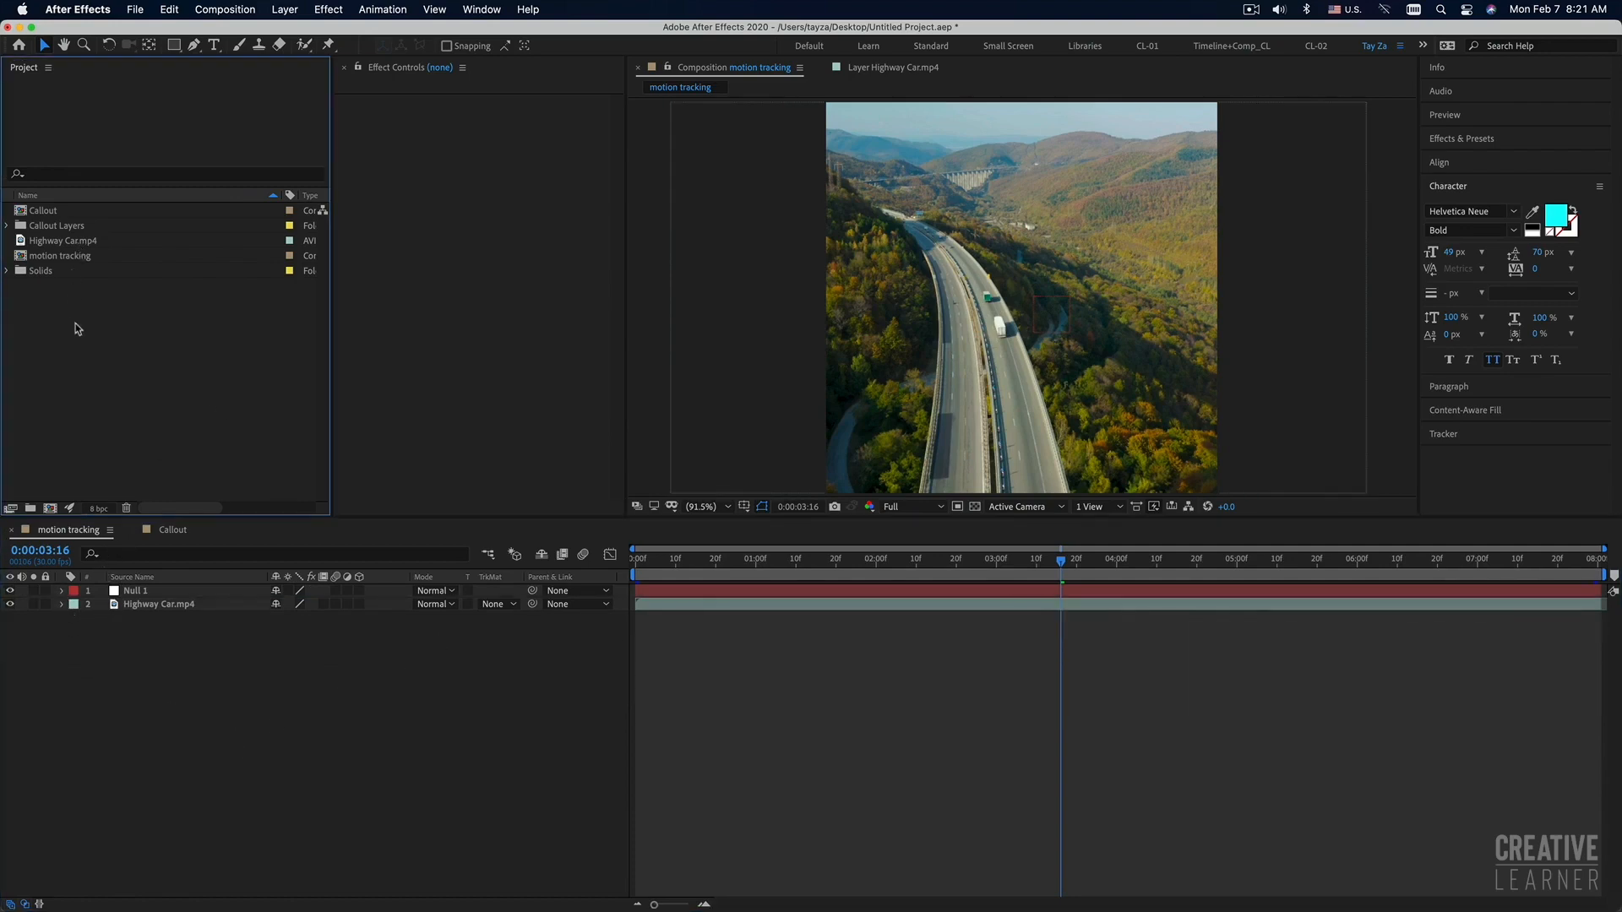
# Add the Callout composition above Null 1 and, at 0:00:00:00, position its dot on the white truck.
pyautogui.click(36, 215)
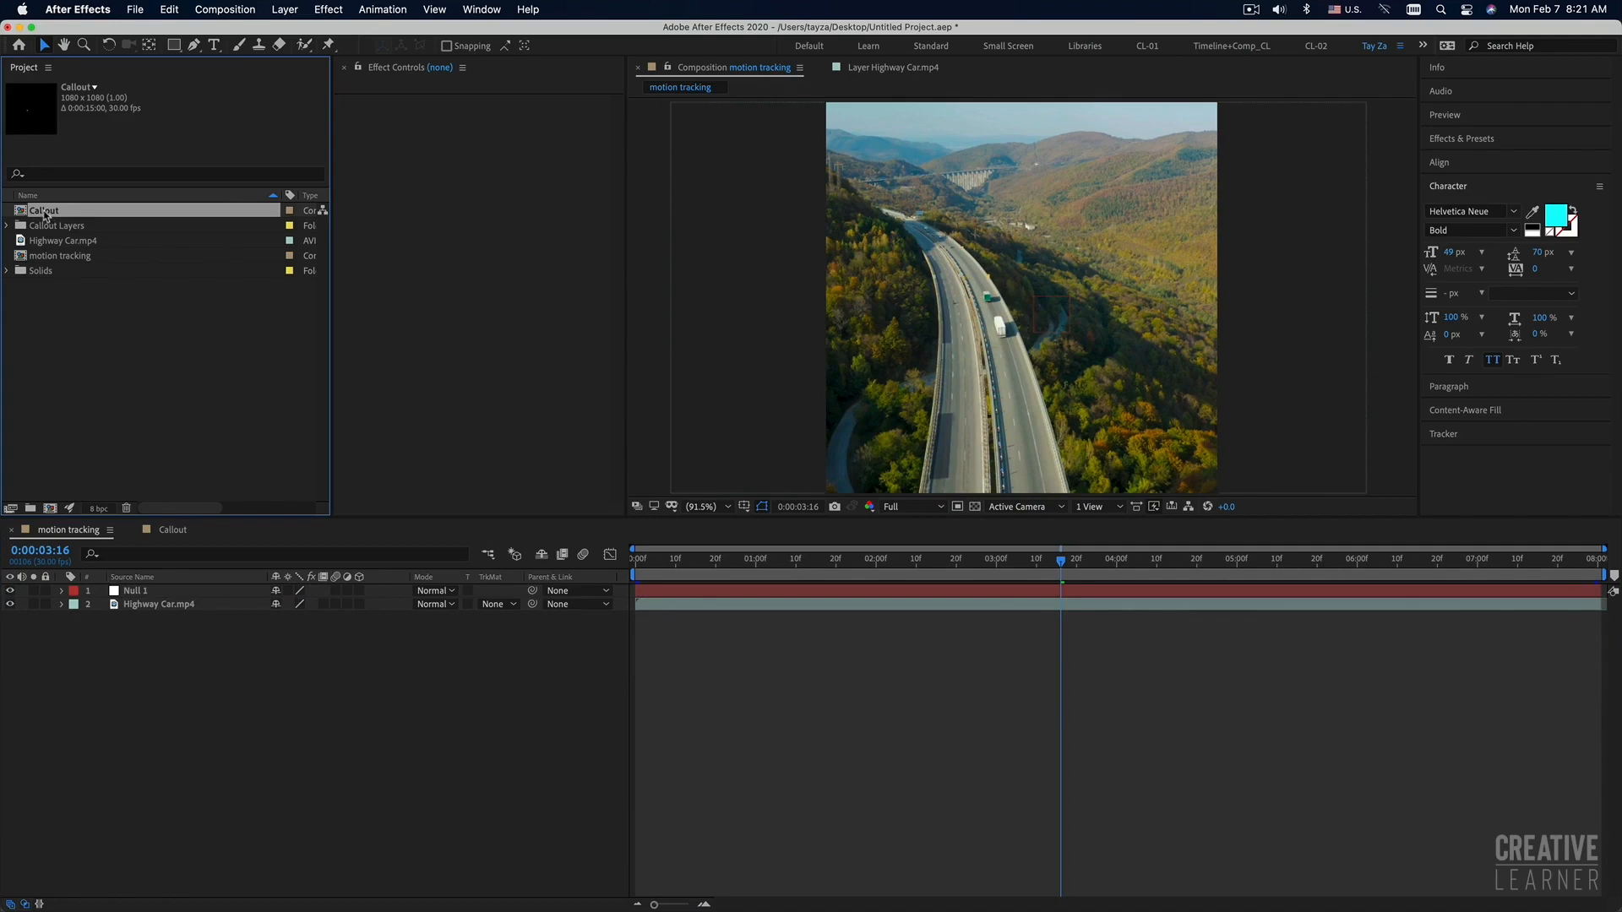
pyautogui.moveTo(44, 213); pyautogui.dragTo(168, 593)
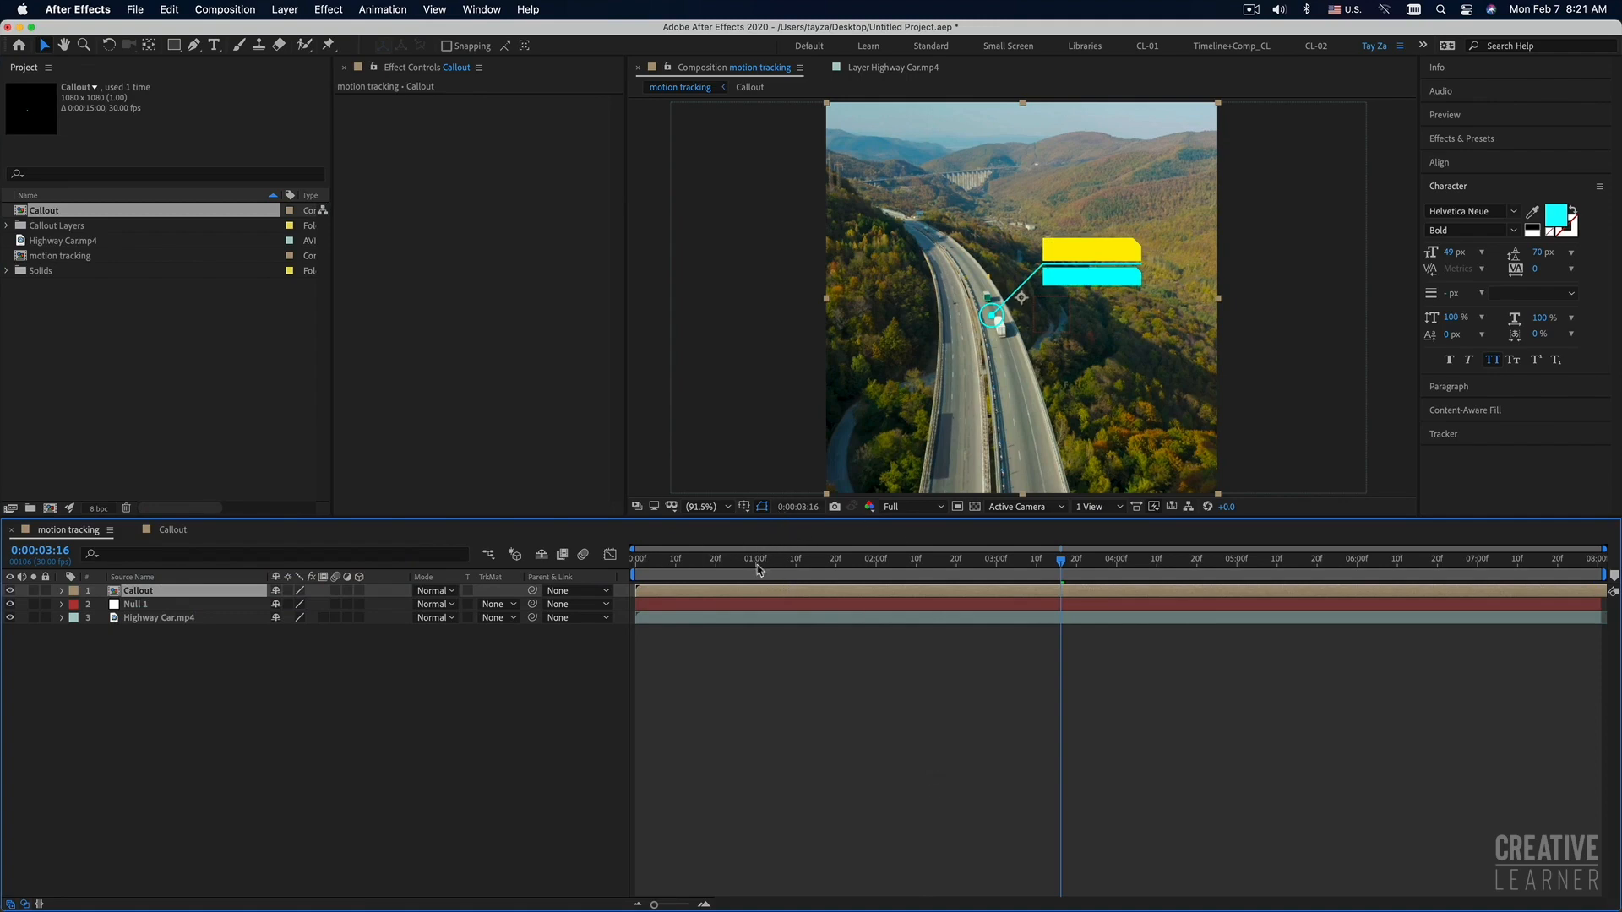
pyautogui.moveTo(746, 566); pyautogui.dragTo(629, 570)
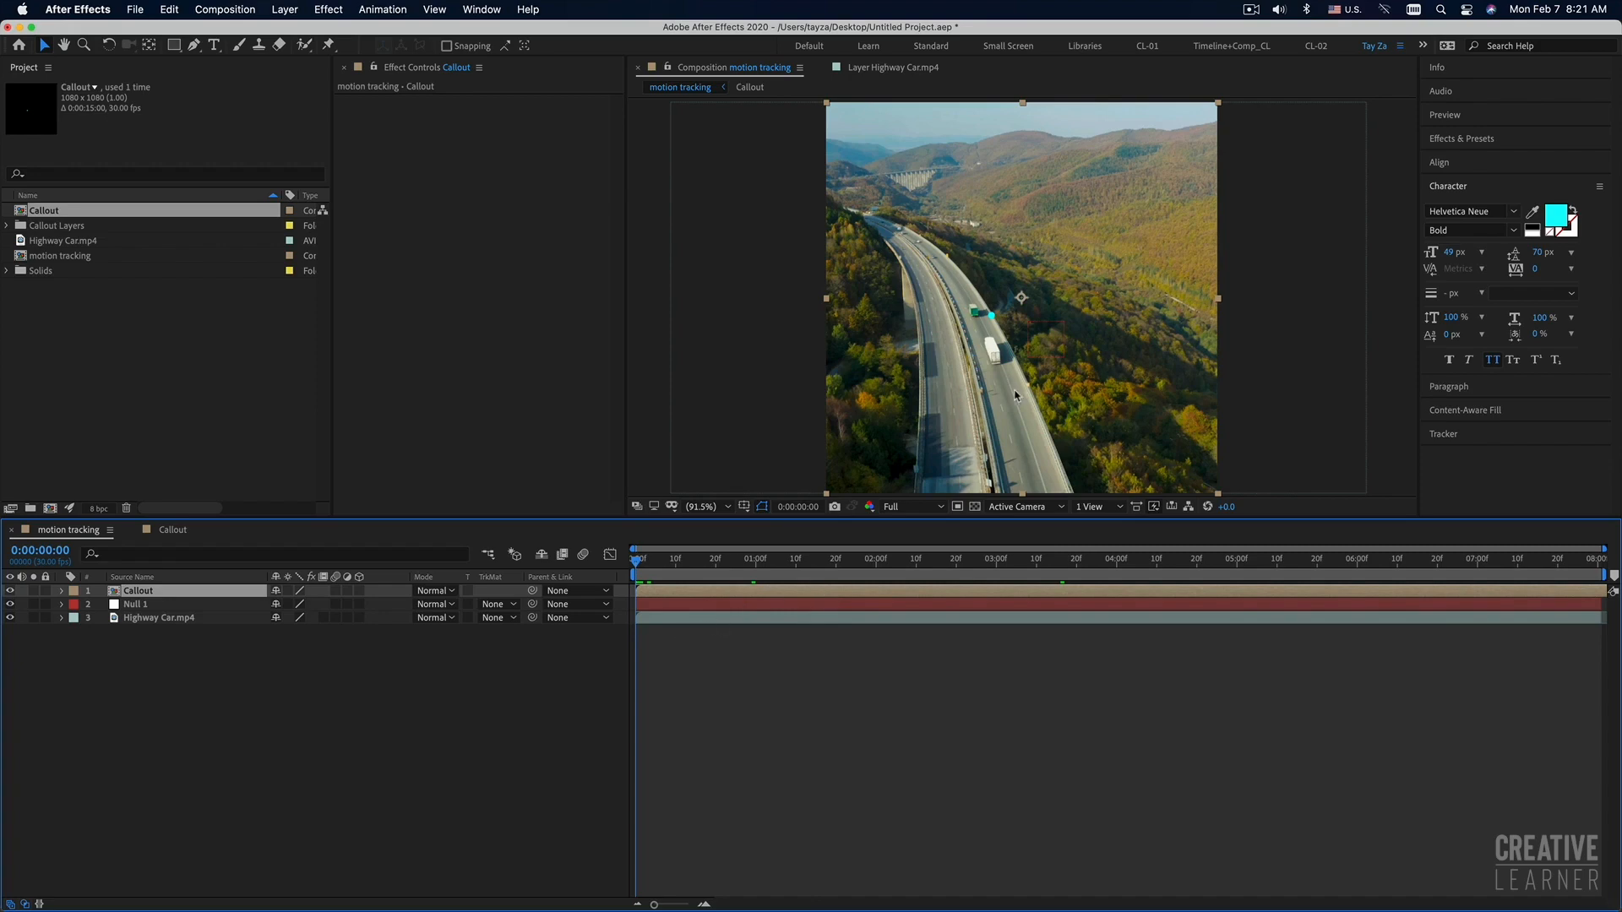
pyautogui.click(63, 592)
pyautogui.moveTo(992, 320); pyautogui.dragTo(993, 353)
pyautogui.press('Return')
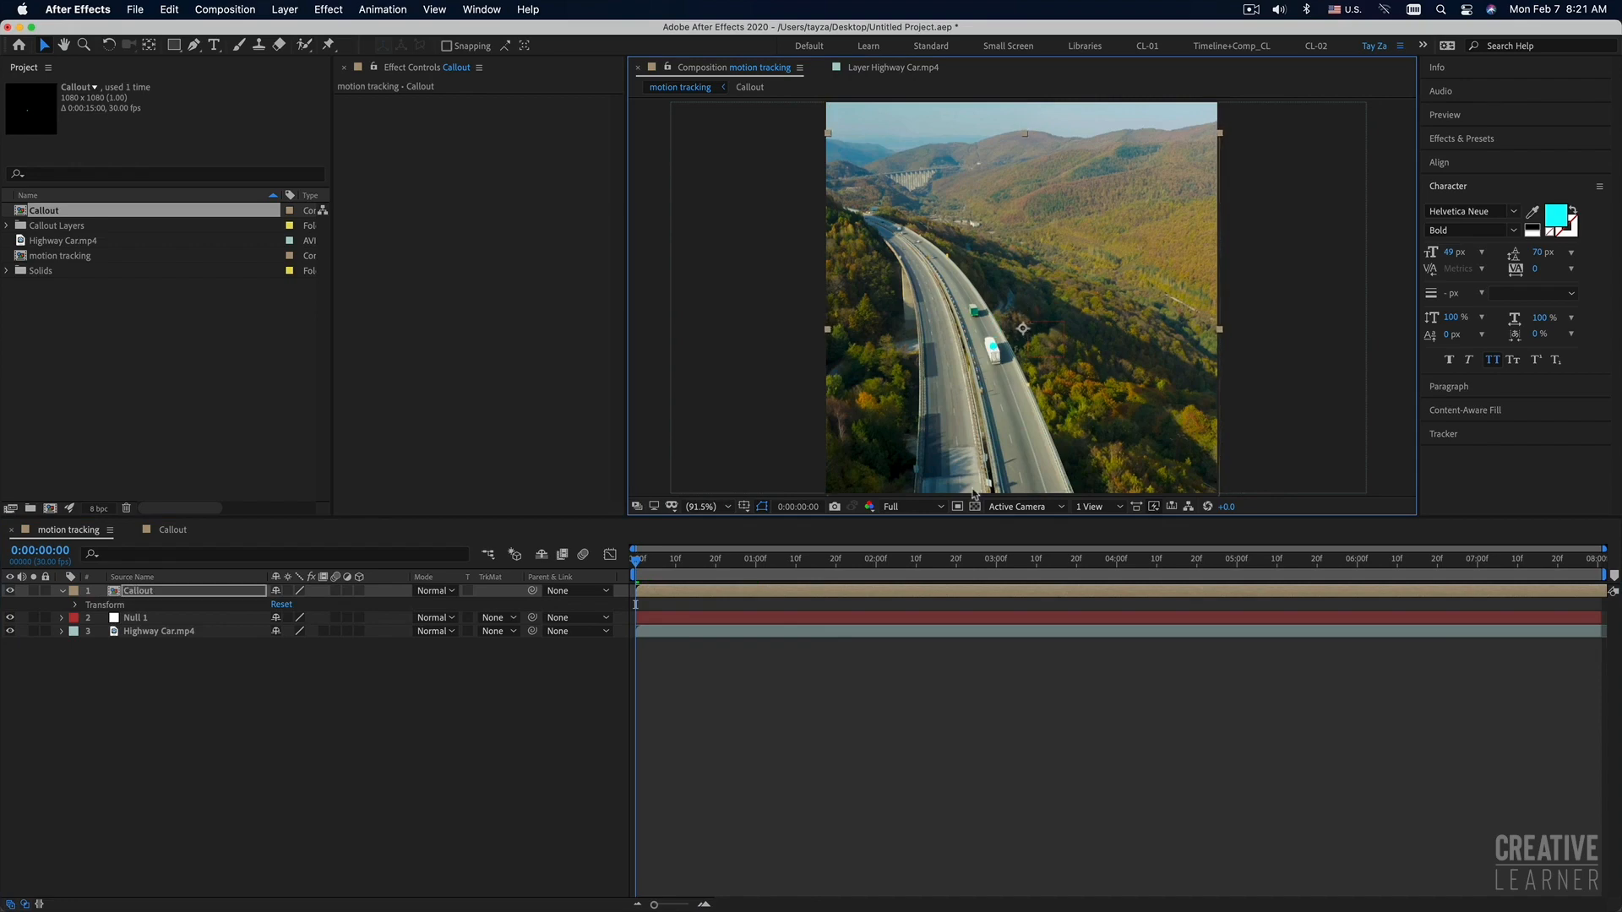
# Preview the Callout layer over the footage and parent it to Null 1 at 0:00:00:00.
pyautogui.press('space')
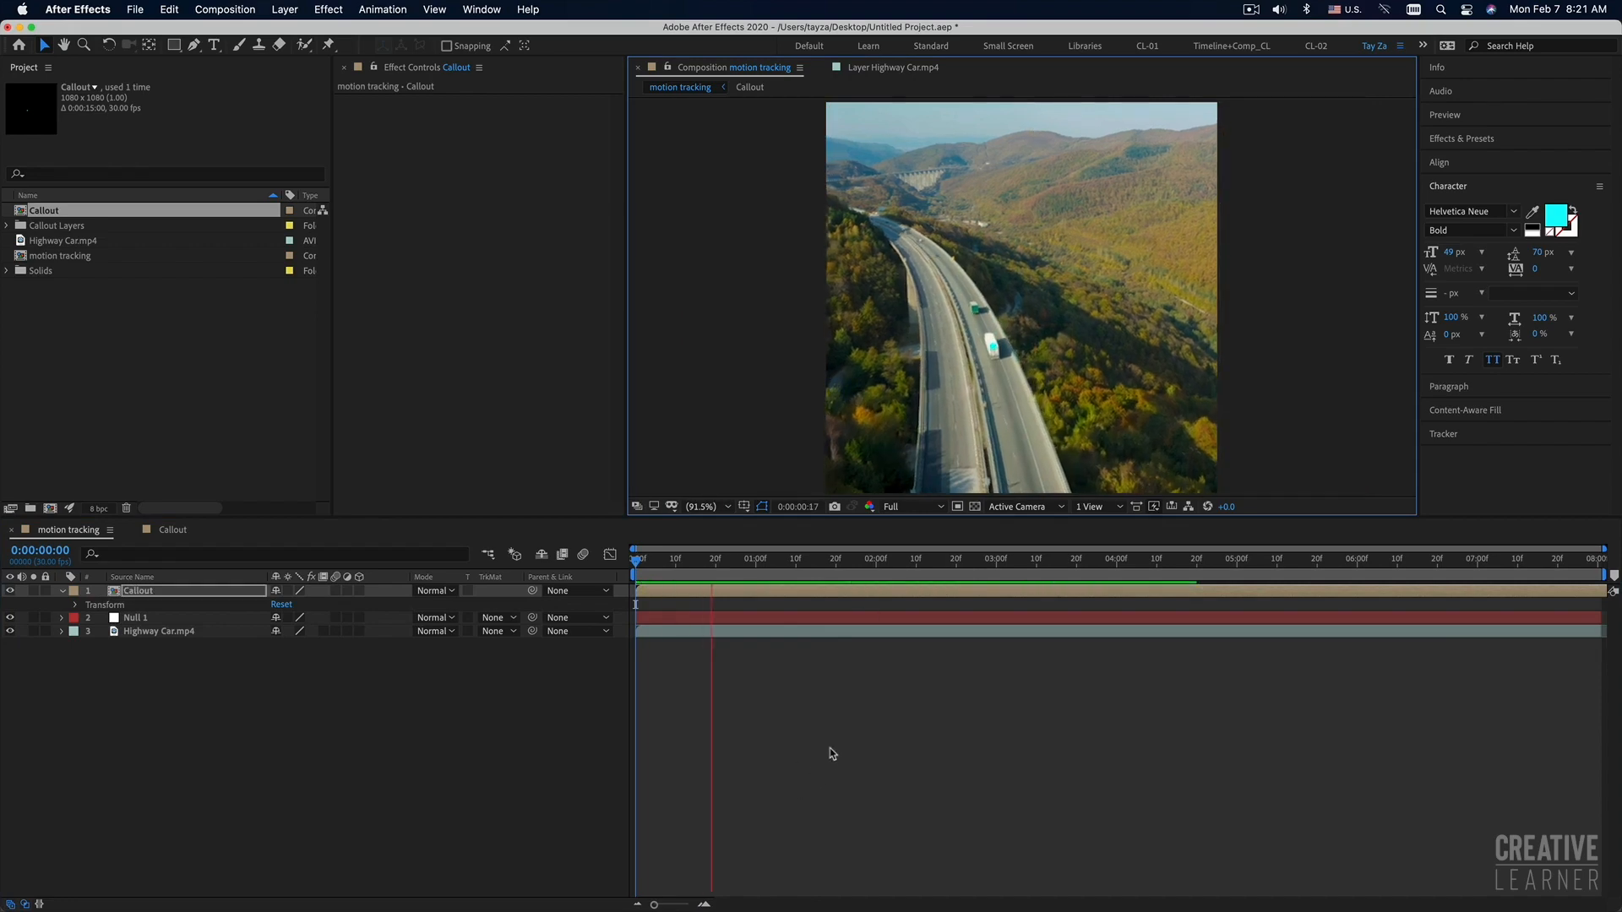
pyautogui.press('space')
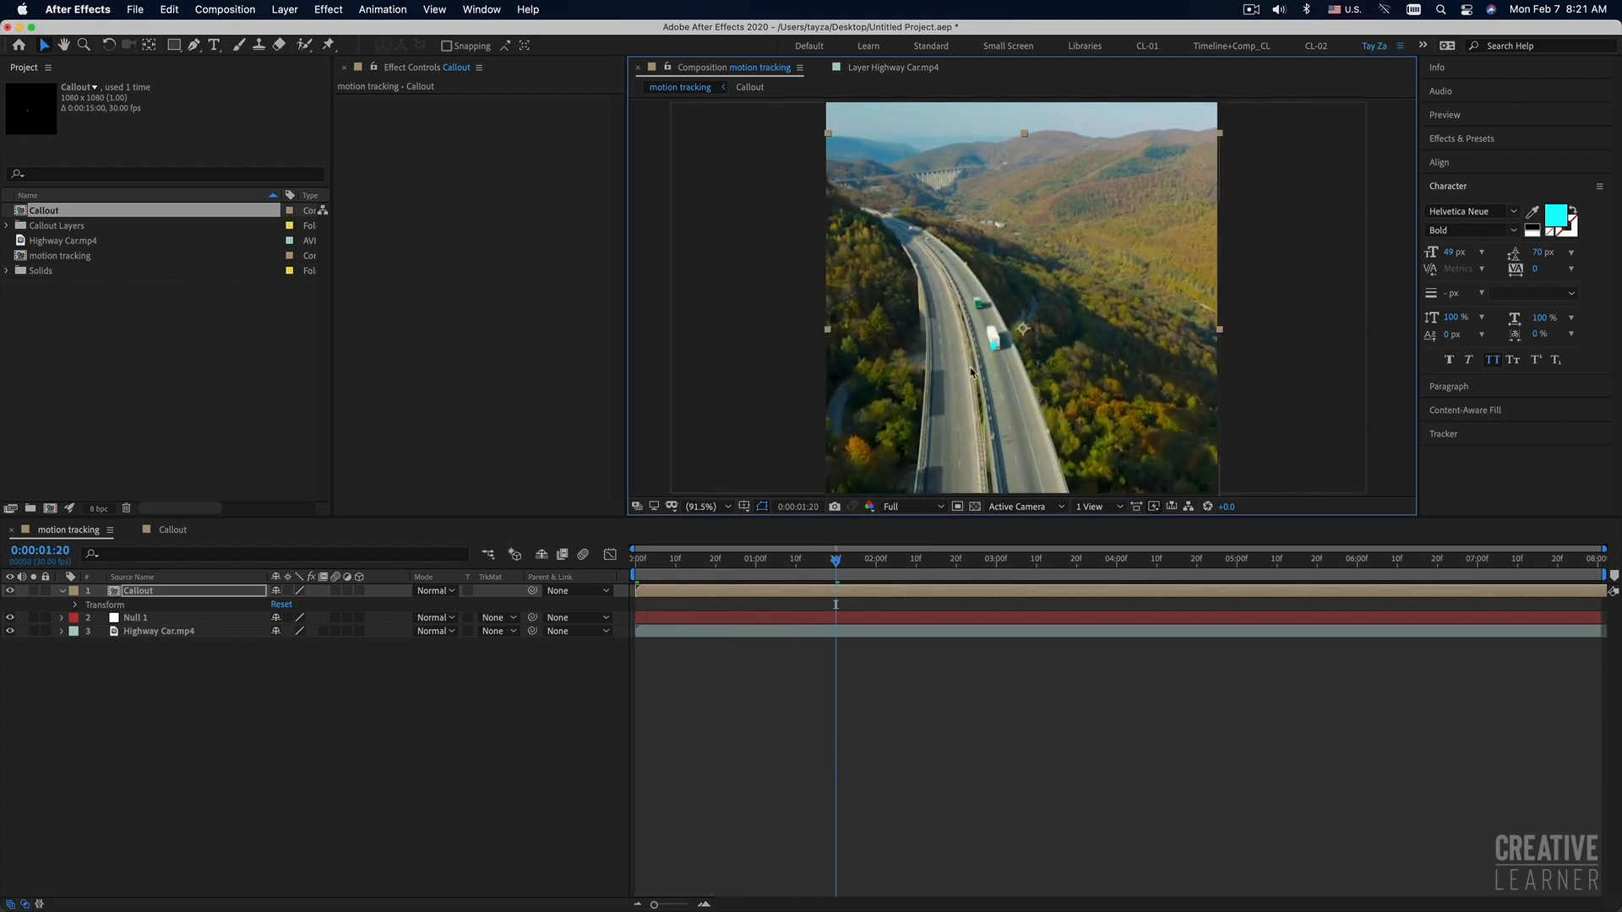
pyautogui.click(638, 561)
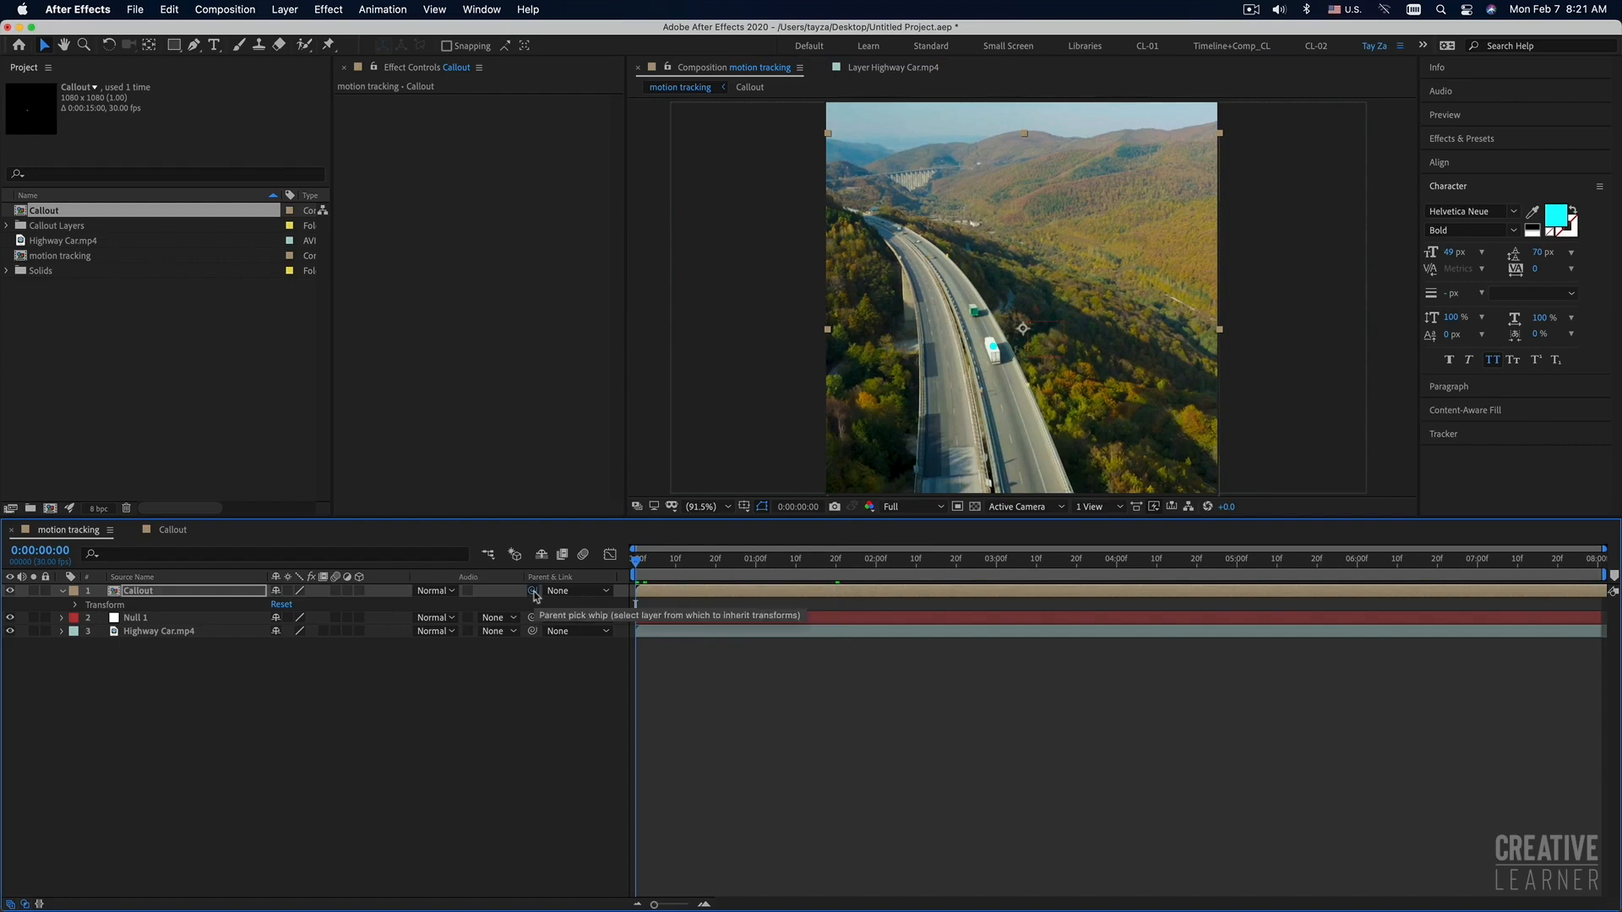
pyautogui.moveTo(499, 604); pyautogui.dragTo(133, 625)
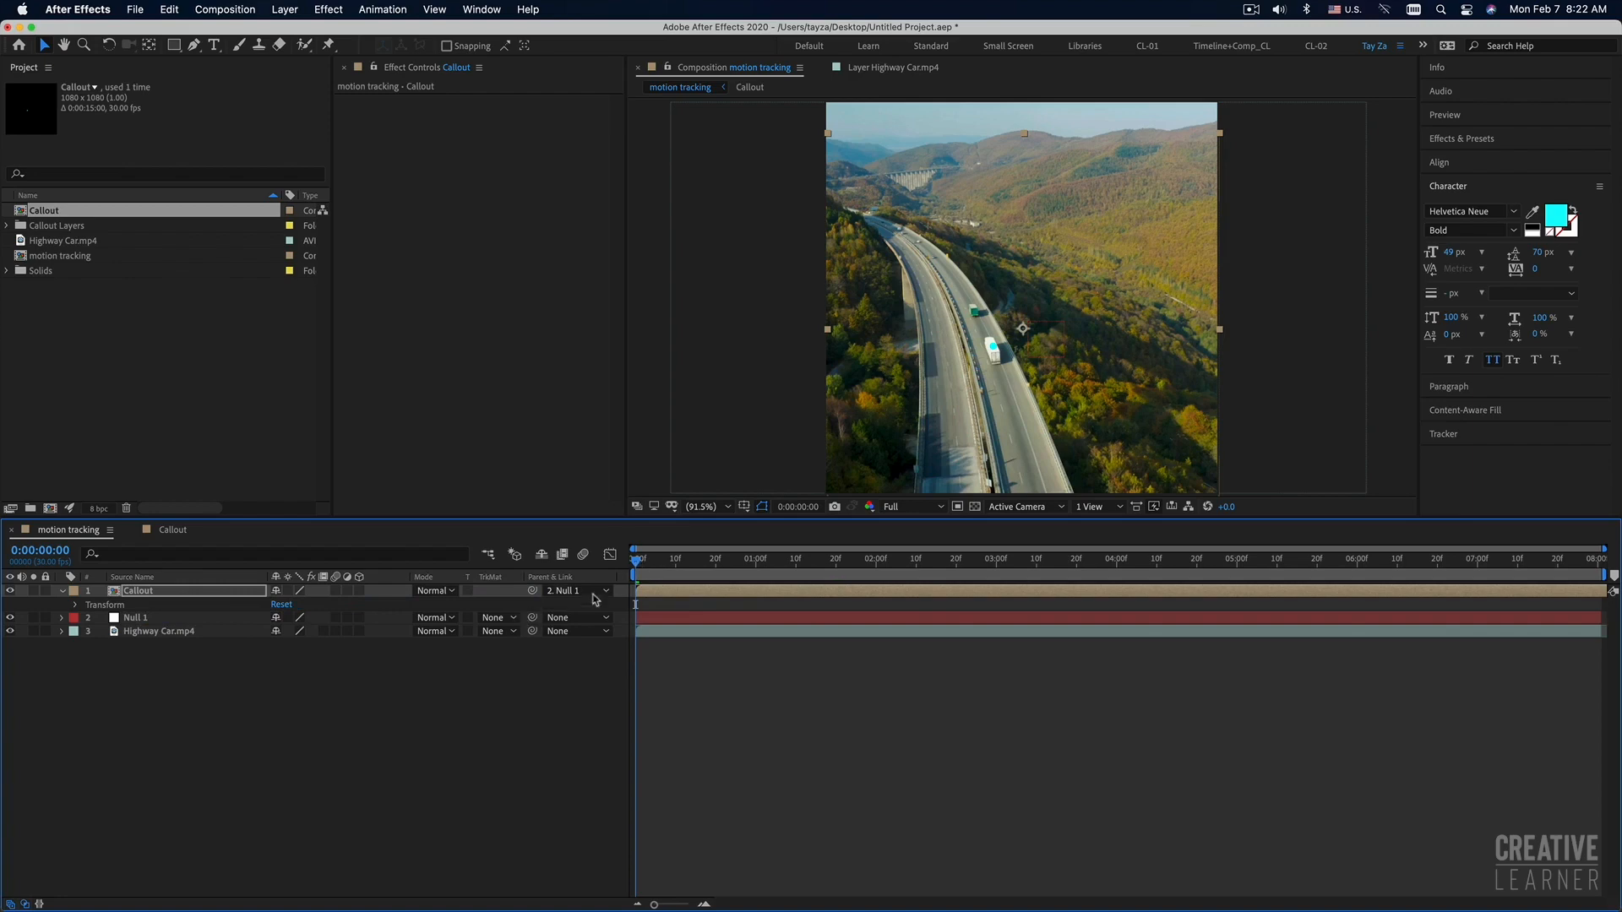
pyautogui.press('space')
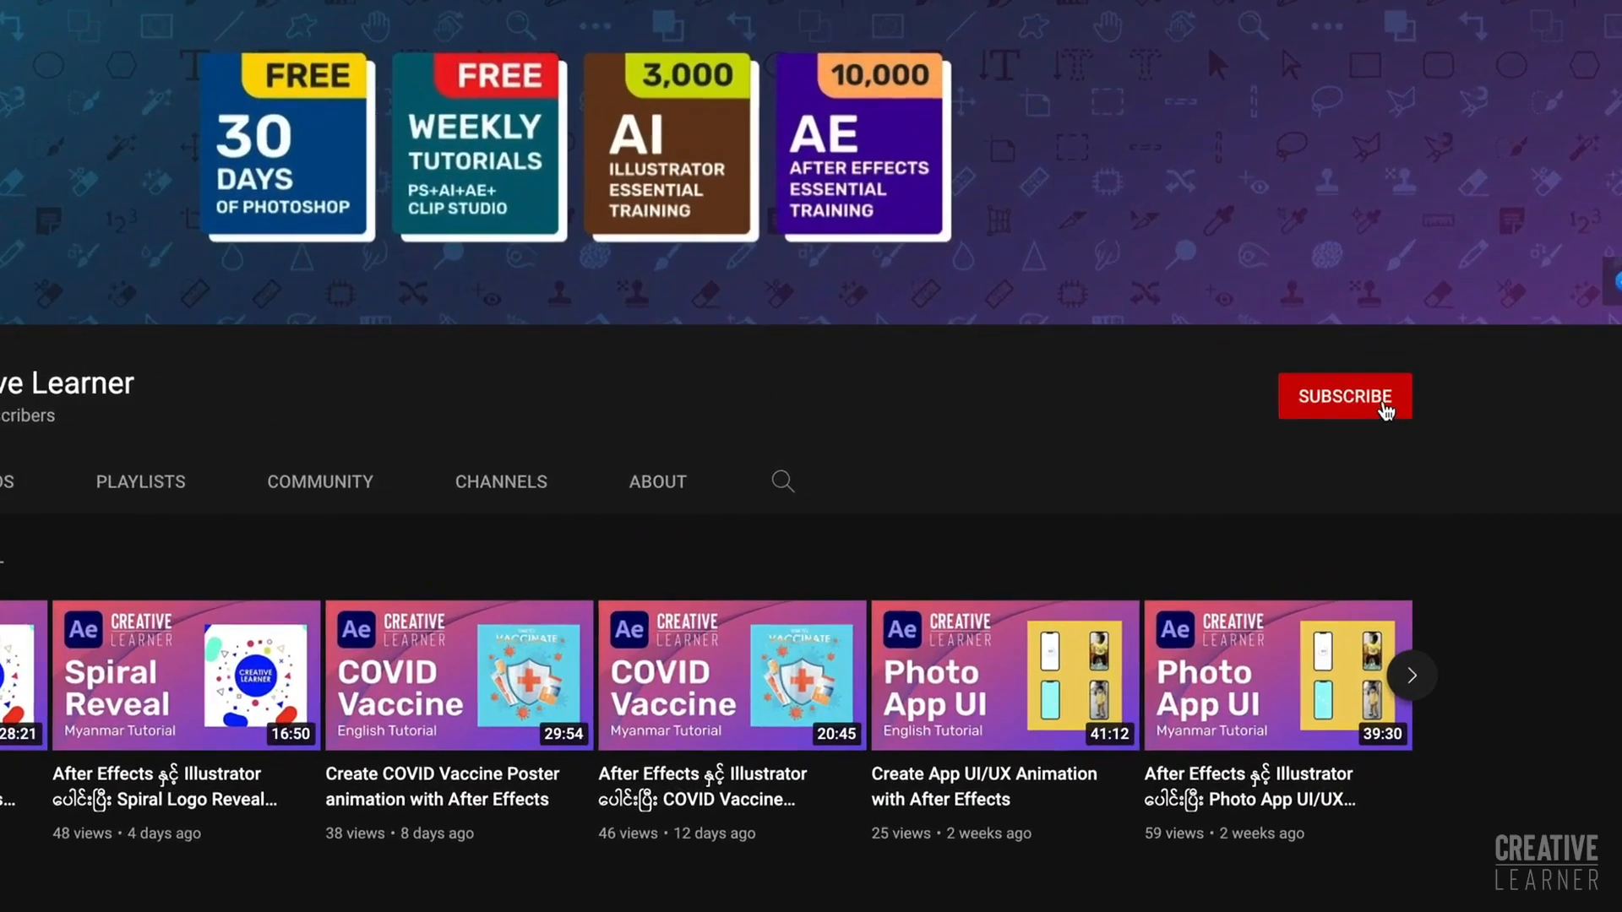
# On YouTube, subscribe to the Creative Learner channel and set its notifications to All.
pyautogui.click(1385, 410)
pyautogui.click(1390, 402)
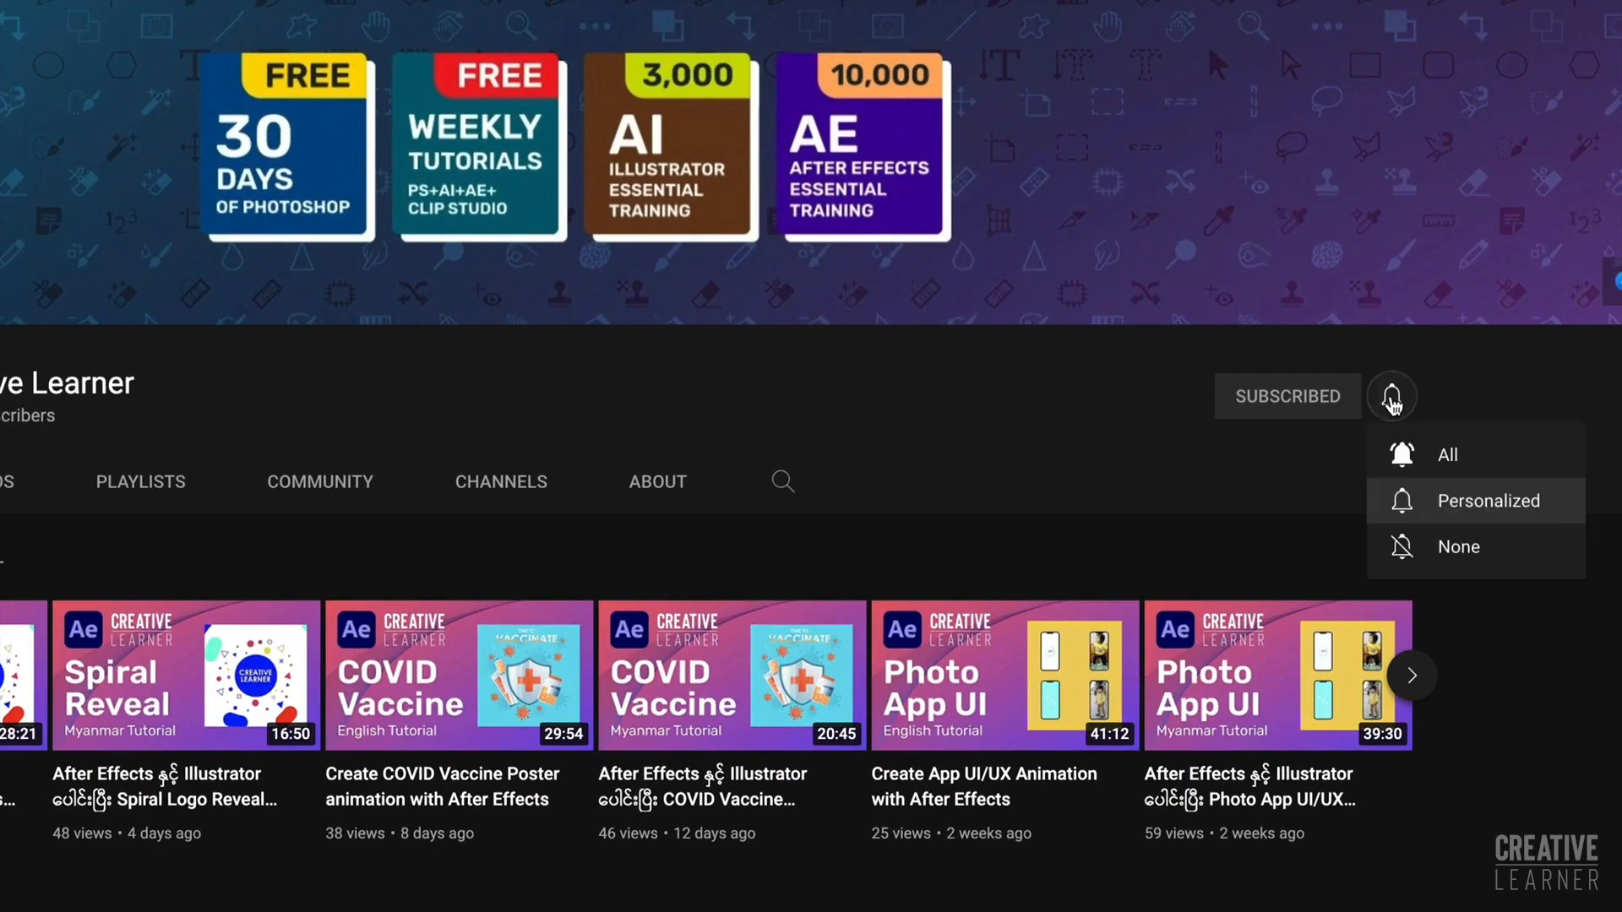
pyautogui.click(1435, 460)
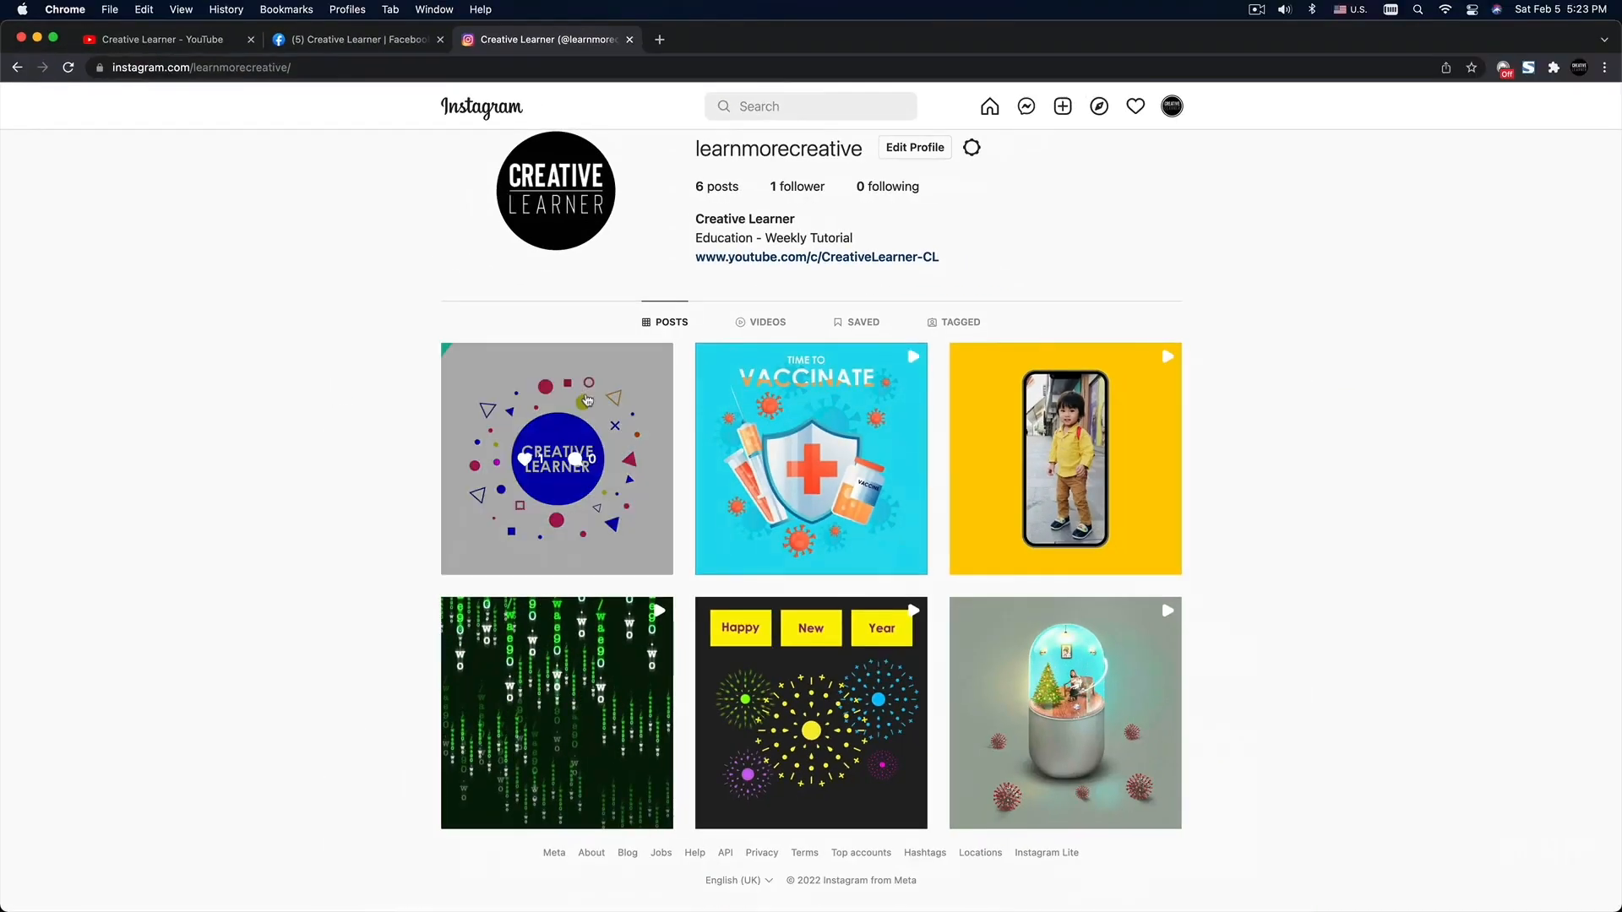
# On Instagram, open Creative Learner's Spiral Logo Reveal post and like it.
pyautogui.click(536, 490)
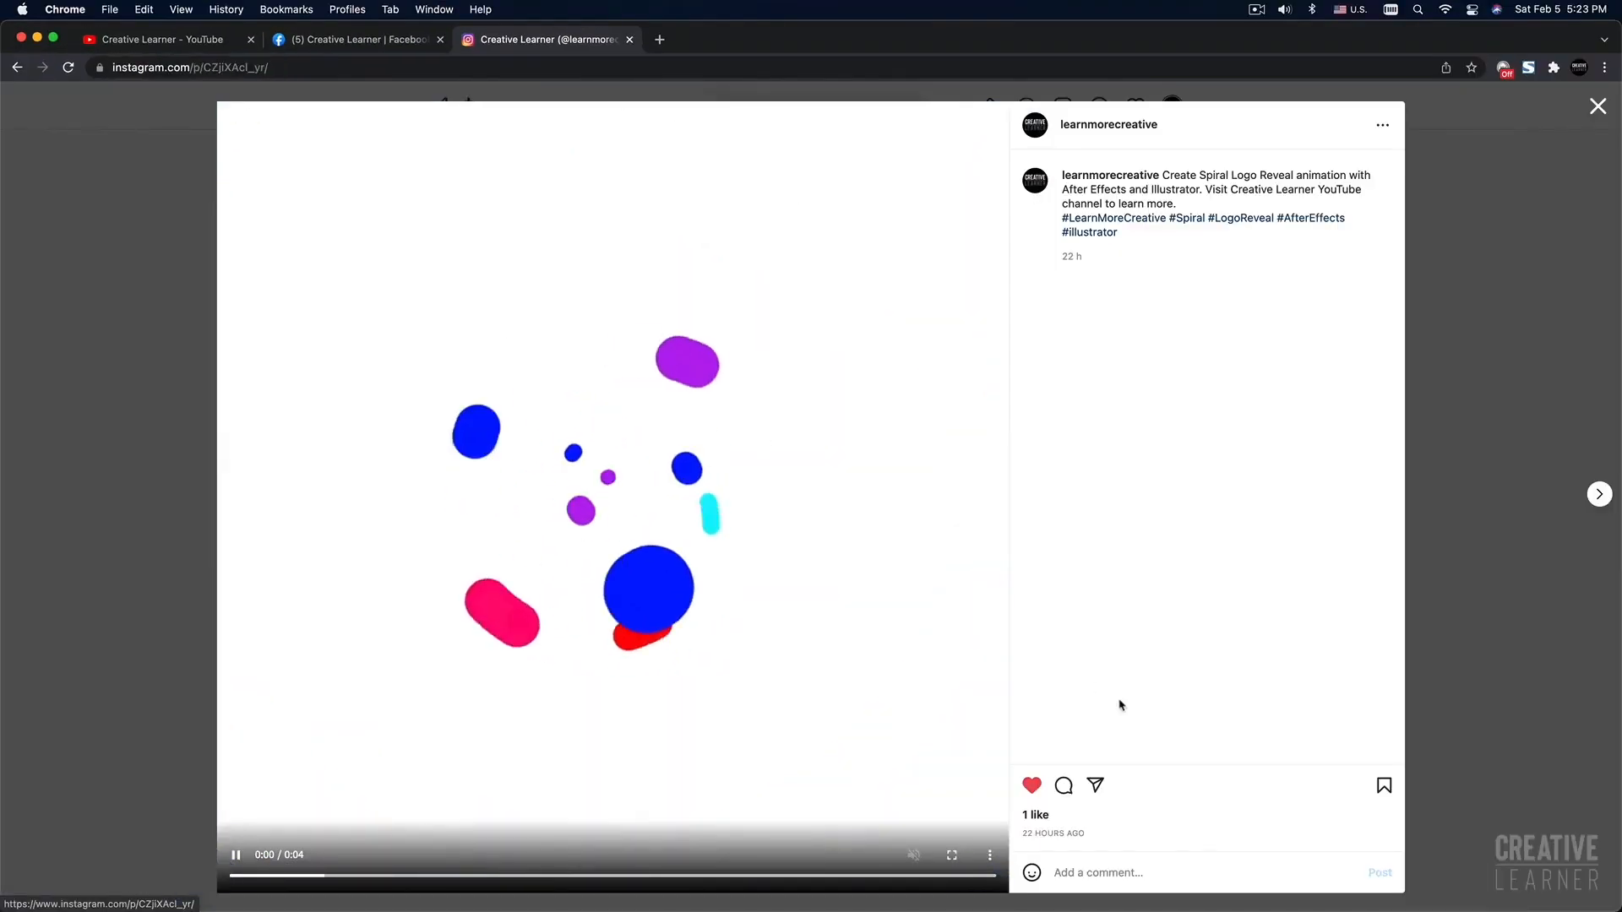
pyautogui.click(1032, 787)
pyautogui.click(1032, 787)
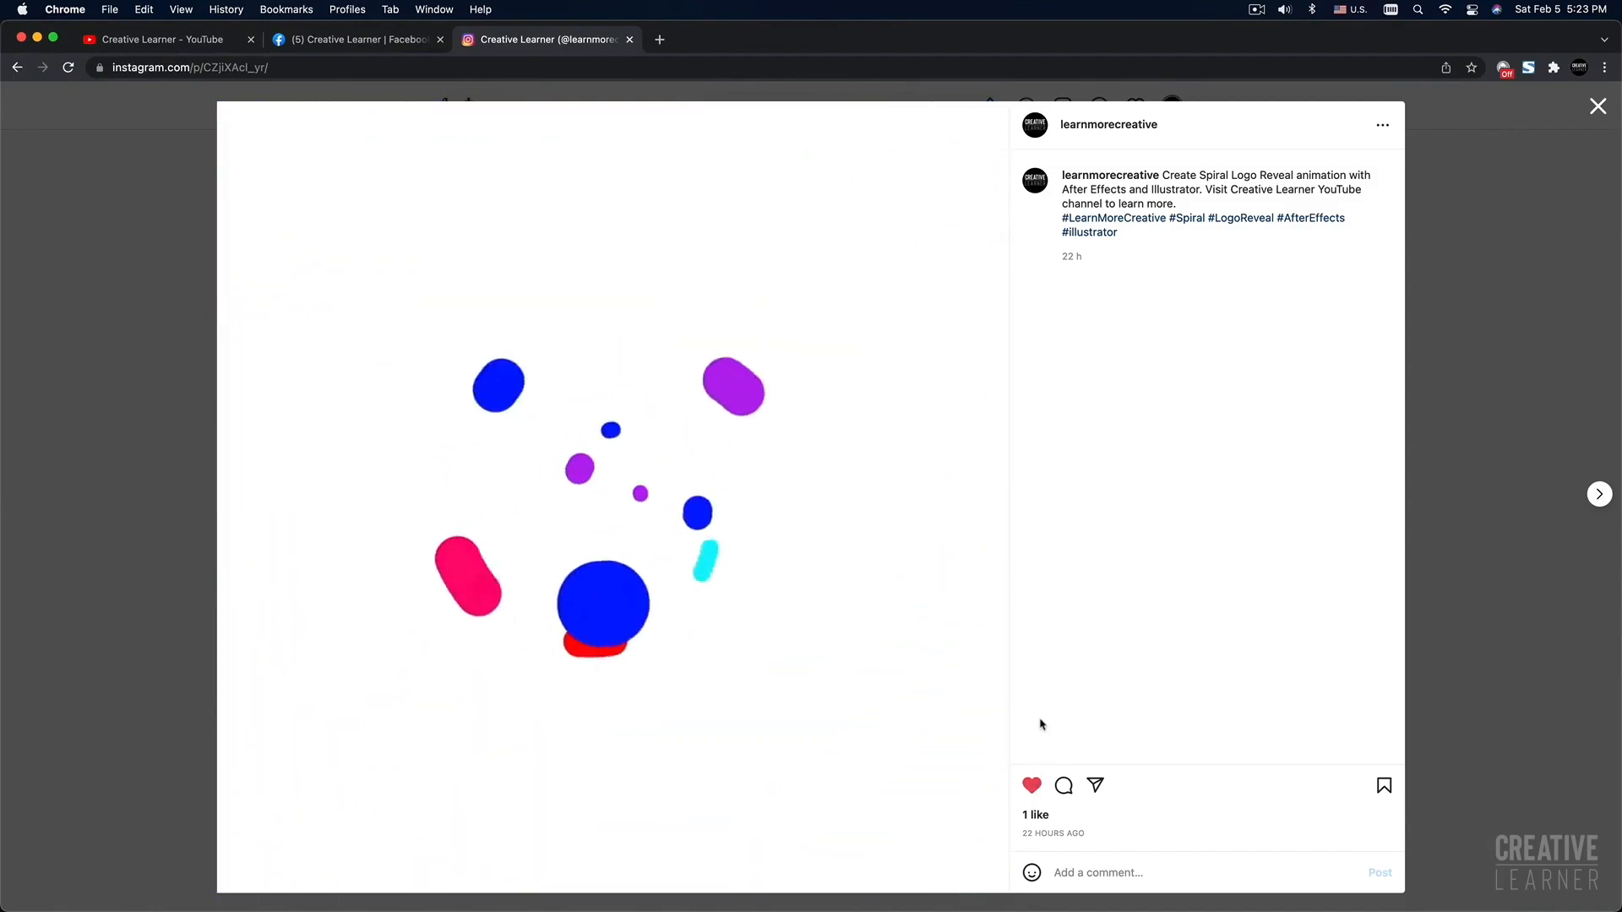
pyautogui.click(1509, 505)
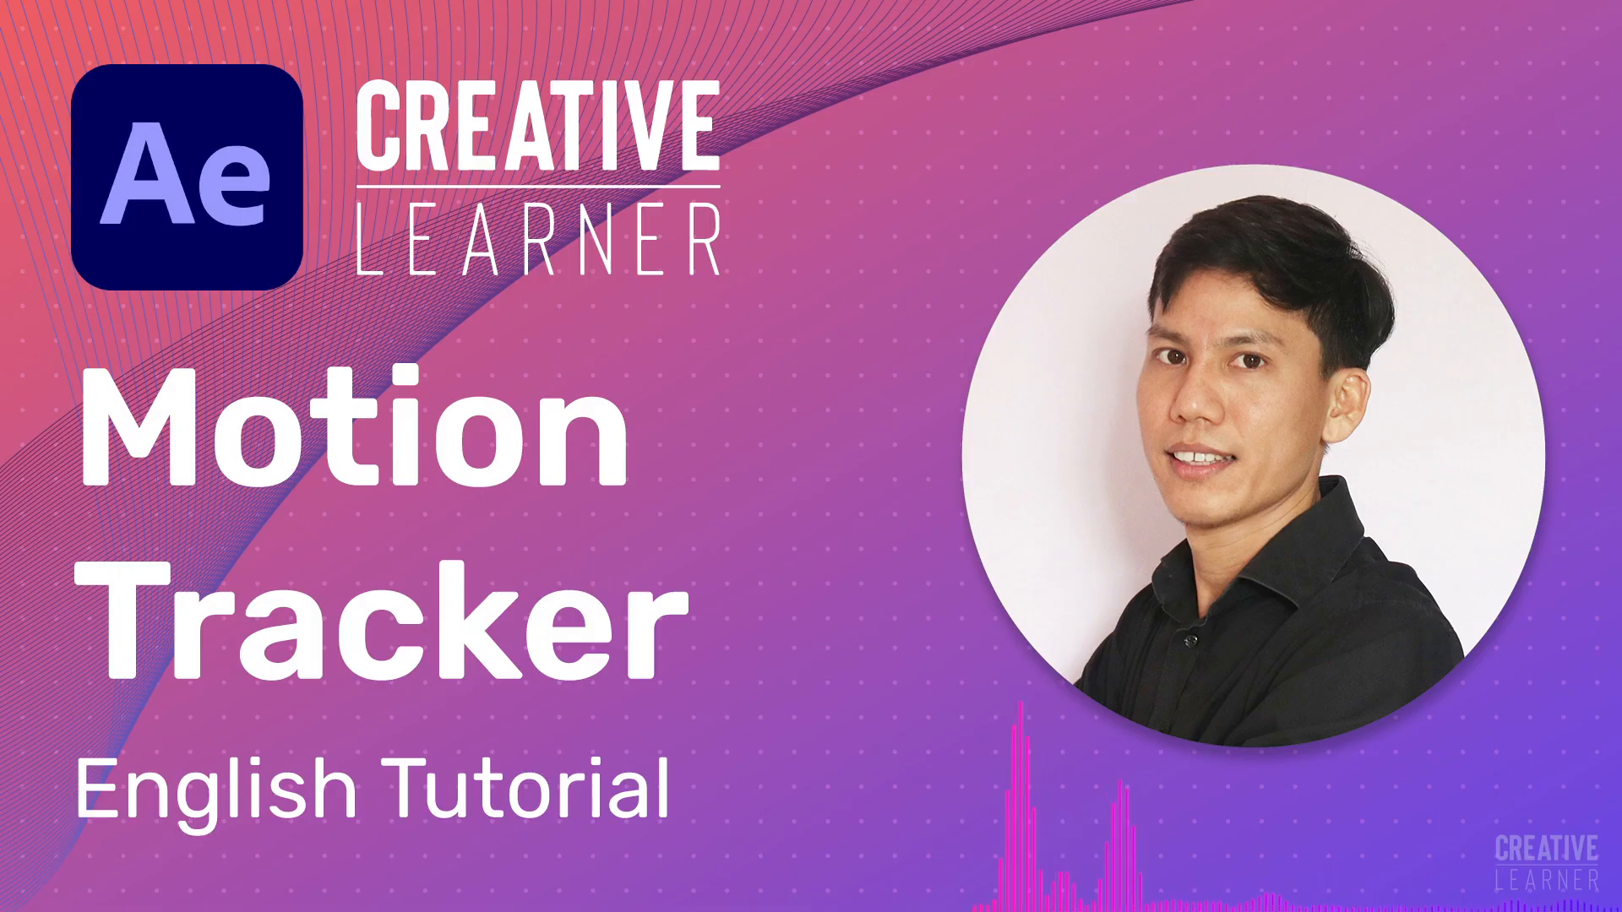